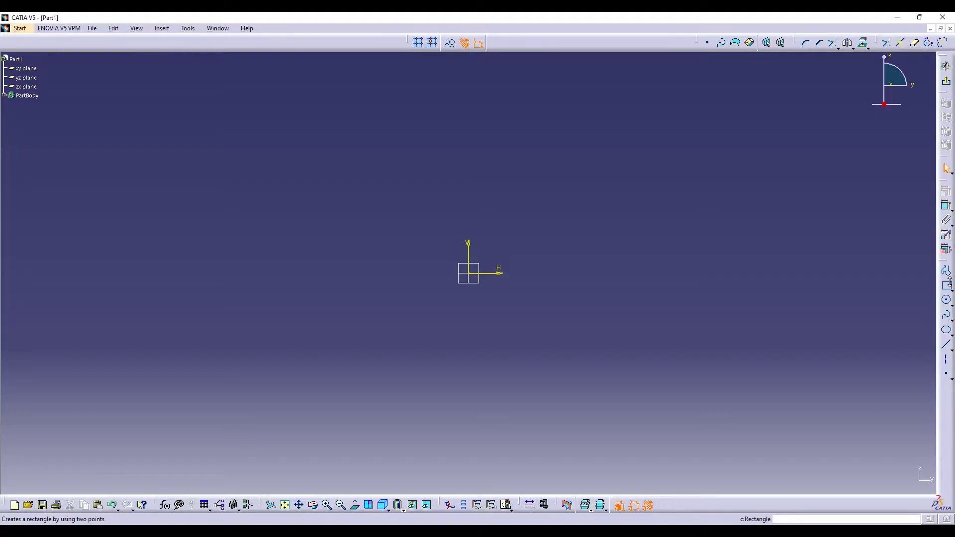
Sketch a horizontal line about 43 mm long from the sketch origin along the H axis.
click(946, 271)
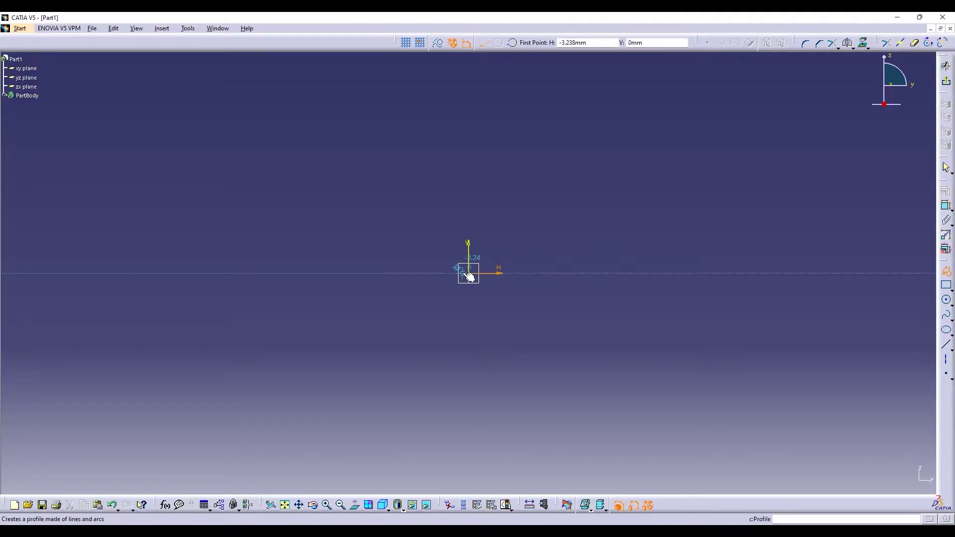
click(470, 273)
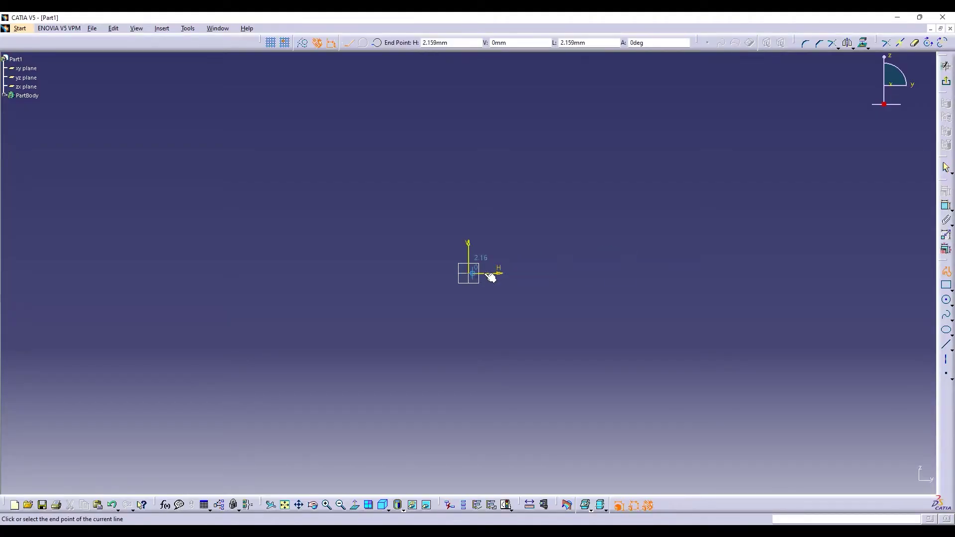
click(550, 273)
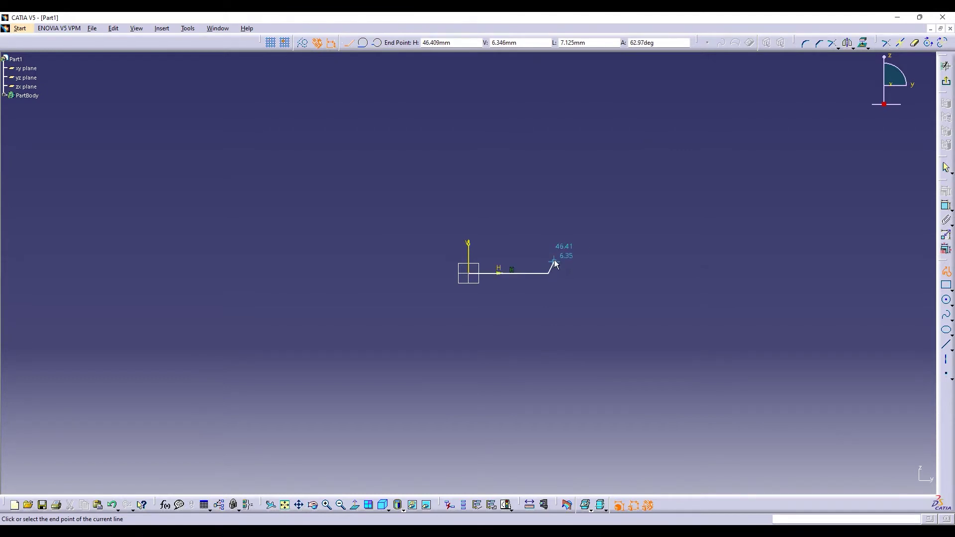
key(Escape)
Dimension the horizontal line and set its length to 90 mm.
click(946, 207)
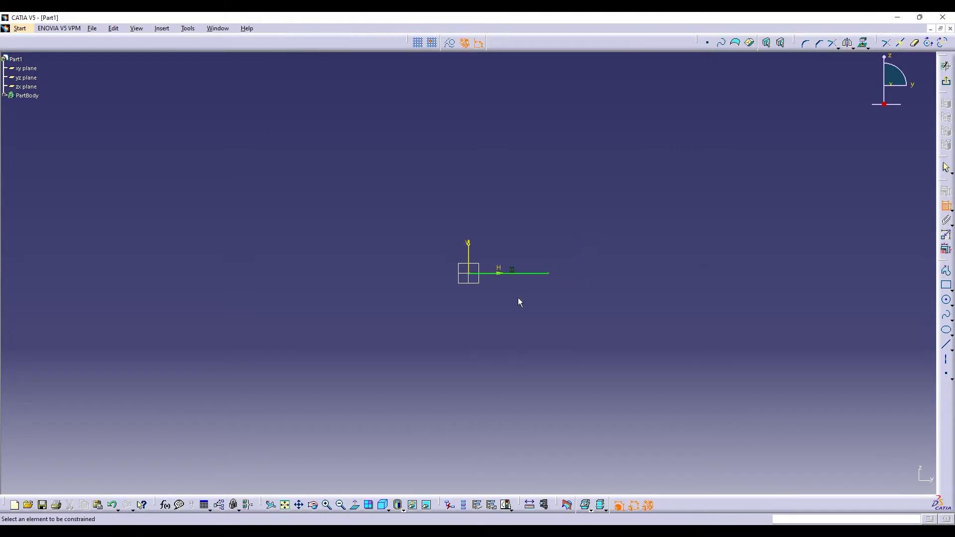
click(521, 273)
double_click(515, 295)
text(9)
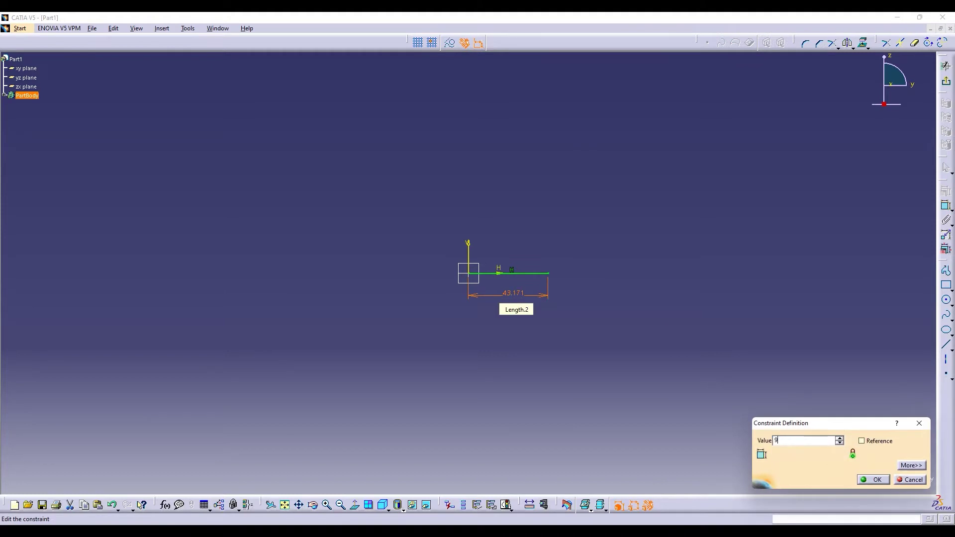
text(0)
key(Return)
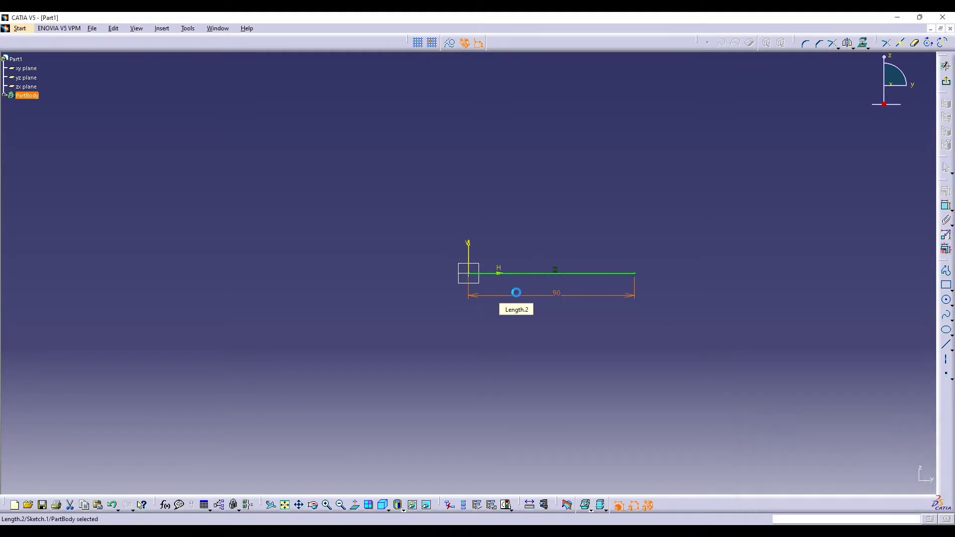
Set the horizontal line's length to half the diameter by entering 90/2.
click(946, 270)
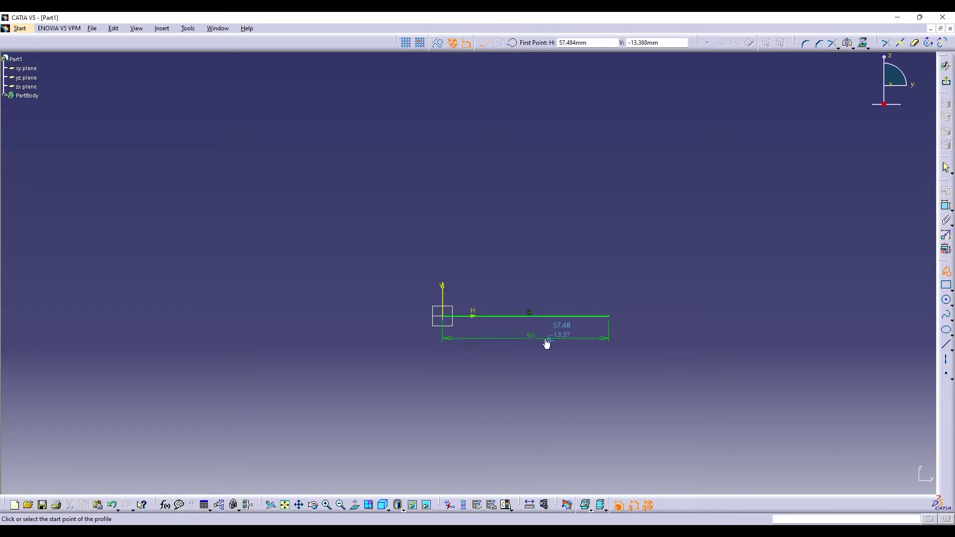
double_click(531, 337)
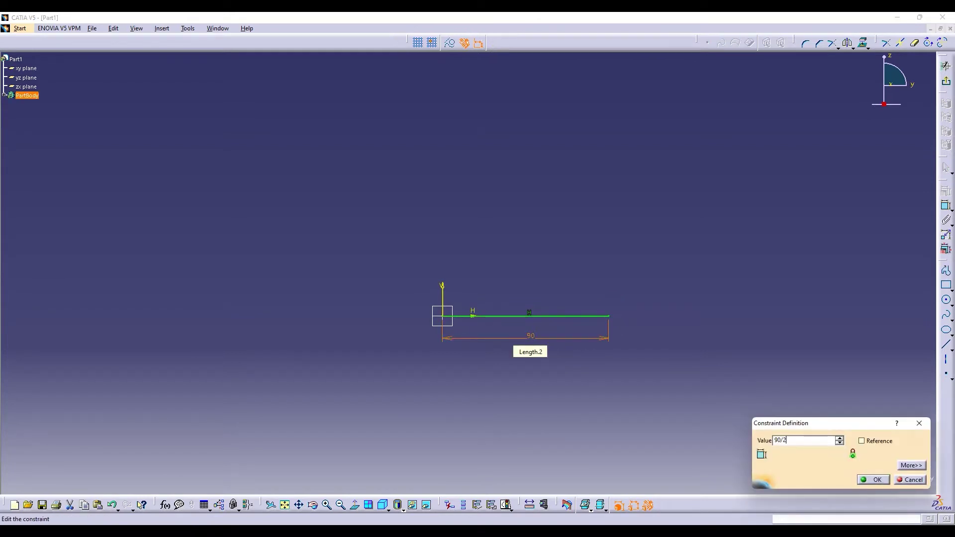
key(Return)
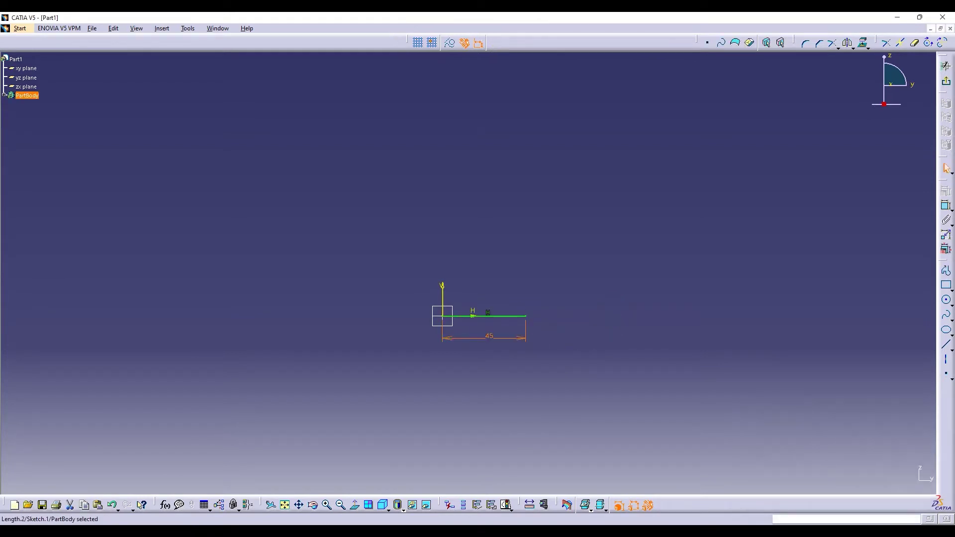
Complete the half profile from the base line's outer end with two slanted sides, a horizontal upper line and a vertical line back to the origin.
click(327, 505)
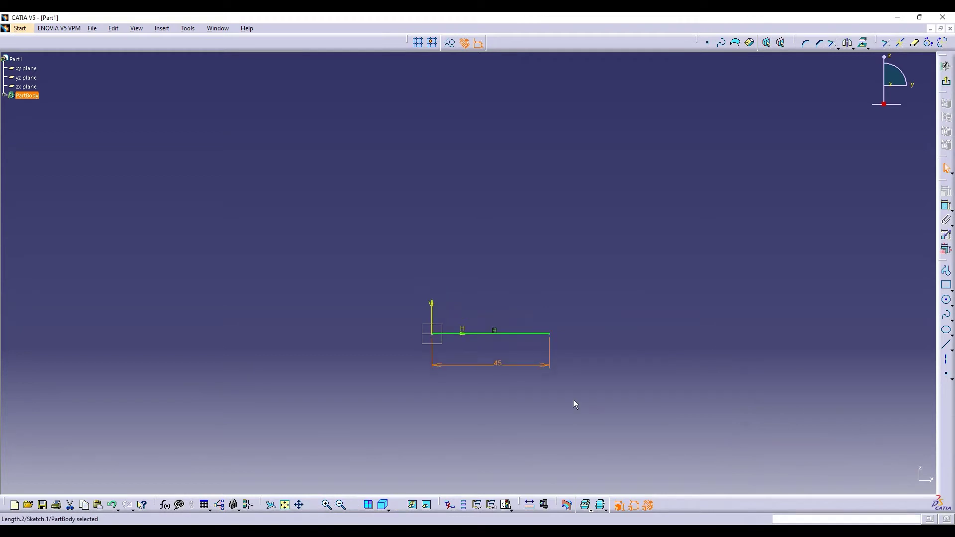
click(946, 271)
click(550, 334)
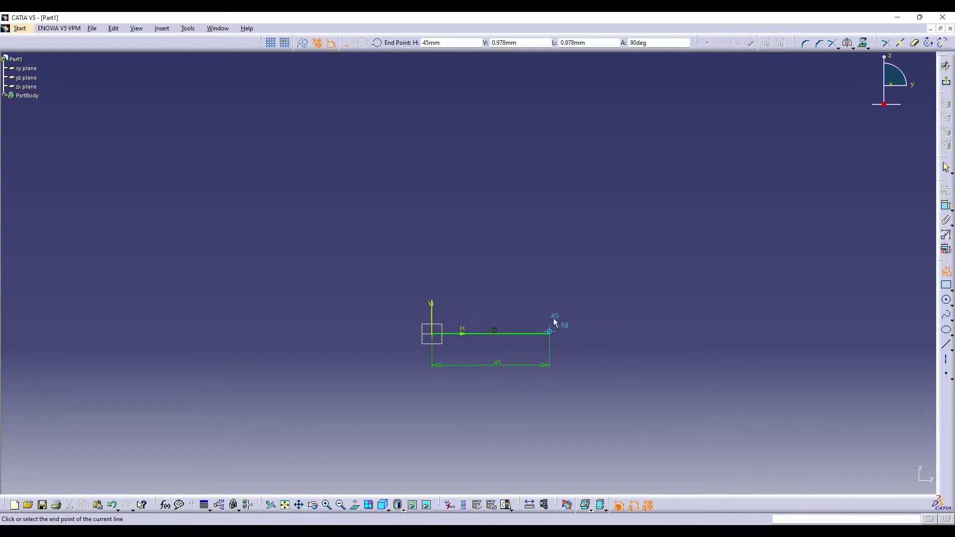
click(585, 223)
click(532, 184)
click(432, 184)
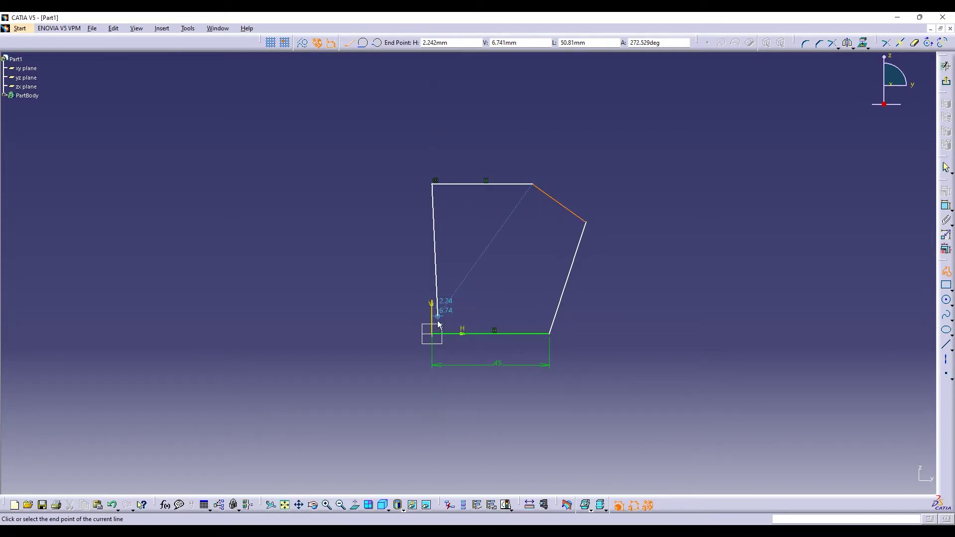
click(432, 334)
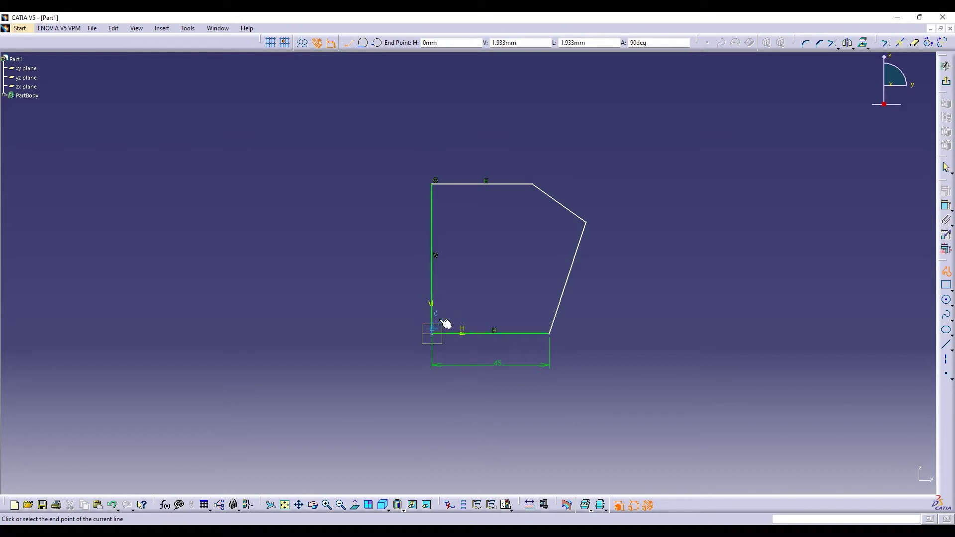
key(Escape)
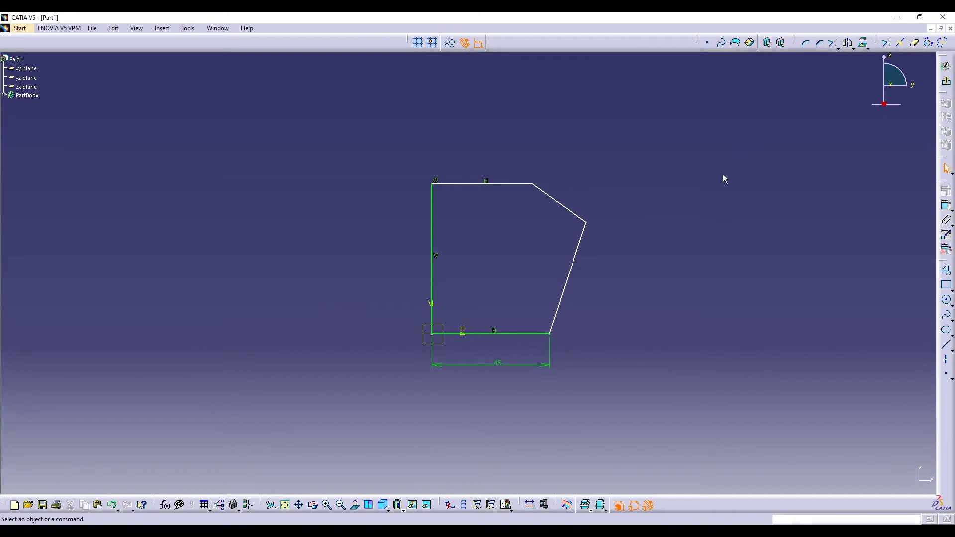
Round the corner between the upper horizontal line and the slanted shoulder line with a radius of about 17 mm.
click(805, 45)
click(518, 190)
click(540, 194)
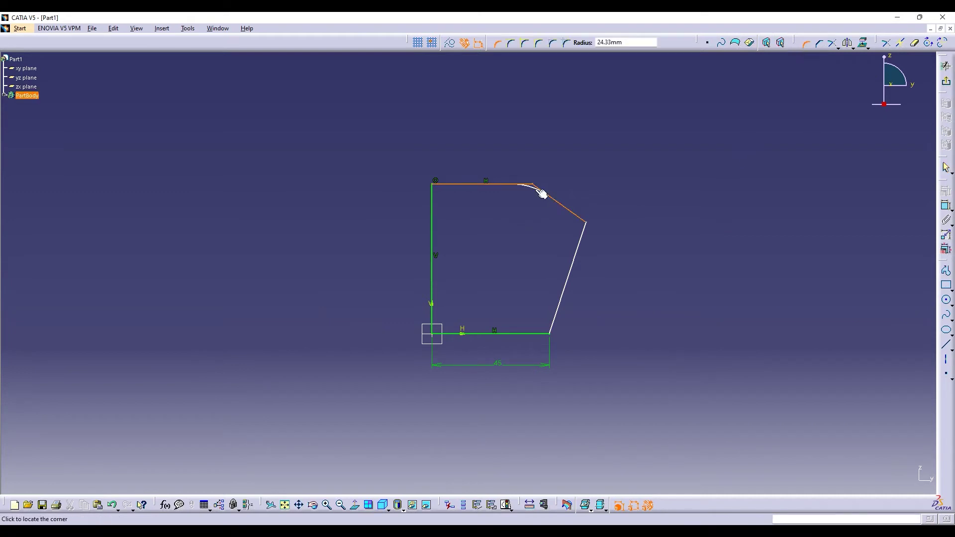
click(543, 194)
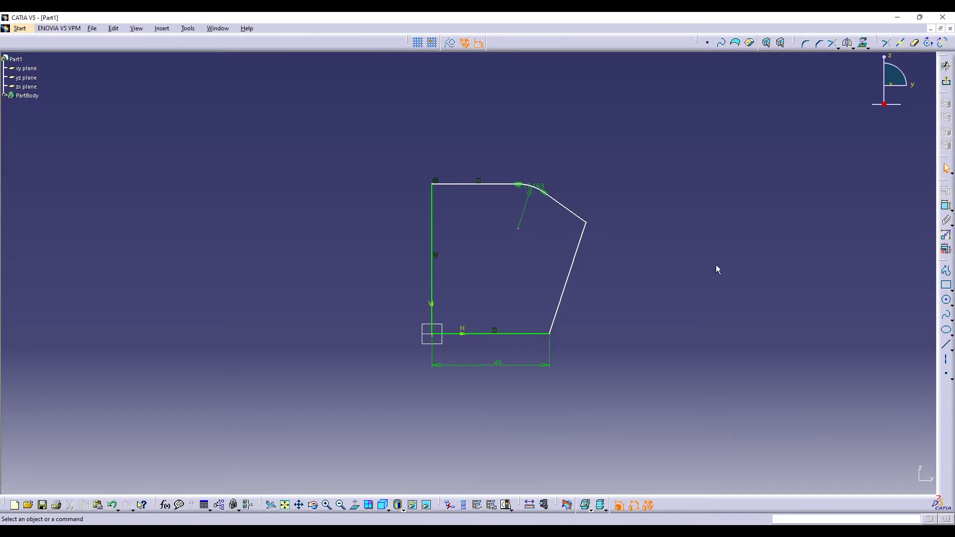
Round the lower outer corner of the profile with a radius of about 8 mm, converting the base line's length constraint into a distance.
click(805, 45)
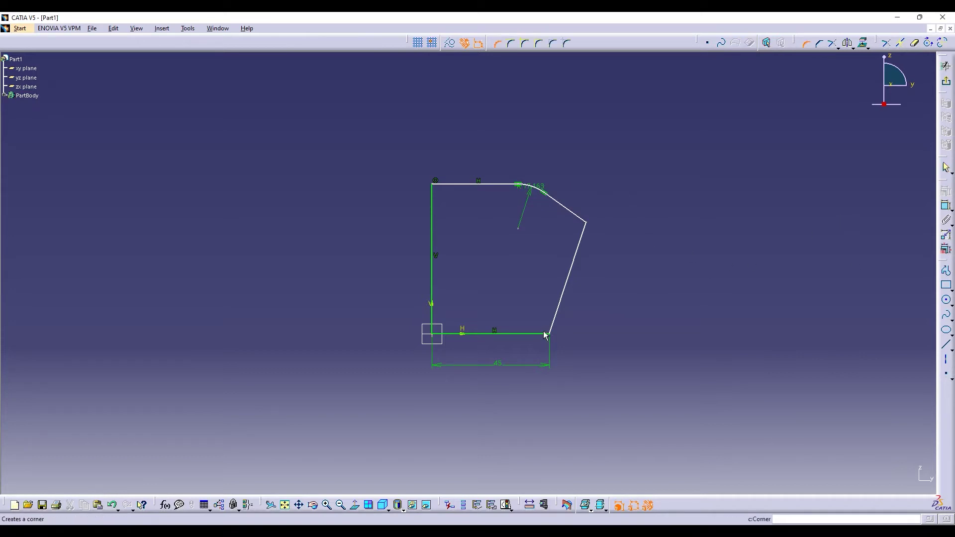
click(548, 334)
click(553, 328)
click(567, 328)
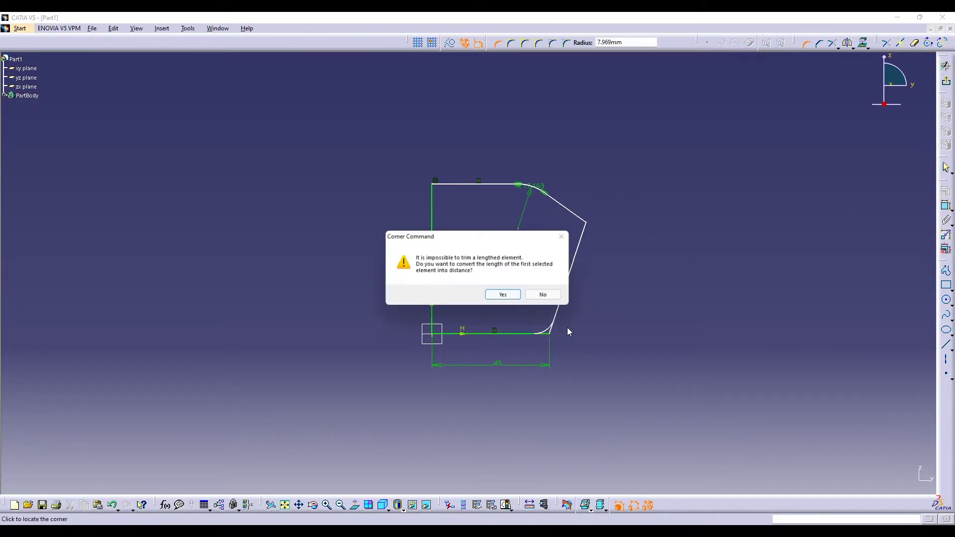
click(519, 295)
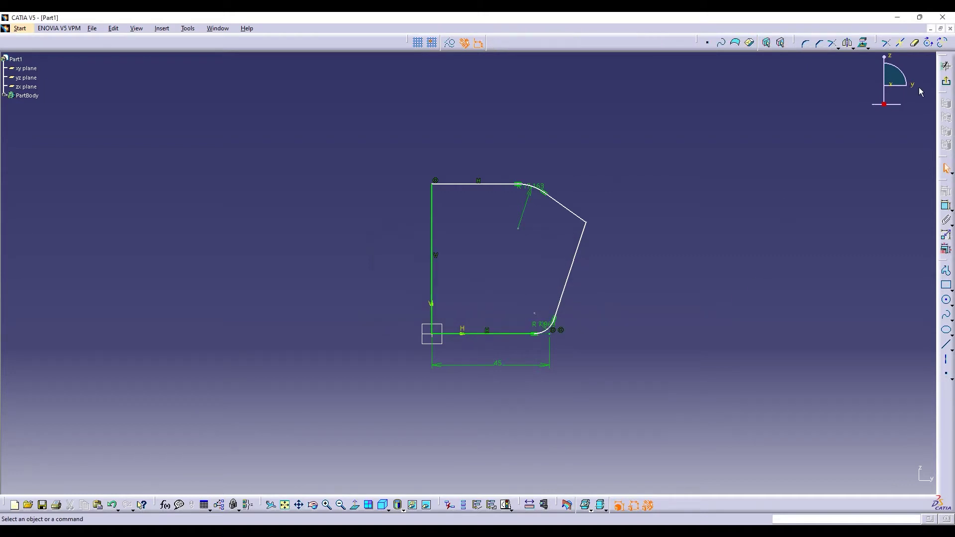
Round the outermost corner between the two slanted lines with a radius of about 13 mm.
click(805, 44)
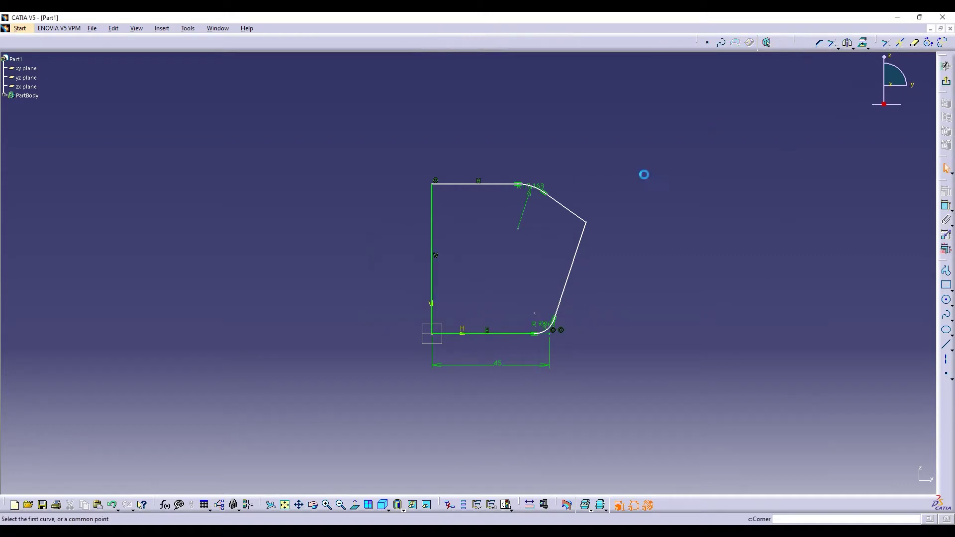
click(571, 211)
click(583, 231)
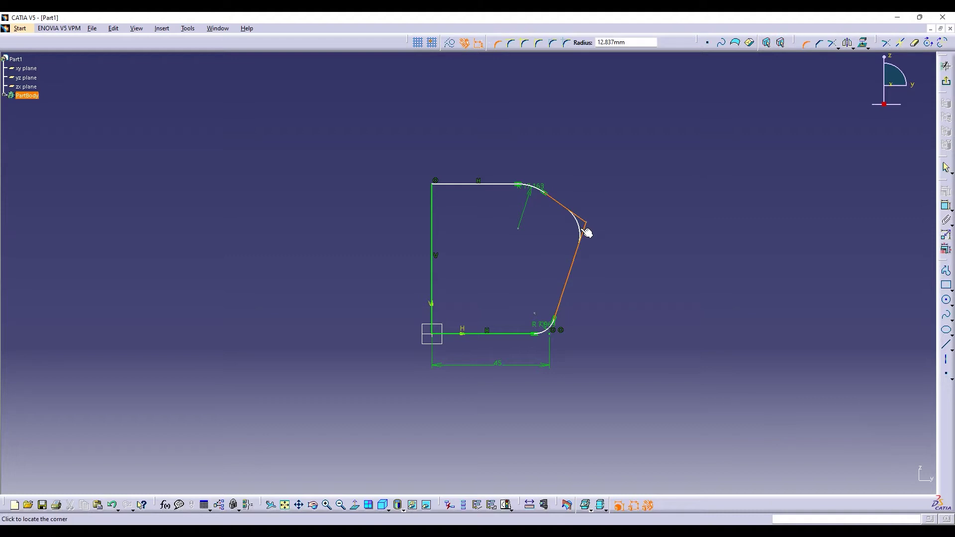
click(579, 233)
Leave the sketch and revolve the profile 360 degrees about its vertical edge with the Shaft command.
click(947, 66)
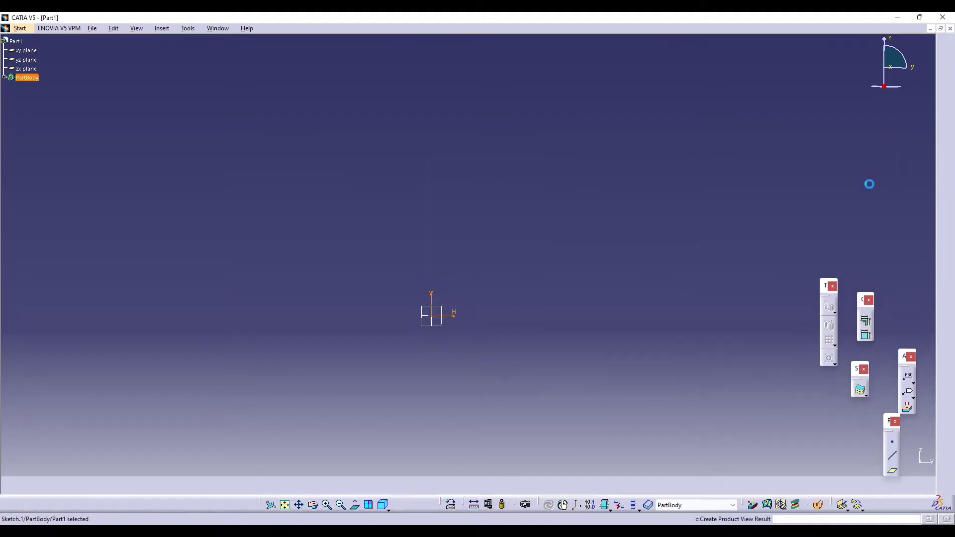
click(946, 213)
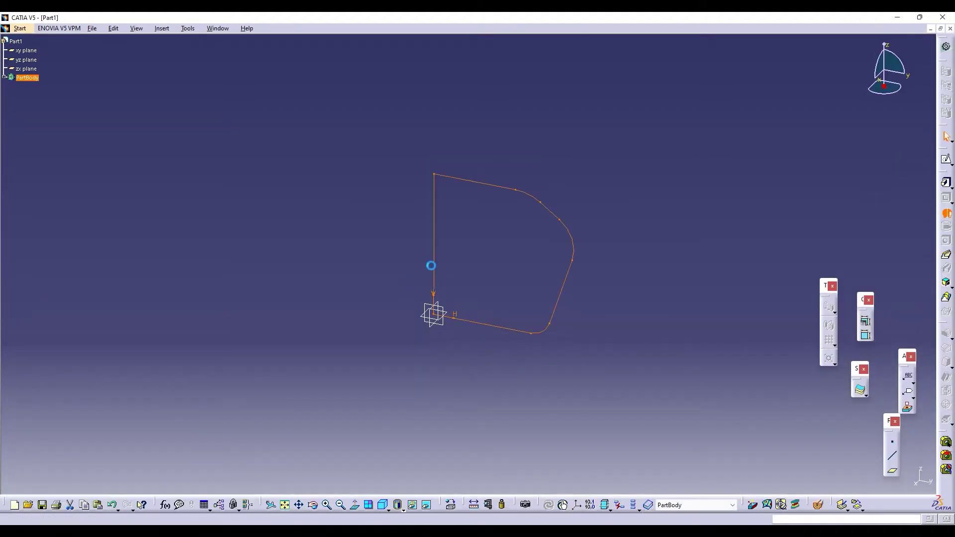
click(434, 268)
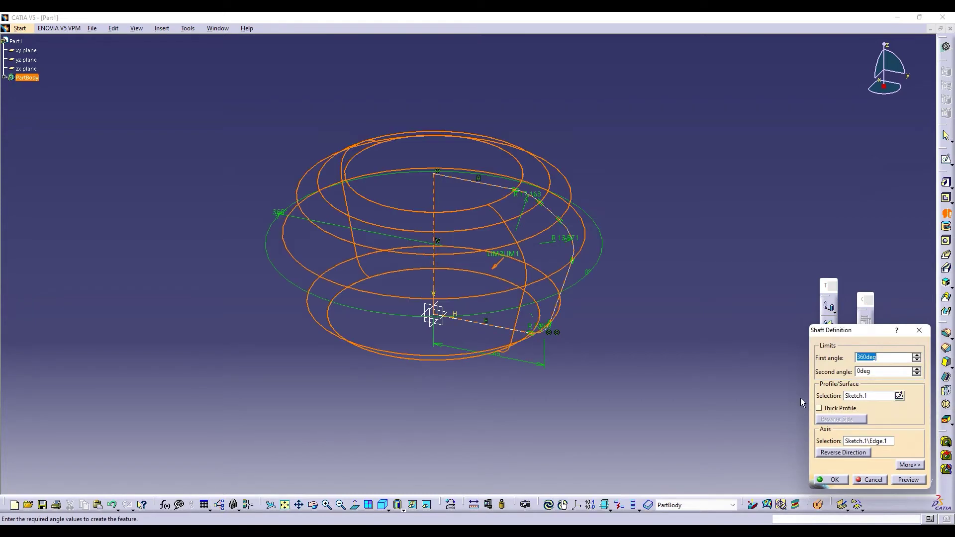
click(907, 481)
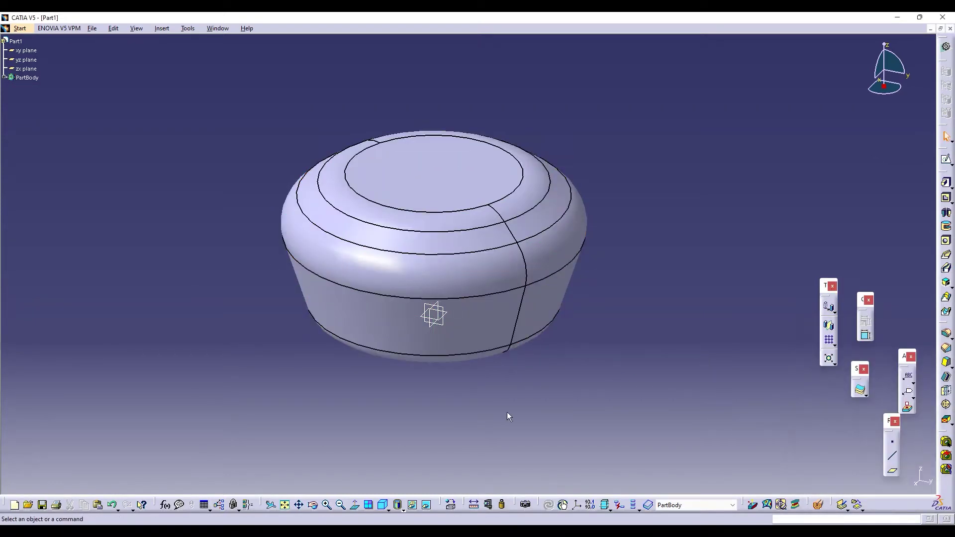
Start a new sketch on the yz plane and project the body's top edge into it.
click(946, 160)
click(449, 329)
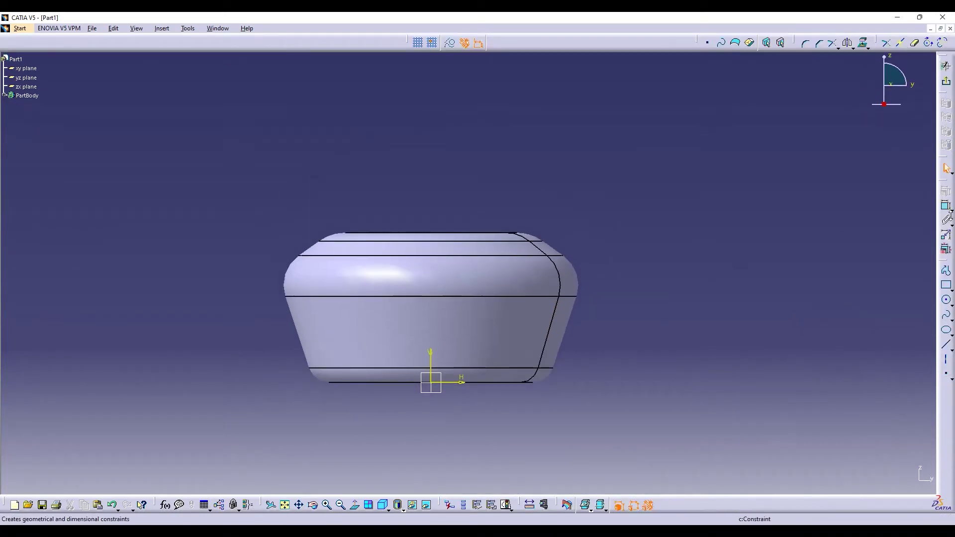
click(864, 48)
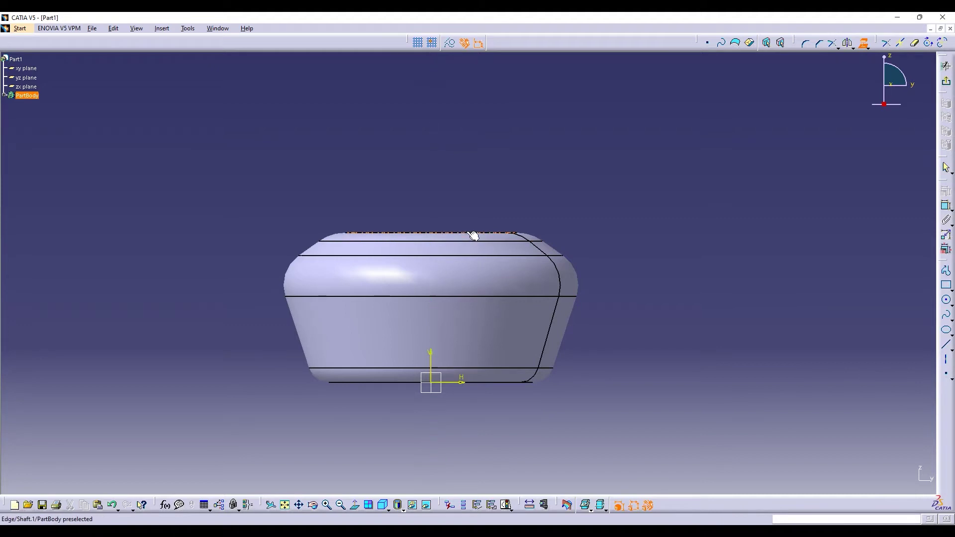
click(480, 233)
Sketch a small closed four-sided profile on the top edge, from the V axis to an outward-slanting side, and remove the projected edge.
click(947, 271)
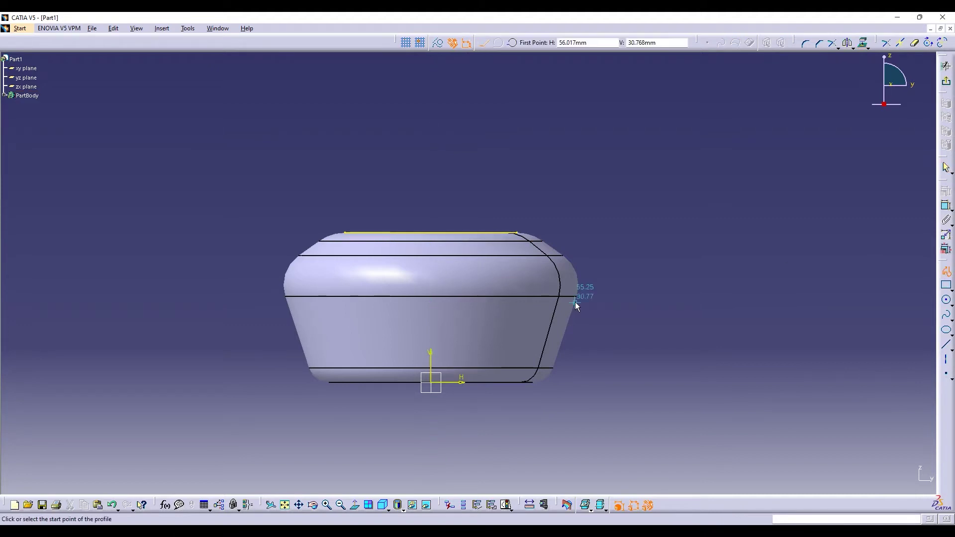
click(488, 233)
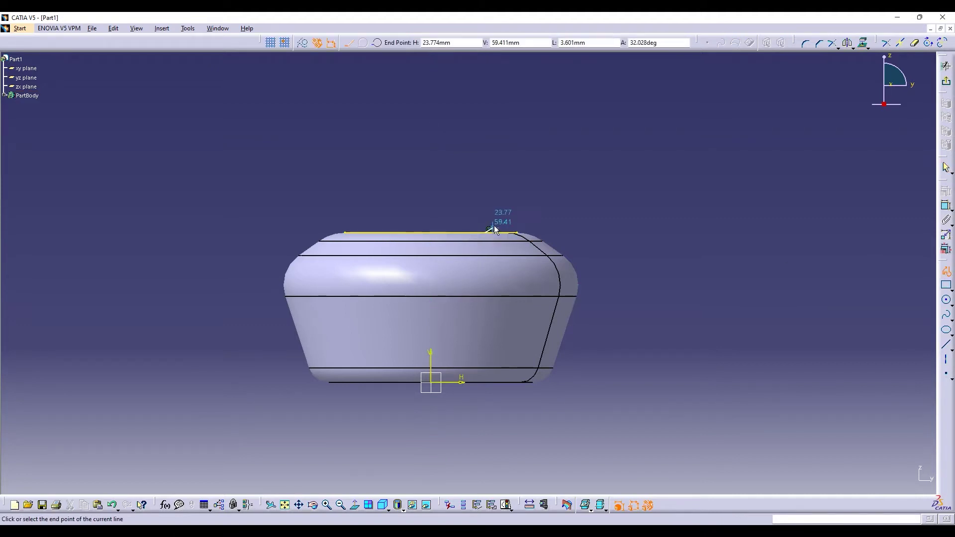
click(431, 224)
click(430, 232)
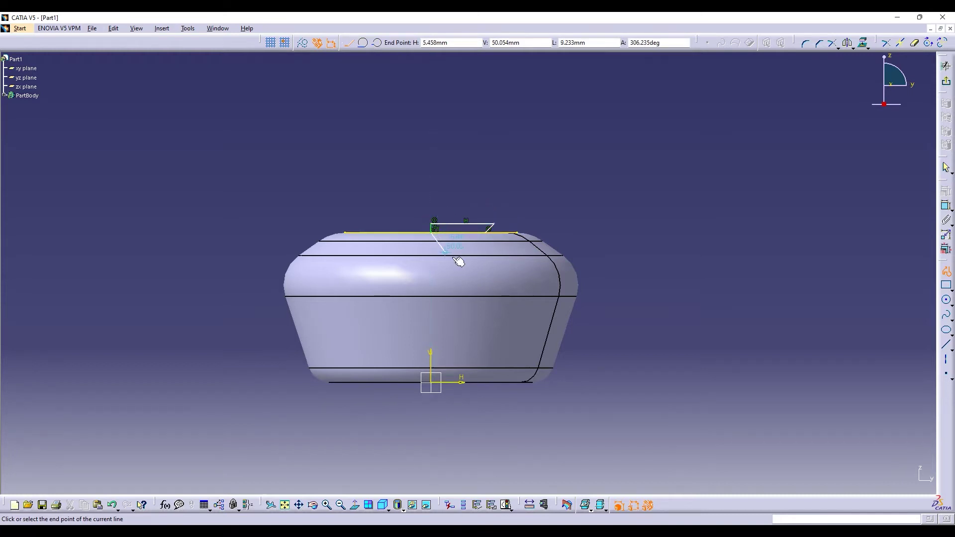
click(489, 232)
click(550, 210)
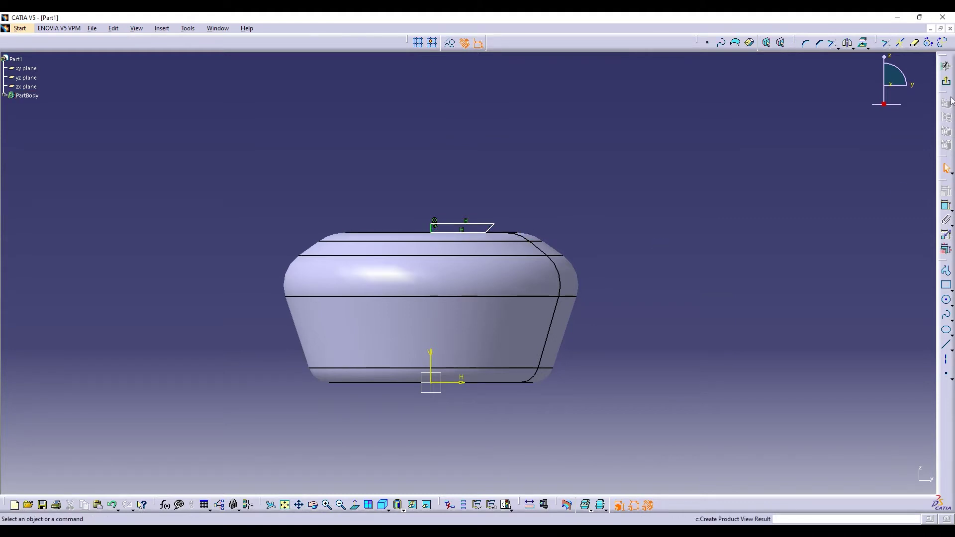
Leave the sketch and revolve the small profile 360 degrees about the body's central axis with the Shaft command.
click(947, 65)
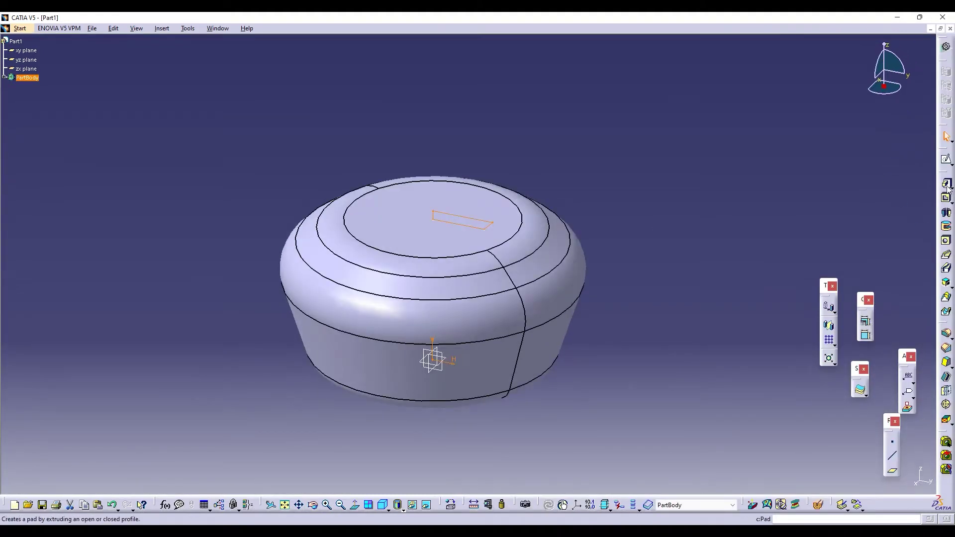
click(947, 213)
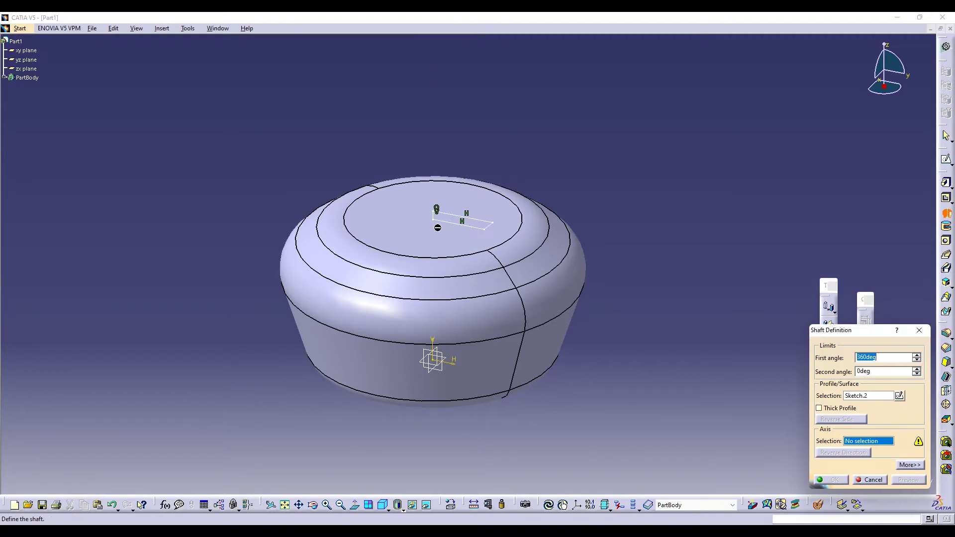
click(438, 279)
click(909, 479)
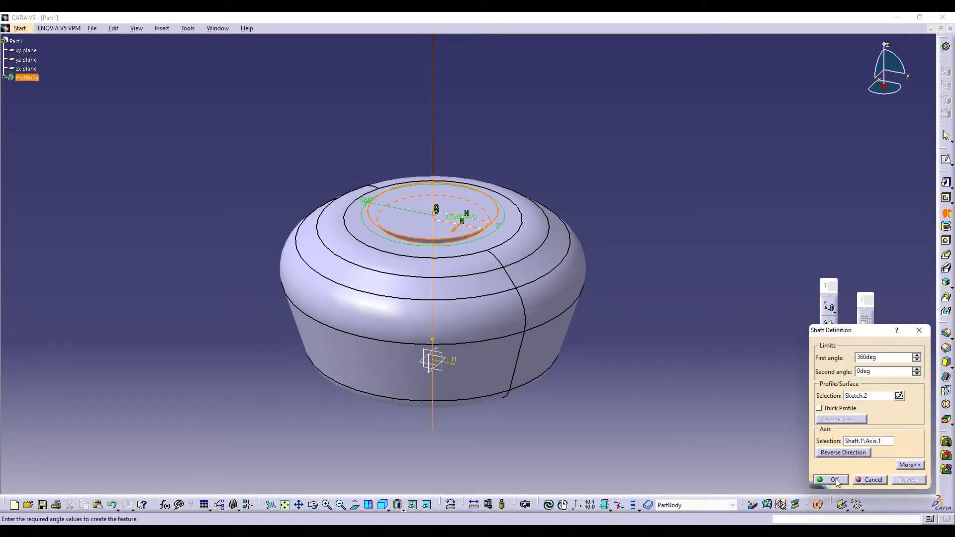
click(831, 479)
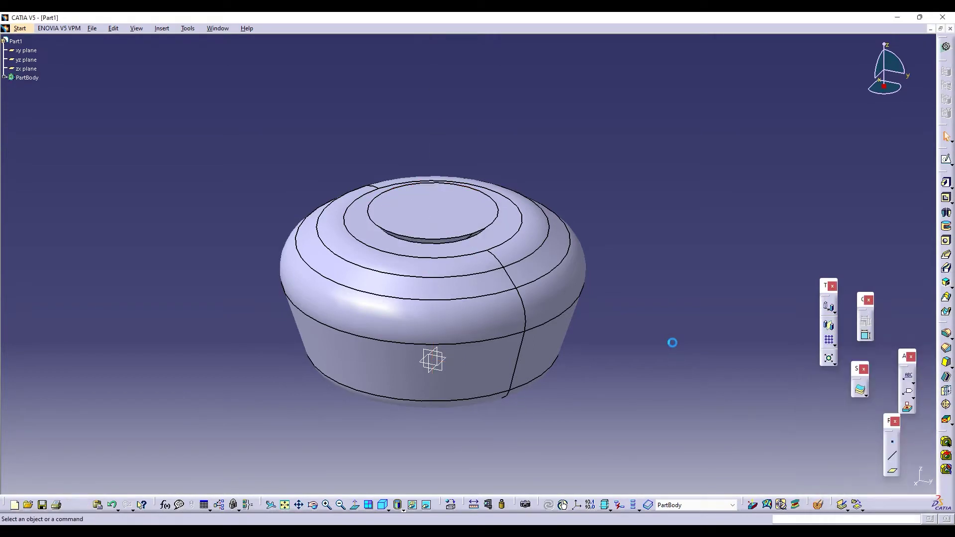
Start a new sketch on the yz plane and project the raised disc's top edge into it.
click(946, 161)
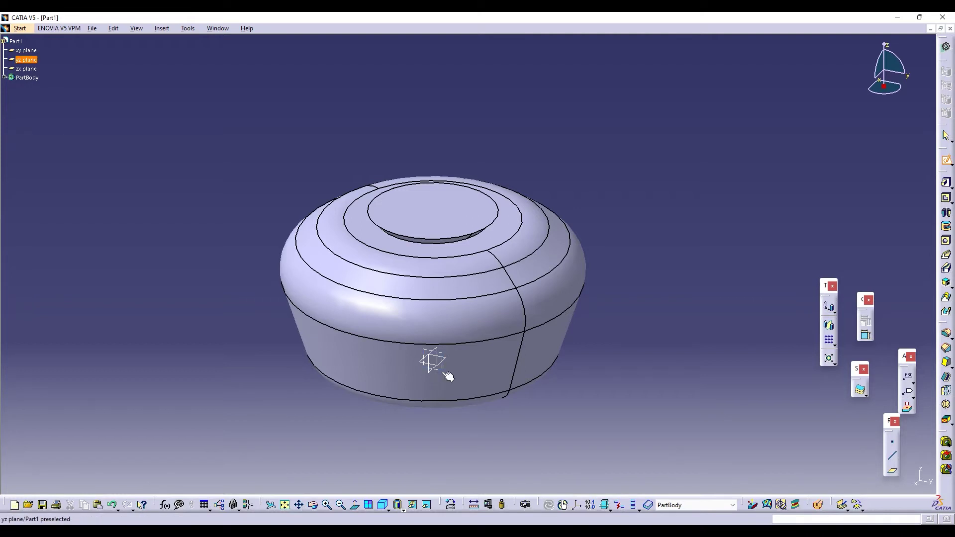
click(439, 373)
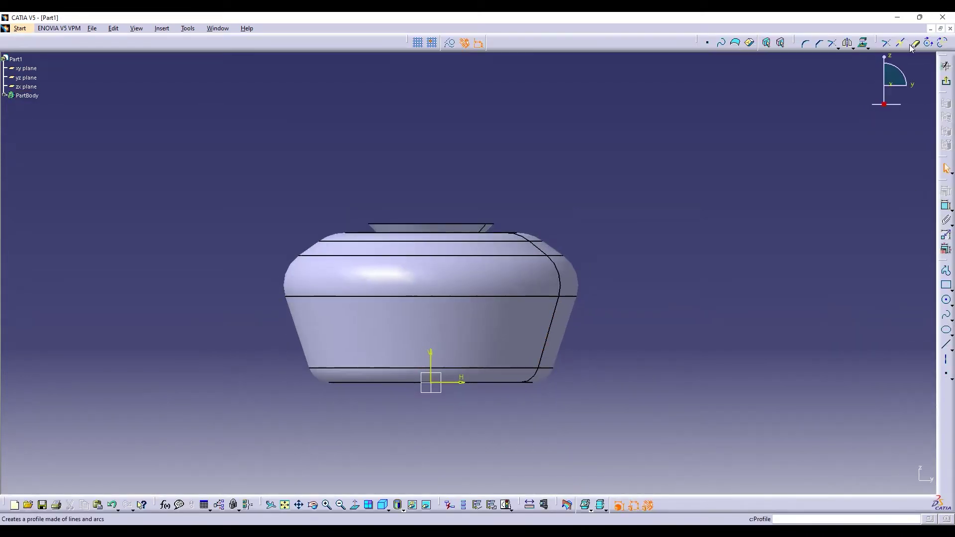
click(863, 44)
click(432, 223)
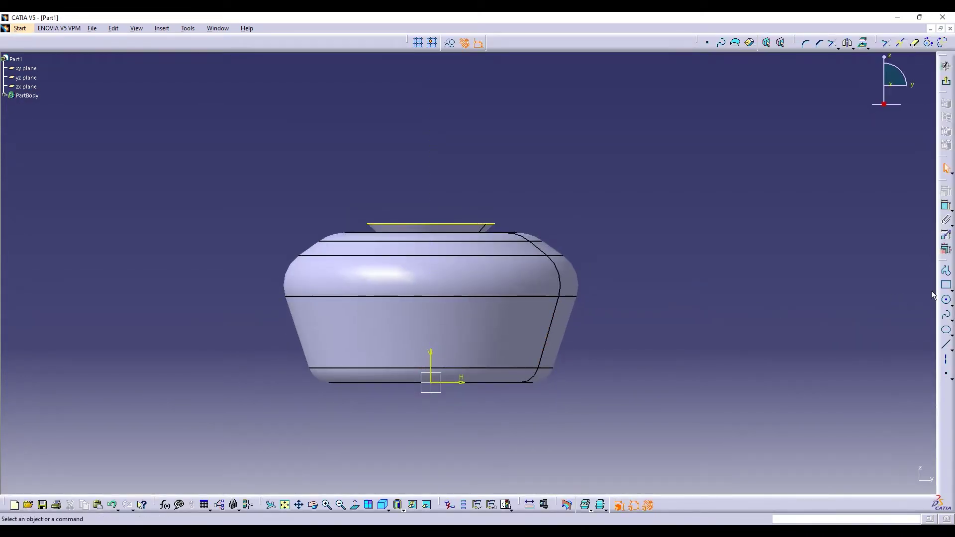
Sketch a closed four-sided profile about 3.8 mm high on the disc's top edge, from the V axis to an outward-slanting side, and trim the projected edge.
click(946, 271)
click(474, 214)
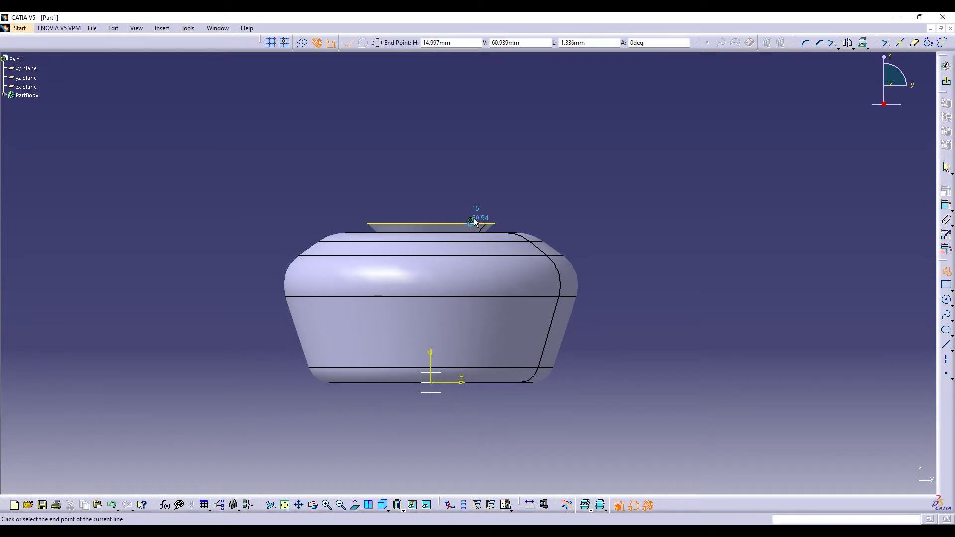
click(431, 214)
click(431, 224)
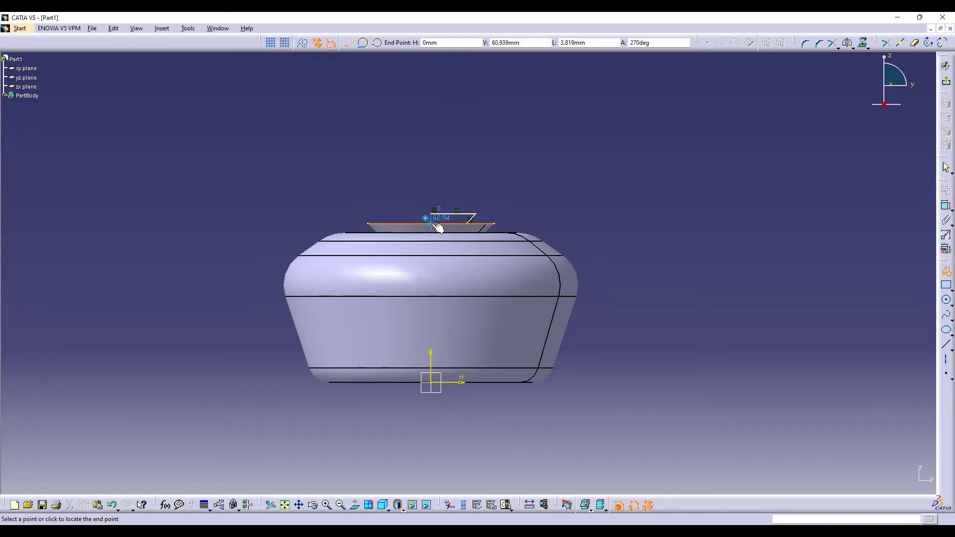
key(Escape)
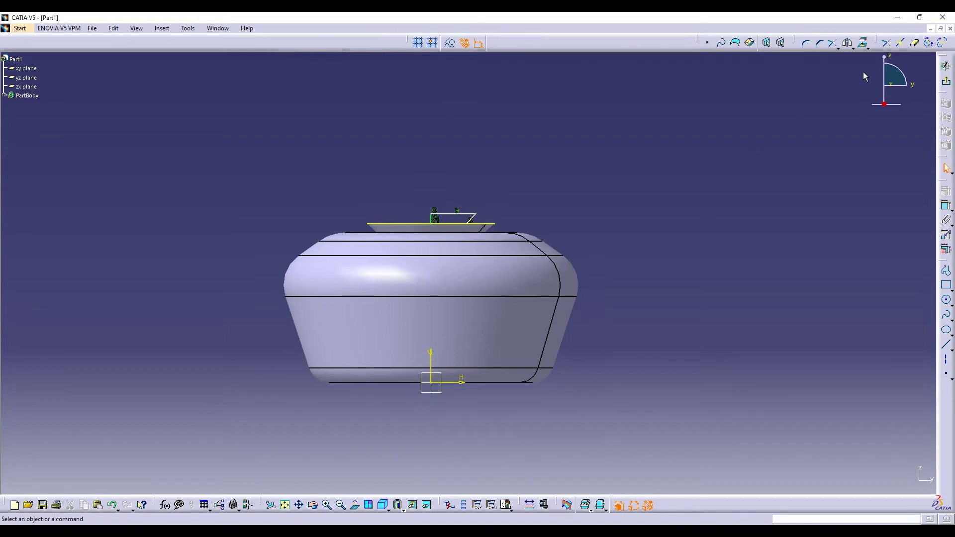
click(914, 43)
click(490, 224)
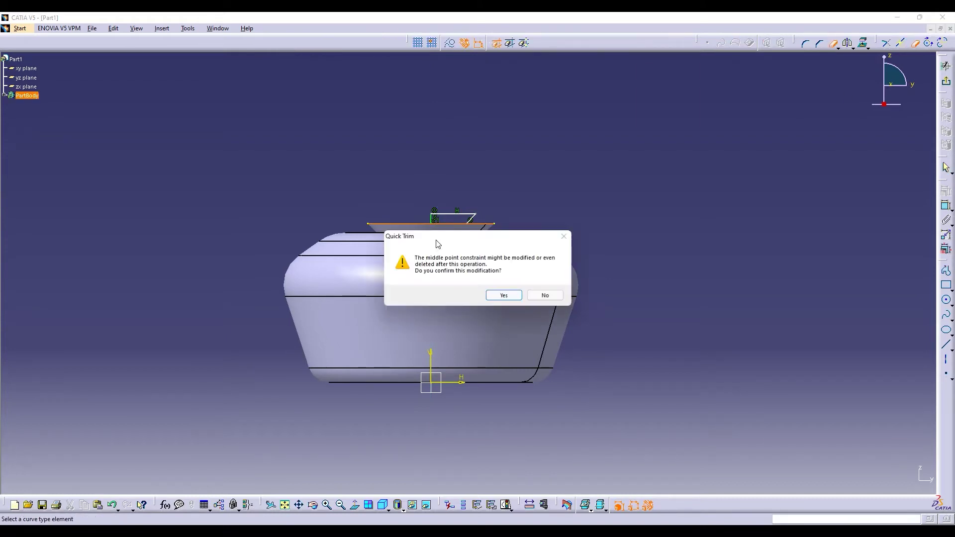
click(502, 294)
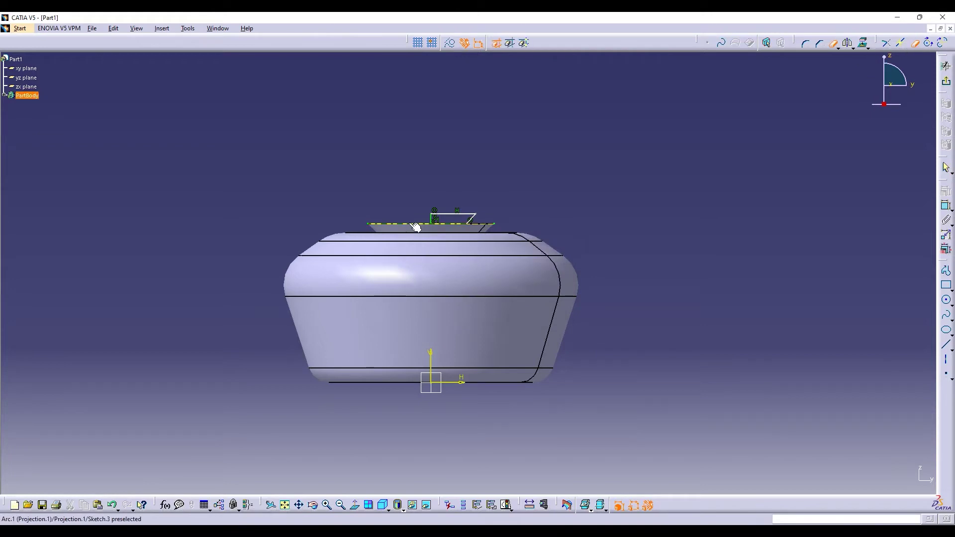
Leave the sketch and revolve the new profile 360 degrees about its vertical edge with the Shaft command.
click(946, 66)
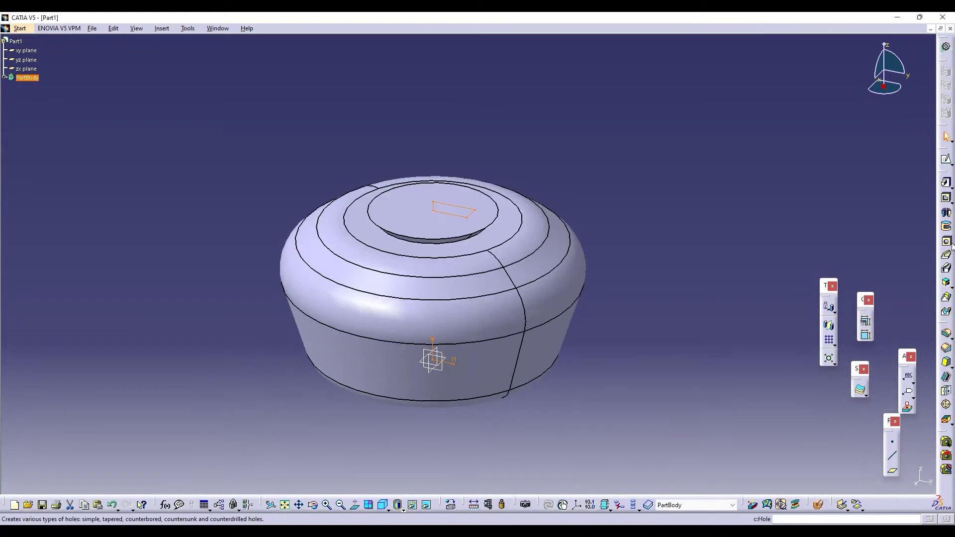
click(947, 214)
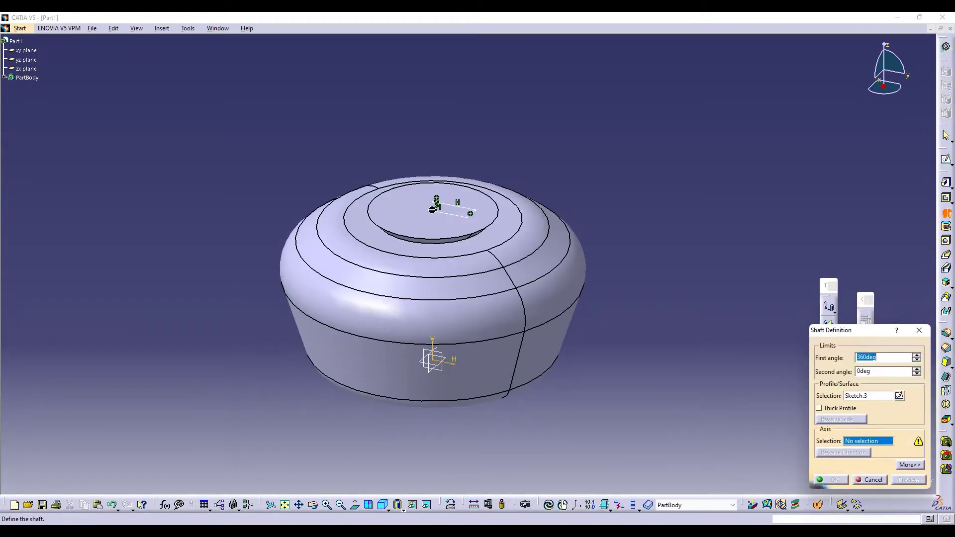
click(434, 206)
click(837, 478)
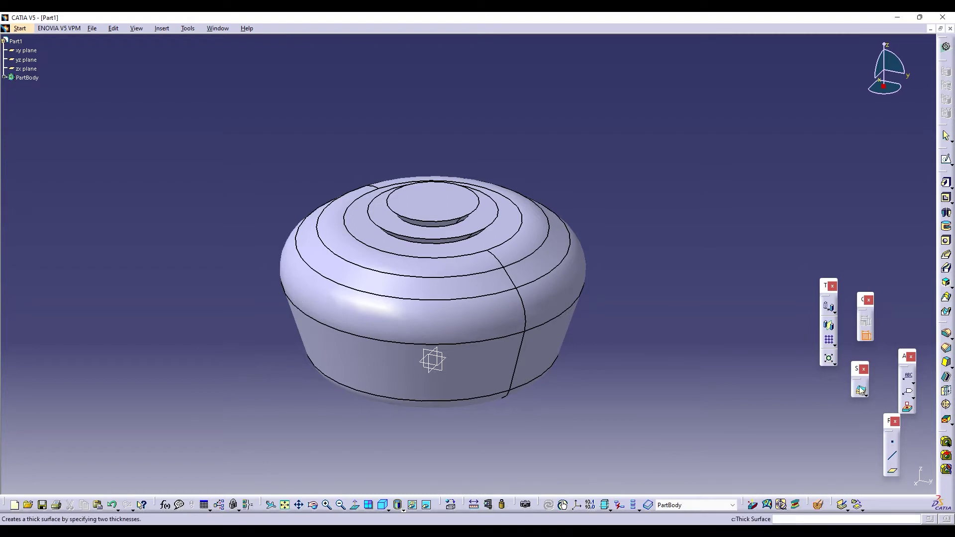
click(893, 470)
click(887, 412)
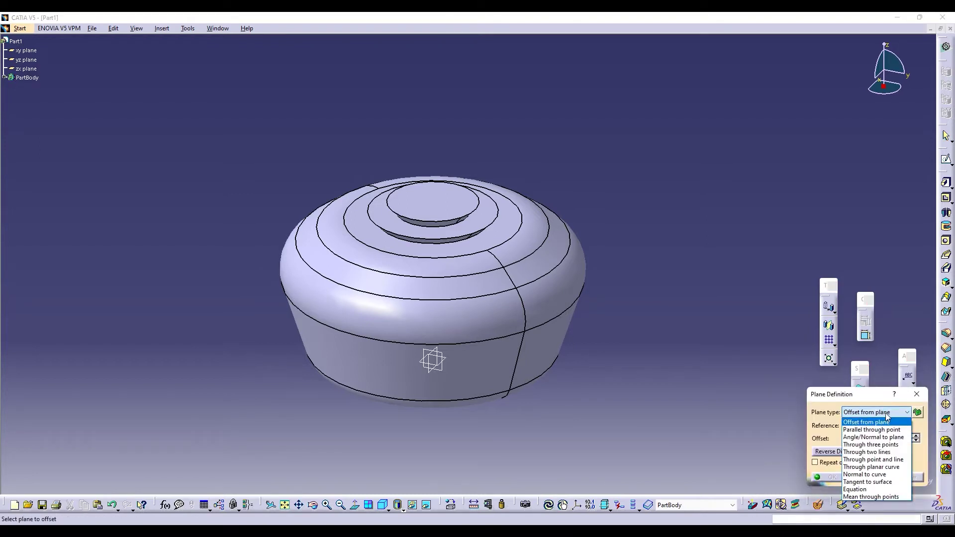
click(865, 475)
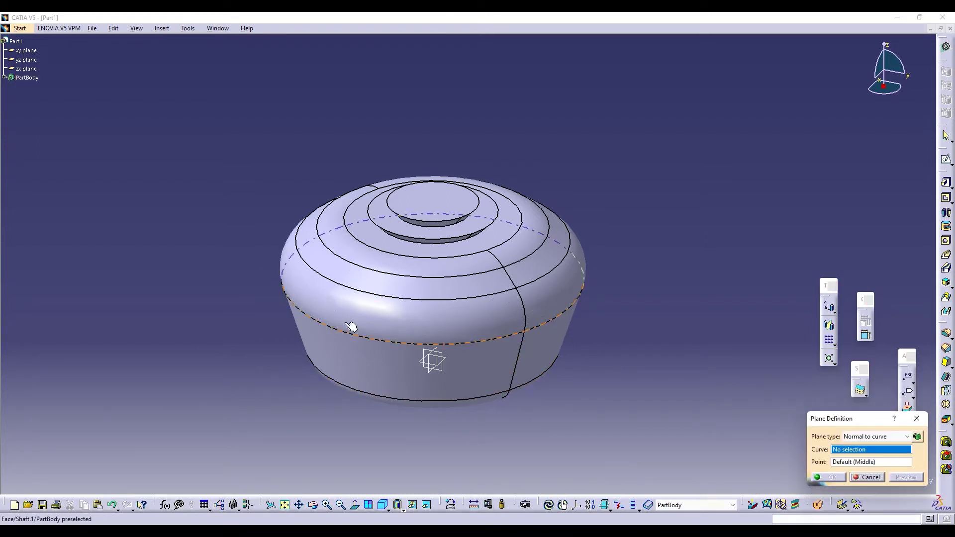
click(314, 300)
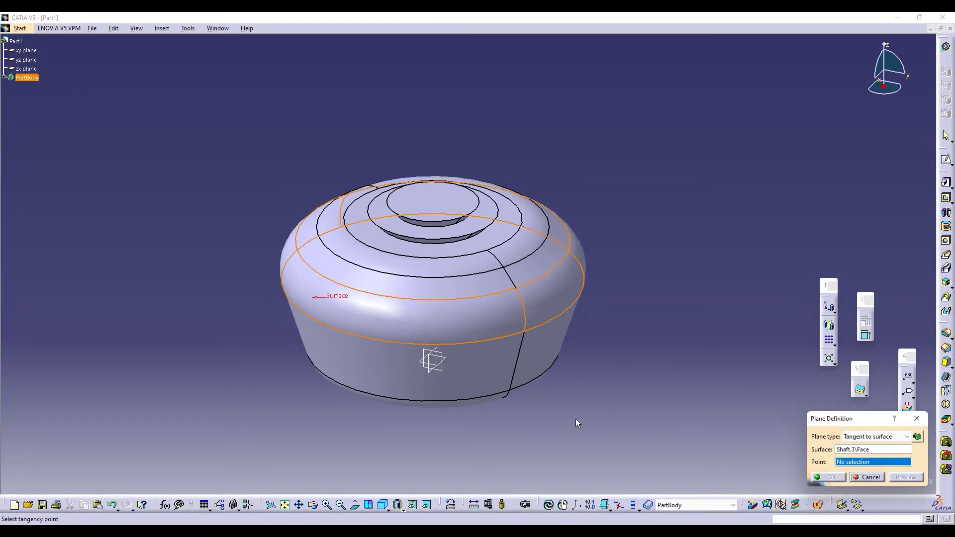
click(311, 305)
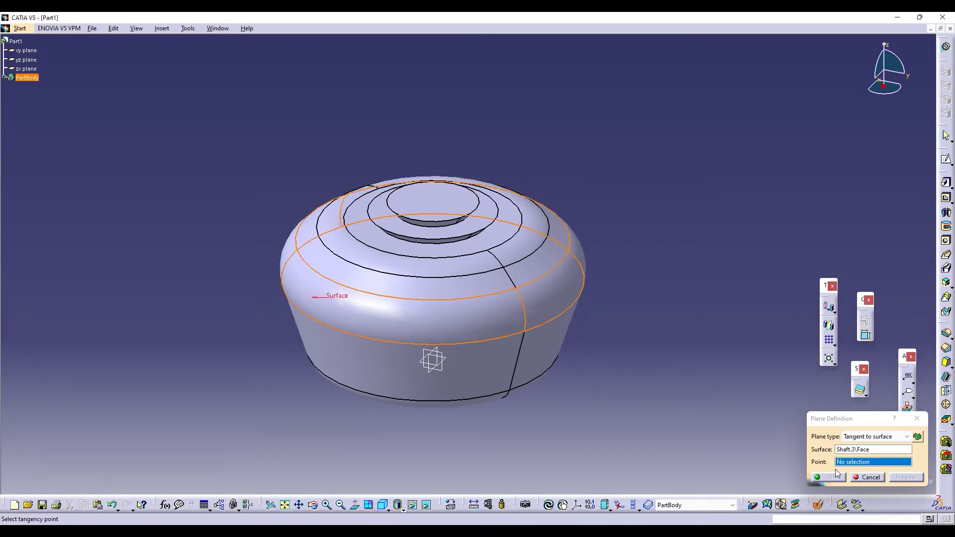
click(880, 437)
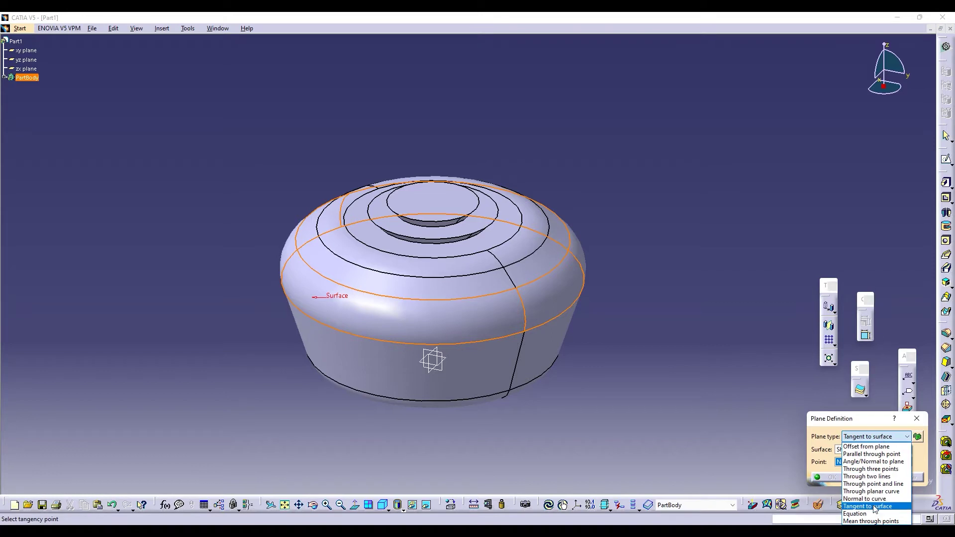
click(874, 507)
click(320, 302)
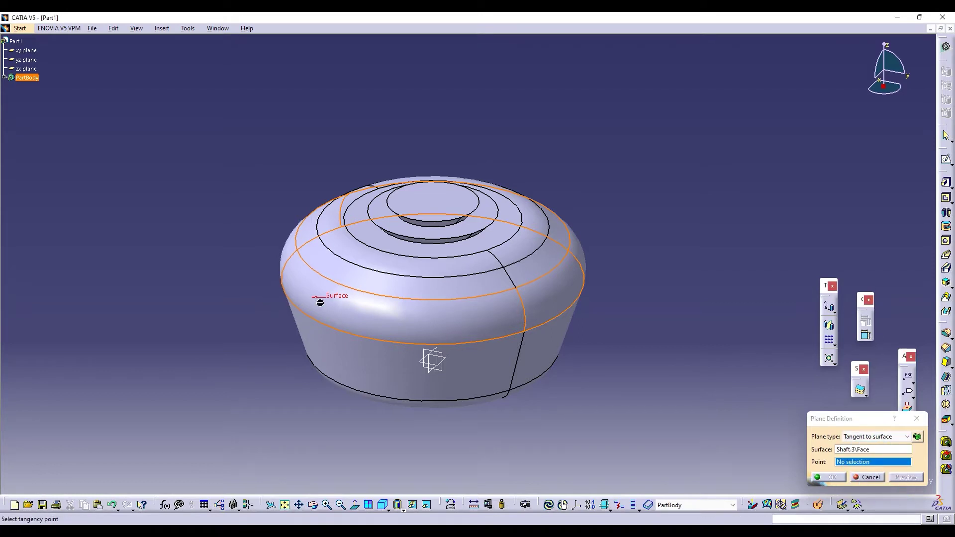
click(917, 419)
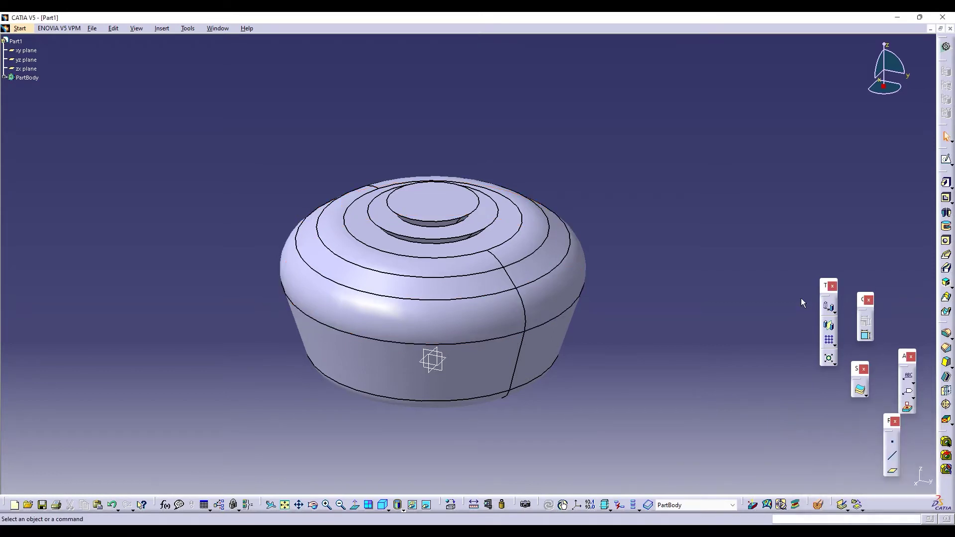
click(892, 470)
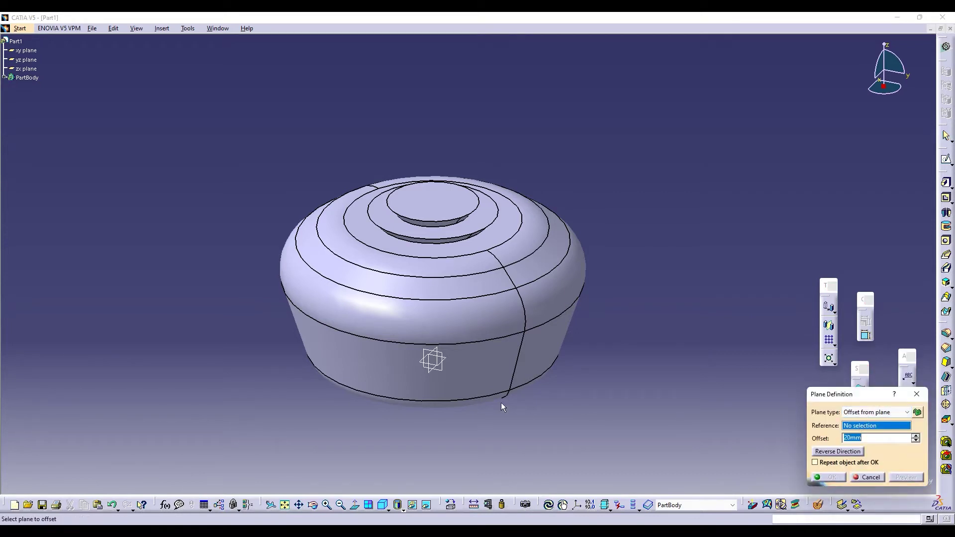
click(433, 363)
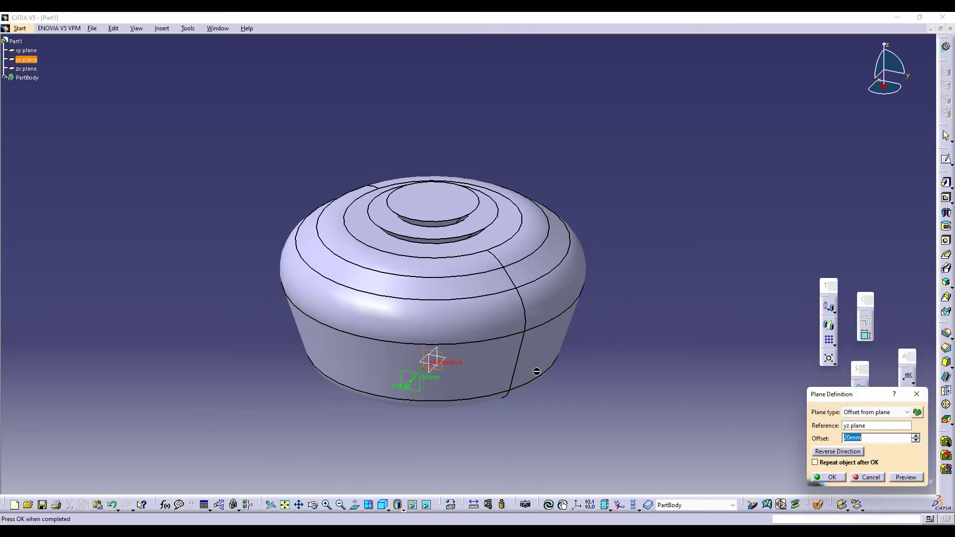
middle_drag(537, 371, 414, 382)
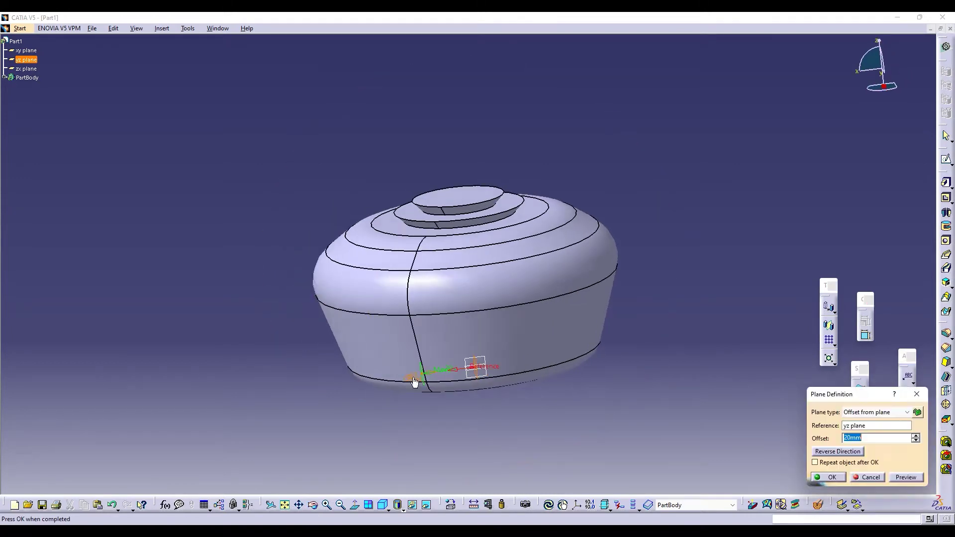
drag(415, 382, 318, 294)
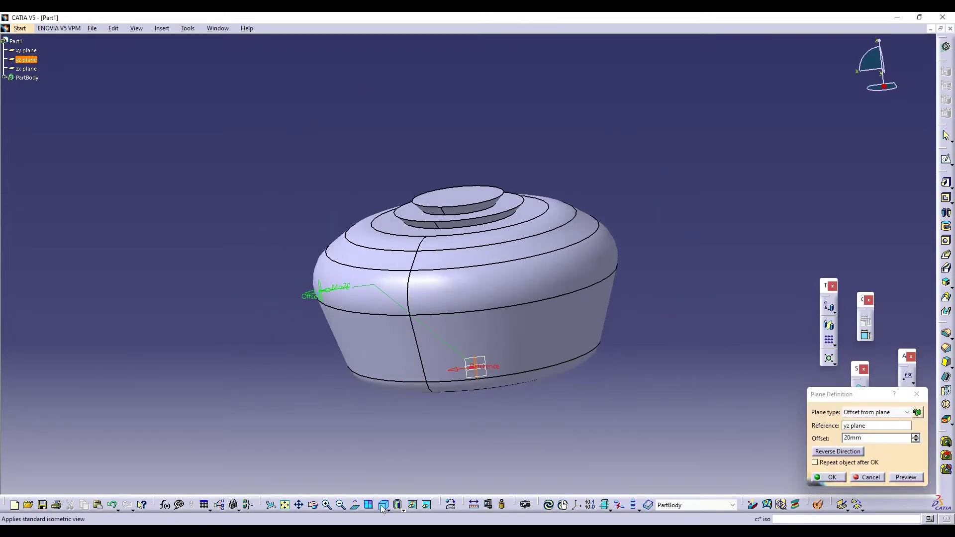
click(313, 505)
drag(428, 388, 266, 311)
drag(52, 251, 343, 355)
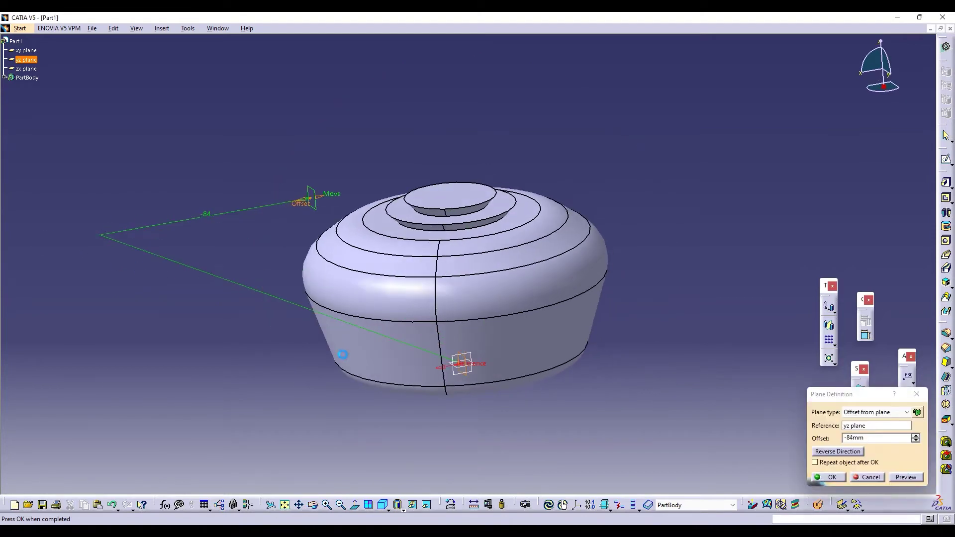
drag(316, 205, 339, 241)
click(313, 505)
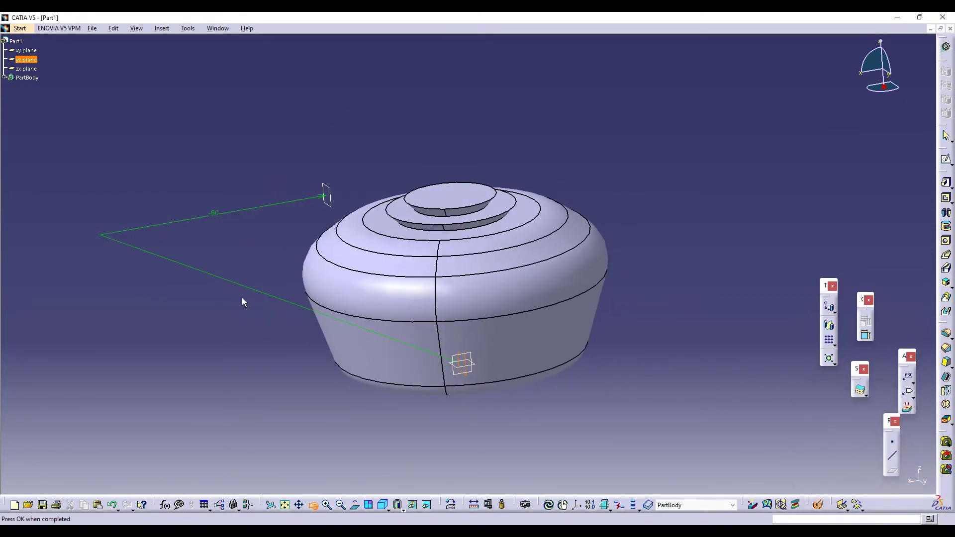
drag(259, 246, 267, 261)
drag(83, 171, 152, 211)
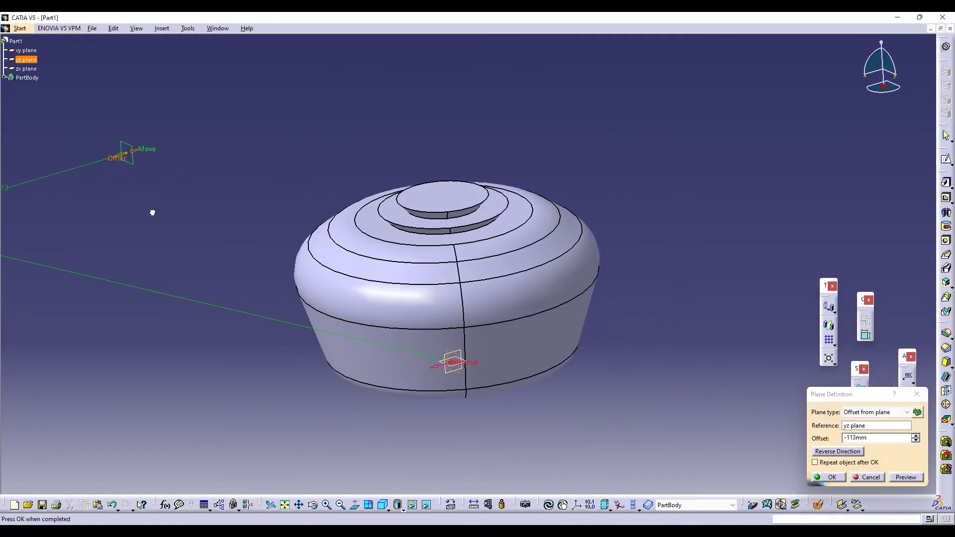
click(915, 395)
click(892, 466)
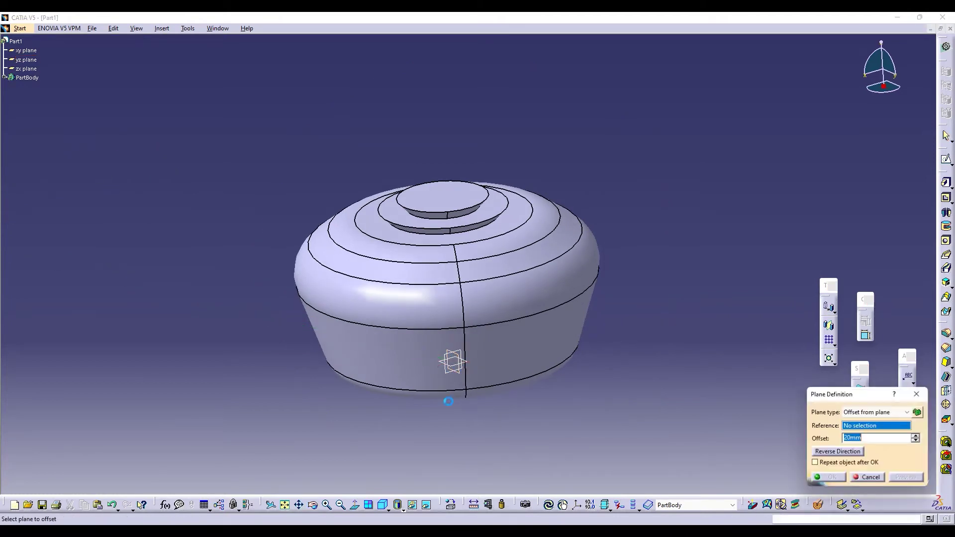
click(464, 376)
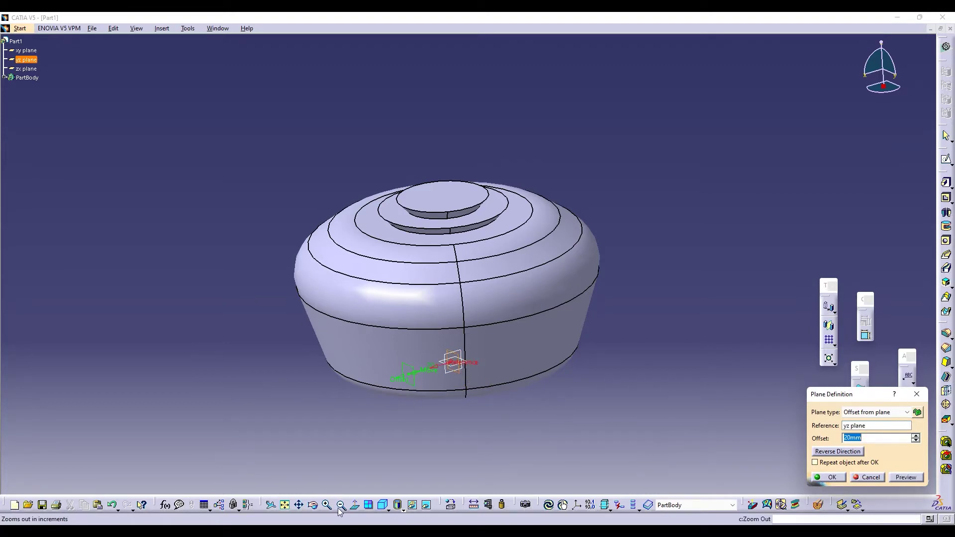
key(Return)
middle_drag(342, 390, 721, 452)
drag(476, 387, 449, 321)
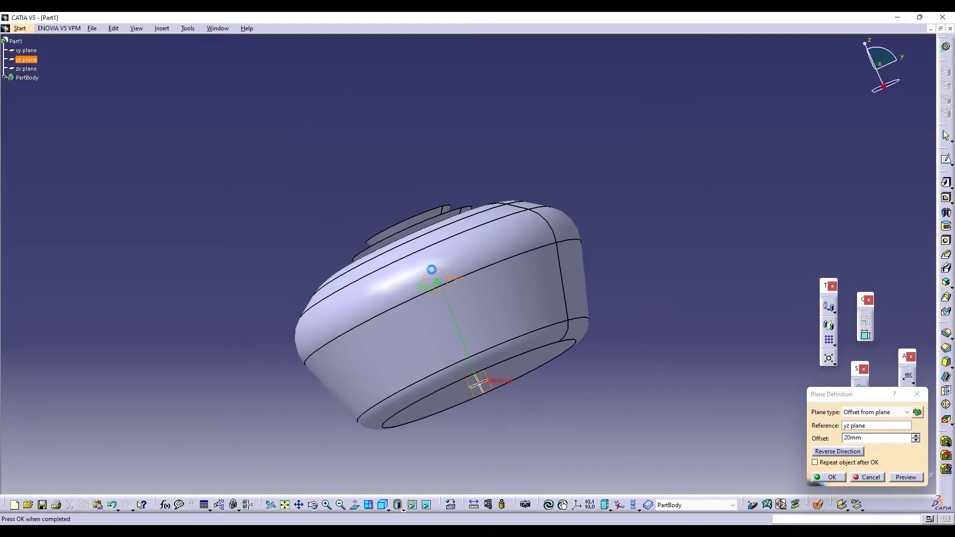
drag(432, 269, 426, 255)
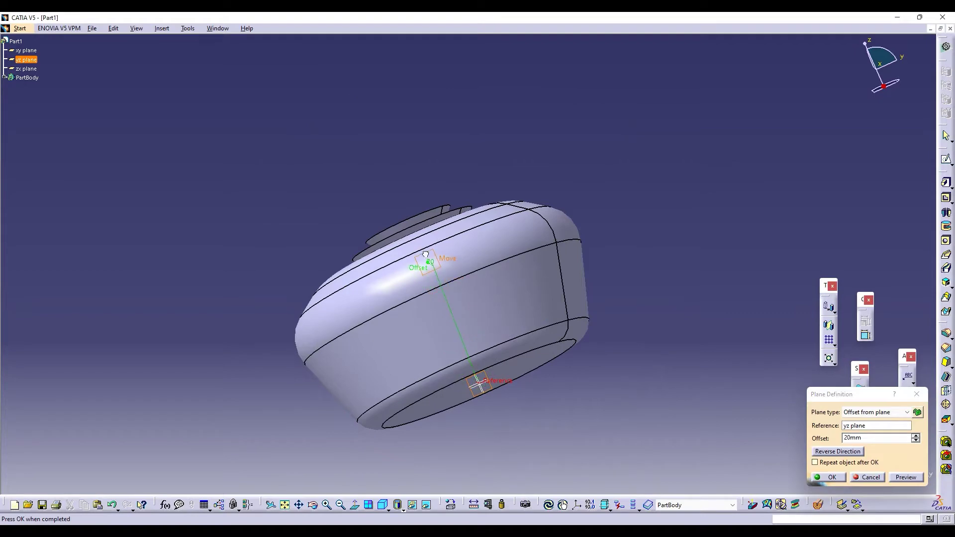
click(315, 506)
drag(563, 291, 512, 54)
click(314, 506)
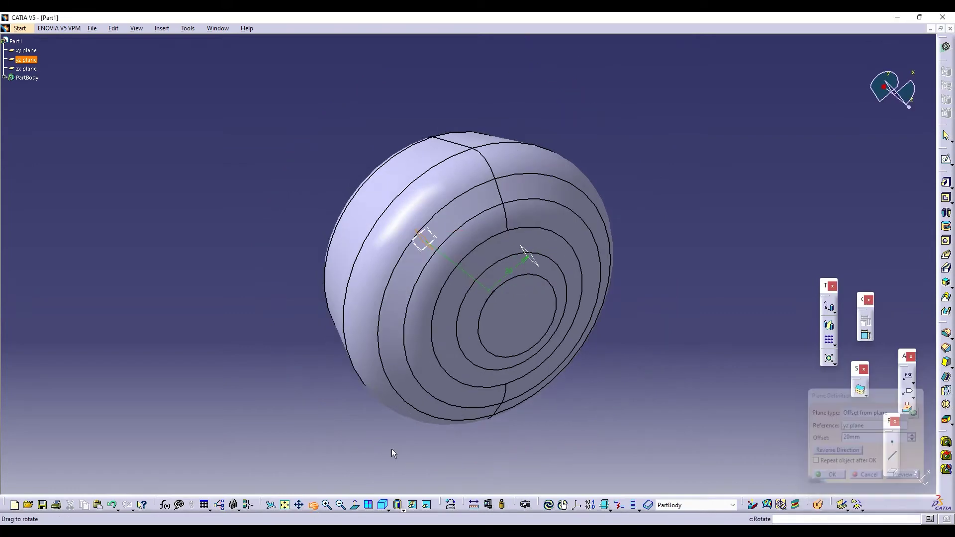
drag(525, 336, 450, 254)
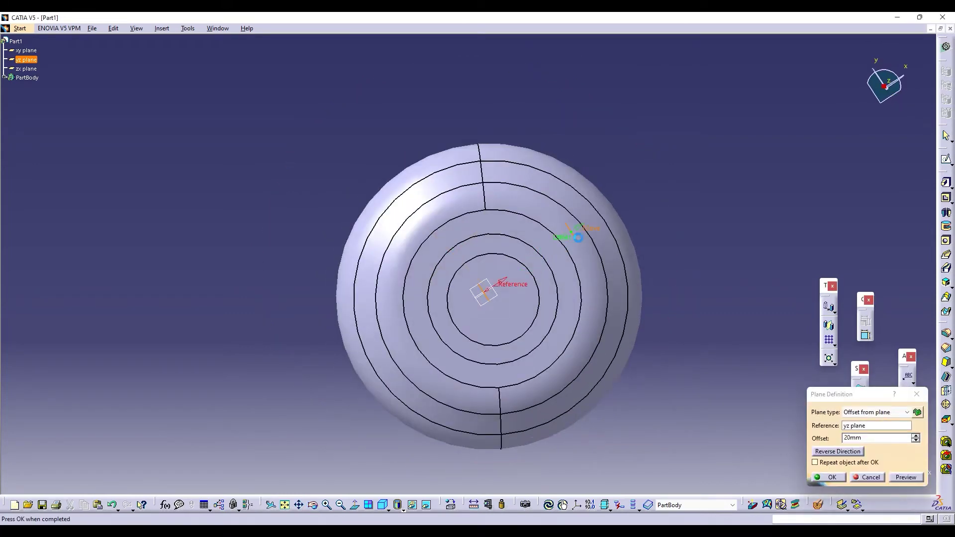
click(314, 504)
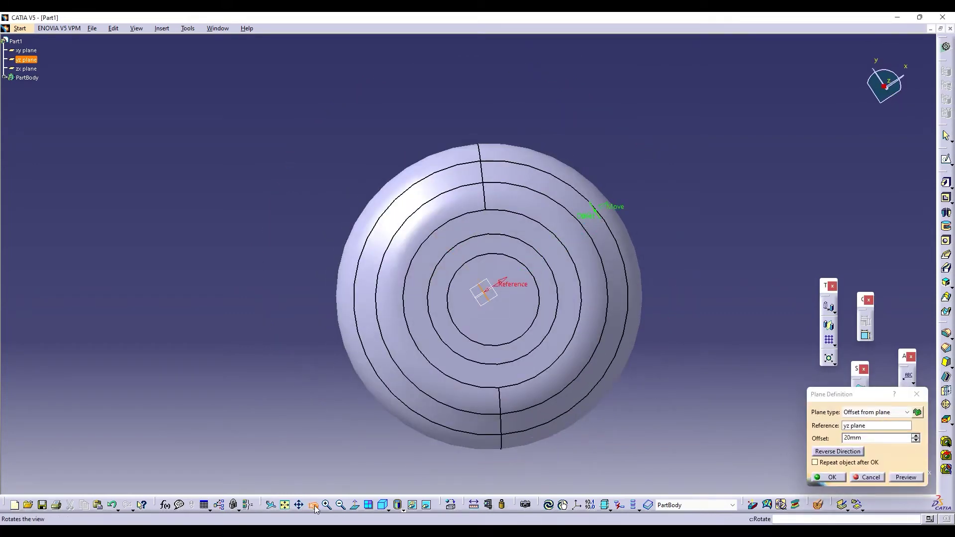
drag(633, 358, 587, 374)
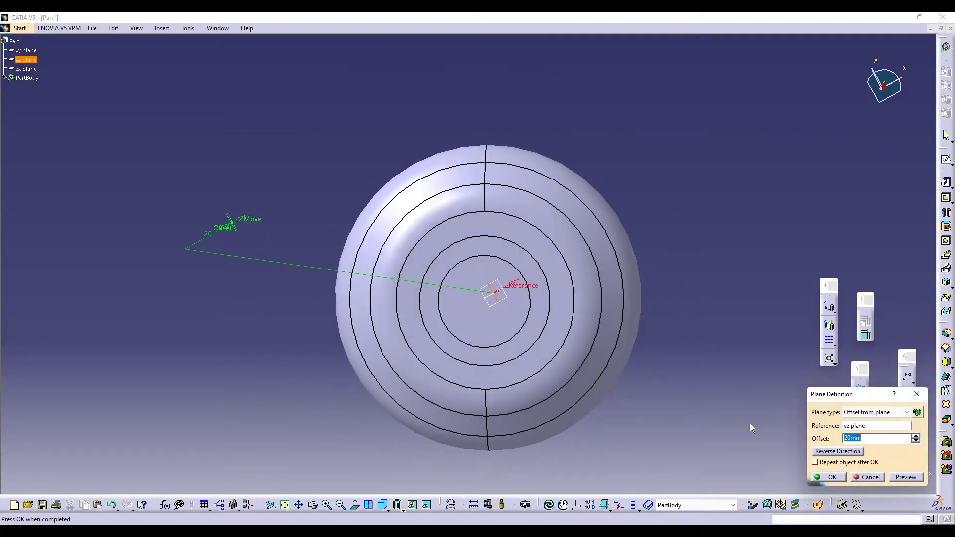
click(915, 394)
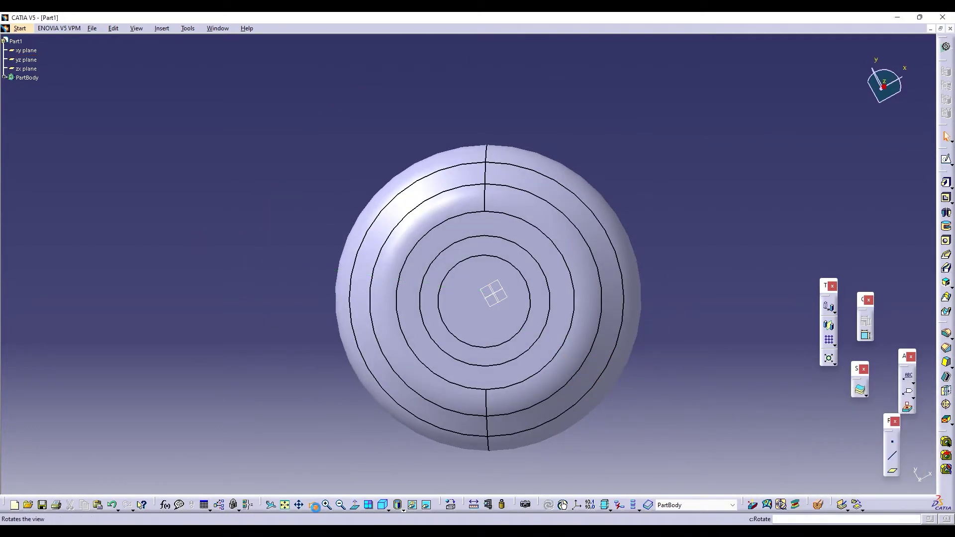
Start a sketch on the reference plane beside the body and draw a circle about 17.4 mm in diameter centred on the plane's point.
click(314, 505)
drag(428, 423, 450, 281)
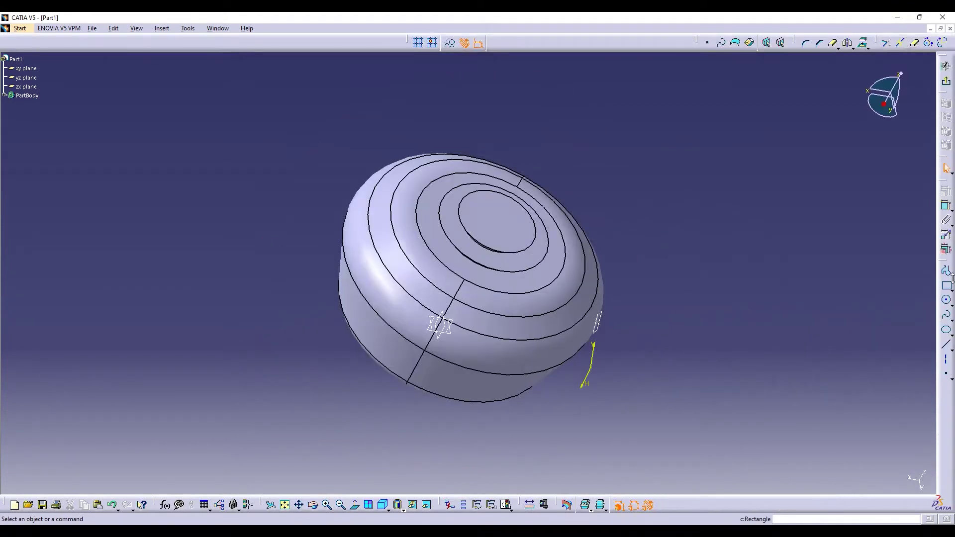
click(946, 300)
click(603, 326)
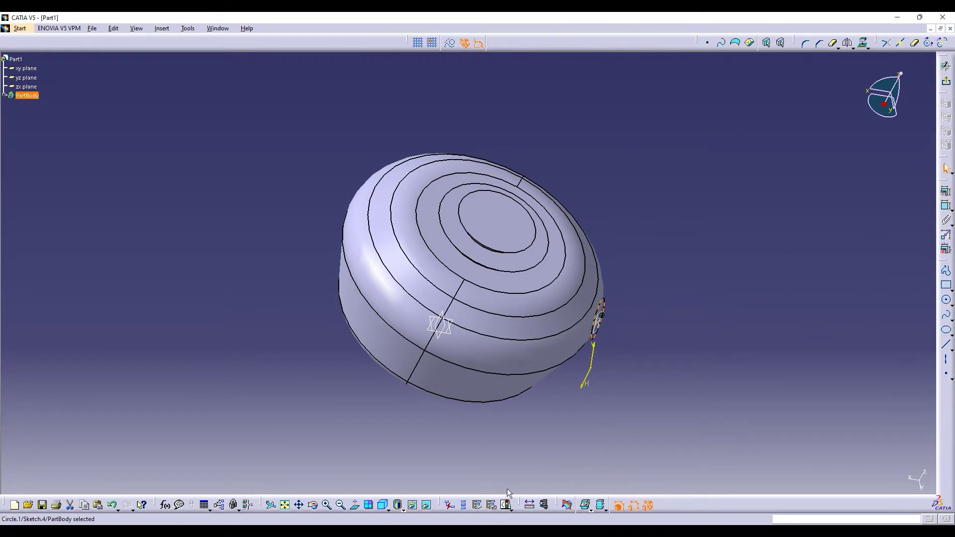
Dimension the circle on the side reference plane and set its diameter to 25 mm.
click(312, 505)
drag(490, 400, 242, 270)
click(946, 206)
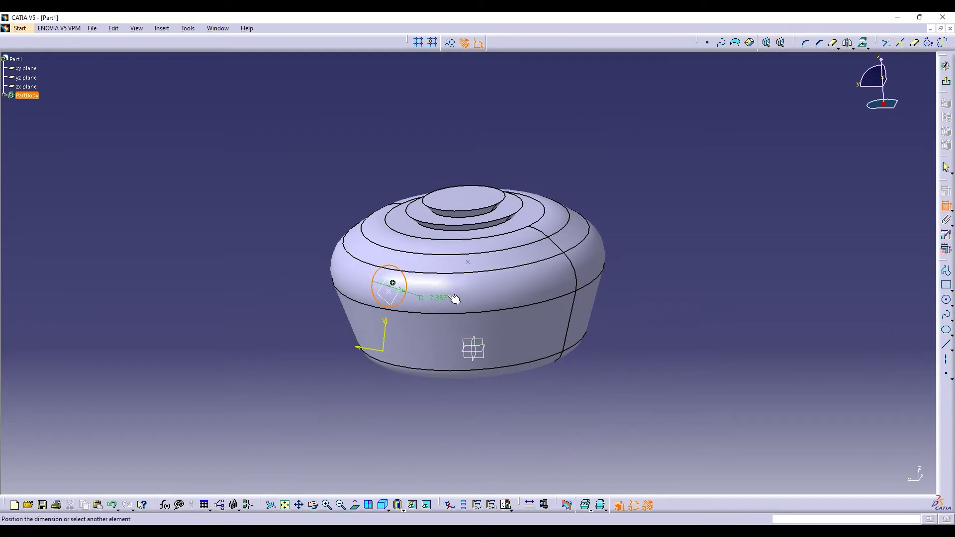
click(454, 296)
double_click(453, 289)
click(919, 423)
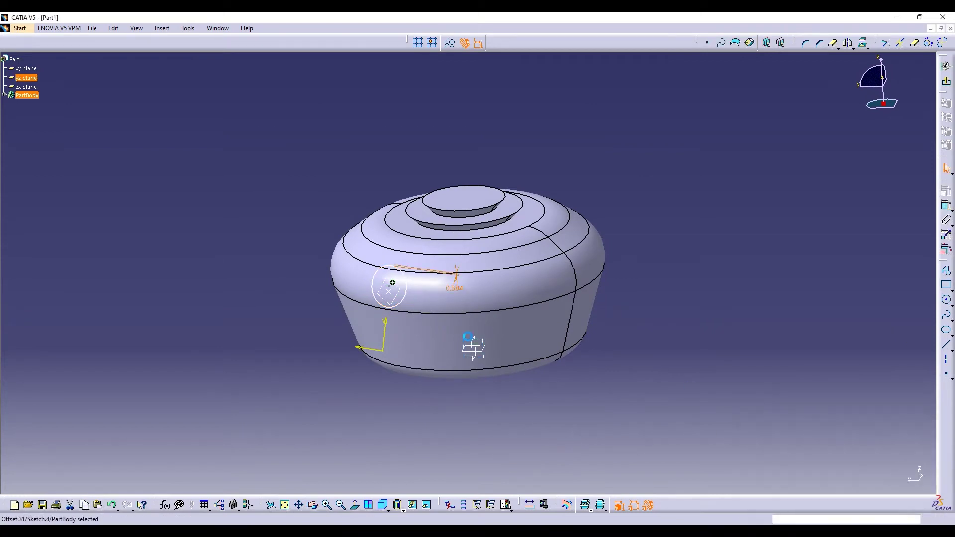
click(946, 206)
click(401, 302)
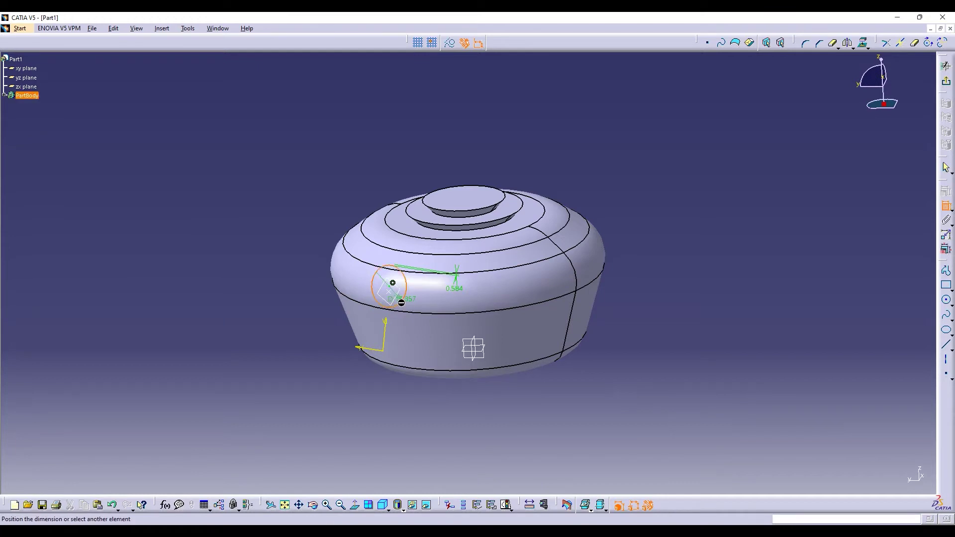
double_click(464, 405)
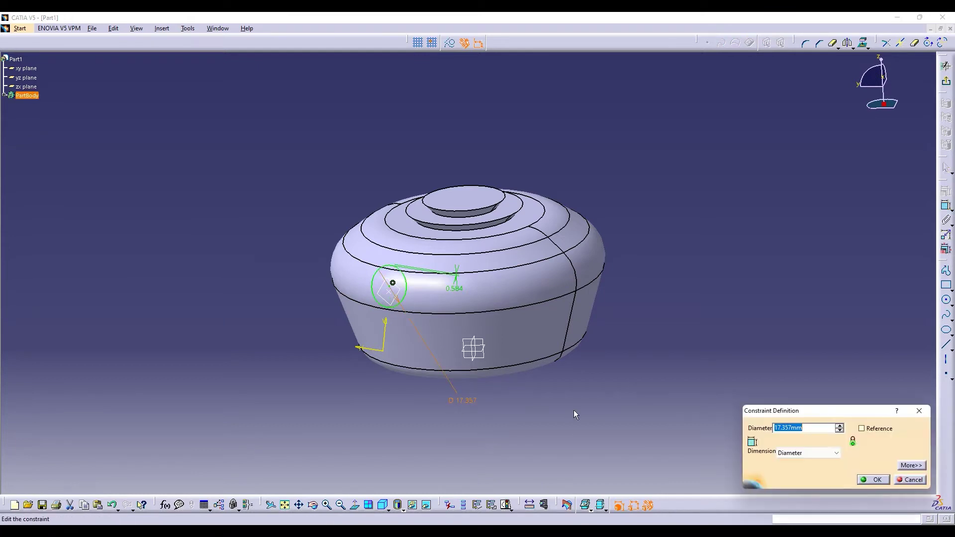
text(25)
key(Return)
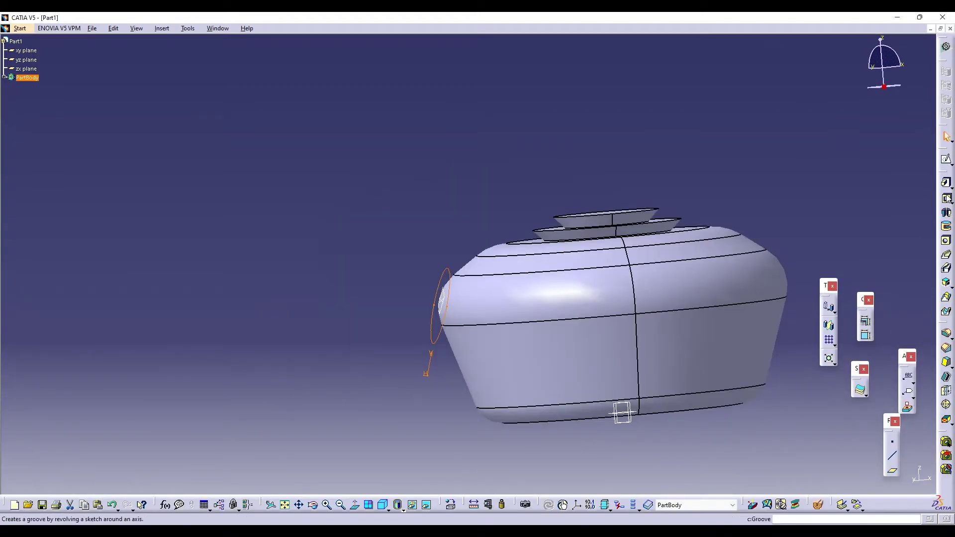
Pad the 25 mm circle 15 mm outward from the body with the direction reversed.
click(946, 188)
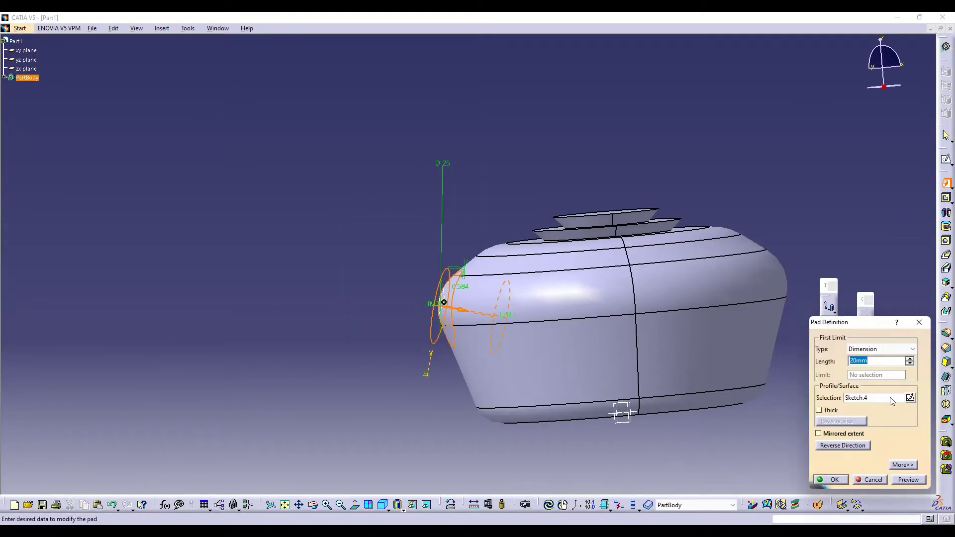
click(862, 445)
click(910, 364)
click(910, 364)
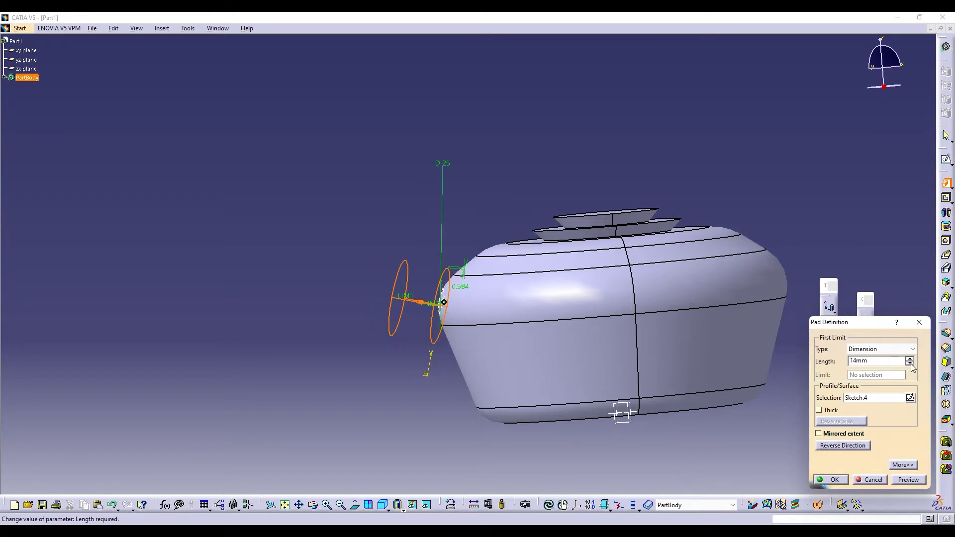
click(830, 480)
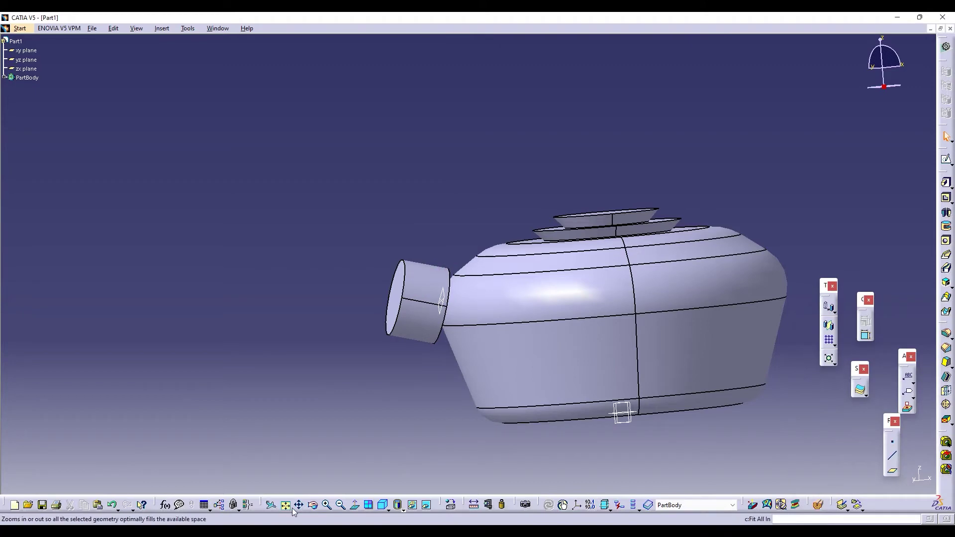
Start another sketch on the side reference plane and draw a circle about 15.8 mm in diameter centred on the plane's point.
click(313, 506)
mouse_move(537, 388)
mouse_down()
mouse_move(518, 363)
mouse_move(486, 395)
mouse_move(348, 343)
mouse_move(377, 411)
mouse_move(357, 329)
mouse_up()
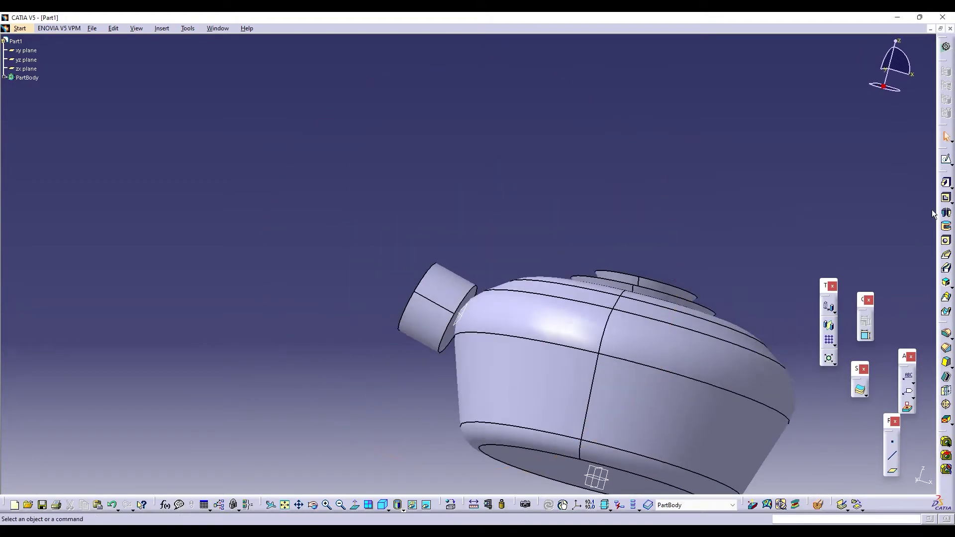
click(946, 160)
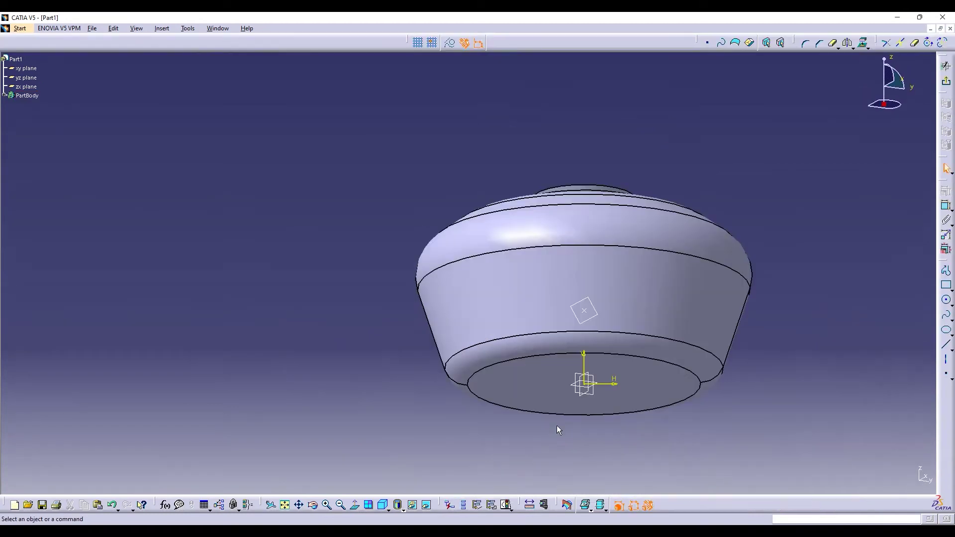
click(946, 301)
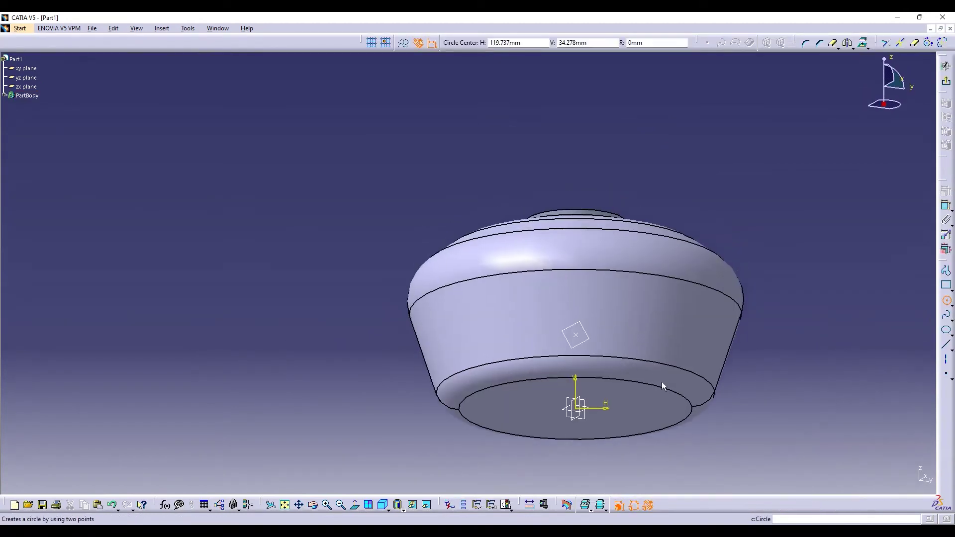
click(582, 338)
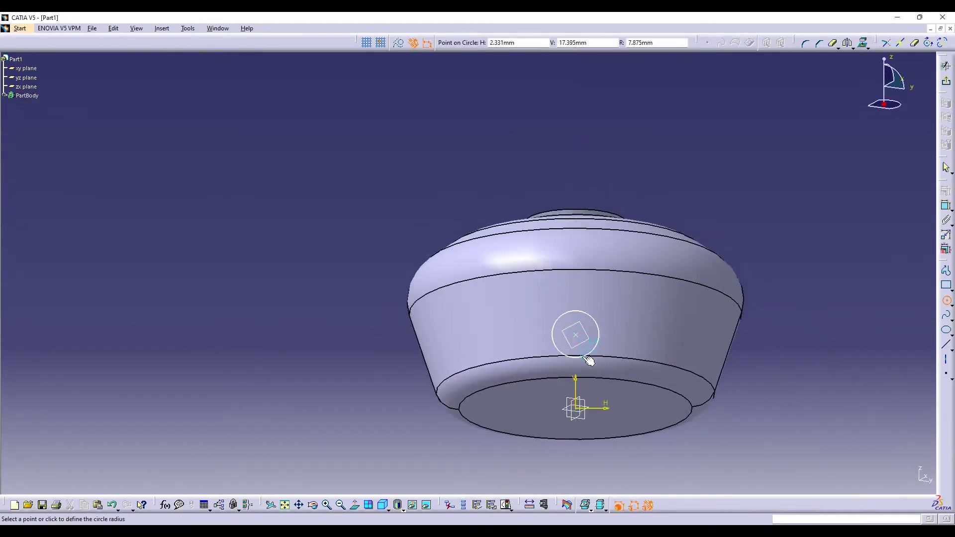
click(589, 361)
Dimension the new circle and set its diameter to 26 mm.
click(946, 205)
click(599, 333)
click(756, 340)
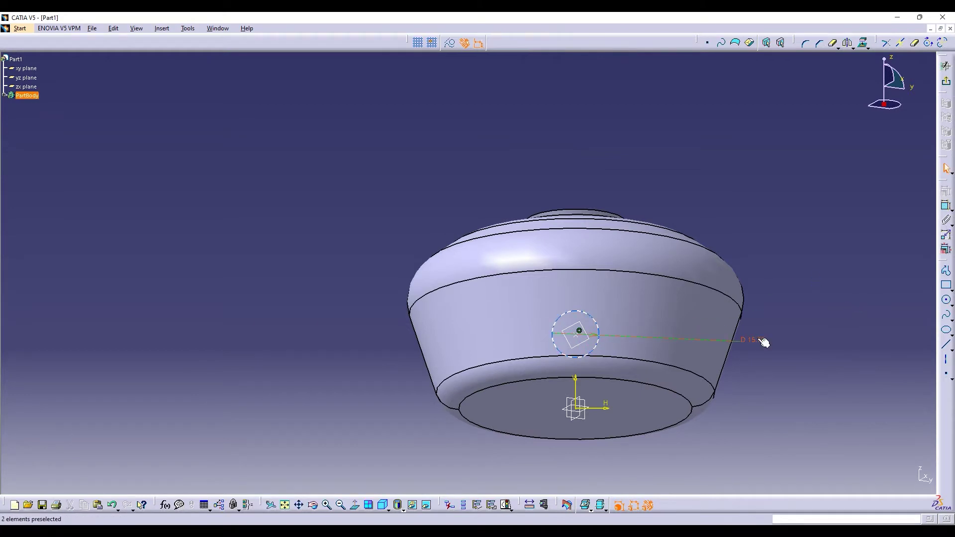
double_click(759, 342)
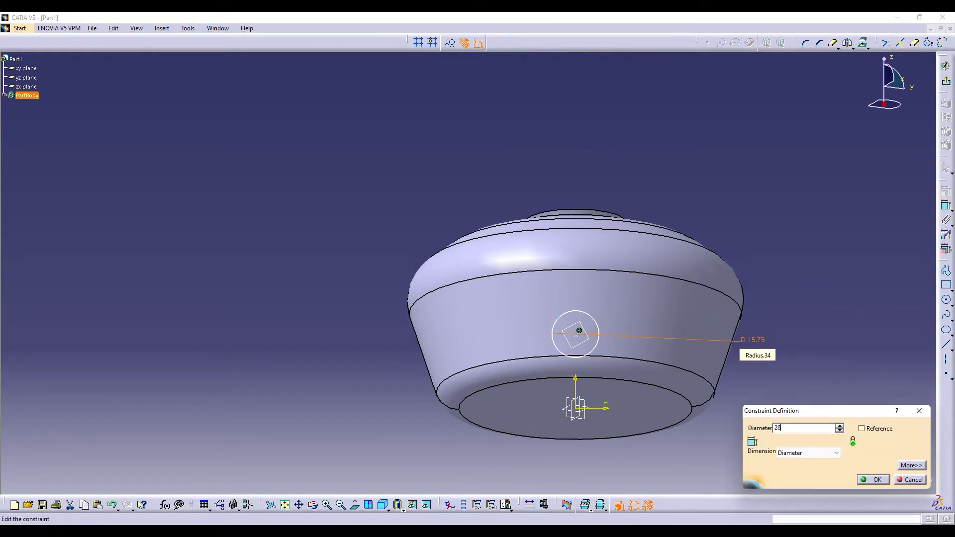
text(26)
key(Return)
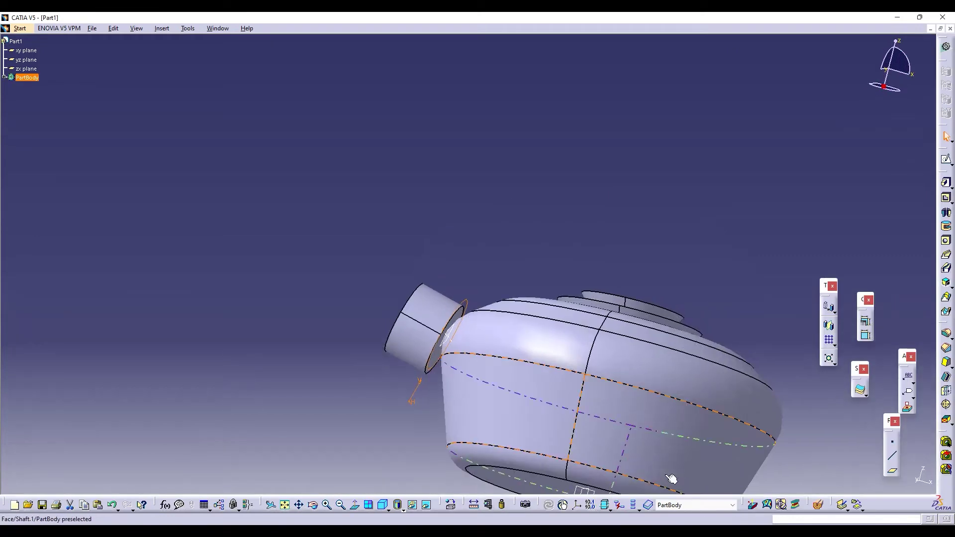
Leave the sketch and pad the 26 mm circle 8 mm toward the body to form a collar behind the cylinder.
drag(424, 376, 424, 376)
click(426, 380)
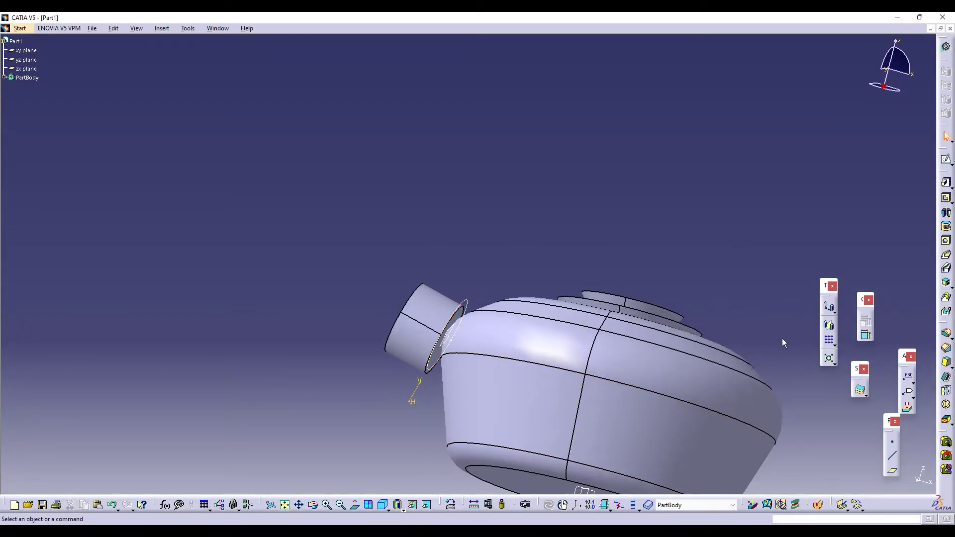
click(946, 183)
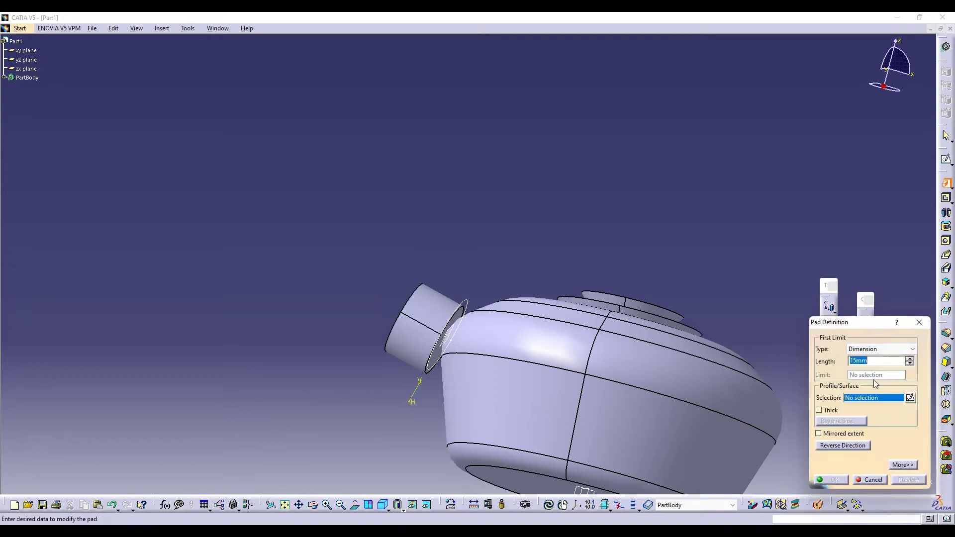
click(465, 306)
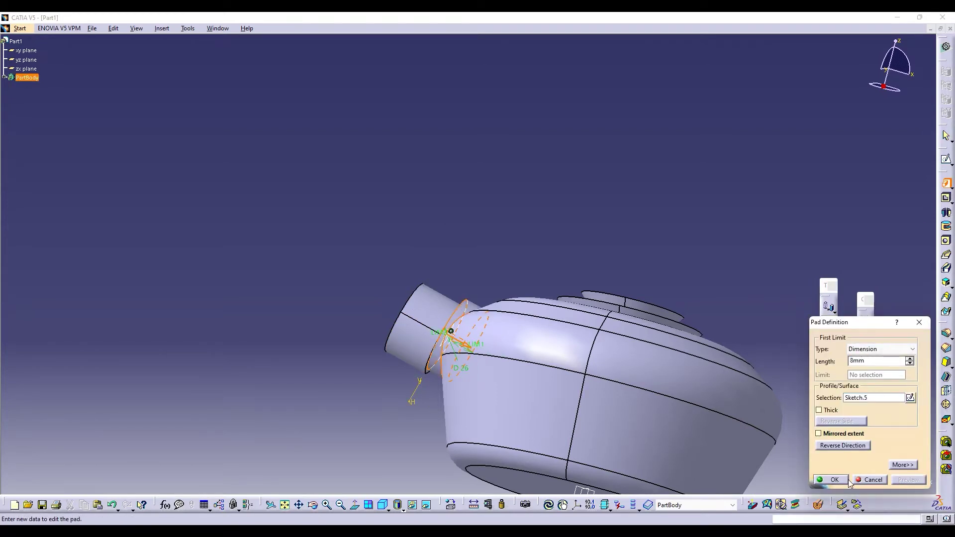
click(831, 480)
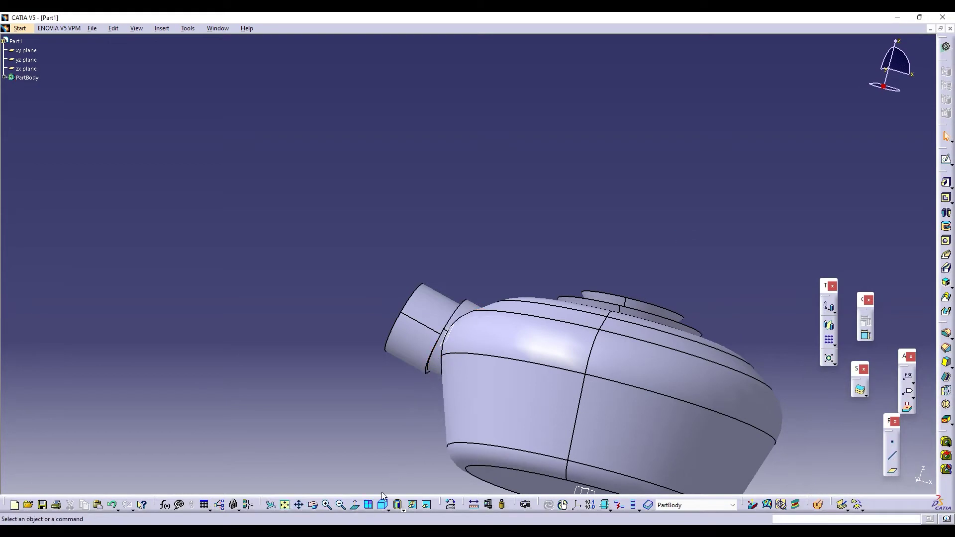
click(313, 505)
drag(359, 390, 548, 427)
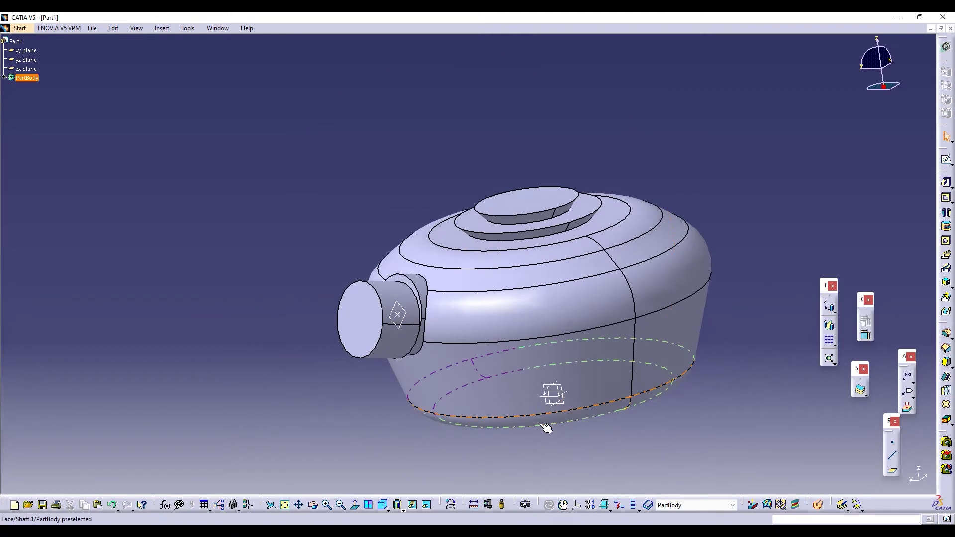
click(946, 159)
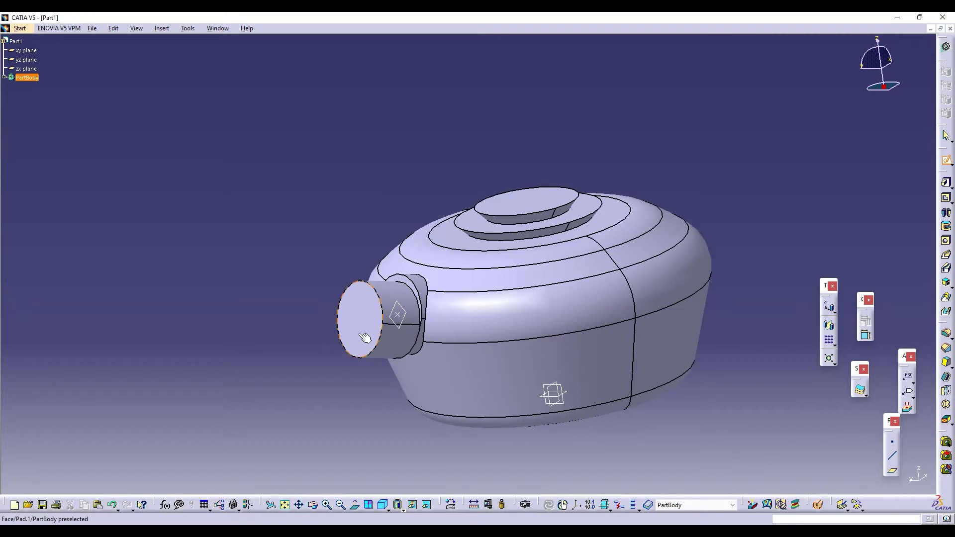
click(365, 338)
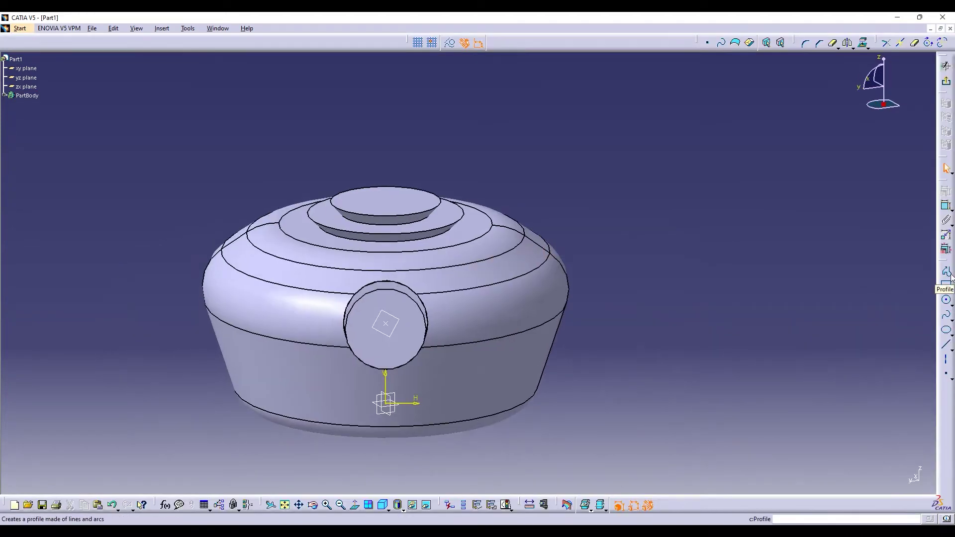
click(947, 273)
click(389, 320)
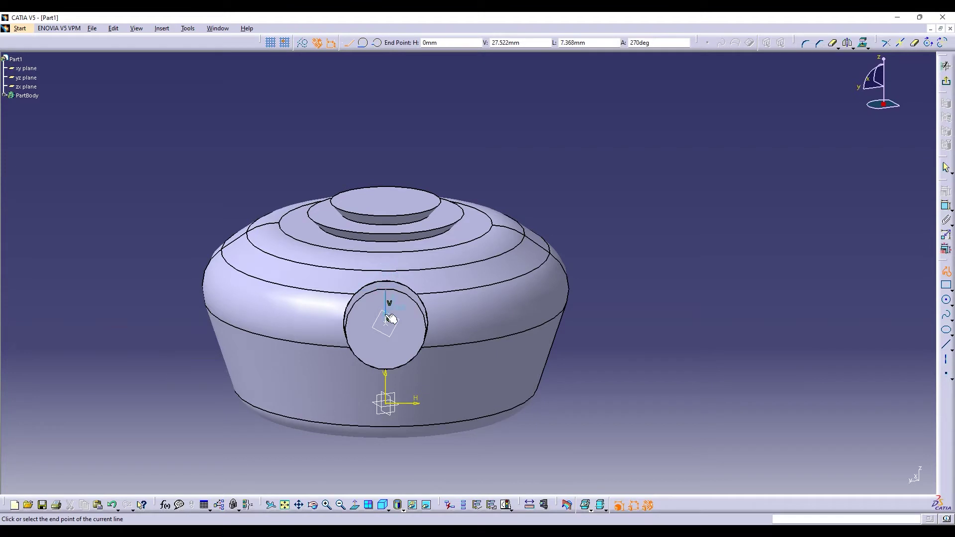
key(Escape)
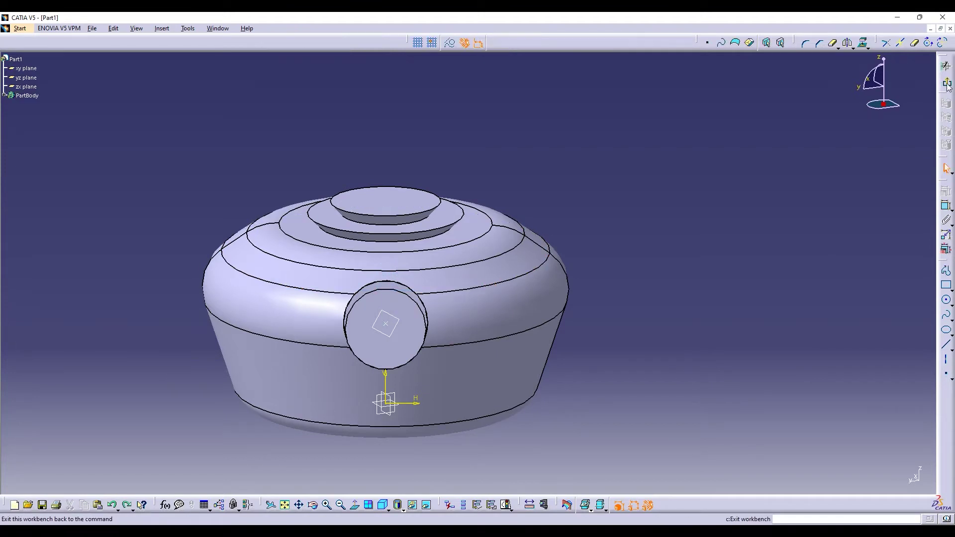
click(947, 83)
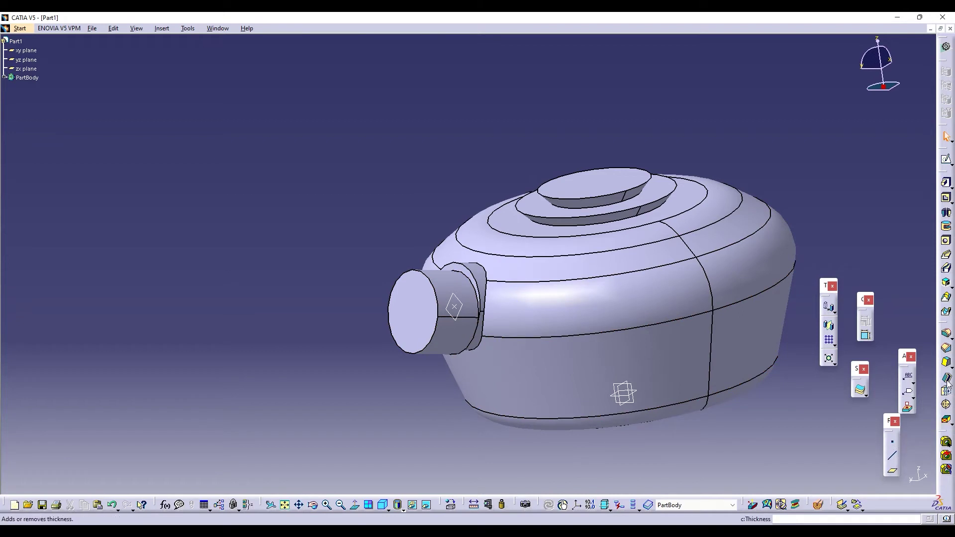
Create an on-surface point on the protruding cylinder's curved face at a distance of 14.644 mm.
click(893, 441)
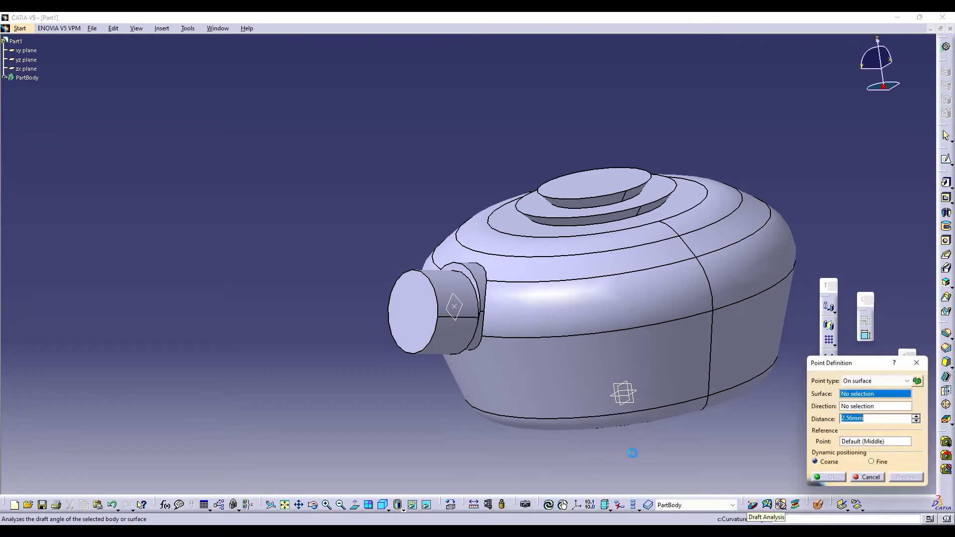
click(447, 316)
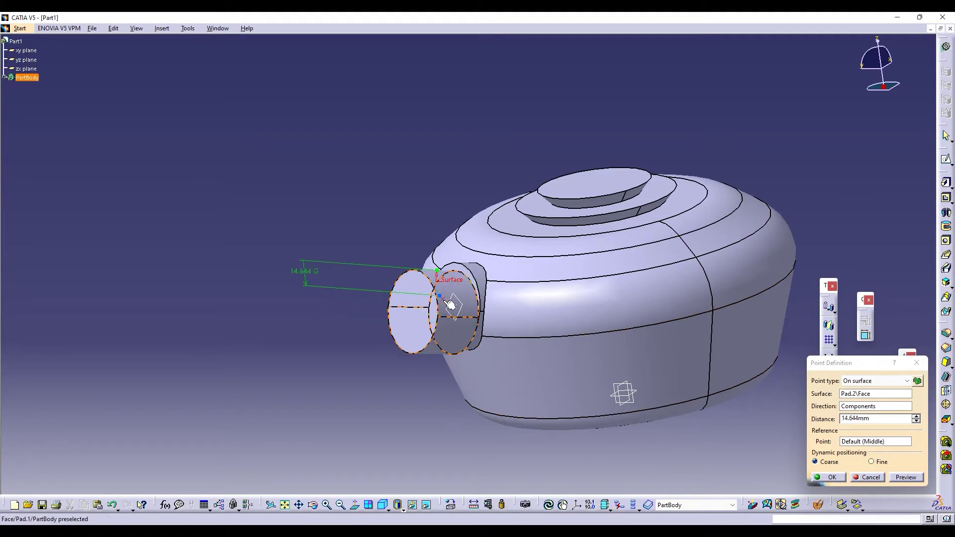
click(828, 477)
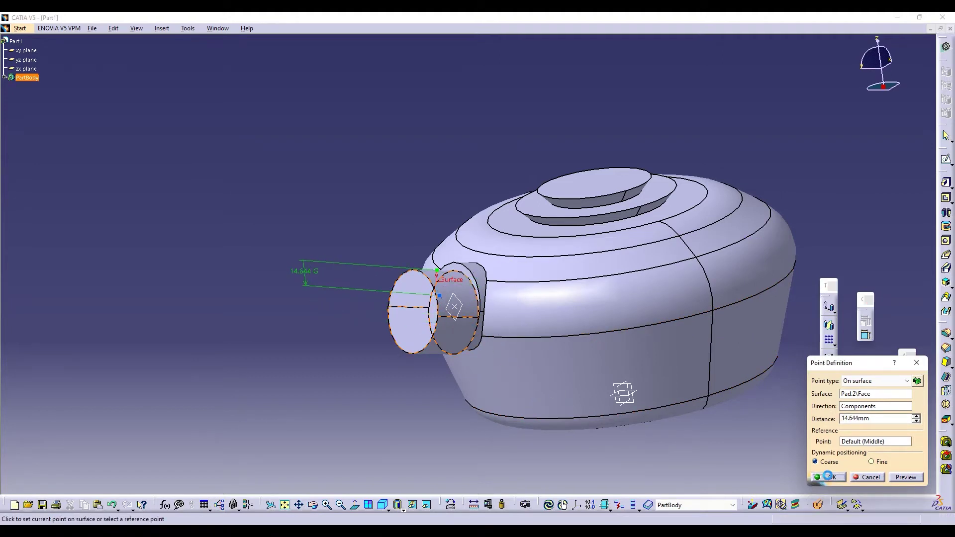
Create a reference plane tangent to the protruding cylinder's curved face through the new surface point.
click(893, 471)
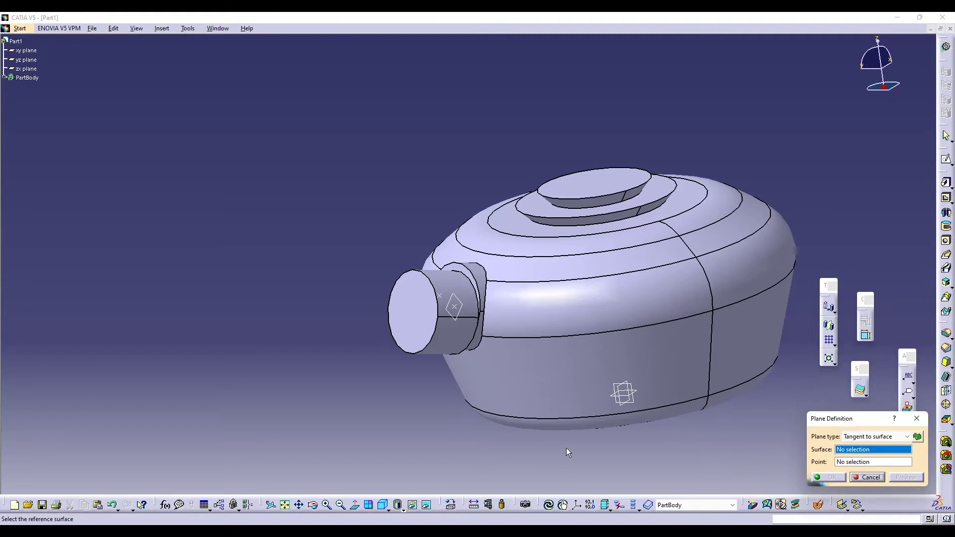
click(857, 439)
click(861, 484)
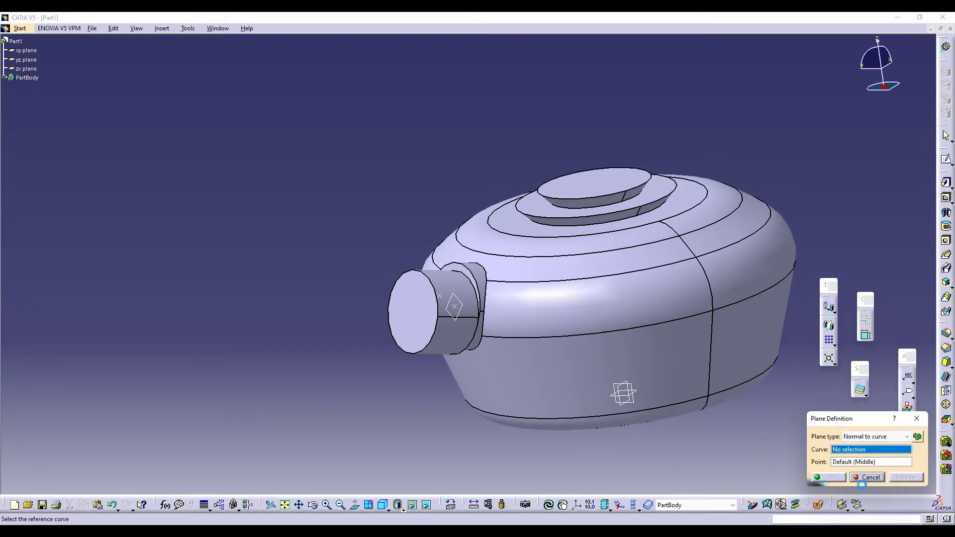
click(446, 304)
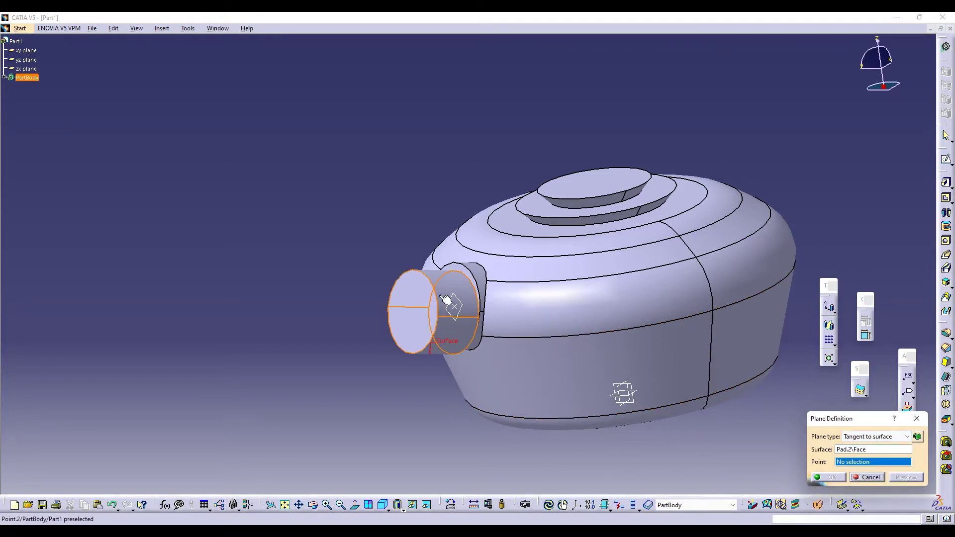
click(447, 300)
click(829, 477)
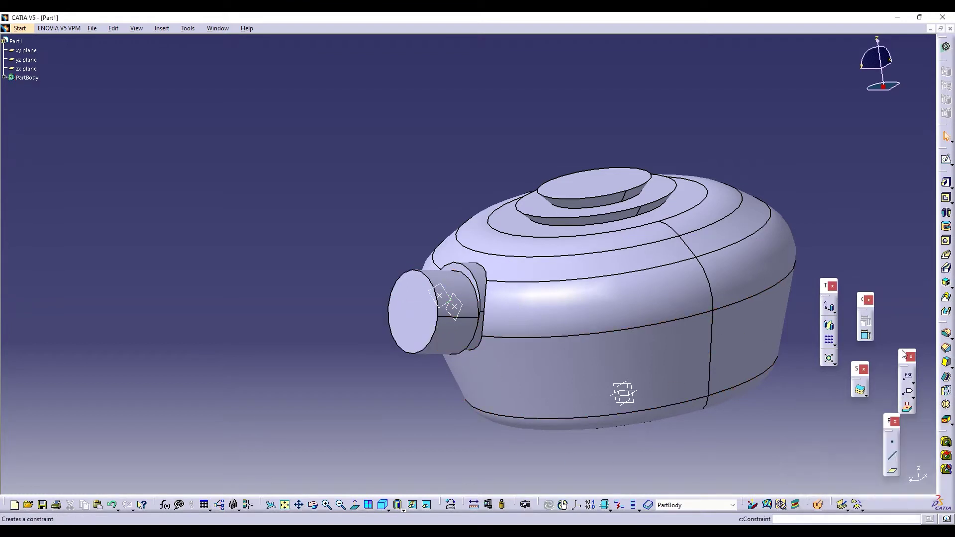
Start a sketch on the tangent plane at the side cylinder and project the cylinder's end-face edge into it.
click(947, 159)
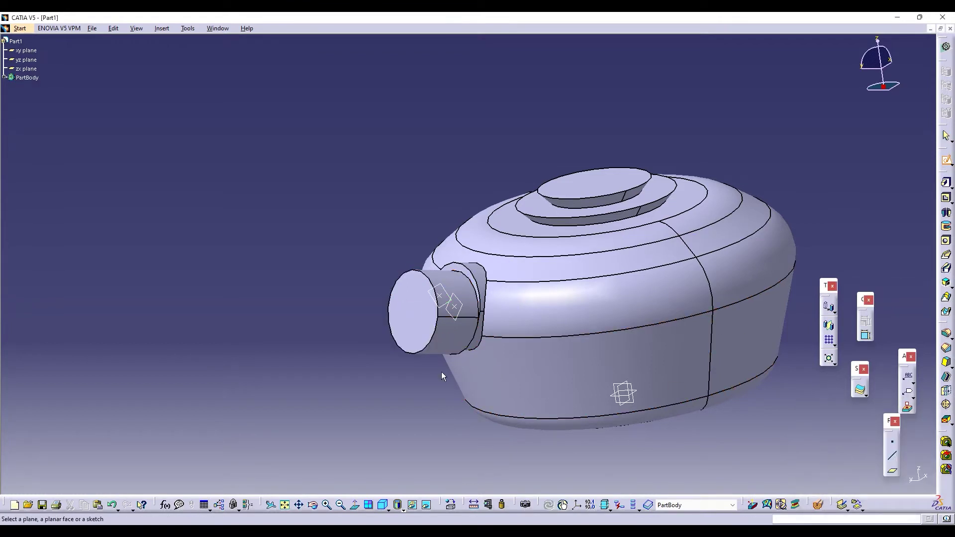
click(442, 306)
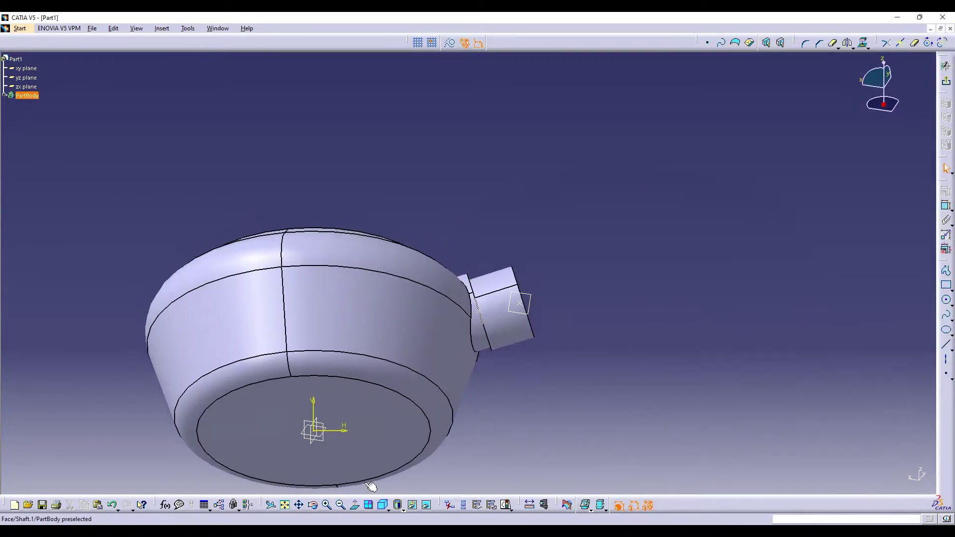
middle_drag(537, 379, 316, 433)
click(863, 43)
click(509, 308)
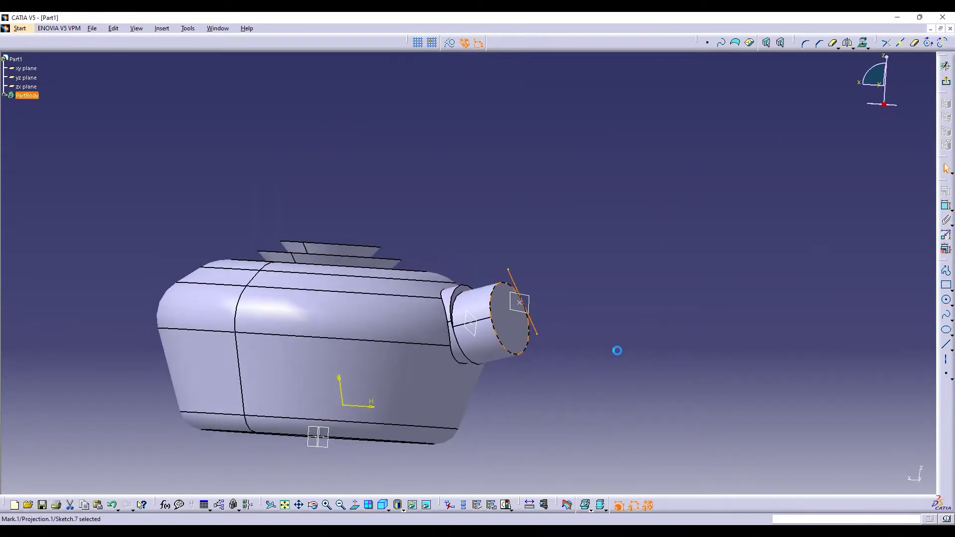
click(612, 350)
click(313, 505)
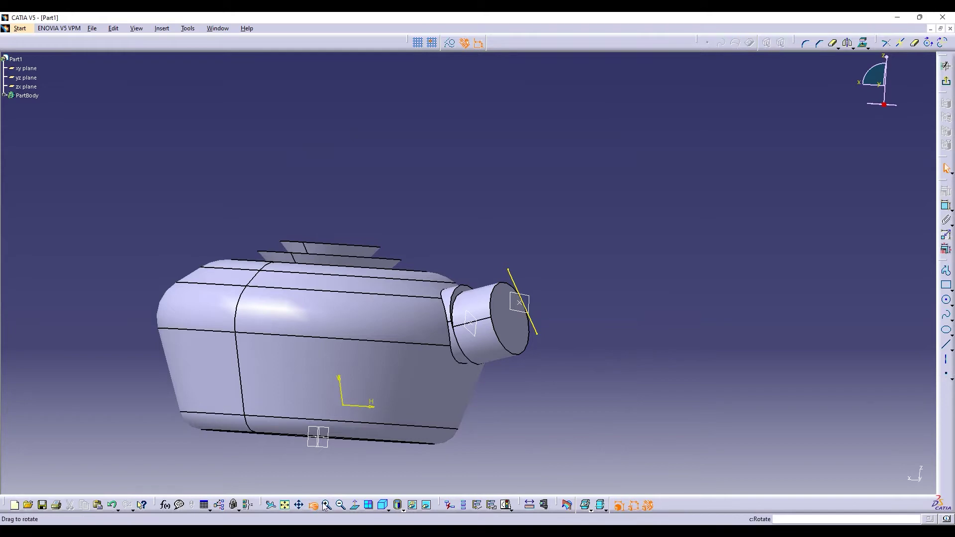
drag(502, 326, 209, 287)
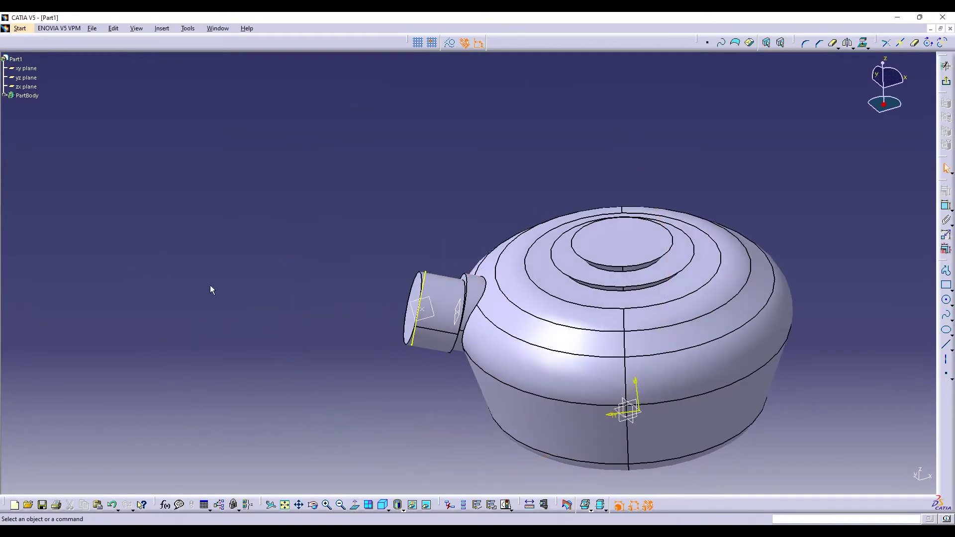
click(947, 301)
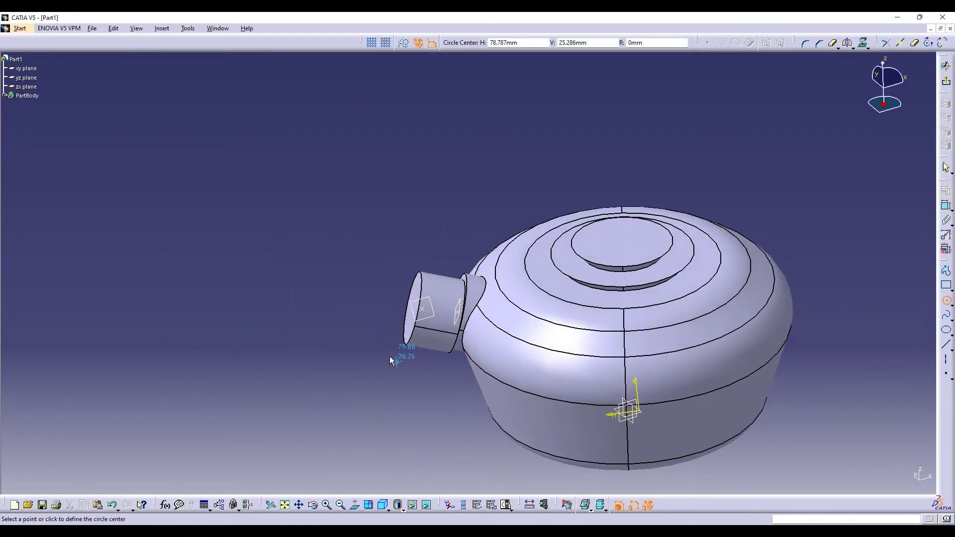
click(428, 314)
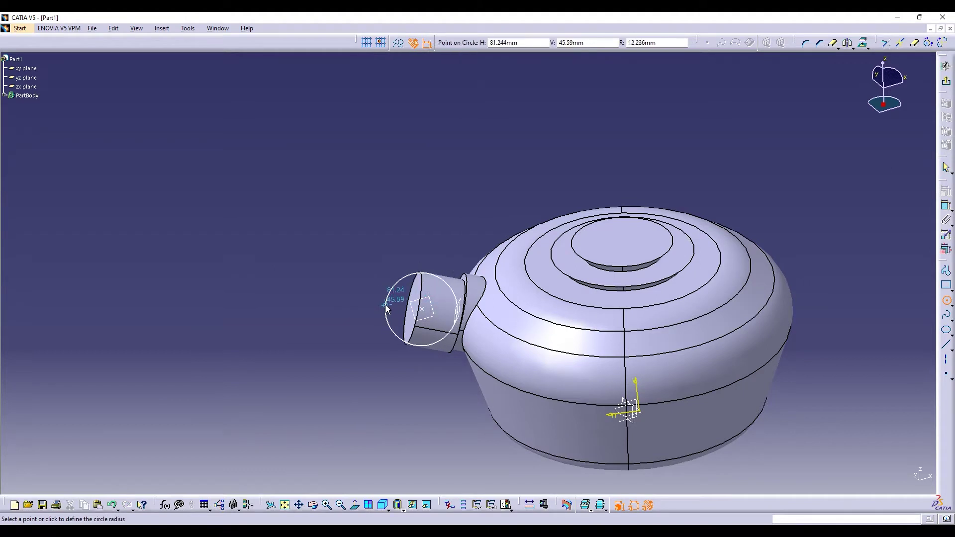
key(Escape)
Sketch a closed four-sided profile from the plane's point past the cylinder's end, with a first side about 30 mm and closing side about 15 mm.
click(946, 277)
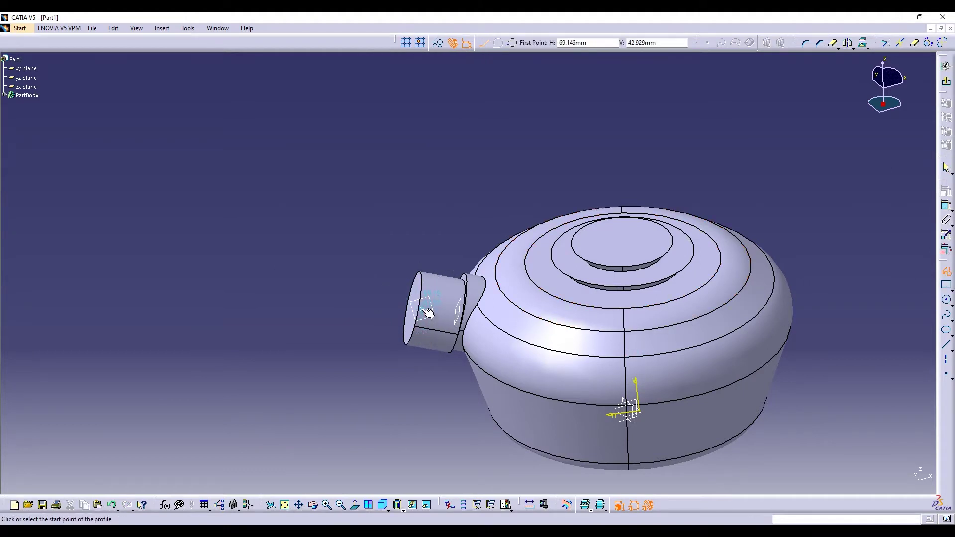
click(426, 309)
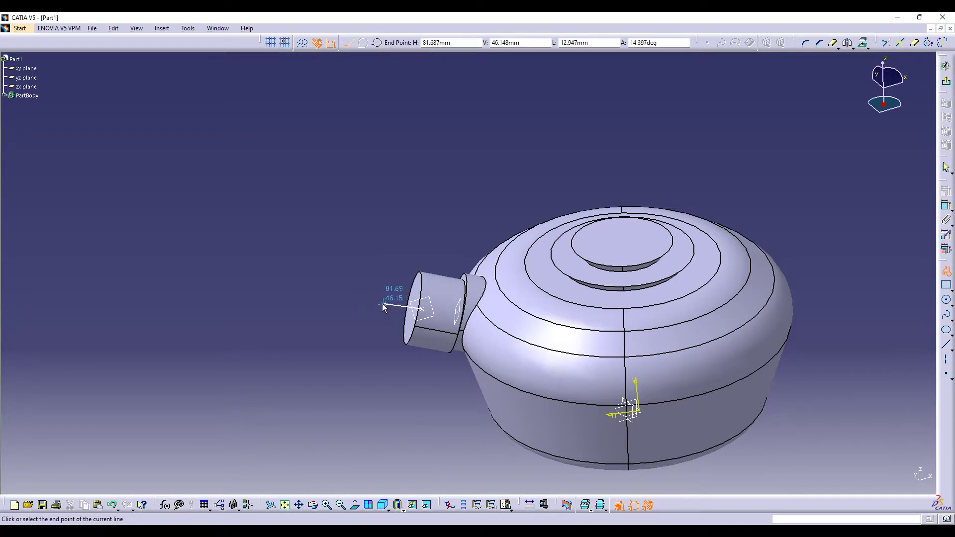
click(313, 505)
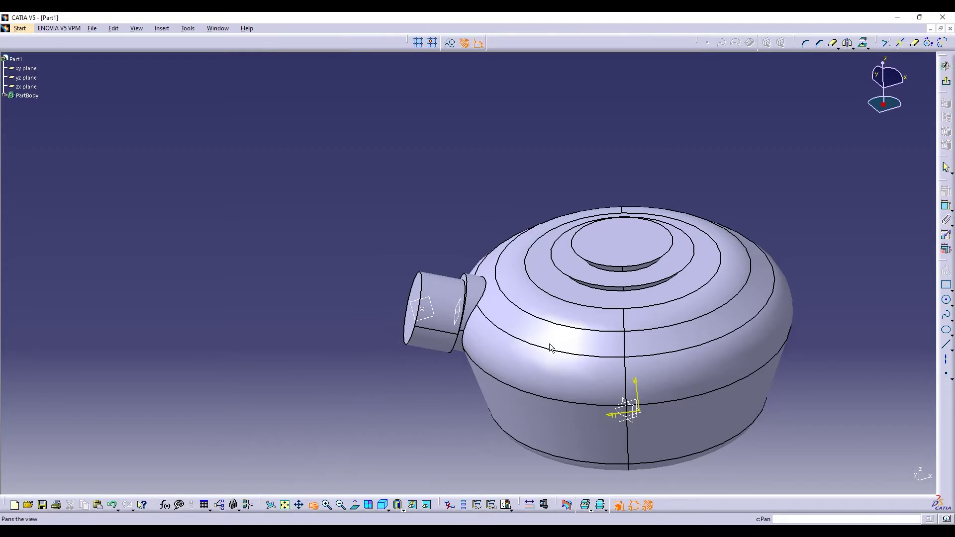
drag(550, 348, 393, 339)
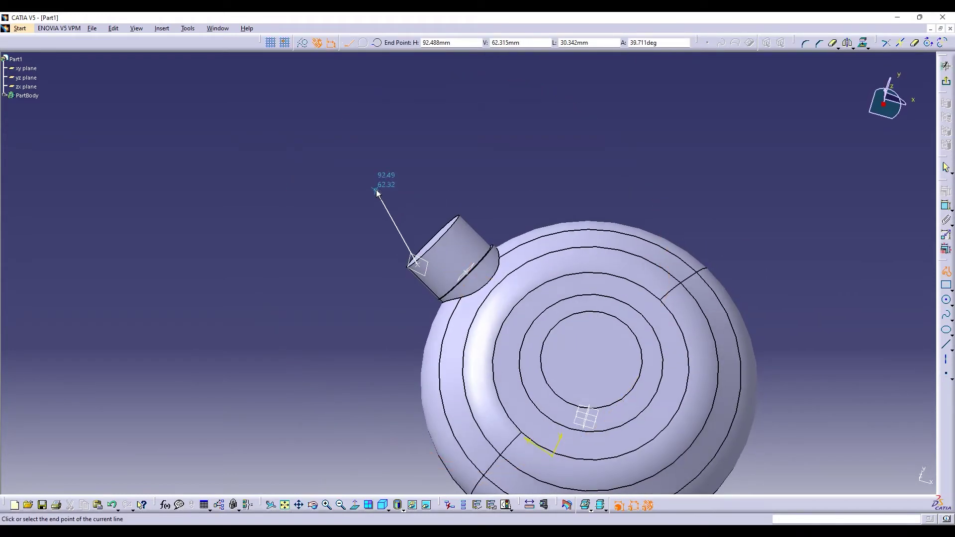
click(376, 192)
click(387, 184)
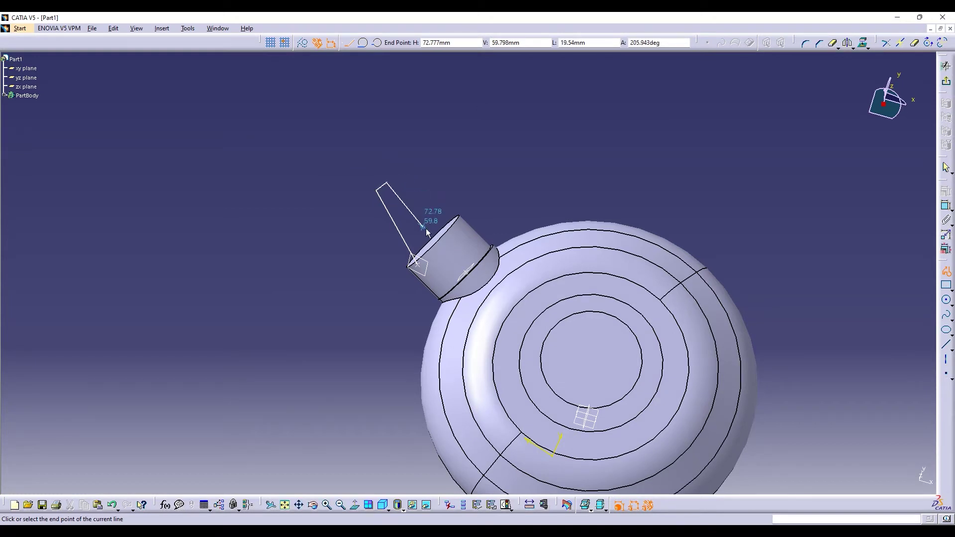
click(440, 242)
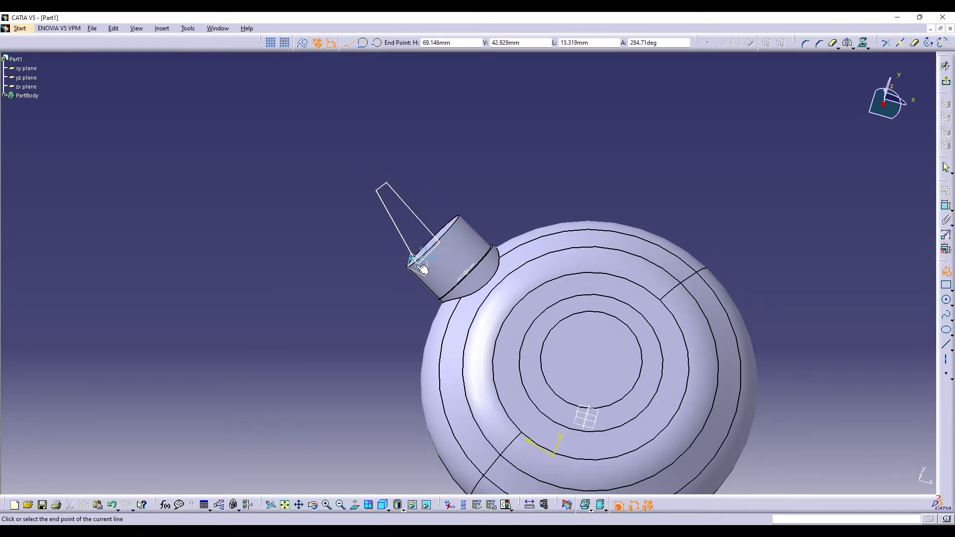
click(425, 269)
Leave the sketch and revolve the four-sided profile 360 degrees around the side cylinder's axis as a Shaft.
click(947, 81)
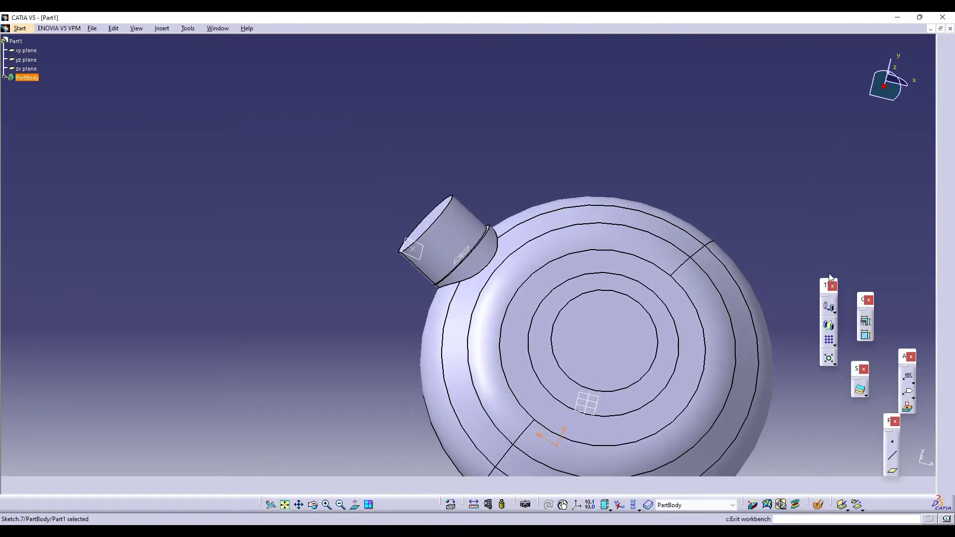
click(946, 227)
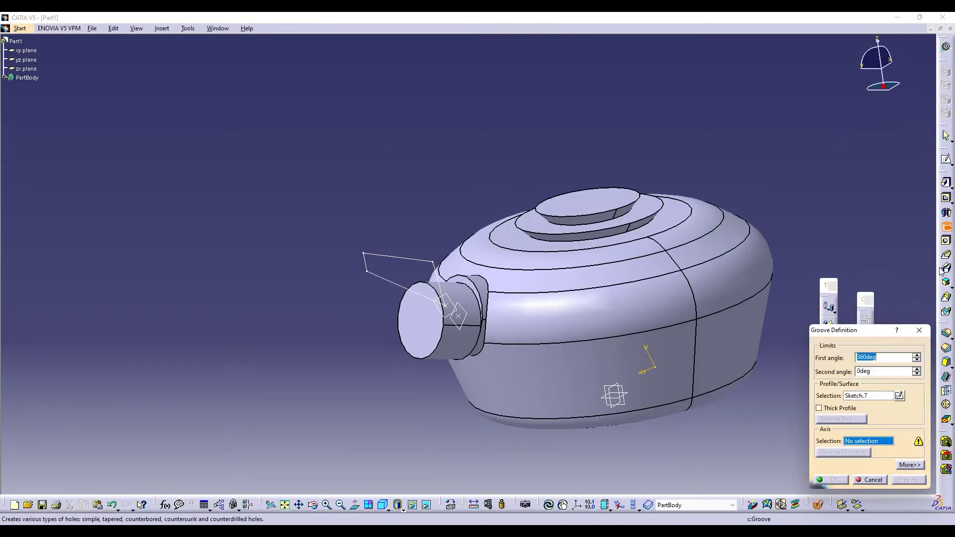
click(946, 213)
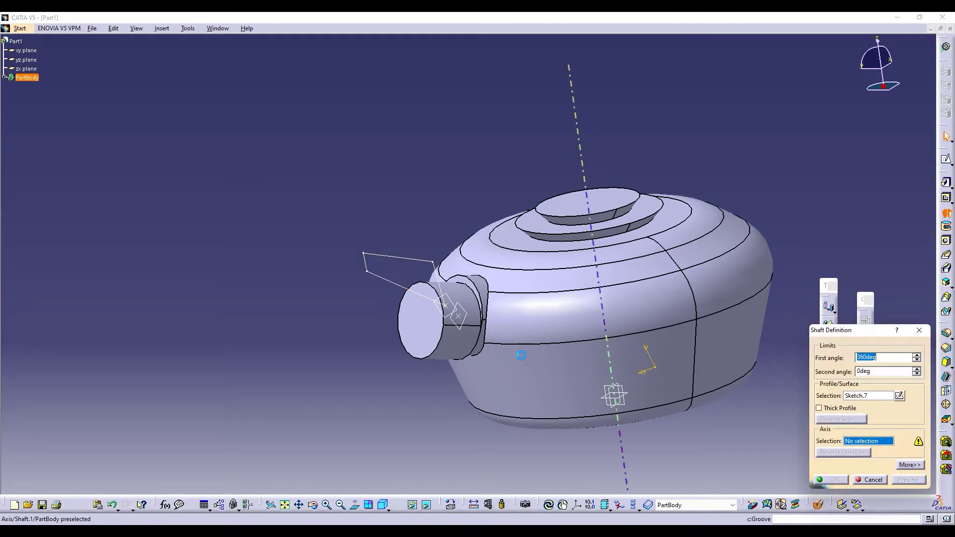
click(457, 343)
click(906, 479)
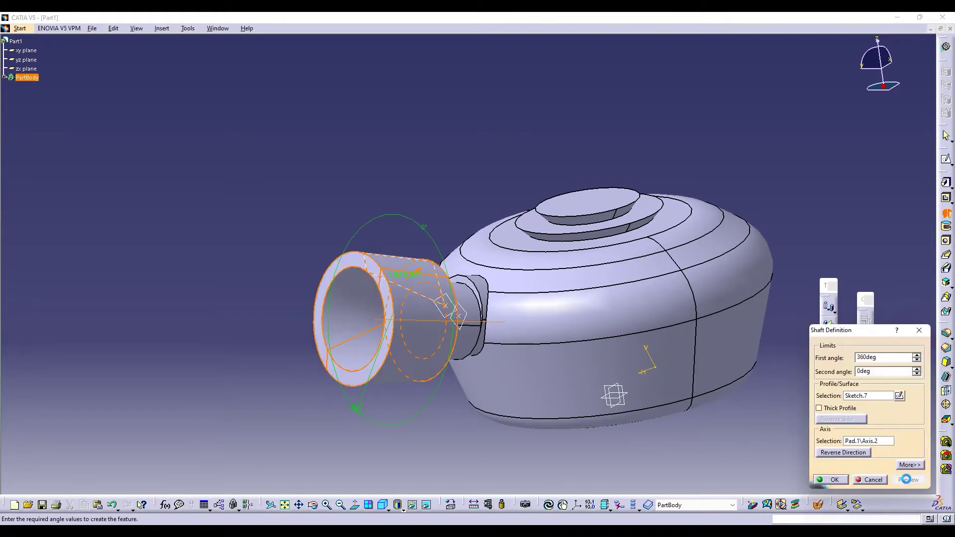
click(834, 480)
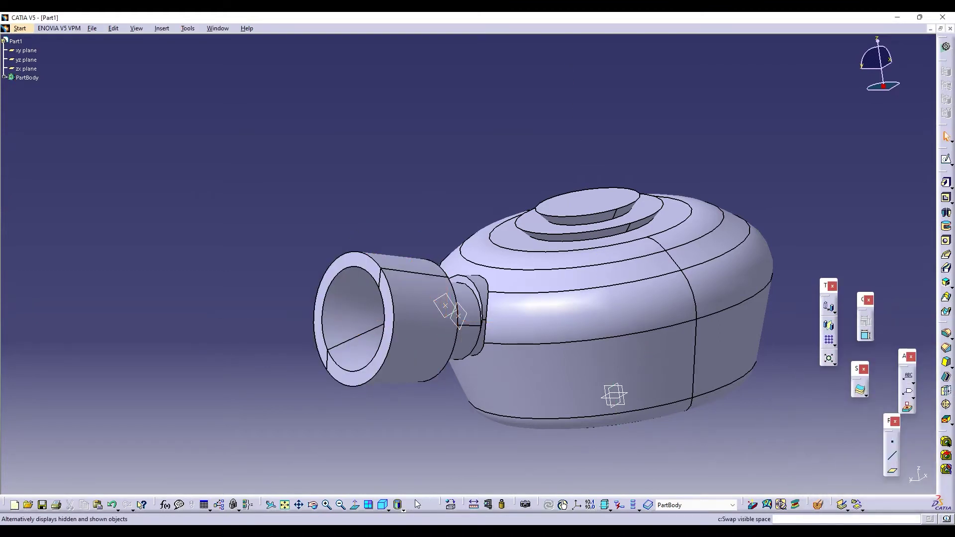
click(312, 505)
drag(604, 324, 503, 315)
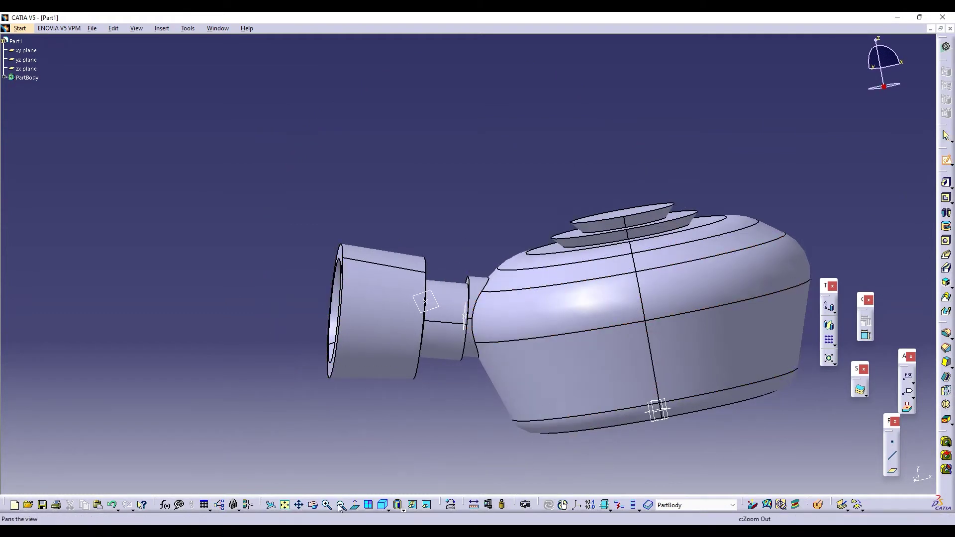
click(354, 506)
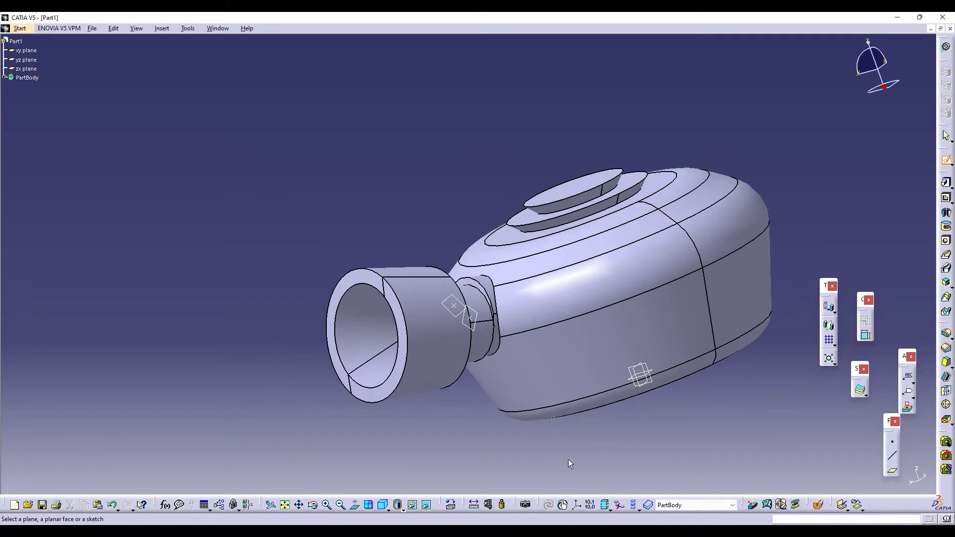
click(483, 326)
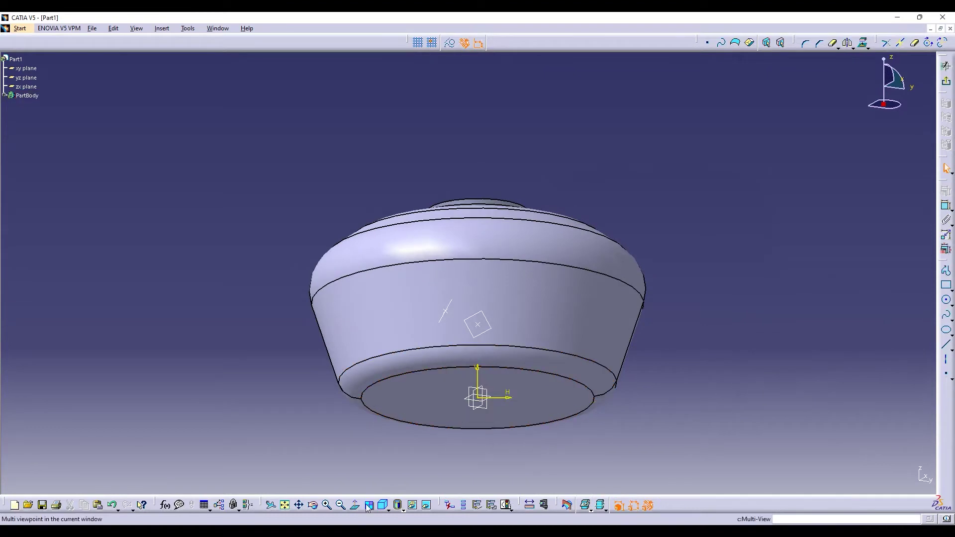
click(945, 66)
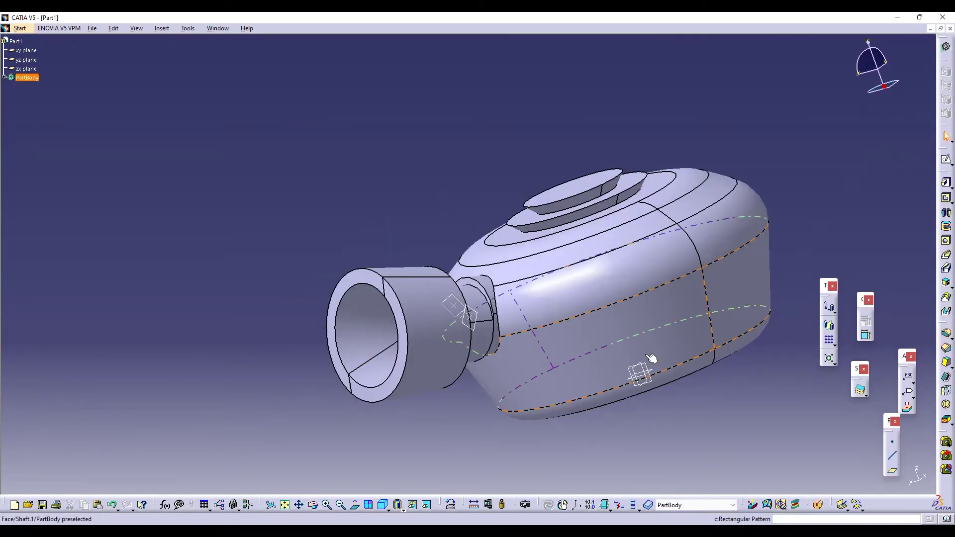
Mirror Pad.1, Pad.2 and Shaft.4 about a vertical origin plane to create a second neck with cup on the body.
click(4, 77)
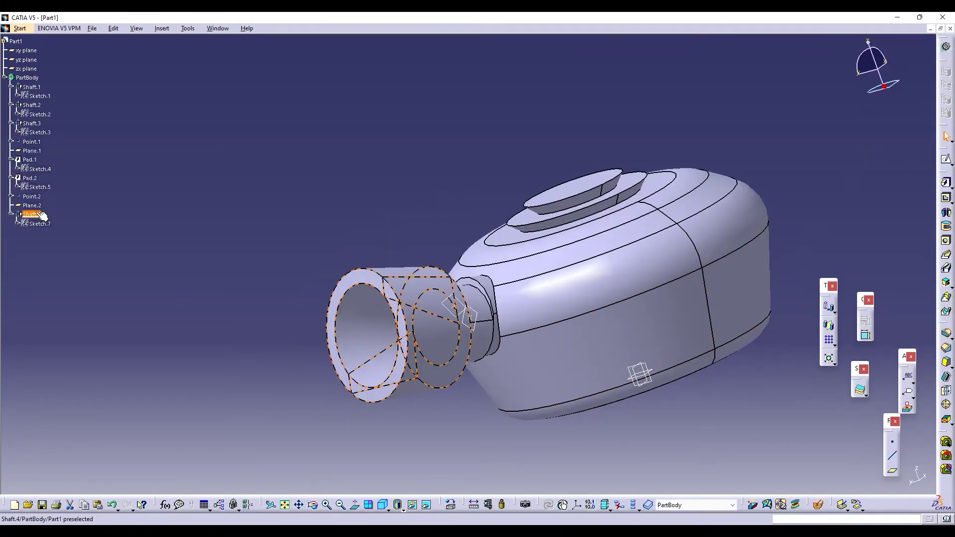
click(31, 214)
ctrl+click(30, 178)
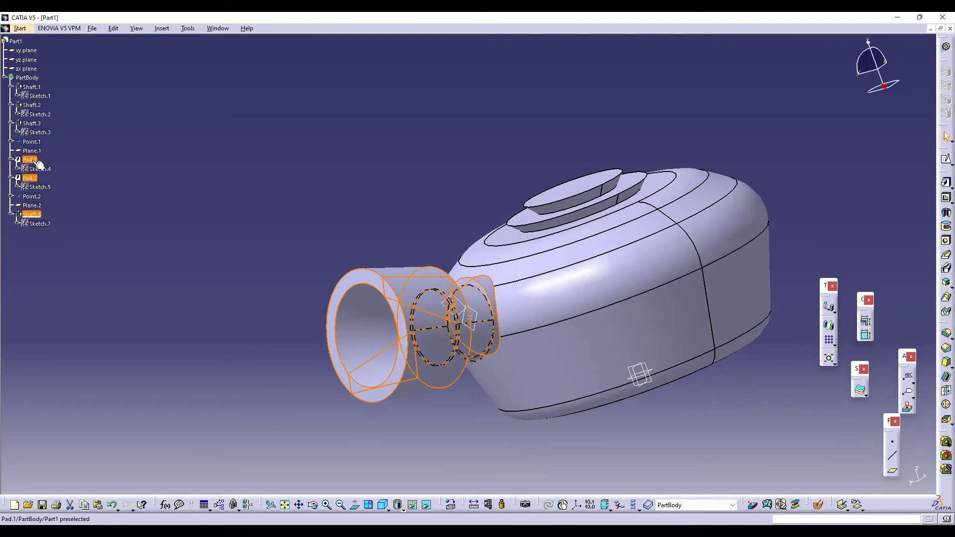
ctrl+click(29, 160)
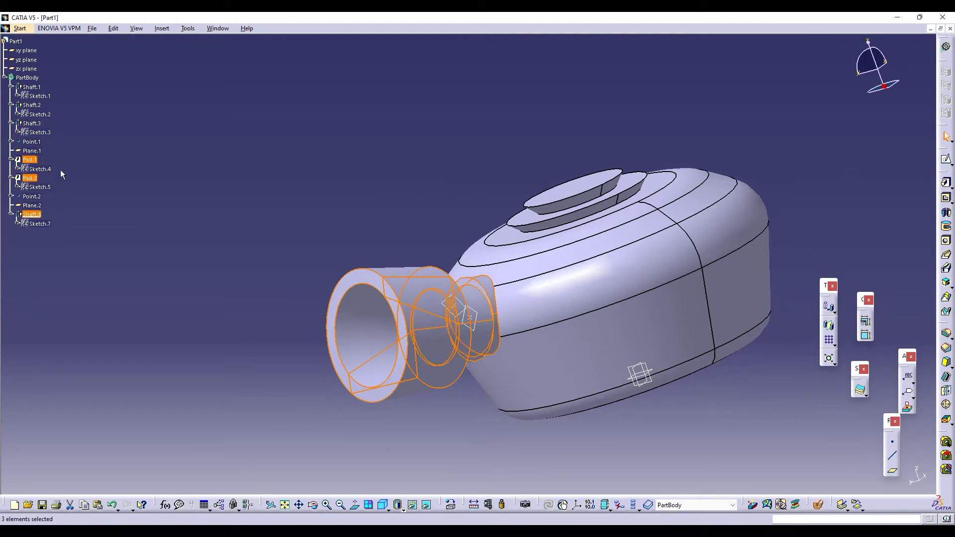
click(162, 29)
mouse_move(214, 209)
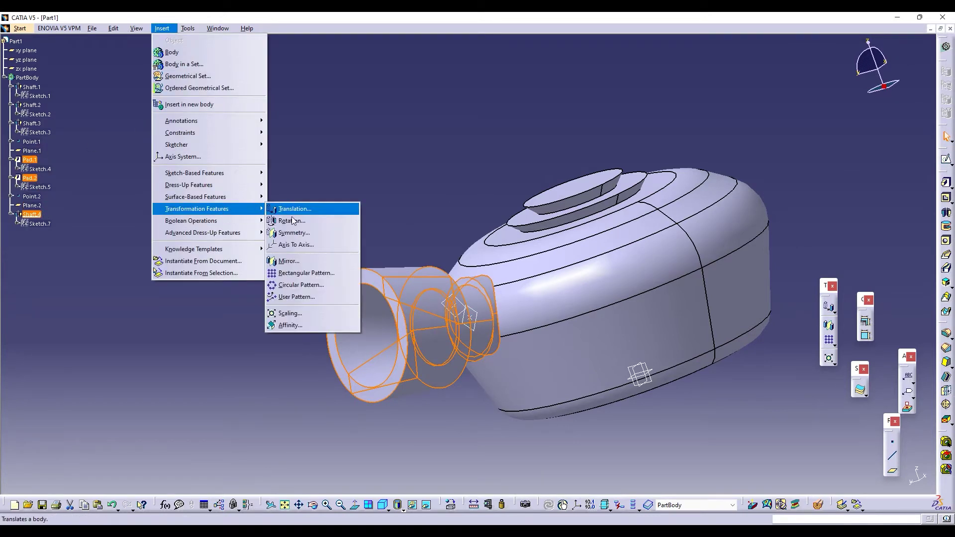
click(302, 259)
click(512, 306)
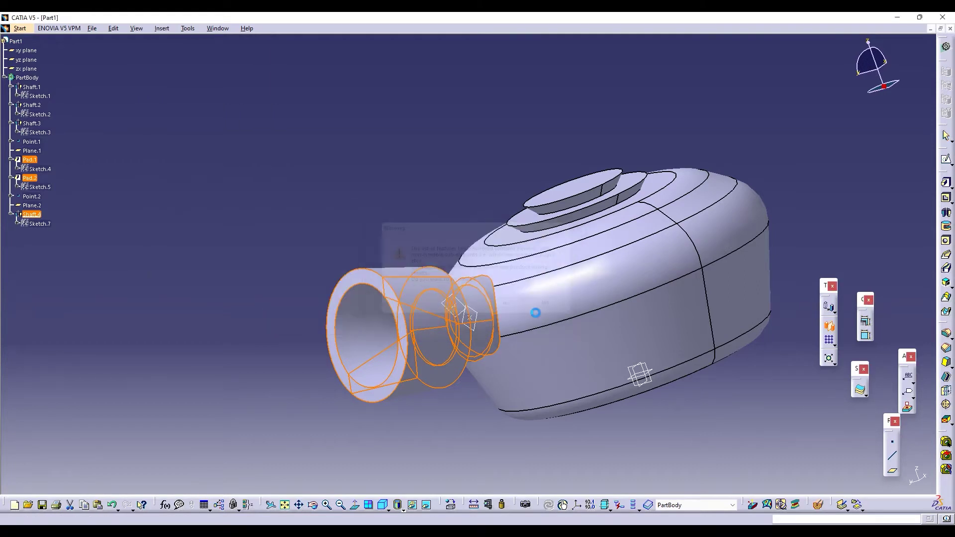
click(656, 381)
click(875, 480)
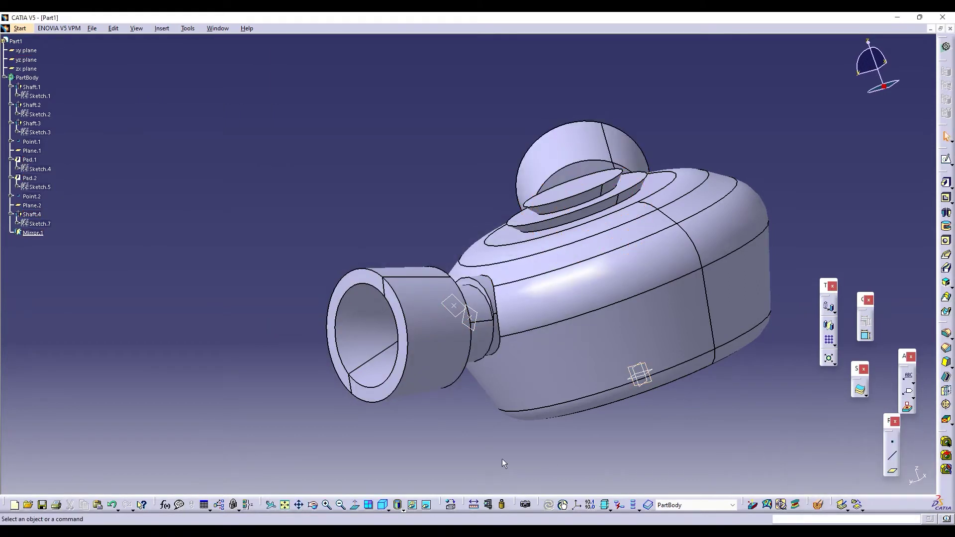
Create an on-surface point on the original cup's outer curved face at a distance of 17.308 mm.
middle_drag(625, 329, 806, 390)
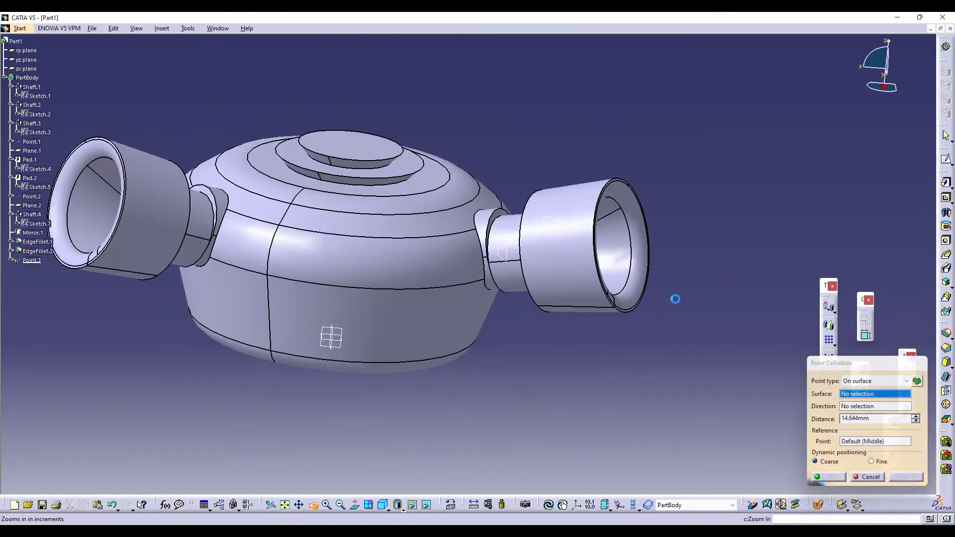
middle_drag(676, 299, 518, 124)
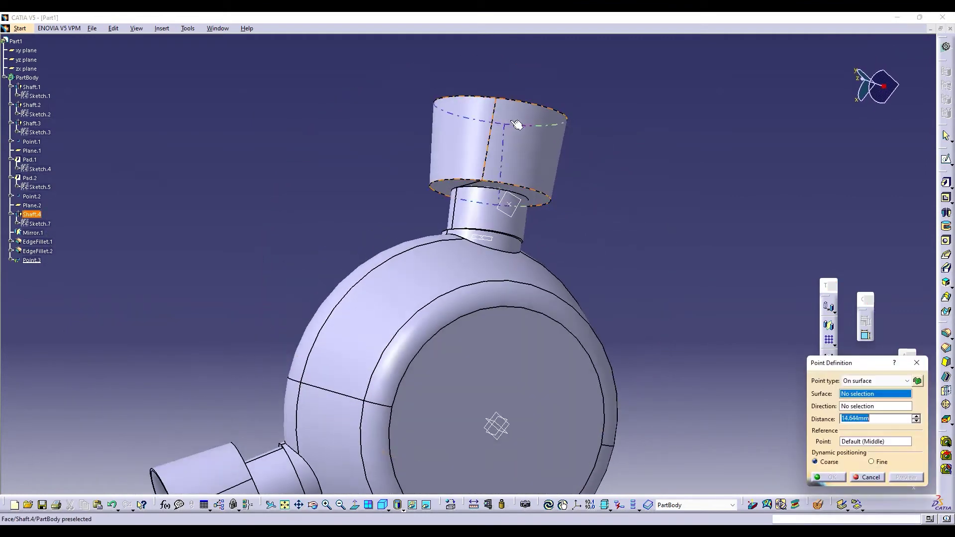
click(536, 155)
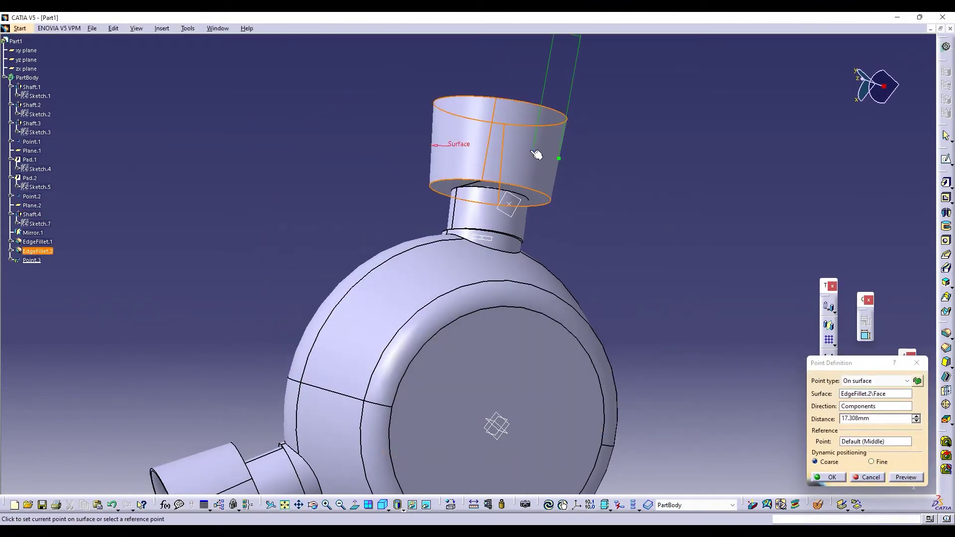
click(831, 478)
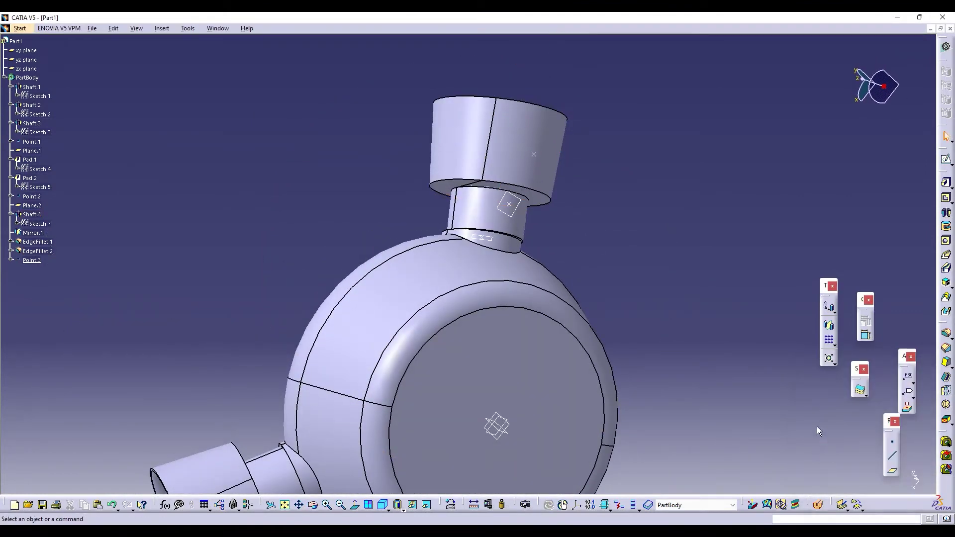
Create a plane tangent to the original cup's outer curved face at the new on-surface point.
click(892, 471)
click(891, 439)
click(875, 491)
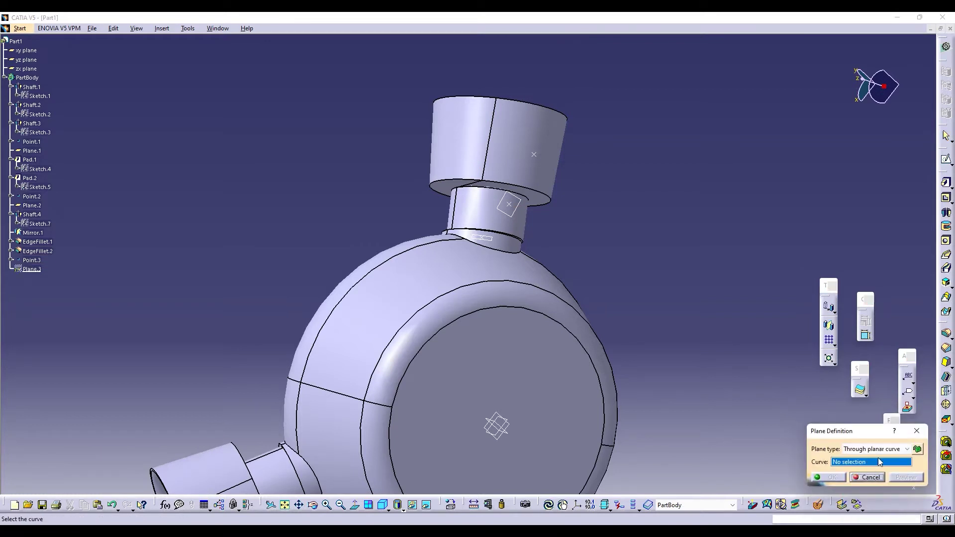
click(891, 437)
click(871, 499)
click(857, 463)
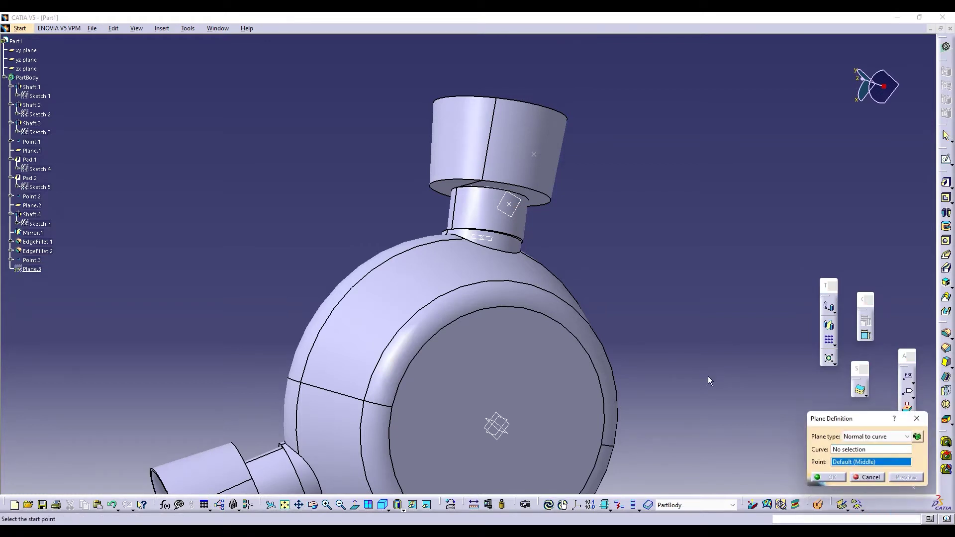
click(838, 449)
click(506, 168)
click(534, 155)
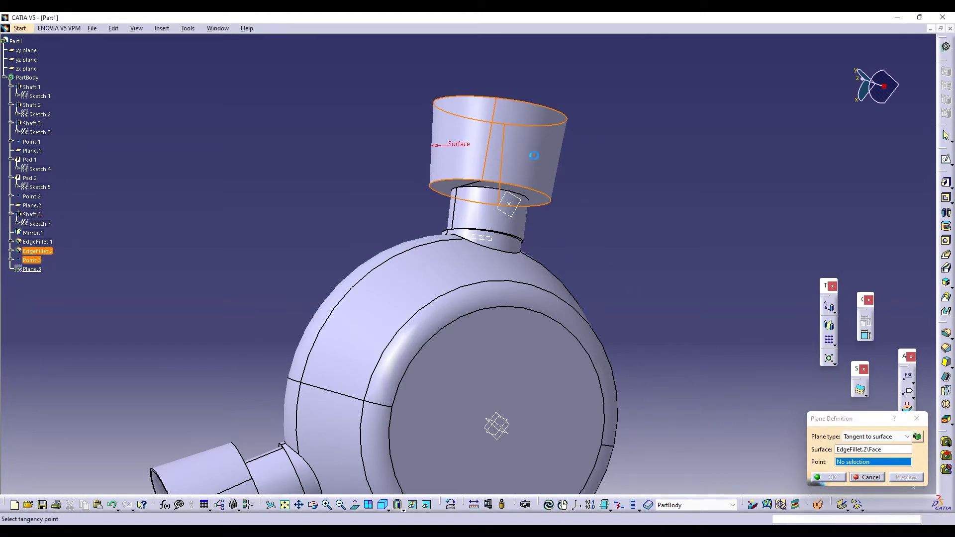
click(835, 478)
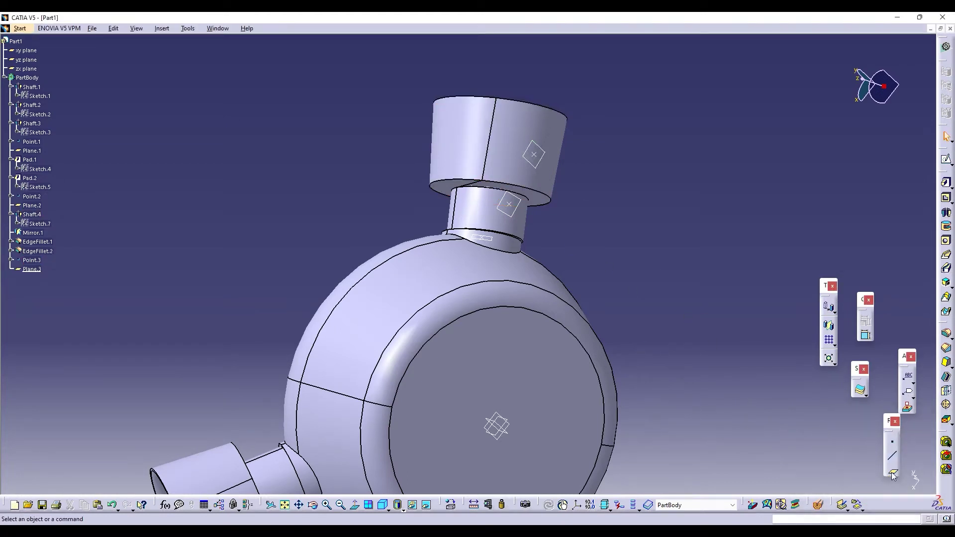
On the new tangent plane, sketch a circle of about 2.8 mm radius centred on the plane's point.
click(542, 167)
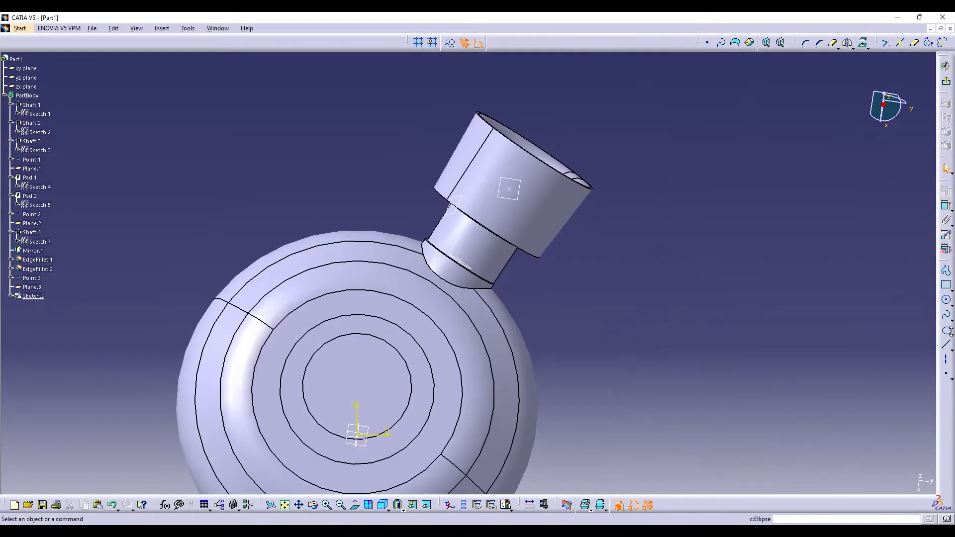
click(947, 300)
click(510, 190)
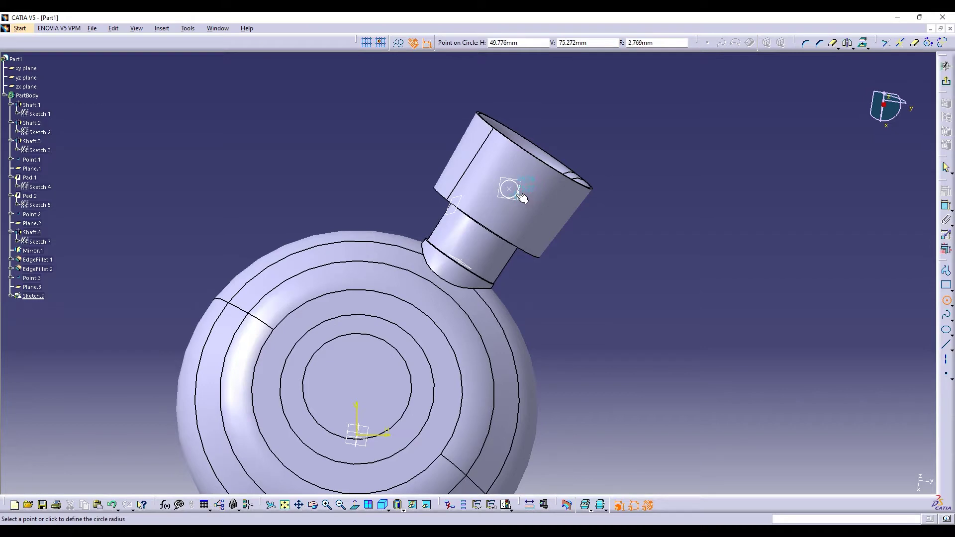
click(522, 198)
click(948, 83)
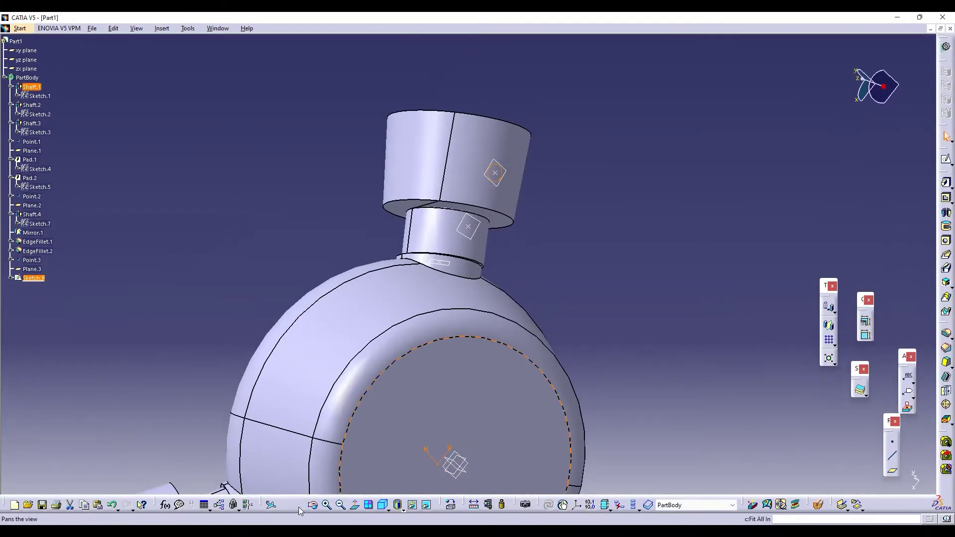
Pad the small circle 50 mm outward from the cup as a thin rod.
middle_drag(314, 284, 520, 282)
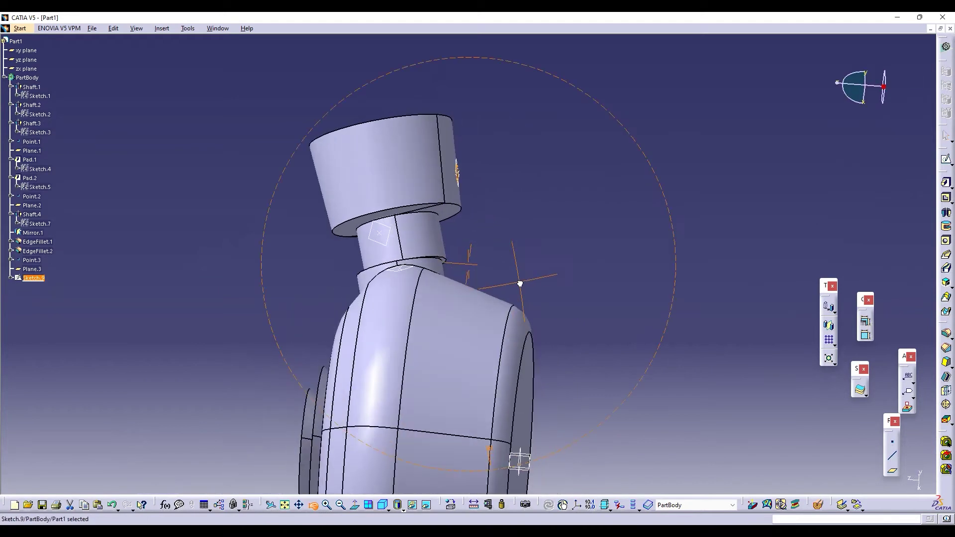
click(946, 183)
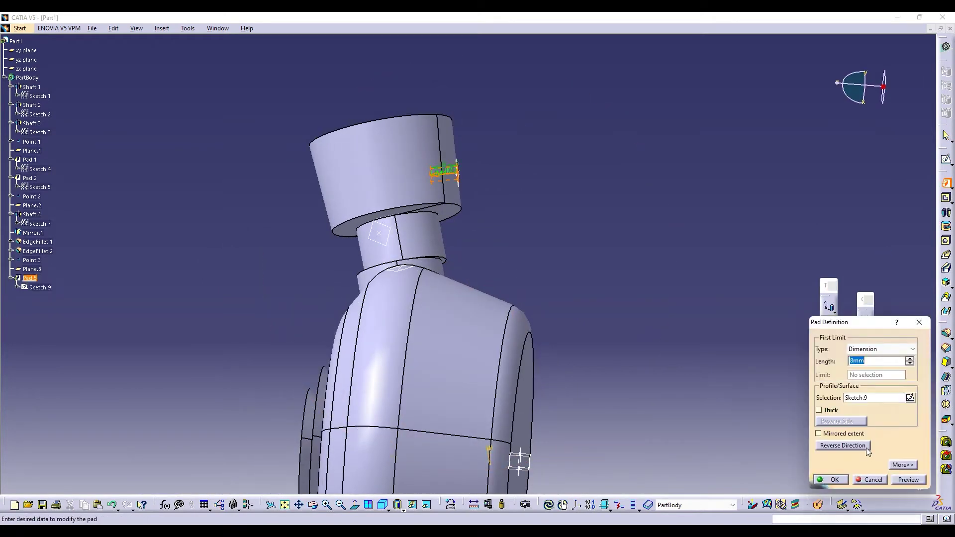
click(909, 358)
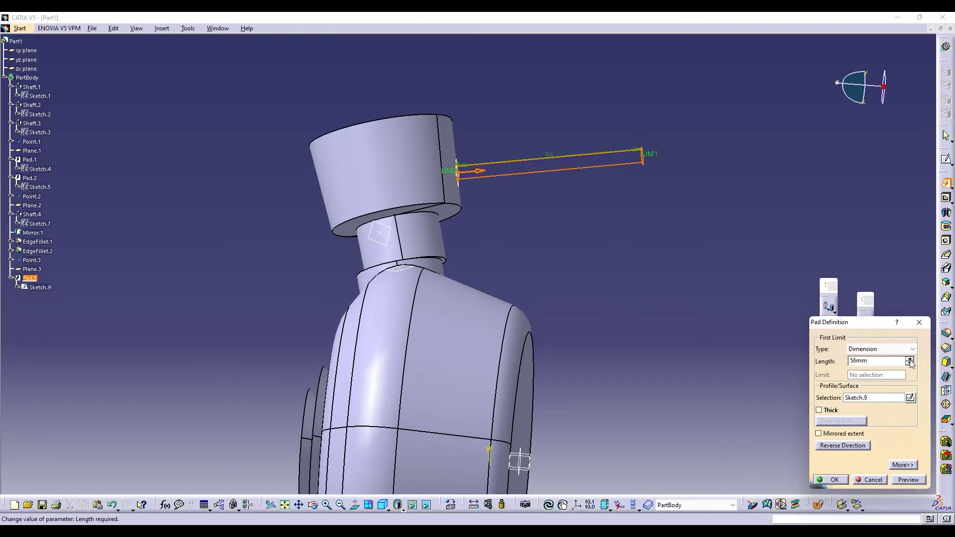
click(835, 481)
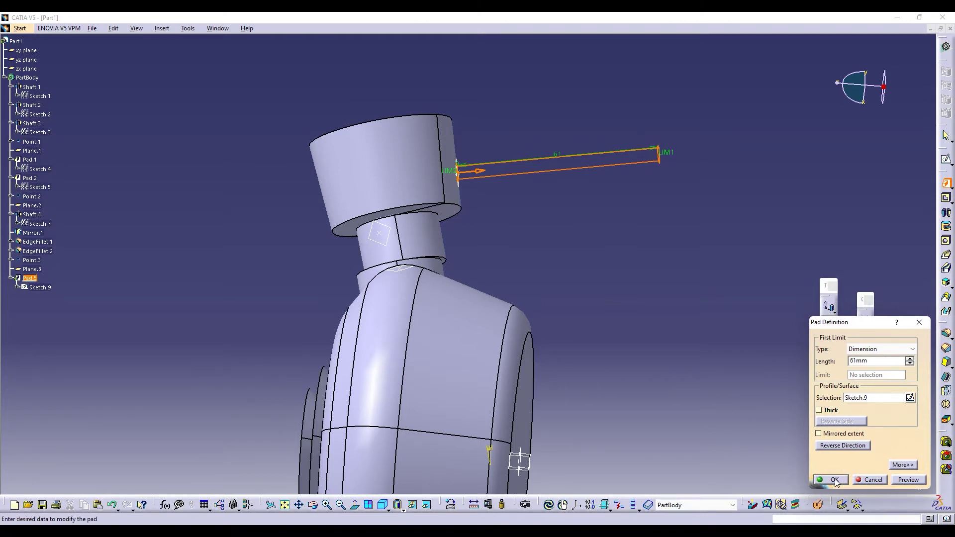
click(912, 365)
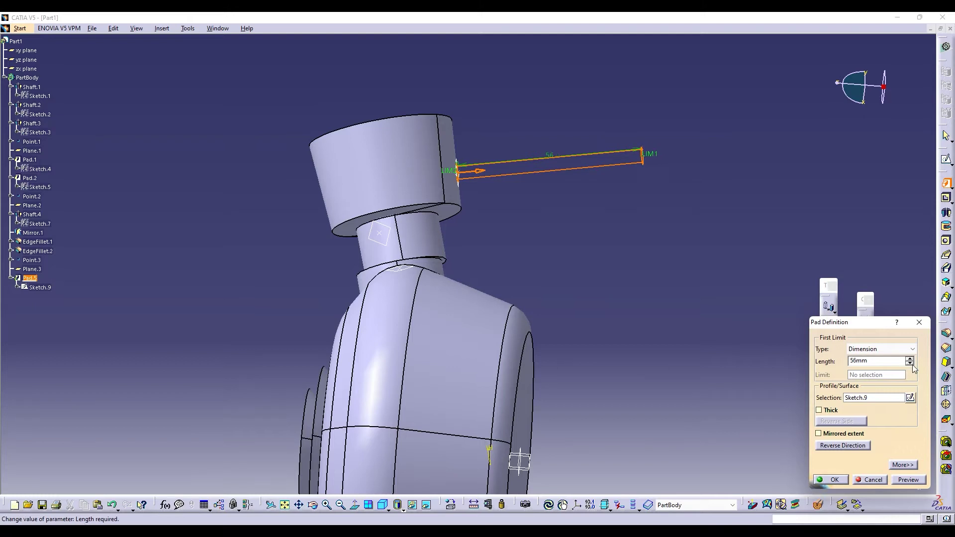
click(838, 481)
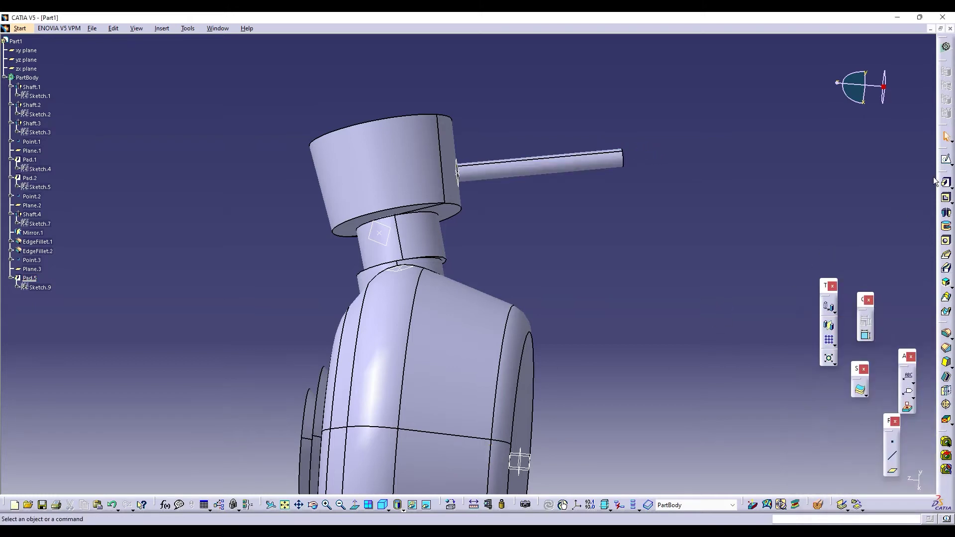
Start a sketch on the thin rod's free circular end face.
click(946, 160)
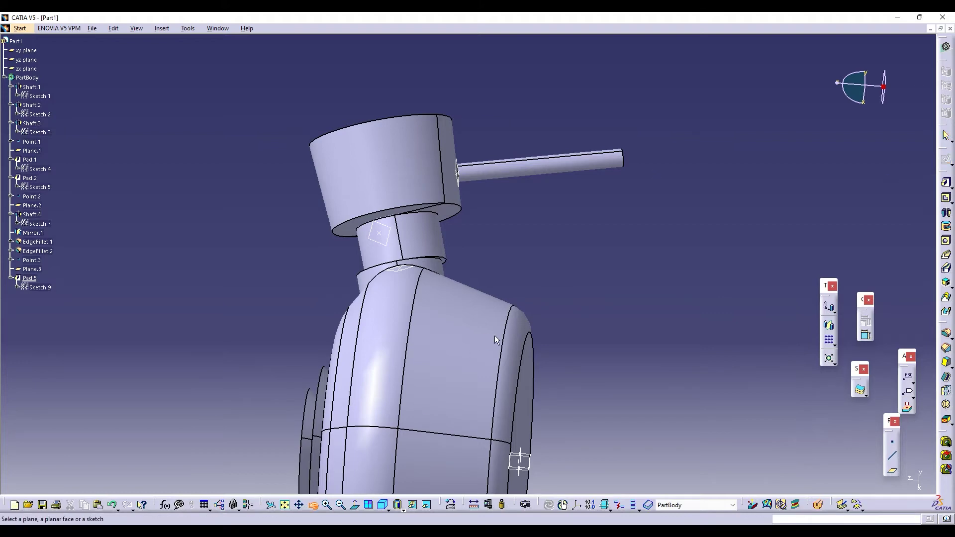
middle_drag(495, 336, 398, 324)
click(629, 208)
middle_drag(666, 356, 406, 503)
scroll(890, 400, down, 1)
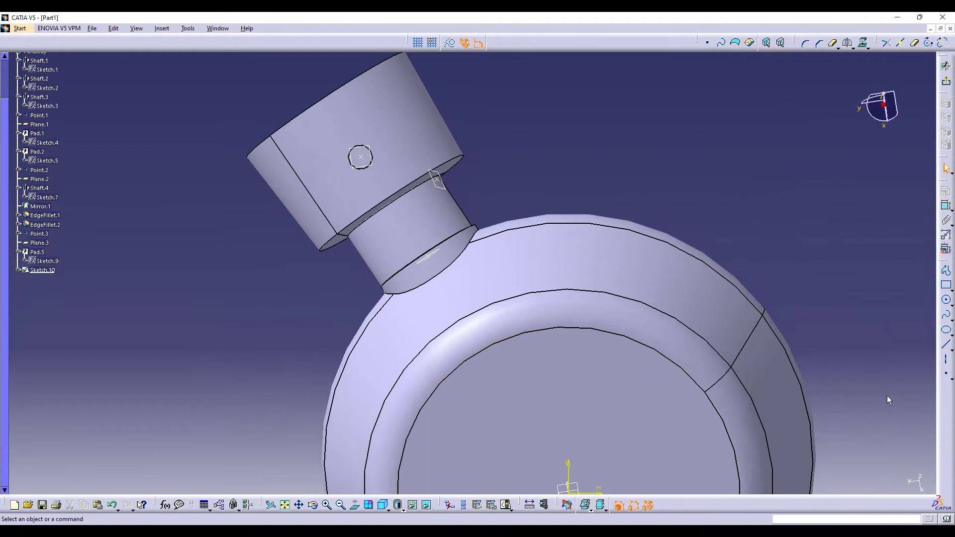
click(947, 286)
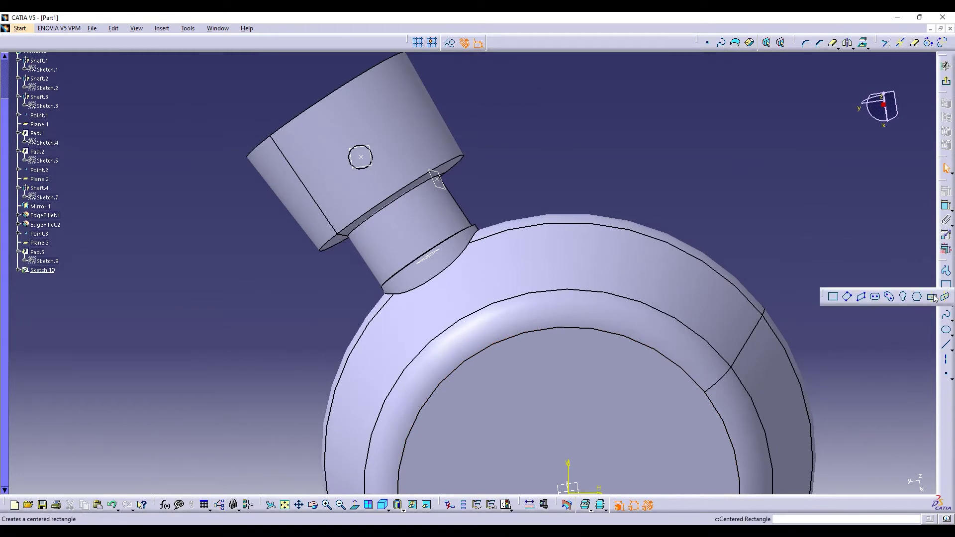
click(361, 158)
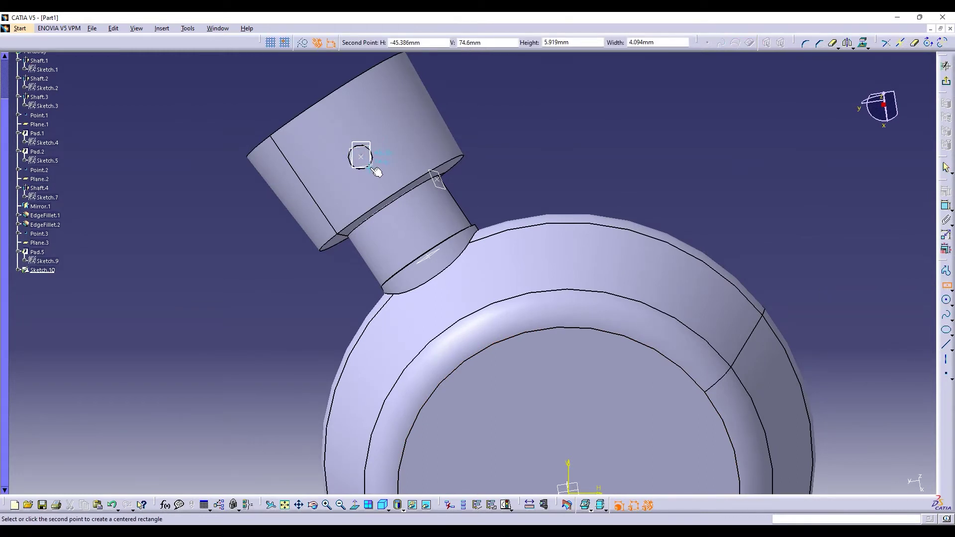
key(Escape)
click(950, 291)
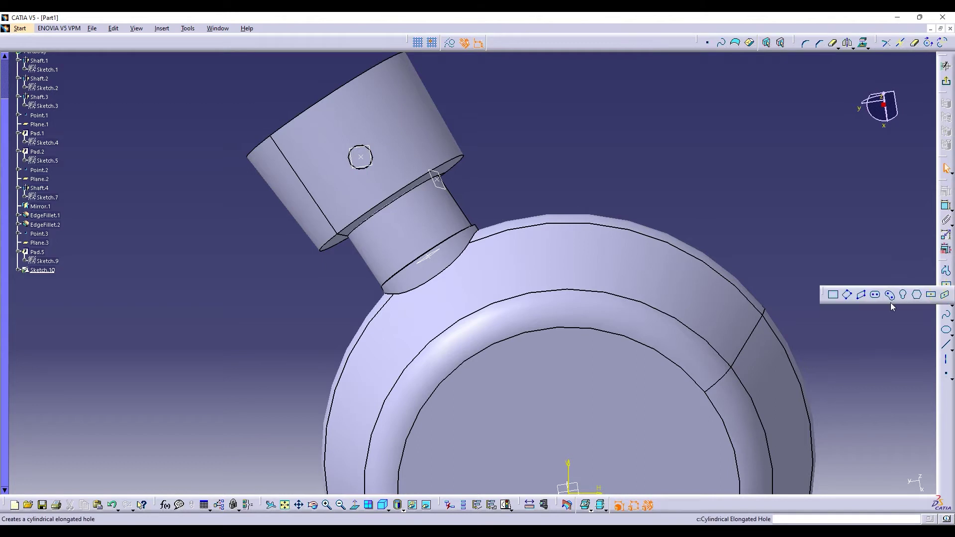
click(833, 295)
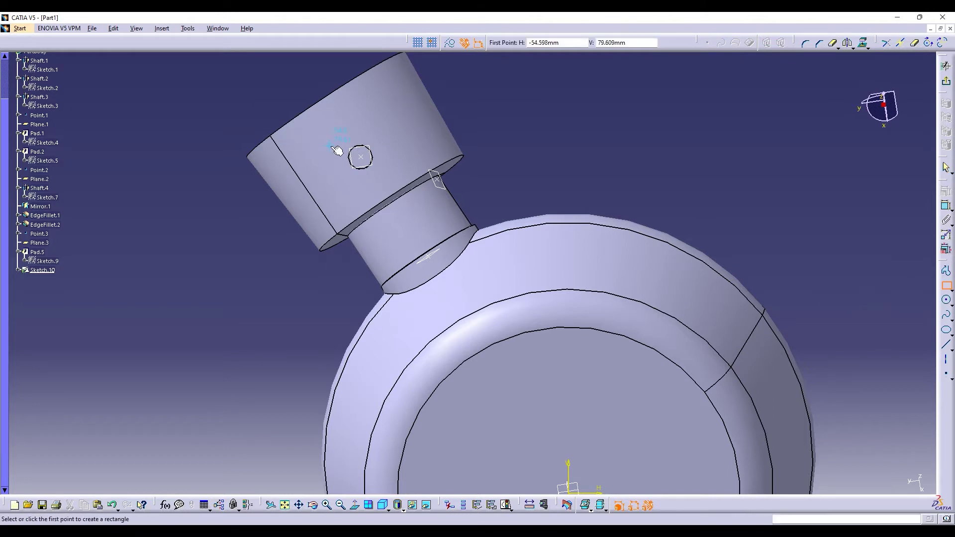
click(334, 153)
key(Escape)
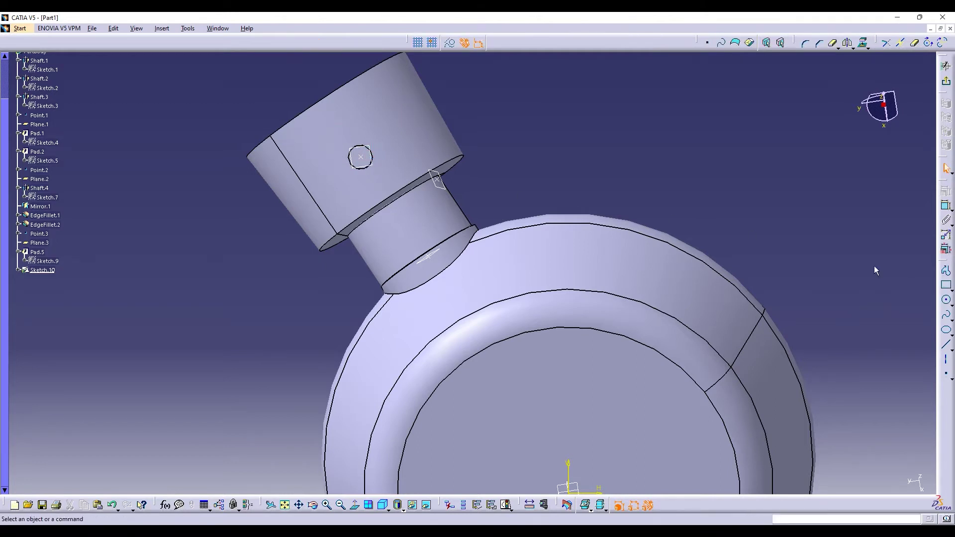
Sketch a closed tilted four-sided profile tightly around the rod's circular end and leave the sketch.
click(945, 279)
click(356, 175)
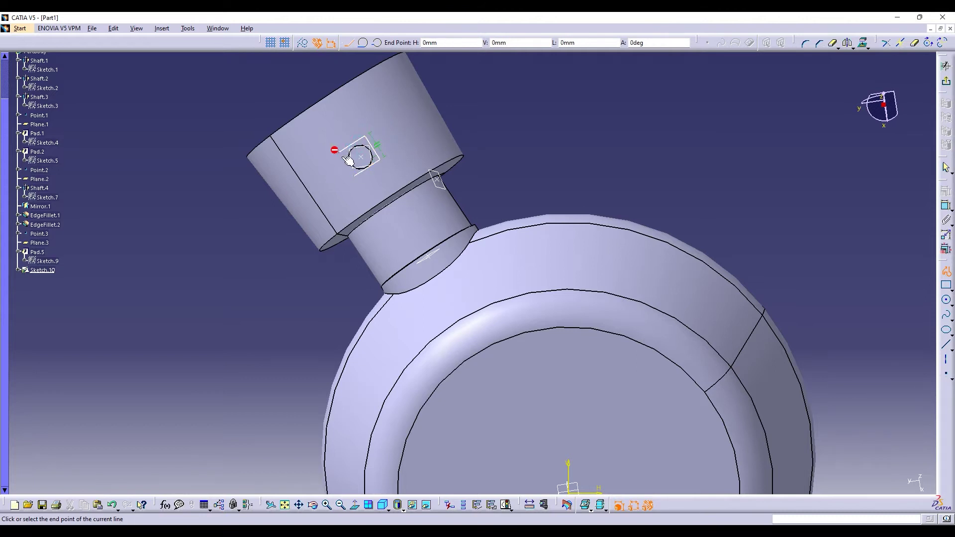
key(Escape)
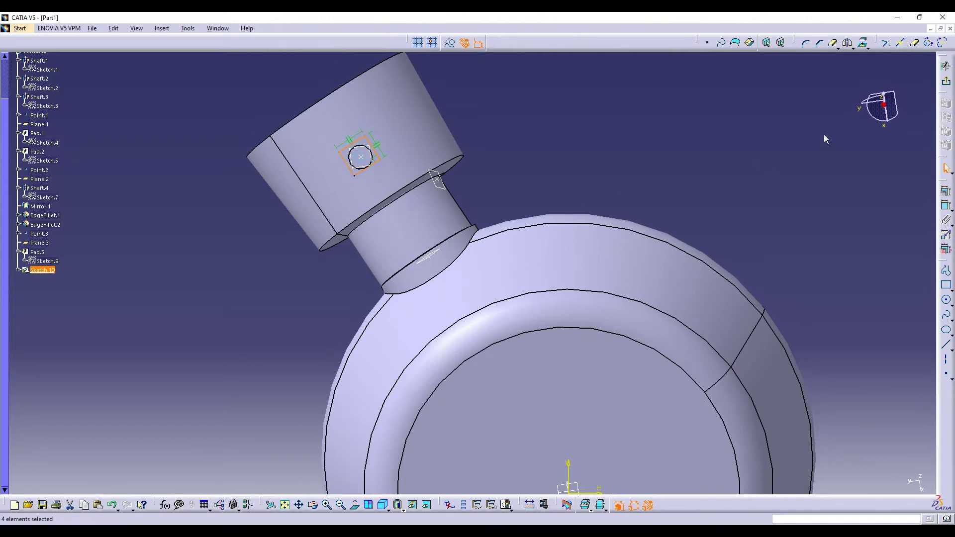
click(946, 67)
Pad the four-sided profile 5 mm outward as a small block on the rod's end.
click(946, 183)
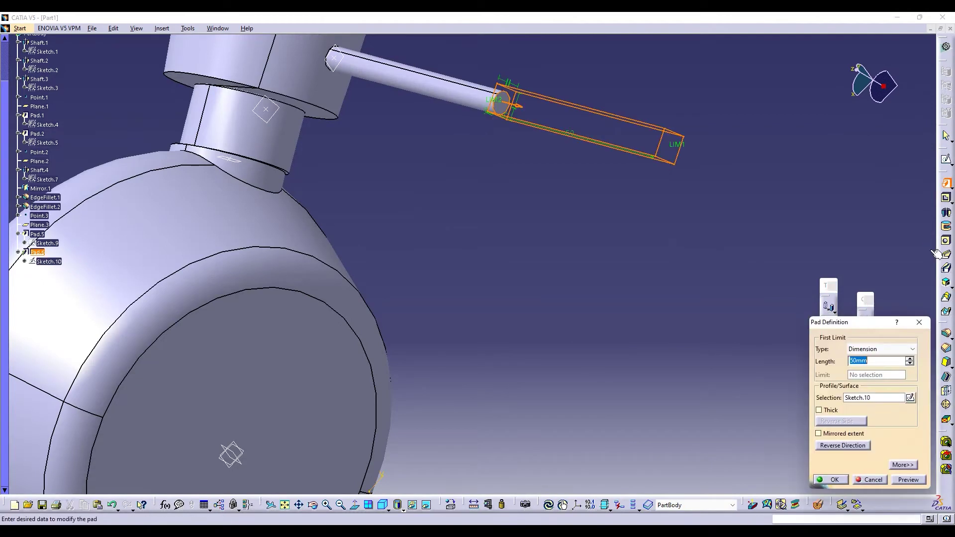
click(910, 359)
click(910, 363)
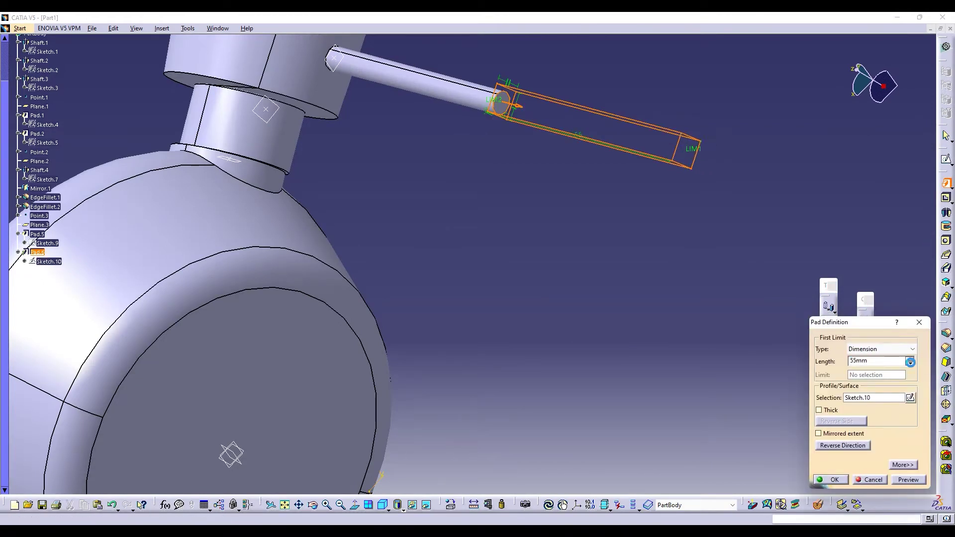
drag(910, 363, 913, 367)
click(903, 480)
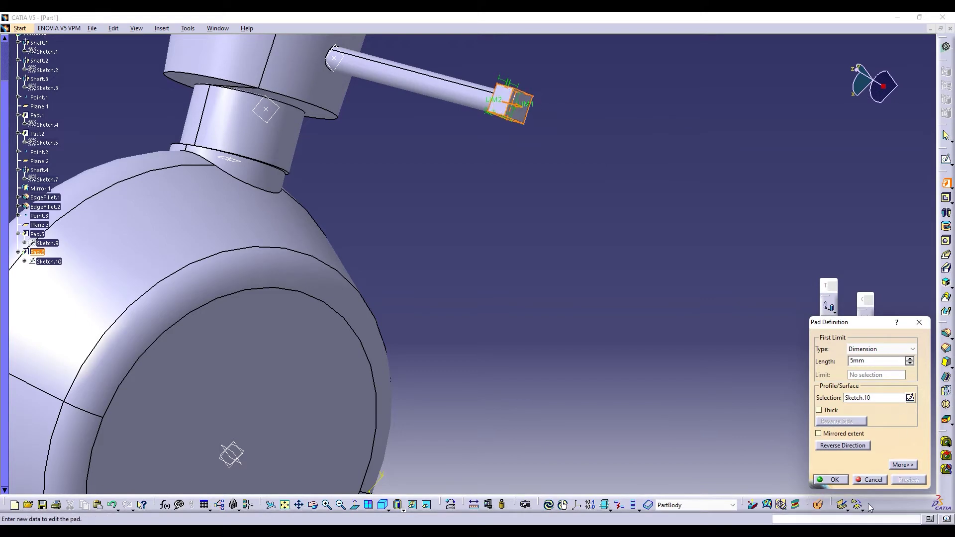
click(831, 479)
Start a sketch on a side face of the small block at the rod's end.
click(946, 159)
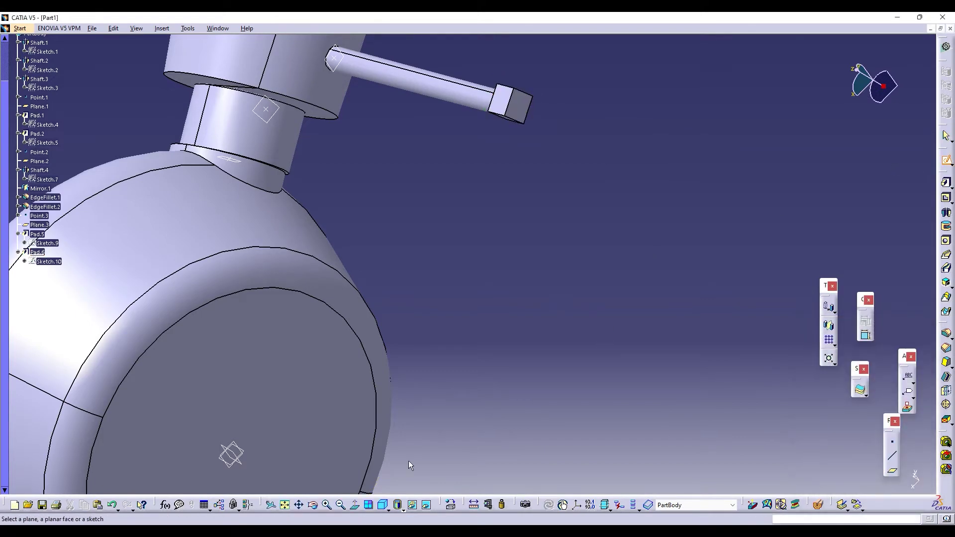
mouse_move(408, 460)
middle_down()
mouse_move(490, 352)
mouse_move(597, 373)
mouse_move(589, 433)
mouse_move(588, 316)
mouse_move(680, 388)
mouse_move(598, 157)
middle_up()
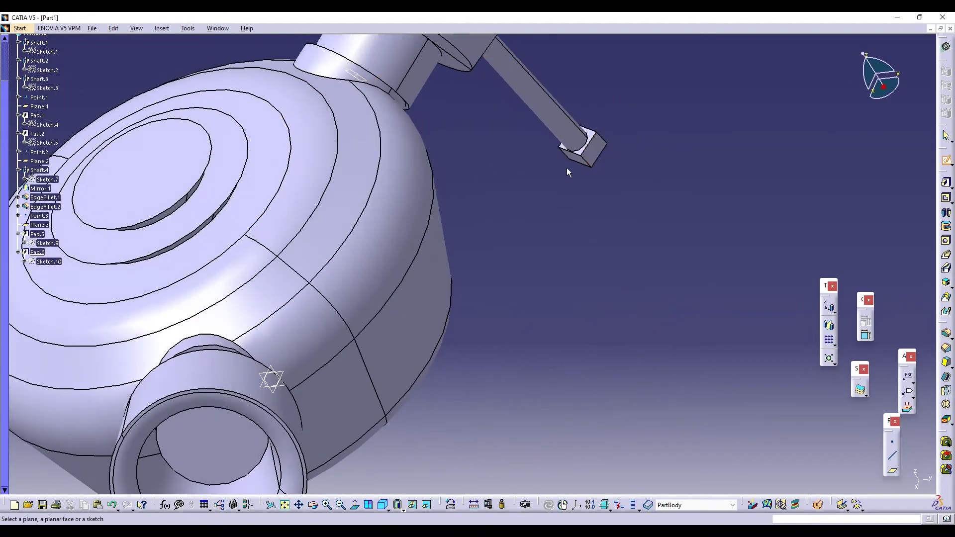
middle_drag(488, 314, 484, 256)
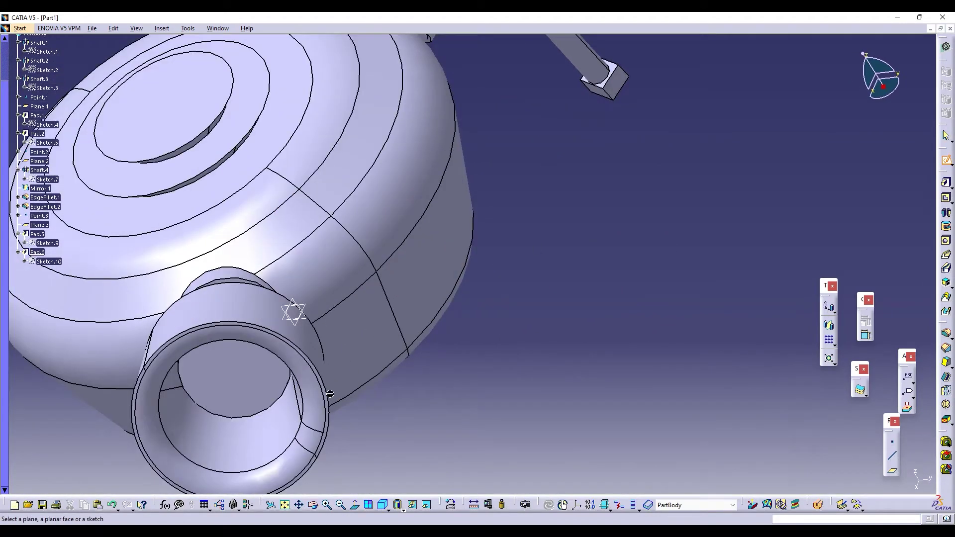
middle_drag(292, 453, 328, 270)
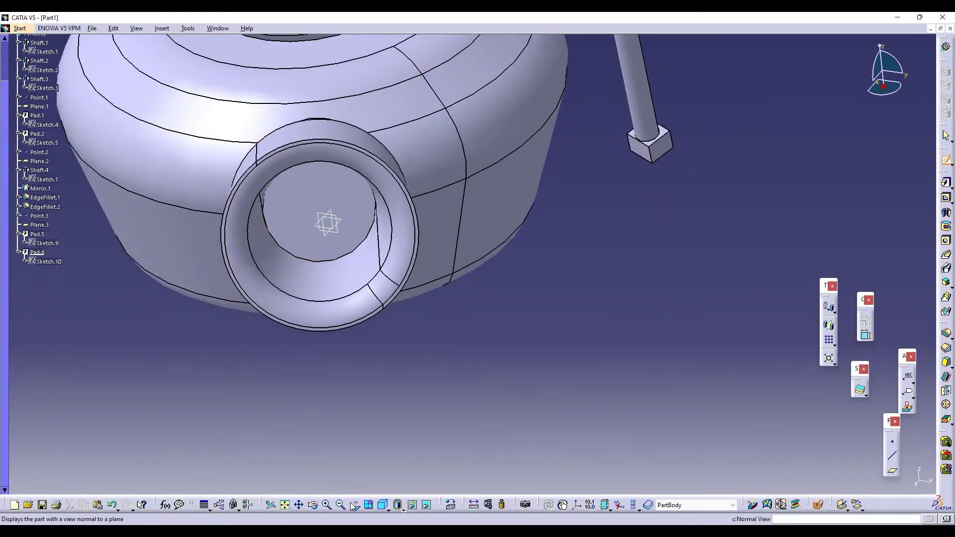
click(314, 506)
mouse_move(445, 258)
mouse_down()
mouse_move(334, 273)
mouse_move(294, 319)
mouse_move(419, 279)
mouse_move(529, 138)
mouse_move(533, 162)
mouse_move(473, 194)
mouse_move(463, 175)
mouse_move(465, 166)
mouse_move(527, 232)
mouse_move(481, 224)
mouse_move(489, 165)
mouse_move(470, 215)
mouse_move(514, 273)
mouse_move(501, 179)
mouse_move(448, 151)
mouse_up()
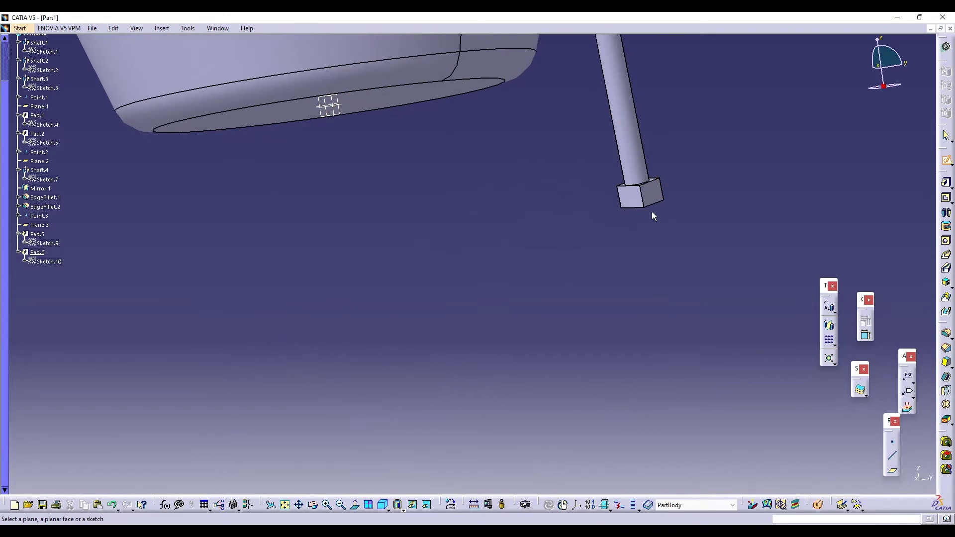
middle_drag(580, 237, 519, 456)
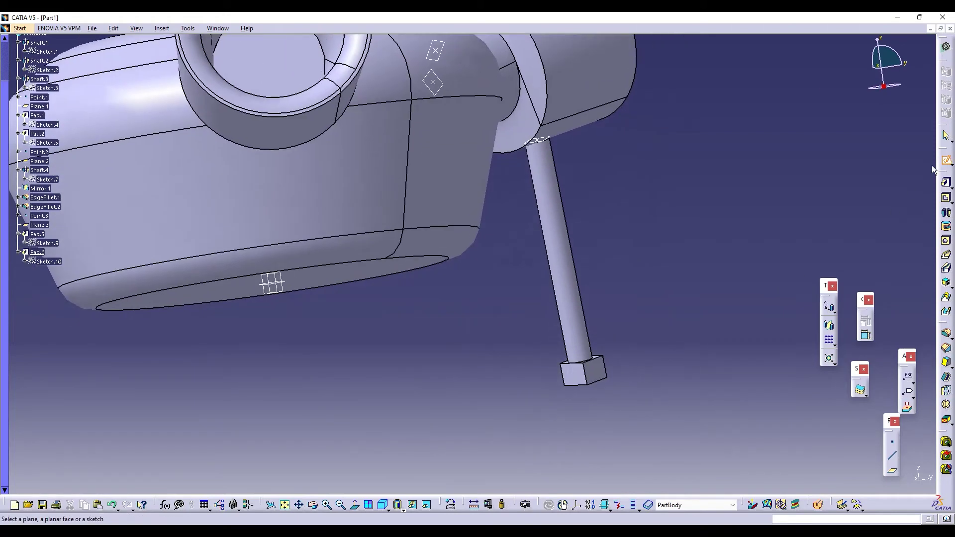
click(573, 414)
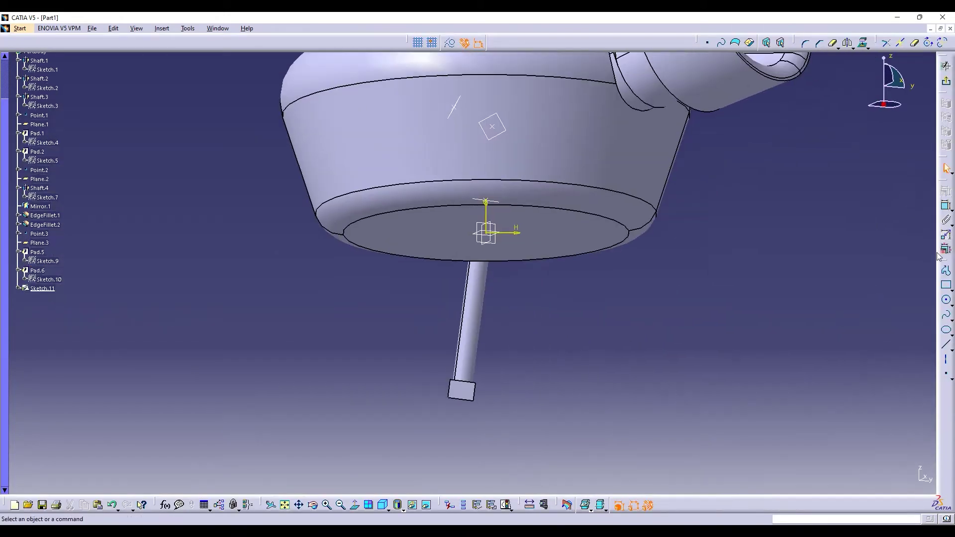
click(947, 272)
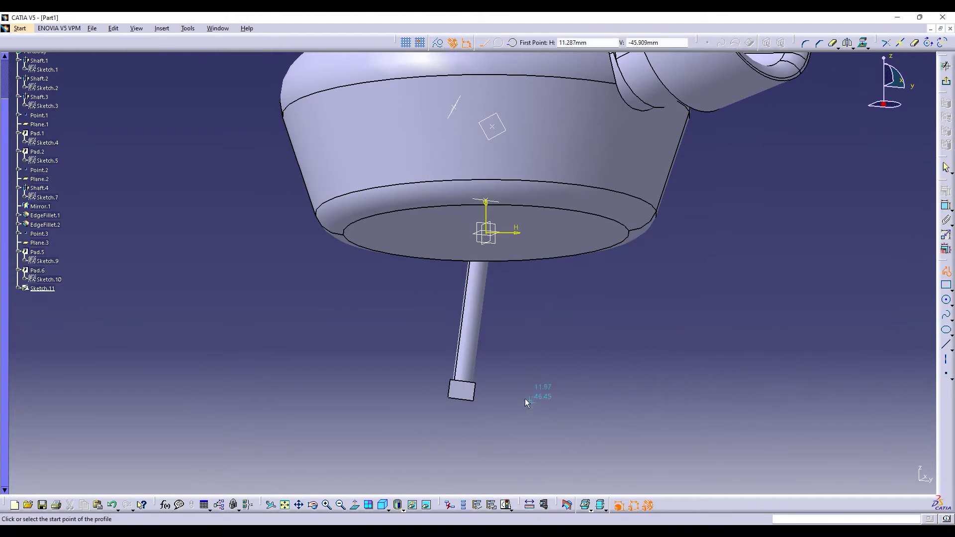
click(473, 386)
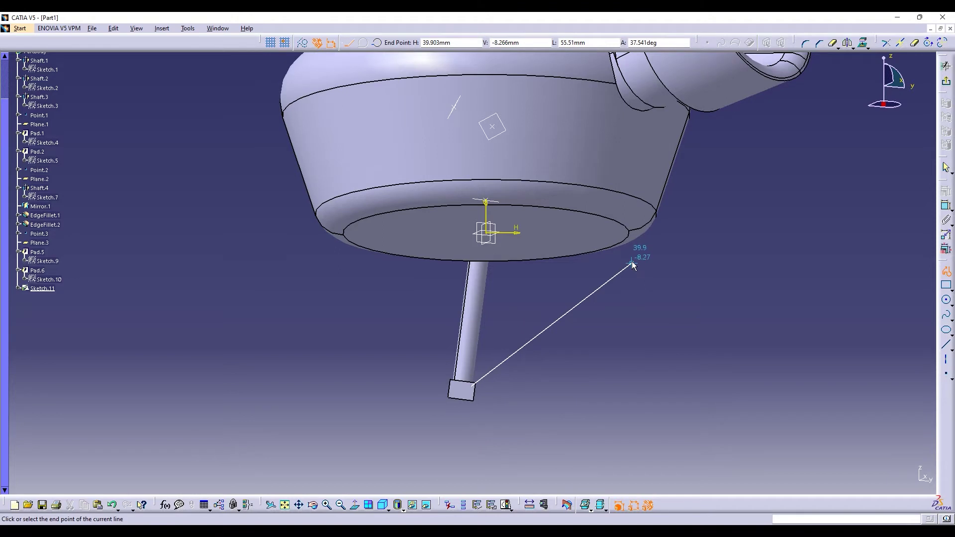
key(Escape)
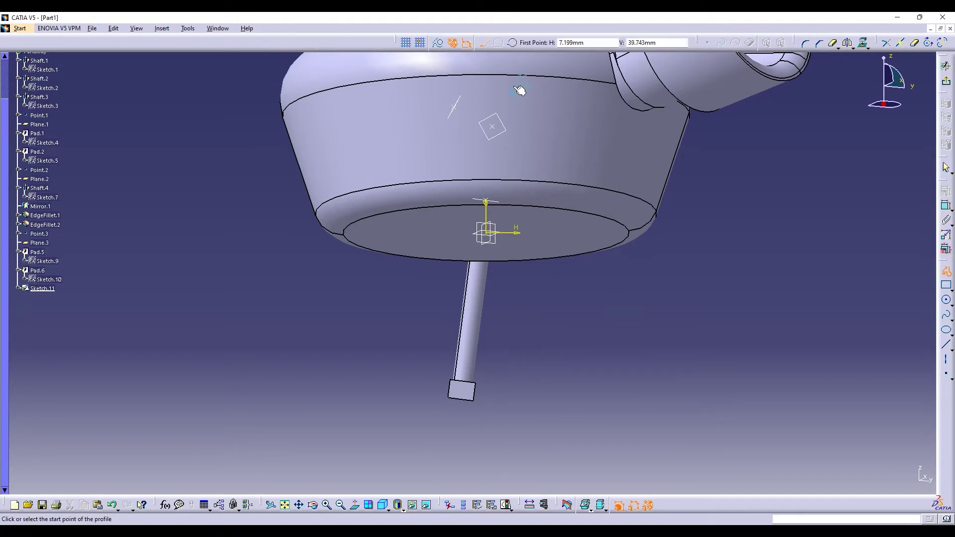
Sketch a three-point arc sweeping outward from the small block's side face and offset it about 4 mm outward.
click(470, 387)
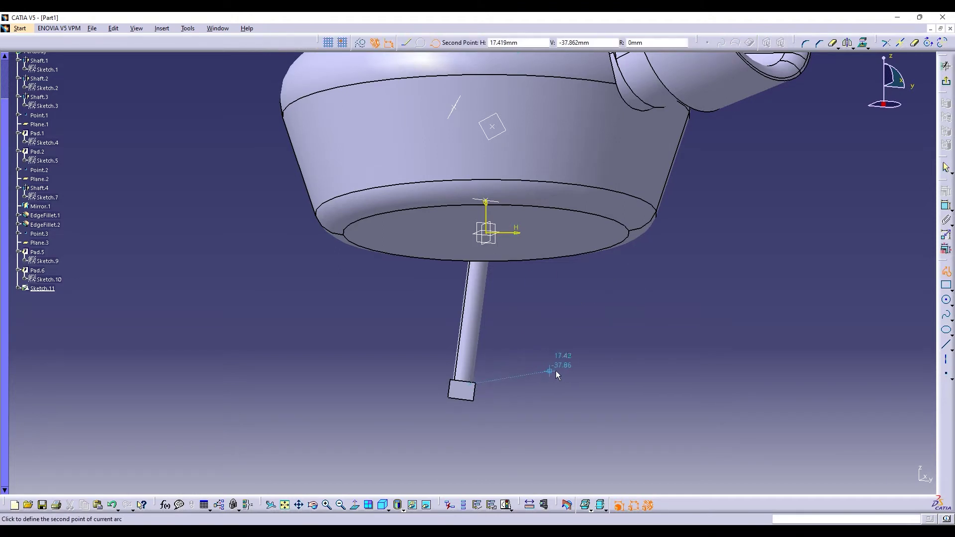
click(637, 354)
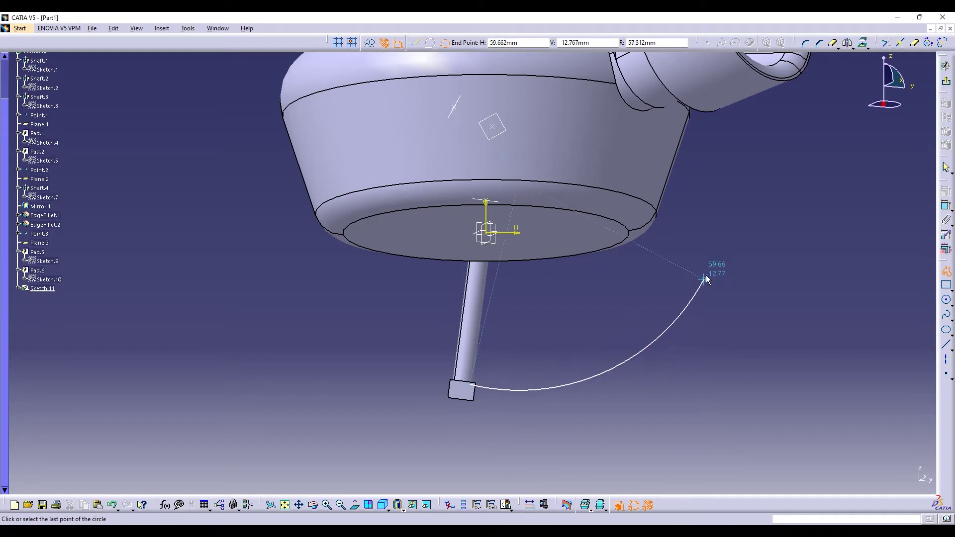
click(716, 251)
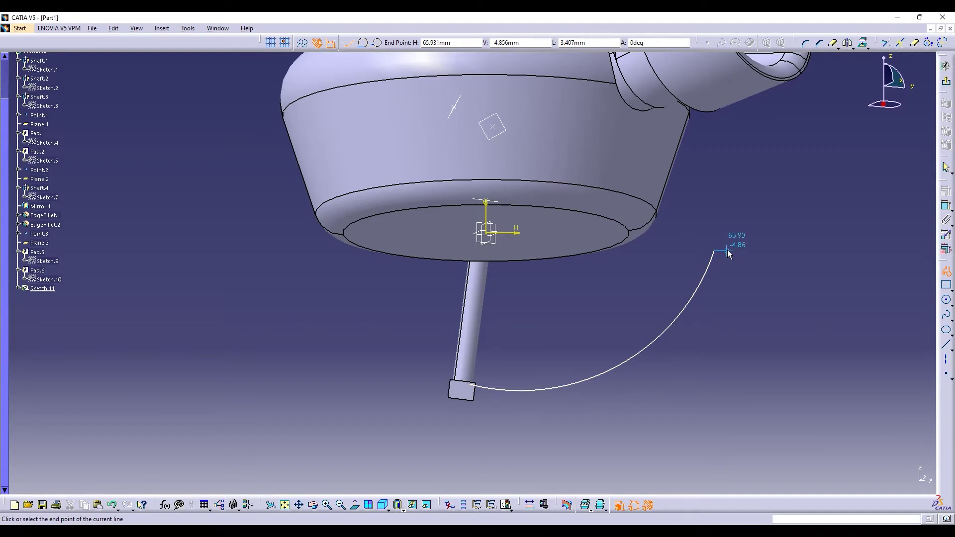
key(Escape)
click(867, 47)
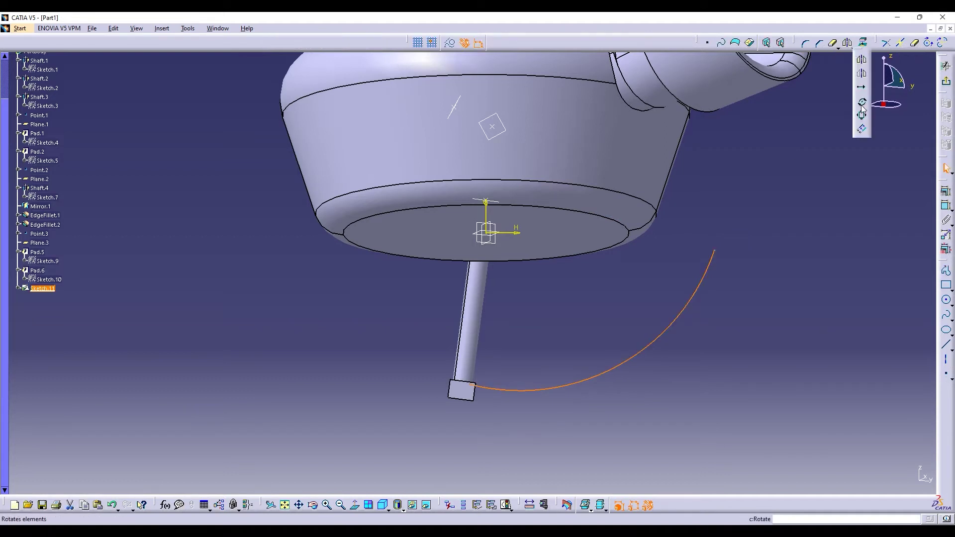
click(641, 374)
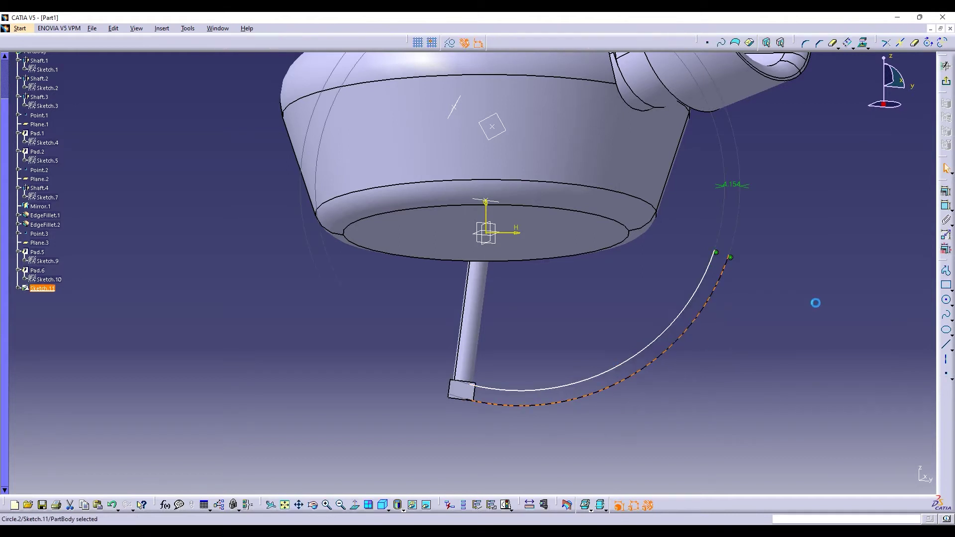
Close both ends of the two parallel arcs with short lines and leave the sketch.
click(946, 284)
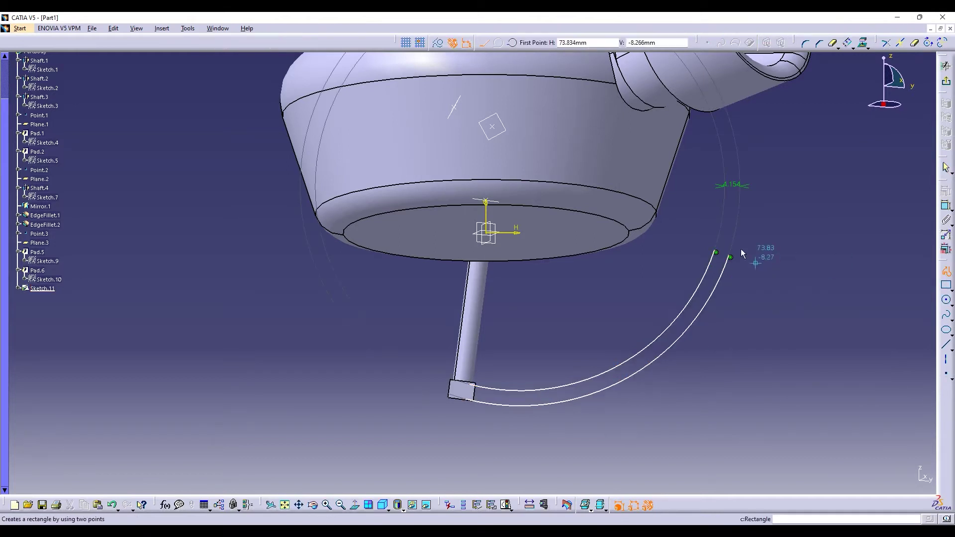
click(716, 252)
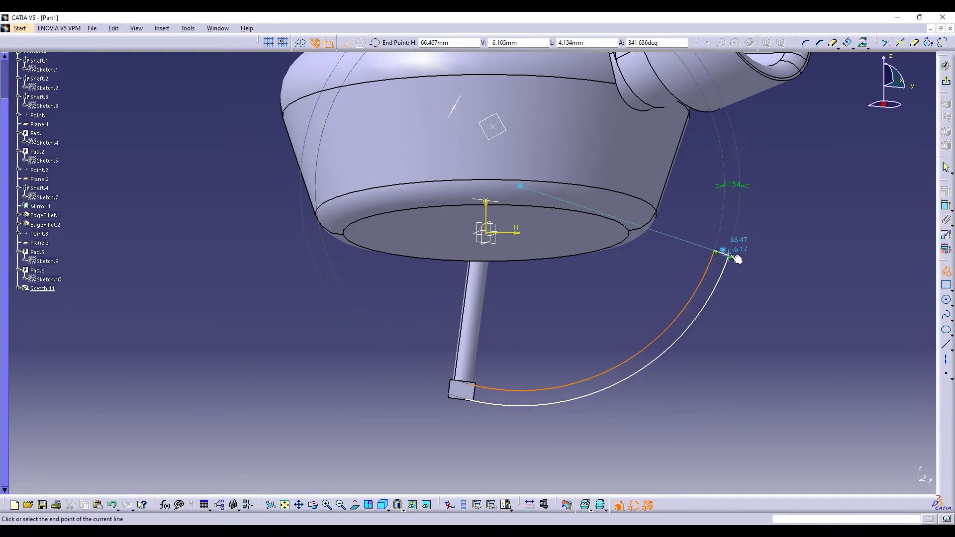
click(731, 258)
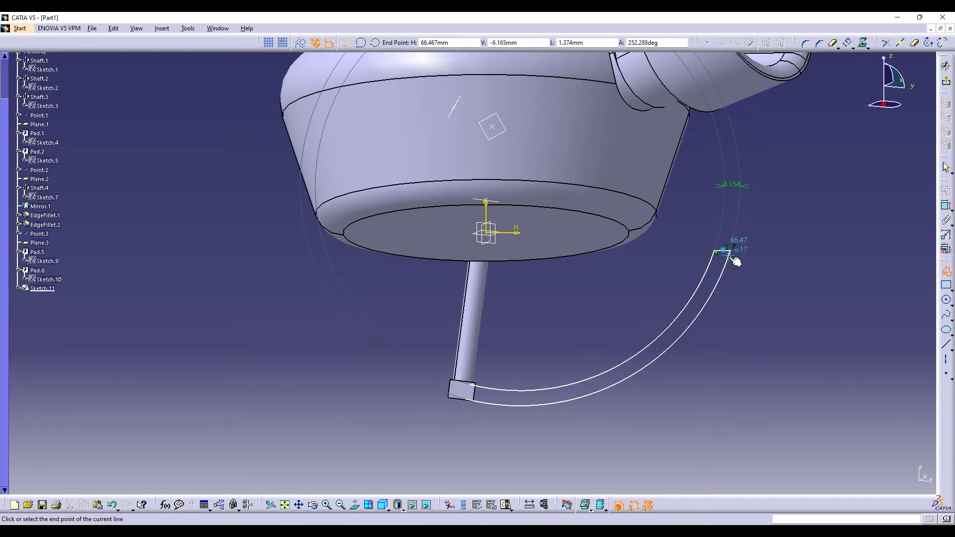
key(Escape)
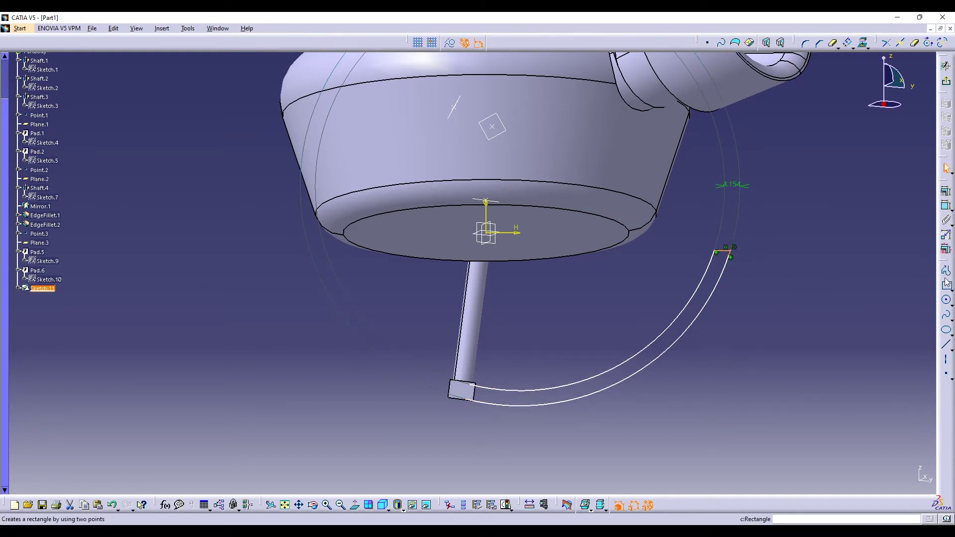
click(946, 272)
click(470, 399)
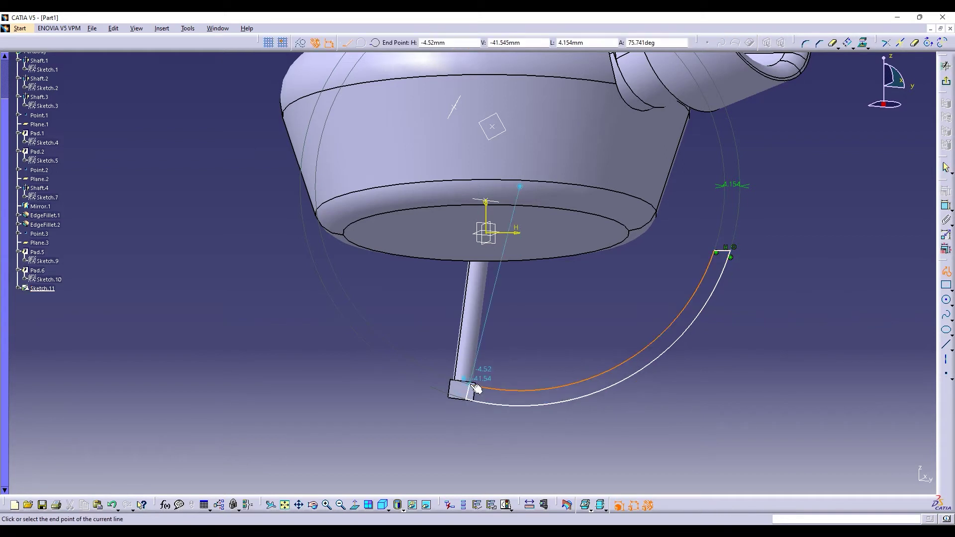
click(473, 385)
key(Escape)
click(946, 81)
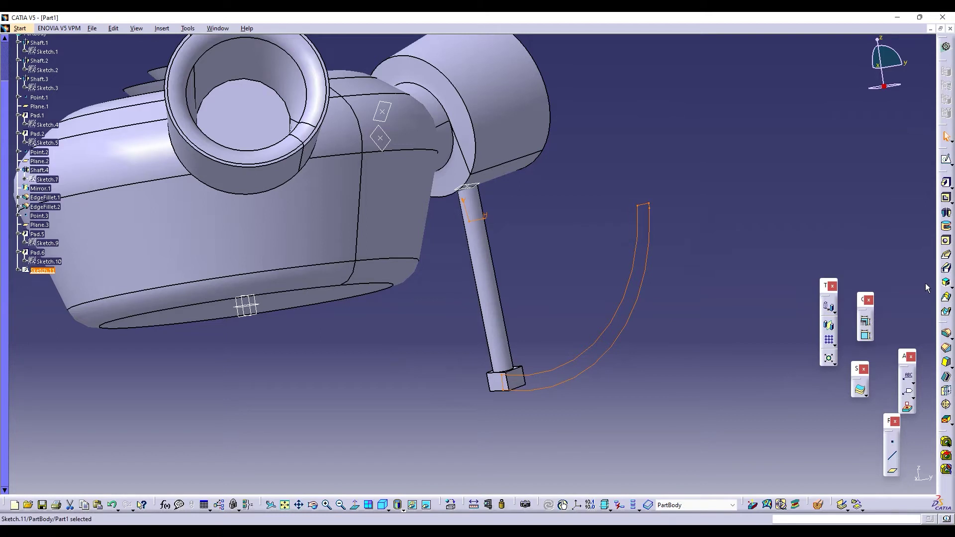
Pad the closed arc profile 7 mm in the reversed direction as a curved arm on the end block.
click(946, 183)
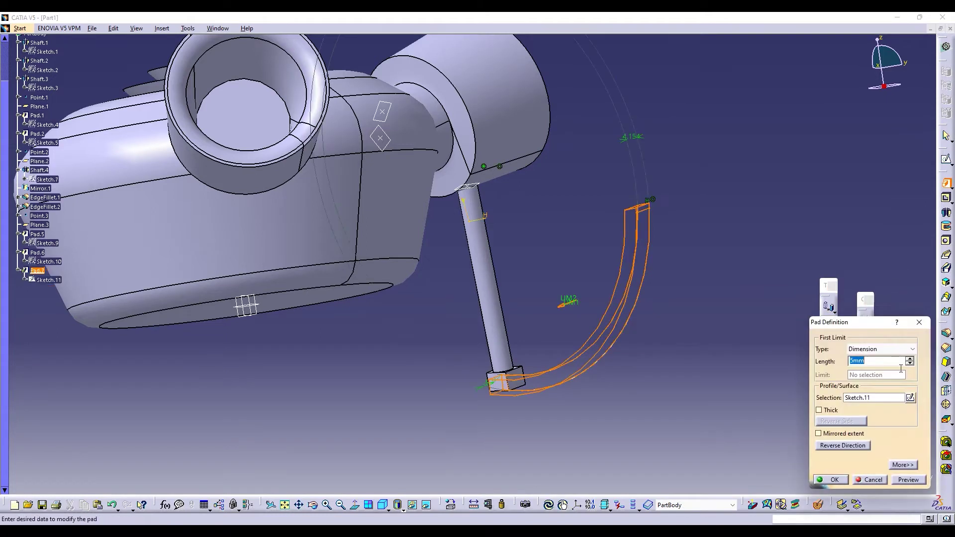
click(843, 445)
click(910, 359)
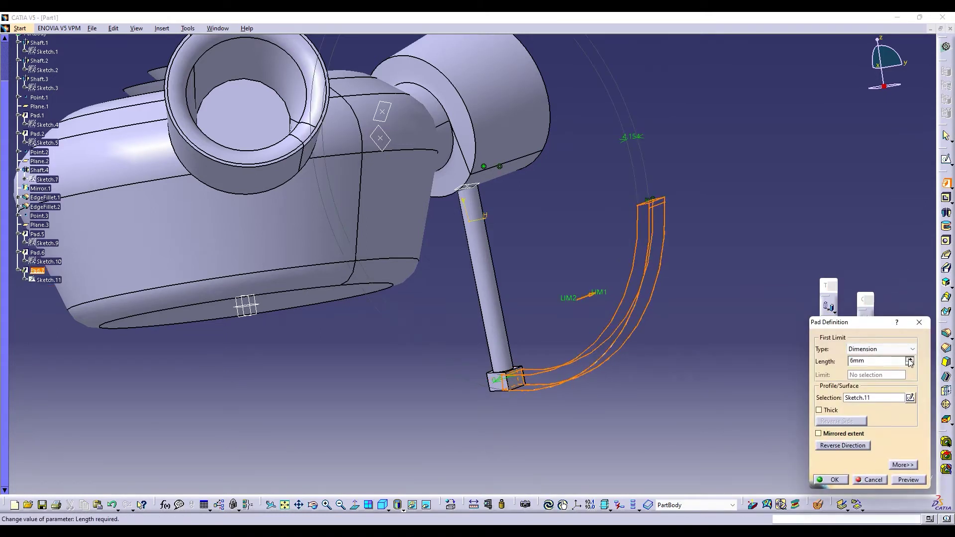
click(909, 359)
click(908, 480)
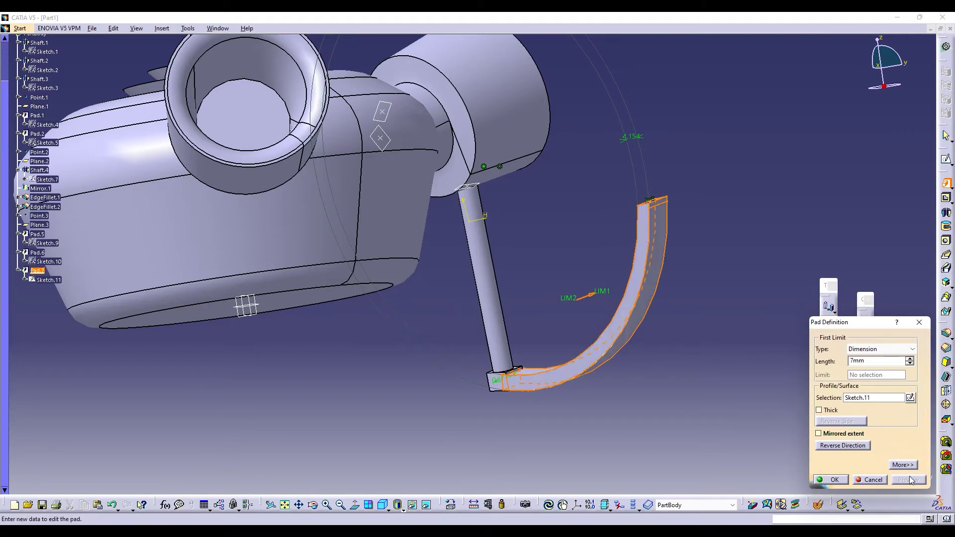
click(832, 480)
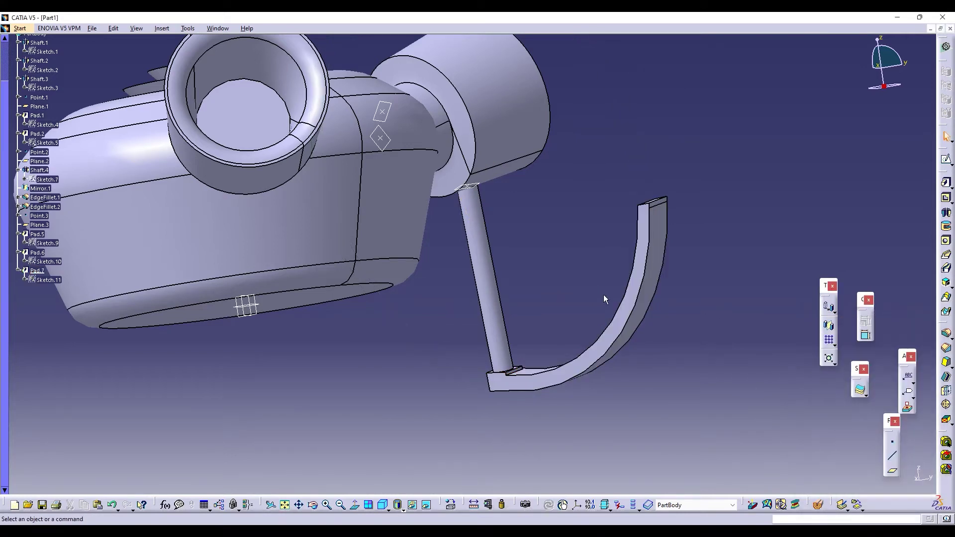
Fillet the four long edges of the curved arm with a 5 mm radius.
click(313, 505)
drag(428, 284, 759, 393)
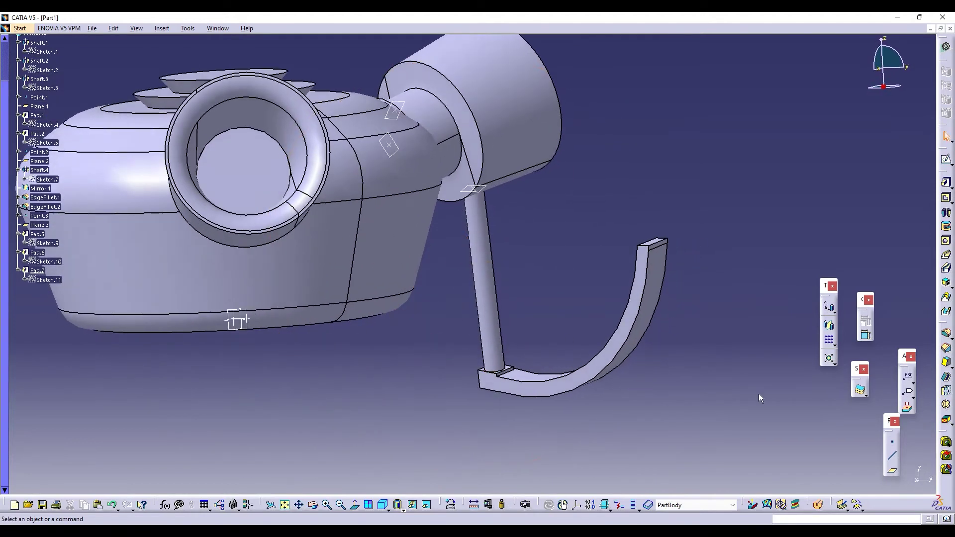
click(947, 335)
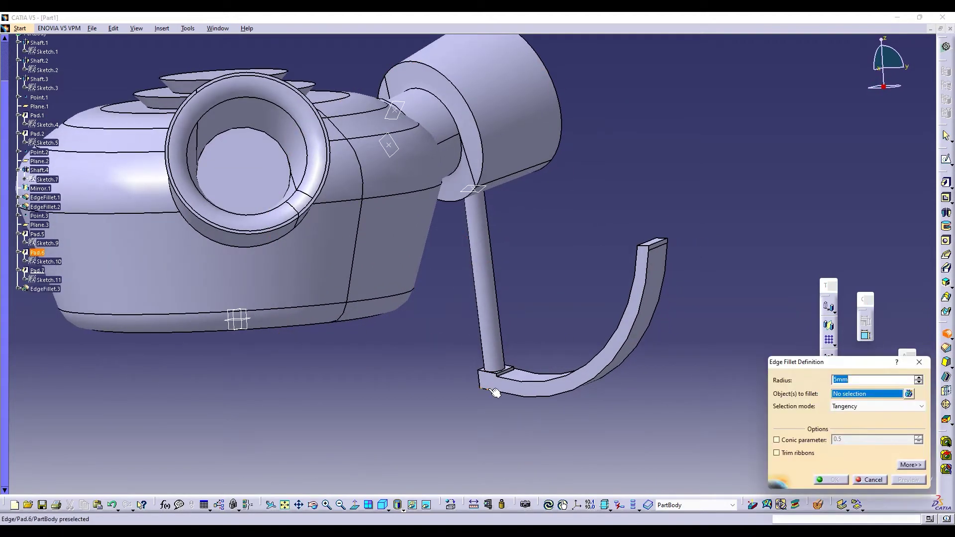
click(573, 380)
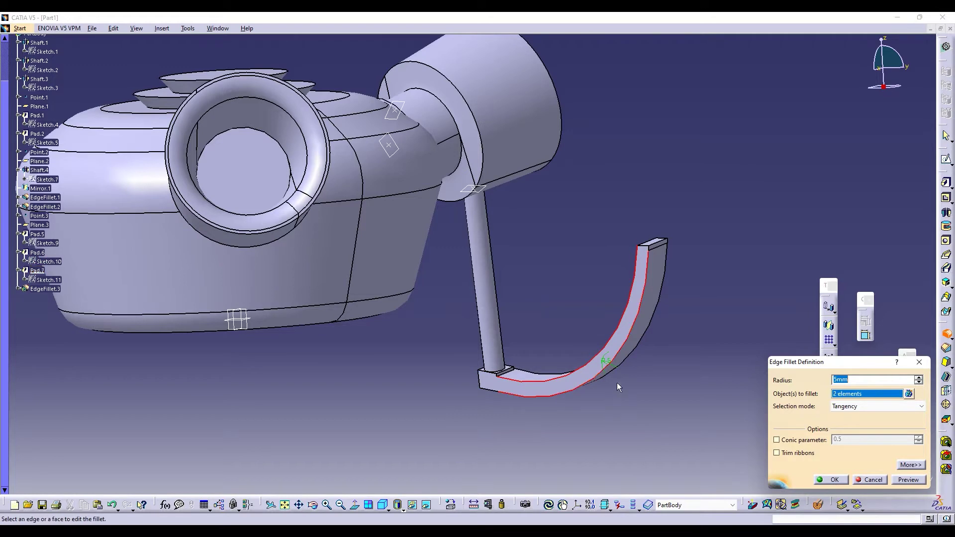
click(312, 505)
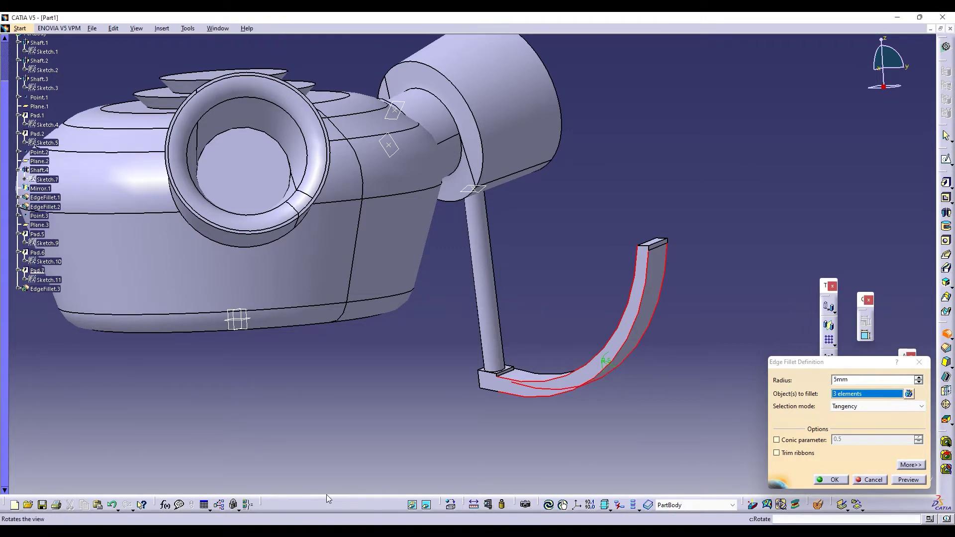
drag(571, 357, 441, 456)
click(438, 458)
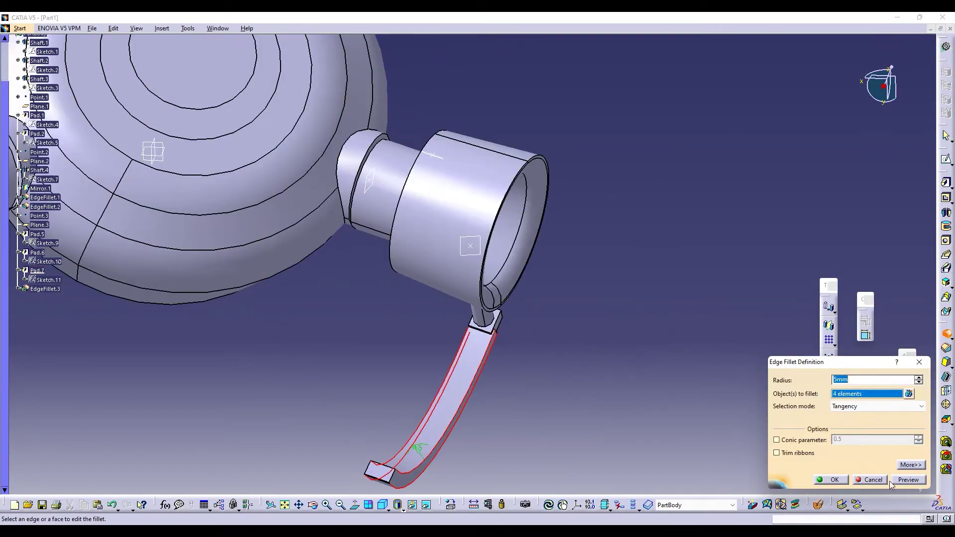
click(909, 480)
click(830, 479)
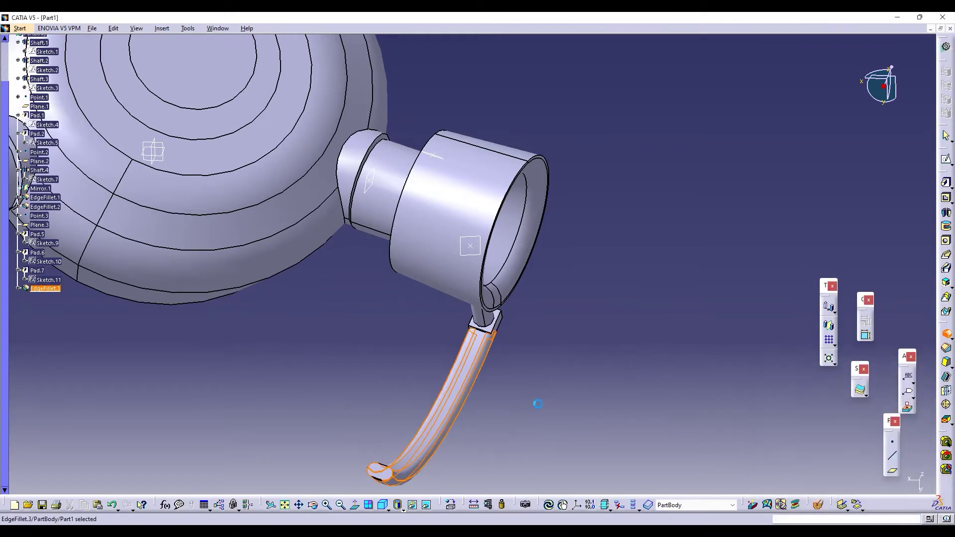
Set the curved arm's pad length to 6 mm.
click(313, 505)
drag(378, 448, 426, 309)
double_click(36, 270)
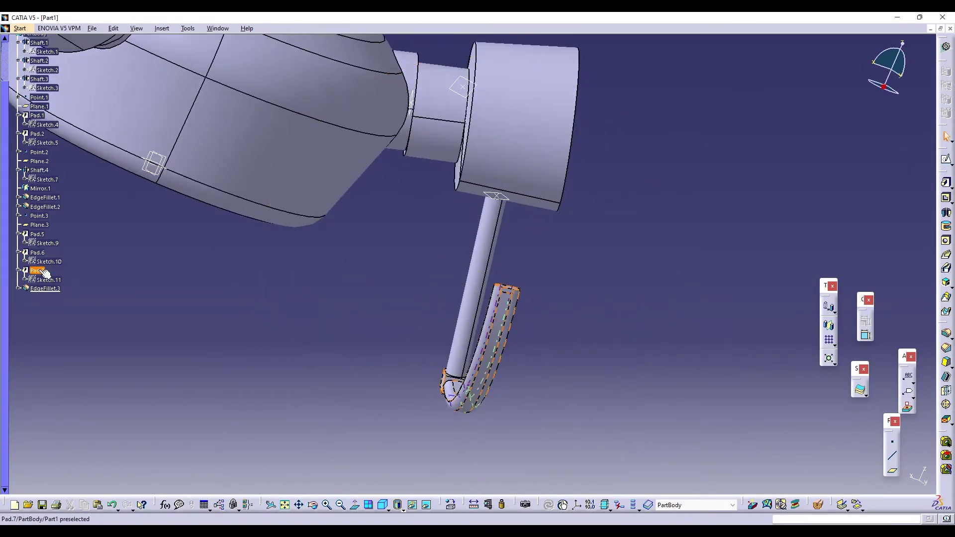
click(910, 364)
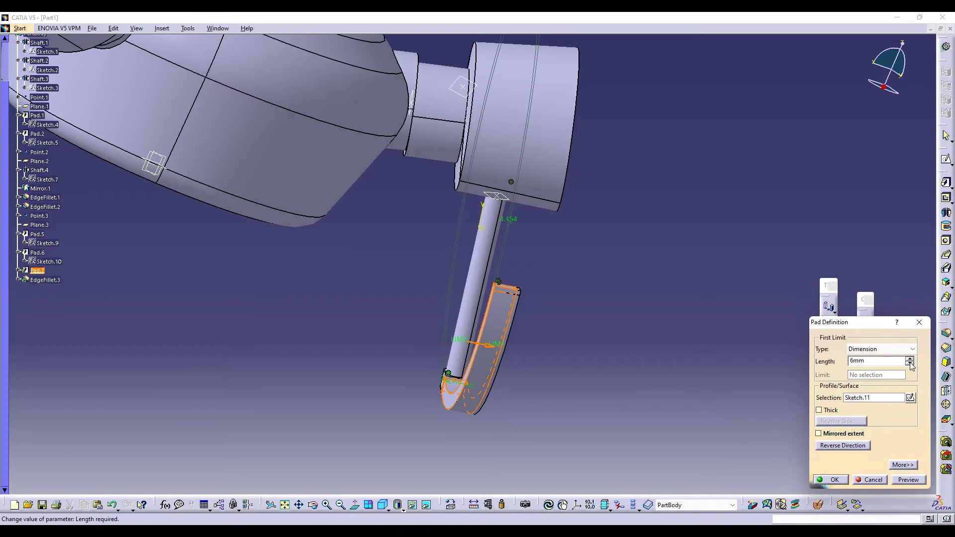
click(909, 482)
click(834, 481)
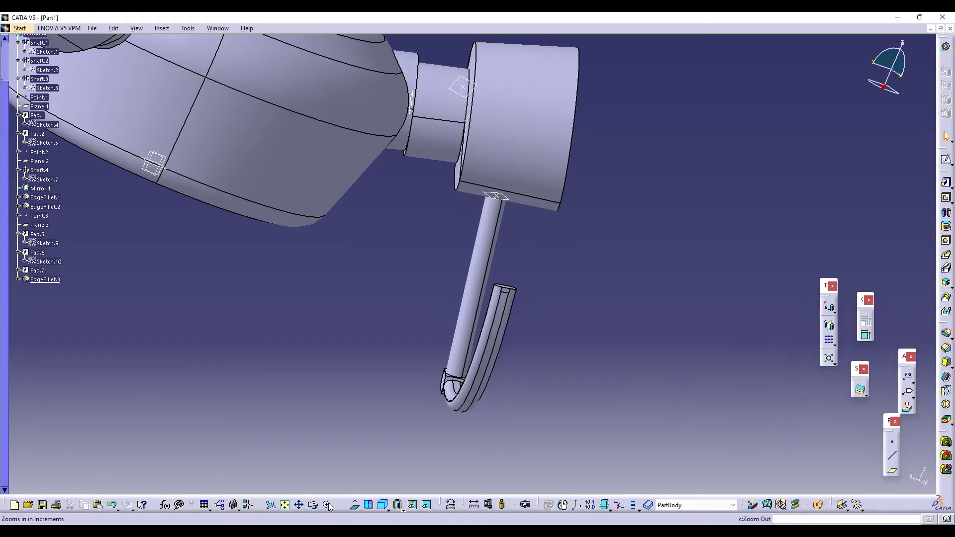
Mirror the thin rod pad together with Shaft.3 about the yz plane.
click(312, 505)
drag(592, 365, 647, 328)
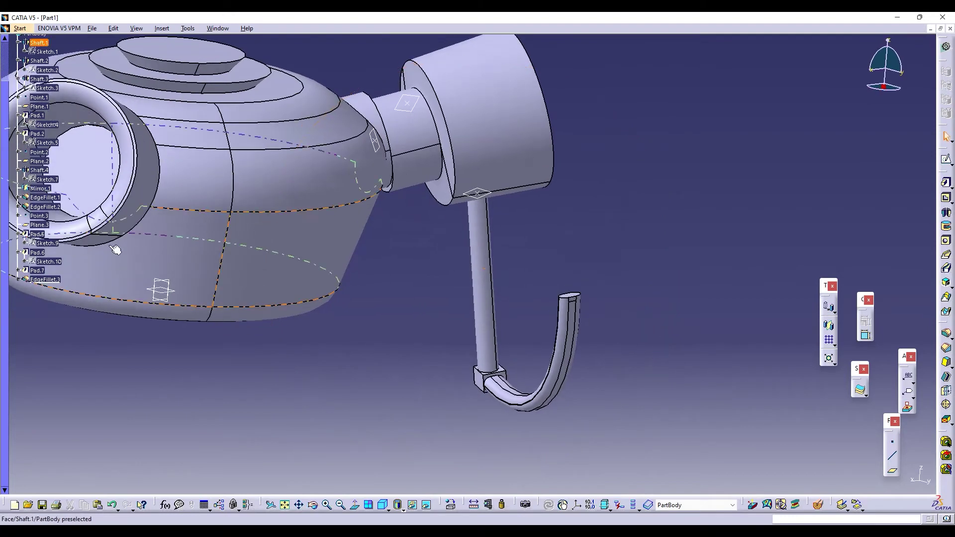
click(37, 234)
ctrl+click(39, 79)
click(113, 28)
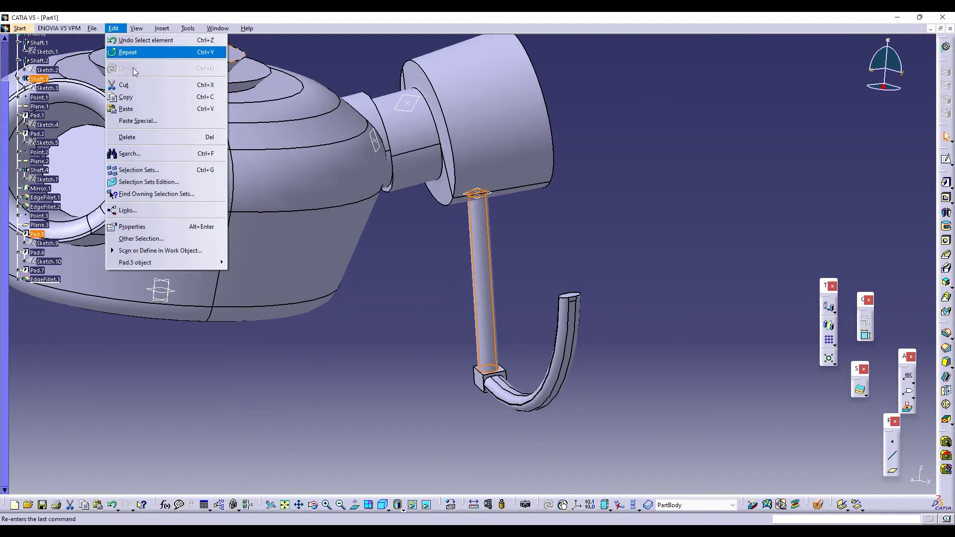
mouse_move(161, 29)
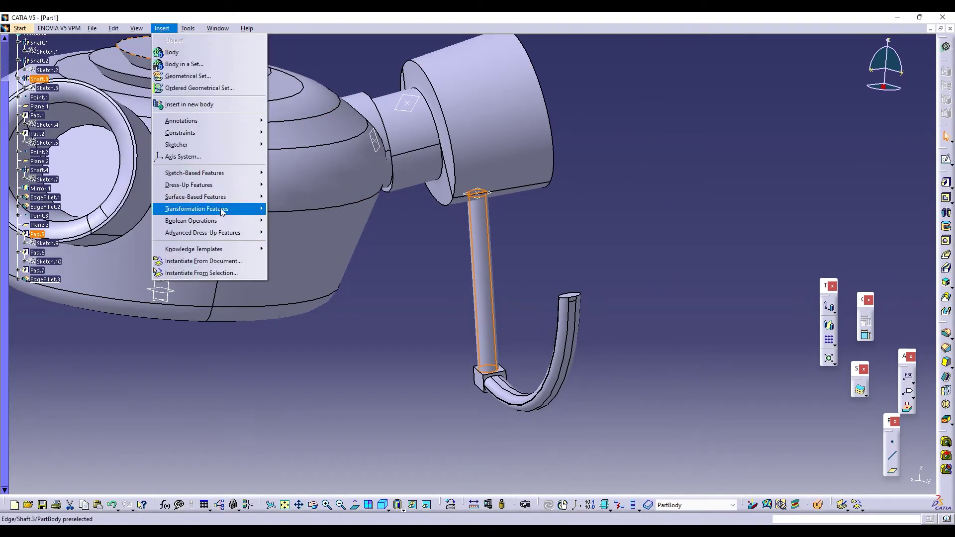
mouse_move(209, 209)
click(305, 259)
click(169, 301)
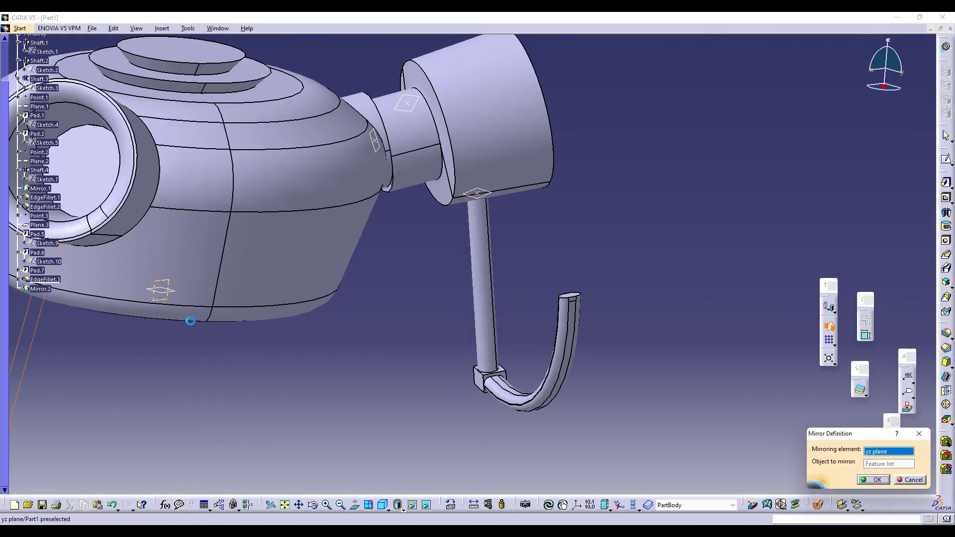
click(866, 479)
Start a sketch on the free circular end face of the mirrored rod.
middle_drag(264, 365, 484, 283)
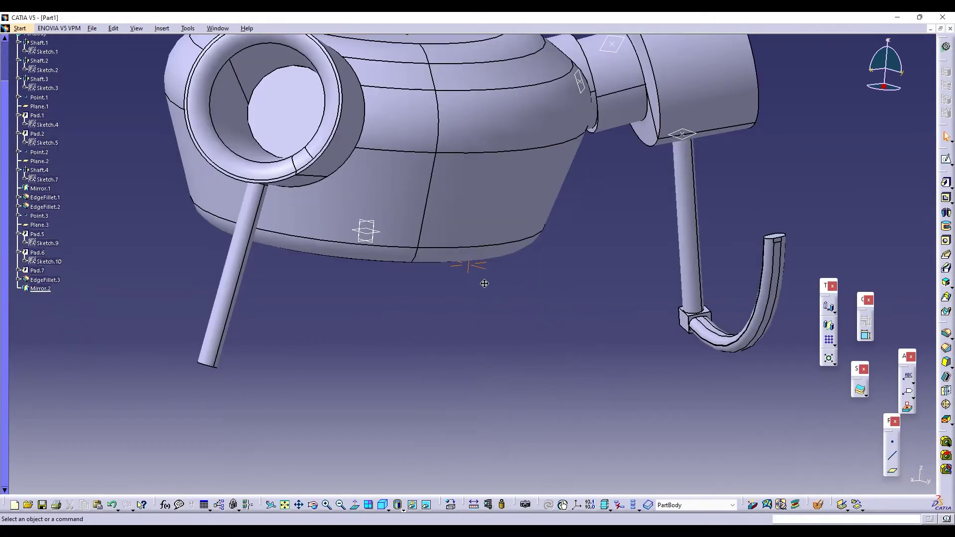
click(945, 157)
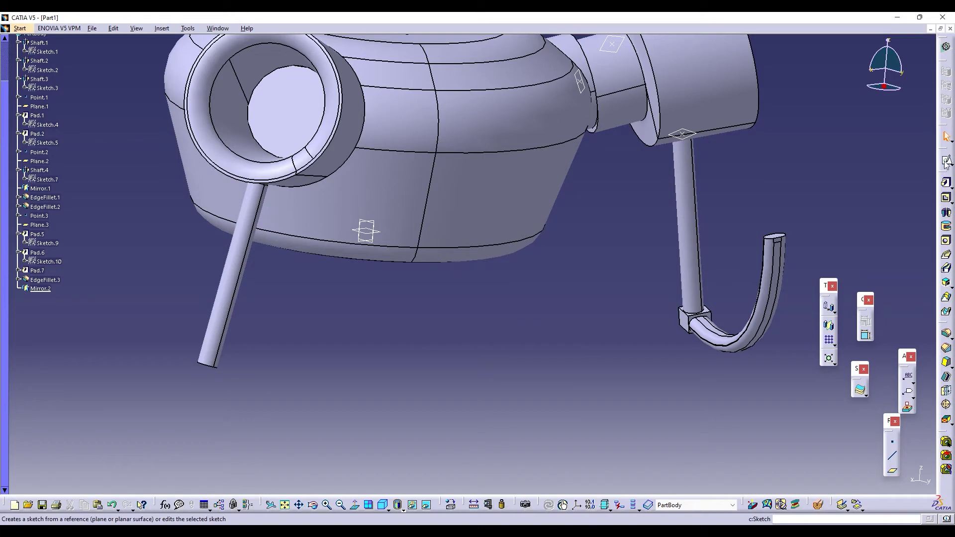
middle_drag(348, 368, 372, 324)
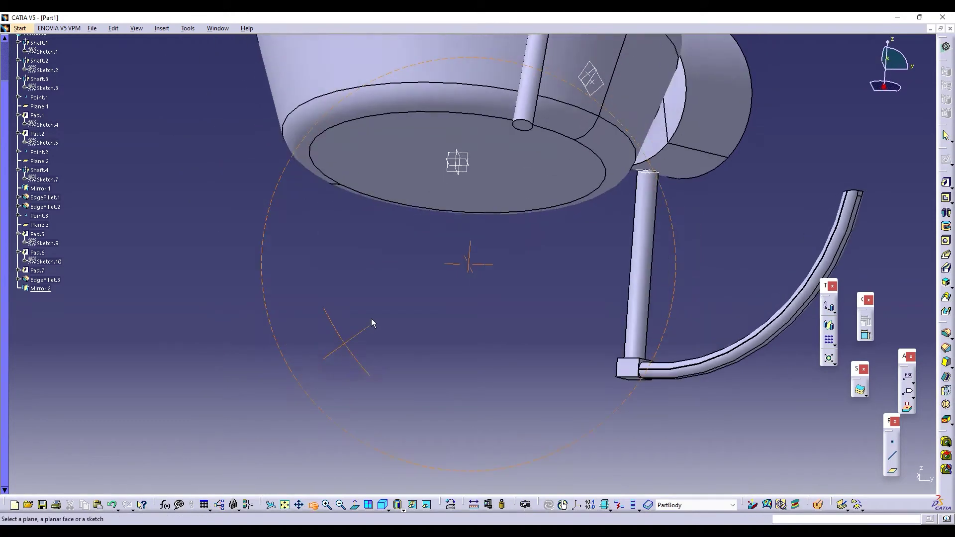
click(528, 121)
middle_drag(570, 355, 535, 370)
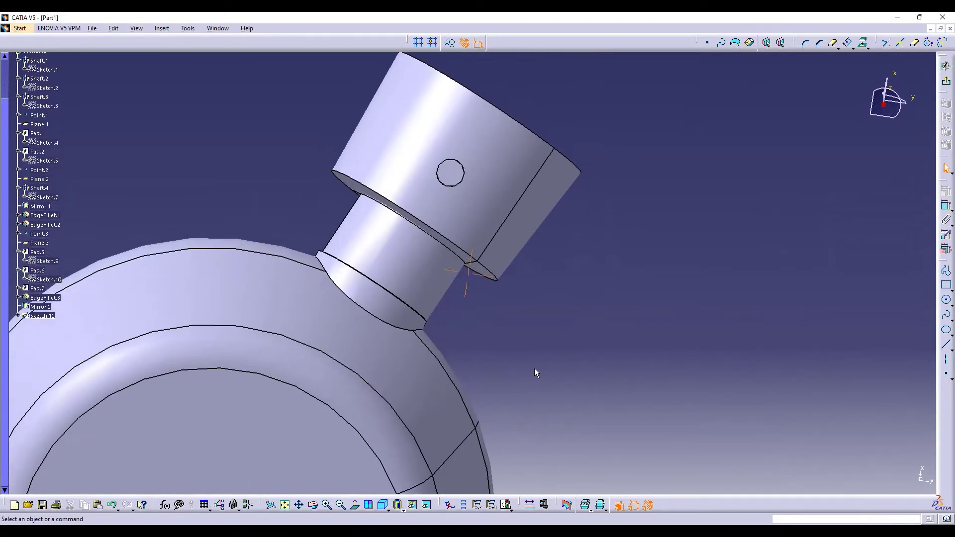
Sketch a small square around the mirrored rod's circular end and pad it 4 mm into an end block.
click(946, 285)
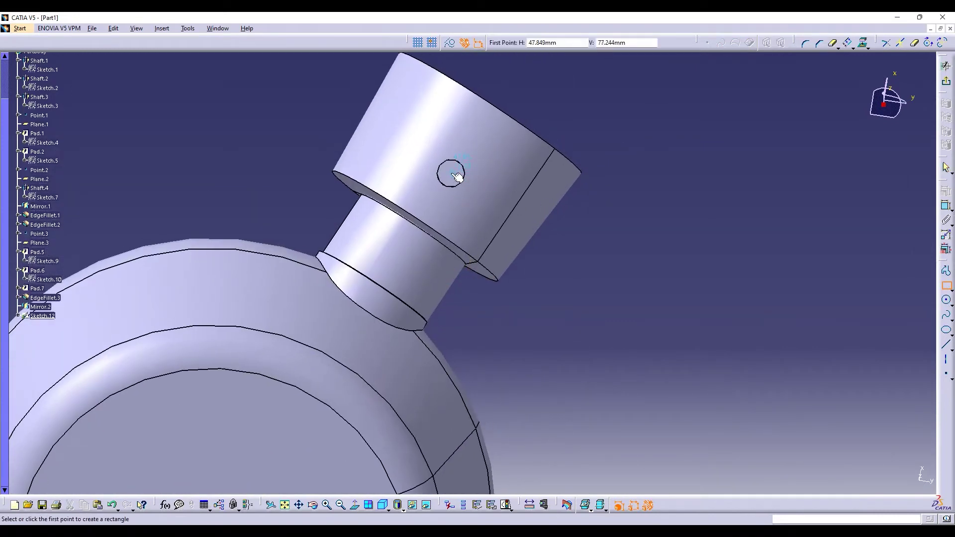
mouse_move(597, 327)
middle_down()
mouse_move(768, 59)
mouse_move(754, 22)
mouse_move(734, 105)
middle_up()
click(341, 506)
click(340, 506)
click(341, 505)
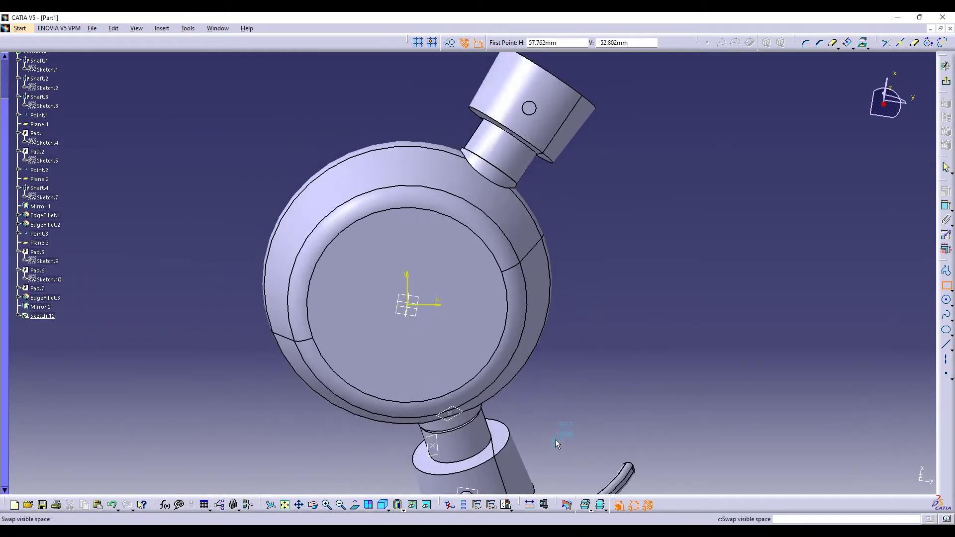
middle_drag(552, 437, 482, 285)
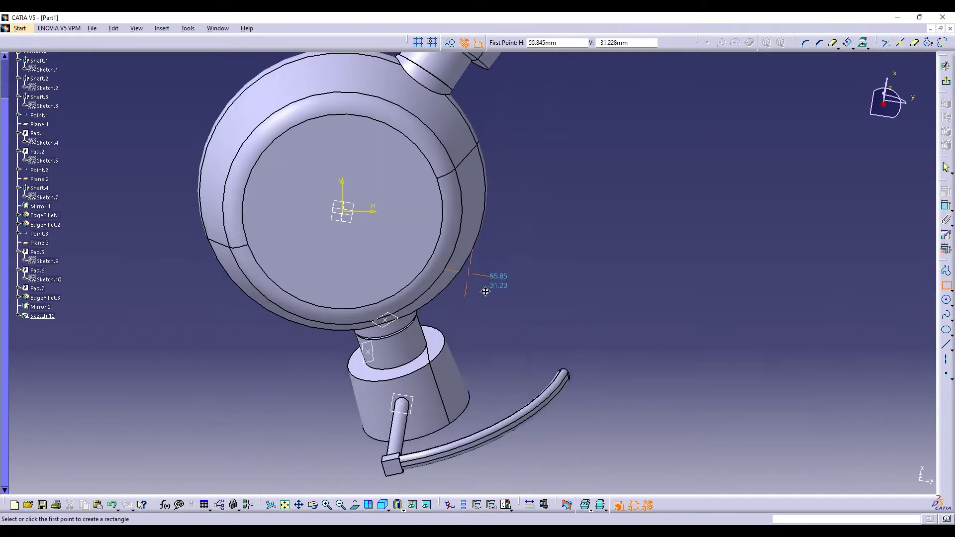
middle_drag(536, 252, 510, 419)
click(946, 271)
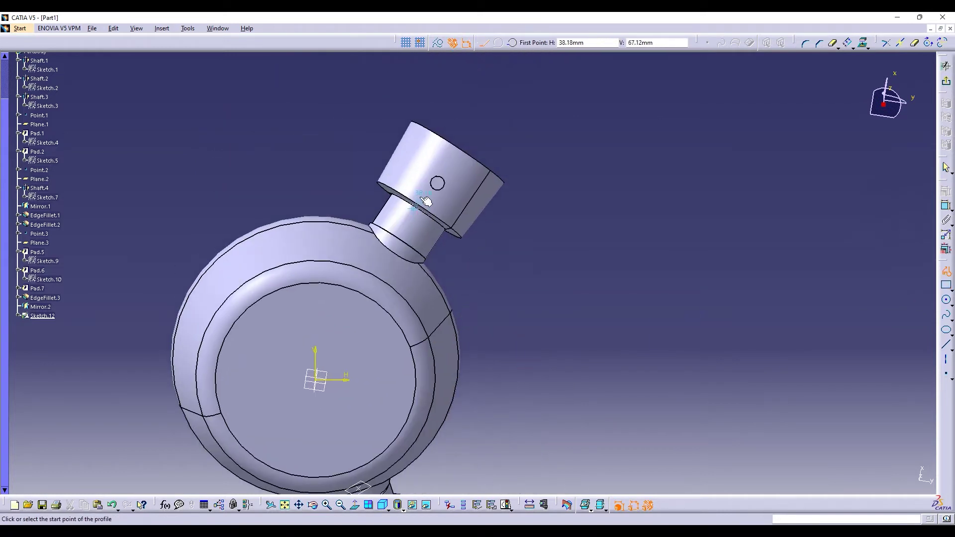
click(437, 182)
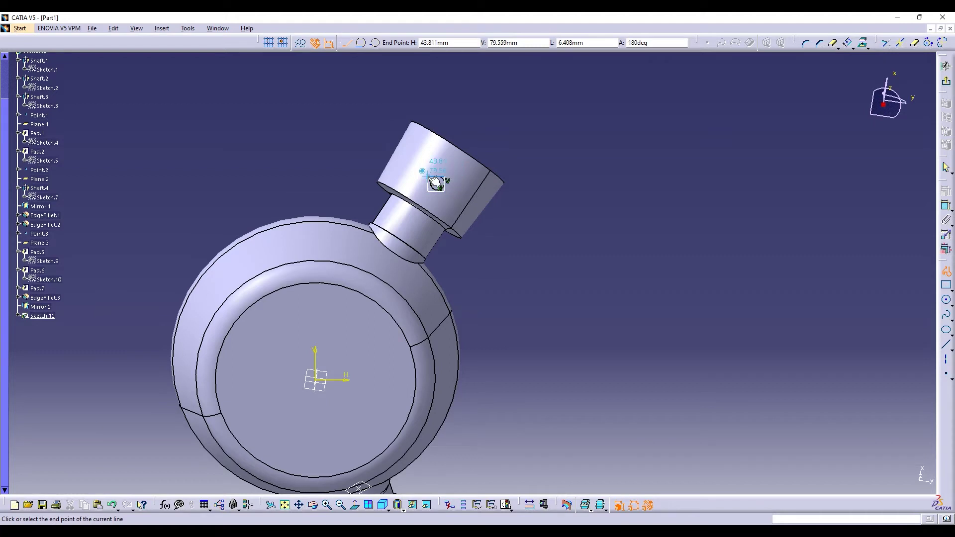
double_click(437, 183)
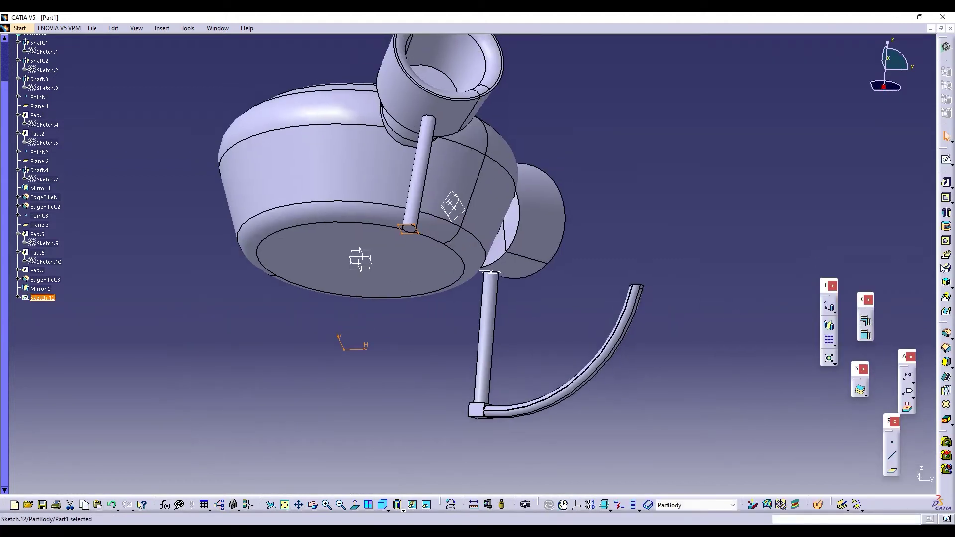
click(946, 183)
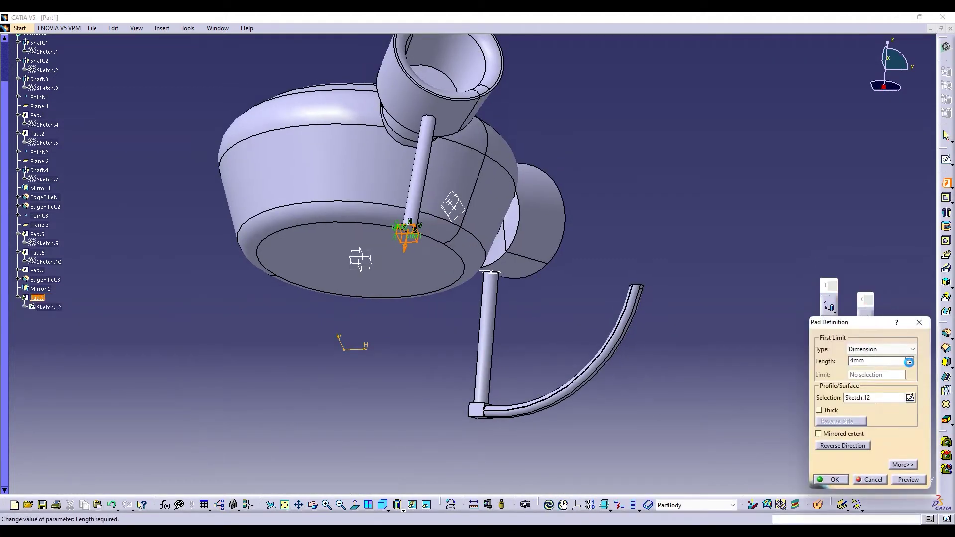
click(831, 480)
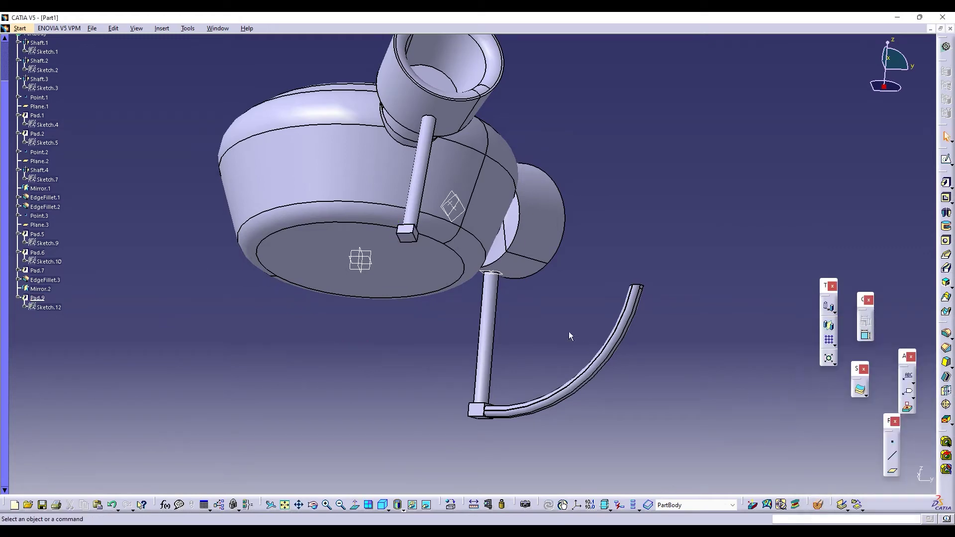
On the side face of the new end block, sketch a shallow downward-bending arc spanning about 56 mm outward from the block.
click(946, 159)
click(408, 233)
click(946, 270)
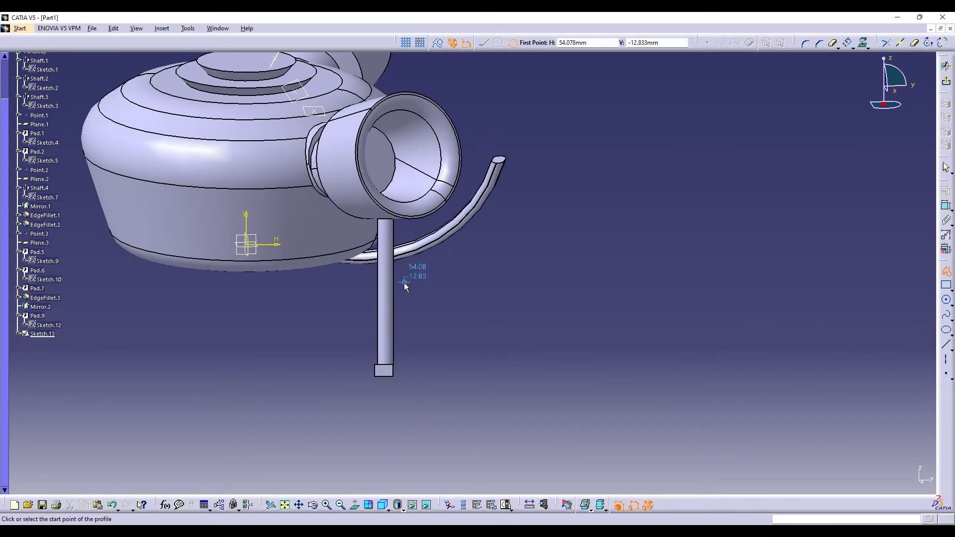
click(391, 370)
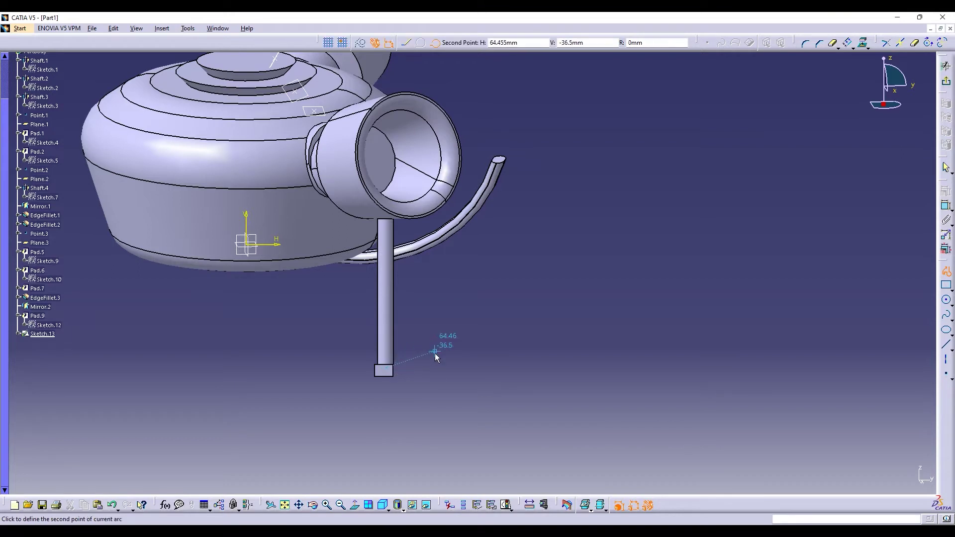
click(446, 371)
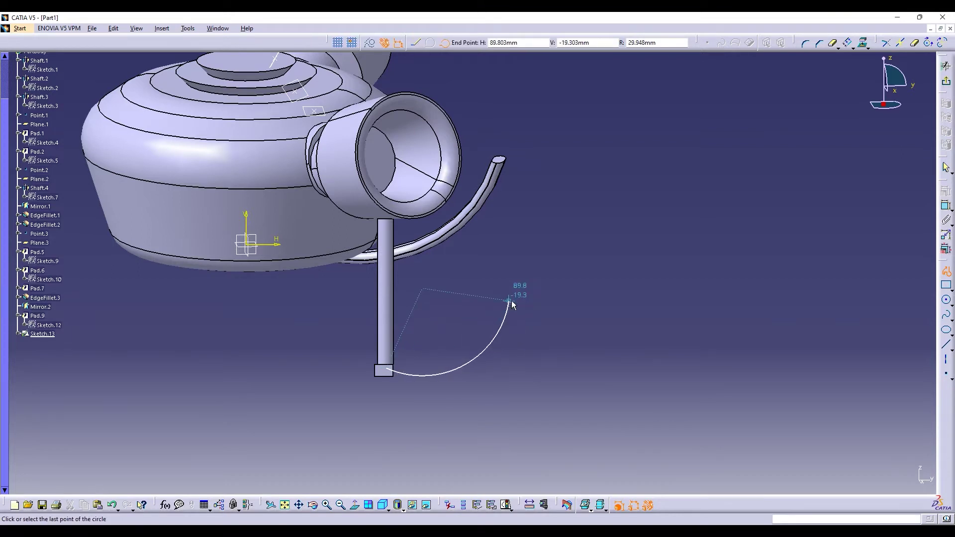
click(549, 396)
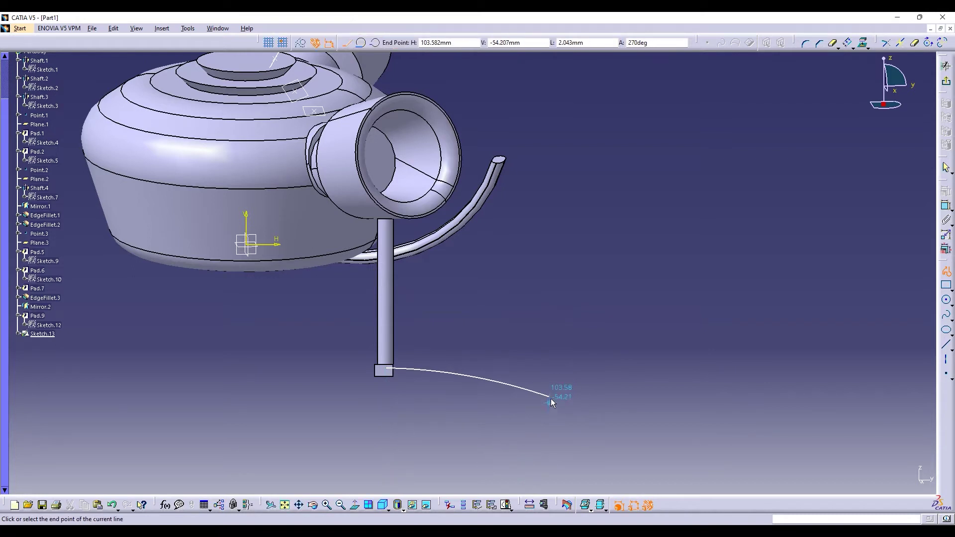
double_click(549, 398)
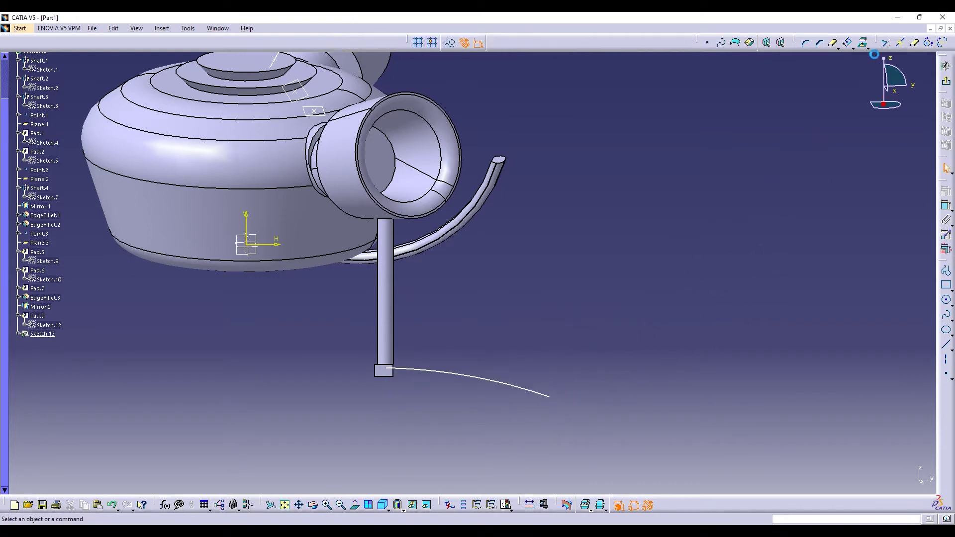
Offset the arc downward by about 2.3 mm and close the profile with a short line at each end.
click(492, 381)
click(848, 43)
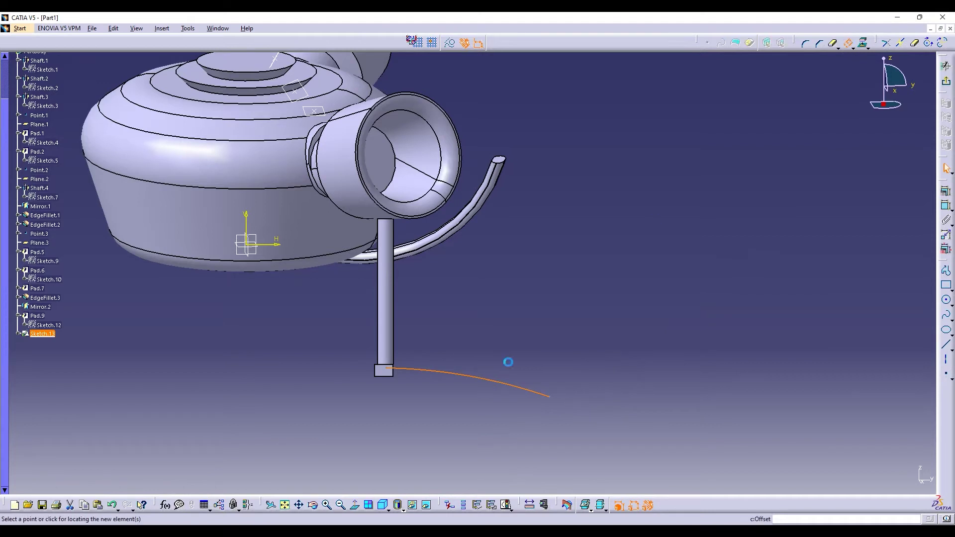
click(431, 378)
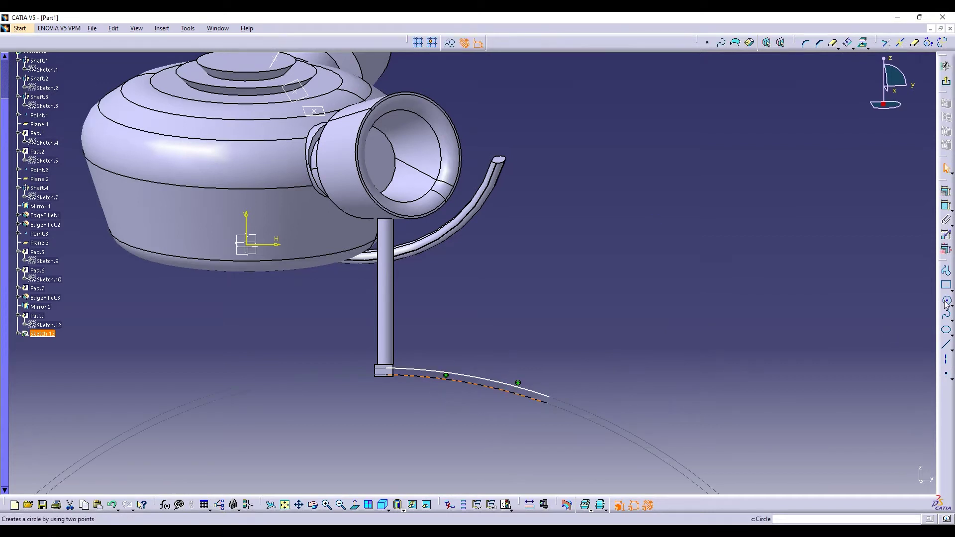
click(946, 344)
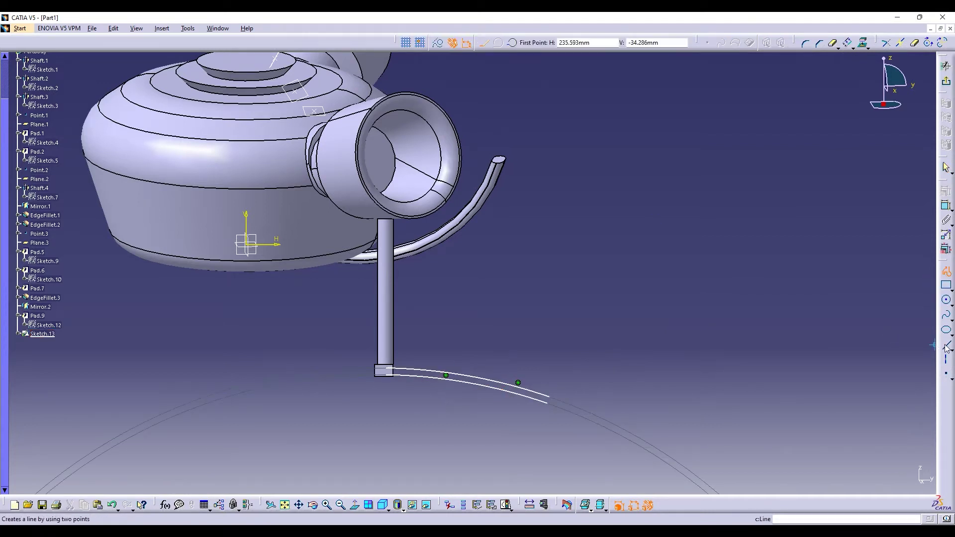
click(544, 398)
click(550, 402)
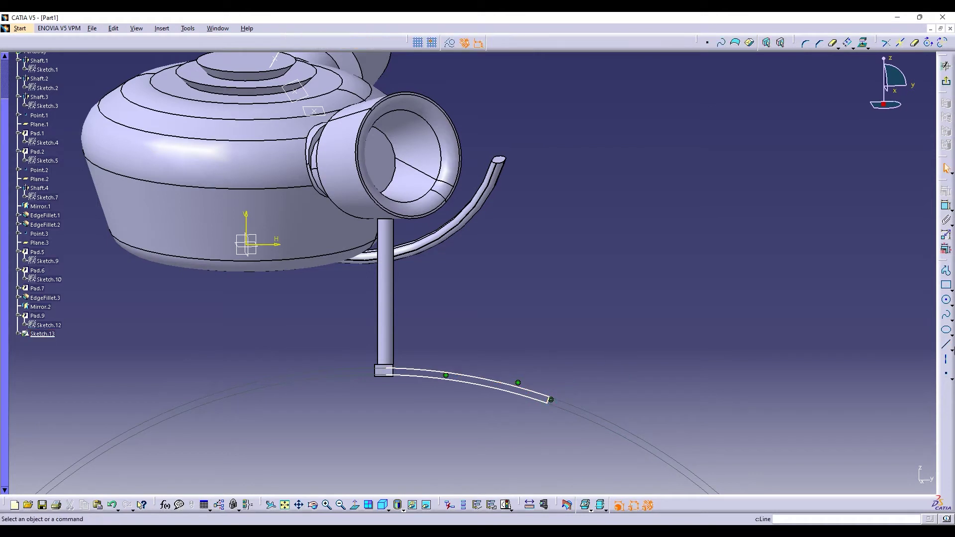
click(947, 345)
click(386, 367)
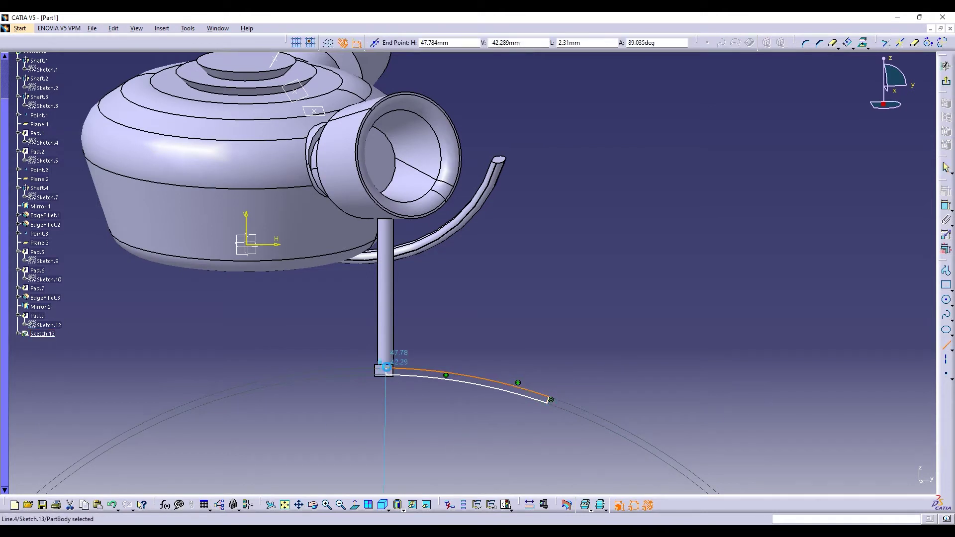
click(387, 374)
Run Sketch Analysis to check whether the arm profile is closed.
click(188, 28)
click(211, 177)
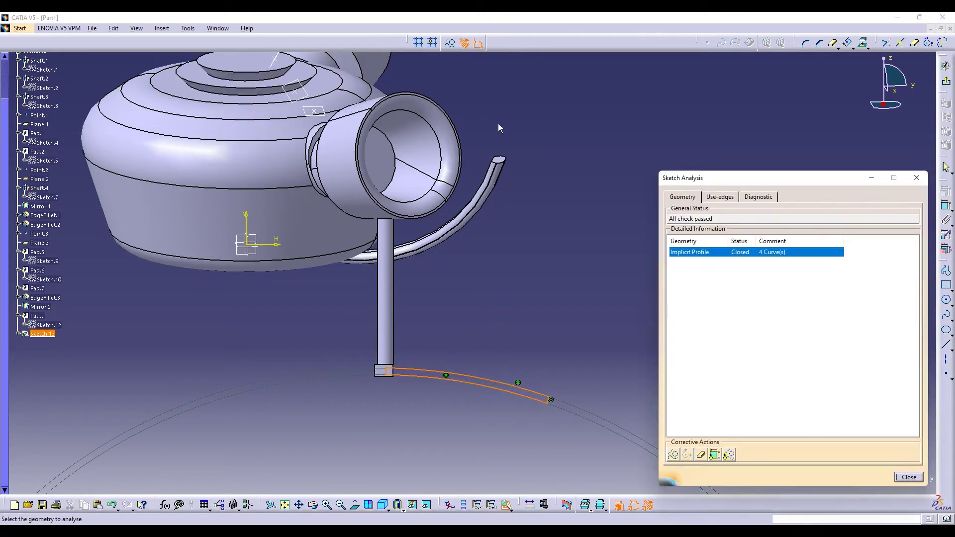
click(917, 178)
Pad the closed arm profile 4 mm in the reversed direction.
click(946, 65)
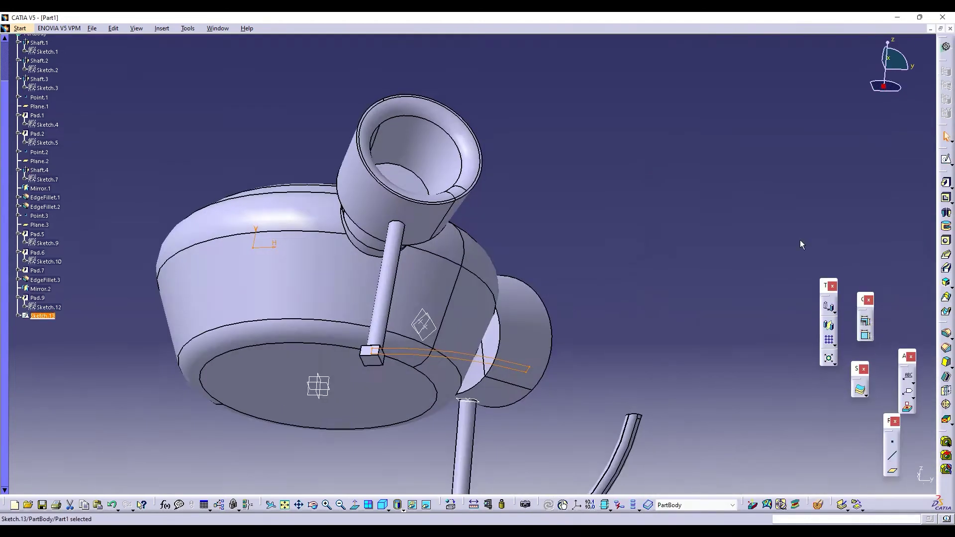
click(946, 184)
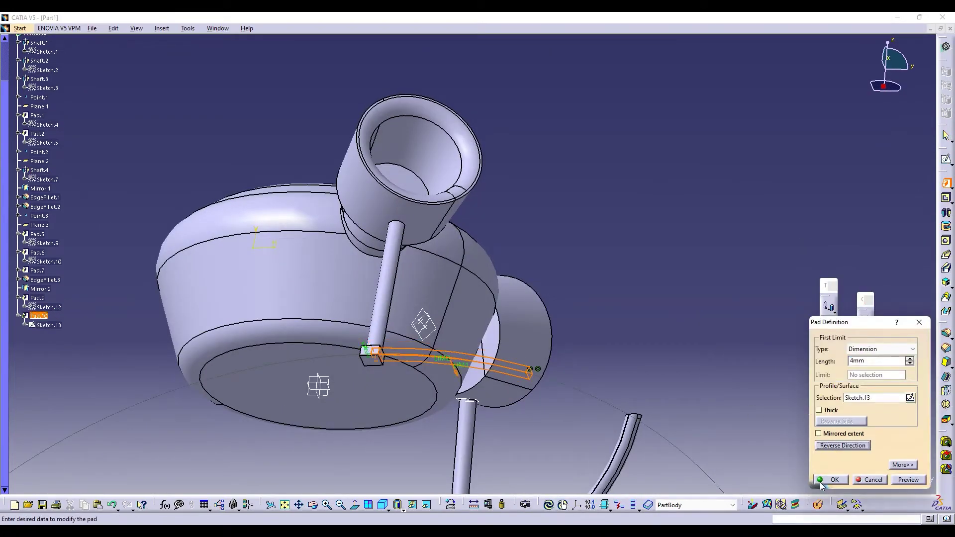
click(908, 480)
click(831, 480)
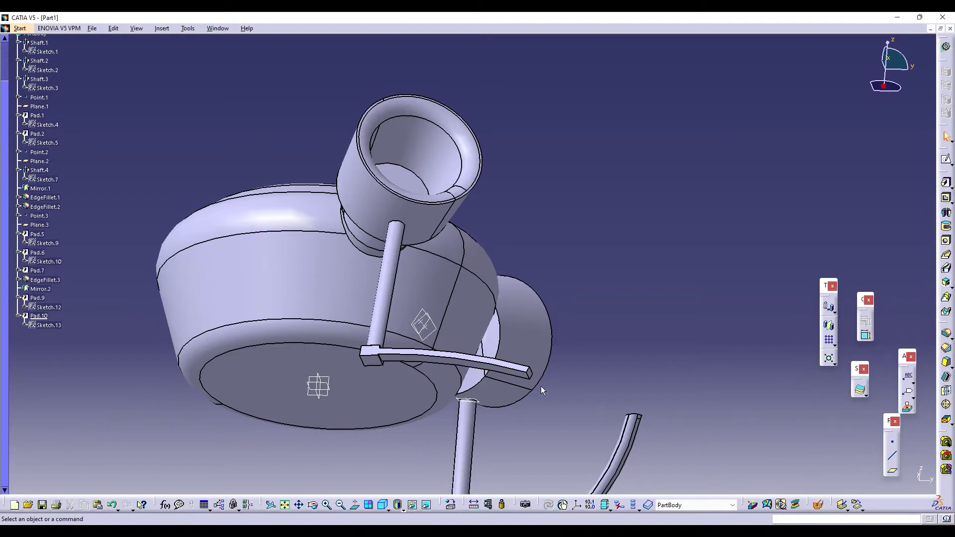
Fillet the four long edges of the new curved arm with a 2 mm radius, accepting an explicit keep edge.
click(947, 333)
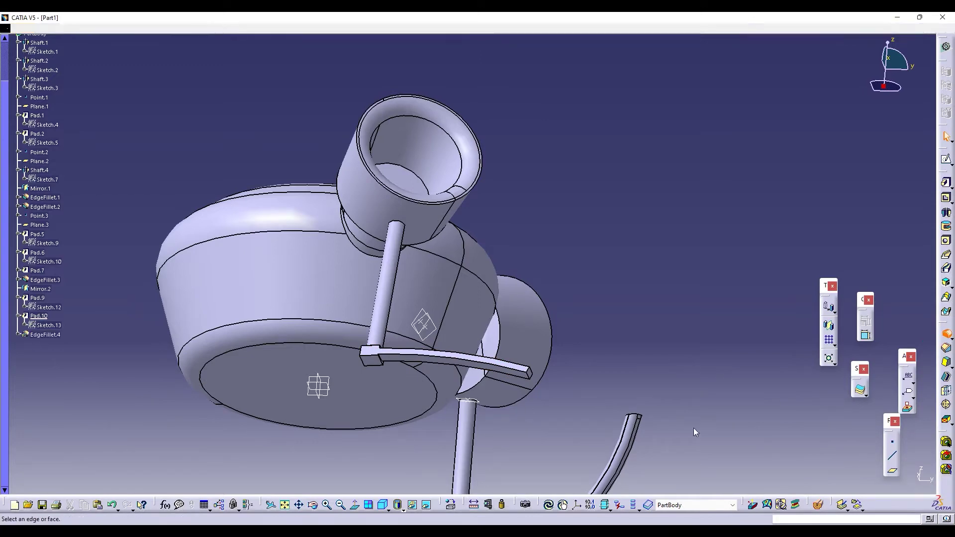
click(428, 360)
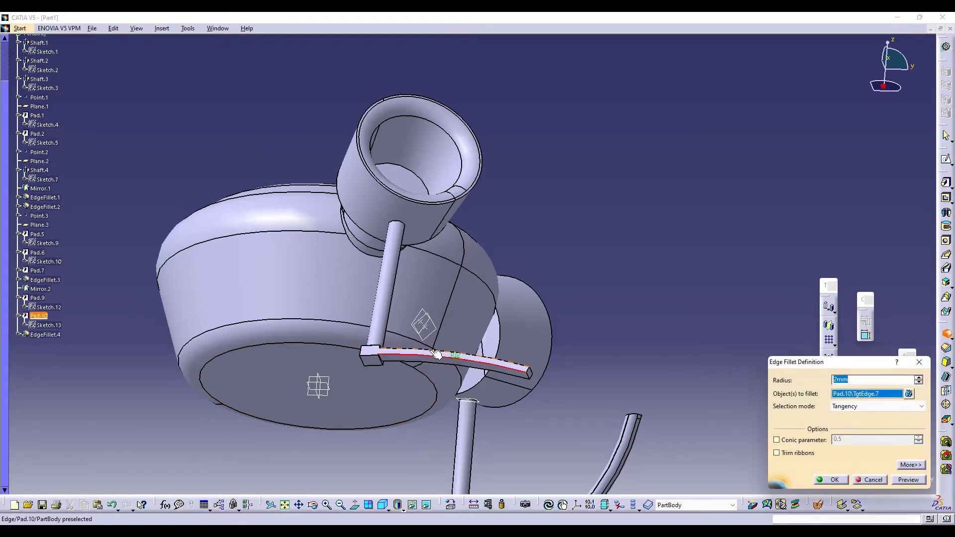
click(315, 507)
drag(423, 349, 343, 423)
click(418, 392)
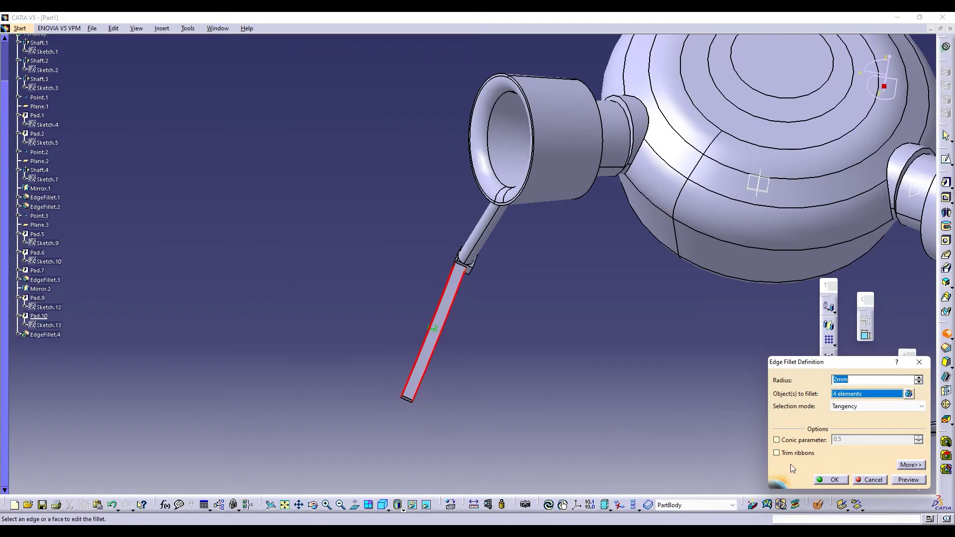
click(836, 480)
click(573, 304)
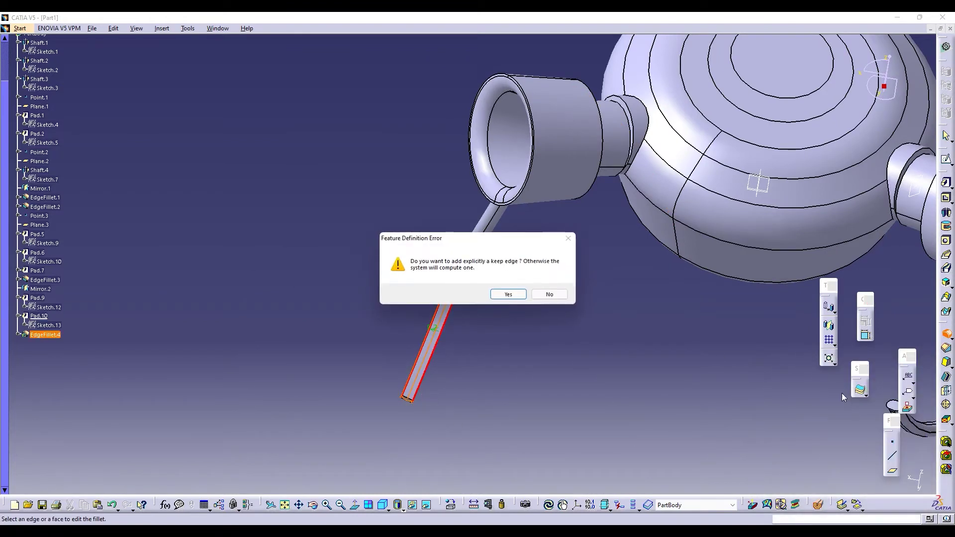
click(507, 294)
click(835, 480)
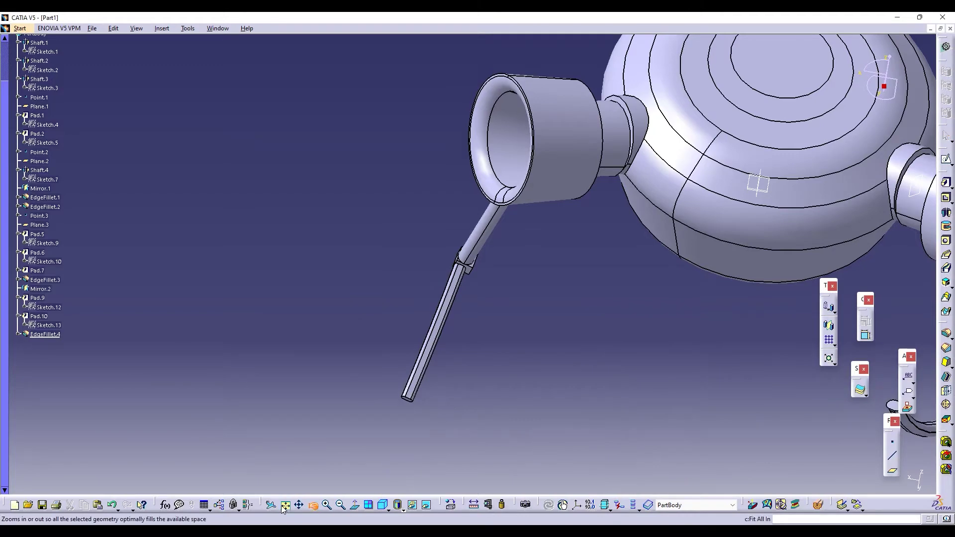
click(340, 506)
middle_drag(488, 472, 363, 456)
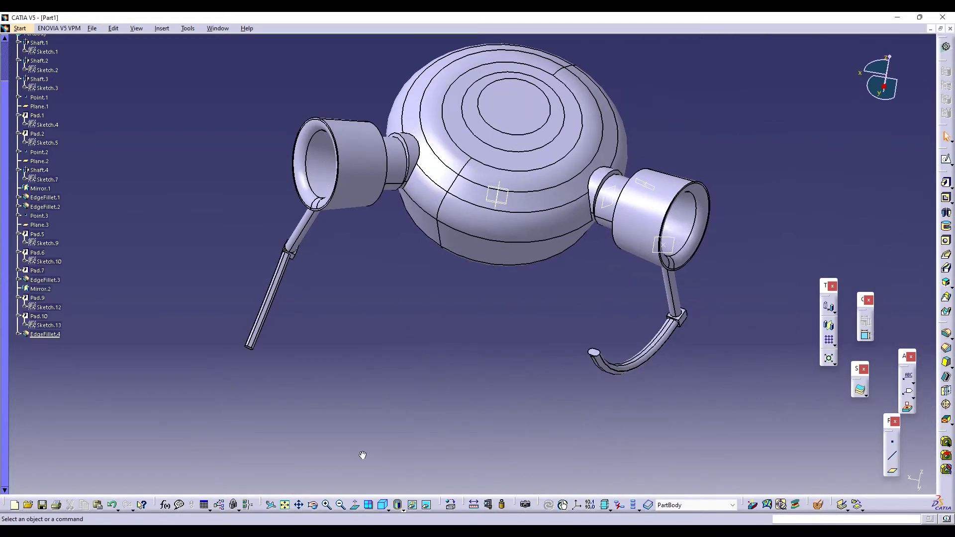
click(313, 505)
drag(460, 279, 547, 298)
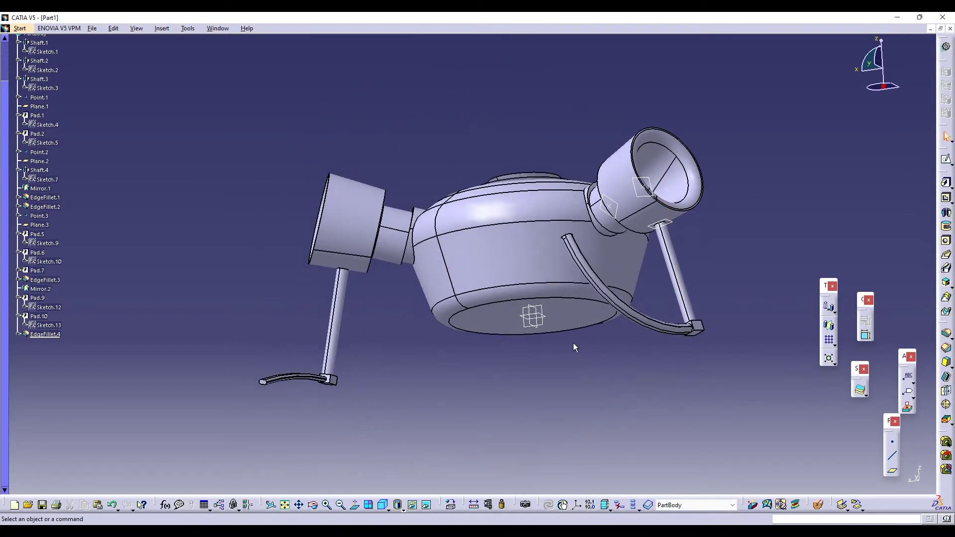
click(947, 162)
click(313, 505)
mouse_move(478, 324)
mouse_down()
mouse_move(515, 354)
mouse_move(572, 329)
mouse_up()
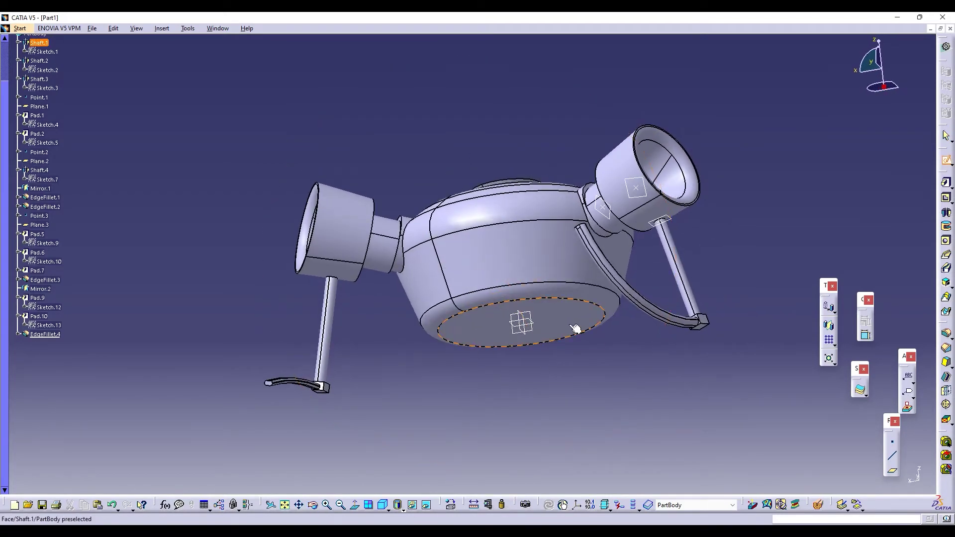
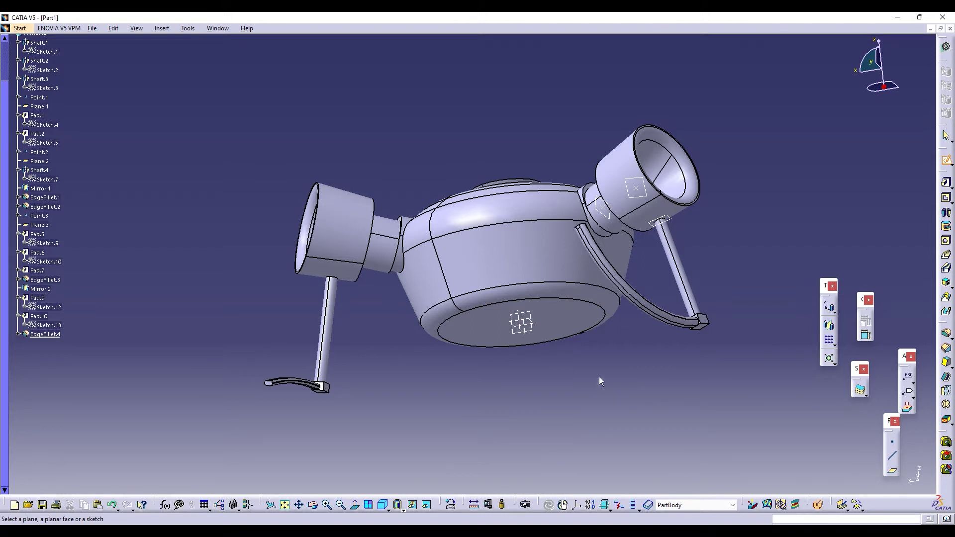
click(532, 323)
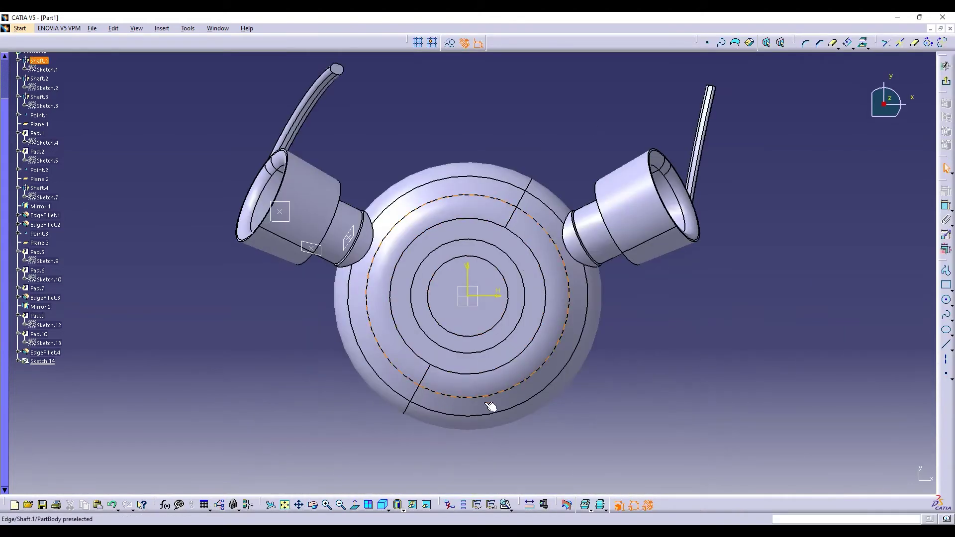
middle_drag(490, 403, 592, 153)
click(948, 81)
key(Delete)
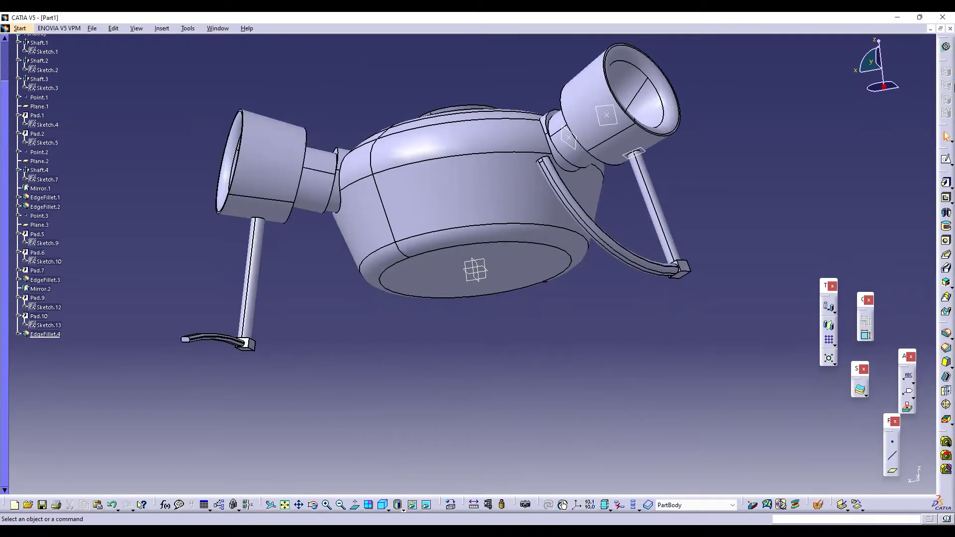
click(481, 266)
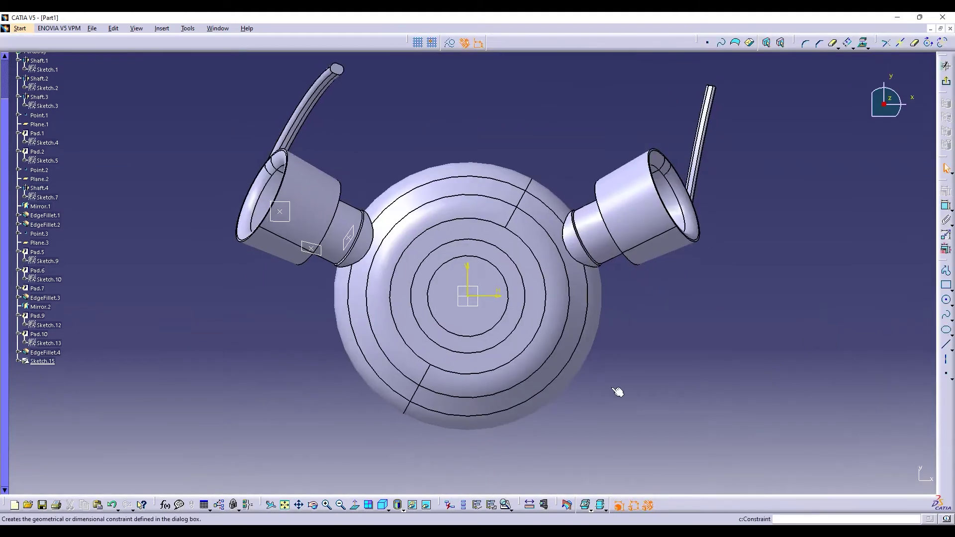
click(313, 505)
mouse_move(492, 263)
mouse_down()
mouse_move(465, 358)
mouse_move(428, 213)
mouse_move(233, 117)
mouse_move(298, 118)
mouse_up()
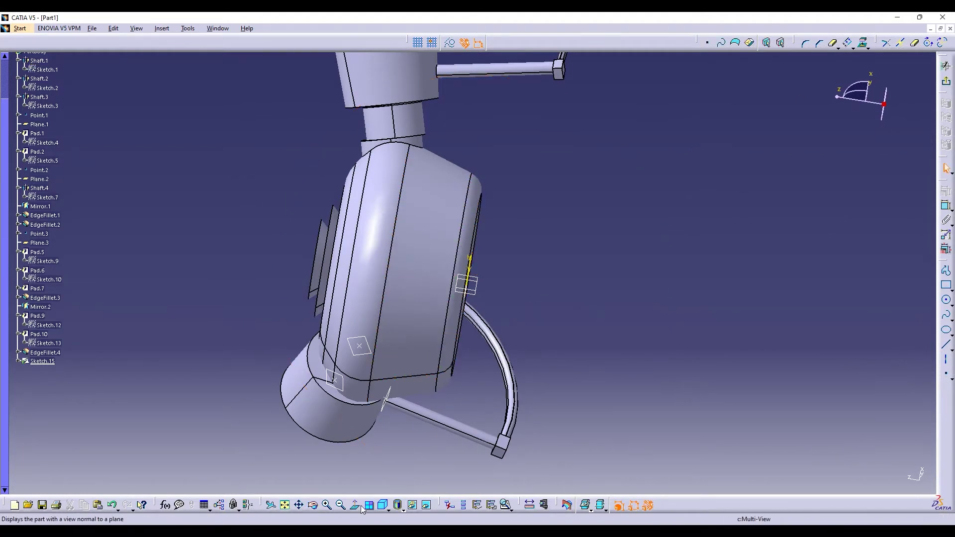
click(313, 506)
drag(415, 302, 344, 295)
click(871, 45)
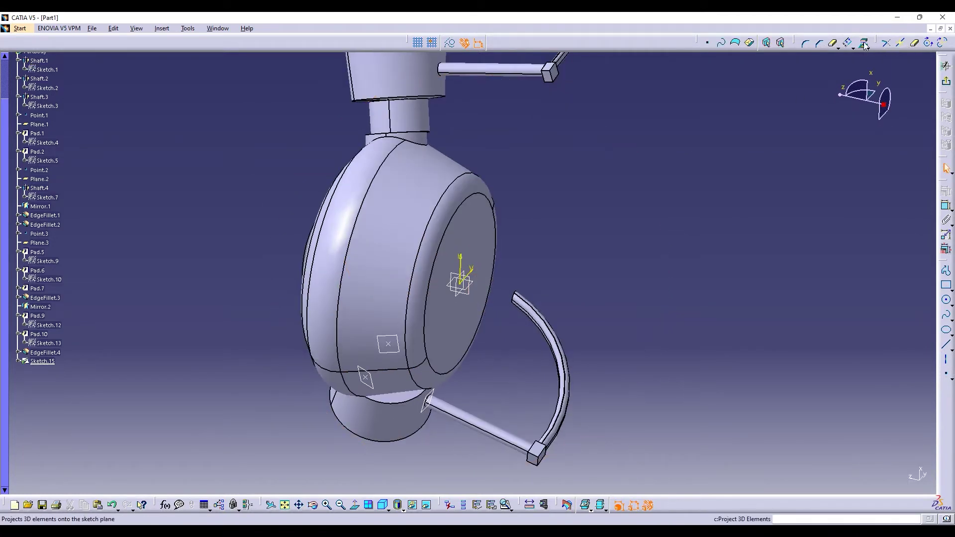
click(465, 325)
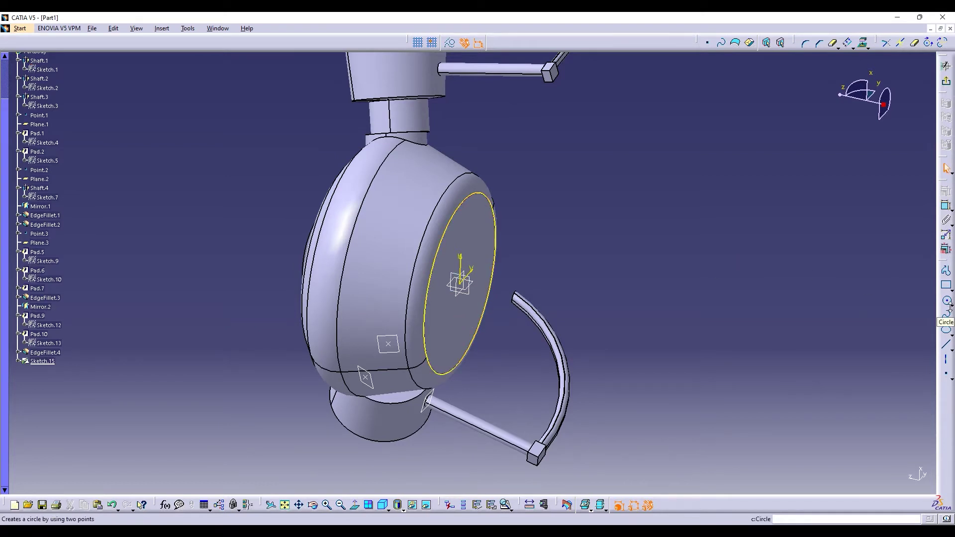
key(ctrl+z)
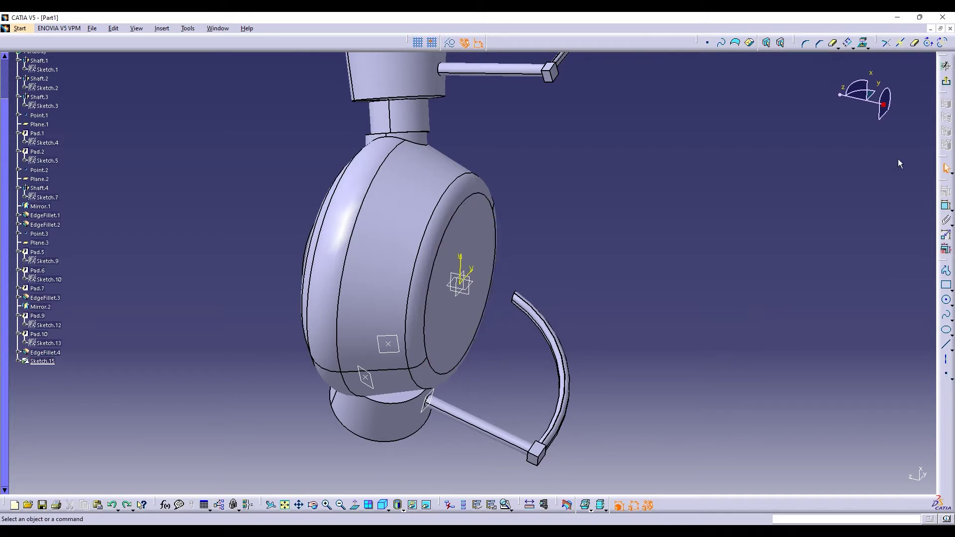
click(948, 85)
click(946, 184)
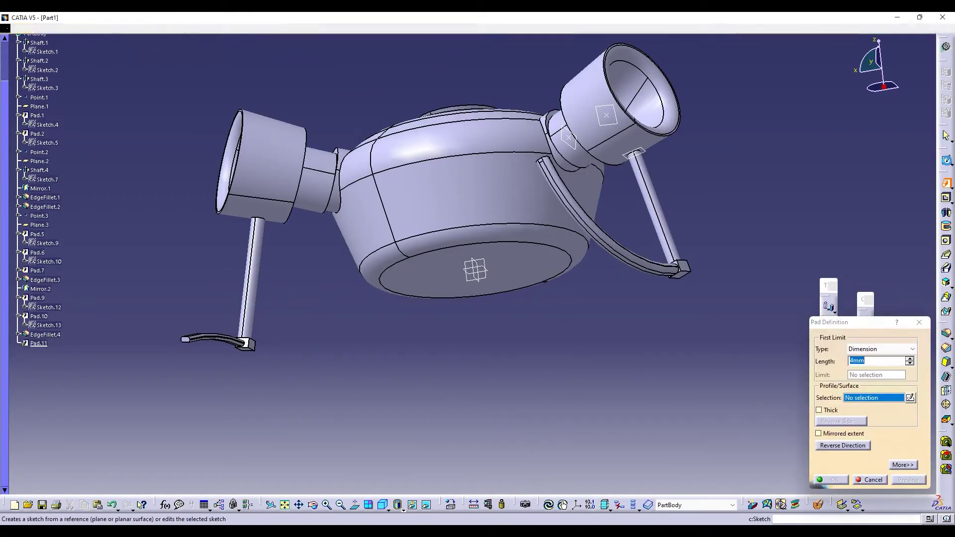
Start a sketch on the body's vertical centre plane and project the body's bottom edge into it.
click(947, 160)
click(486, 279)
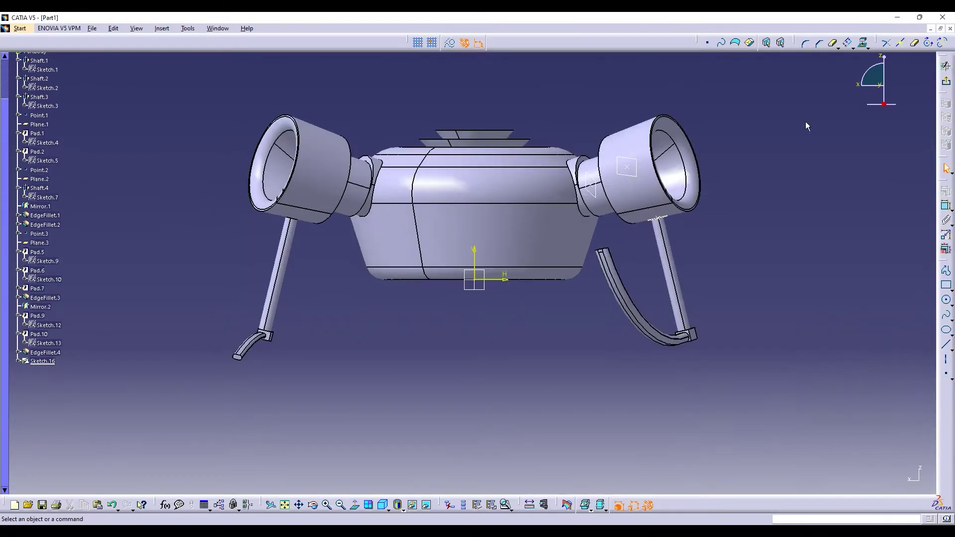
click(863, 42)
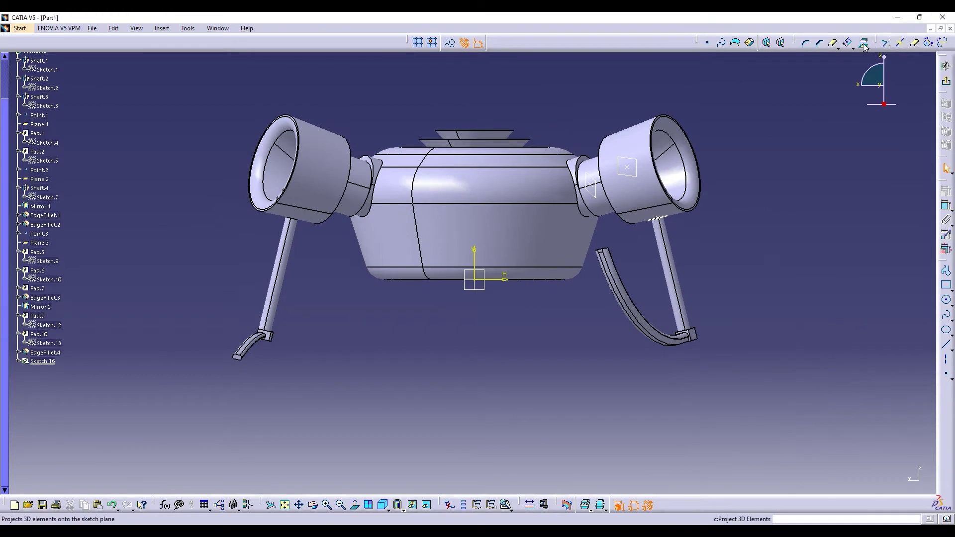
click(541, 281)
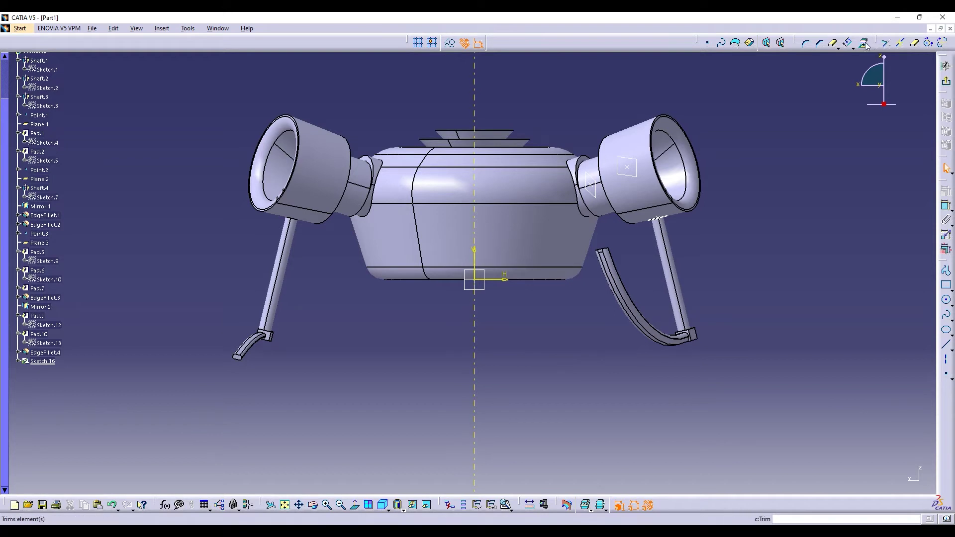
click(546, 280)
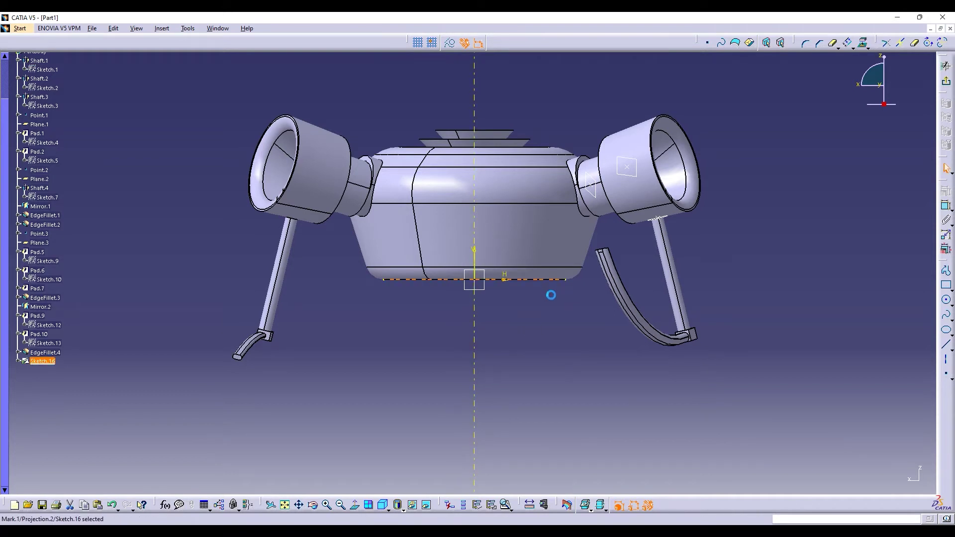
click(551, 295)
Start a profile on the vertical axis below the body with a base about 39 mm long, a slanted outer step and a 15 mm inward ledge.
middle_drag(662, 401, 678, 346)
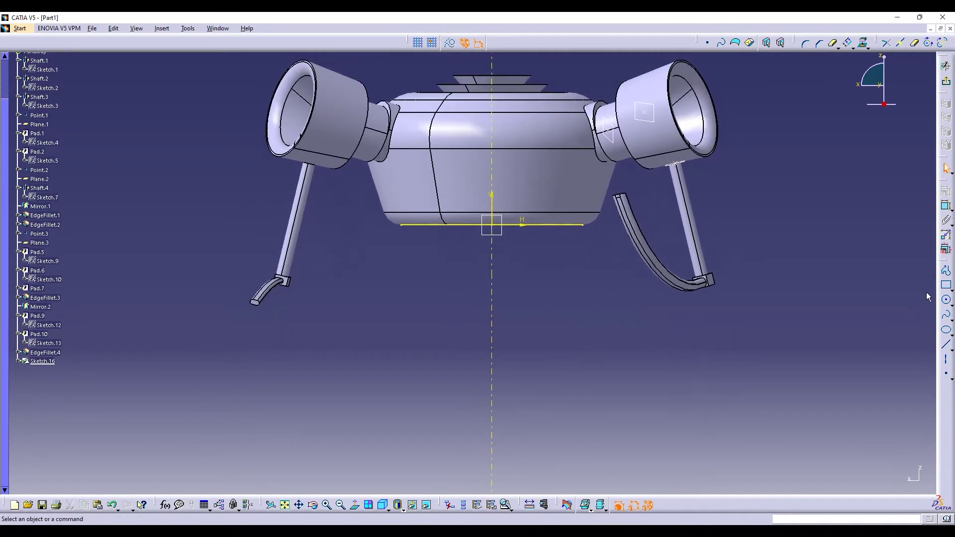
click(946, 271)
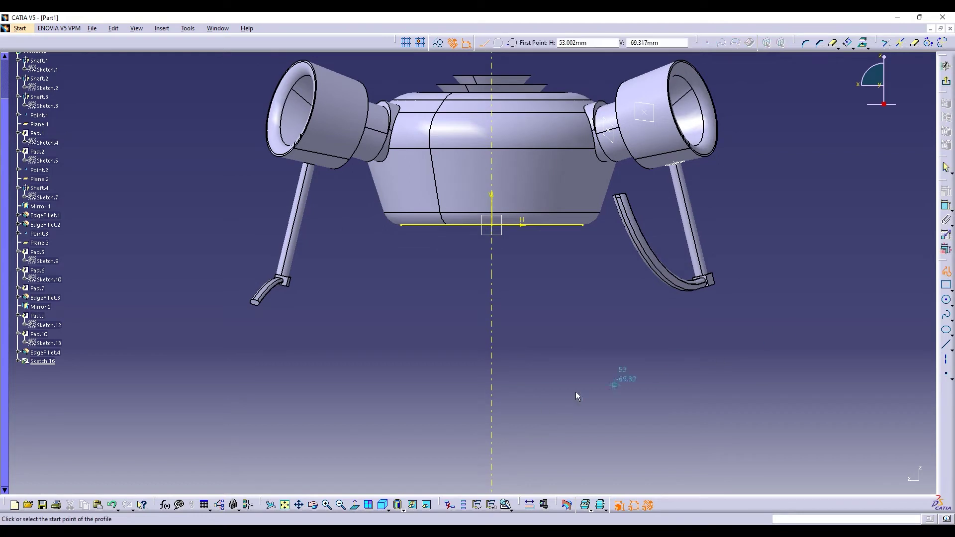
click(495, 397)
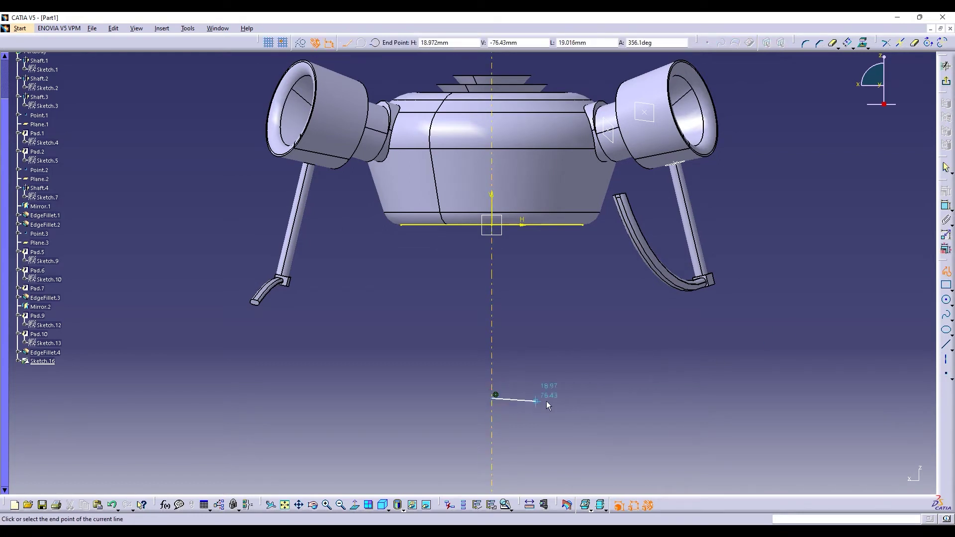
click(583, 398)
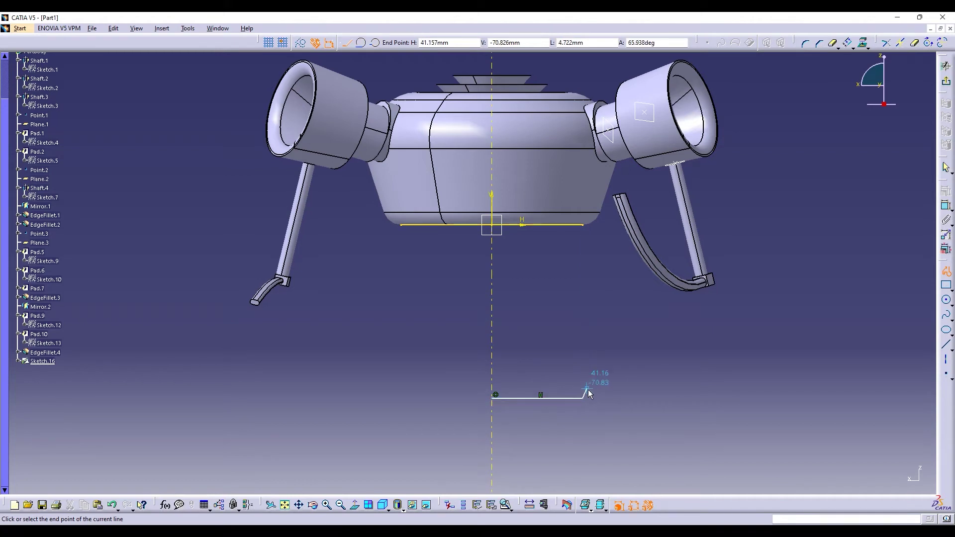
click(589, 391)
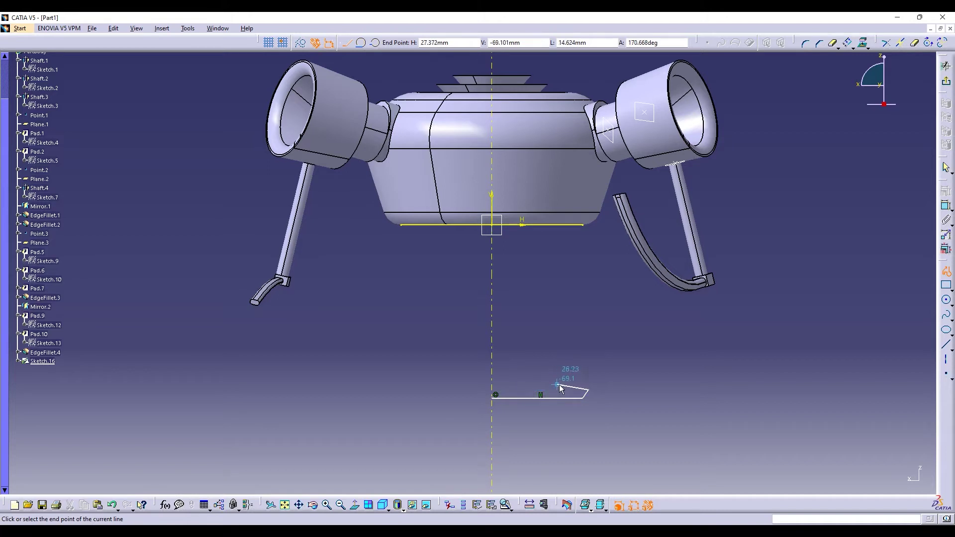
click(585, 381)
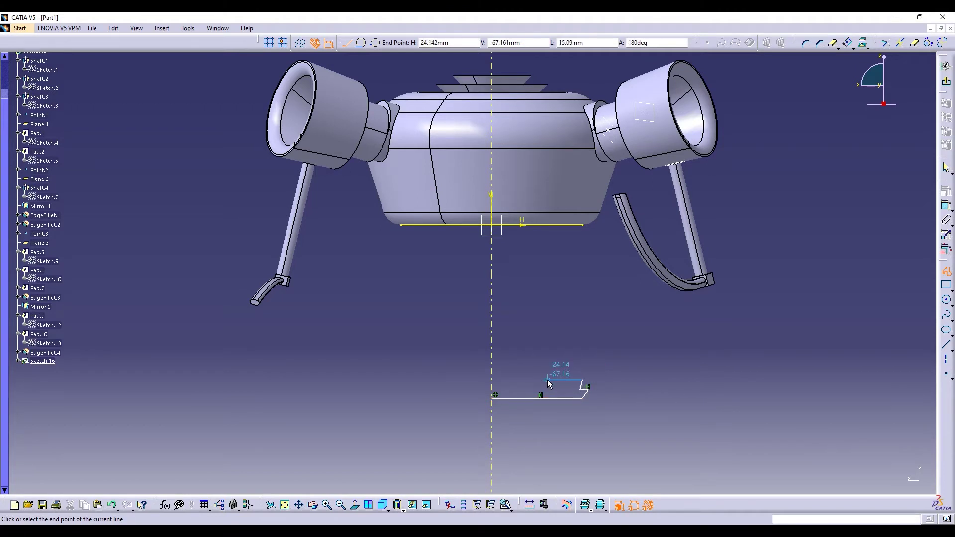
click(548, 381)
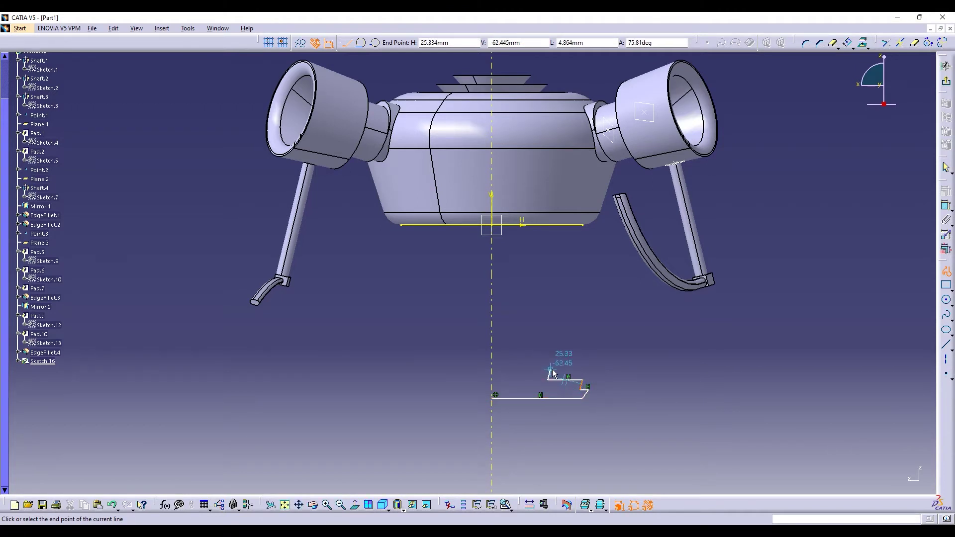
Continue the profile upward in small slanted steps narrowing towards the axis, and add a fin's lower edge about 17 mm outward with a 4 mm slanted end.
click(551, 371)
click(544, 369)
click(543, 359)
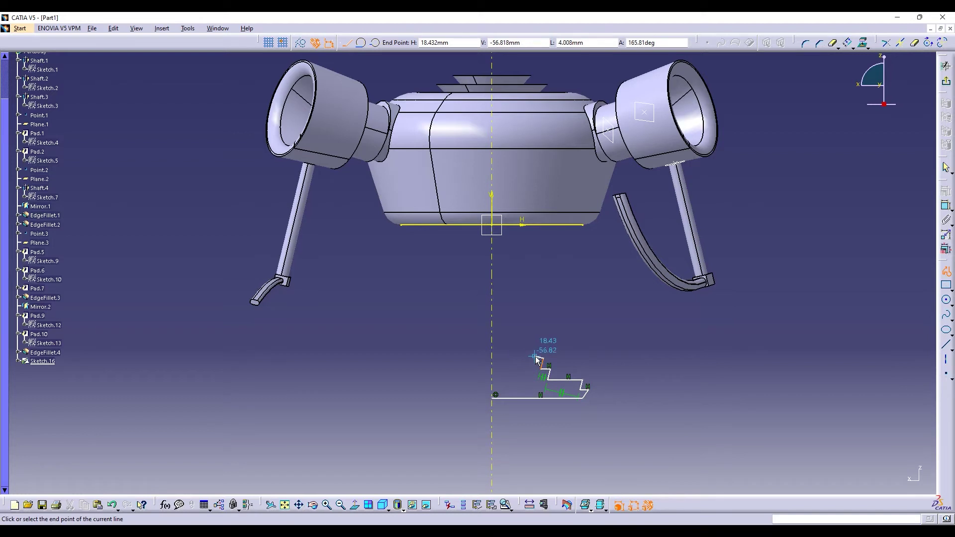
click(535, 359)
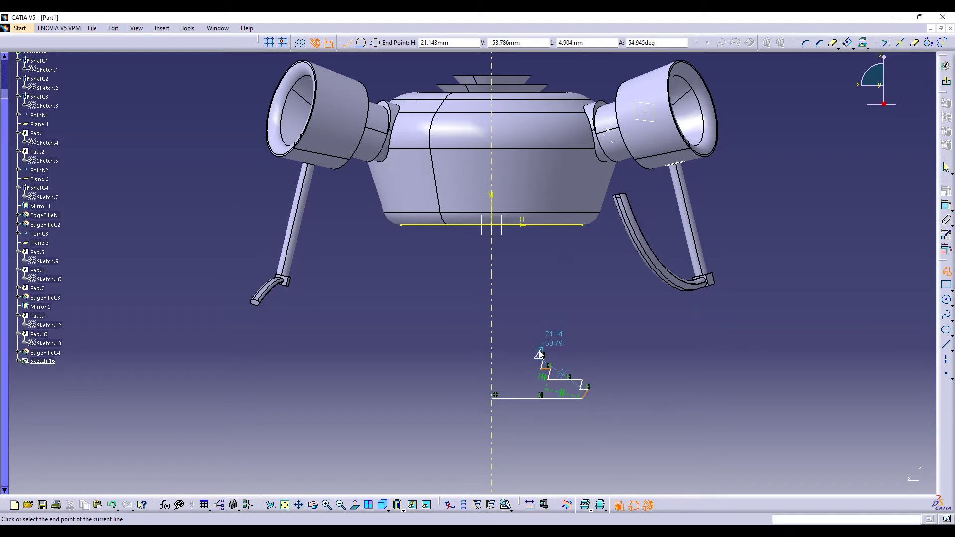
click(536, 356)
click(573, 349)
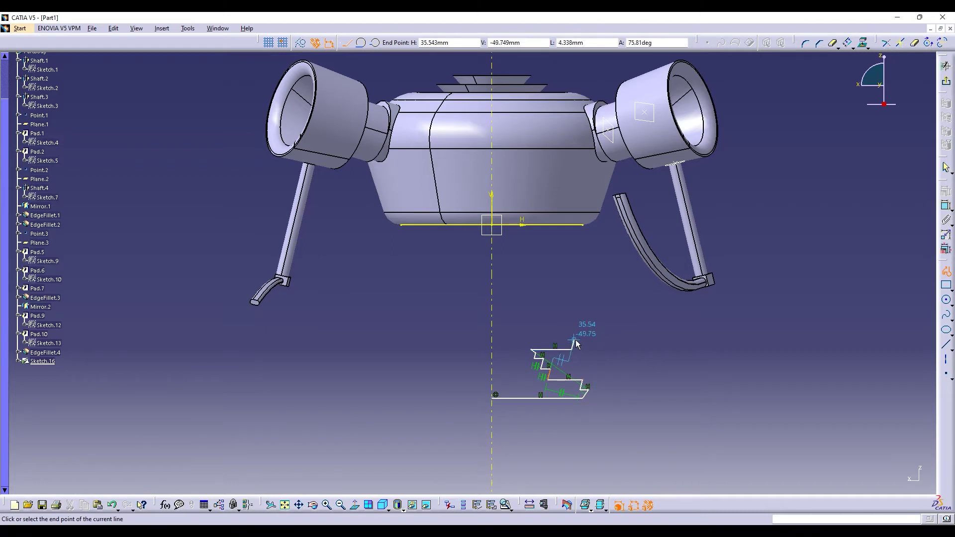
click(574, 340)
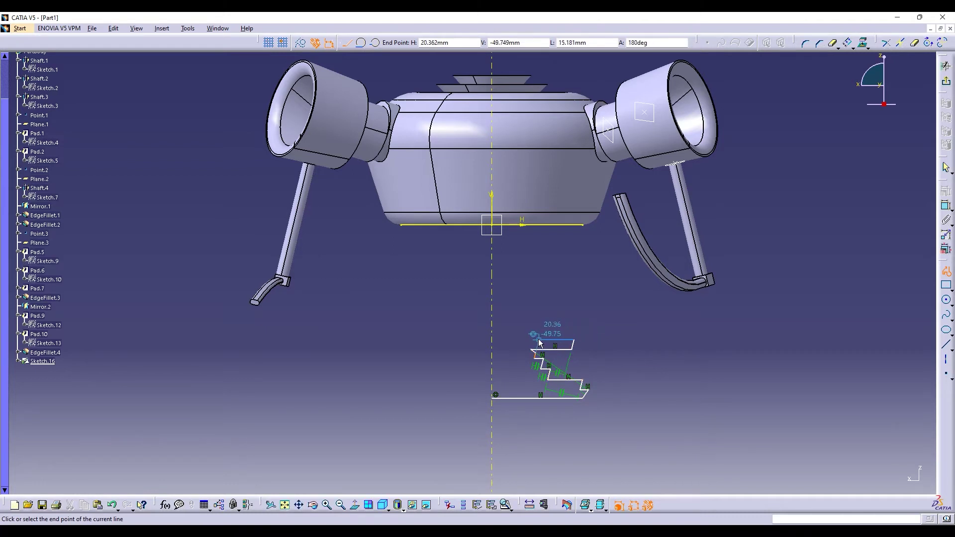
click(539, 340)
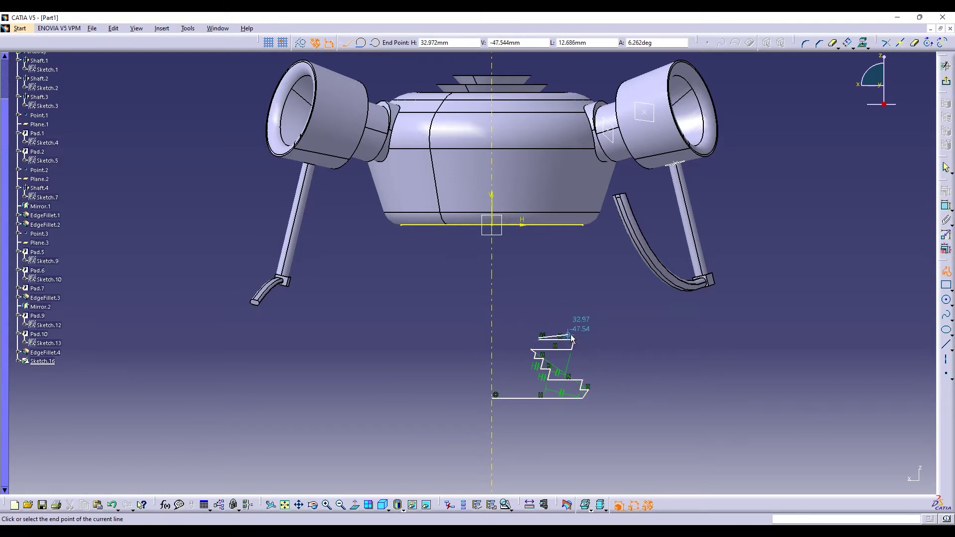
key(Escape)
key(Escape)
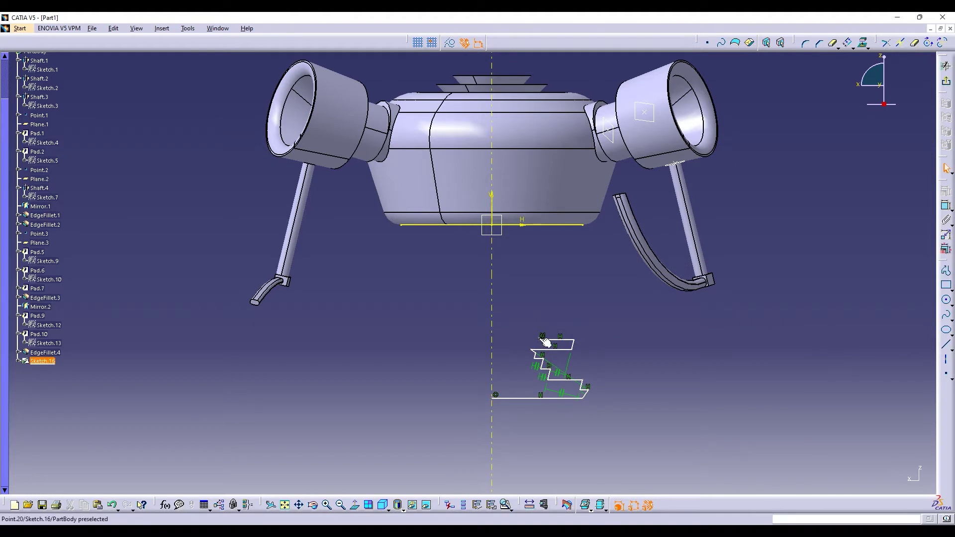
key(Delete)
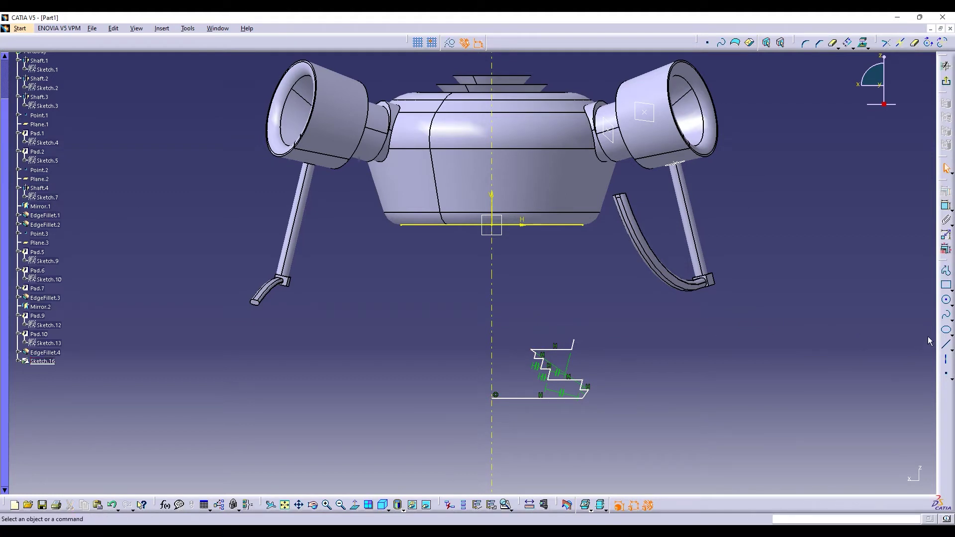
Resume the profile at the fin's slanted end, close the fin back to about 18 mm from the axis, and add a second fin with a slanted tip.
click(946, 270)
click(572, 341)
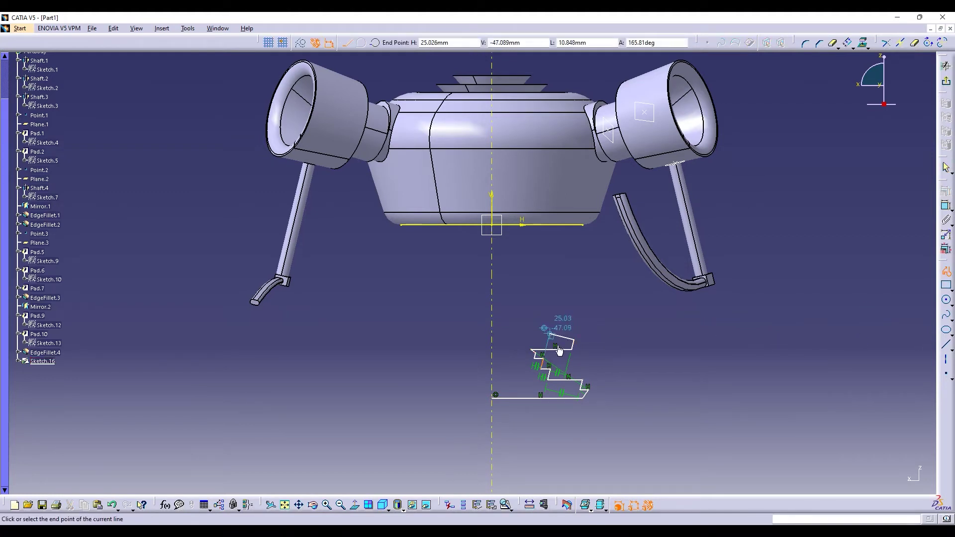
click(535, 333)
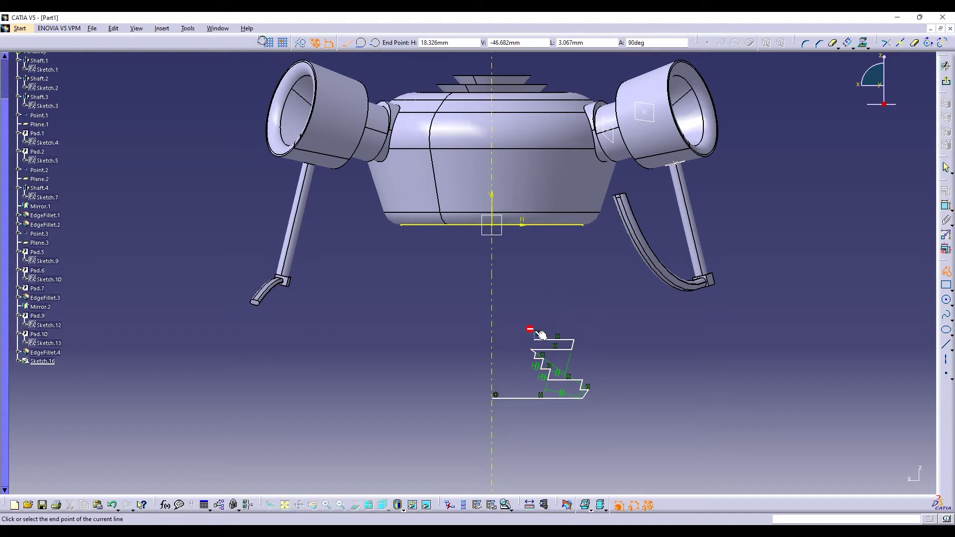
click(573, 333)
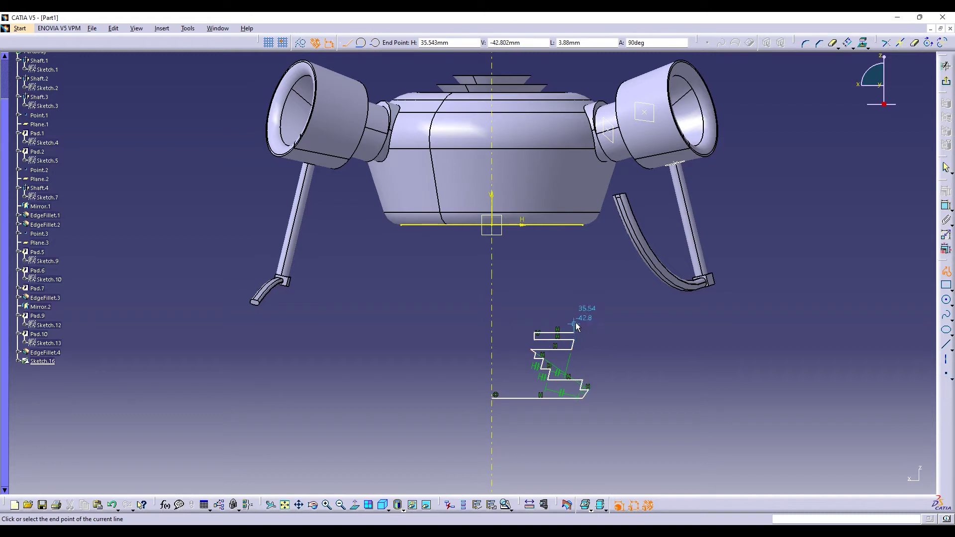
click(580, 322)
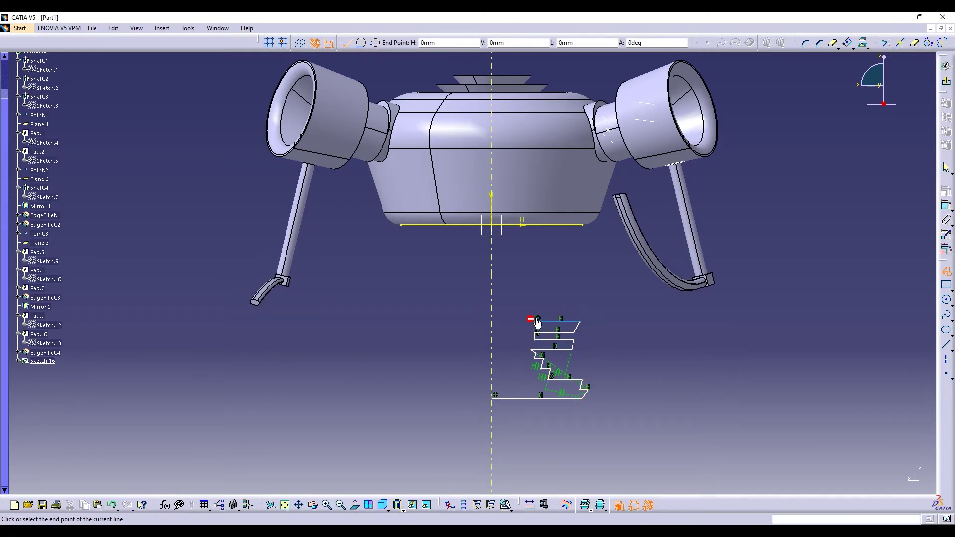
click(535, 323)
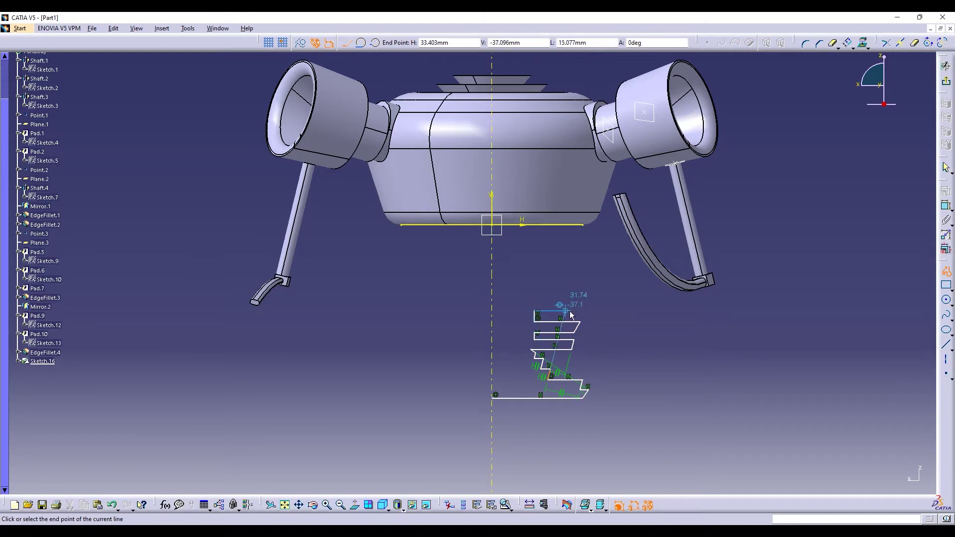
Add two more stacked fins above, each about 17 mm along the lower edge and 20 mm along the upper, with slanted tips.
click(535, 310)
click(575, 310)
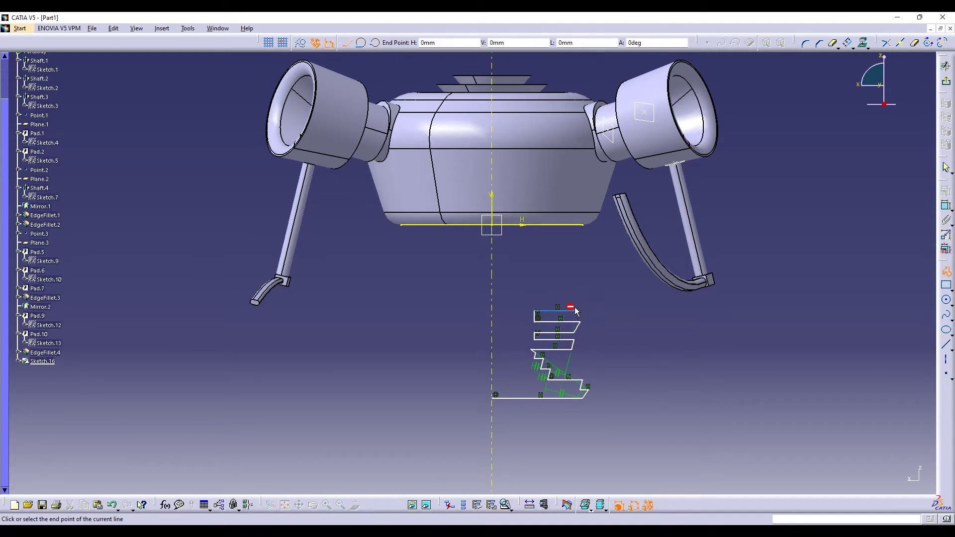
click(580, 301)
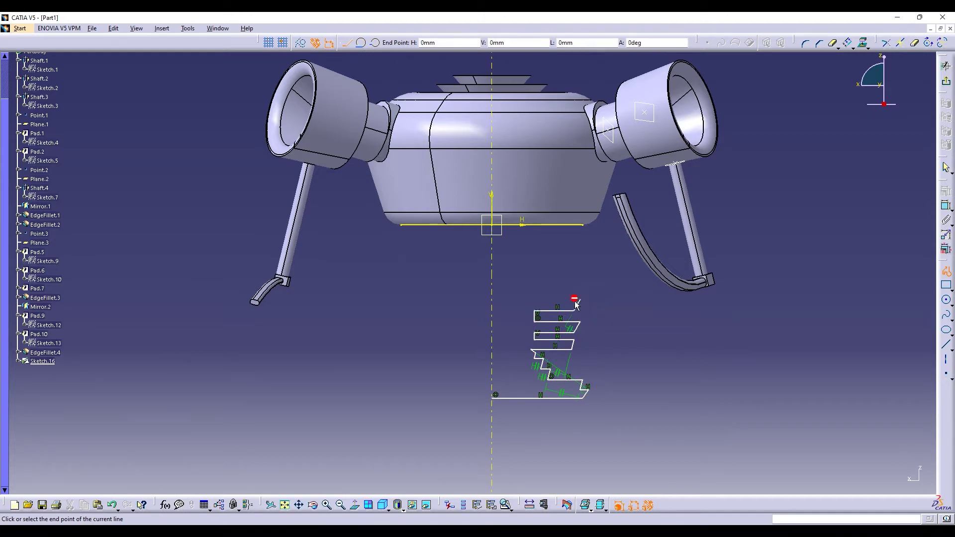
click(535, 301)
click(535, 288)
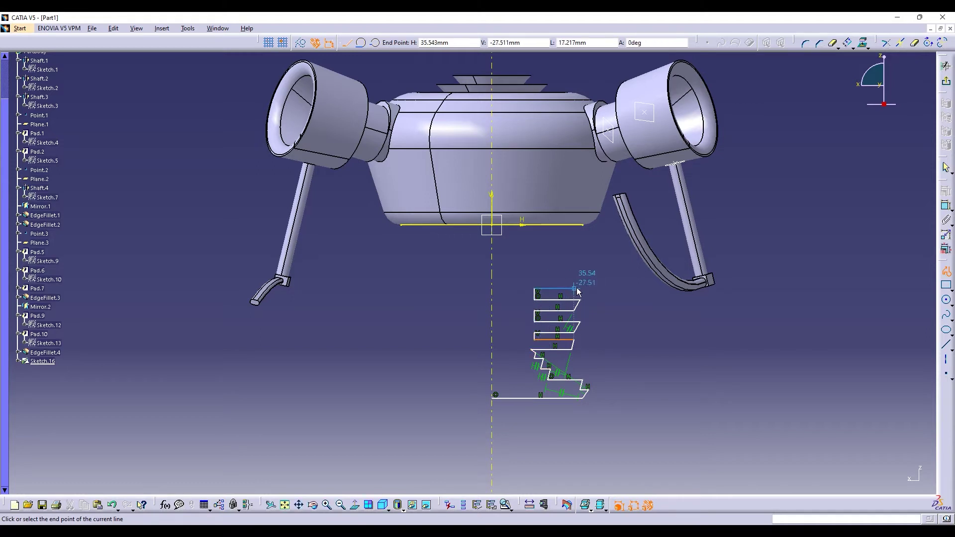
click(580, 277)
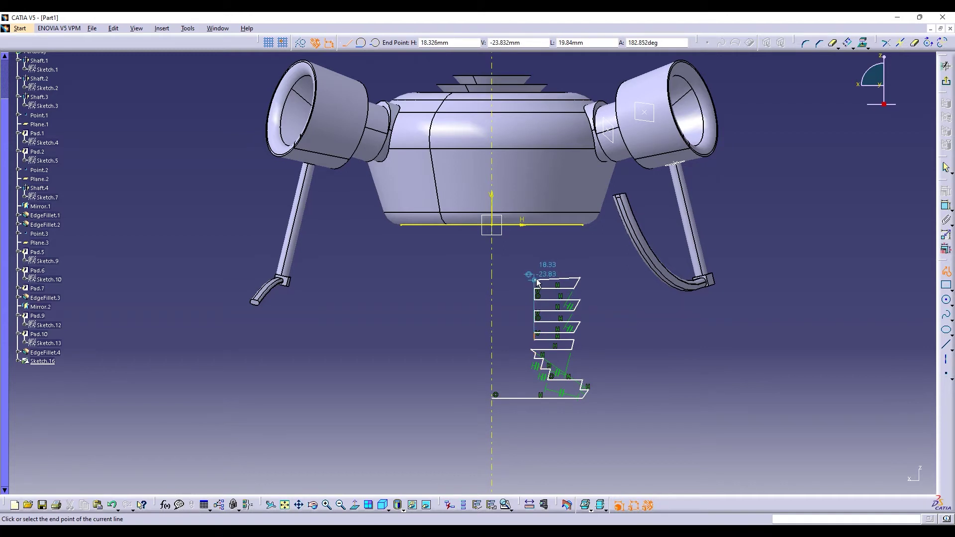
click(534, 277)
Add two shorter fins with slanted tips above the others, with lower edges about 10 mm and 8 mm long.
click(534, 268)
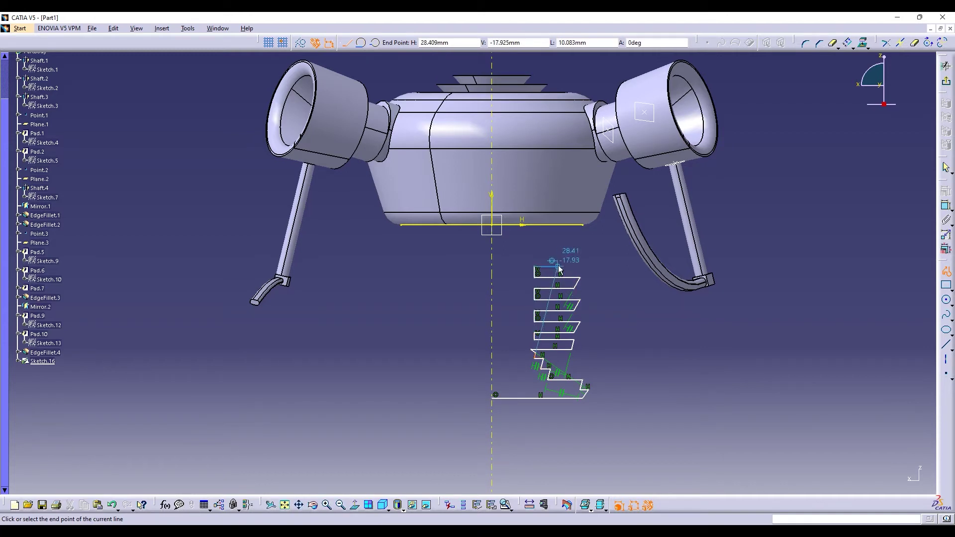
click(559, 267)
click(562, 260)
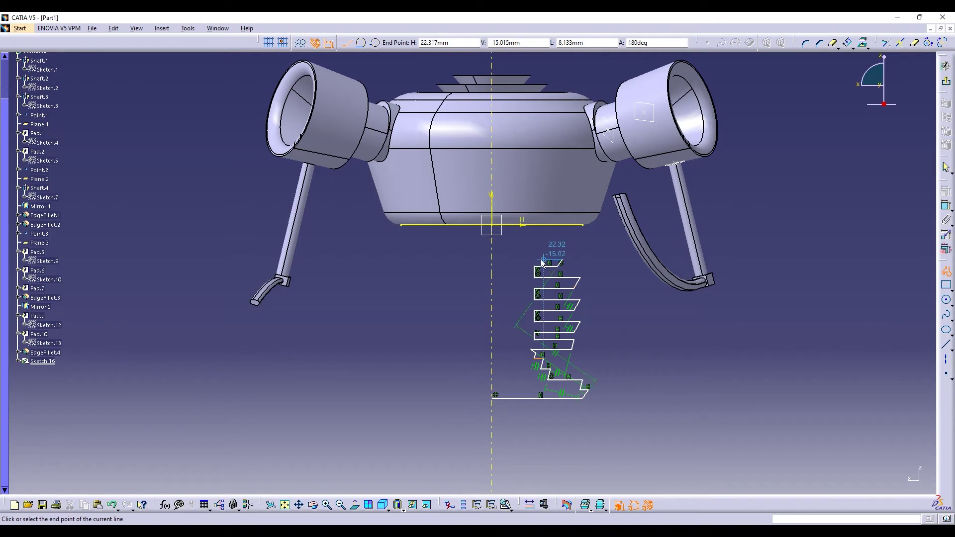
click(533, 259)
click(552, 253)
click(558, 244)
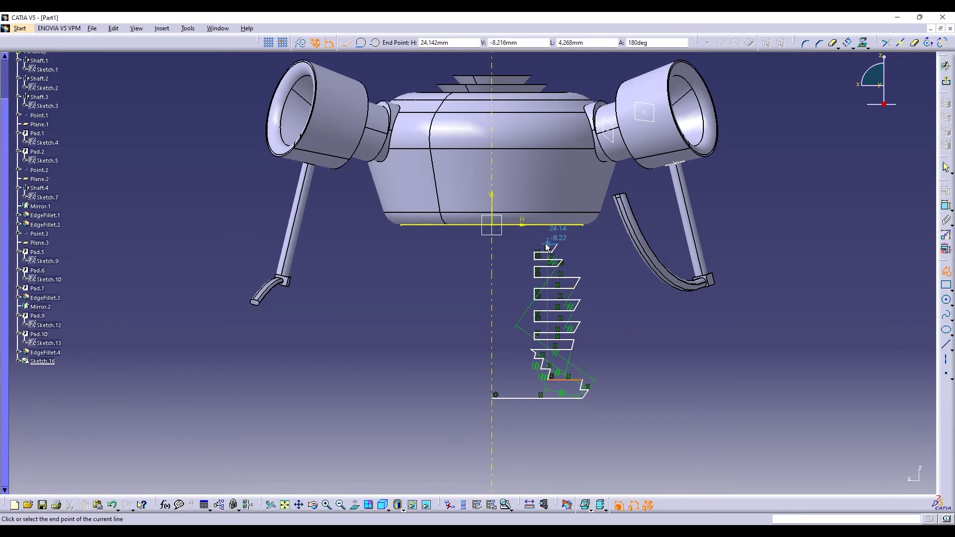
click(535, 244)
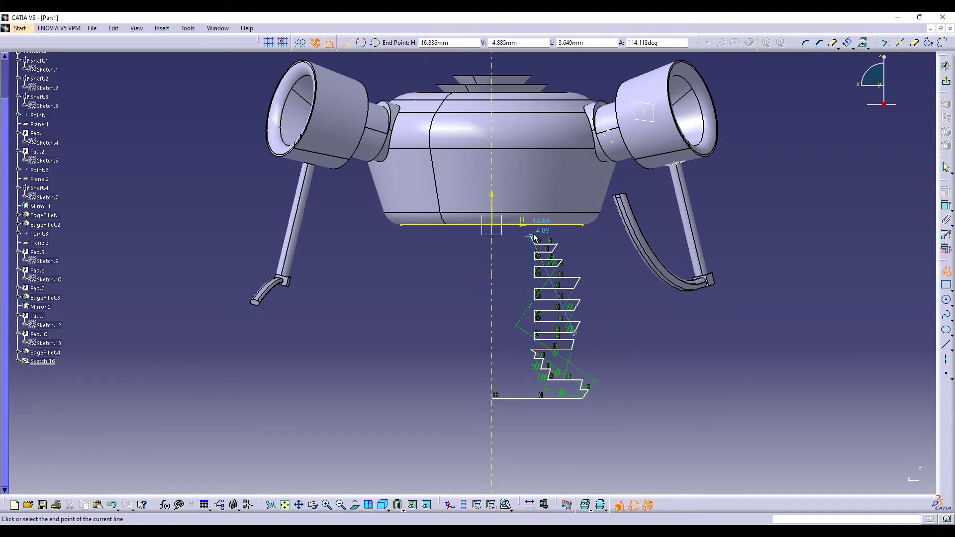
Finish the profile with a slanted edge up to the body's underside, and close it through the origin down the vertical axis.
click(562, 221)
click(492, 225)
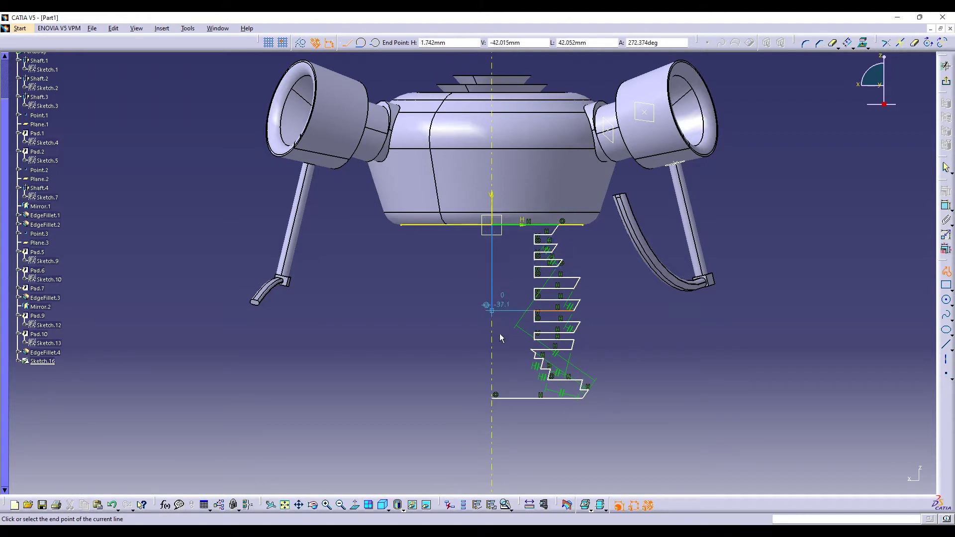
click(492, 398)
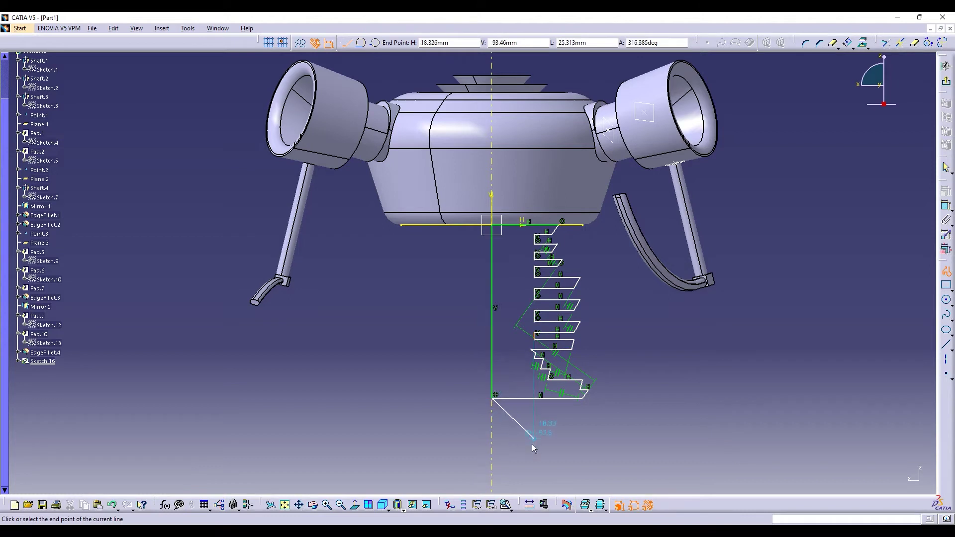
key(Escape)
click(653, 372)
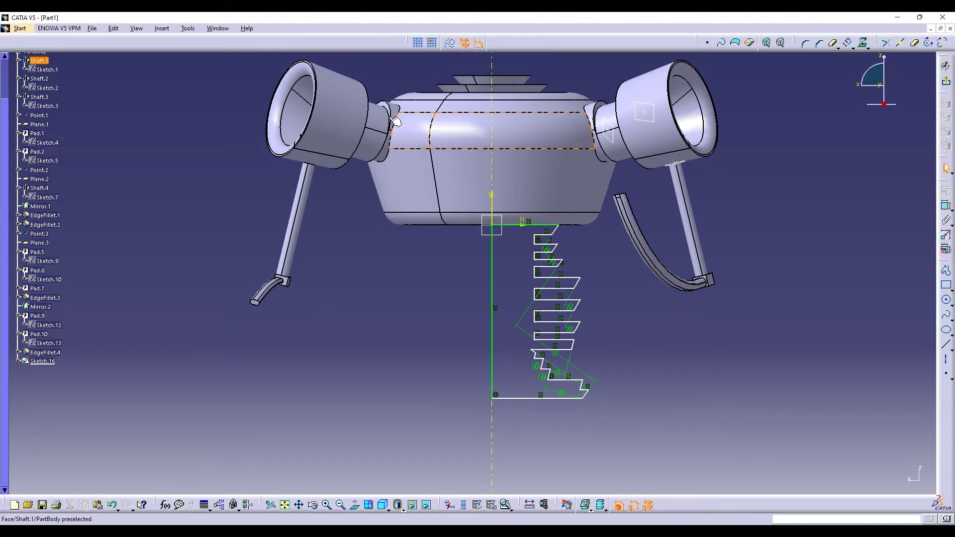
Check with Sketch Analysis whether the finned profile is closed.
click(188, 29)
click(219, 177)
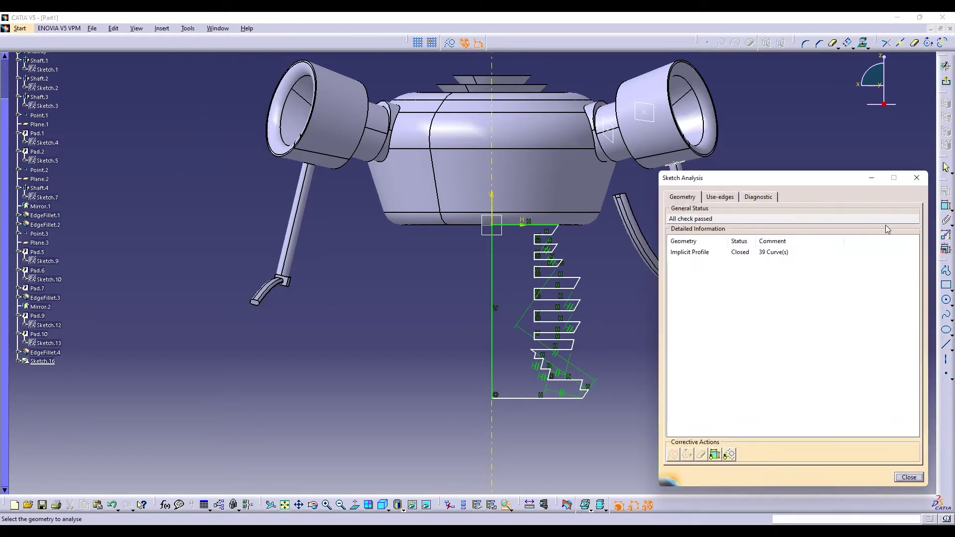
click(917, 178)
Exit the sketch and revolve the finned profile 360 degrees around the sketch axis as a Shaft.
click(946, 66)
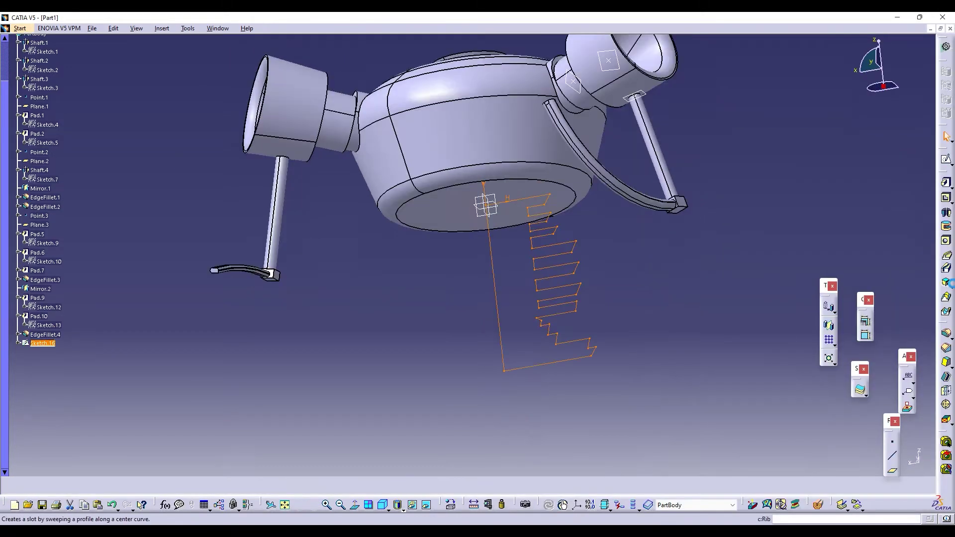
click(946, 212)
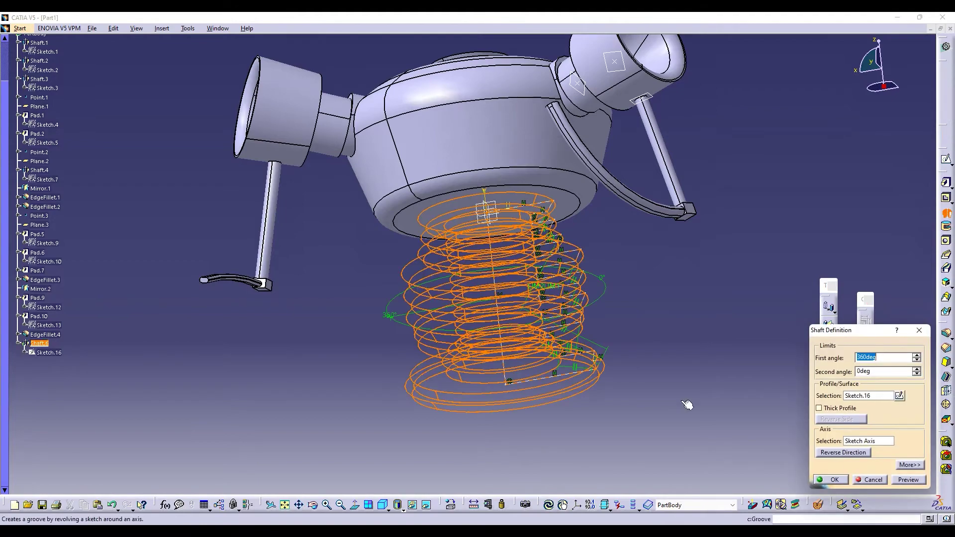
click(908, 479)
click(831, 479)
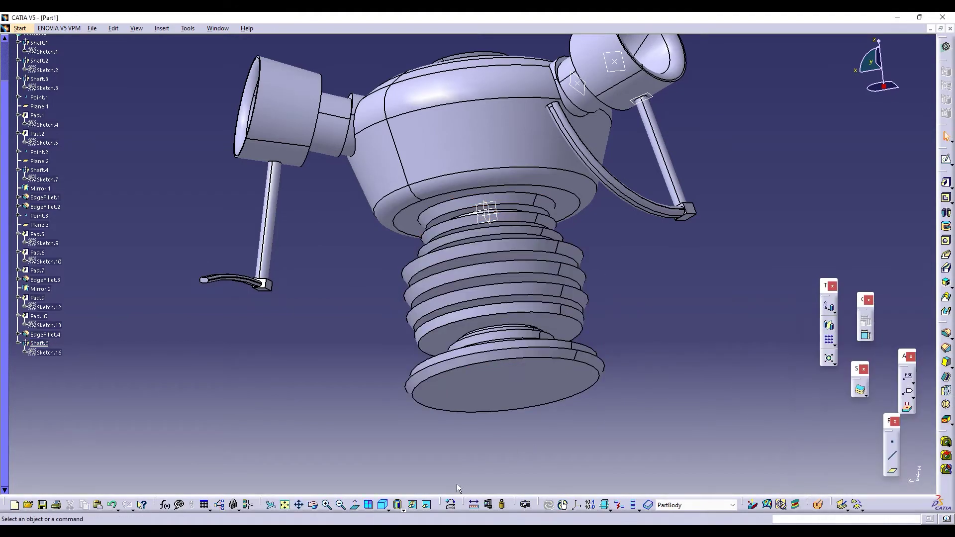
Sketch a circle centred on the origin on the flat underside of the base disc.
click(313, 509)
drag(398, 303, 524, 392)
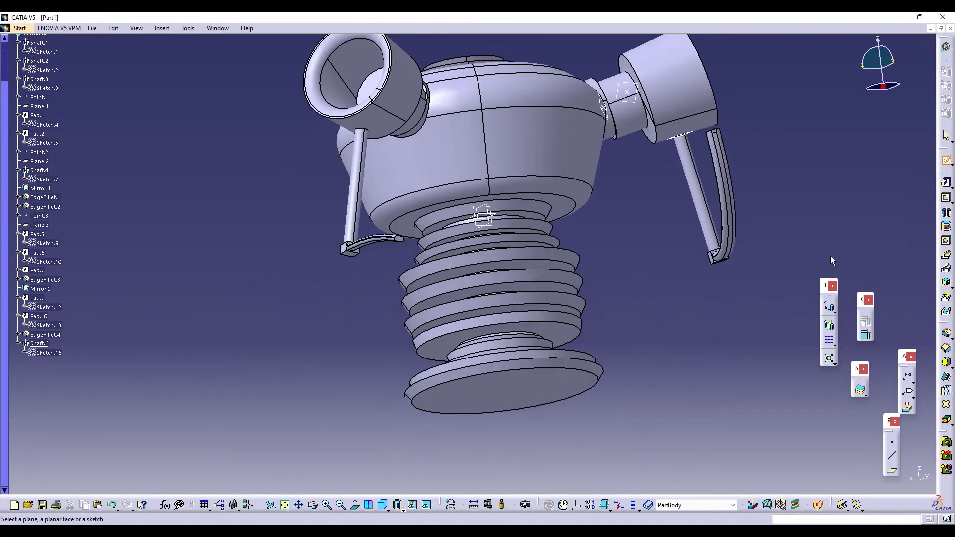
click(523, 392)
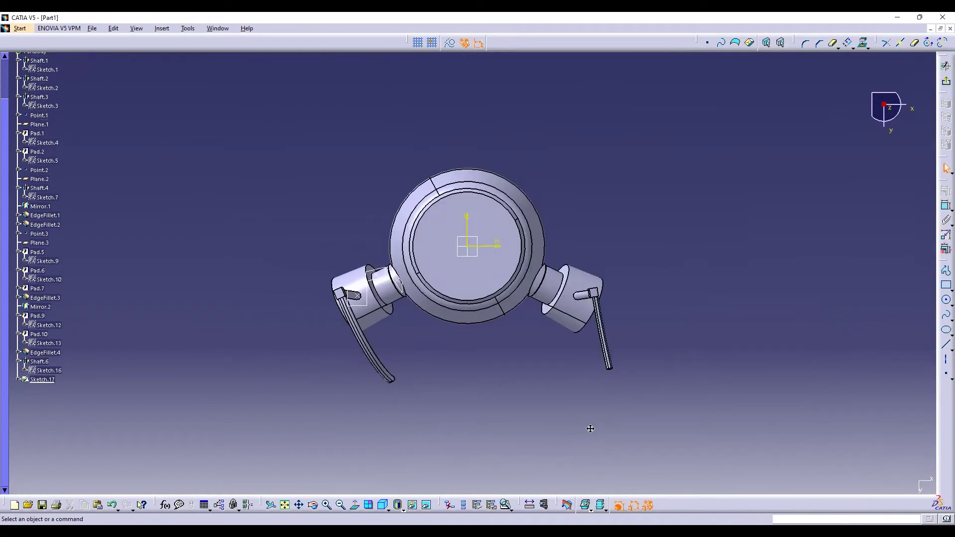
key(Return)
click(460, 283)
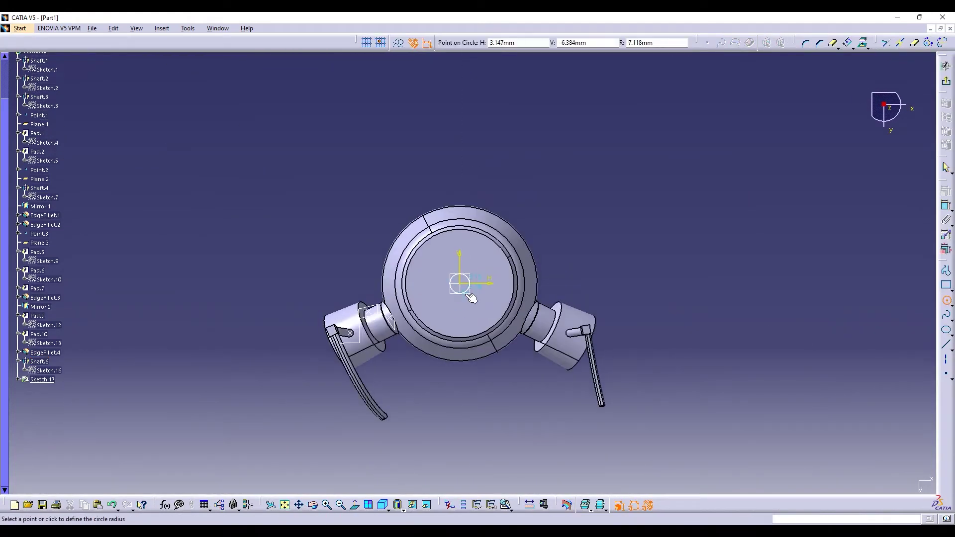
click(469, 302)
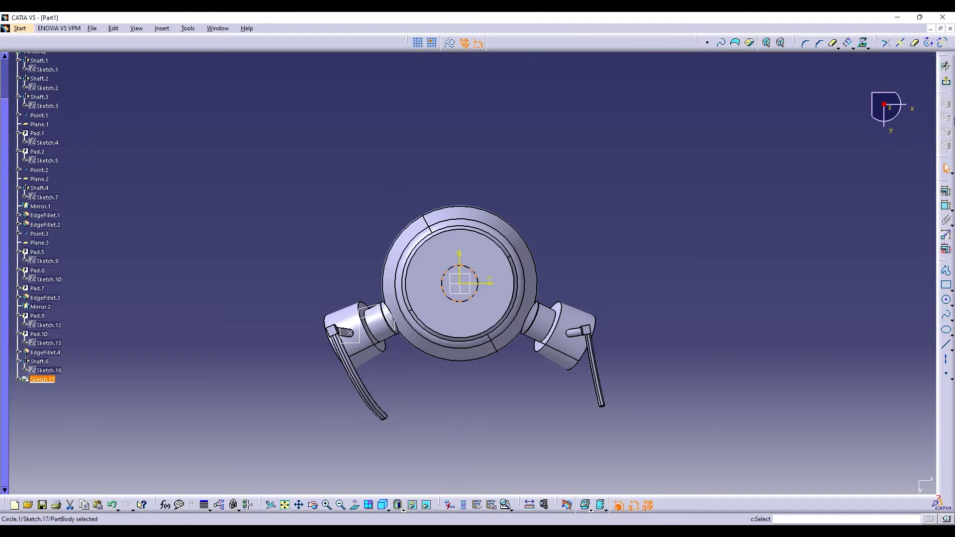
Exit the sketch and pad the circle 4 mm downward from the base disc.
click(946, 81)
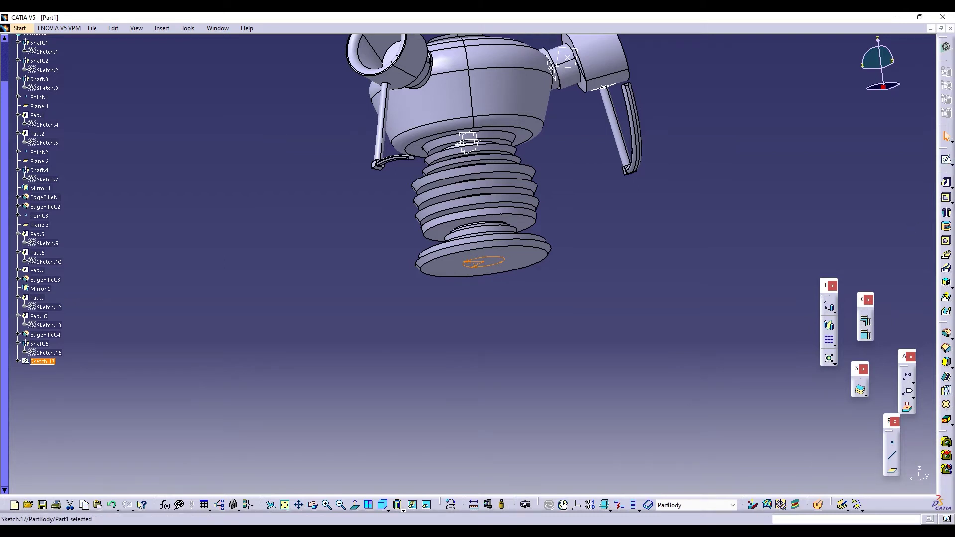
click(946, 183)
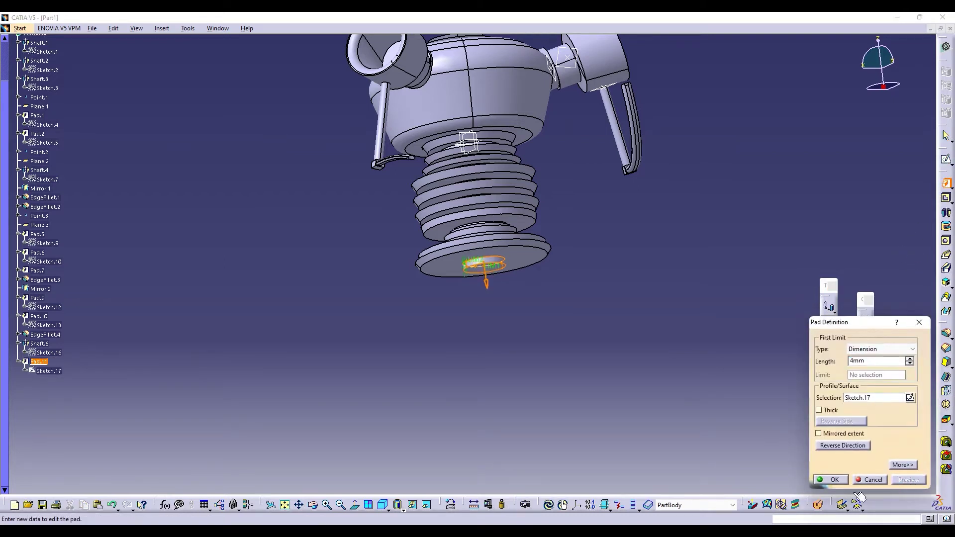
click(839, 480)
Start a profile sketch on the zx plane with a vertical line about 46 mm long down the axis from the base's underside.
click(946, 159)
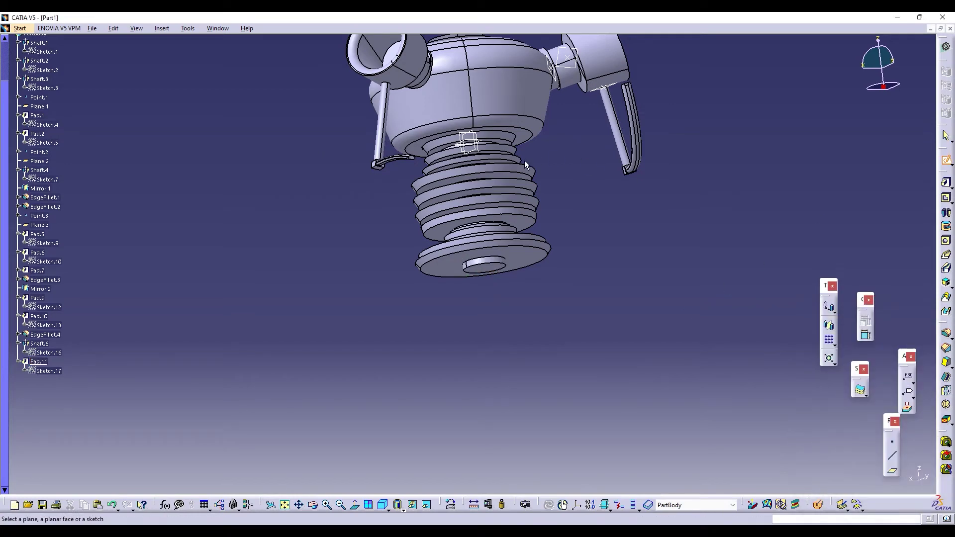
click(309, 507)
drag(480, 259, 397, 352)
click(483, 156)
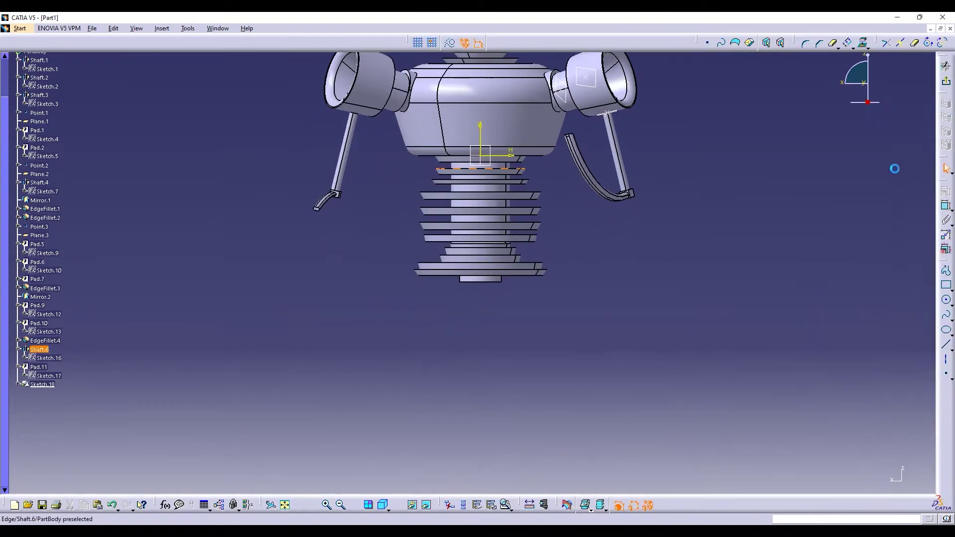
click(947, 287)
click(947, 270)
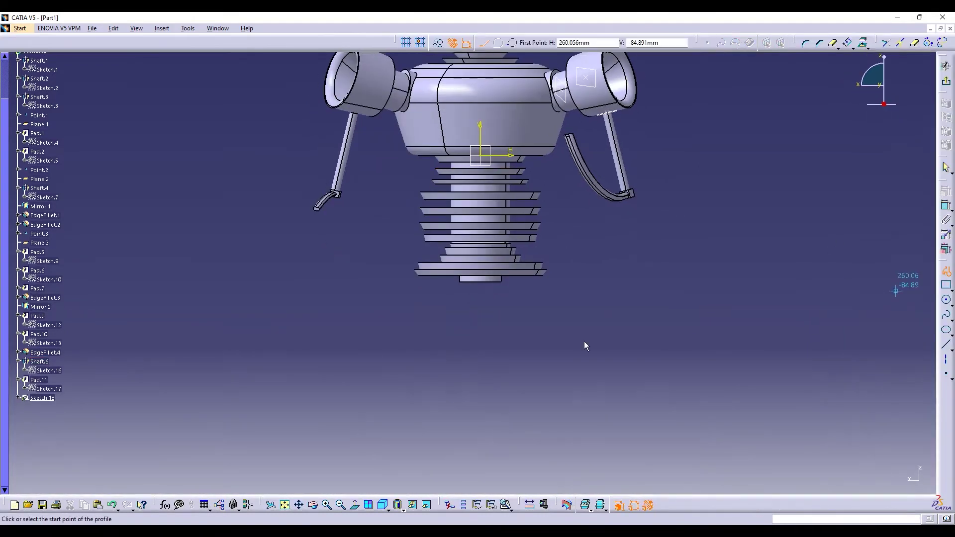
click(484, 277)
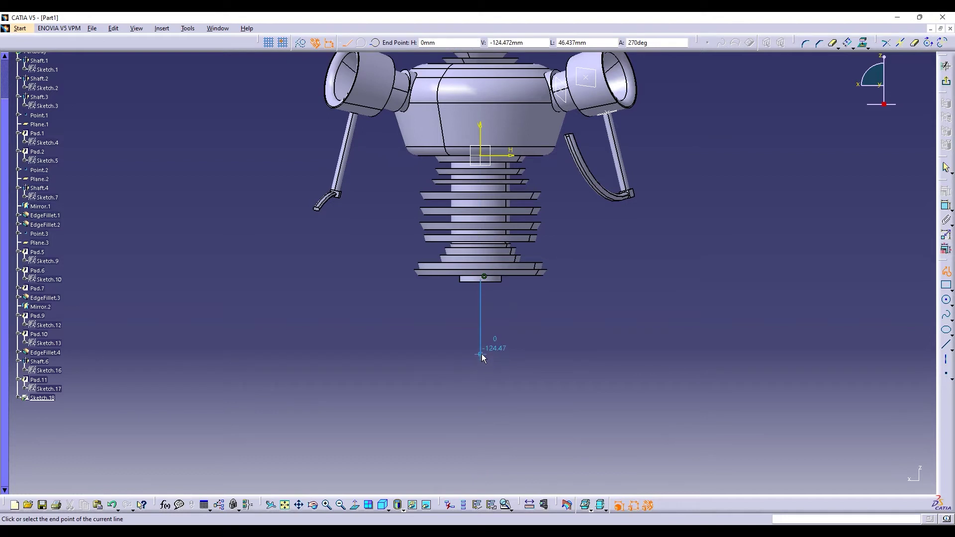
click(480, 355)
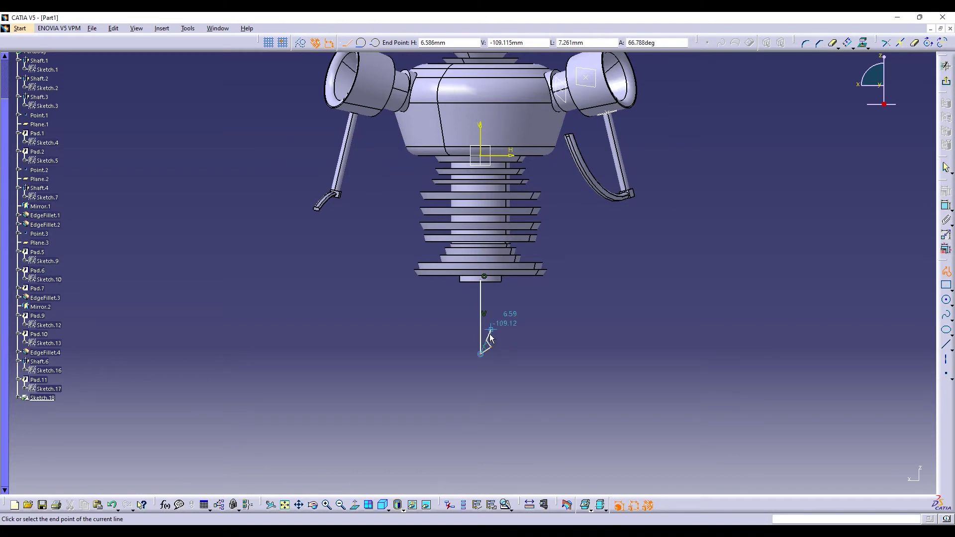
Continue the profile upward beside the axis as a zigzag of small slanted teeth, and close it at the line's upper end.
click(486, 331)
click(491, 326)
click(488, 321)
click(492, 317)
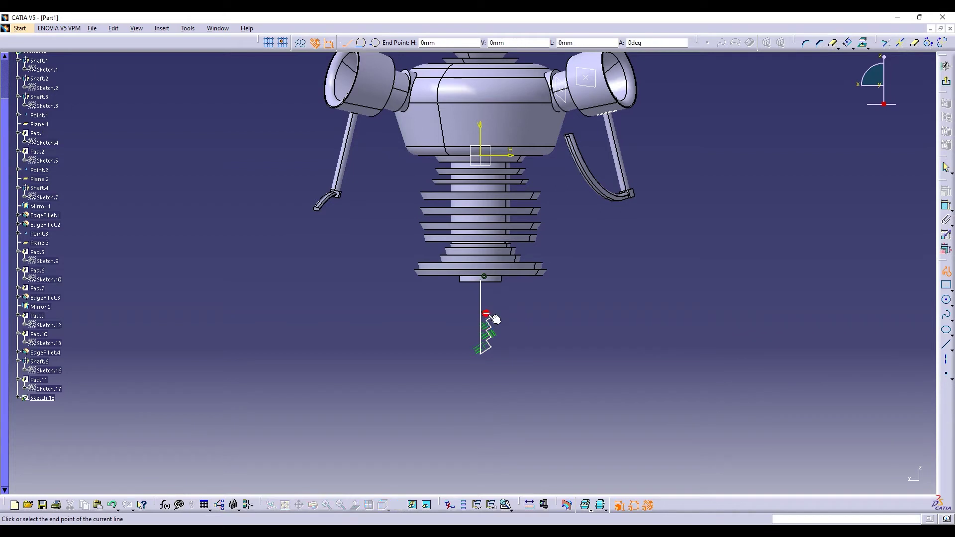
click(487, 311)
click(490, 309)
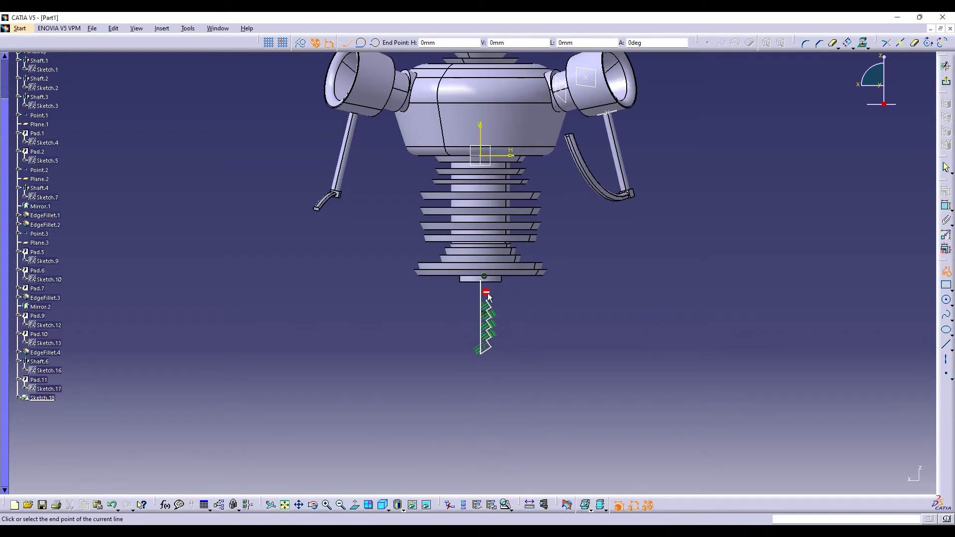
click(491, 290)
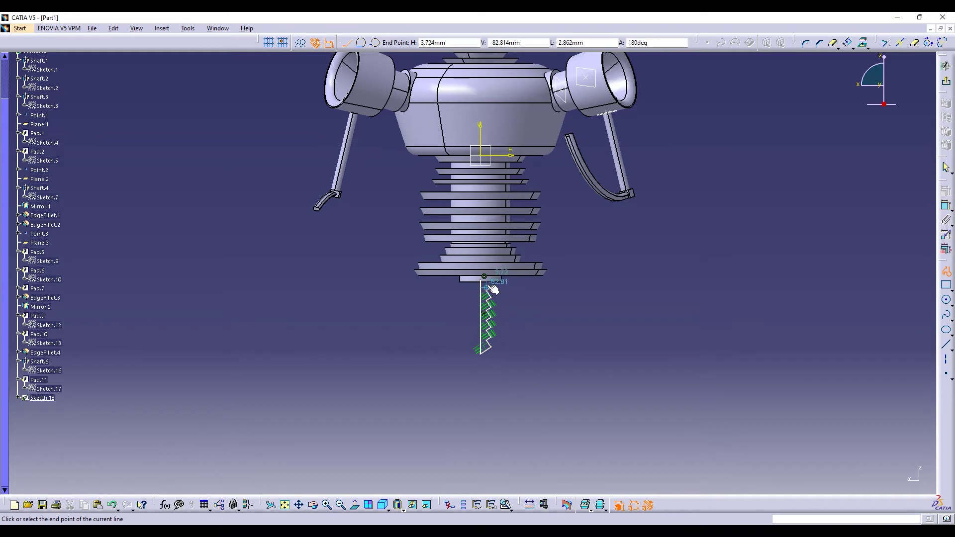
click(485, 278)
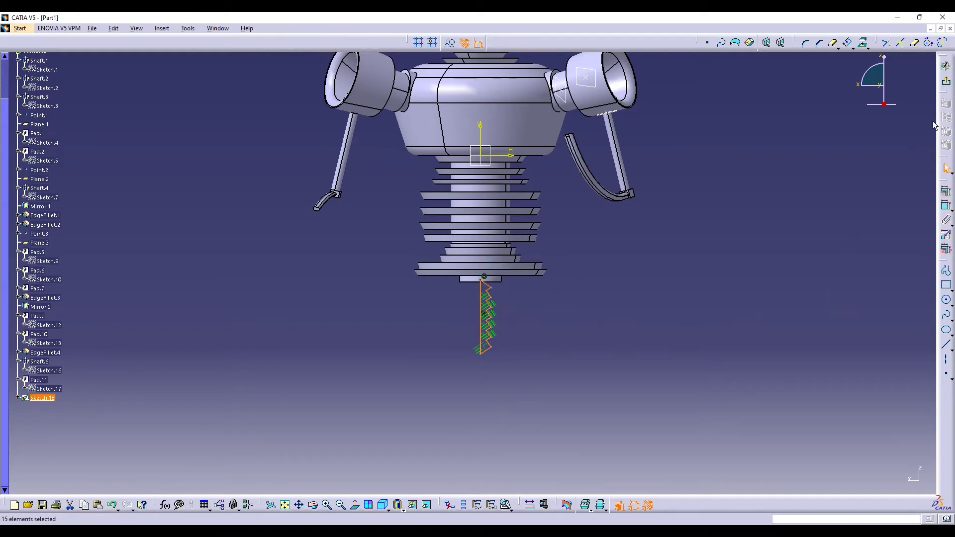
Exit the sketch and revolve the toothed profile 360 degrees as a Shaft around the finned body's axis.
click(947, 82)
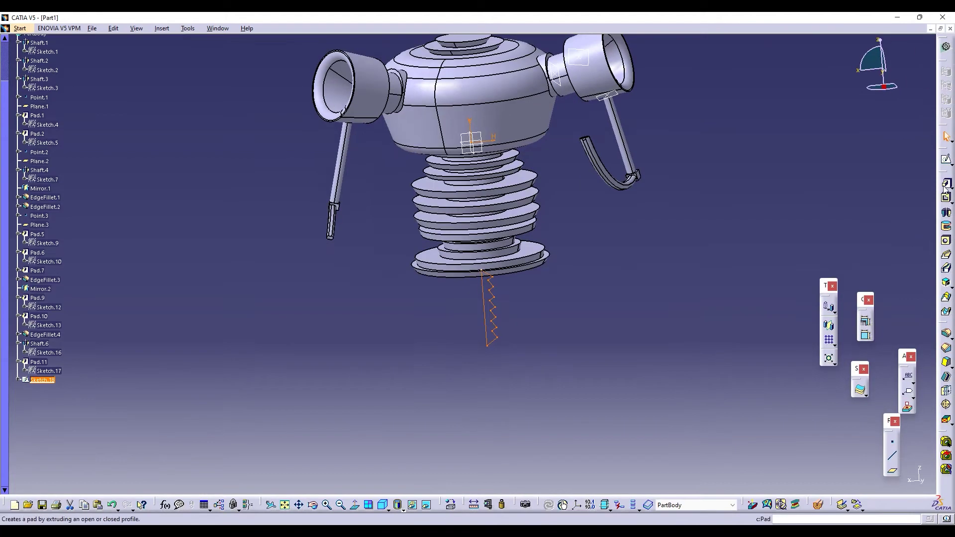
click(943, 217)
double_click(489, 330)
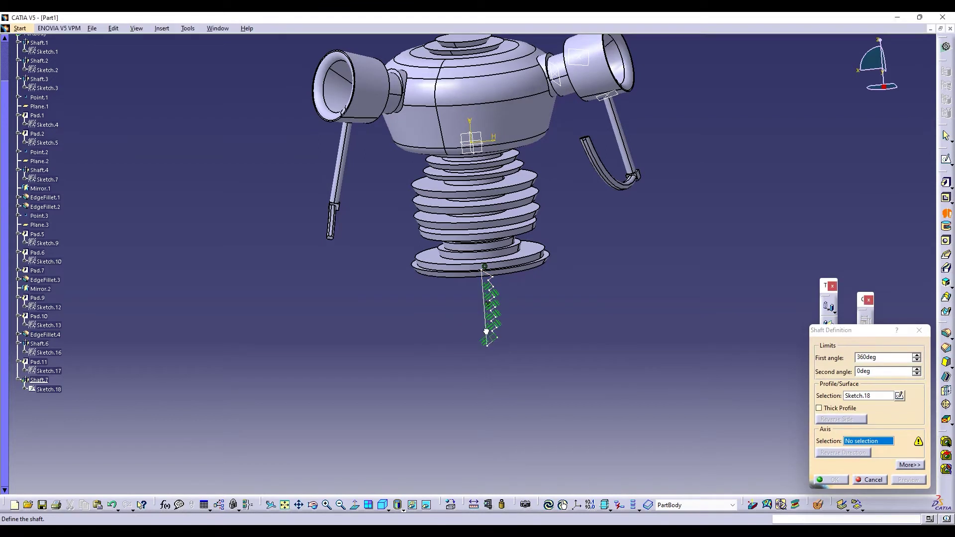
click(919, 430)
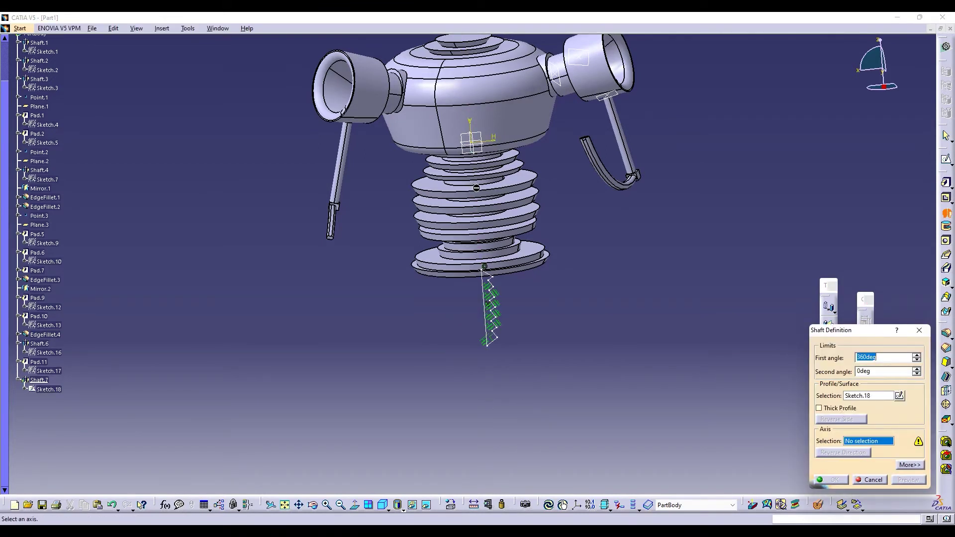
click(480, 219)
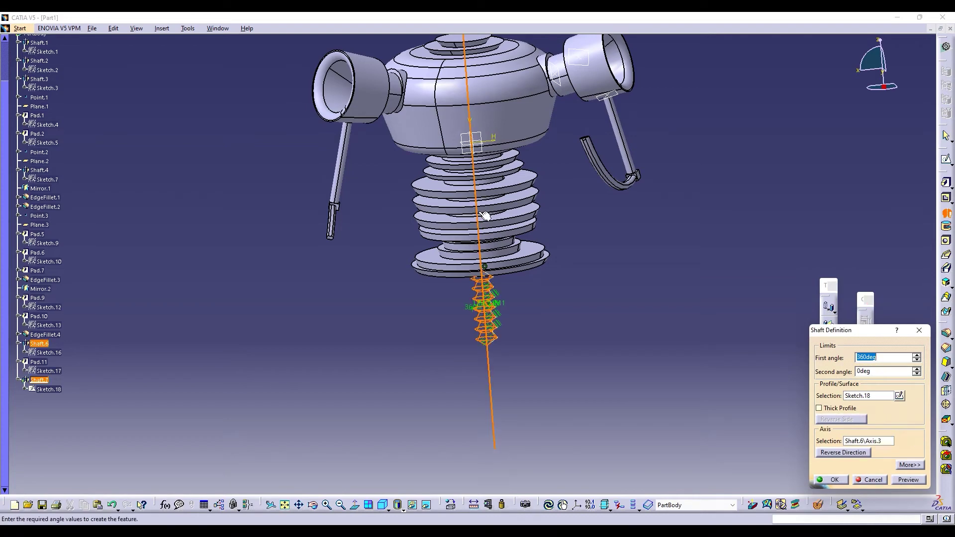
click(836, 480)
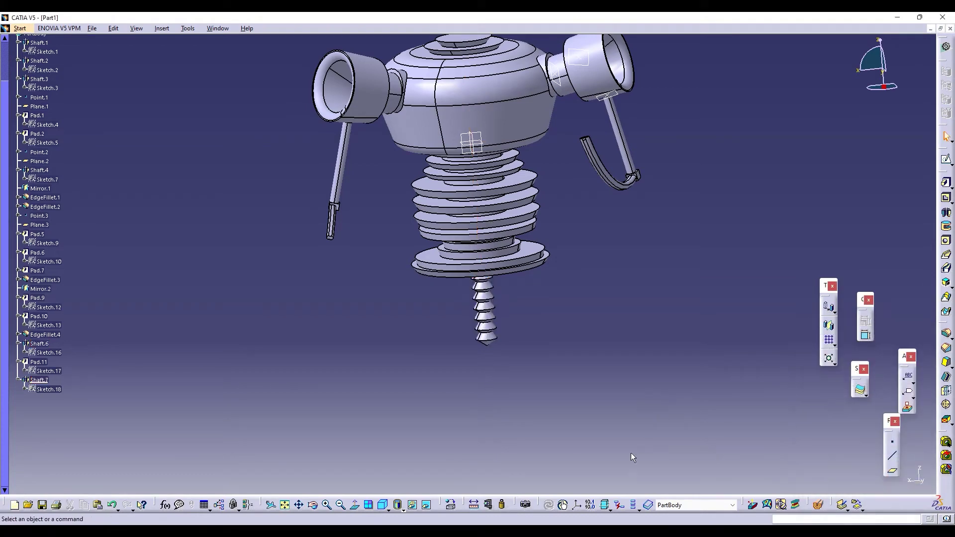
Start a profile sketch on the yz plane with a horizontal line about 14 mm long below the spike's tip, ending on the axis.
click(313, 505)
drag(397, 352, 670, 263)
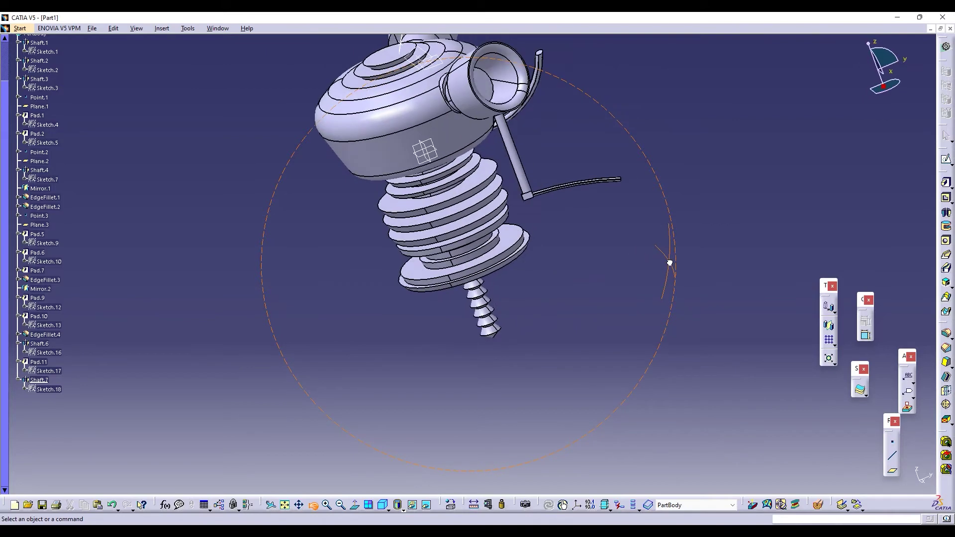
click(947, 159)
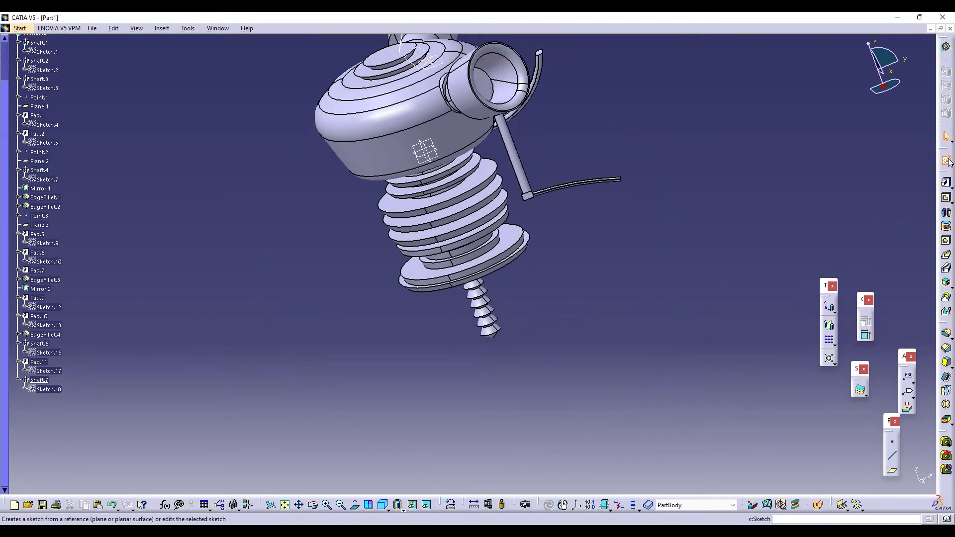
click(425, 151)
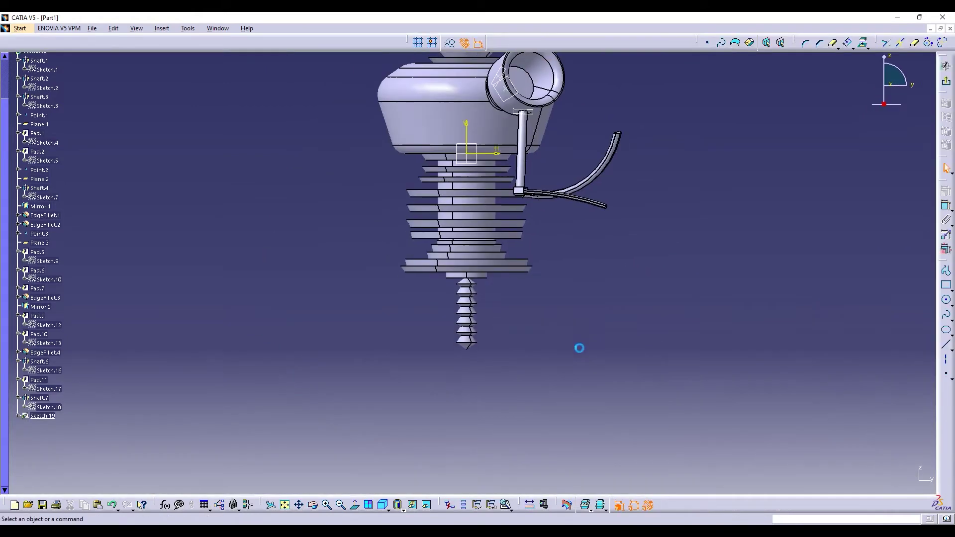
click(946, 272)
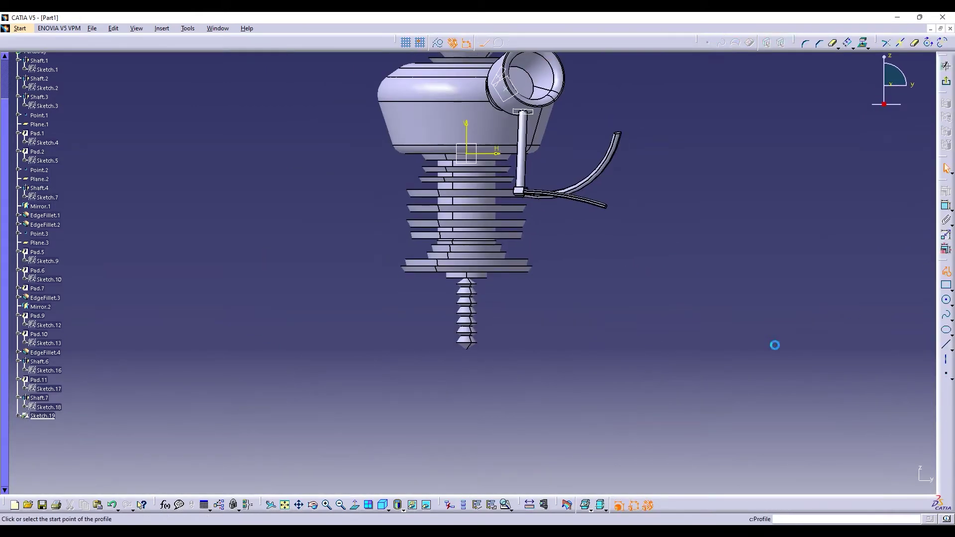
click(443, 362)
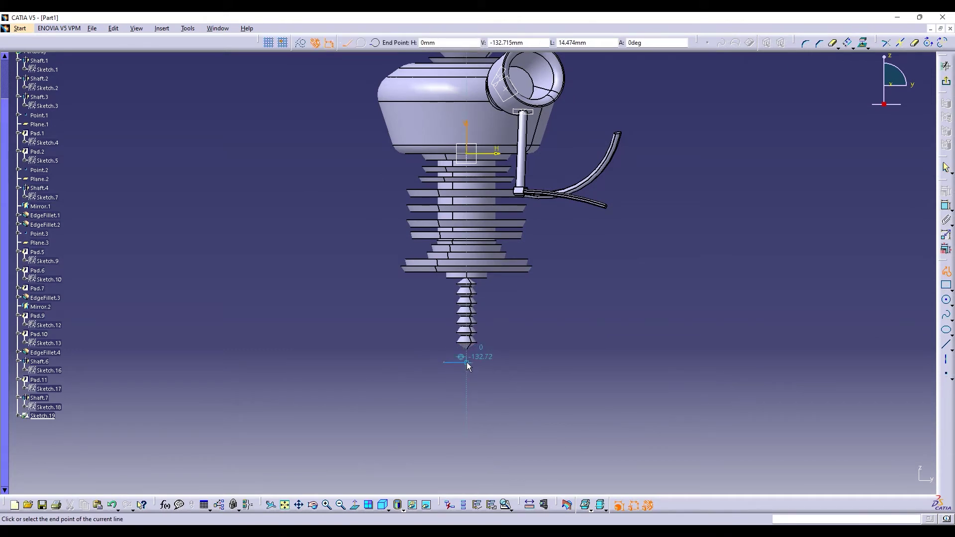
click(467, 363)
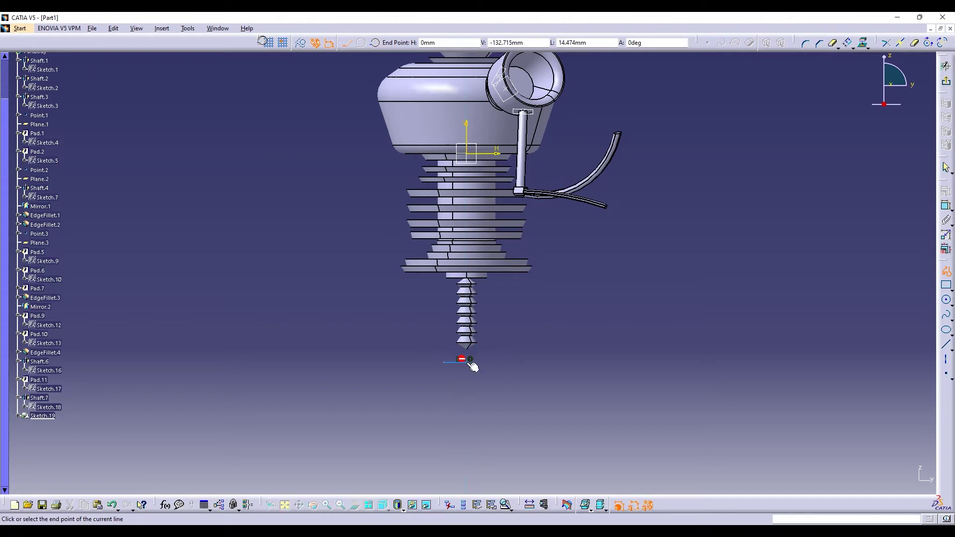
Continue the profile with a three-point arc curving up and outward beside the spike's tip, followed by a vertical line about 3 mm long.
click(374, 43)
click(471, 351)
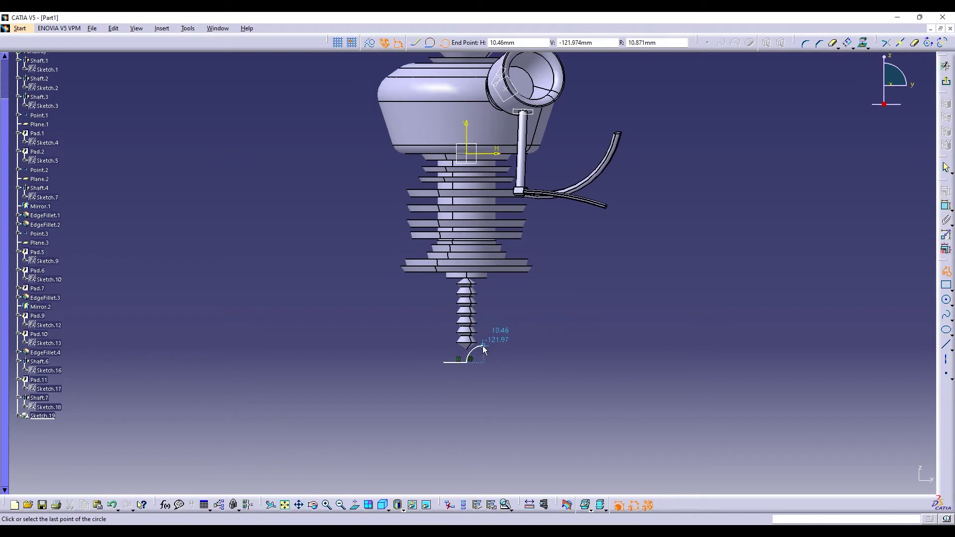
click(485, 344)
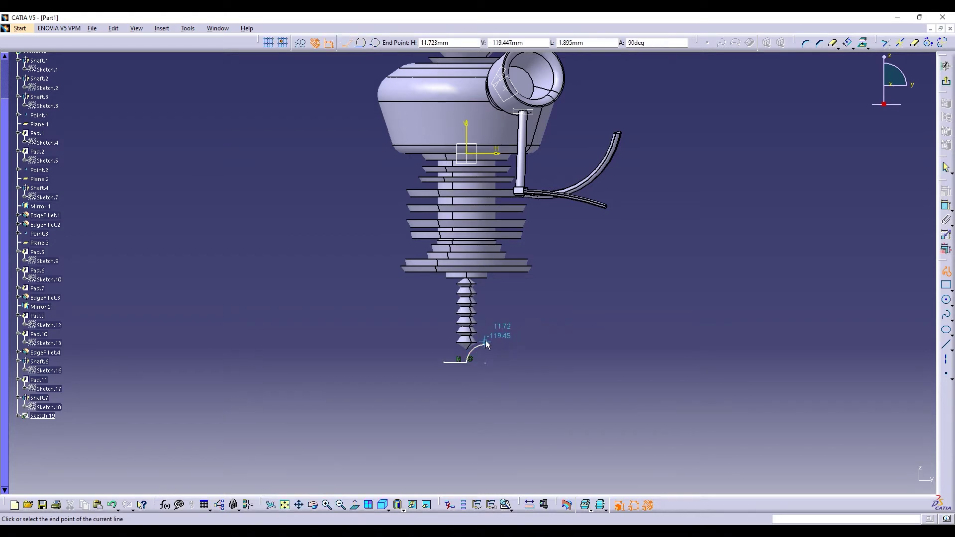
click(486, 340)
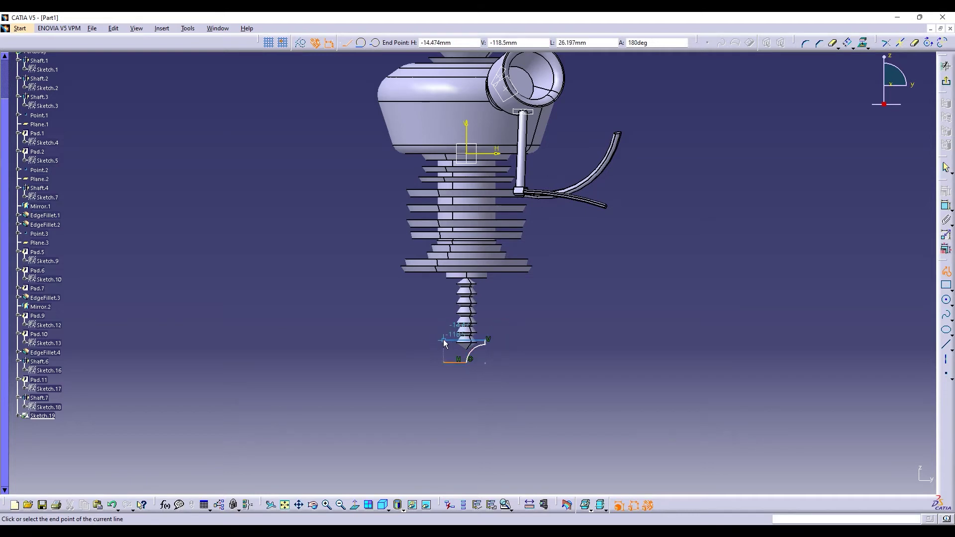
click(374, 42)
click(456, 345)
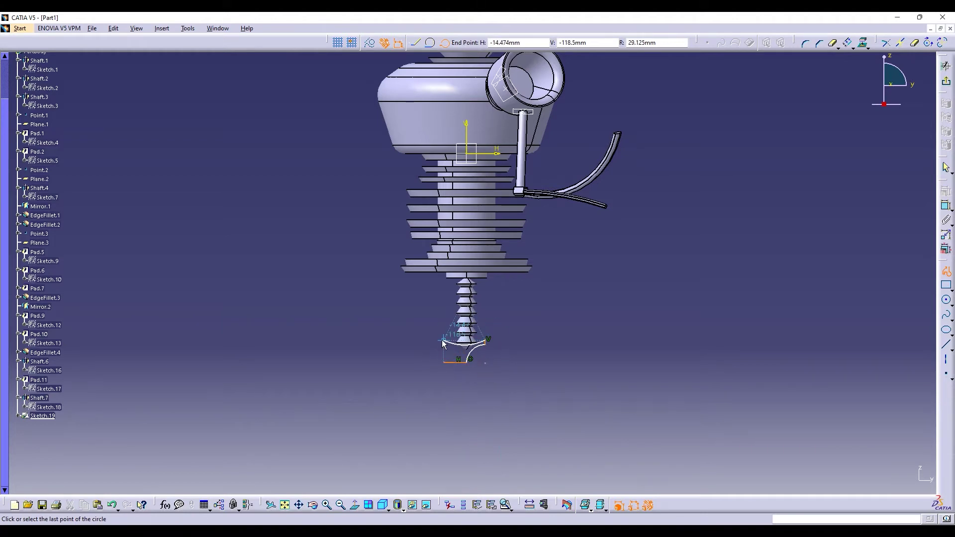
click(446, 356)
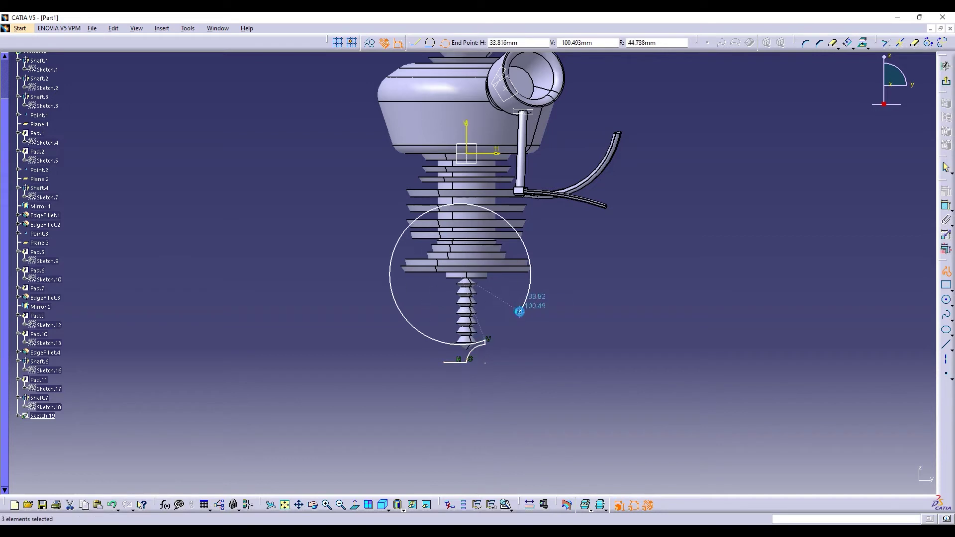
Close the profile with a horizontal line about 19 mm long across the spike and a slanted line down to the start point.
click(946, 273)
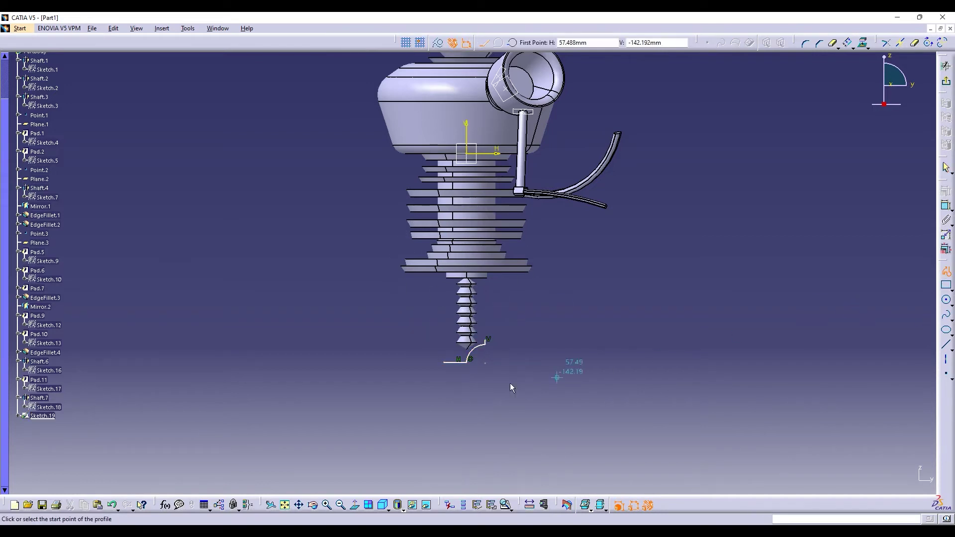
click(486, 342)
click(455, 341)
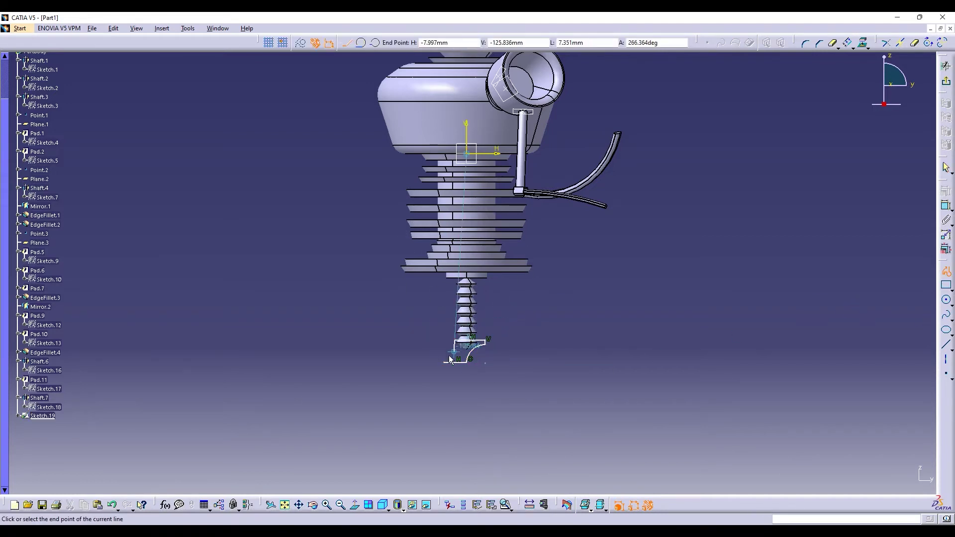
click(446, 359)
key(Escape)
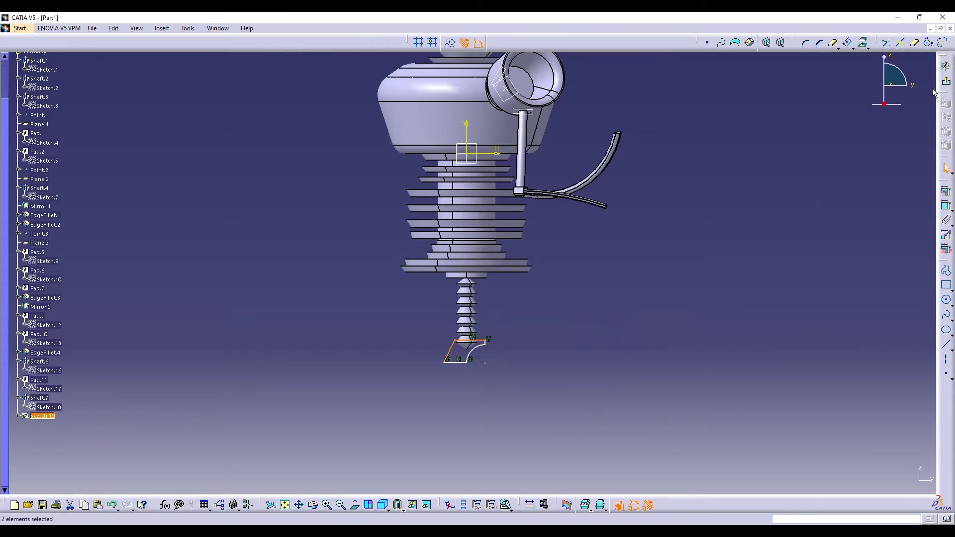
Exit the sketch and pad the profile 8 mm with mirrored extent to form a block at the spike's end.
click(946, 81)
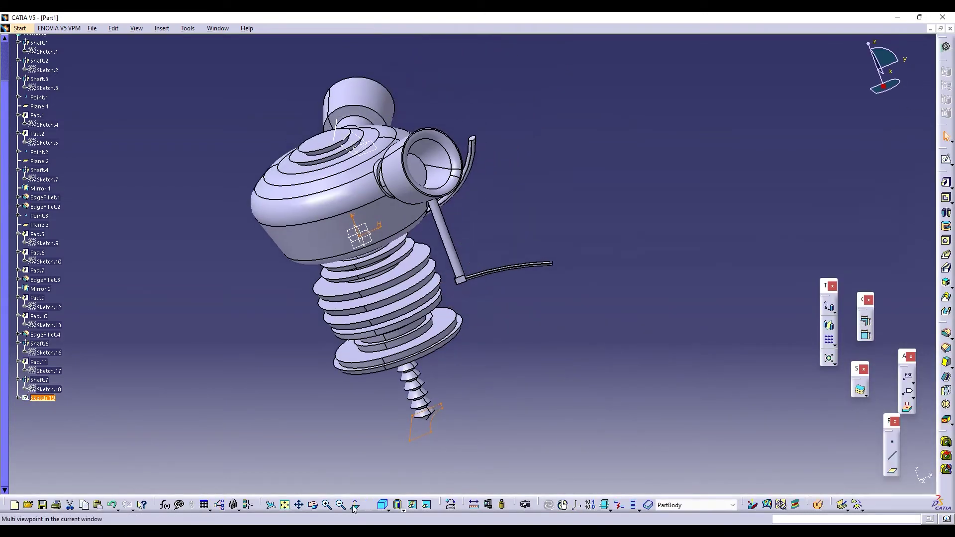
middle_drag(486, 397, 288, 401)
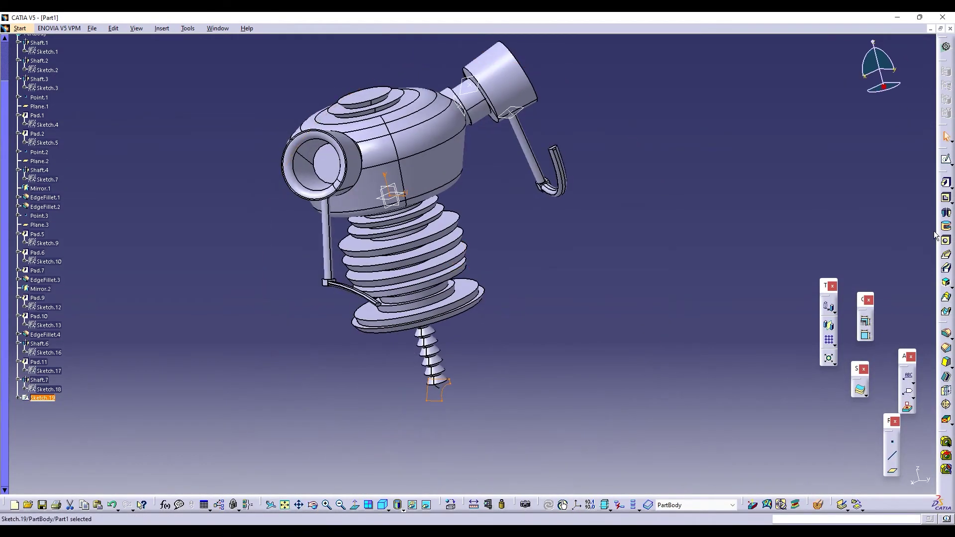
click(946, 183)
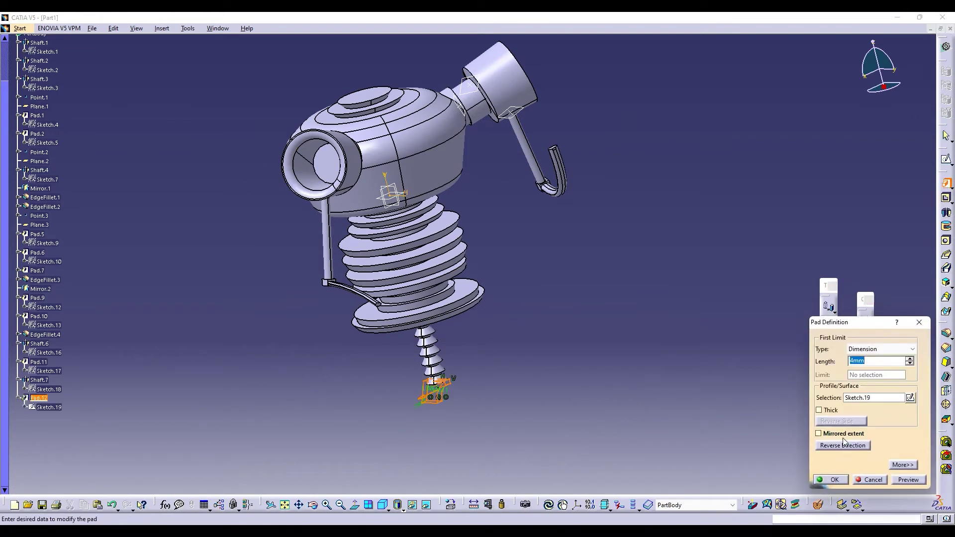
click(842, 434)
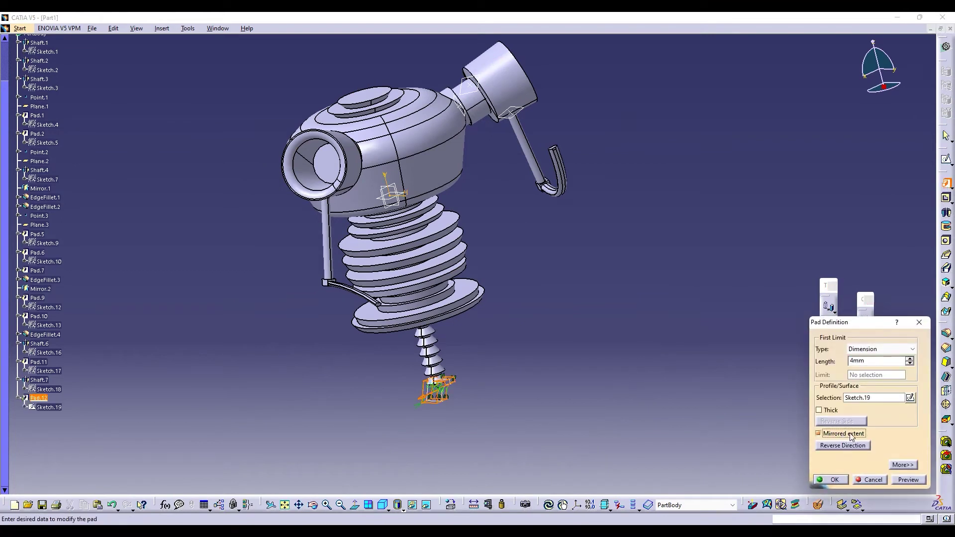
click(910, 365)
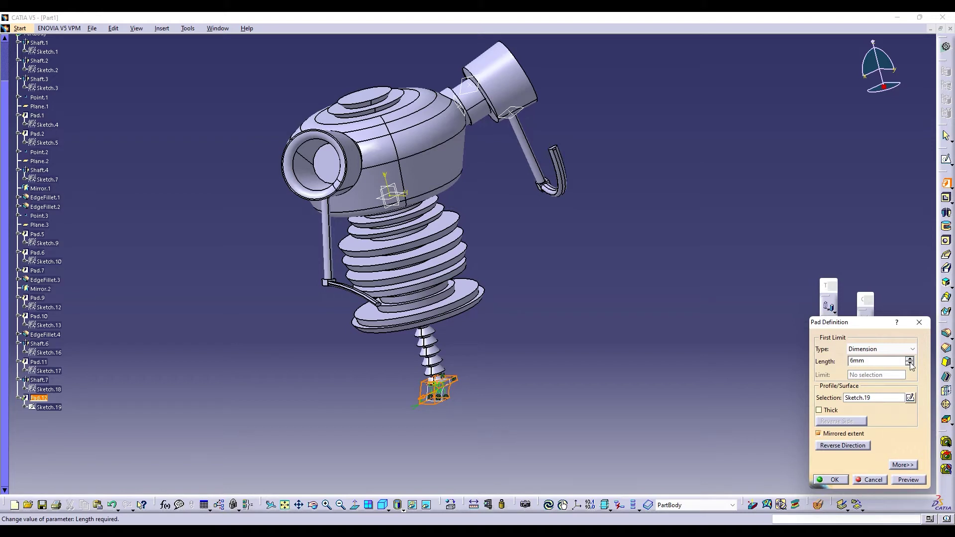
click(909, 479)
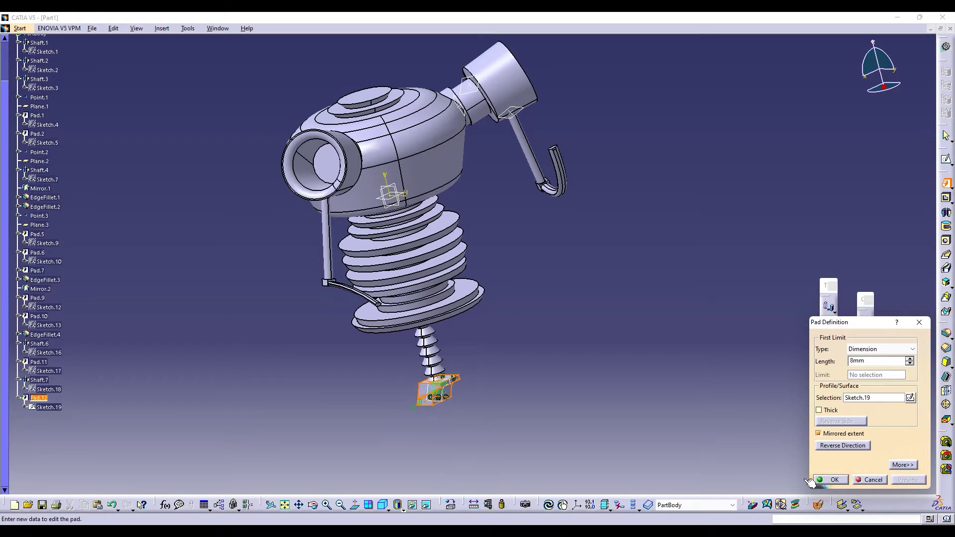
click(830, 479)
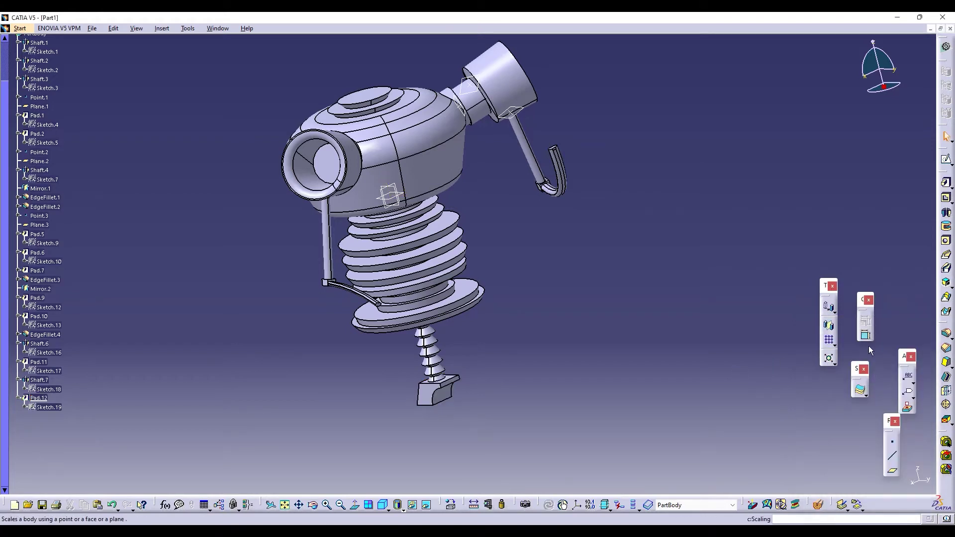
Try to shell the body with a 1 mm inside thickness, removing the block's concave face.
click(946, 377)
click(515, 295)
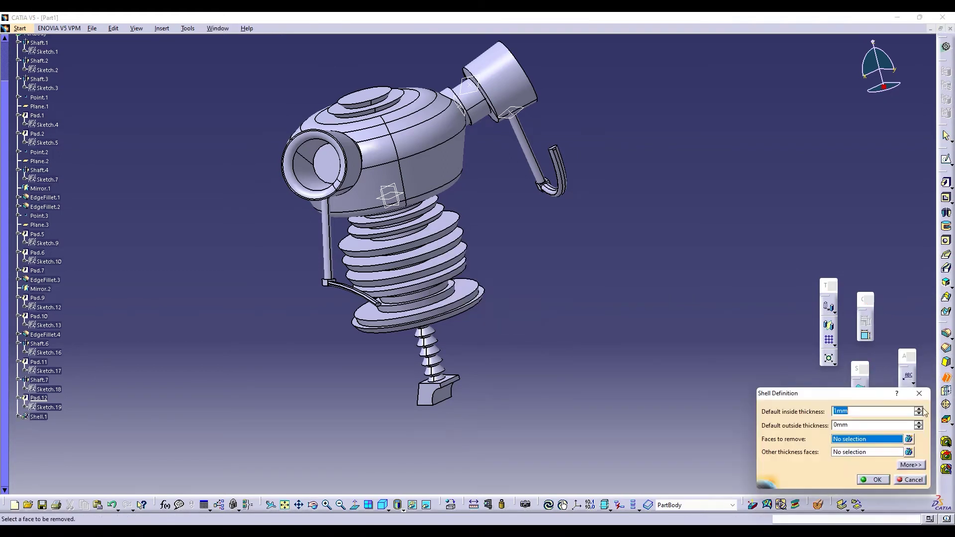
click(445, 393)
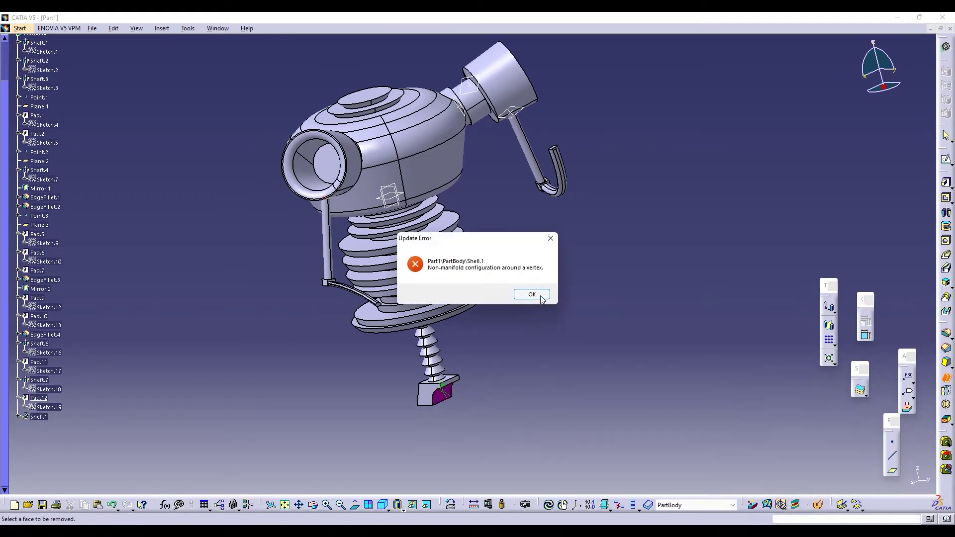
click(538, 295)
click(491, 295)
click(518, 293)
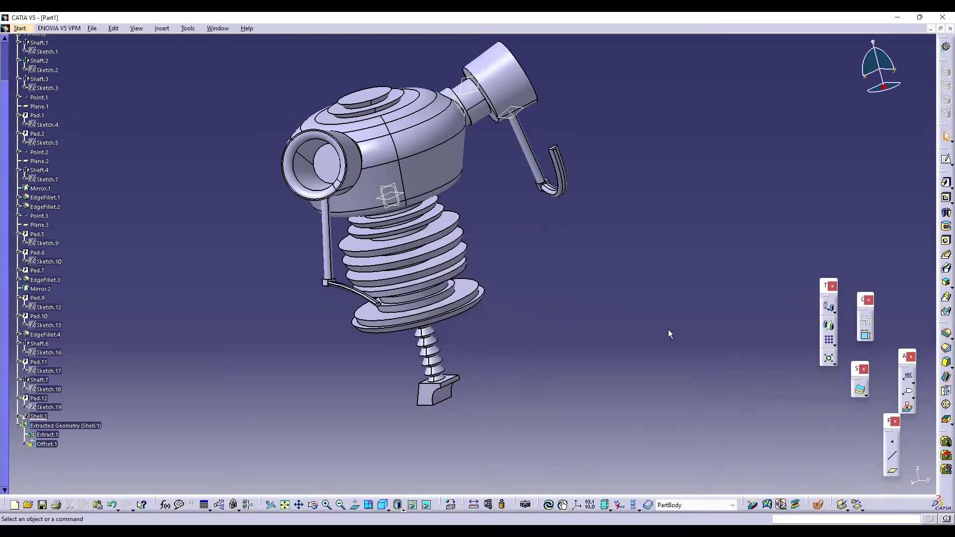
middle_drag(557, 453, 565, 451)
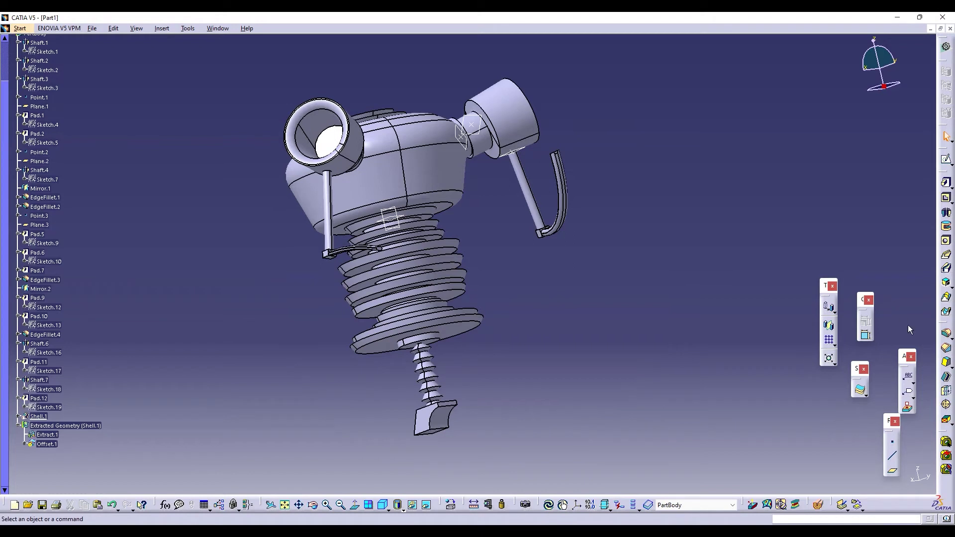
click(948, 381)
click(512, 298)
click(919, 393)
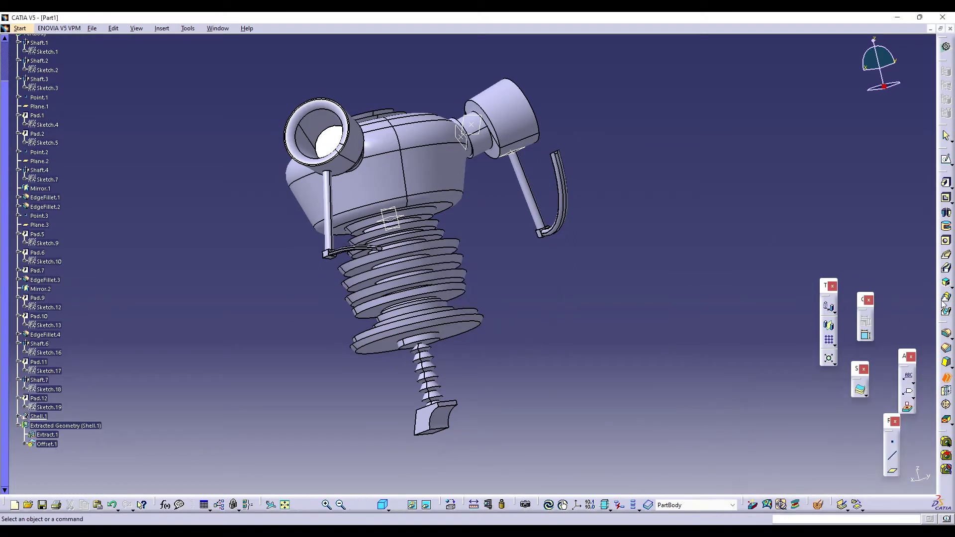
Start a sketch on the block's bottom face and draw a rectangle centred on the origin, extending past the block's front and back.
click(947, 160)
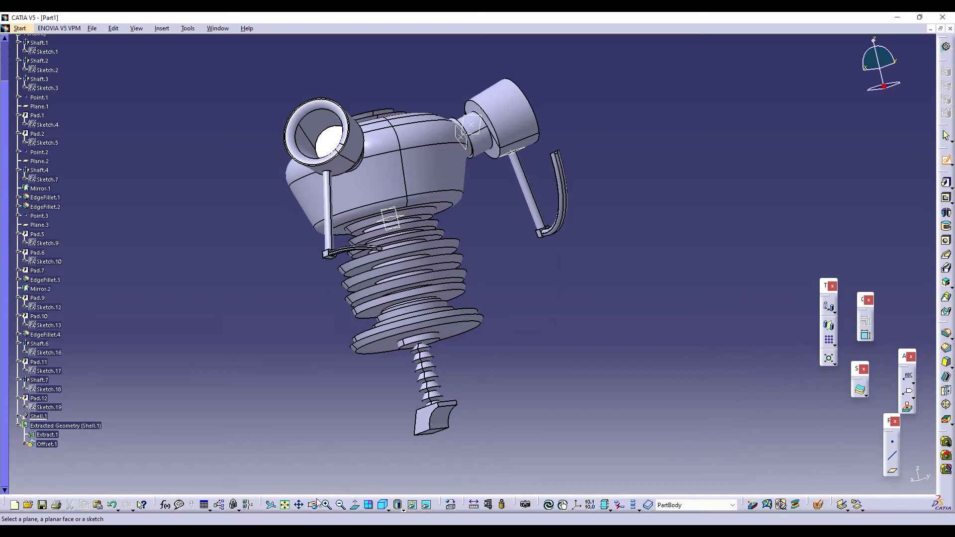
middle_drag(432, 428, 418, 434)
click(419, 434)
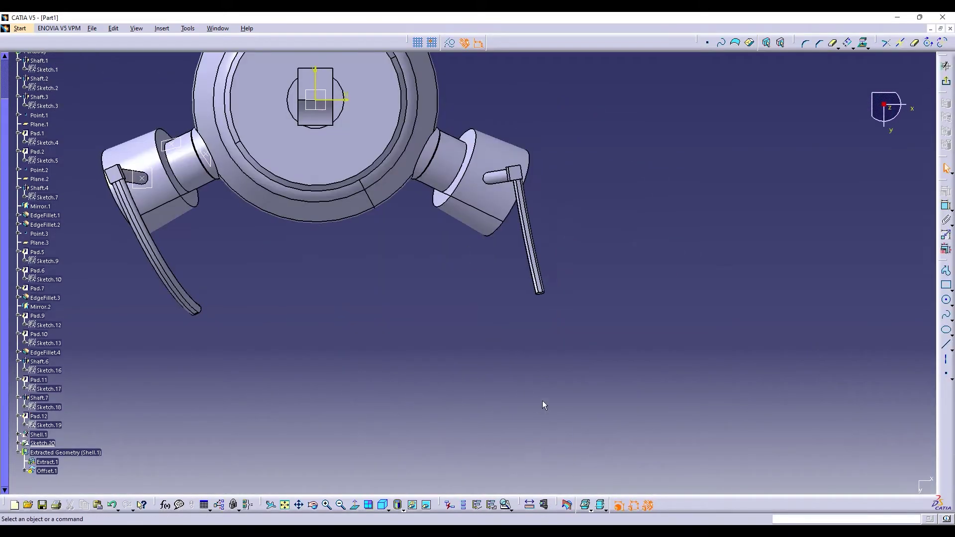
middle_drag(378, 283, 368, 271)
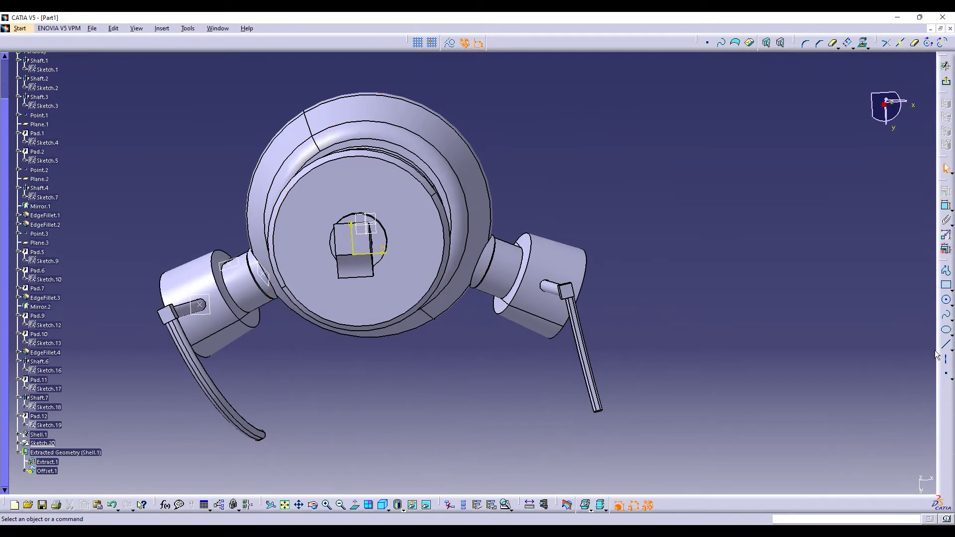
click(949, 293)
click(890, 297)
click(354, 255)
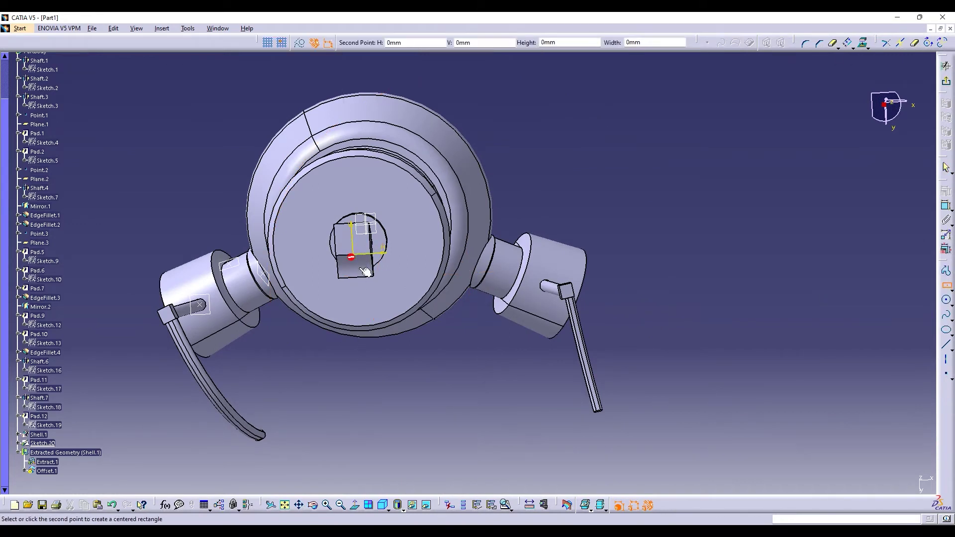
click(373, 296)
Exit the sketch and cut the rectangle 13 mm deep into the block as a Pocket, leaving two side plates.
click(946, 66)
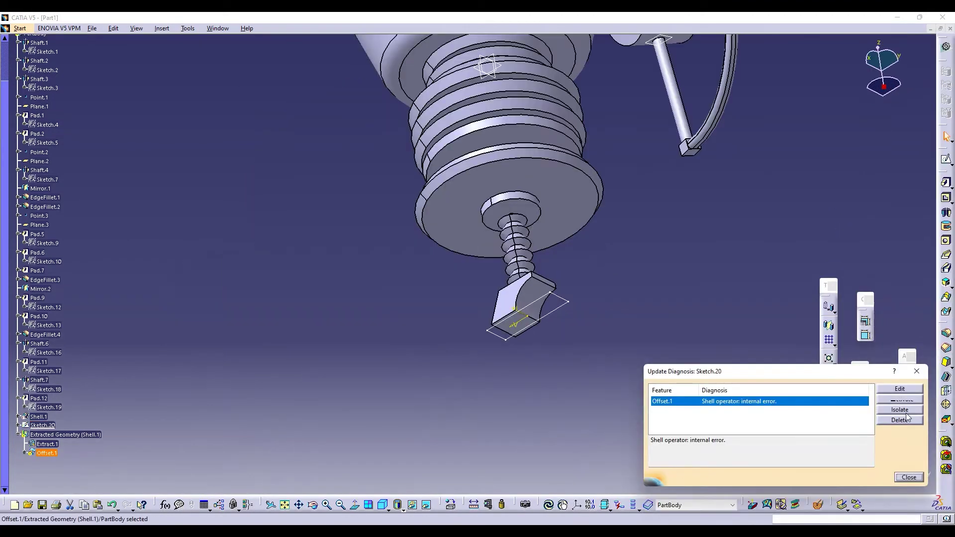
click(917, 371)
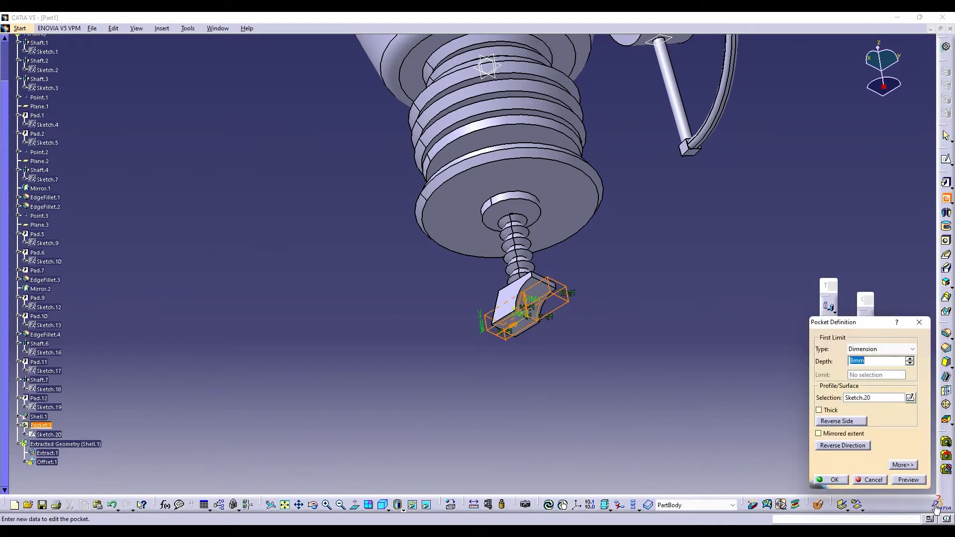
click(909, 359)
click(910, 359)
click(910, 359)
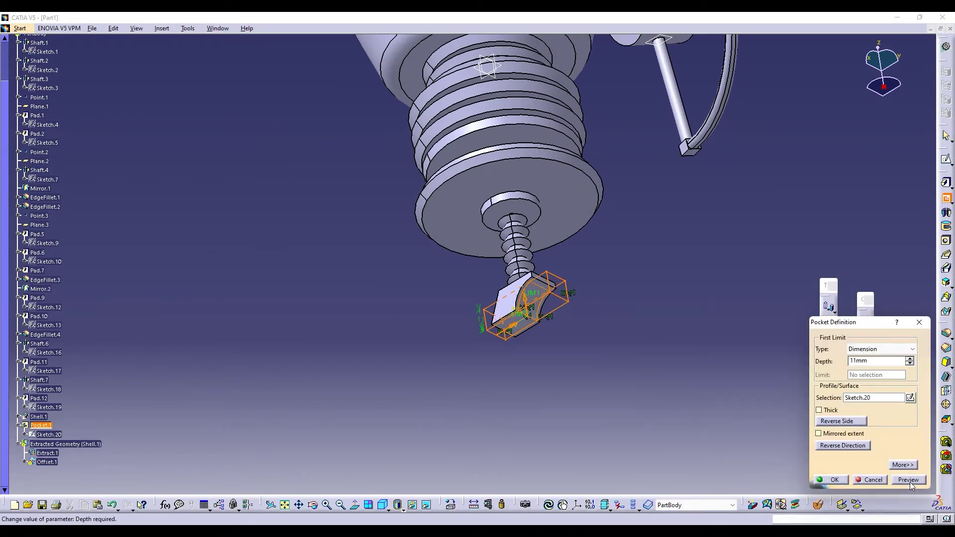
click(908, 479)
click(910, 359)
click(910, 360)
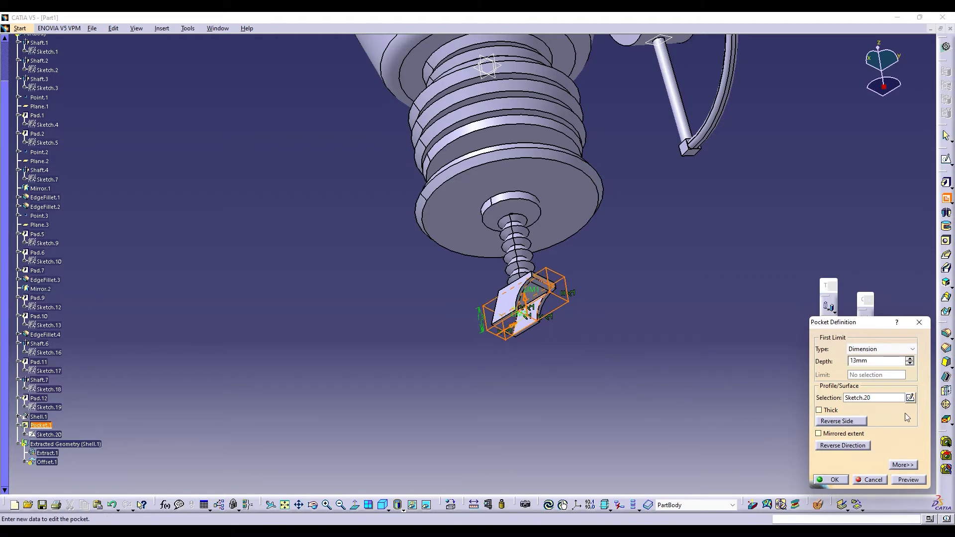
click(834, 480)
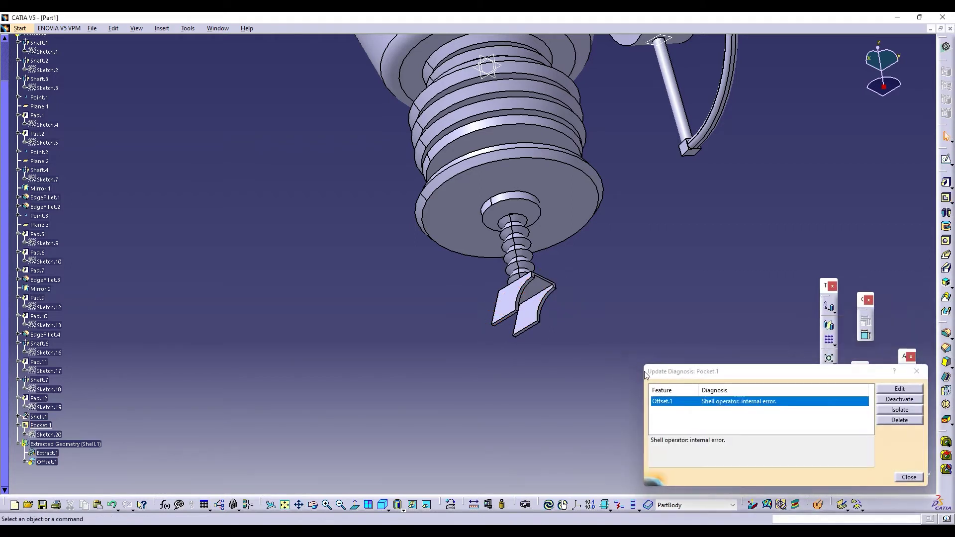
Sketch a circle on the yz plane, centred on the vertical axis near the foot bracket's lower edge and fitting under its concave underside.
click(909, 478)
drag(314, 505, 526, 365)
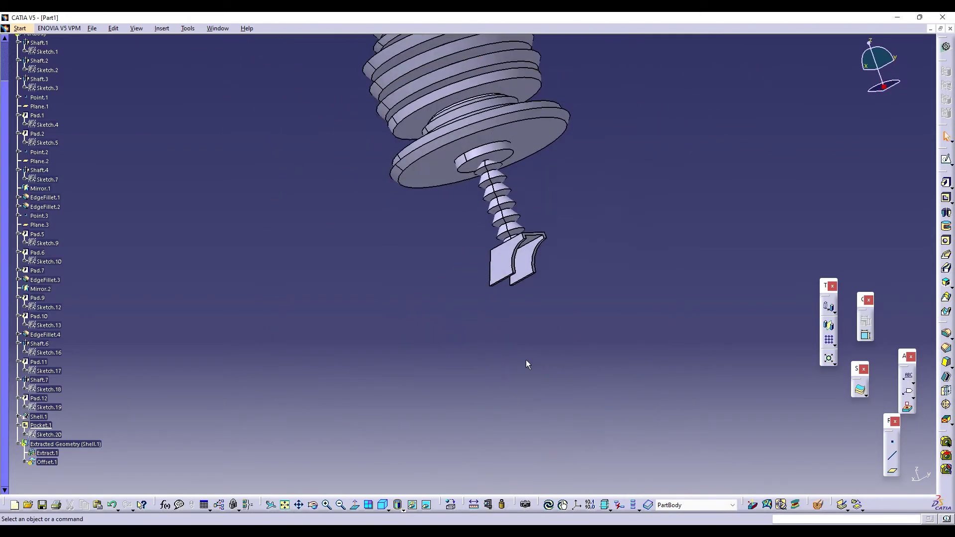
click(947, 162)
middle_drag(480, 315, 458, 462)
click(314, 507)
drag(319, 296, 457, 267)
click(318, 153)
middle_drag(564, 401, 606, 381)
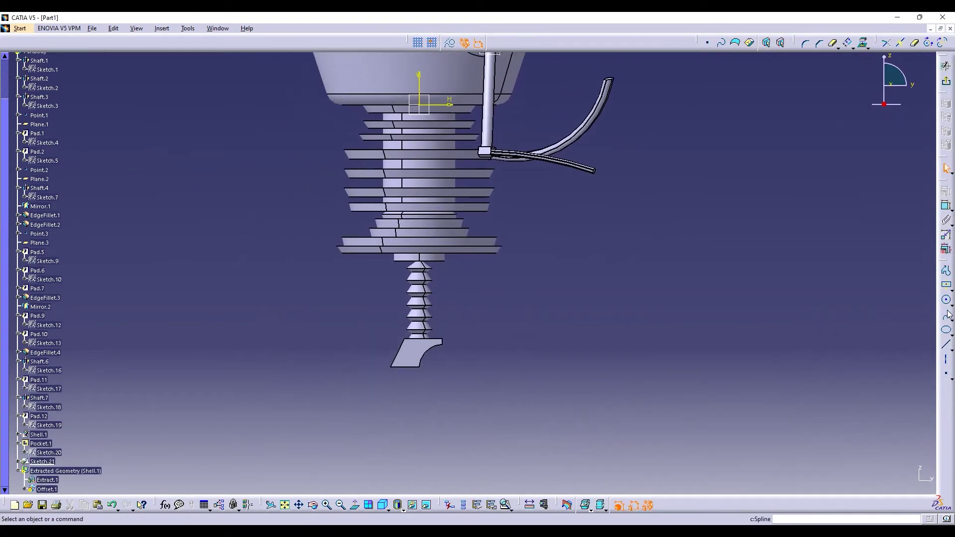
click(946, 300)
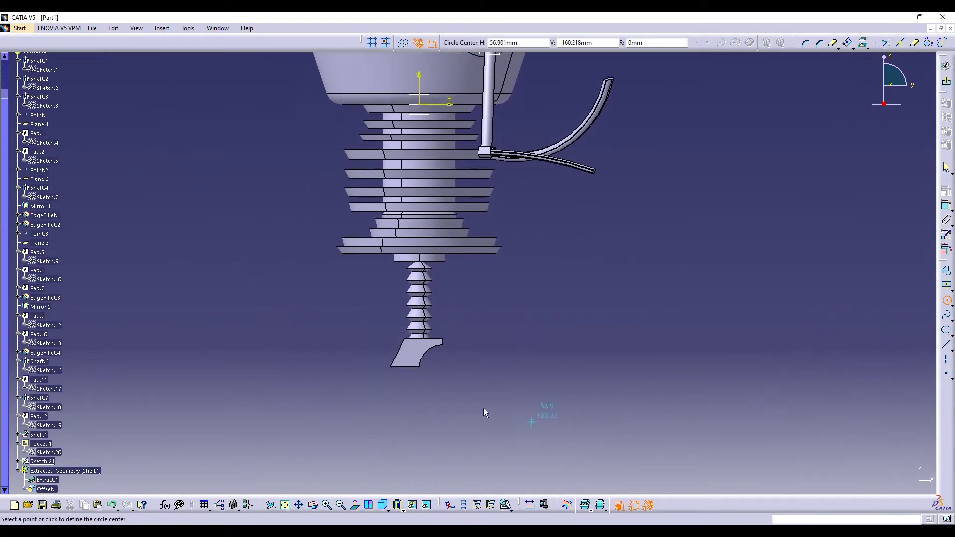
click(420, 361)
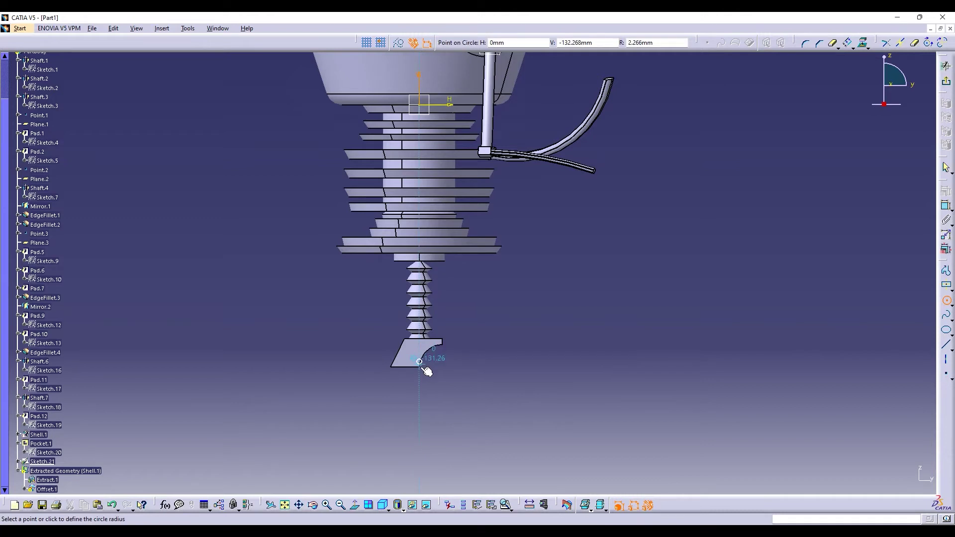
click(427, 394)
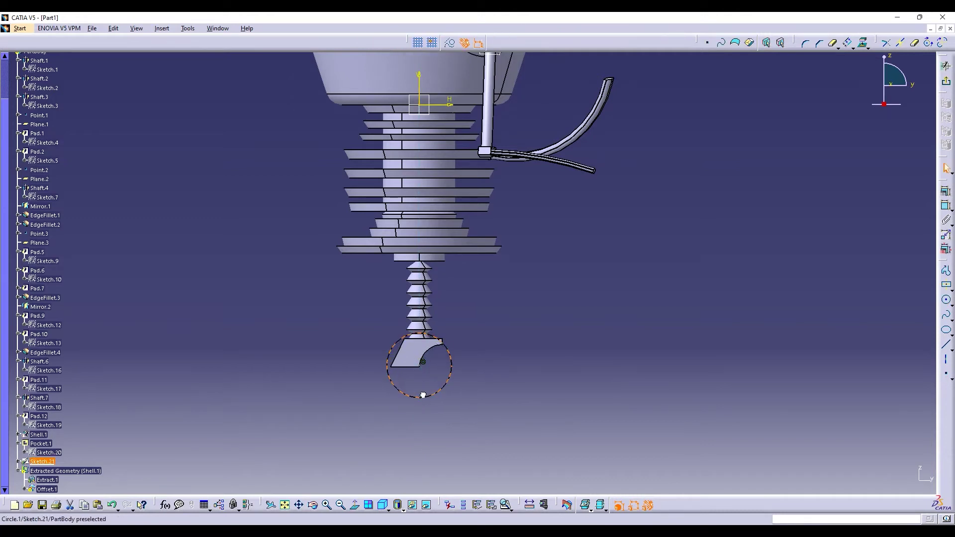
drag(426, 394, 422, 370)
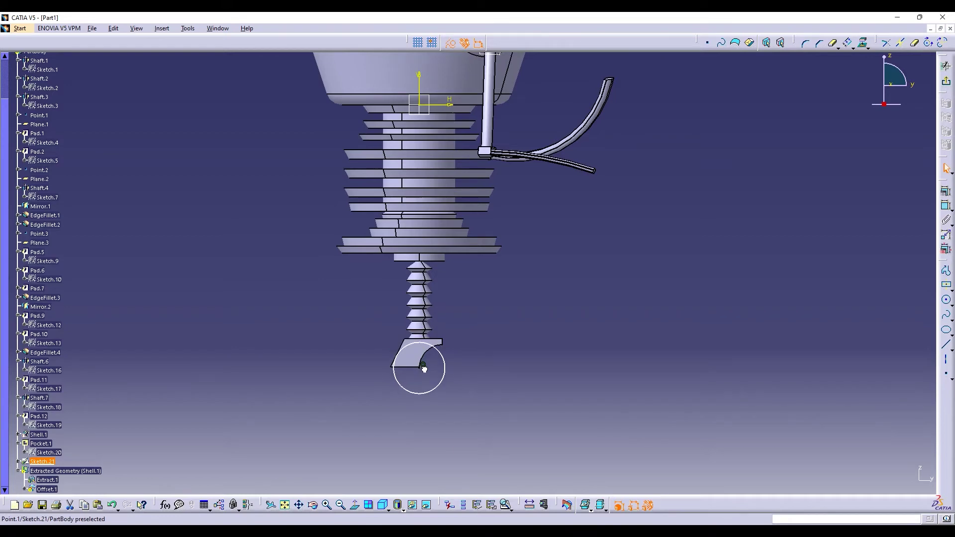
Exit the sketch and pad the circle 6 mm with mirrored extent to form a wheel between the bracket's side plates.
click(946, 81)
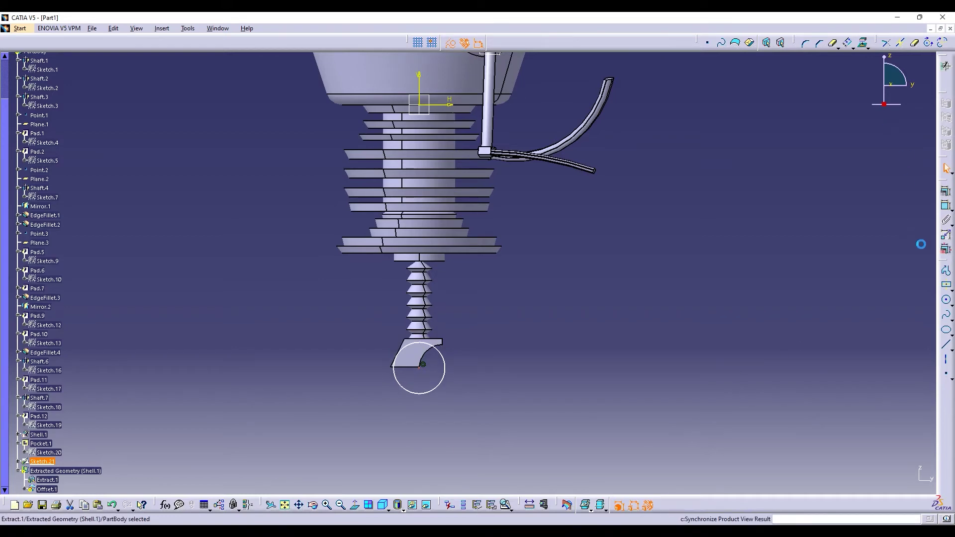
click(917, 371)
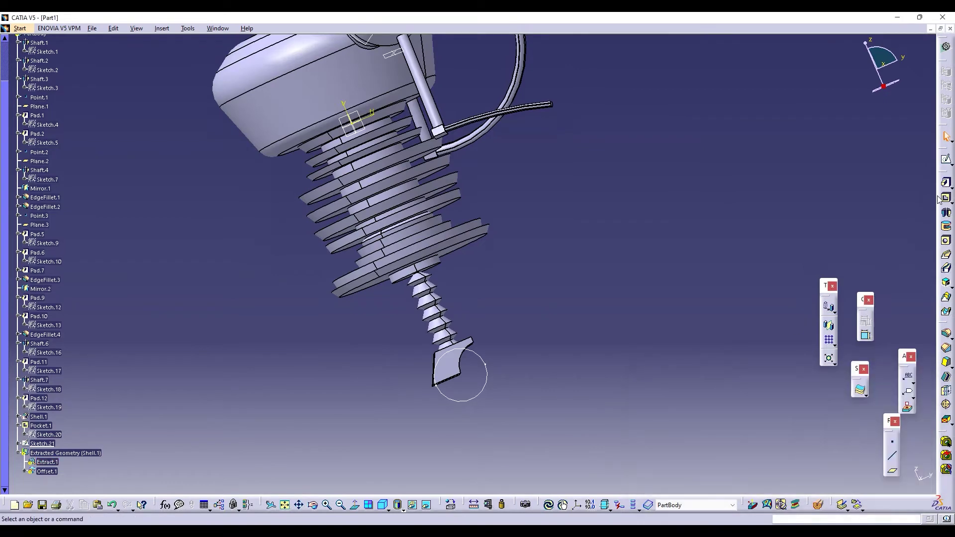
click(946, 183)
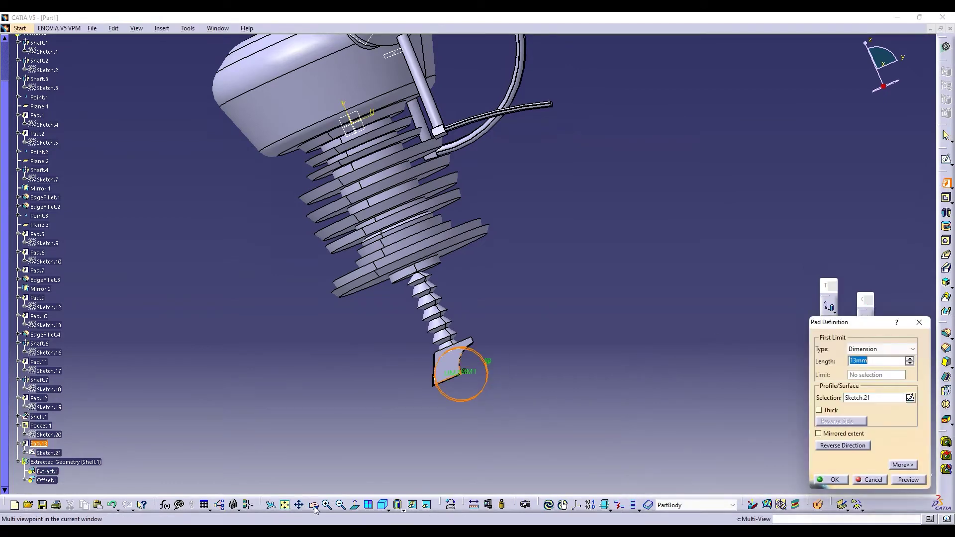
click(314, 507)
drag(423, 361, 299, 398)
click(845, 435)
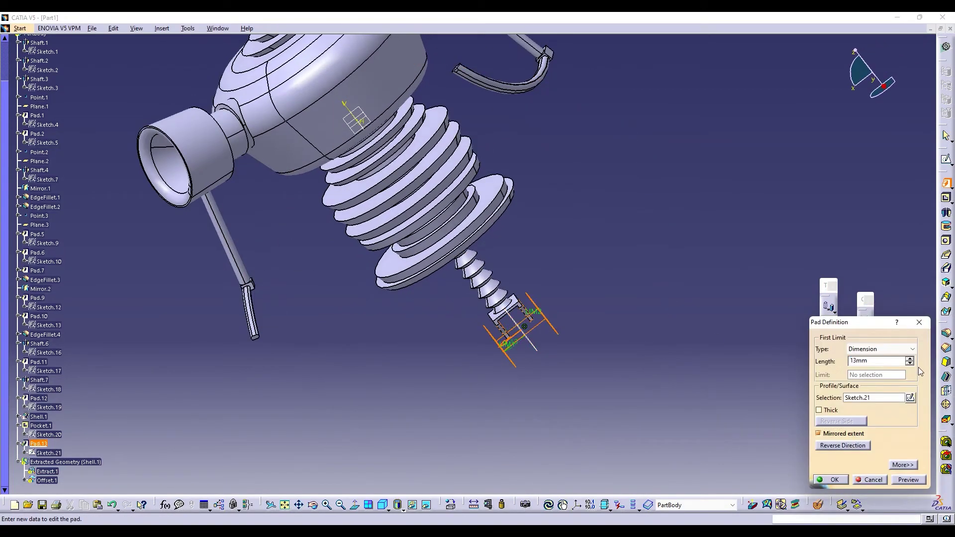
click(910, 364)
click(910, 363)
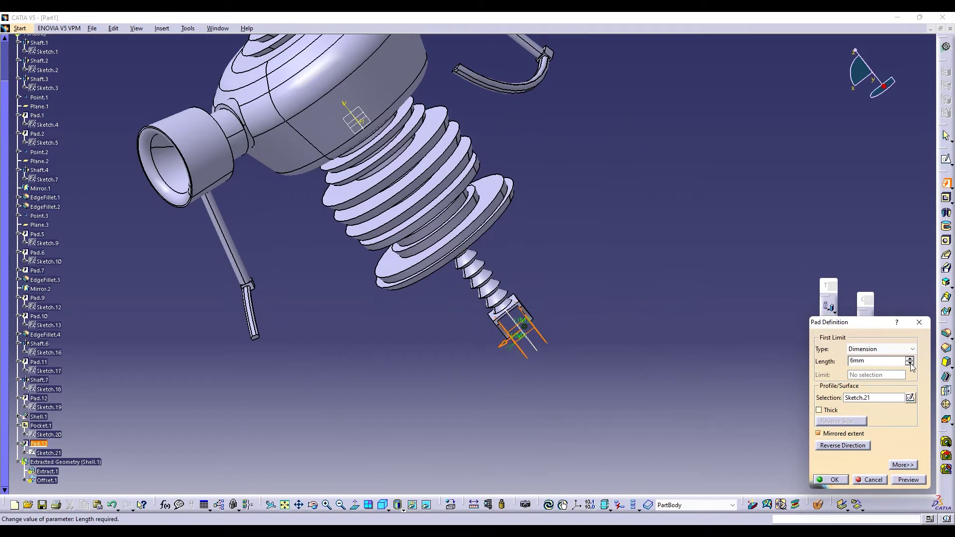
click(910, 358)
click(834, 480)
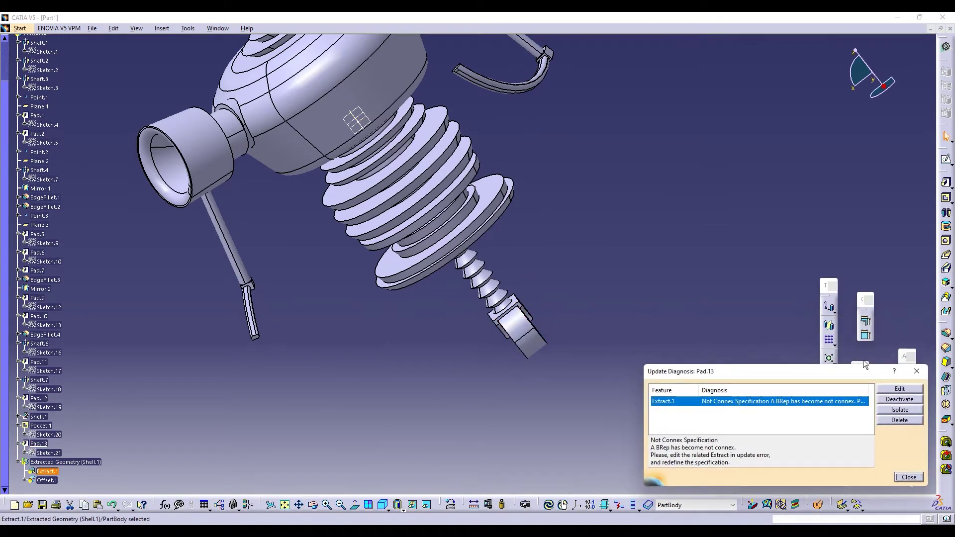
click(918, 371)
Round both outer circular rim edges of the wheel with a 2 mm edge fillet.
click(946, 334)
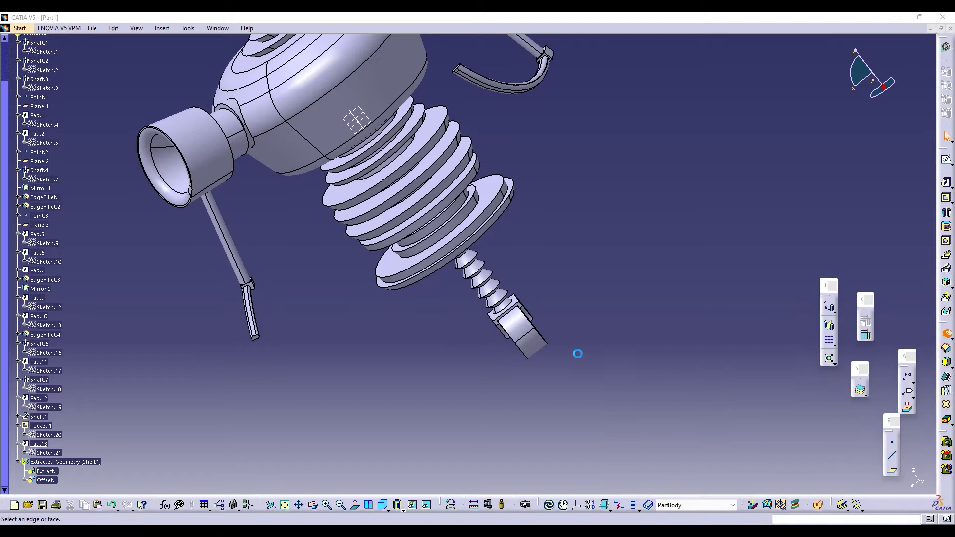
click(526, 355)
click(544, 343)
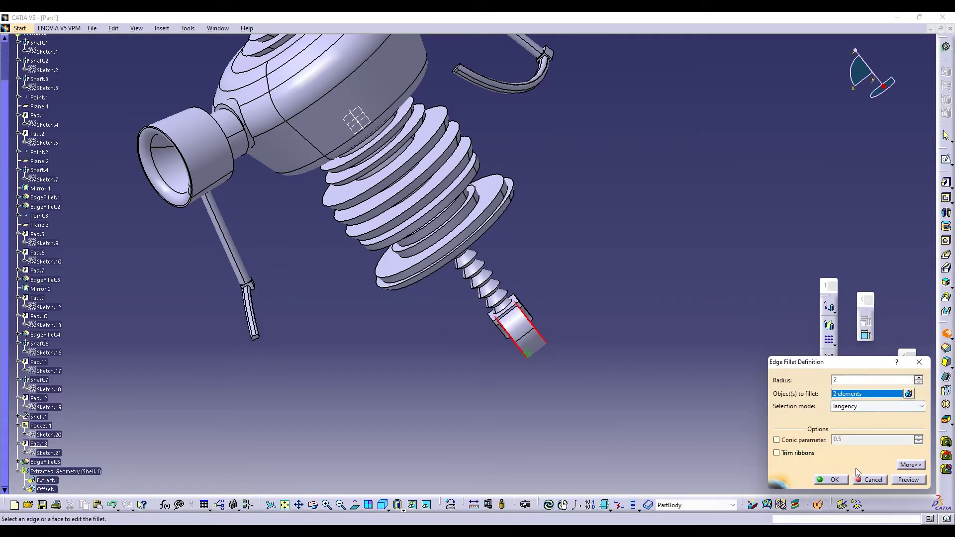
click(835, 480)
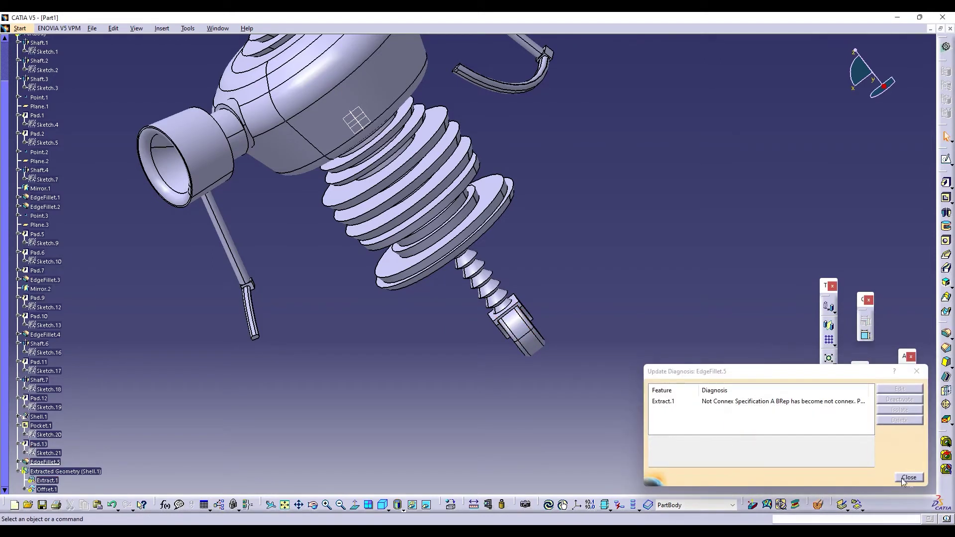
click(917, 369)
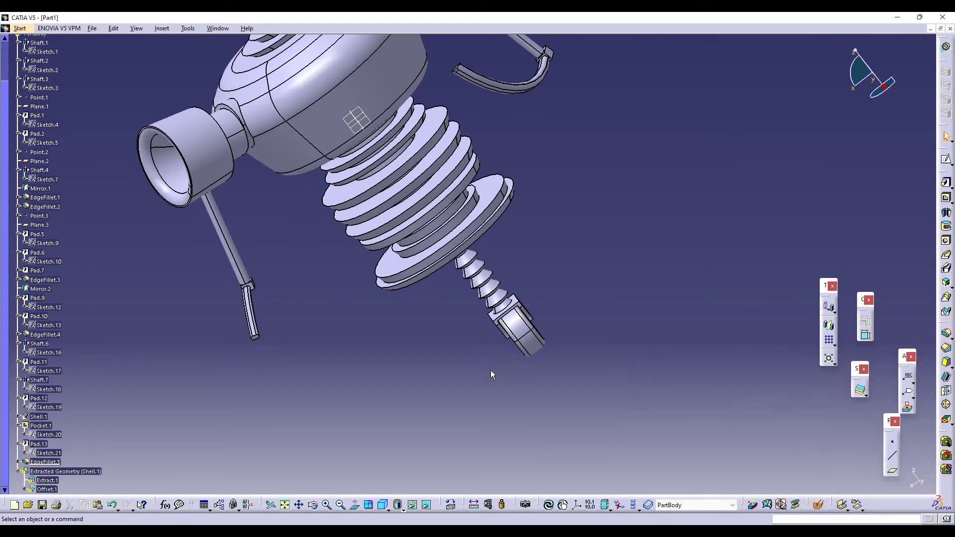
Sketch a small circle at the wheel's centre on the outer face of the bracket's side plate and exit the sketch.
click(312, 506)
mouse_move(324, 305)
mouse_down()
mouse_move(456, 204)
mouse_move(490, 205)
mouse_up()
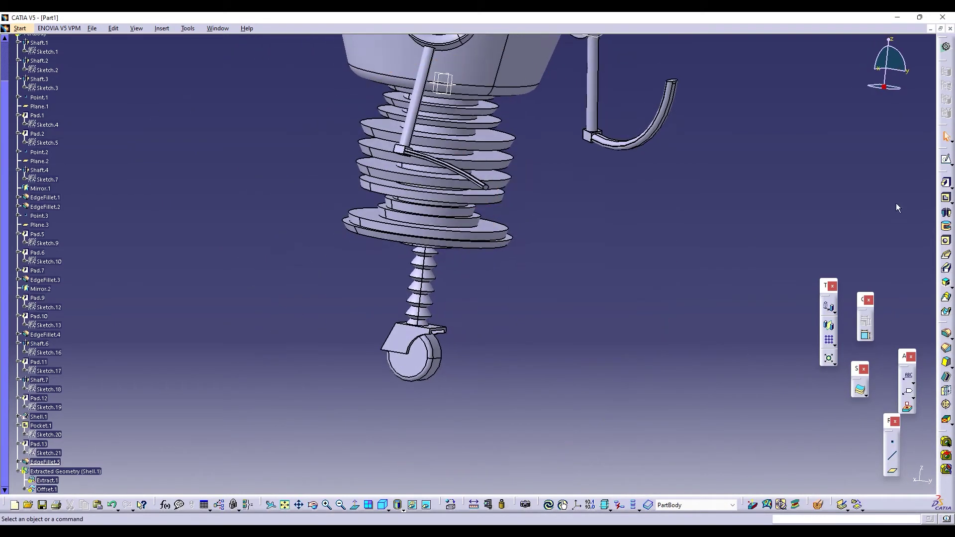
click(946, 159)
click(404, 347)
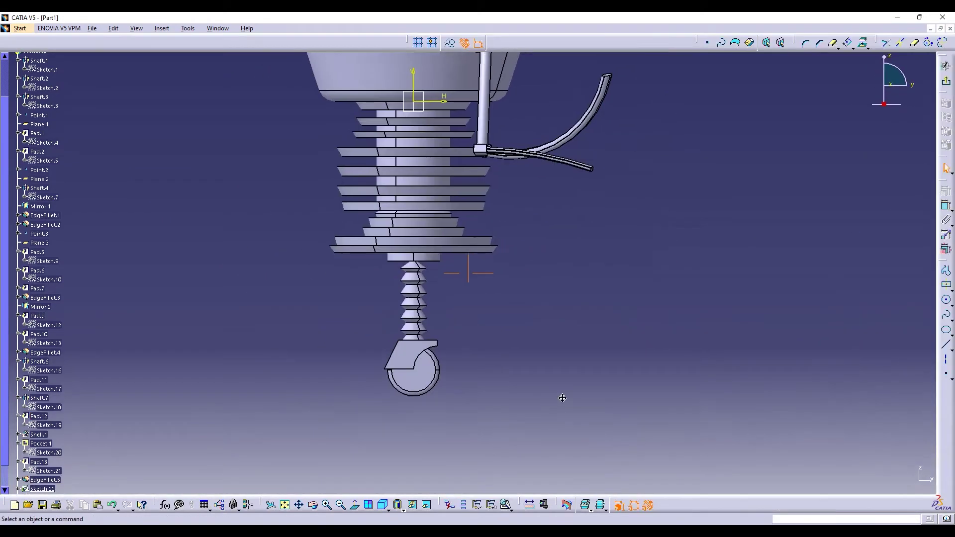
click(946, 301)
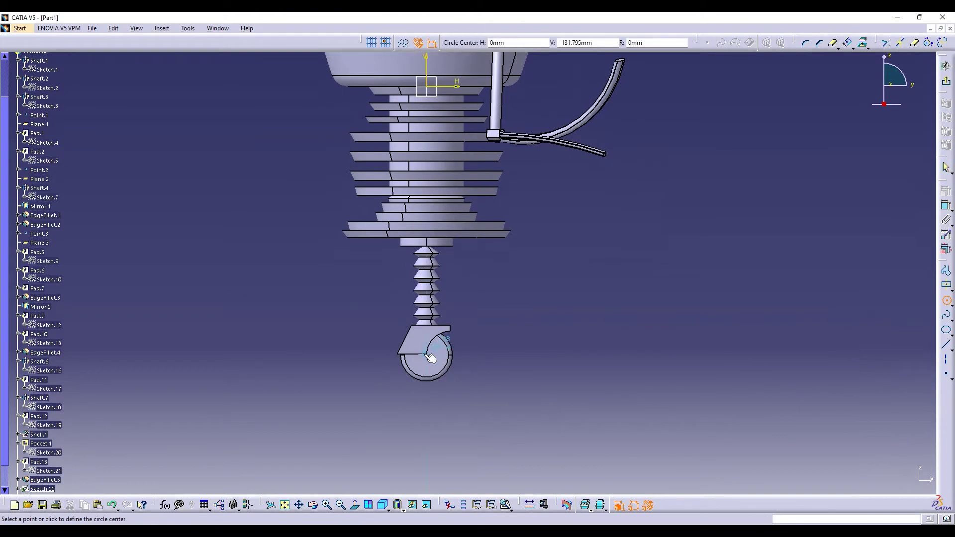
click(426, 353)
click(430, 355)
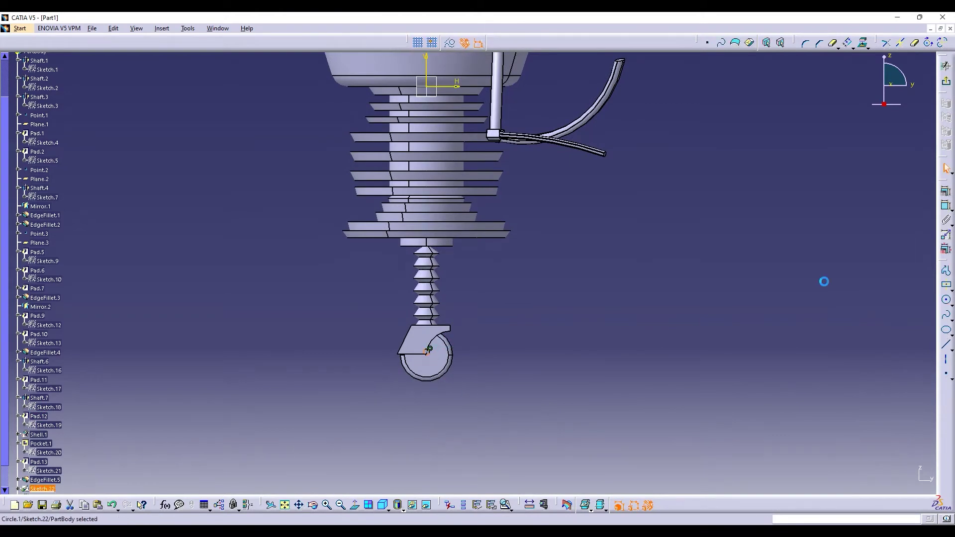
click(947, 81)
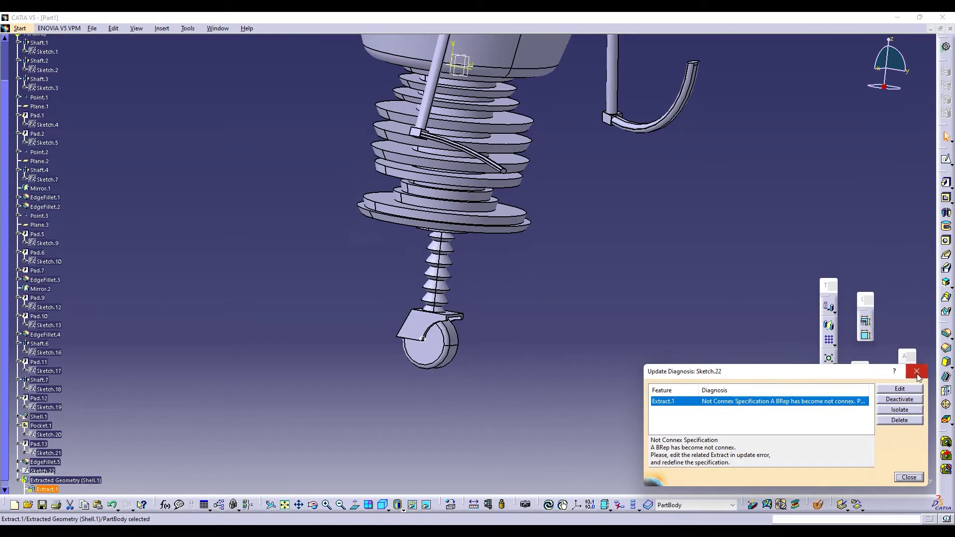
click(916, 371)
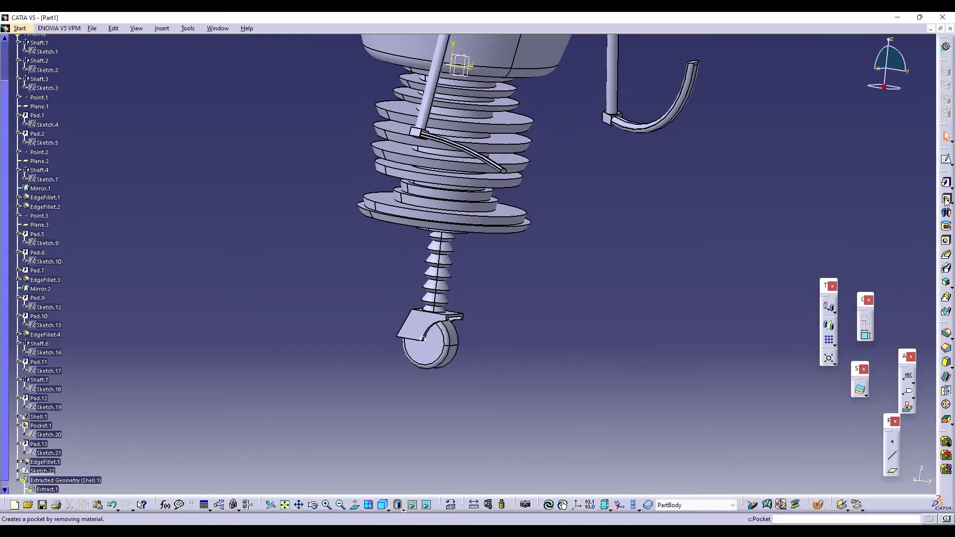
Cut the small circle 27 mm deep through the bracket and wheel as a Pocket.
click(946, 198)
click(443, 347)
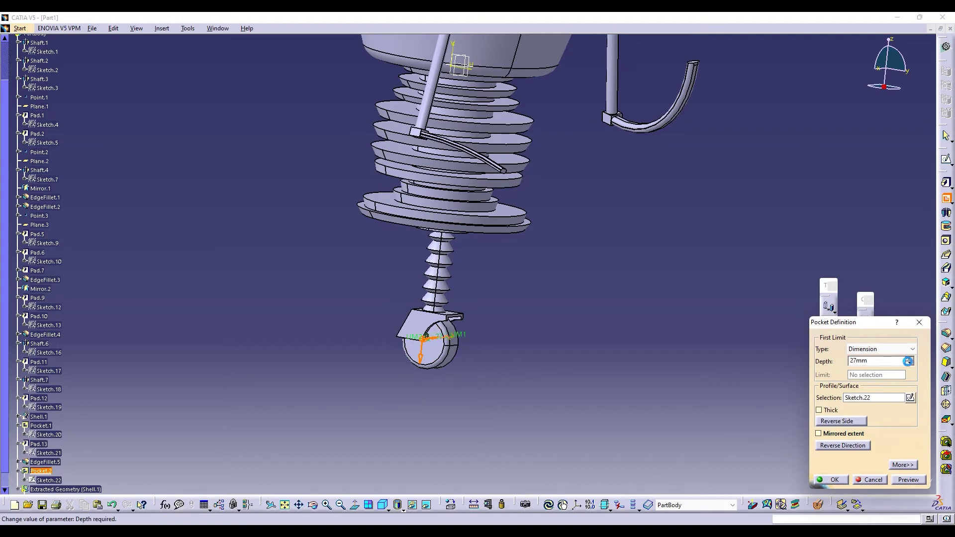
click(829, 480)
click(917, 480)
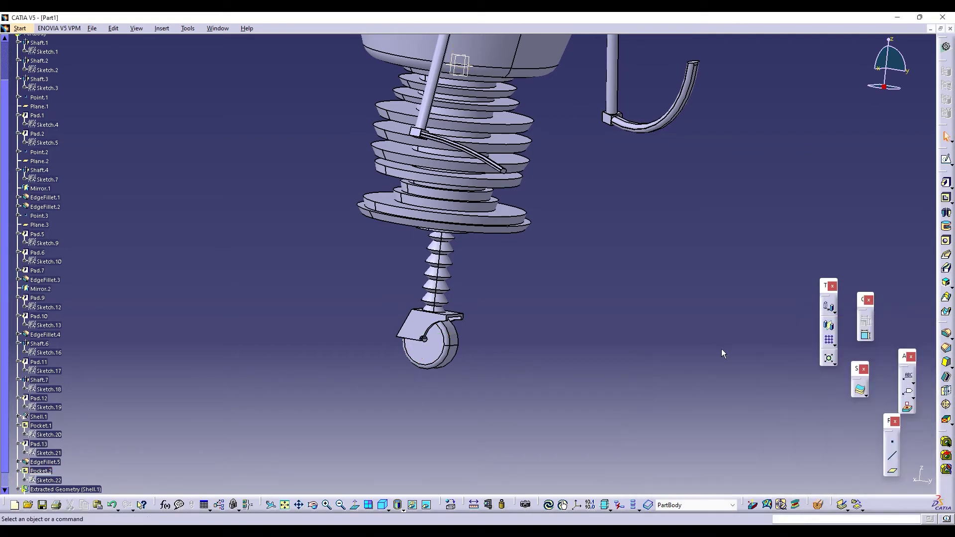
In a sketch on the plane at the curved arm's end, draw a centred rectangle around the arm's tip.
middle_drag(524, 321, 496, 425)
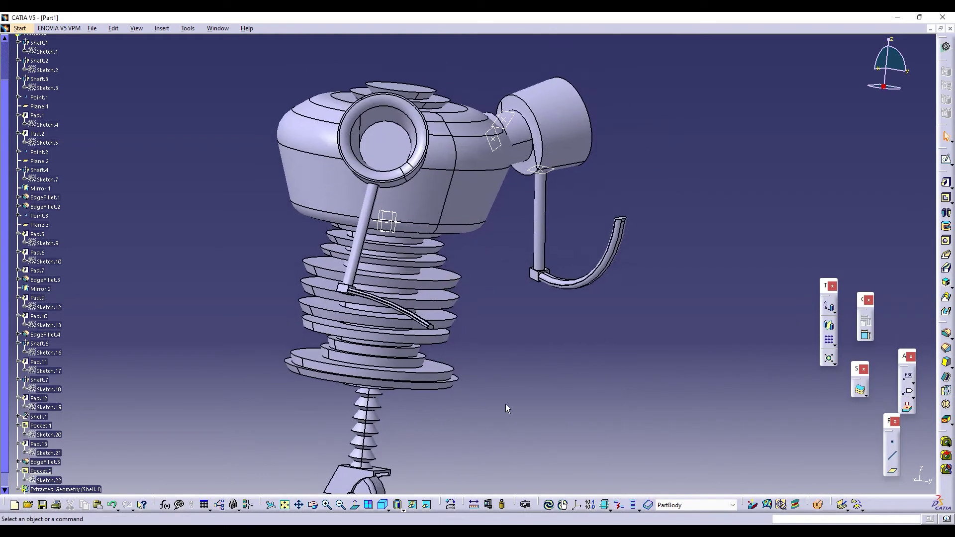
middle_drag(506, 348, 420, 298)
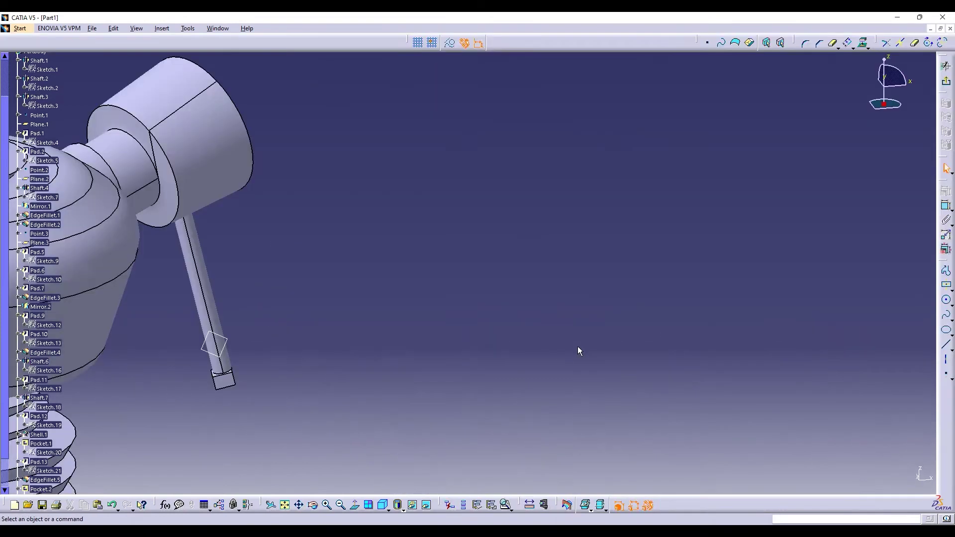
mouse_move(578, 346)
middle_down()
mouse_move(876, 335)
mouse_move(757, 350)
middle_up()
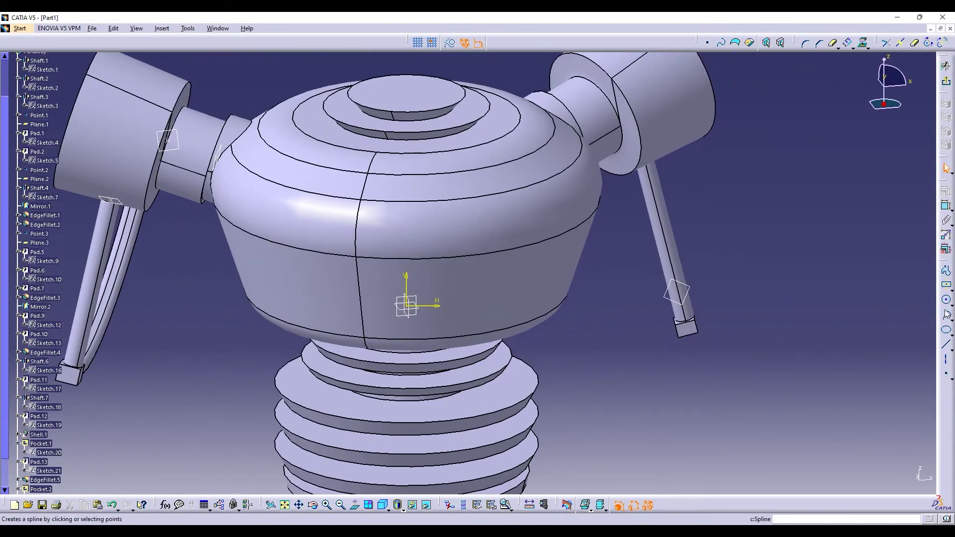
click(946, 286)
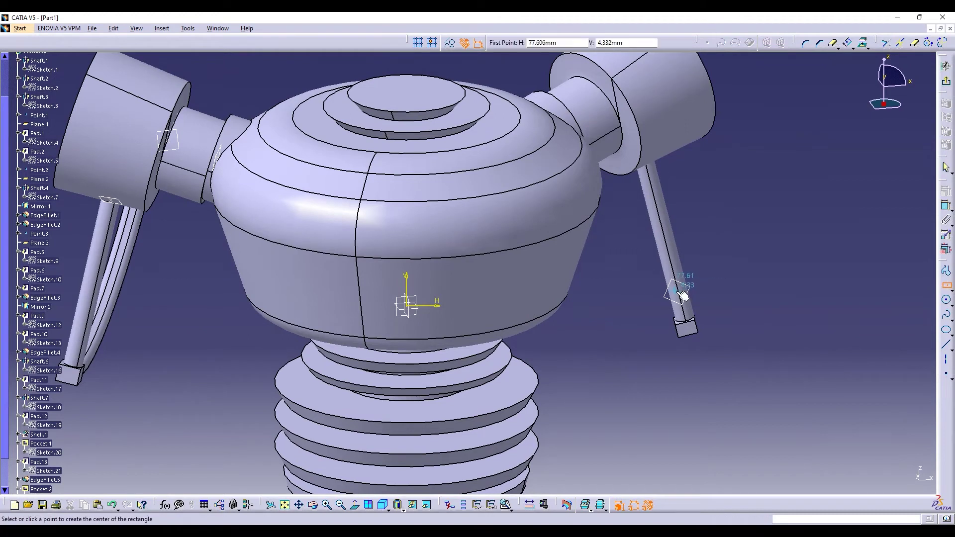
click(678, 292)
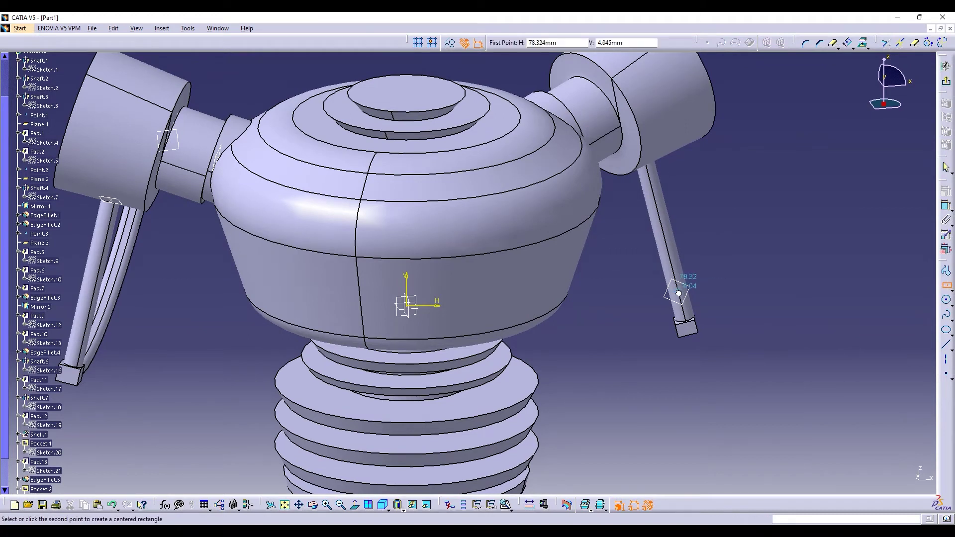
click(700, 319)
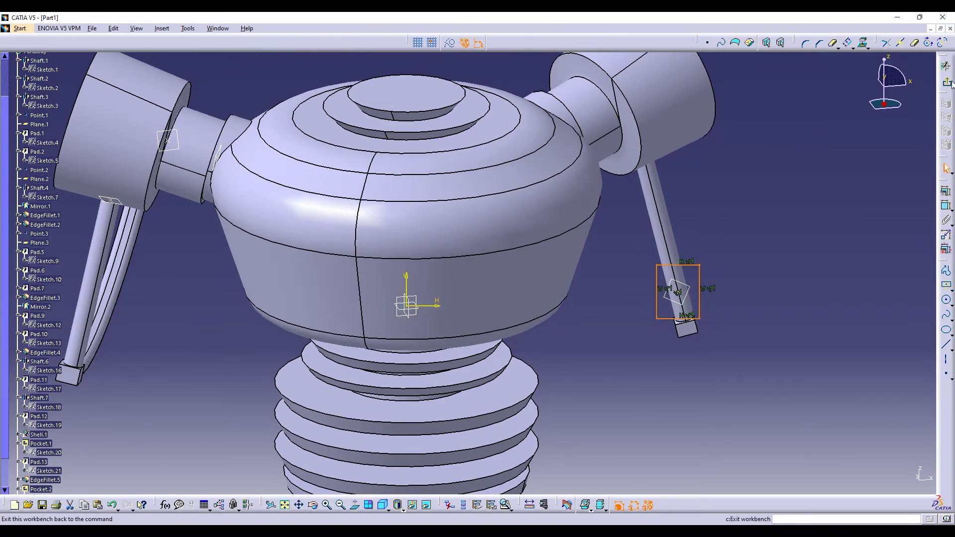
Exit the sketch and pad the rectangle 26 mm outward from the arm, reversing the direction, to form a block at its tip.
click(947, 81)
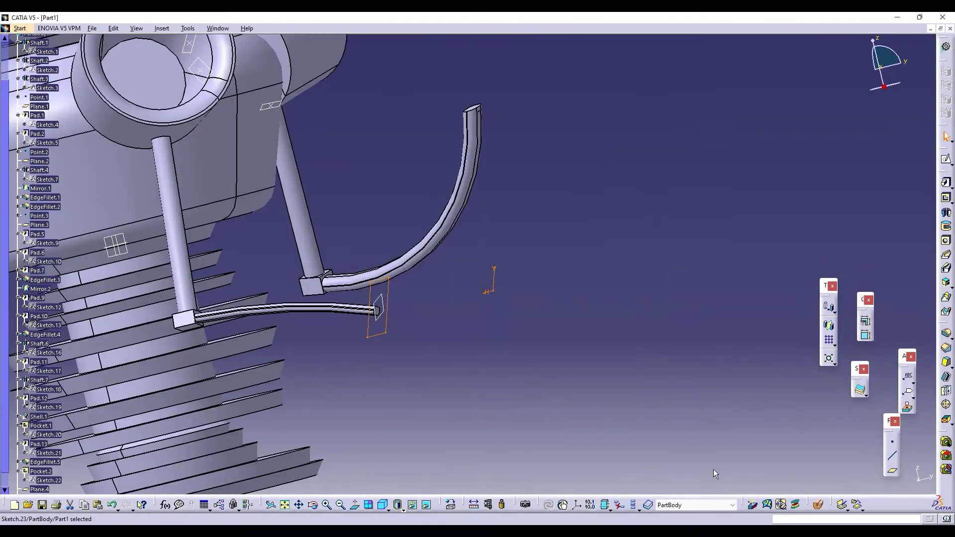
click(947, 182)
click(860, 446)
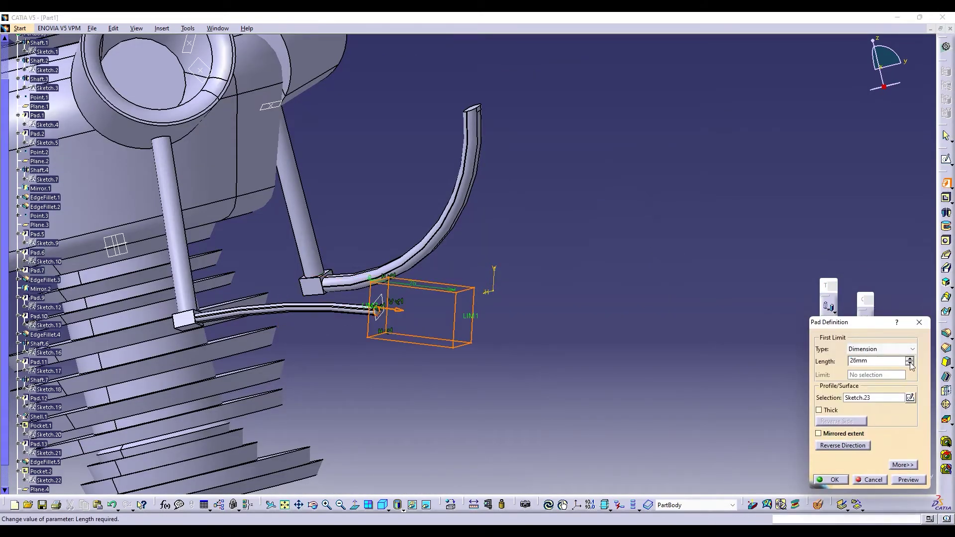
click(843, 482)
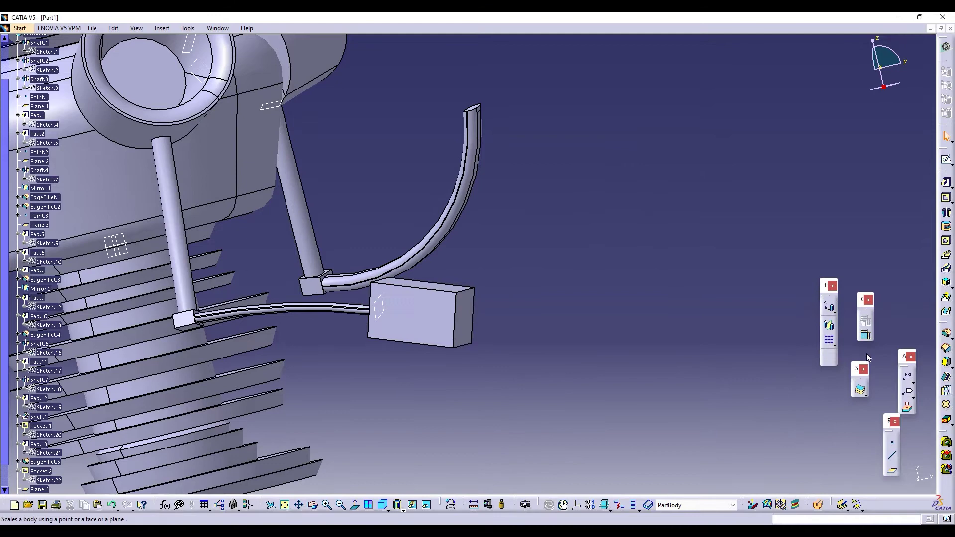
Round the edges of the block's upper and lower faces with a 10 mm Edge Fillet.
click(947, 334)
click(436, 289)
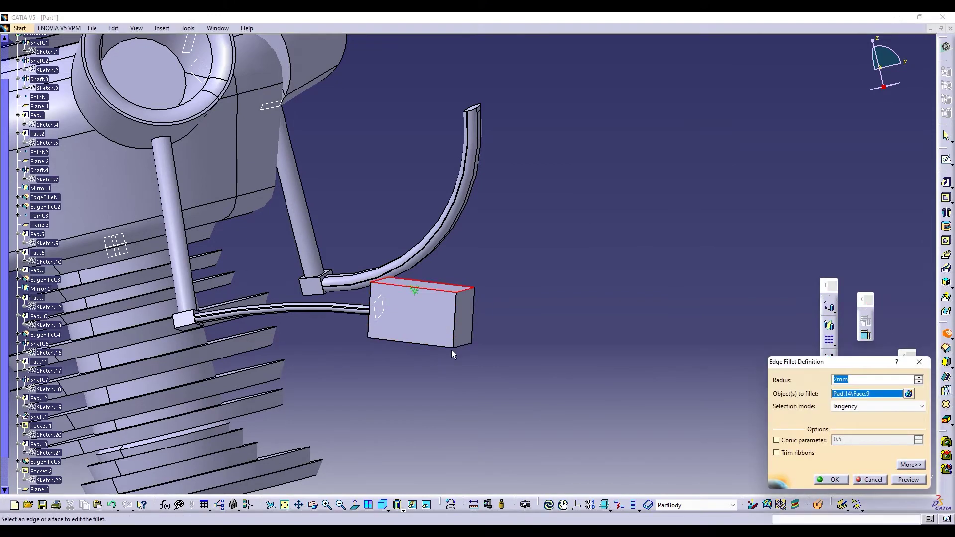
click(312, 505)
drag(375, 408, 413, 293)
click(470, 249)
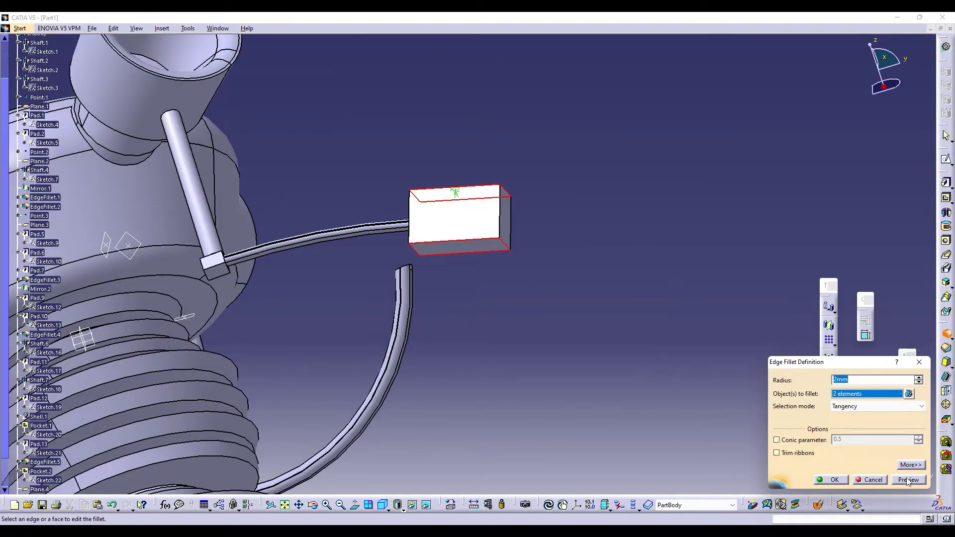
text(10)
click(908, 480)
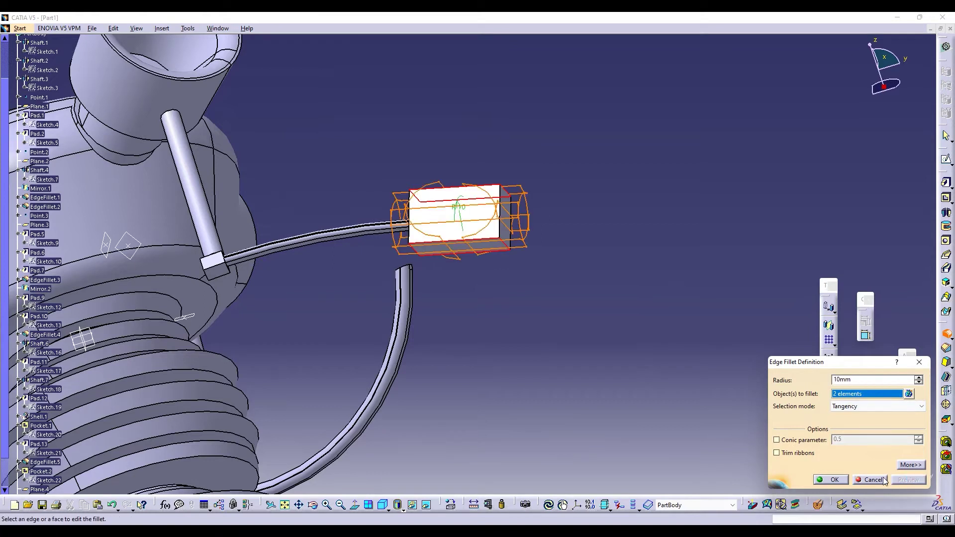
click(845, 479)
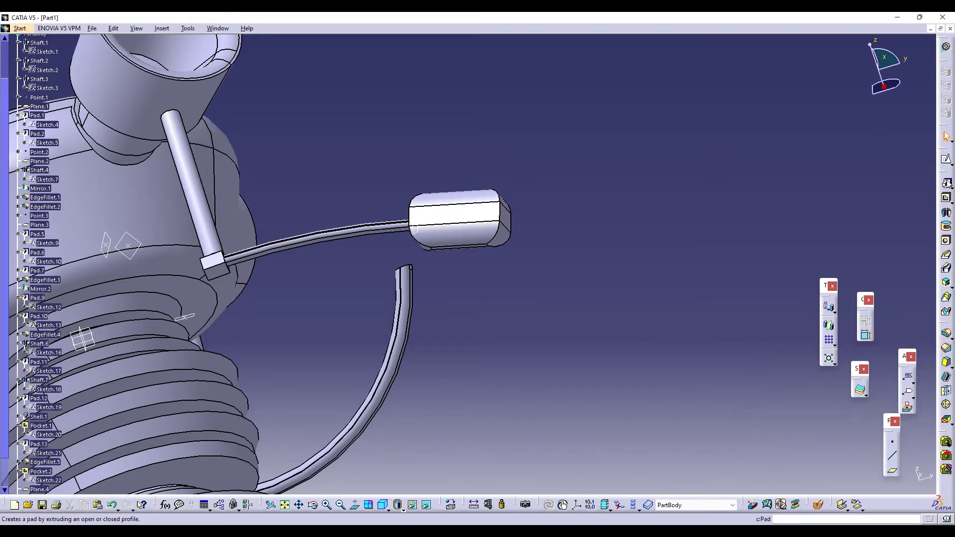
Sketch a circle about 14.8 mm in diameter centred on the rounded block's outer end face and exit the sketch.
click(946, 159)
click(505, 223)
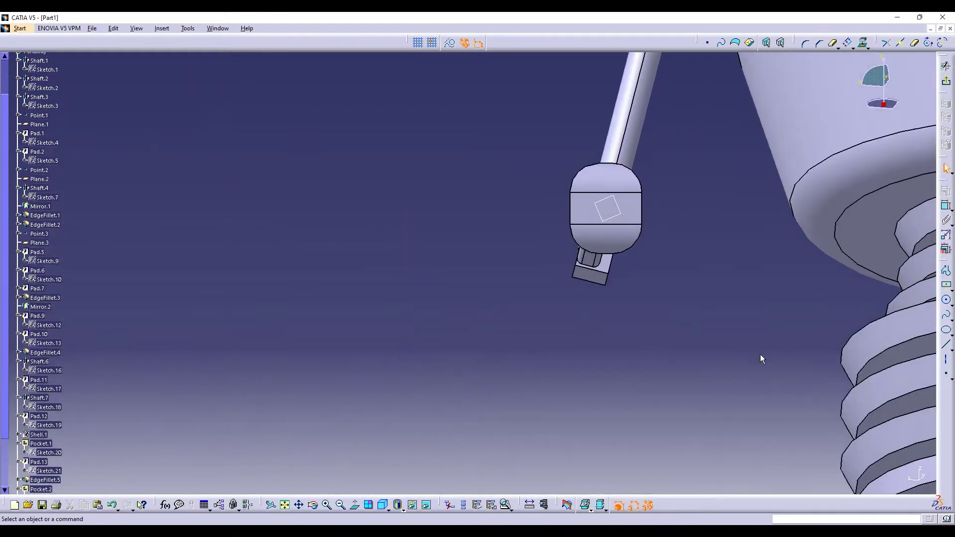
click(946, 301)
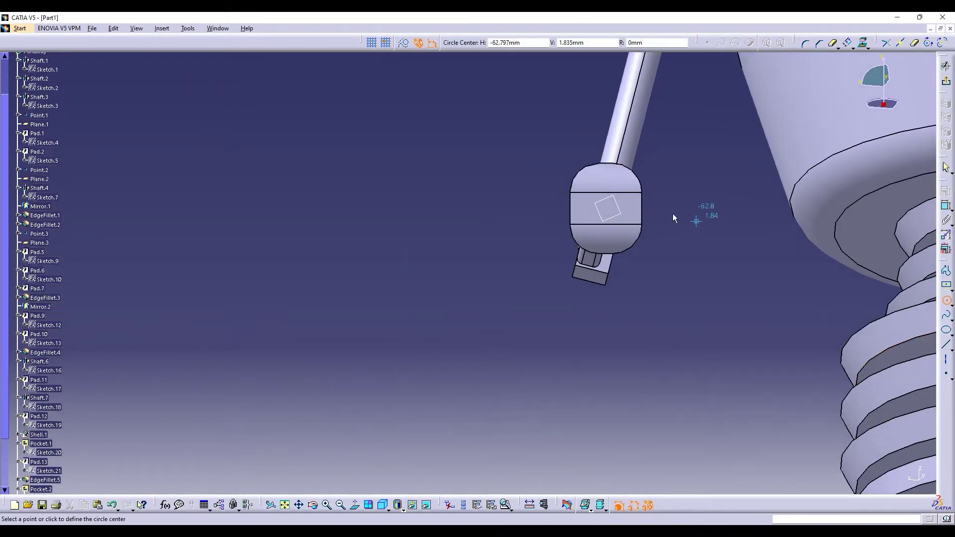
click(607, 210)
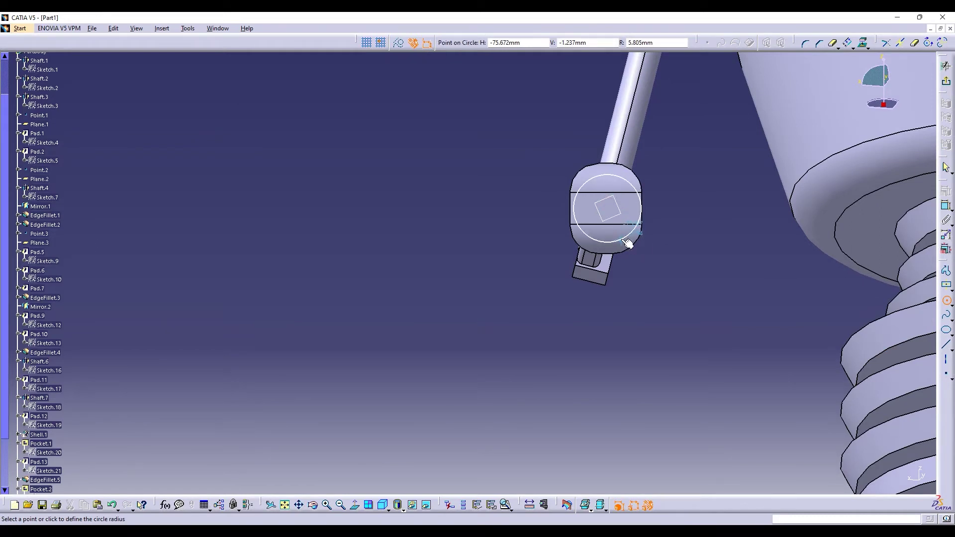
click(631, 253)
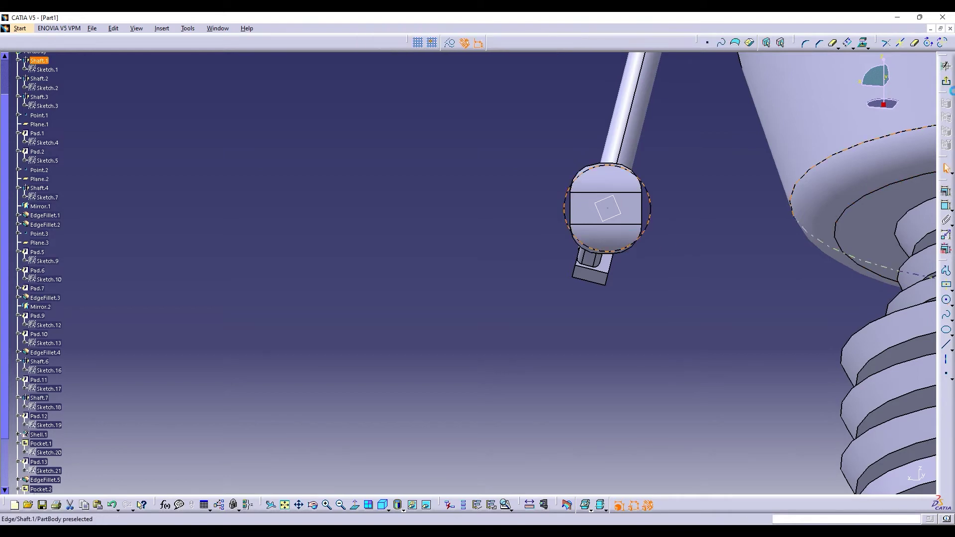
click(946, 65)
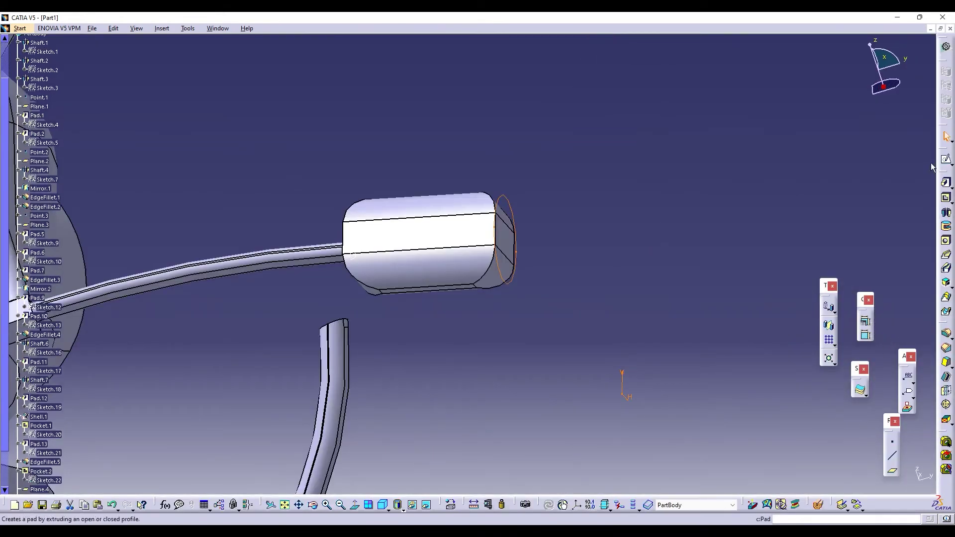
Pad the circle 3 mm outward from the block's end face to form a disc.
click(947, 183)
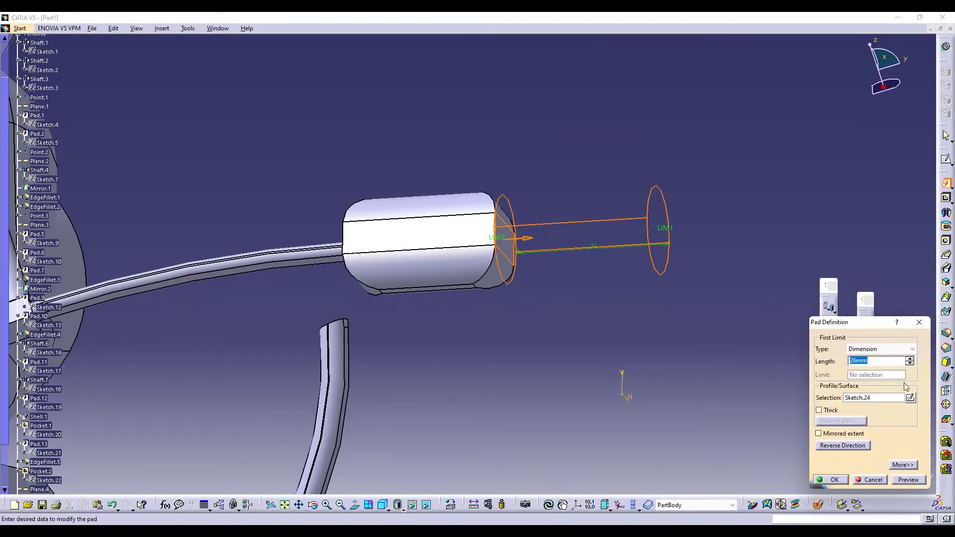
click(909, 363)
click(910, 364)
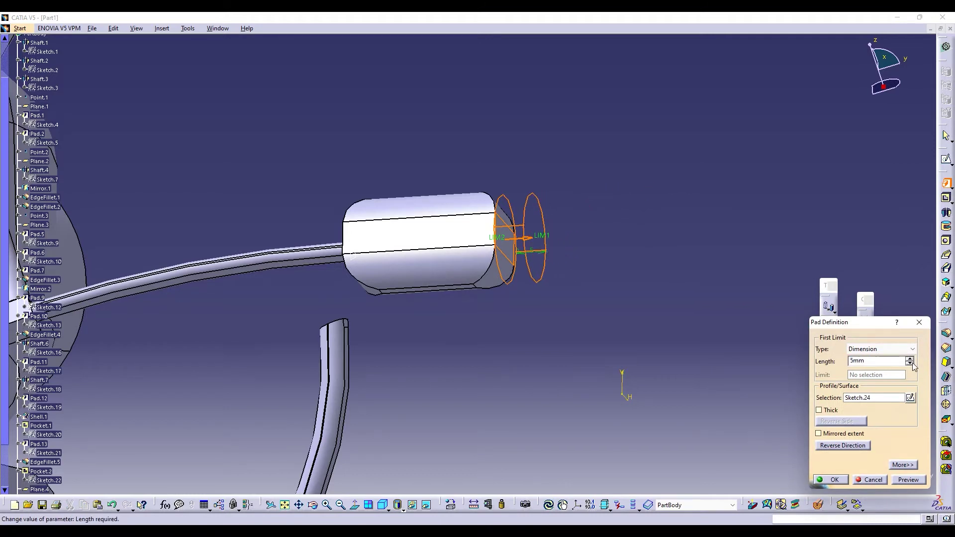
click(910, 363)
click(910, 364)
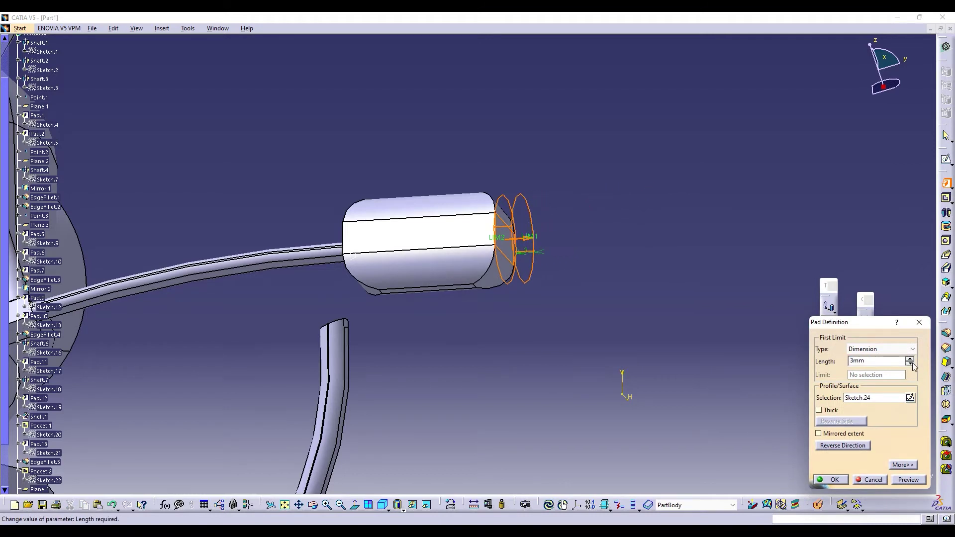
click(831, 480)
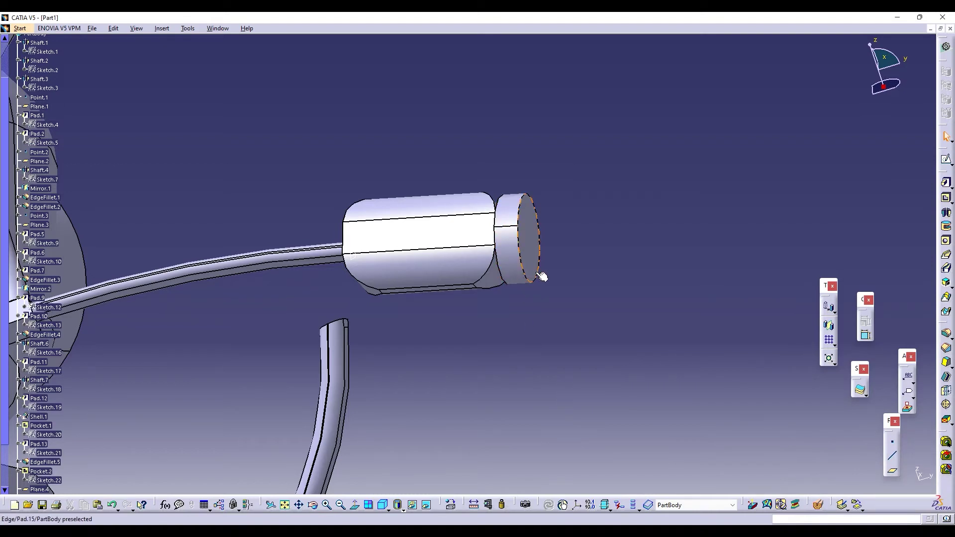
middle_drag(560, 313, 583, 327)
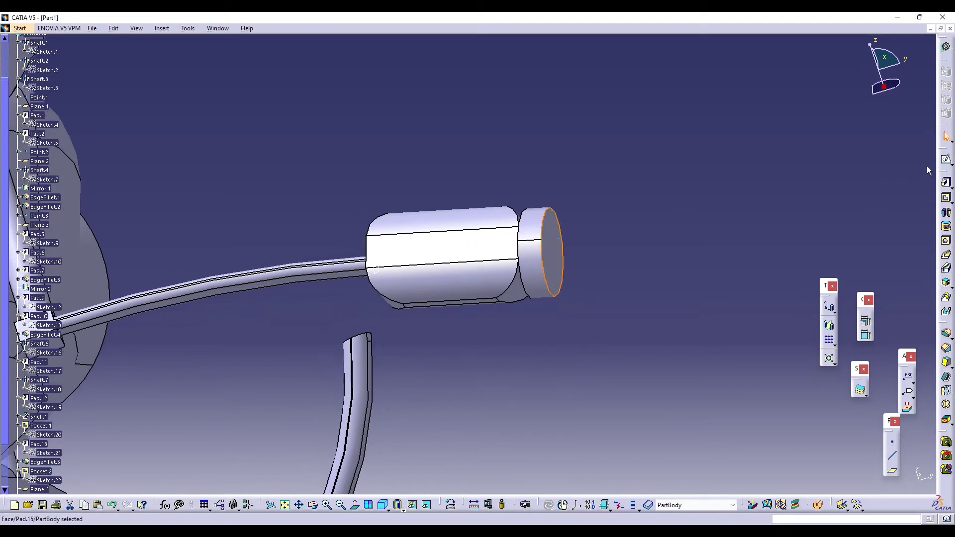
click(946, 159)
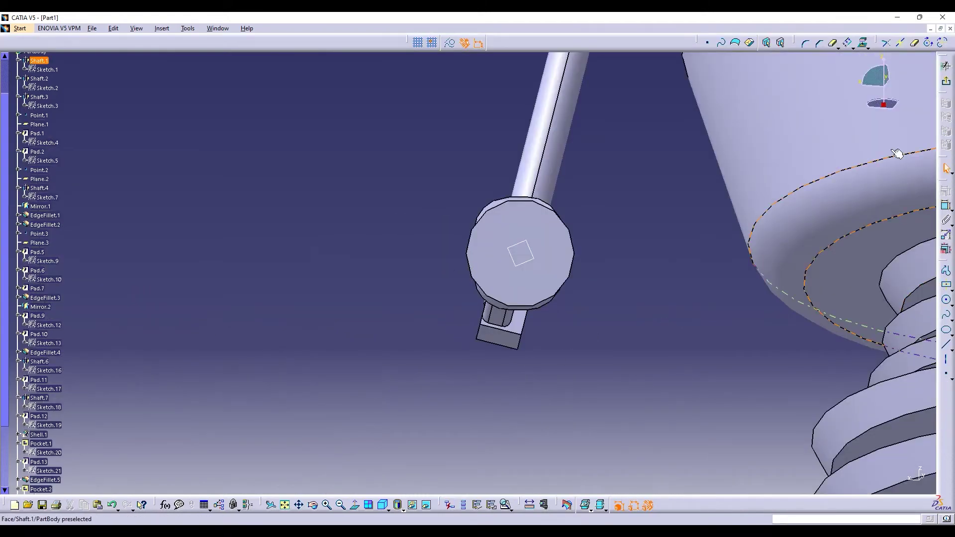
click(530, 277)
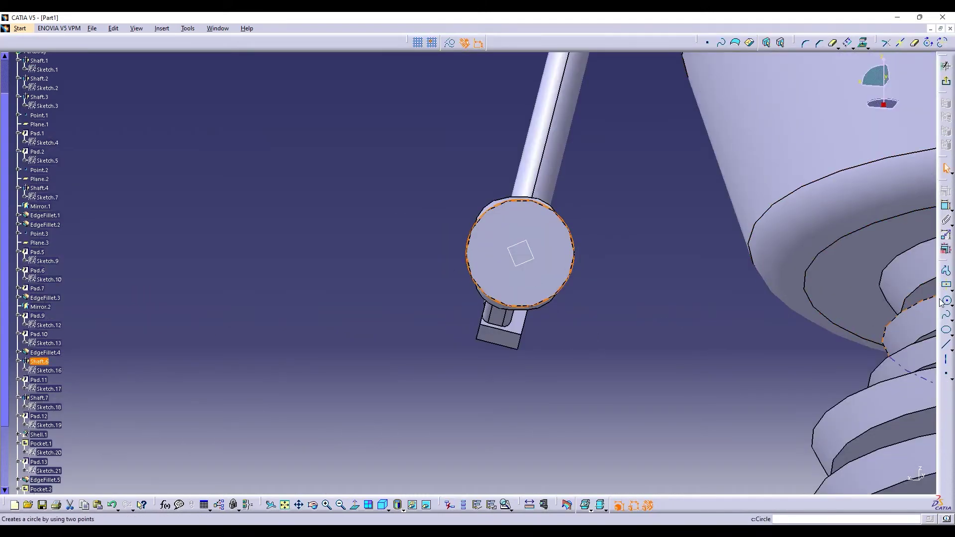
click(947, 205)
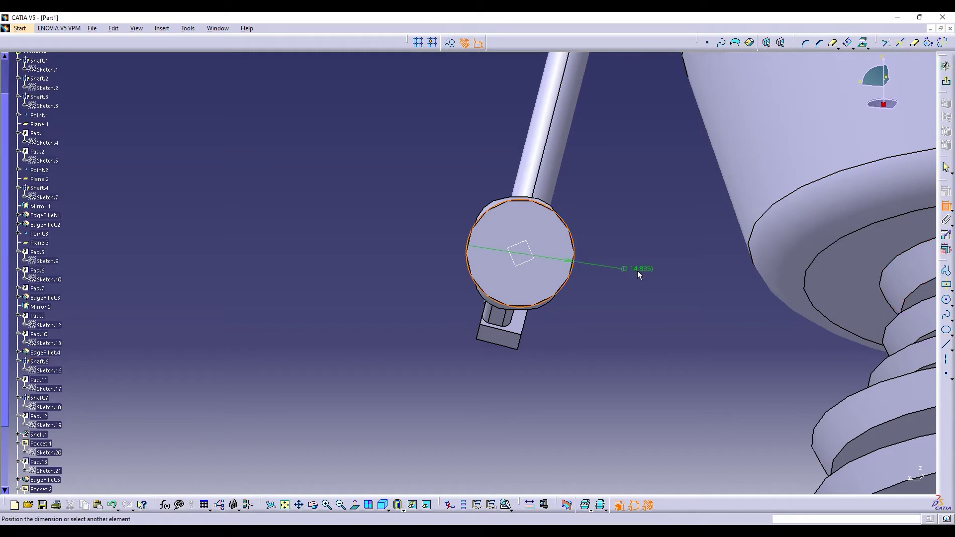
key(Escape)
key(ctrl+z)
click(945, 81)
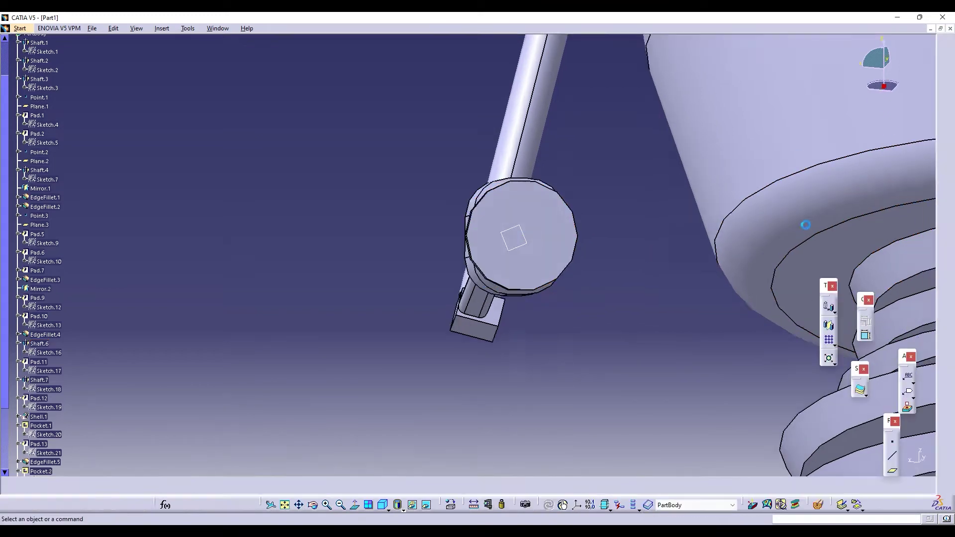
In a sketch on the other curved arm's end face, draw a centred rectangle about 15.4 mm square around the arm's tip.
click(340, 506)
click(341, 506)
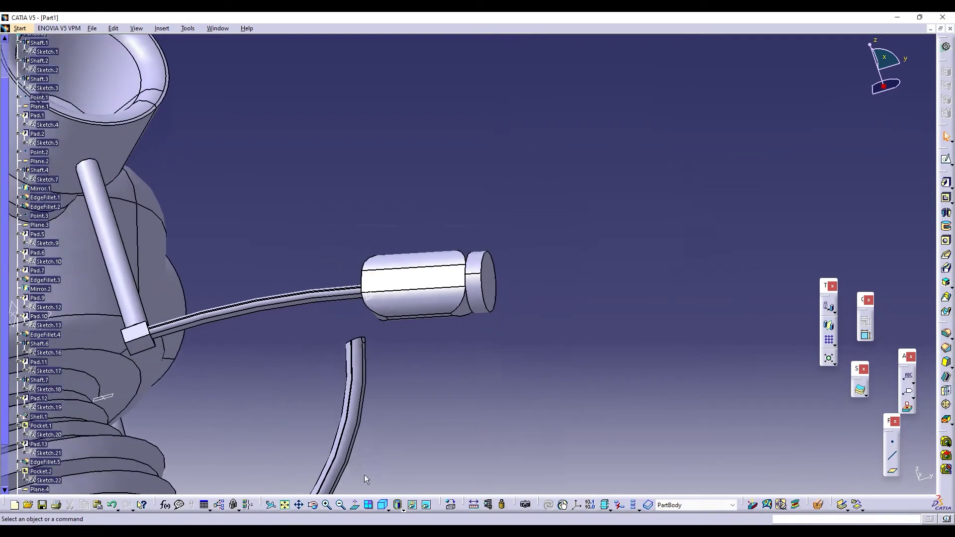
click(945, 159)
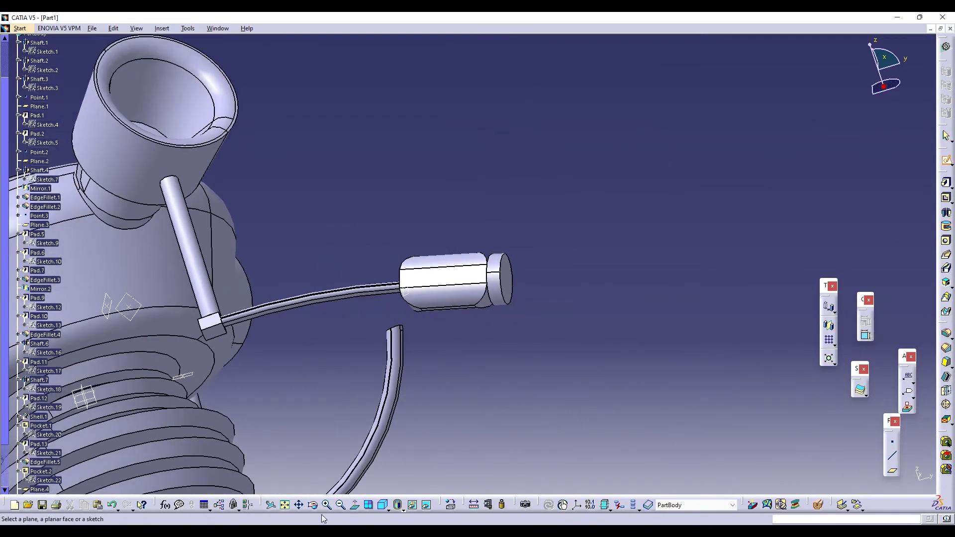
click(313, 505)
mouse_move(397, 271)
mouse_down()
mouse_move(367, 450)
mouse_move(549, 301)
mouse_move(569, 224)
mouse_up()
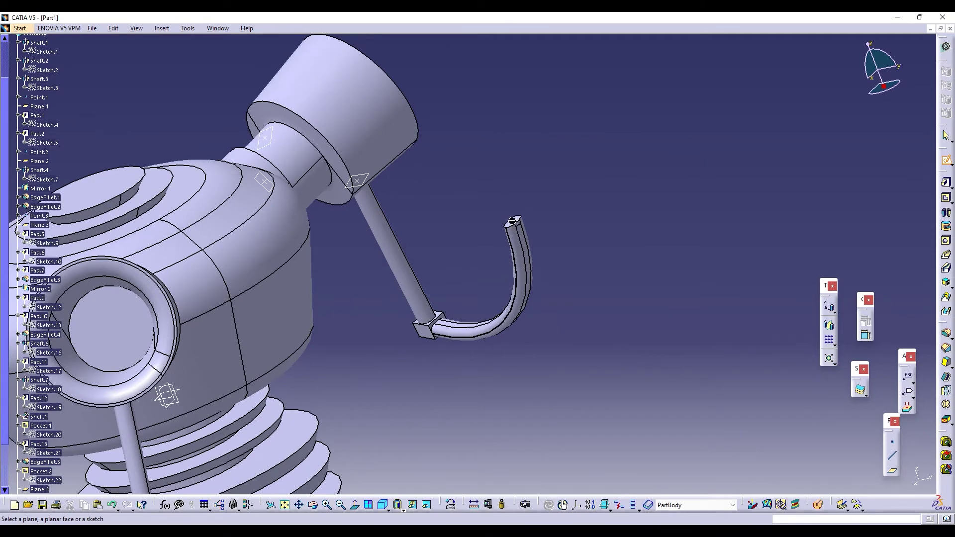
click(512, 221)
click(946, 285)
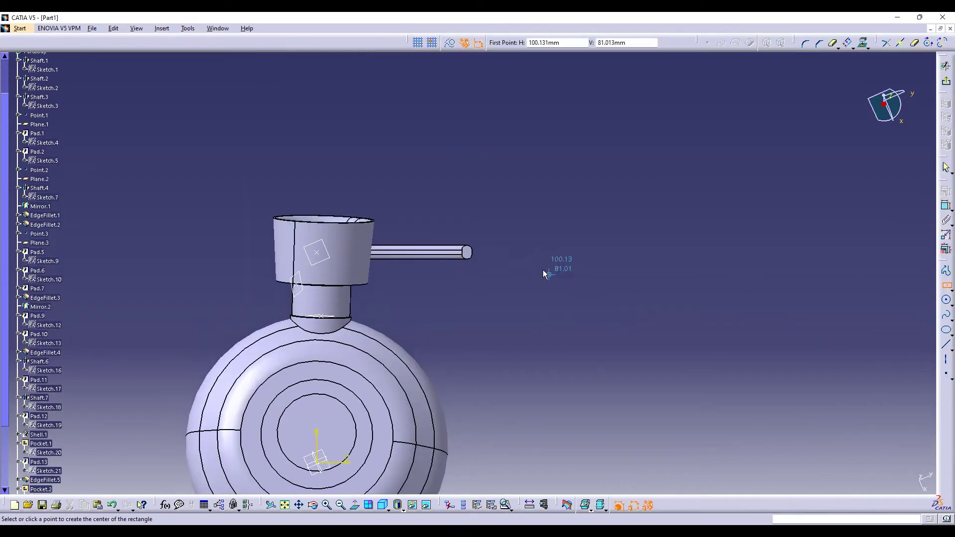
click(468, 253)
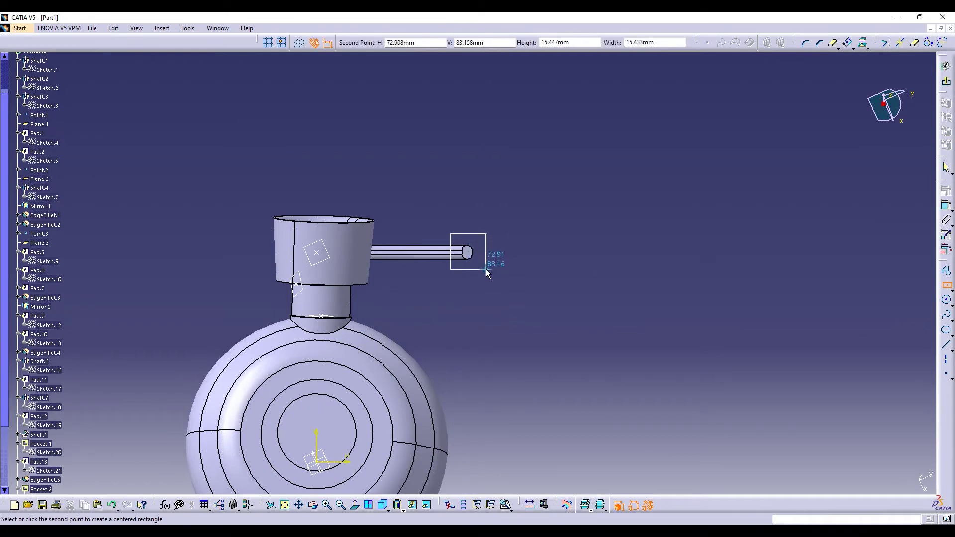
Sketch a centered rectangle about 15 mm square around the curved arm's end and pad it 17 mm into a block.
click(489, 271)
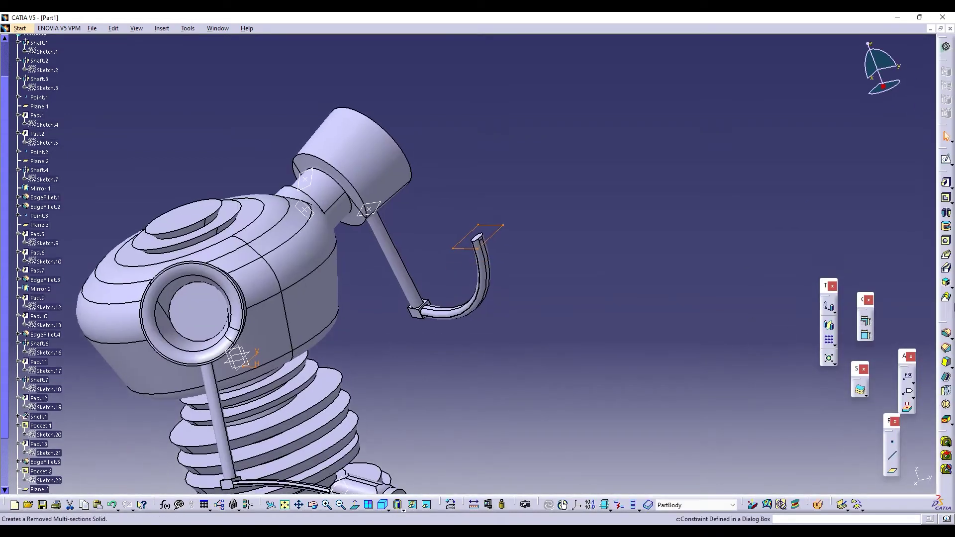
click(946, 182)
click(910, 364)
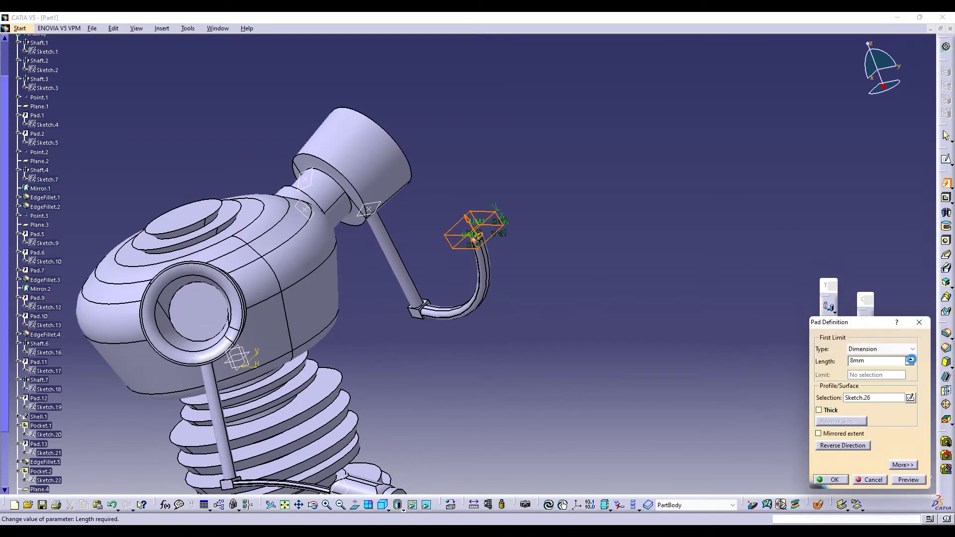
click(910, 363)
click(910, 364)
click(831, 480)
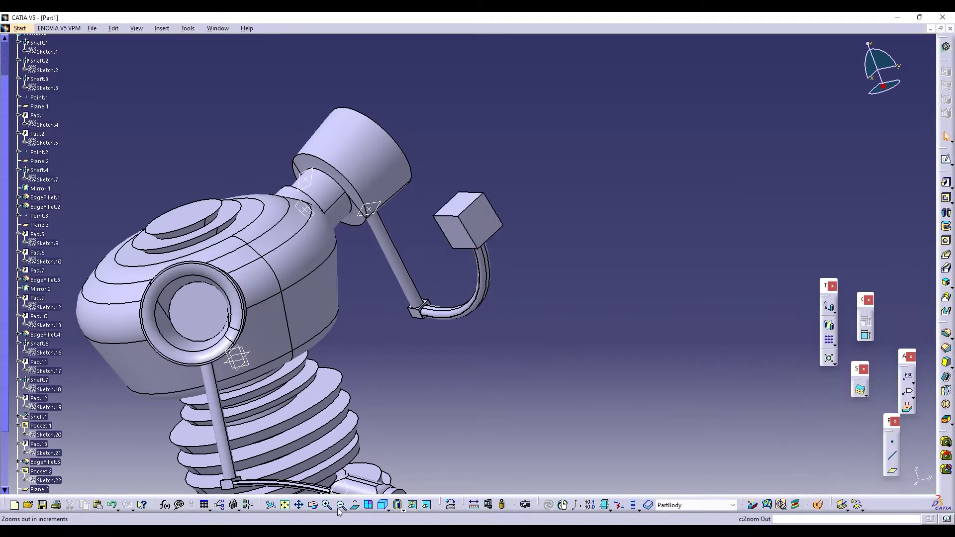
Round the block at the curved arm's end with a 5 mm edge fillet on two opposite side faces.
click(946, 334)
click(485, 228)
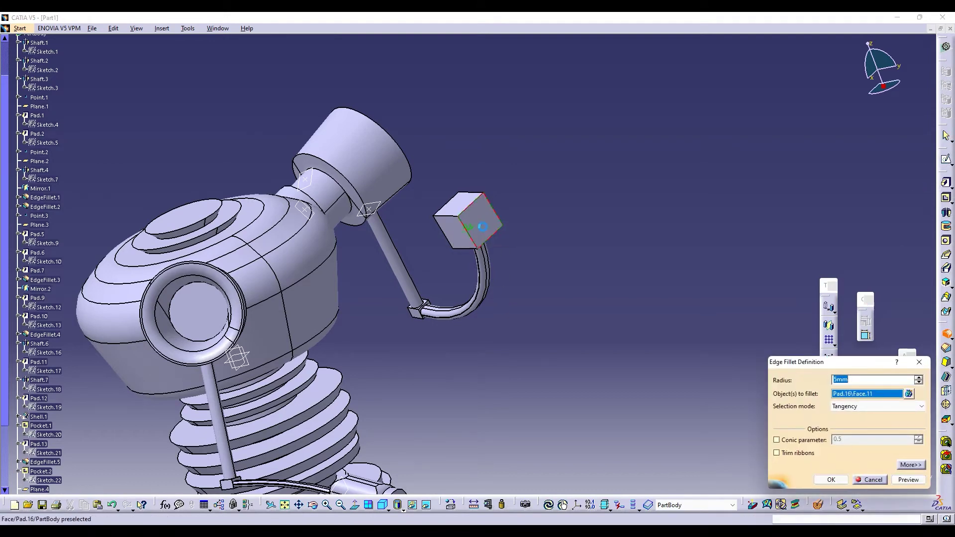
middle_drag(333, 299, 471, 269)
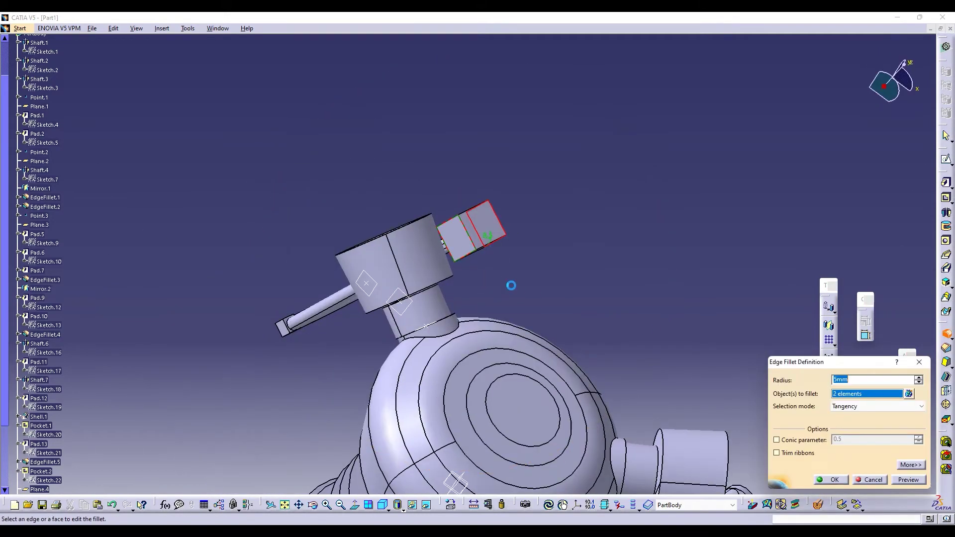
click(843, 480)
click(695, 365)
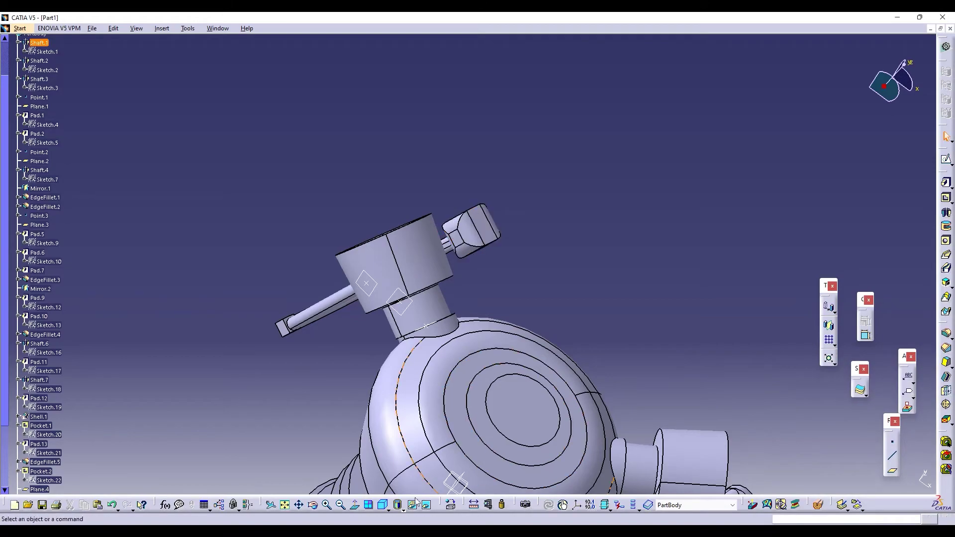
Sketch a circle of 15 mm diameter centered on the end face of the filleted block.
mouse_move(368, 398)
middle_down()
mouse_move(385, 284)
mouse_move(62, 139)
mouse_move(272, 265)
mouse_move(285, 223)
middle_up()
click(946, 161)
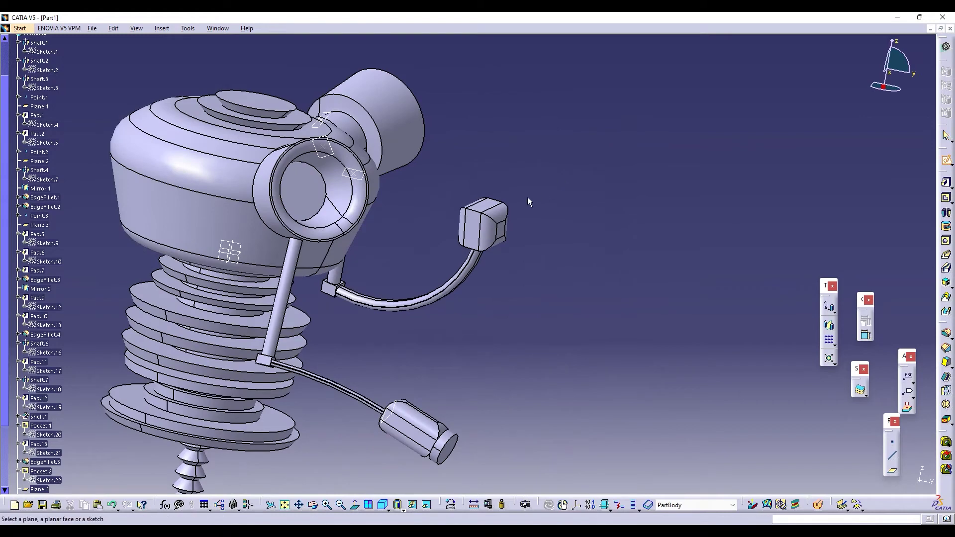
click(490, 203)
click(947, 301)
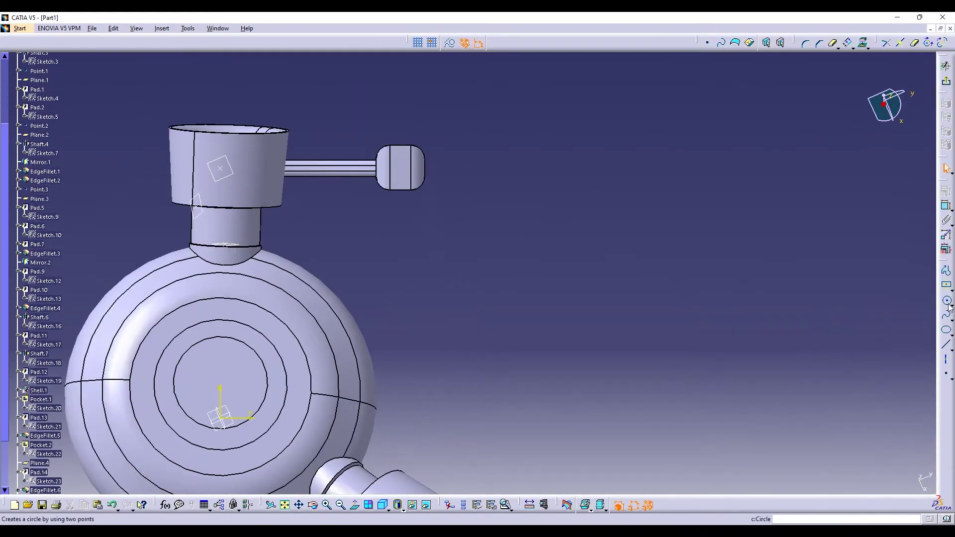
click(404, 168)
click(418, 190)
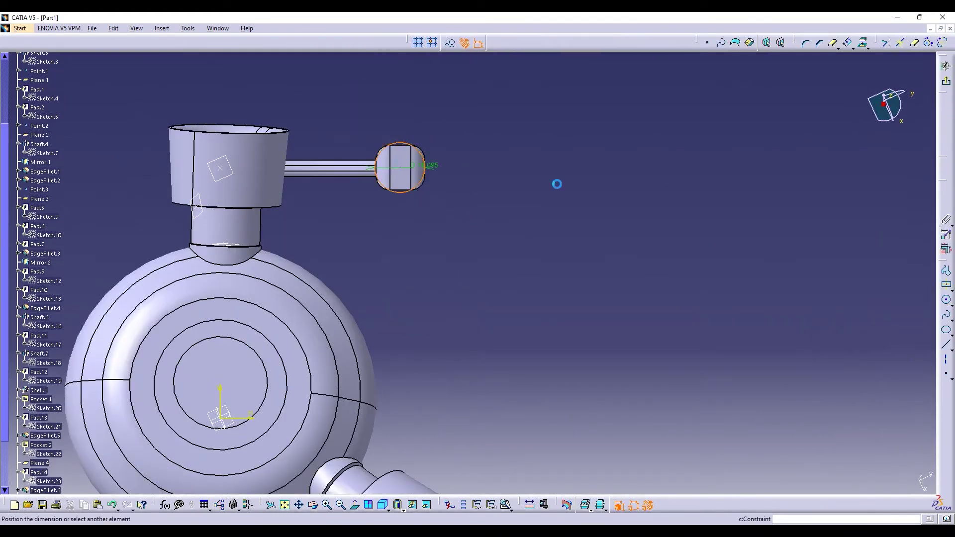
double_click(510, 166)
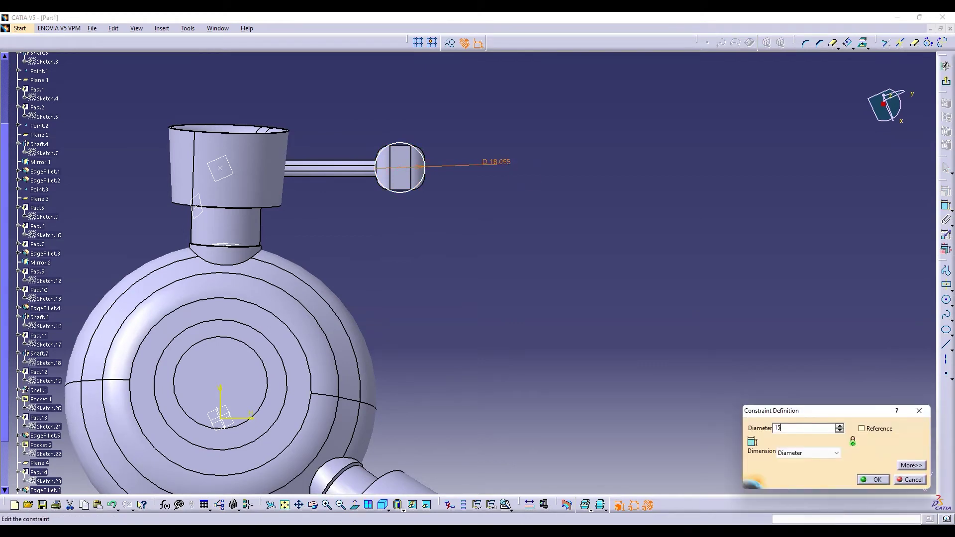
key(Return)
click(947, 81)
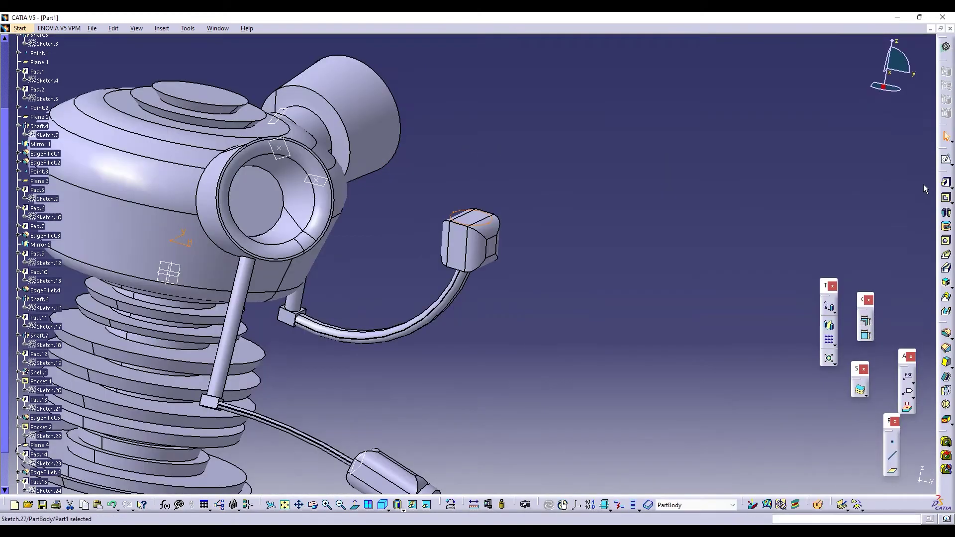
Pad the 15 mm circle 6 mm outward from the block's end face.
click(947, 184)
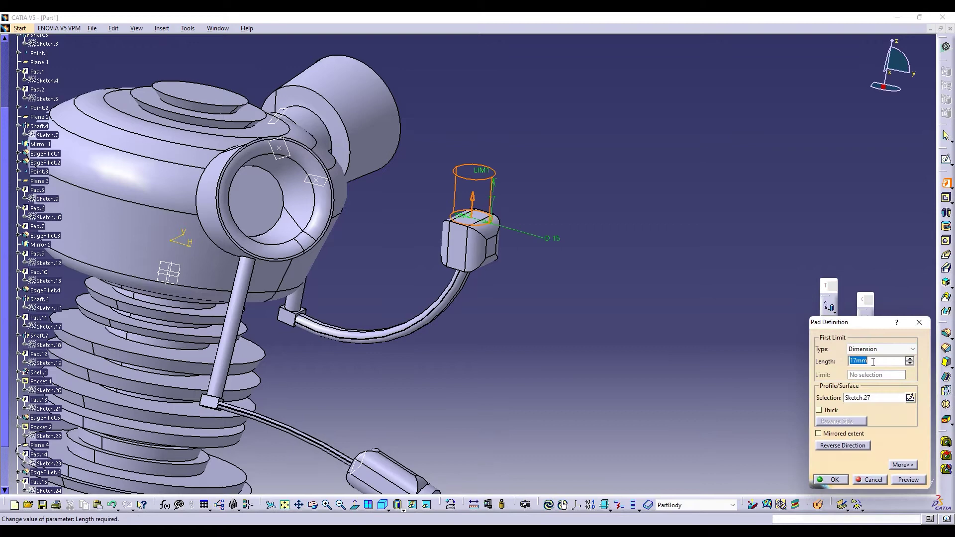
click(911, 364)
click(893, 481)
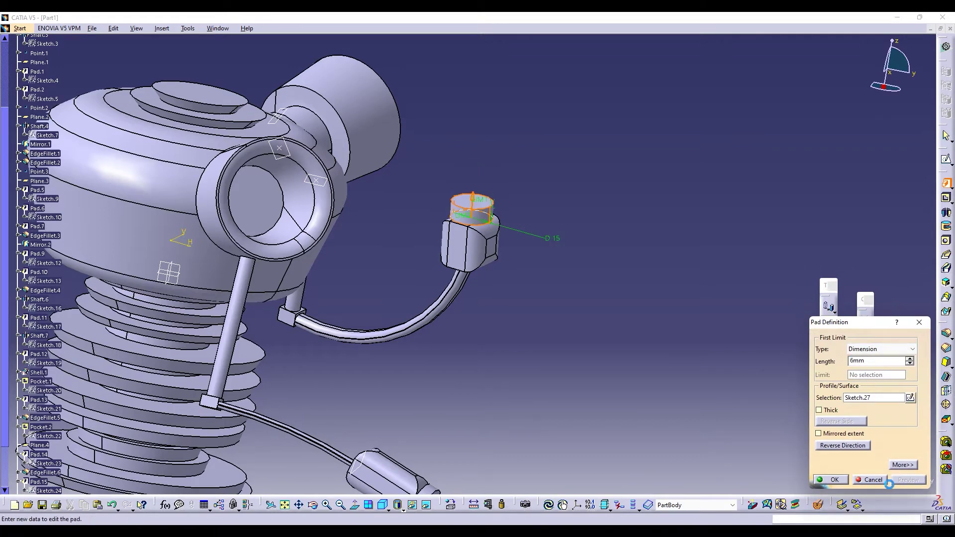
click(836, 482)
Set the length of the round pad on the block's end to 3 mm.
scroll(45, 373, down, 4)
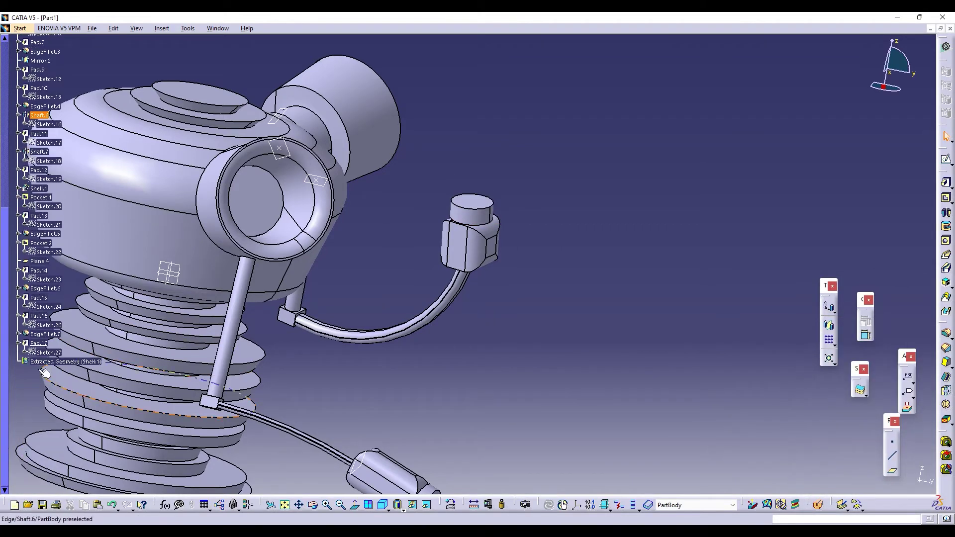
double_click(39, 344)
click(911, 364)
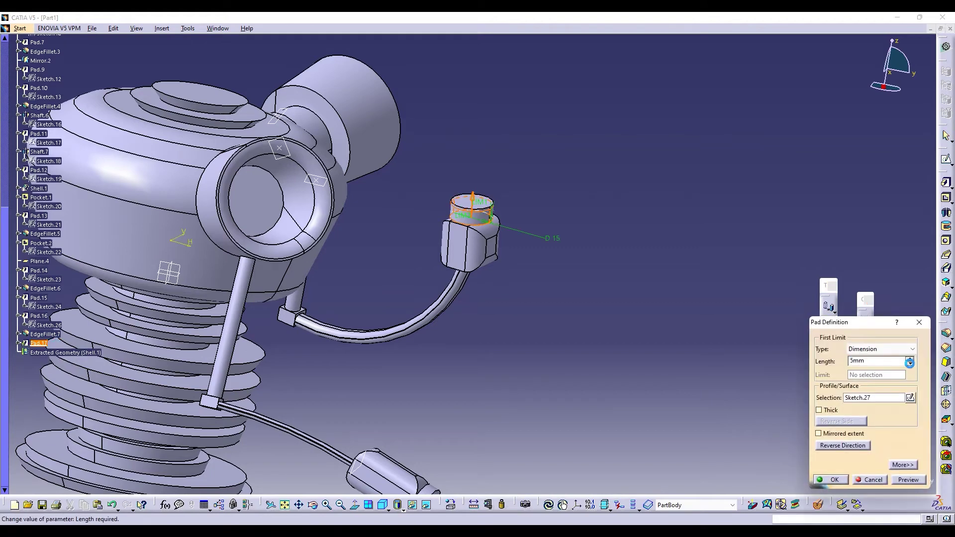
click(908, 480)
click(836, 480)
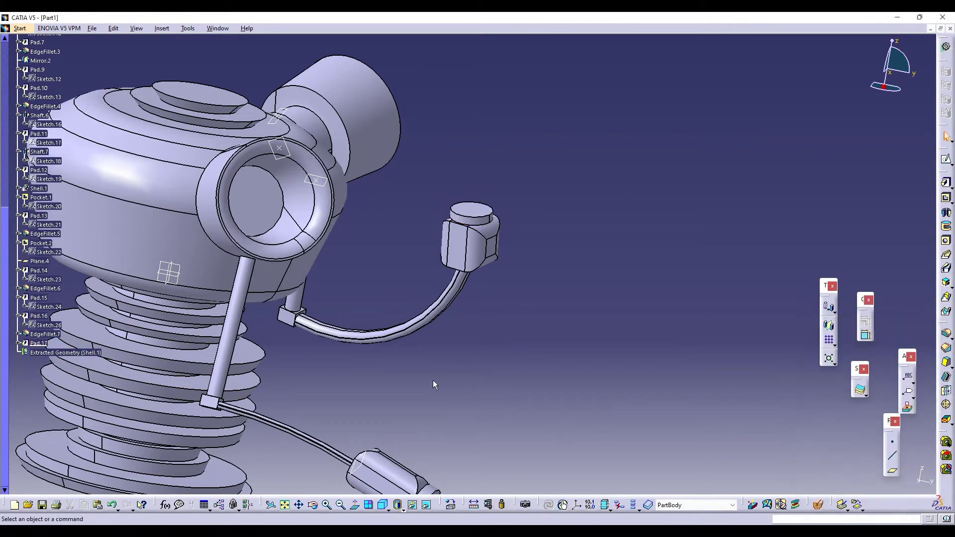
Sketch a circle with a radius of about 4.6 mm around the small elbow block of the straighter, lowered arm.
middle_drag(433, 377, 490, 262)
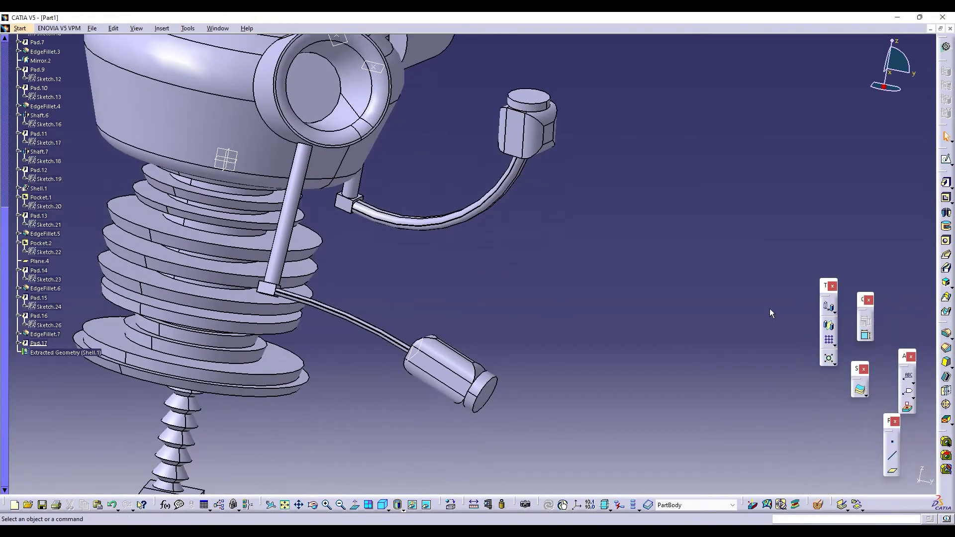
click(947, 162)
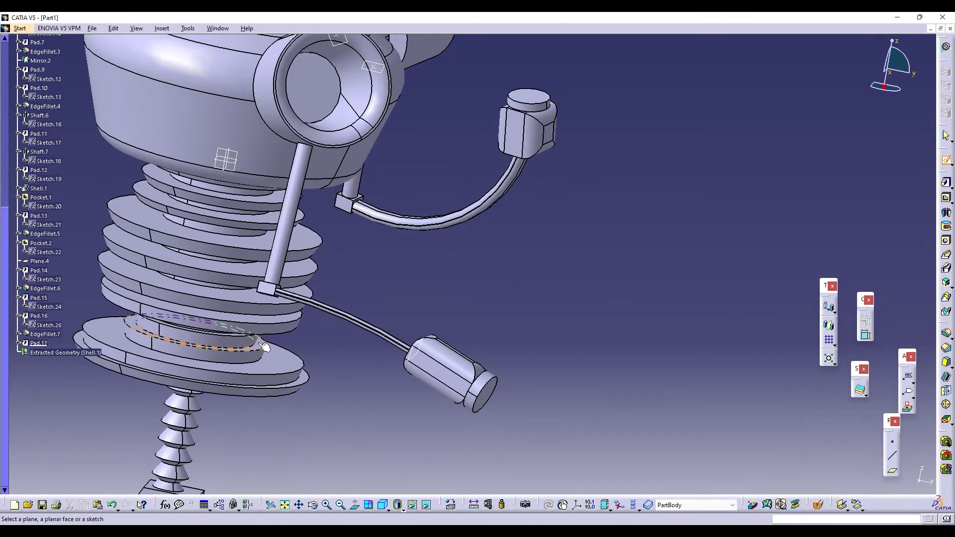
click(273, 291)
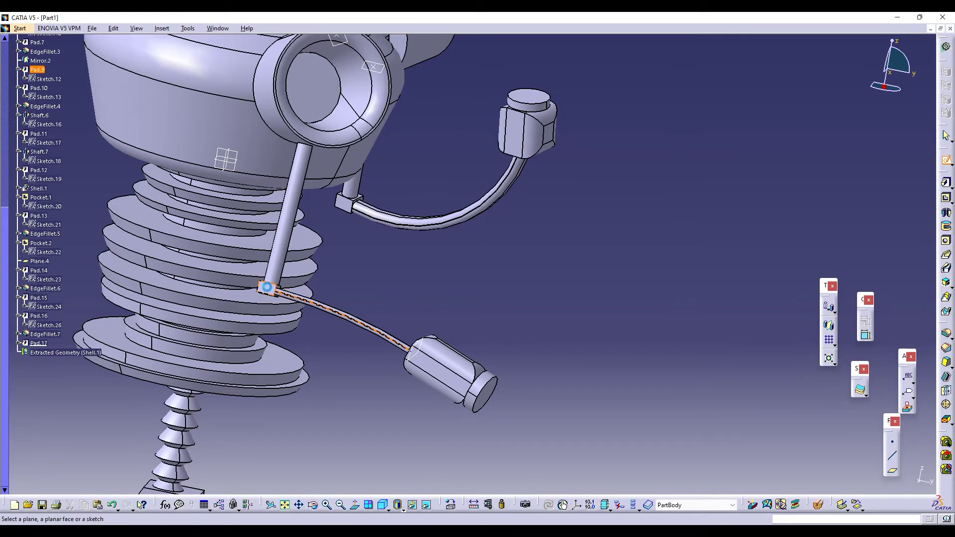
key(Return)
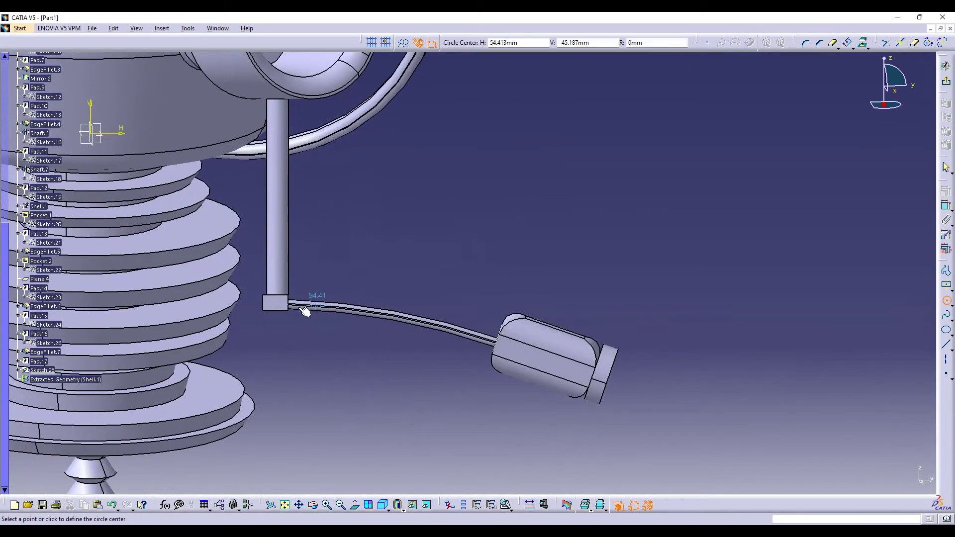
click(280, 303)
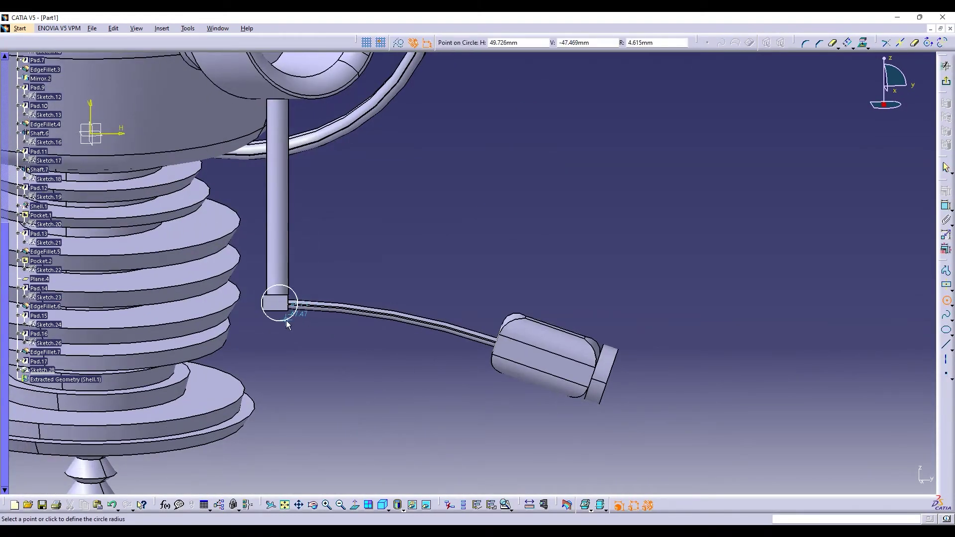
click(287, 324)
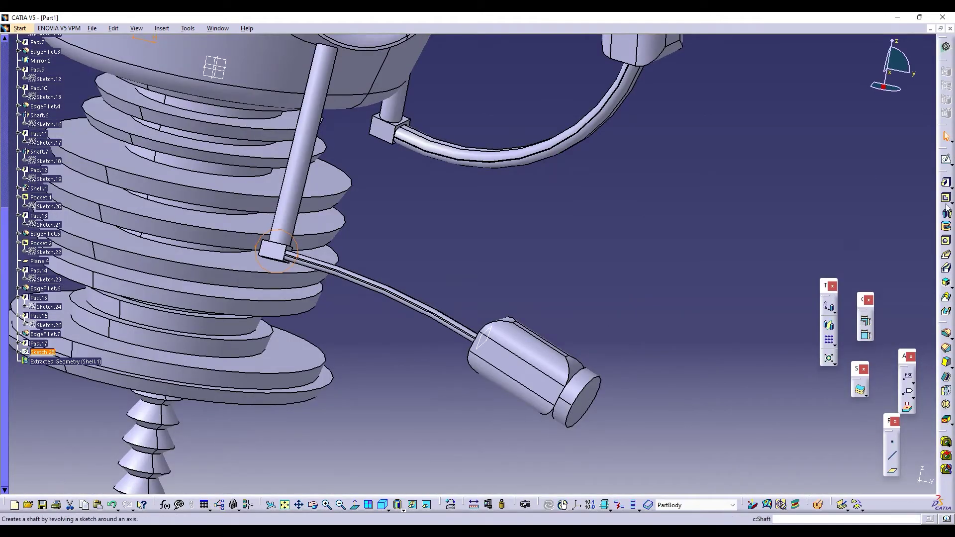
Pad the elbow circle 7 mm in the reversed direction so it encloses the elbow block.
click(947, 184)
click(840, 447)
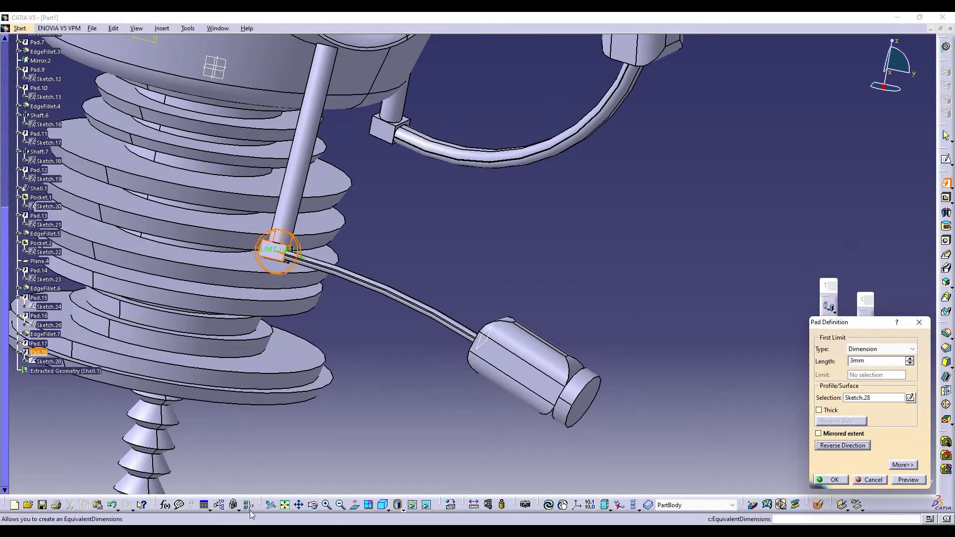
click(313, 505)
drag(344, 278, 260, 305)
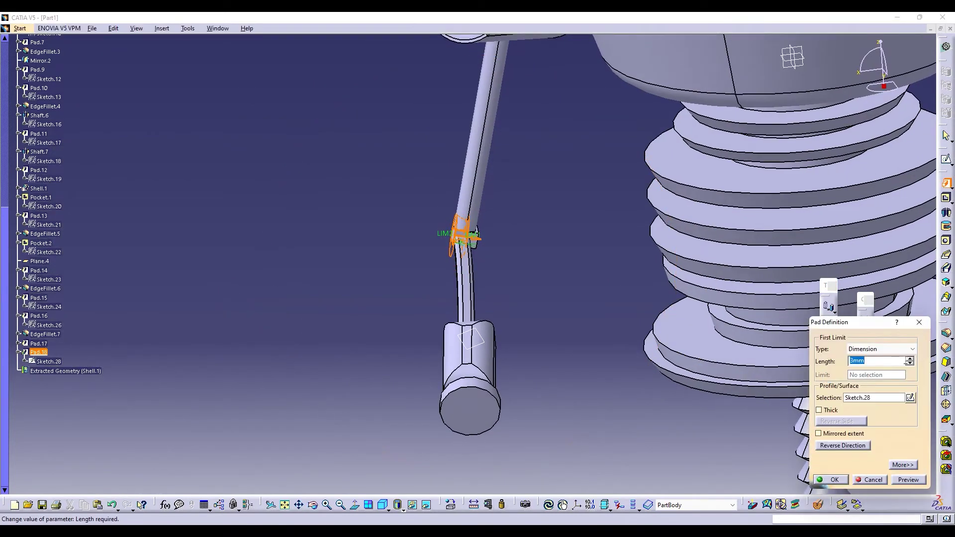
click(910, 358)
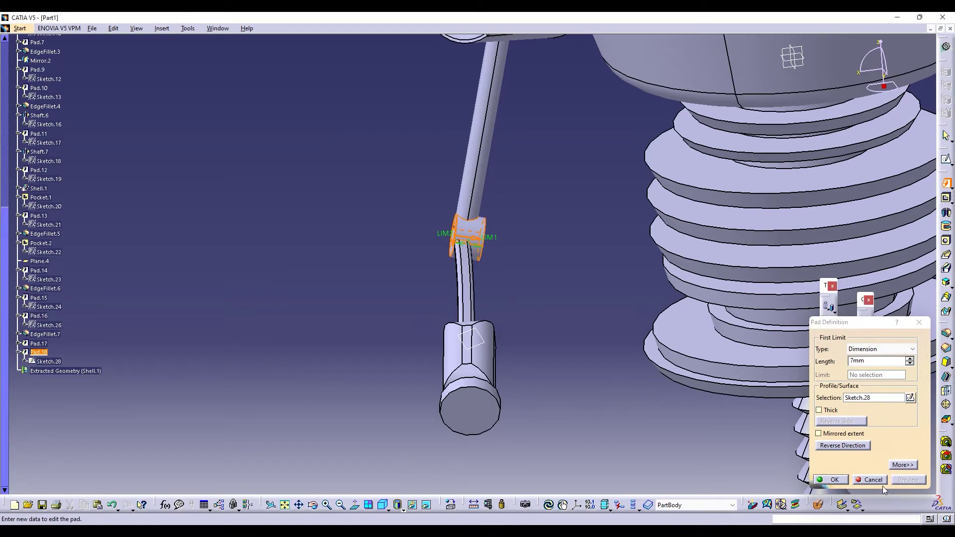
click(831, 479)
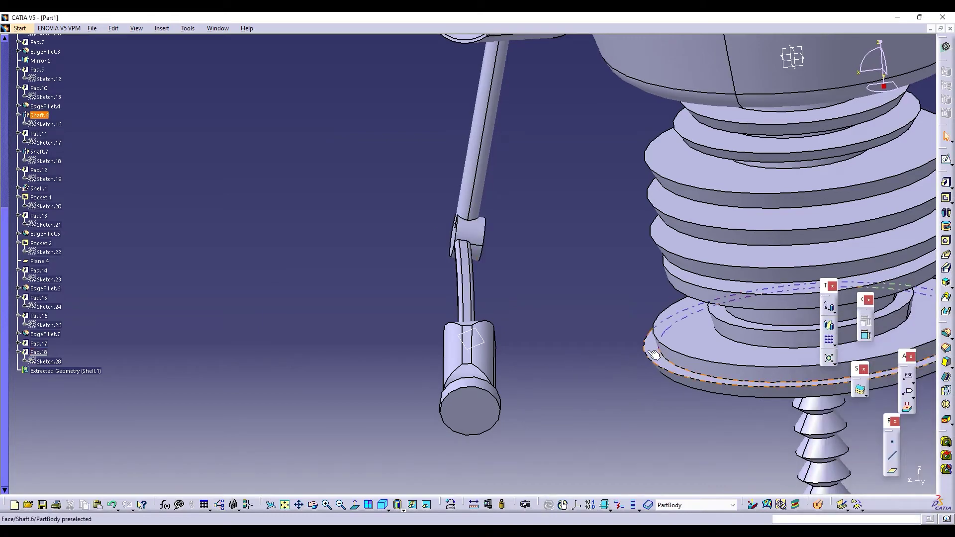
Sketch a circle around the elbow block of the other, upward-curving arm on the block's outer face.
click(313, 505)
drag(419, 231, 622, 234)
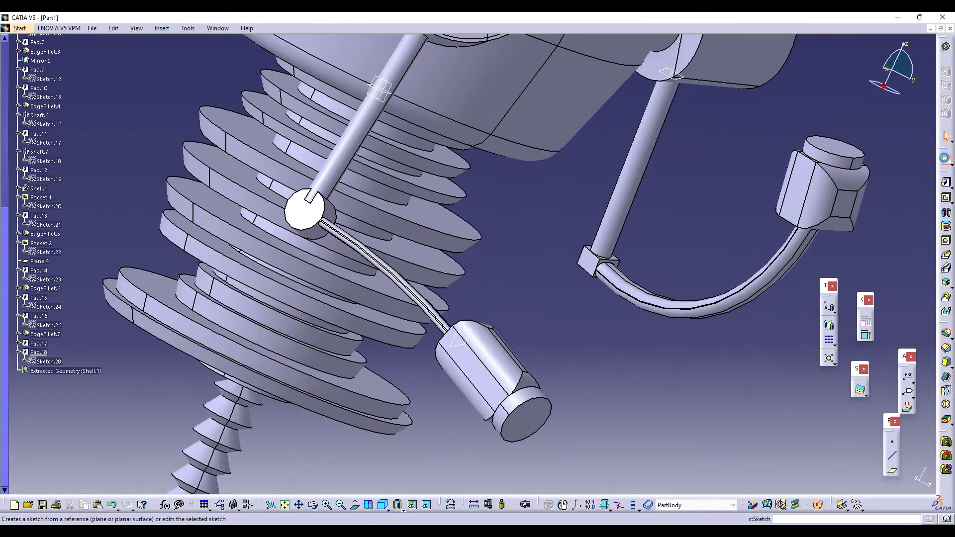
click(945, 158)
click(591, 268)
middle_drag(683, 266, 521, 358)
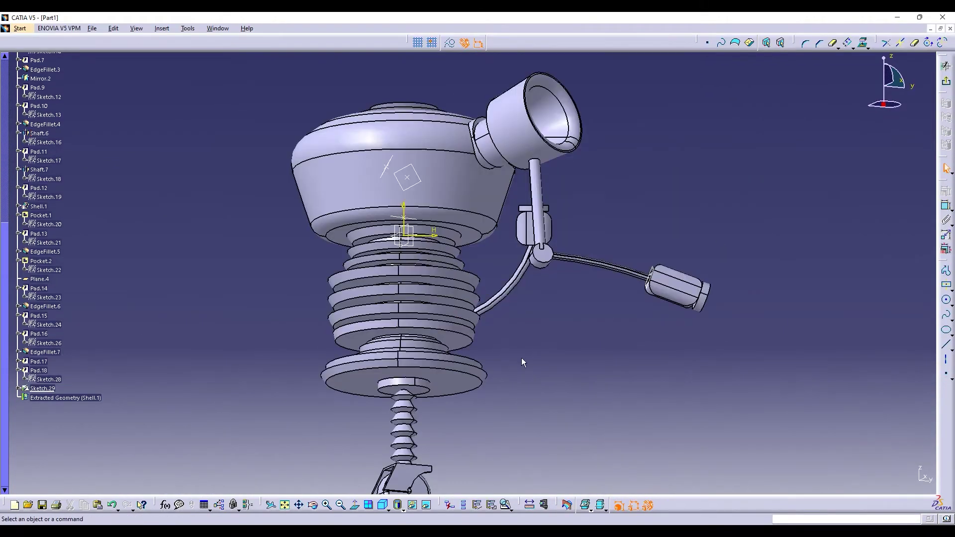
click(313, 505)
drag(485, 272, 363, 312)
click(946, 300)
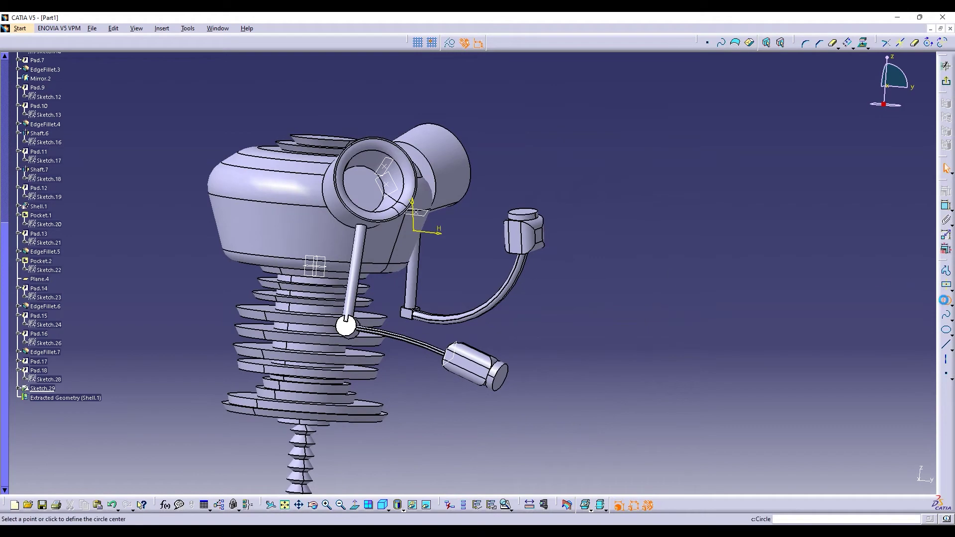
click(408, 314)
click(416, 322)
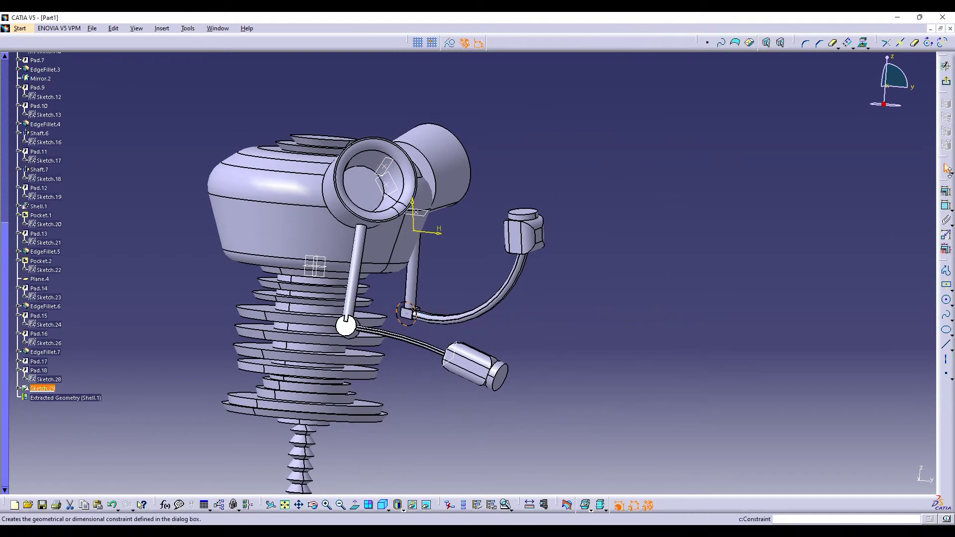
click(947, 81)
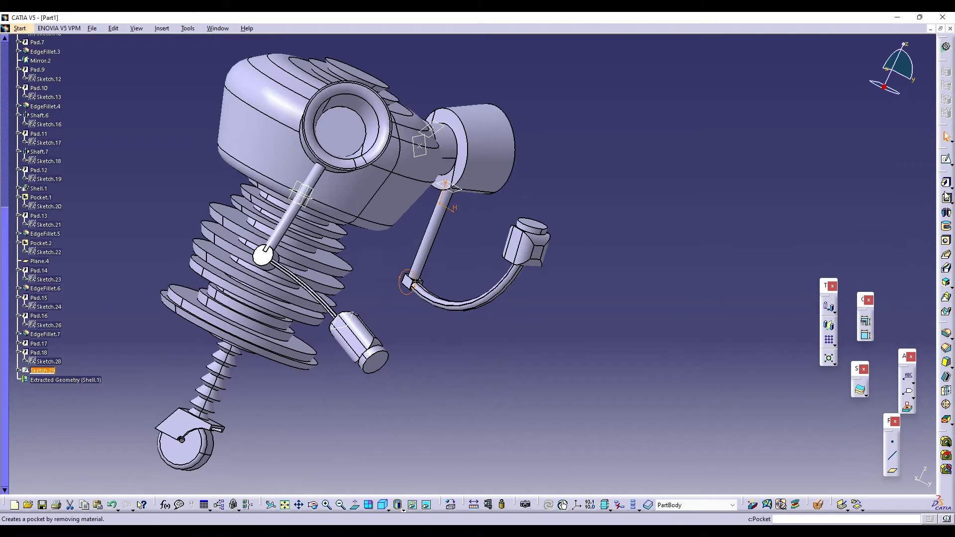
Pad the curved arm's elbow circle 7 mm in the reversed direction.
click(946, 182)
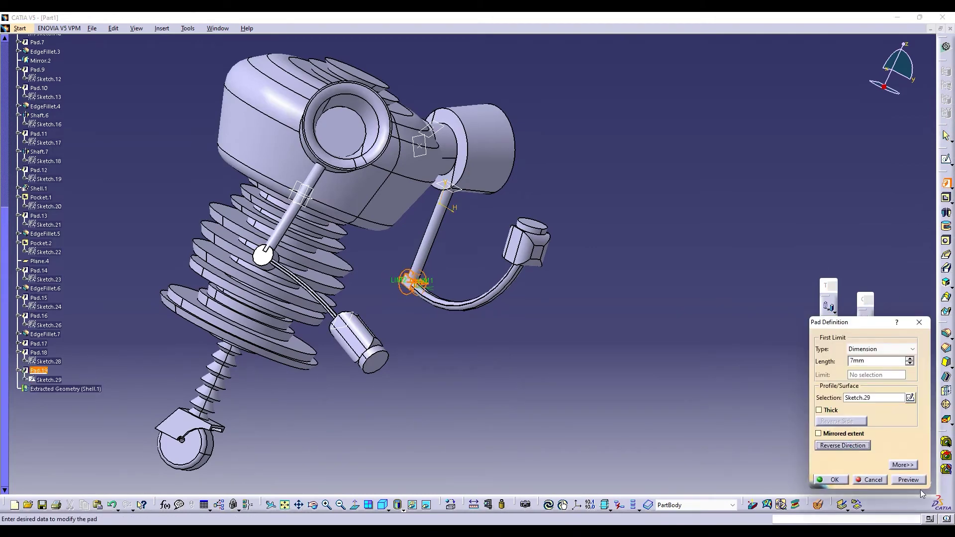
click(841, 480)
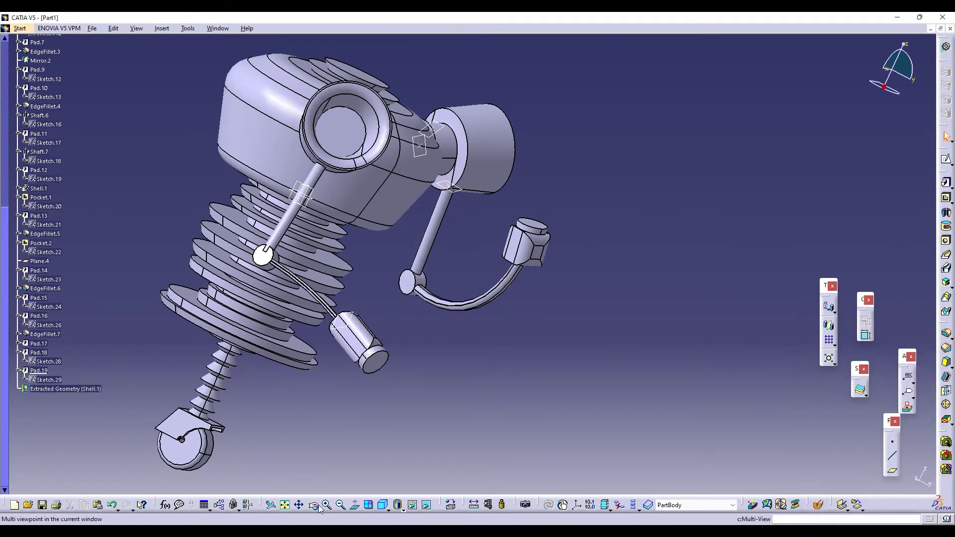
Fillet the body-facing rim of the shoulder cylinder above the straighter, lowered arm with a 3 mm radius.
middle_drag(420, 395, 269, 344)
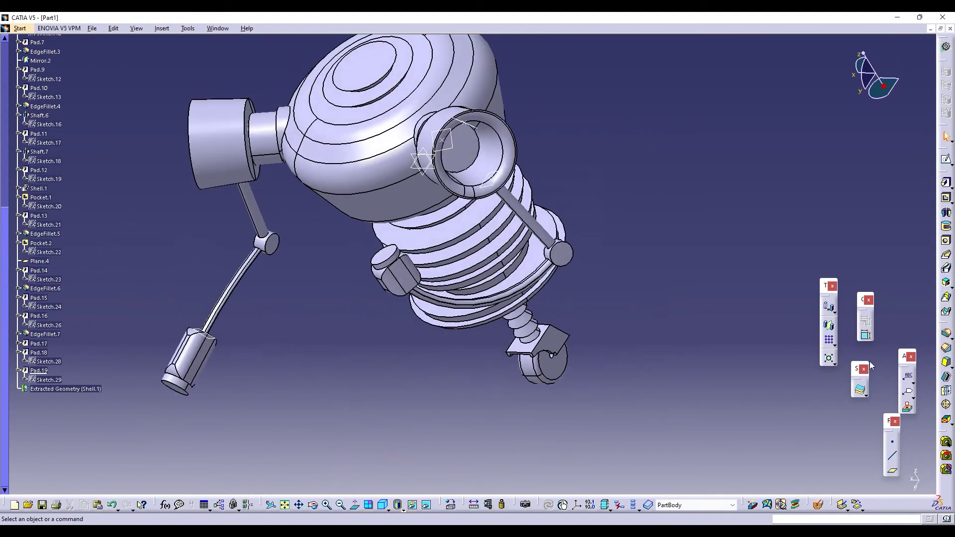
click(946, 338)
click(501, 294)
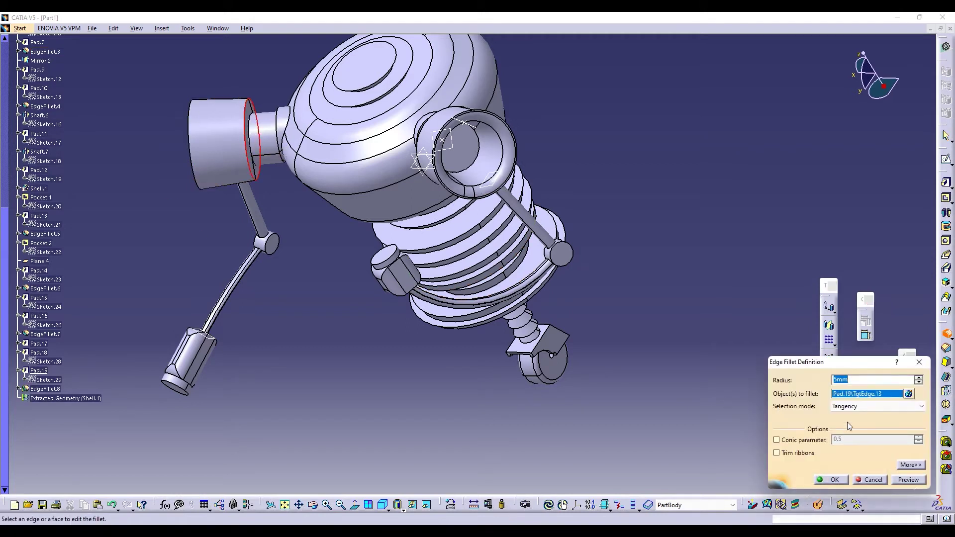
click(904, 480)
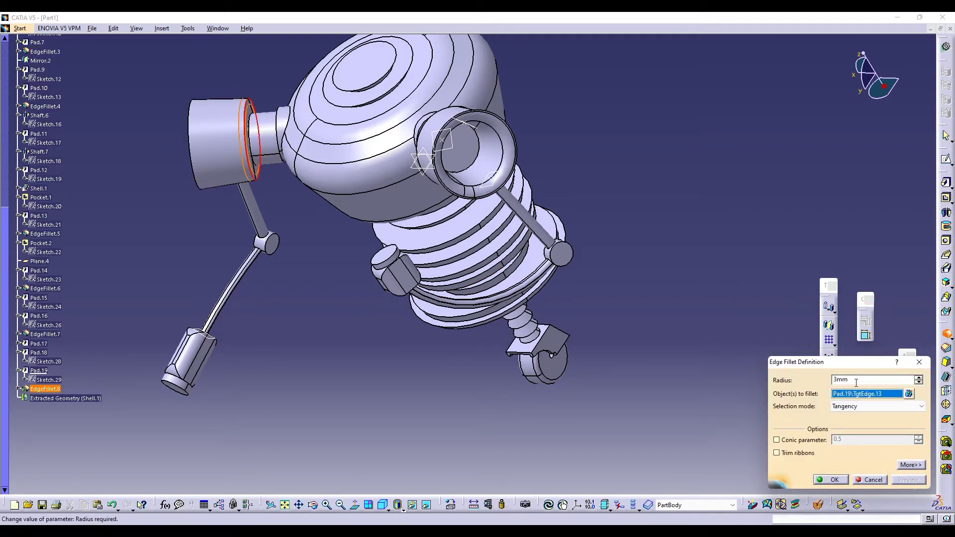
click(835, 481)
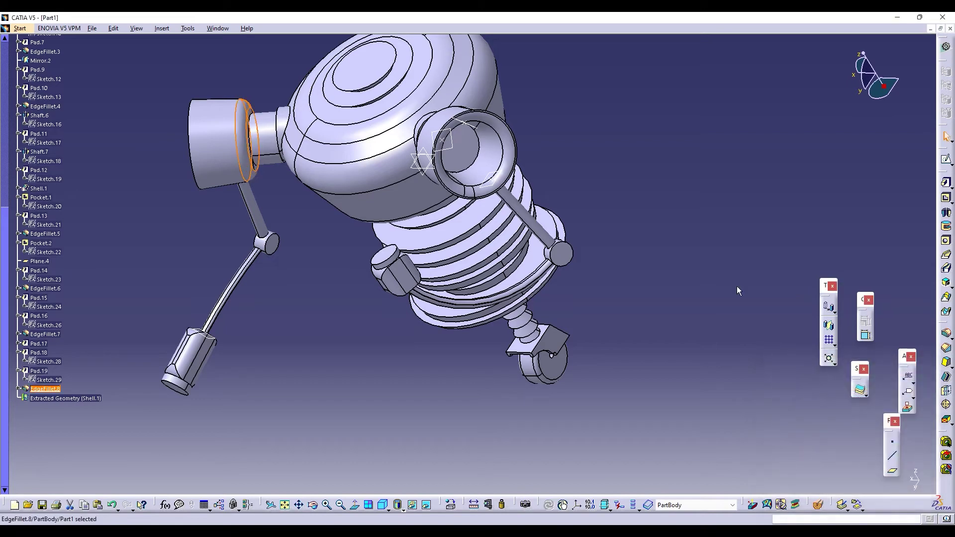
Fillet the body-facing rim of the shoulder cylinder above the upward-curving arm.
click(312, 505)
drag(358, 339, 878, 255)
click(946, 333)
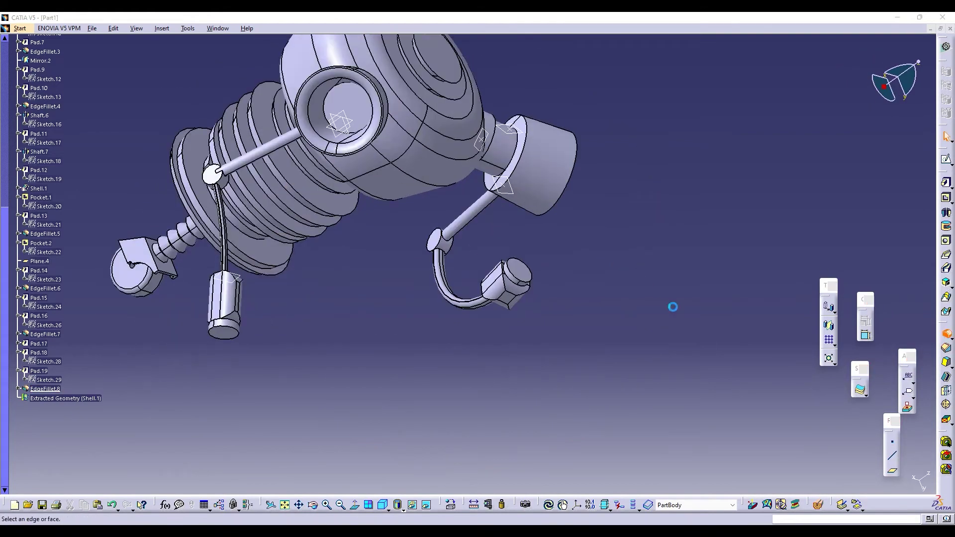
click(521, 155)
click(842, 481)
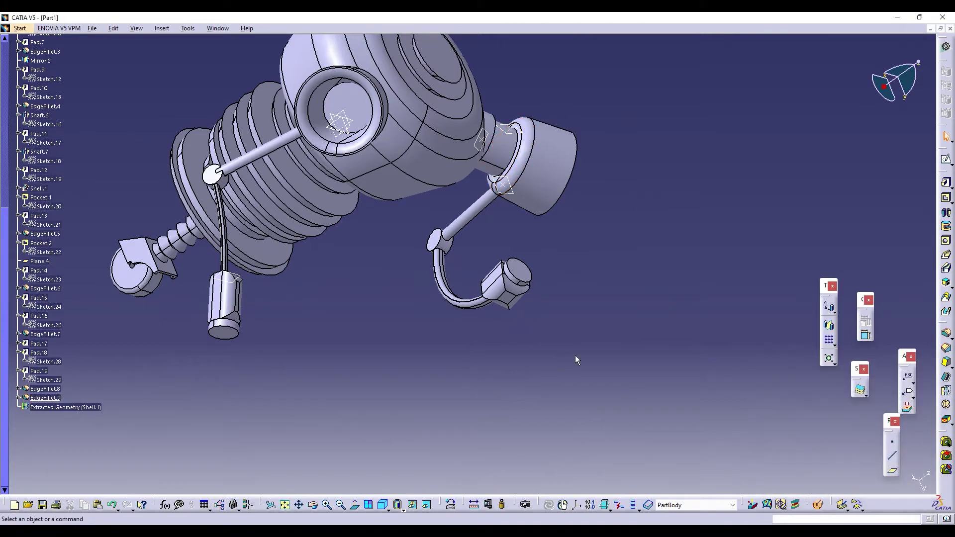
Create a new part and sketch a circle about 52 mm in diameter, centred on the origin of the xy plane.
middle_drag(560, 330, 356, 208)
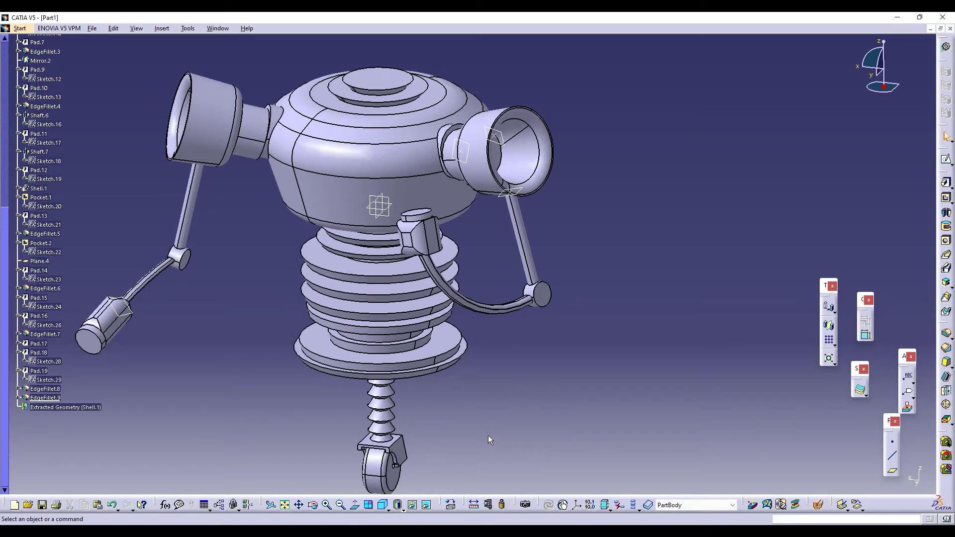
click(871, 479)
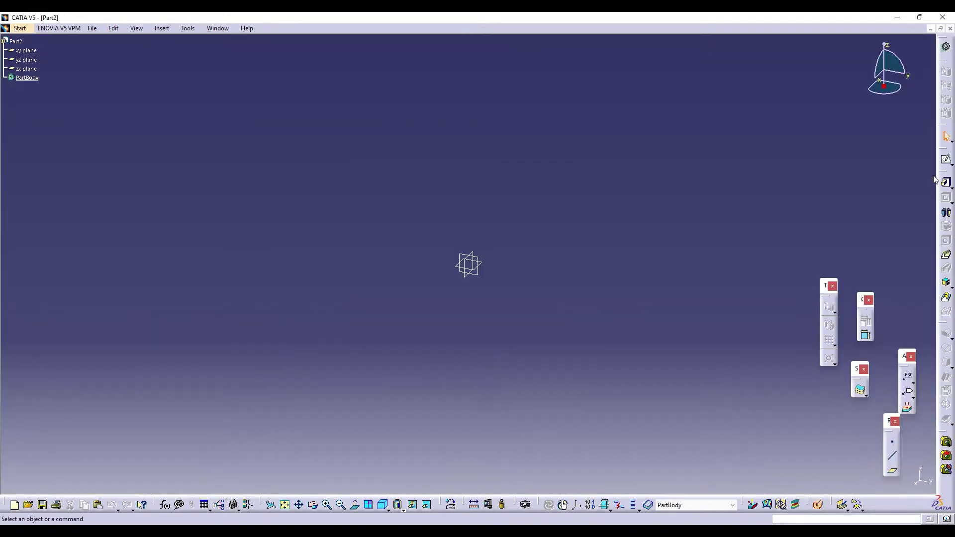
click(945, 159)
click(481, 264)
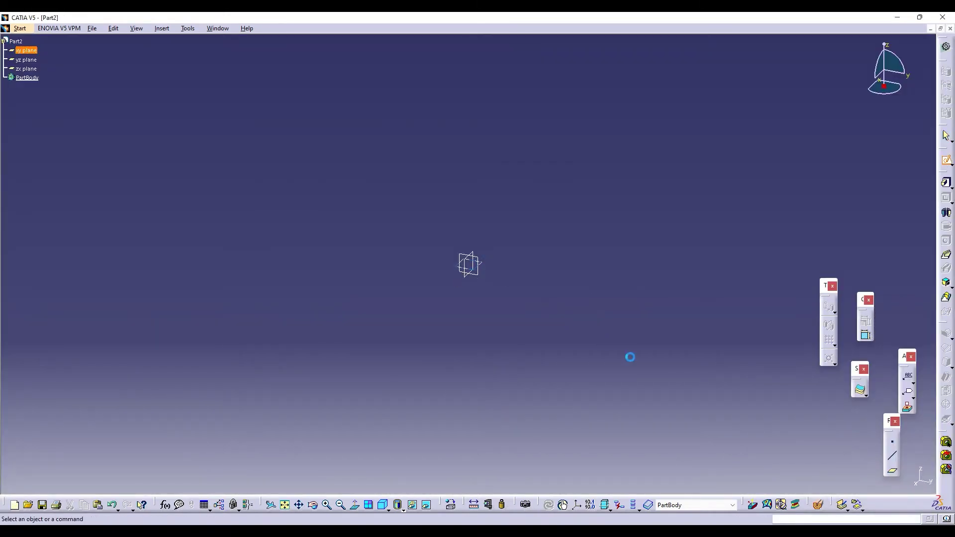
click(946, 300)
click(496, 296)
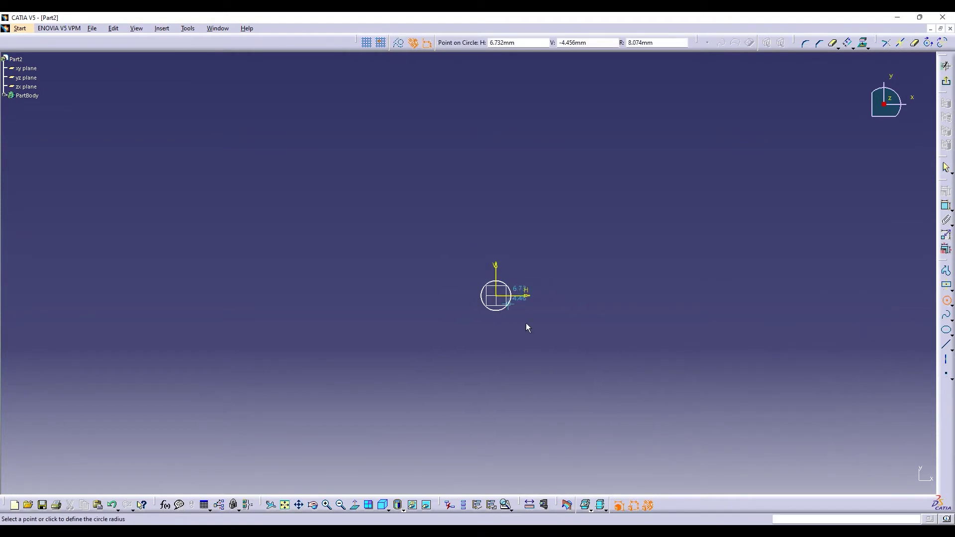
click(529, 329)
Constrain the circle's diameter to 15 mm and exit the sketch.
click(946, 206)
click(592, 279)
double_click(594, 279)
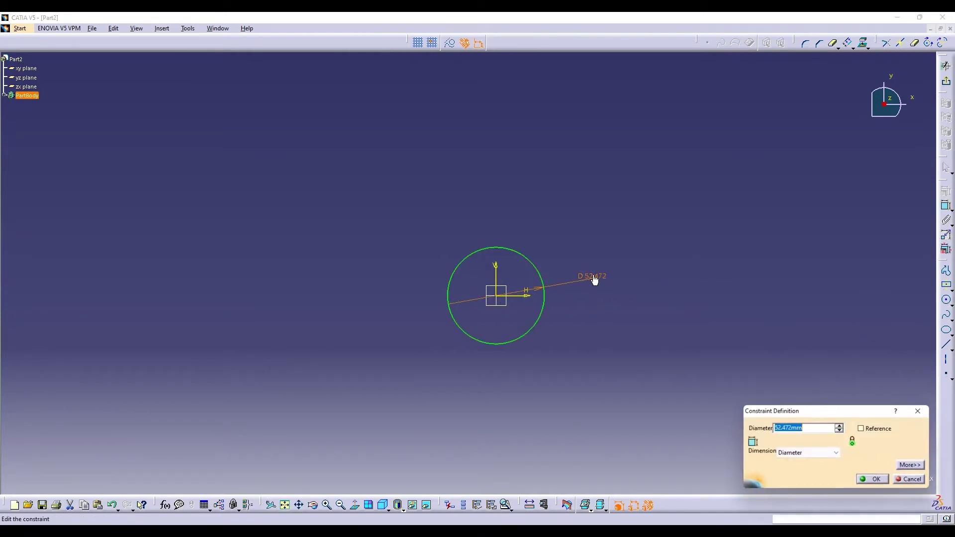
text(15)
key(Return)
click(946, 81)
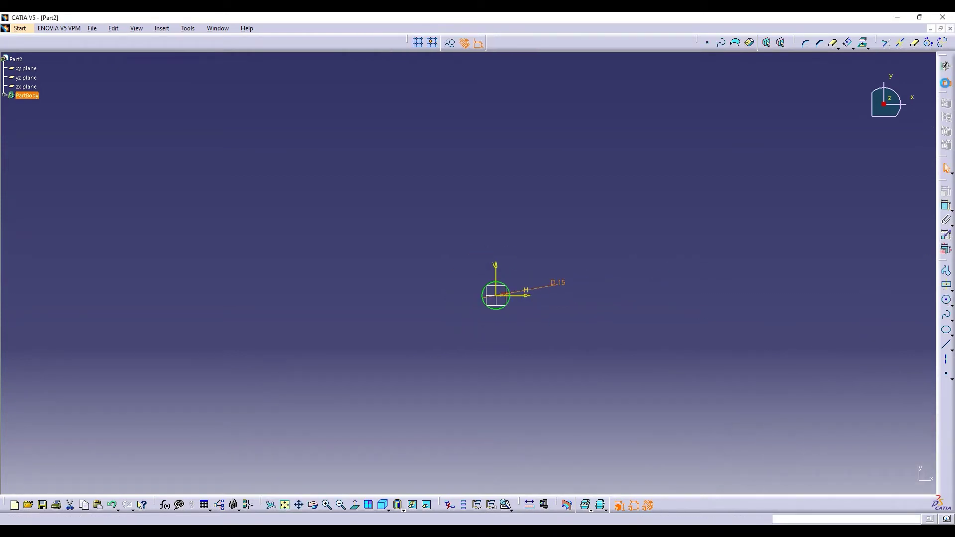
Pad the 15 mm circle to a length of 3 mm to form a thin disc.
click(326, 505)
click(327, 505)
click(326, 505)
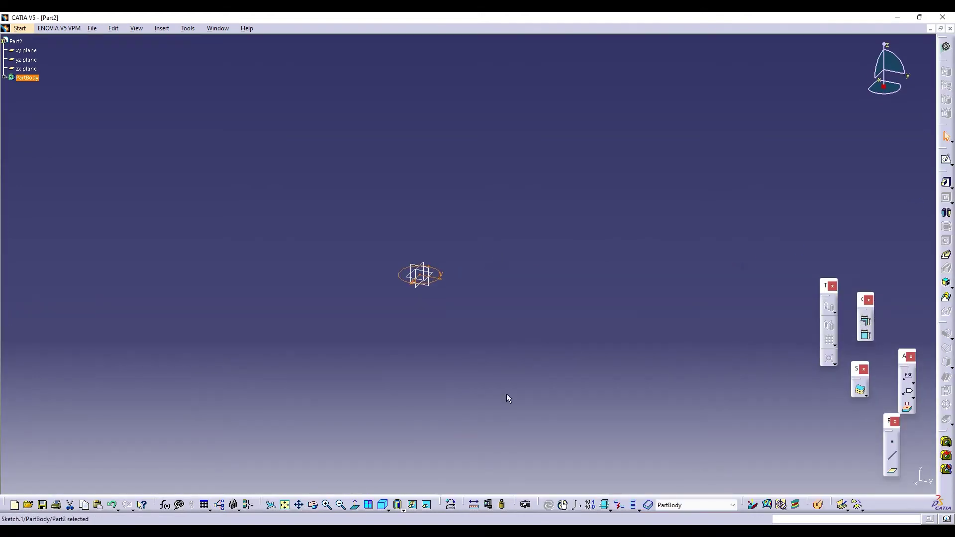
middle_drag(506, 393, 579, 412)
click(950, 183)
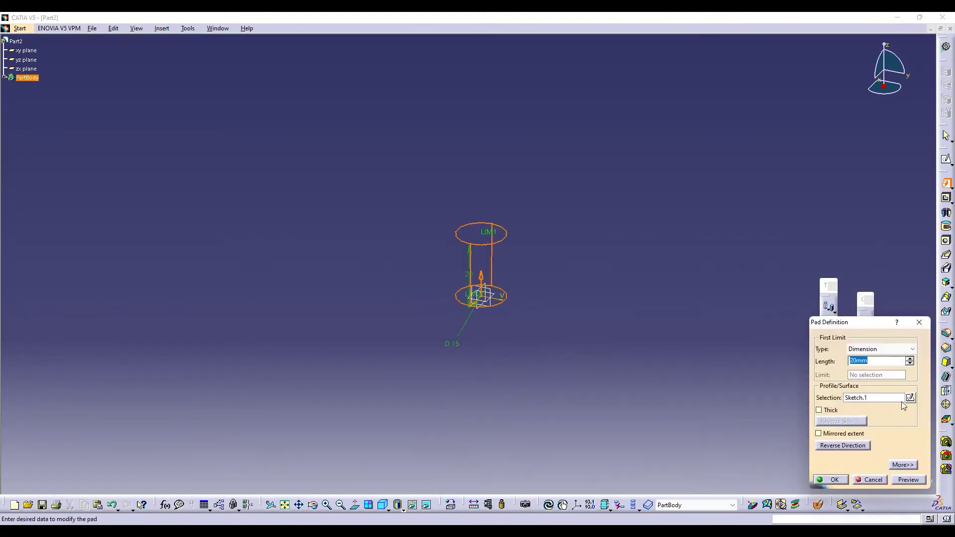
click(909, 359)
click(910, 358)
click(910, 358)
click(910, 358)
drag(910, 365, 910, 365)
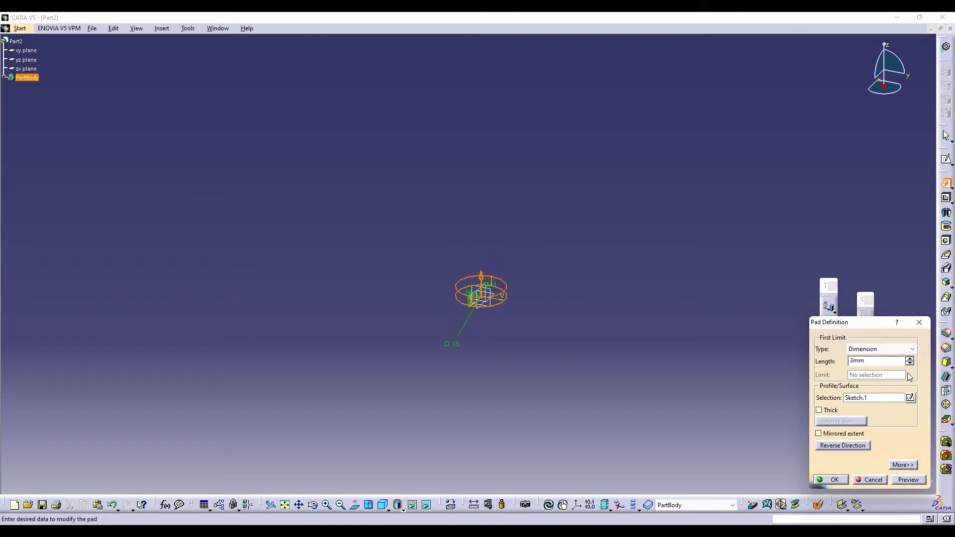
click(841, 481)
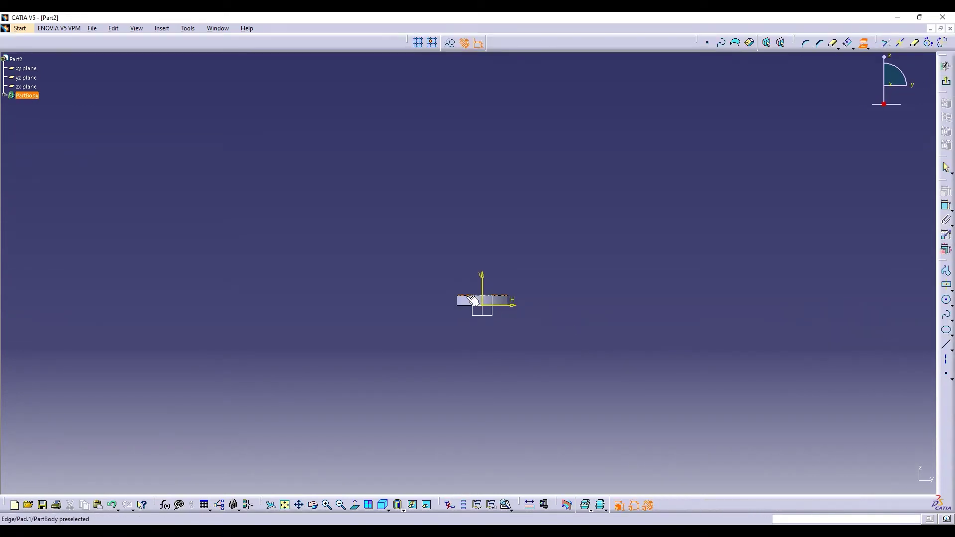
On the yz plane, sketch an outward-bowed arc rising about 21 mm from the end of the disc's projected upper edge.
click(946, 285)
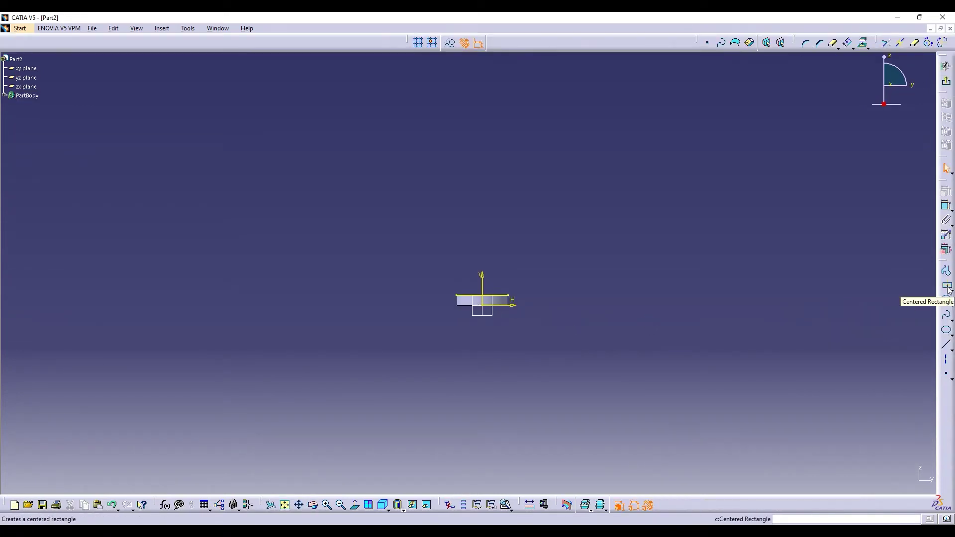
click(946, 271)
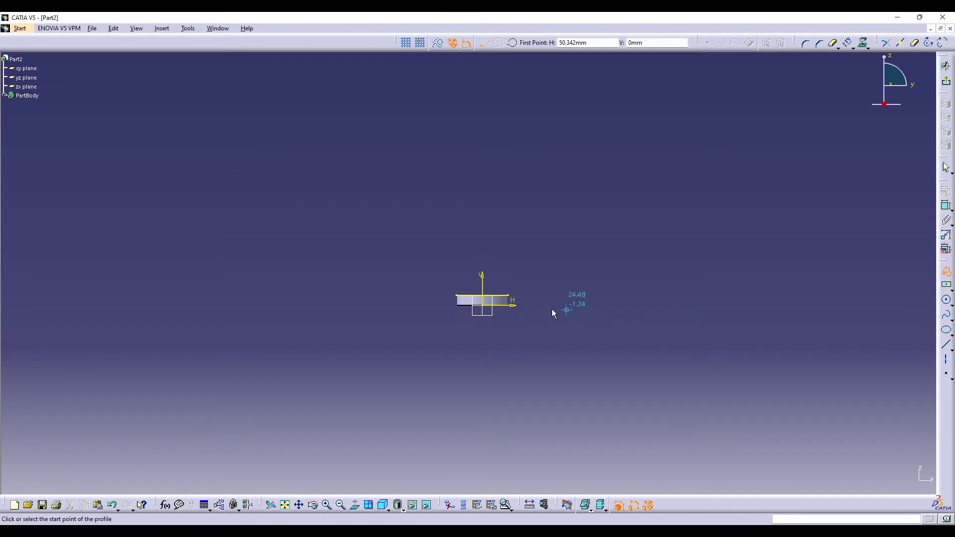
click(456, 296)
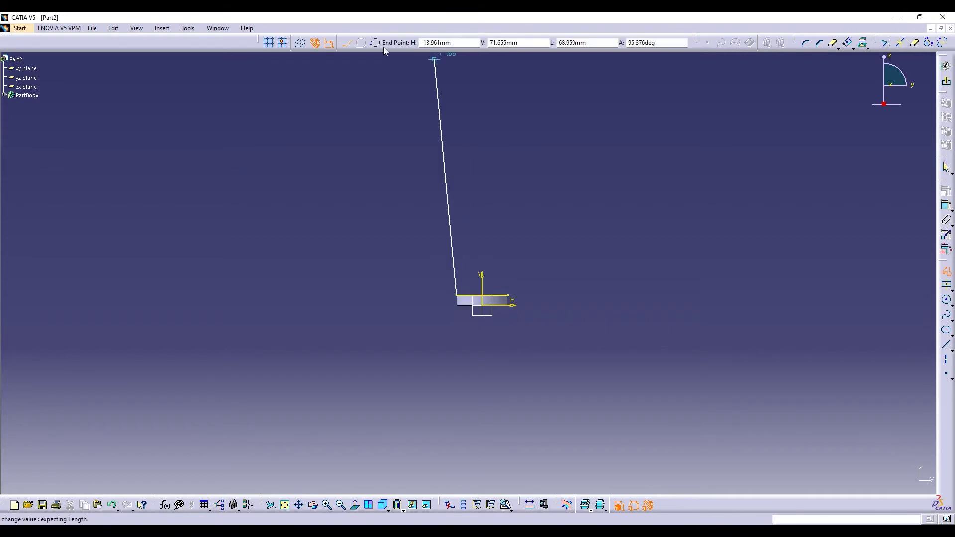
click(435, 43)
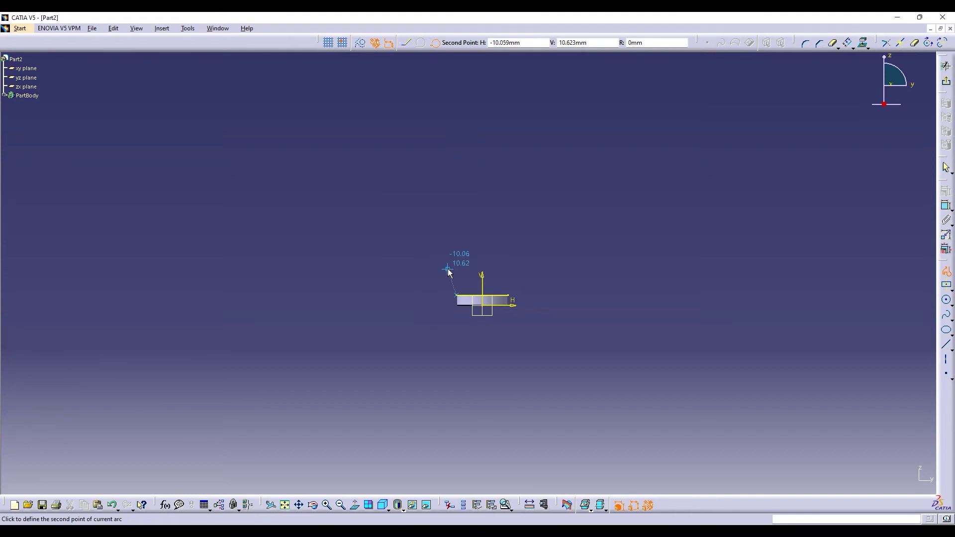
click(448, 269)
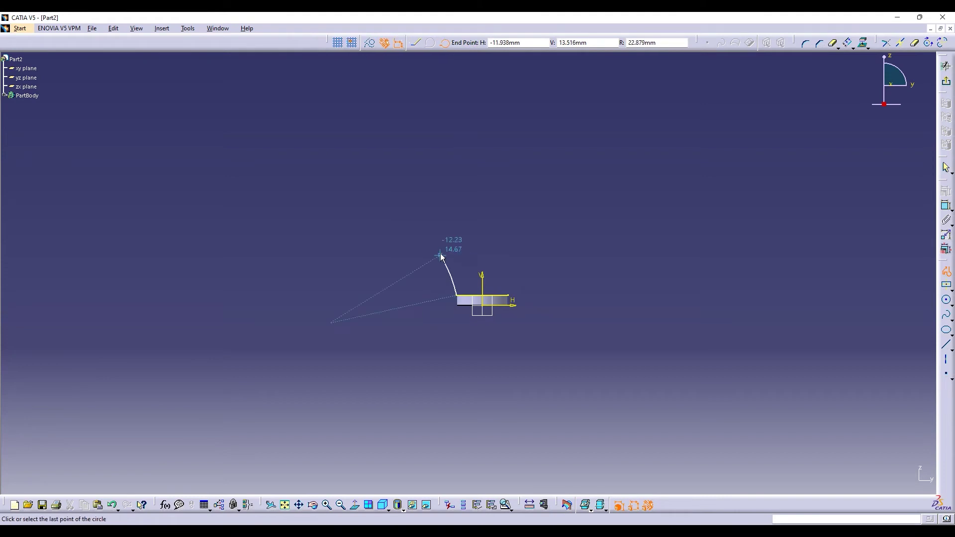
click(453, 225)
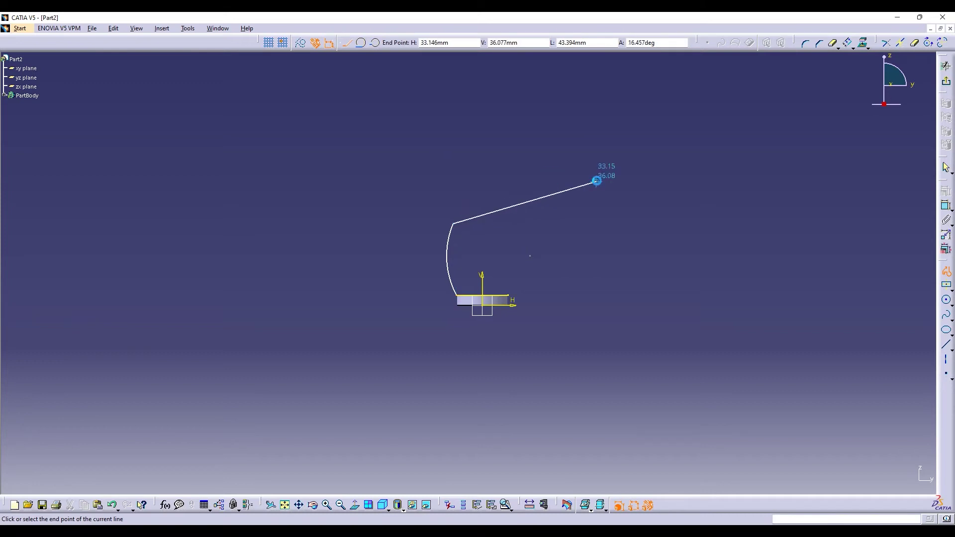
key(Escape)
Offset the arc inward by about 2 mm and close the upper ends of the two arcs with a line.
click(847, 43)
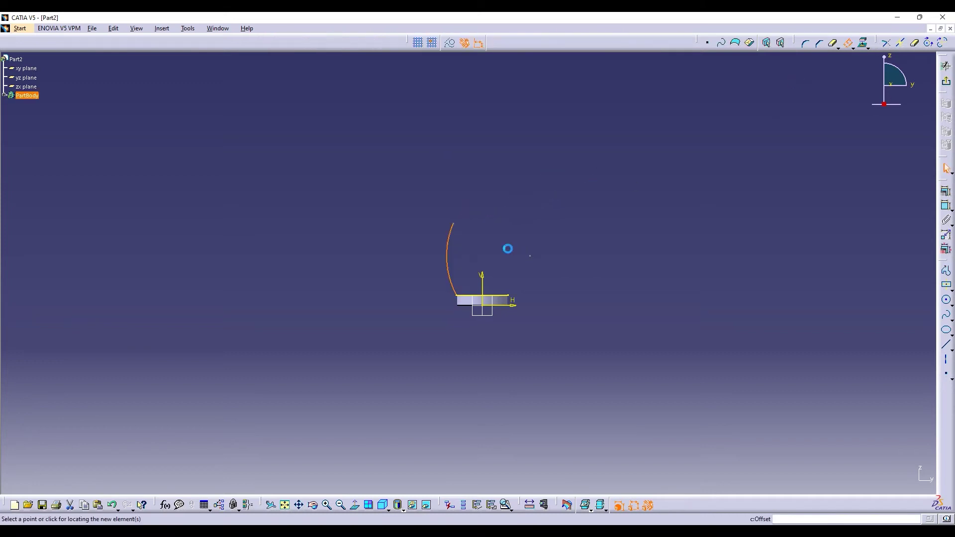
click(461, 291)
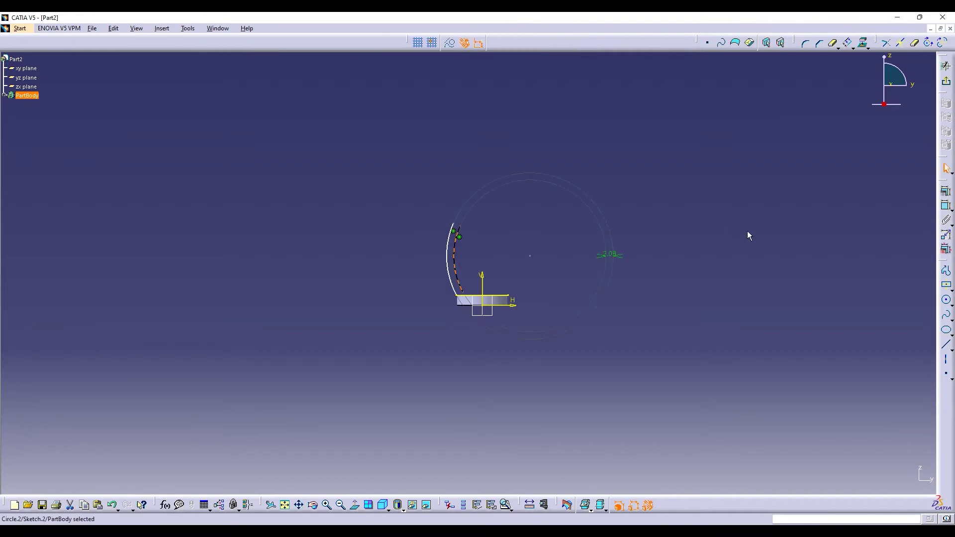
click(947, 272)
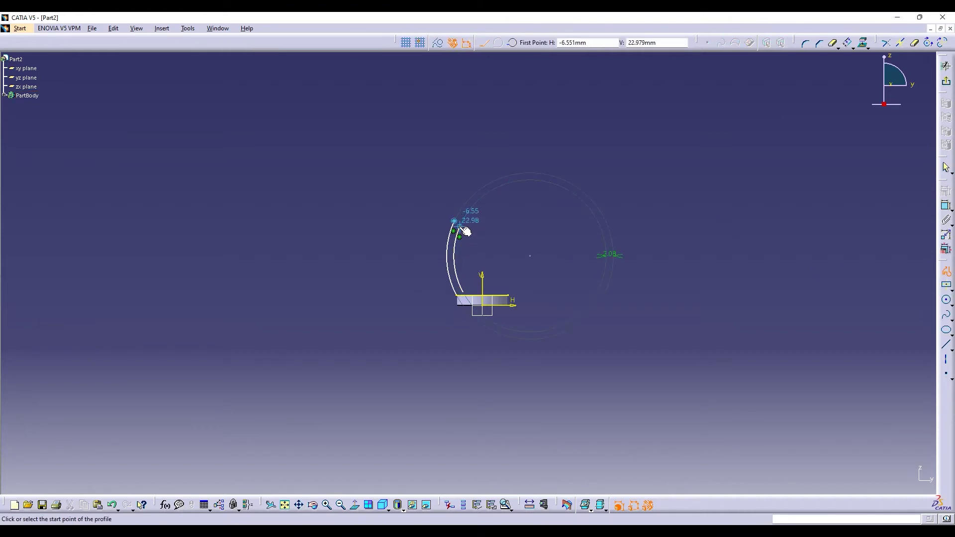
click(462, 227)
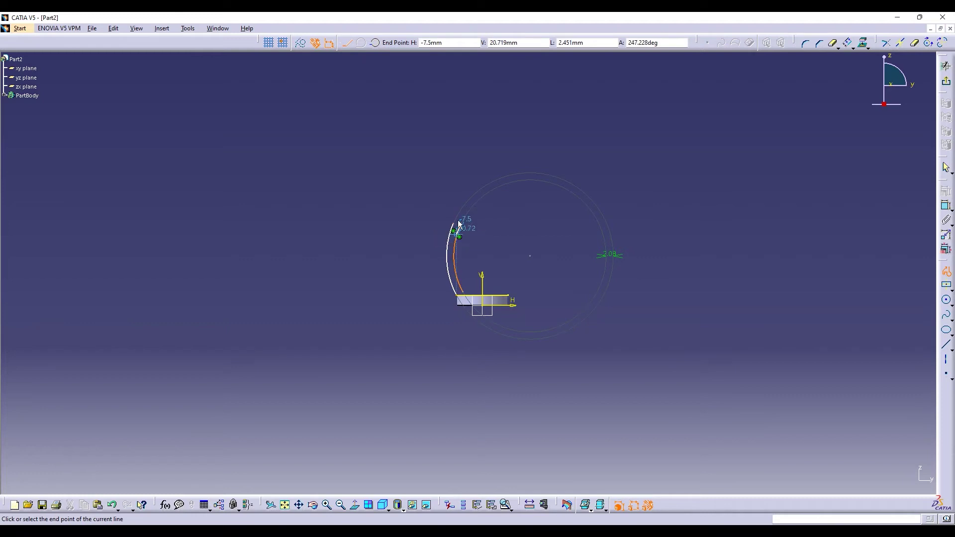
click(454, 225)
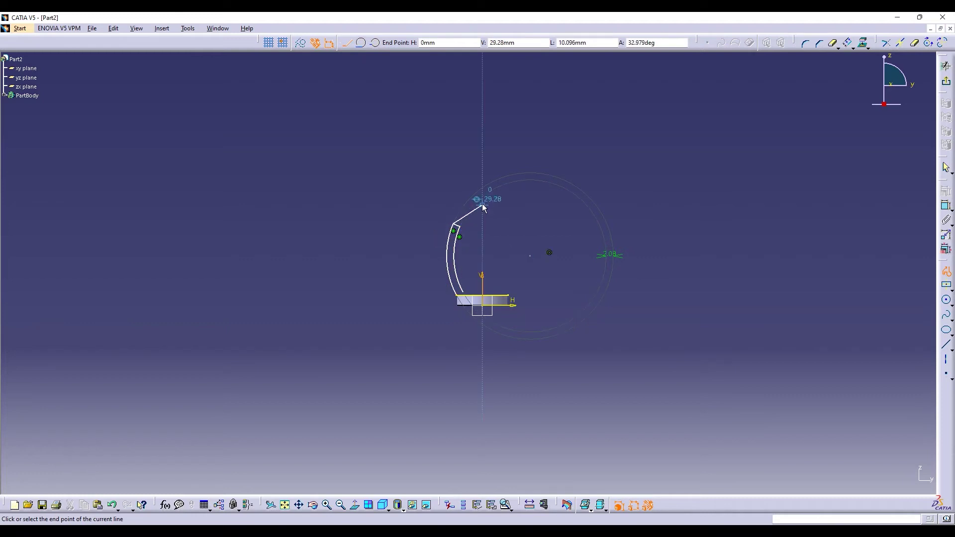
key(Escape)
key(Escape)
click(947, 81)
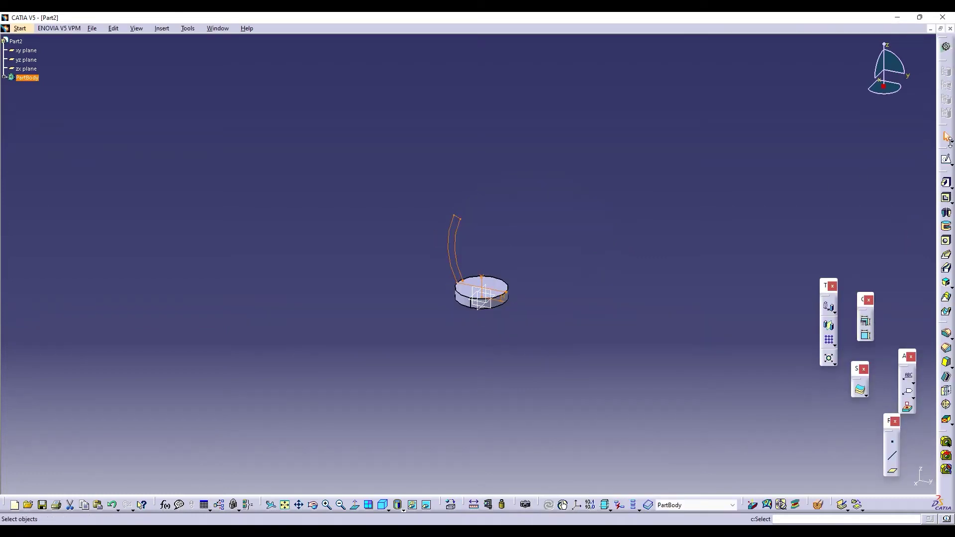
Join the inner arc's lower end to the disc's projected edge with a line about 1 mm long and trim the excess edge.
click(946, 344)
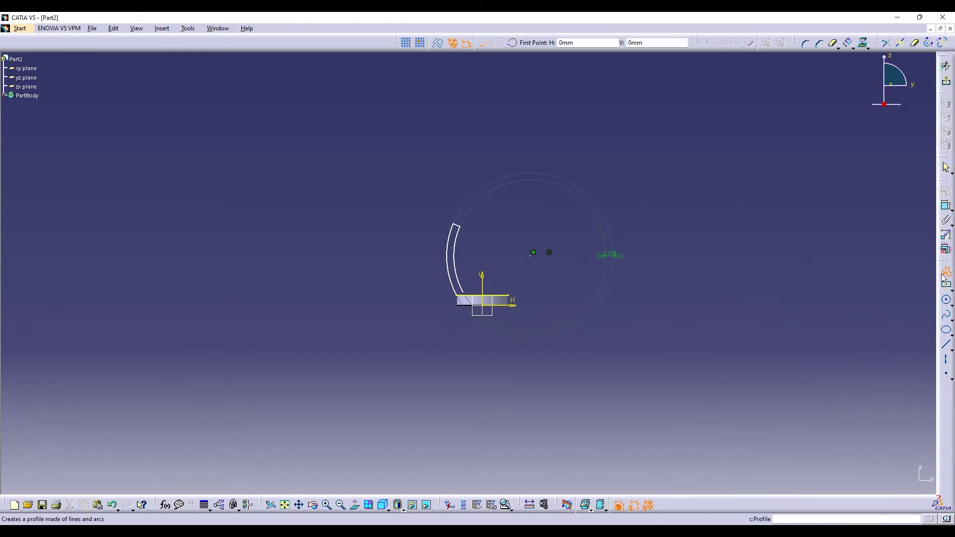
click(465, 293)
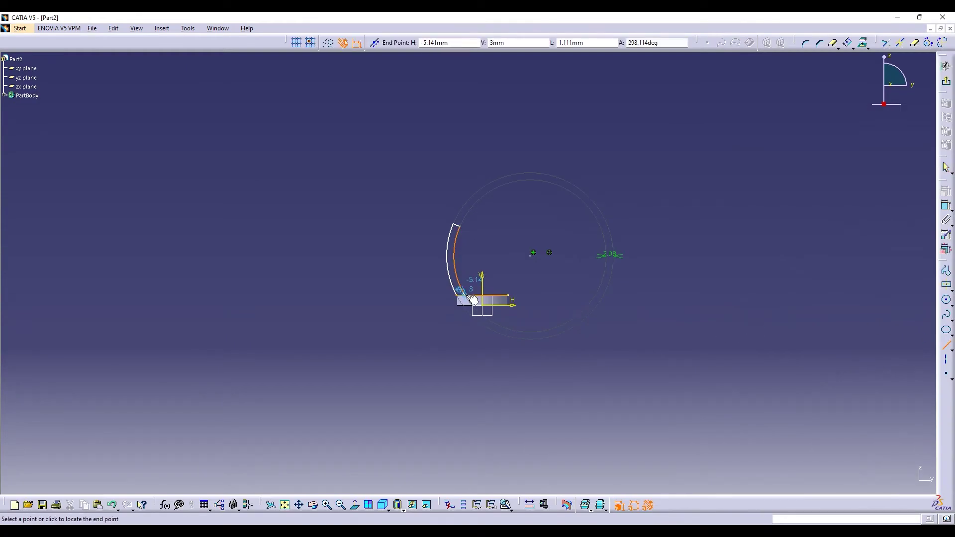
click(466, 296)
click(649, 243)
click(834, 44)
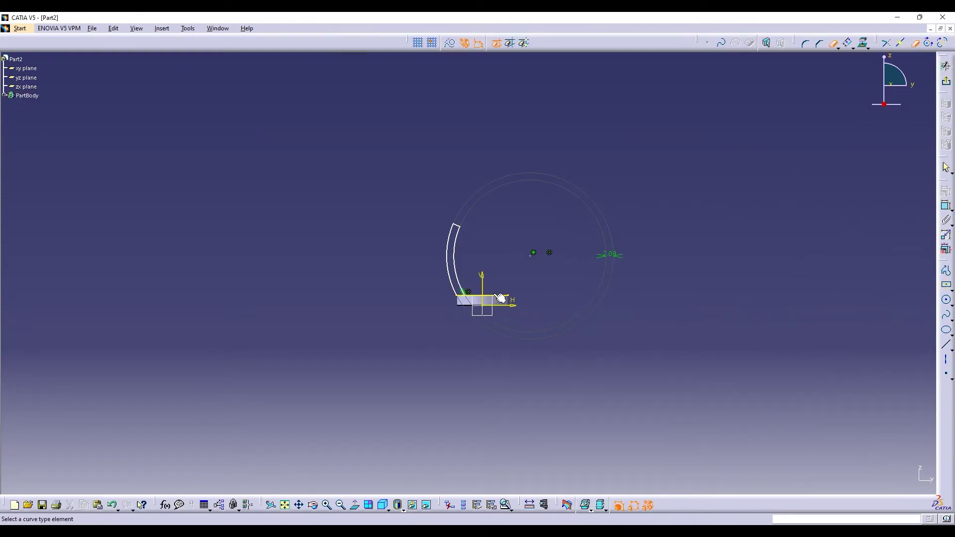
click(946, 66)
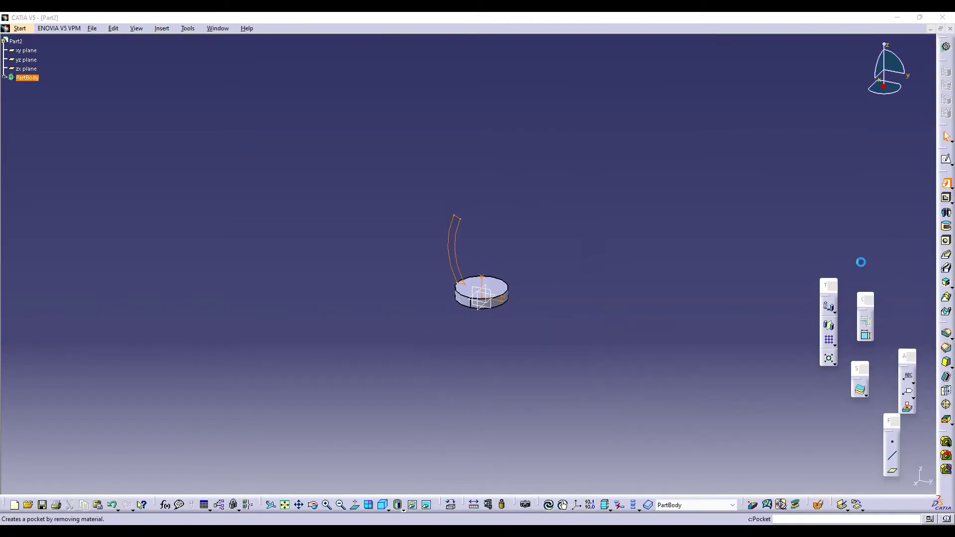
Pad the curved finger profile with mirrored extent to both sides of its sketch plane.
click(910, 359)
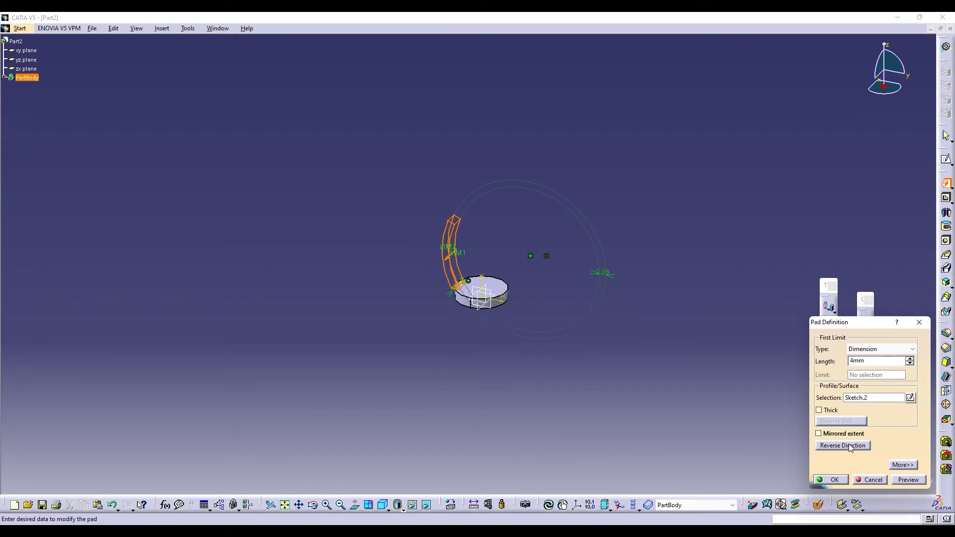
click(850, 446)
click(910, 364)
click(910, 364)
click(910, 363)
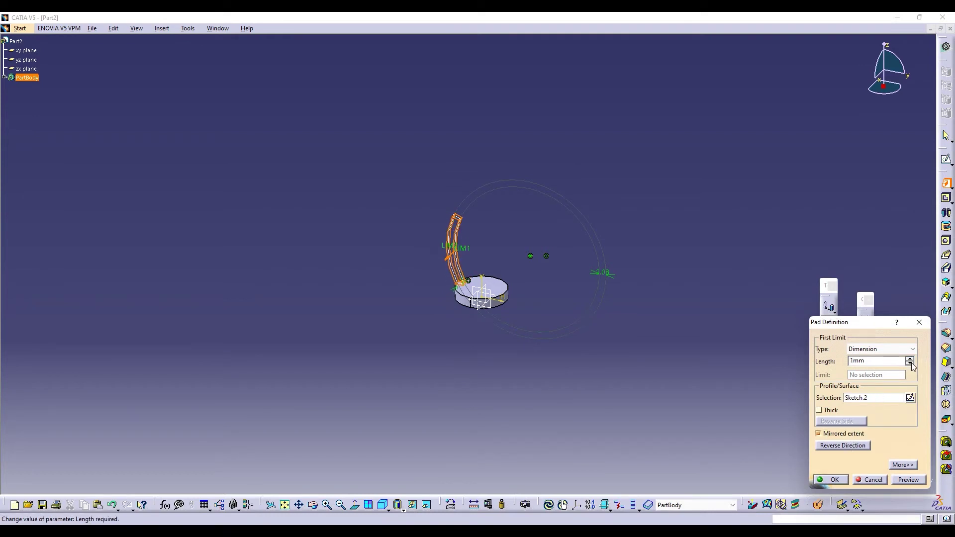
click(911, 358)
click(831, 480)
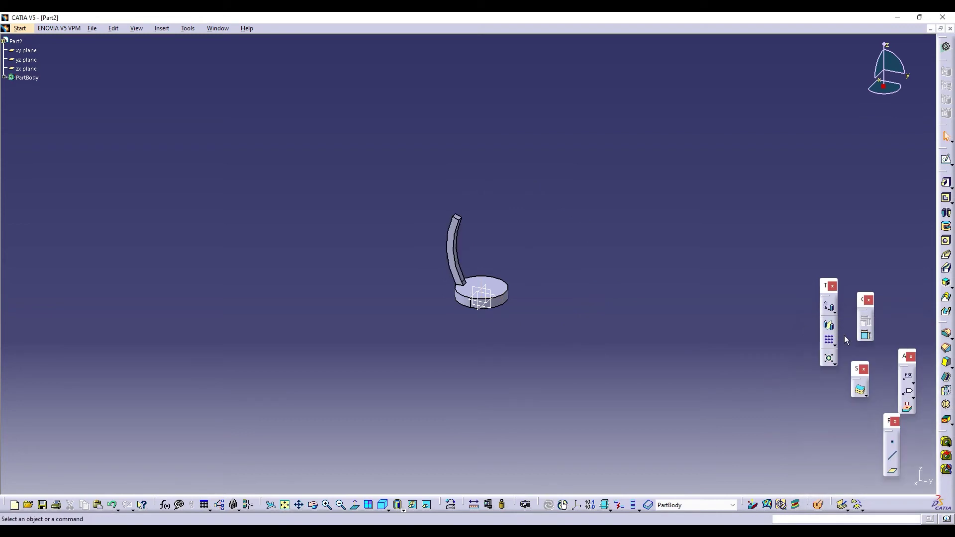
Round the edges of the curved finger's two long side faces with a 1 mm edge fillet.
click(946, 333)
click(459, 279)
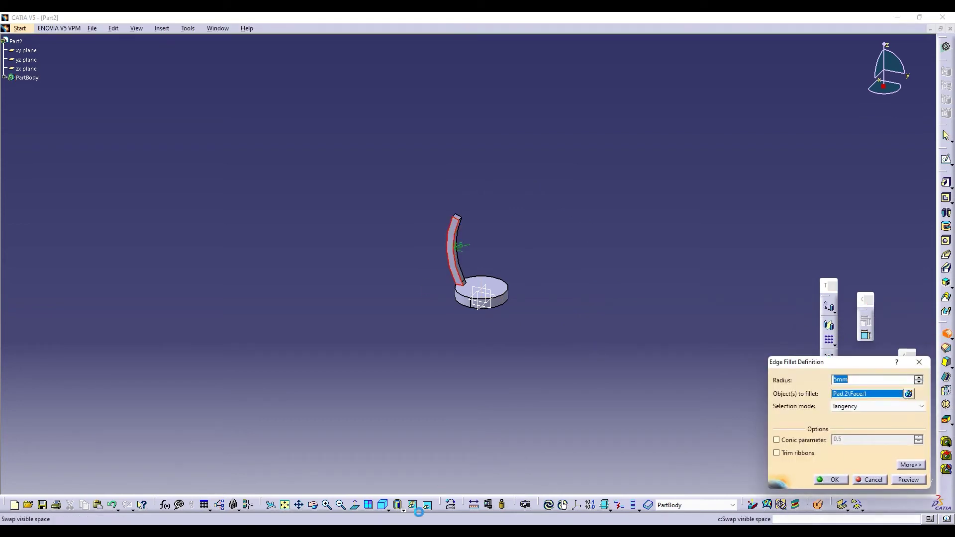
mouse_move(459, 279)
middle_down()
mouse_move(456, 309)
mouse_move(459, 287)
middle_up()
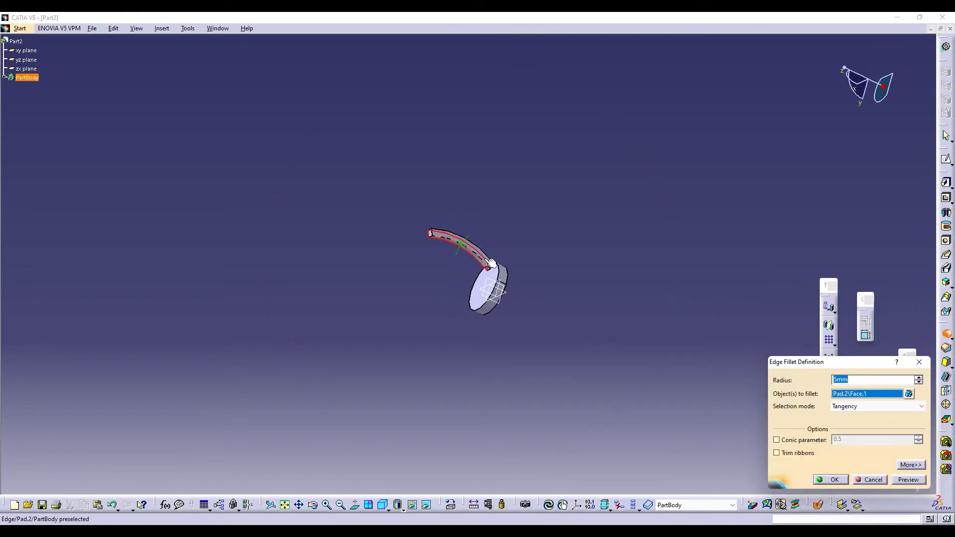
click(457, 240)
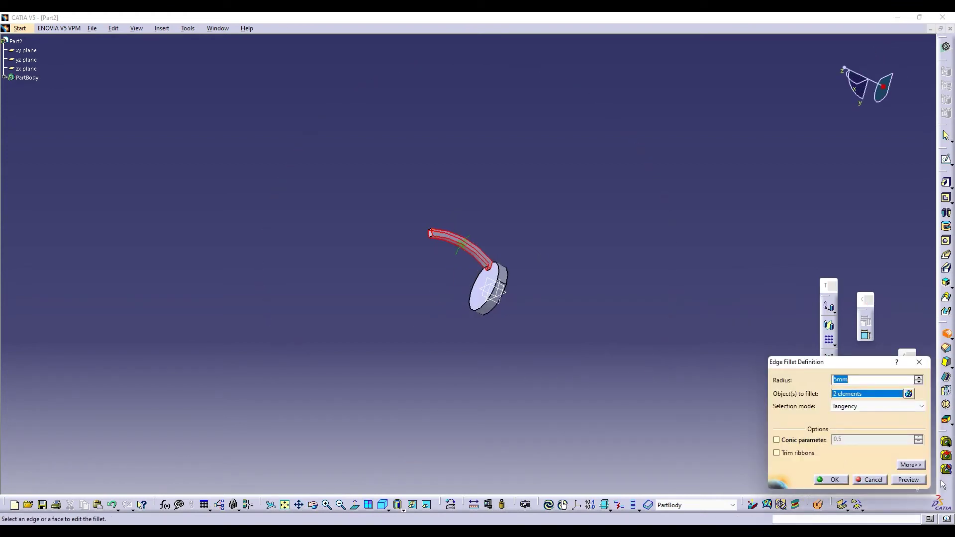
text(1mm)
click(908, 480)
click(840, 479)
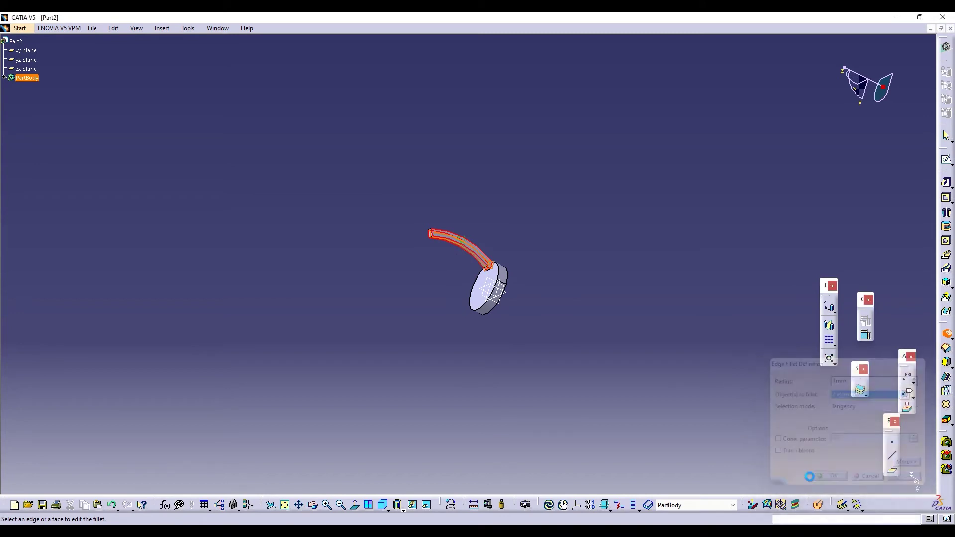
Apply a 1 mm edge fillet to an edge at the free tip of the finger.
click(946, 333)
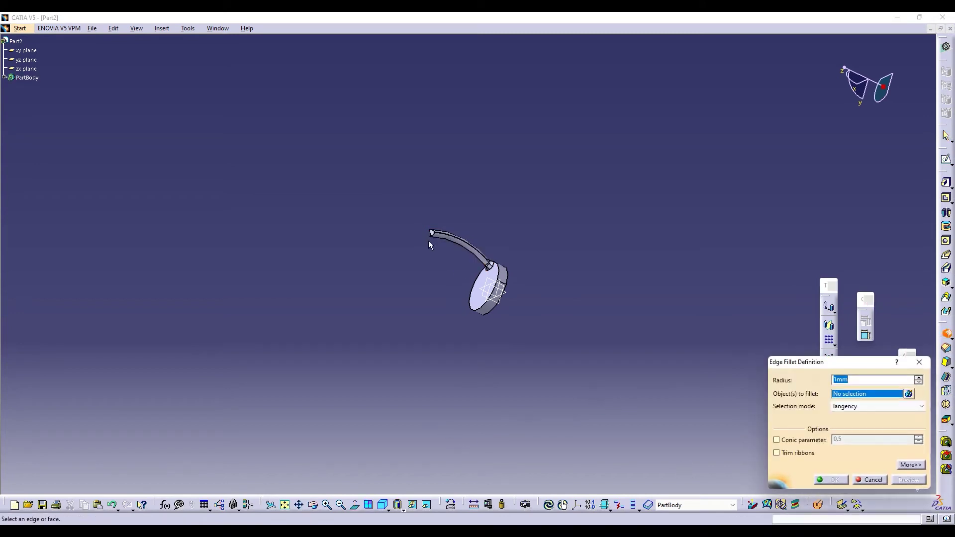
click(433, 233)
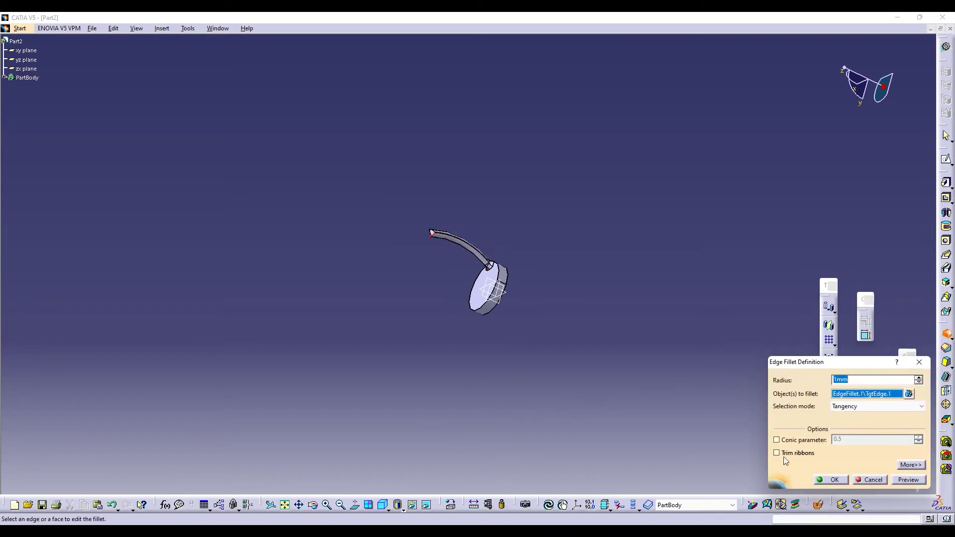
click(834, 480)
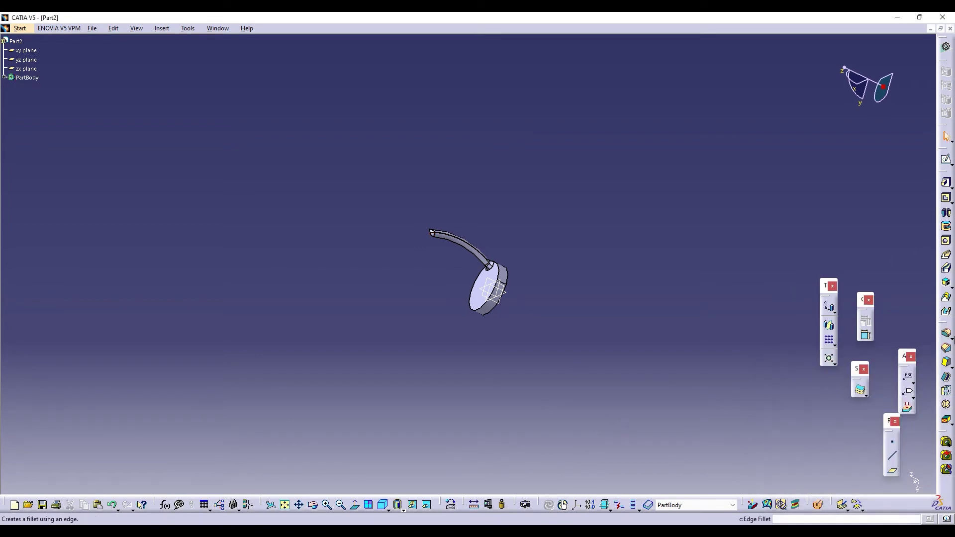
Blend the disc's upper face into the adjoining finger face with a 5 mm face-face fillet.
click(954, 340)
click(932, 343)
click(480, 293)
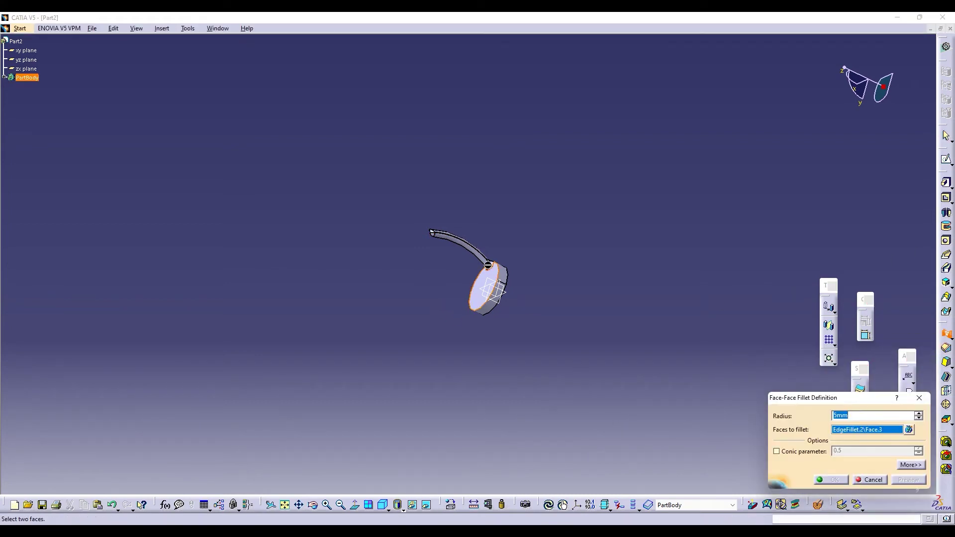
click(489, 265)
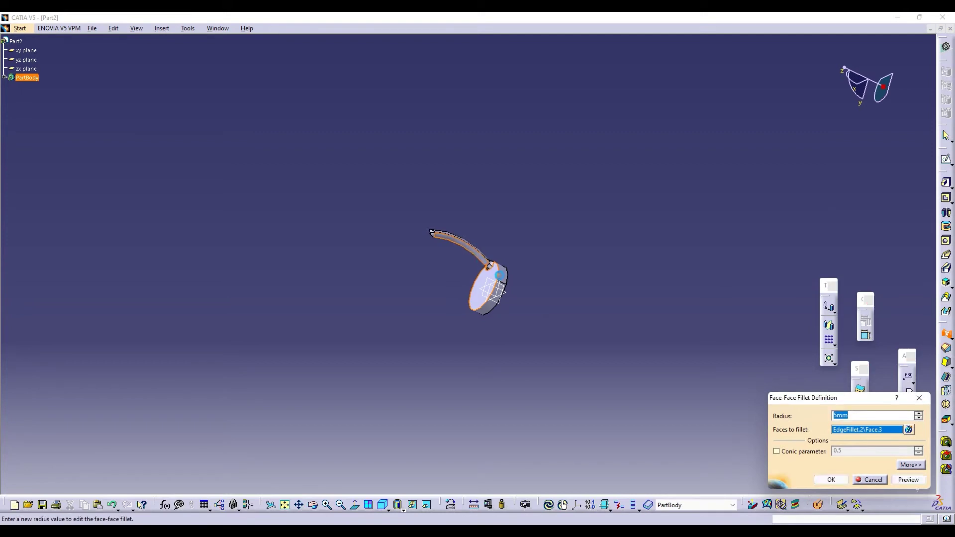
click(835, 480)
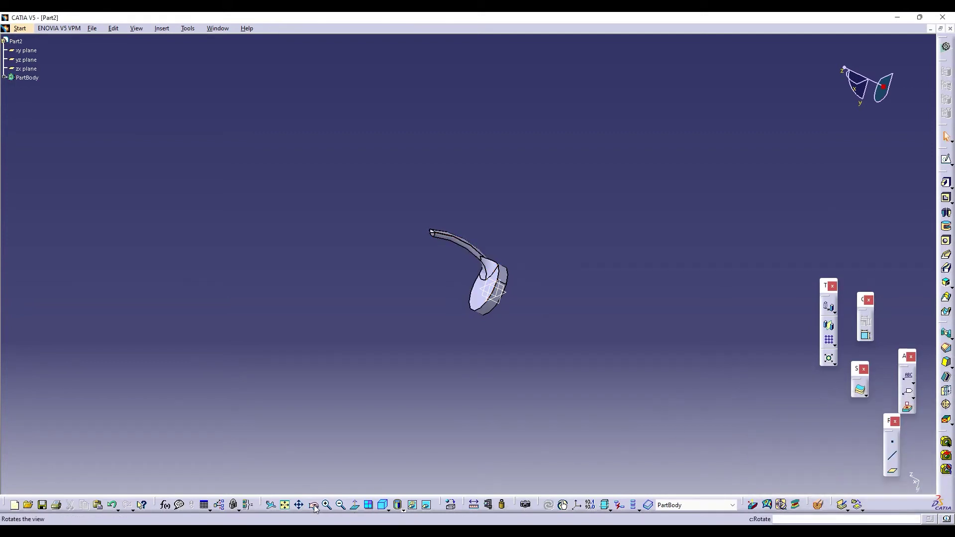
Open a new sketch on the yz plane for pad shapes along the finger's inner side.
click(314, 506)
drag(572, 259, 715, 332)
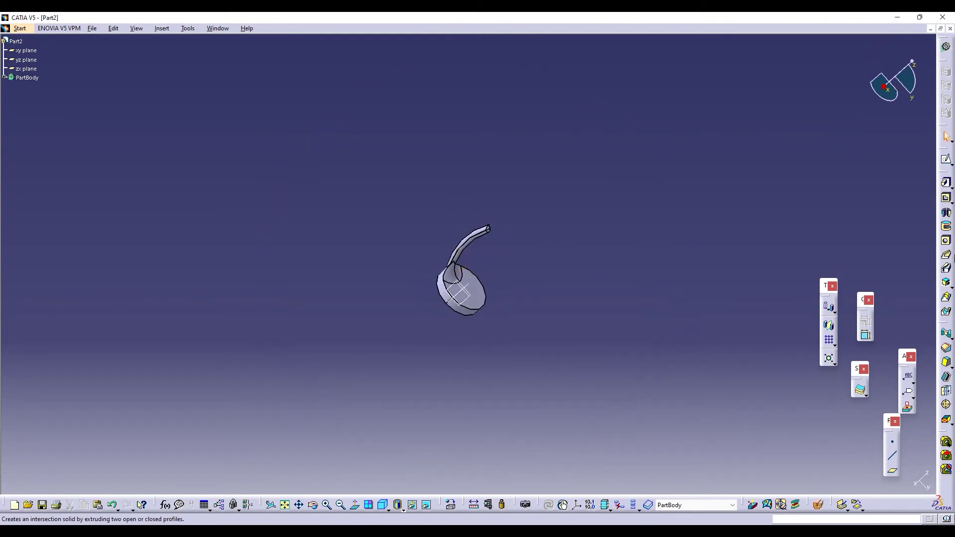
click(946, 159)
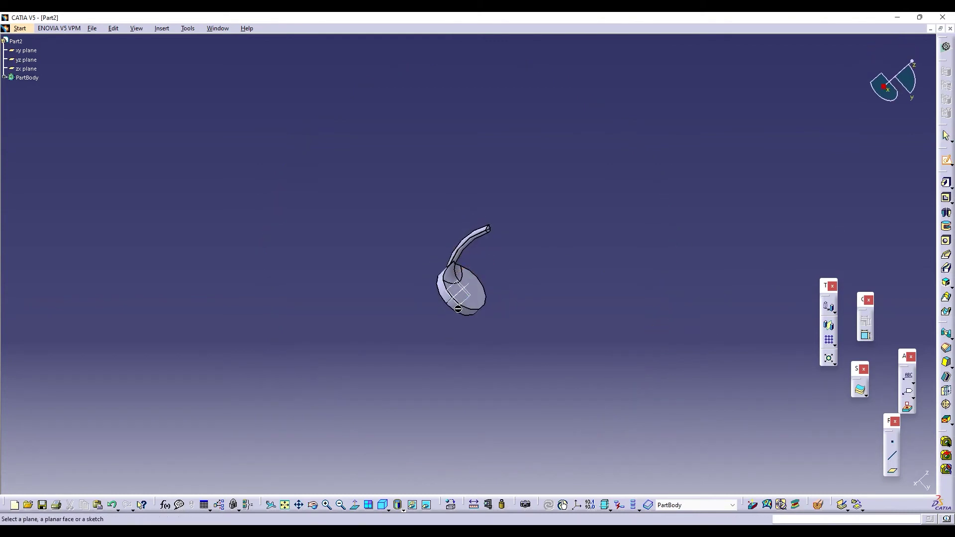
click(312, 505)
drag(463, 255, 492, 255)
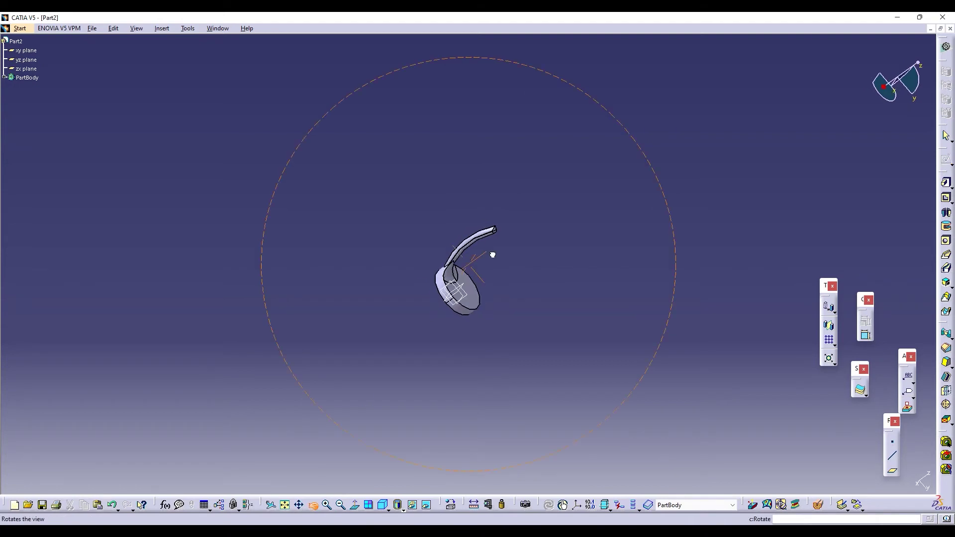
click(466, 293)
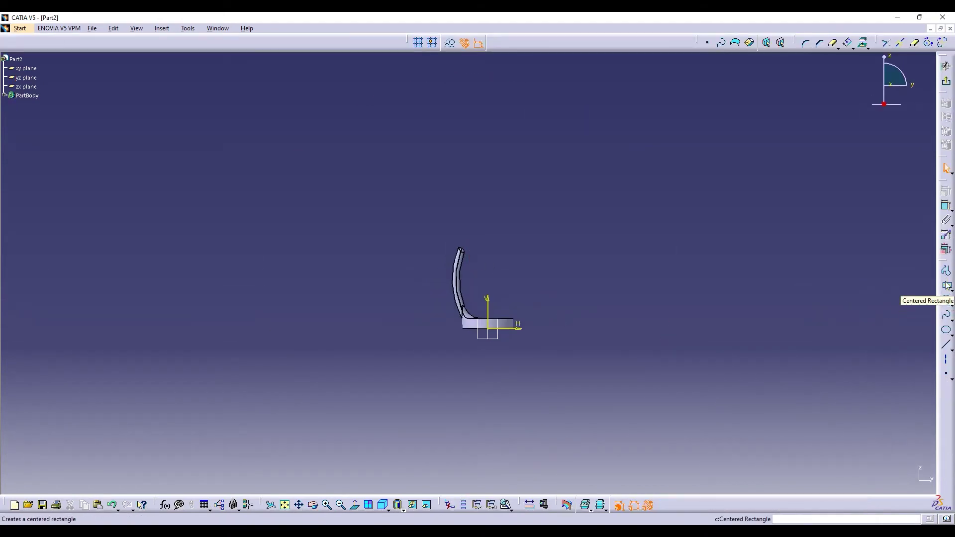
click(326, 507)
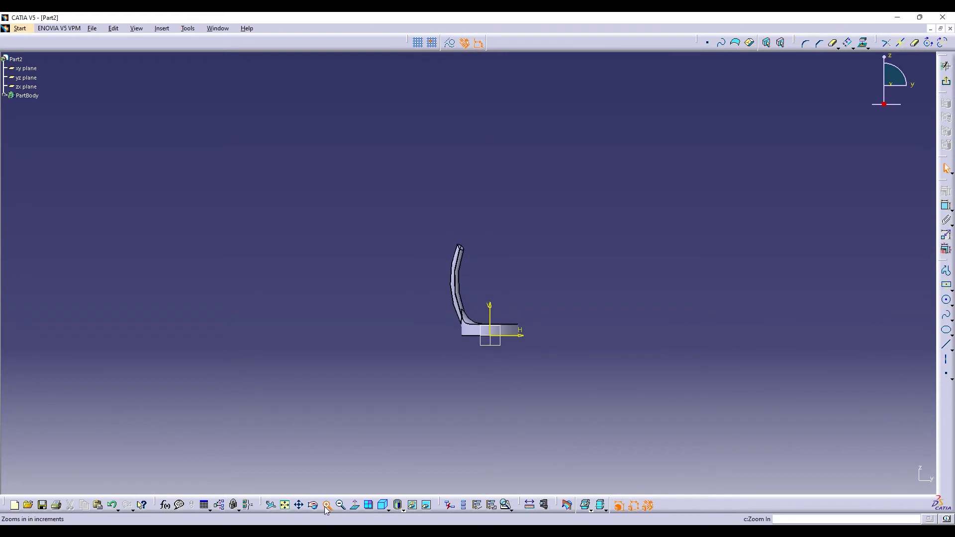
click(946, 271)
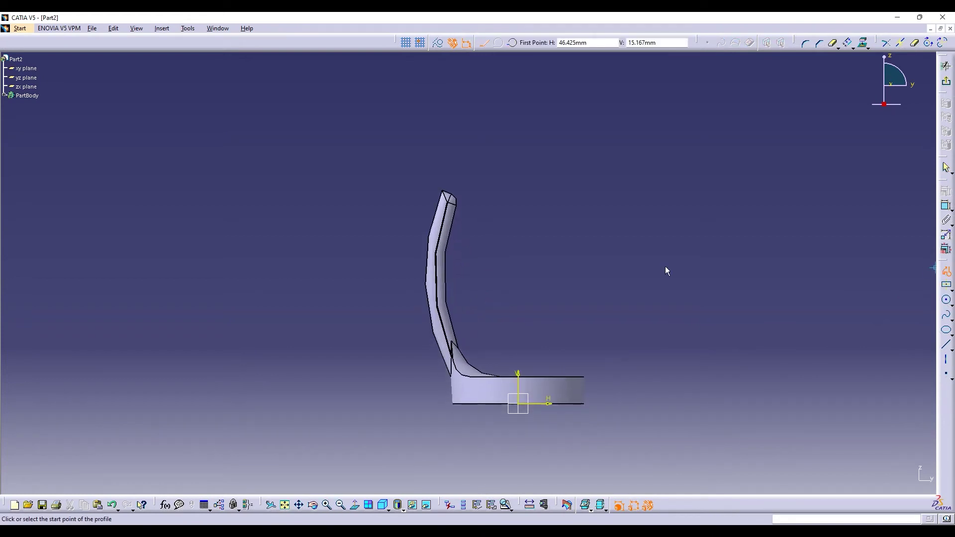
click(445, 224)
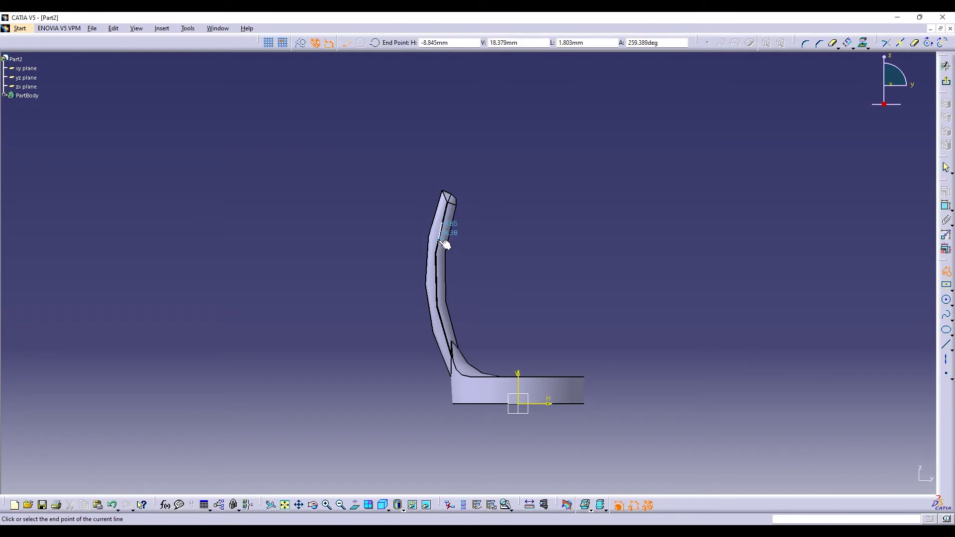
click(444, 244)
click(374, 43)
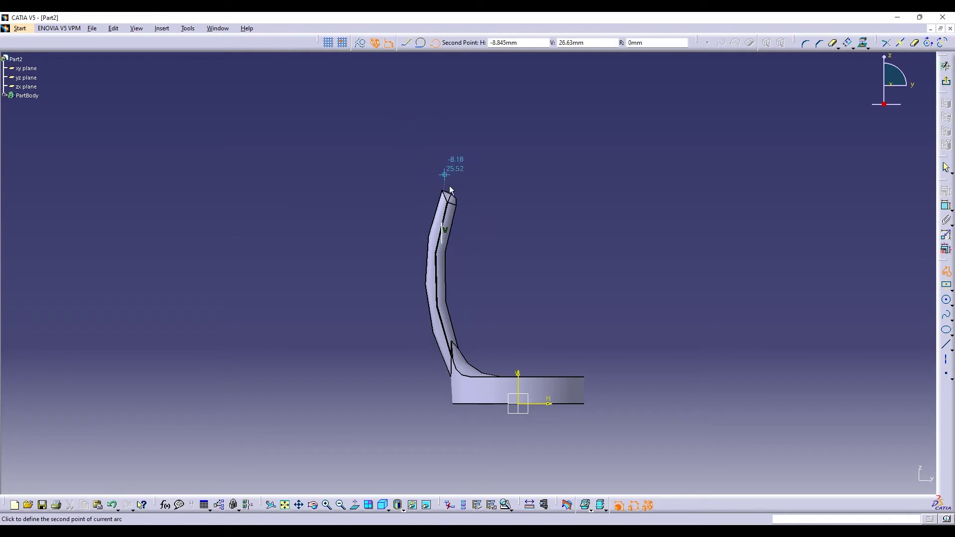
click(453, 233)
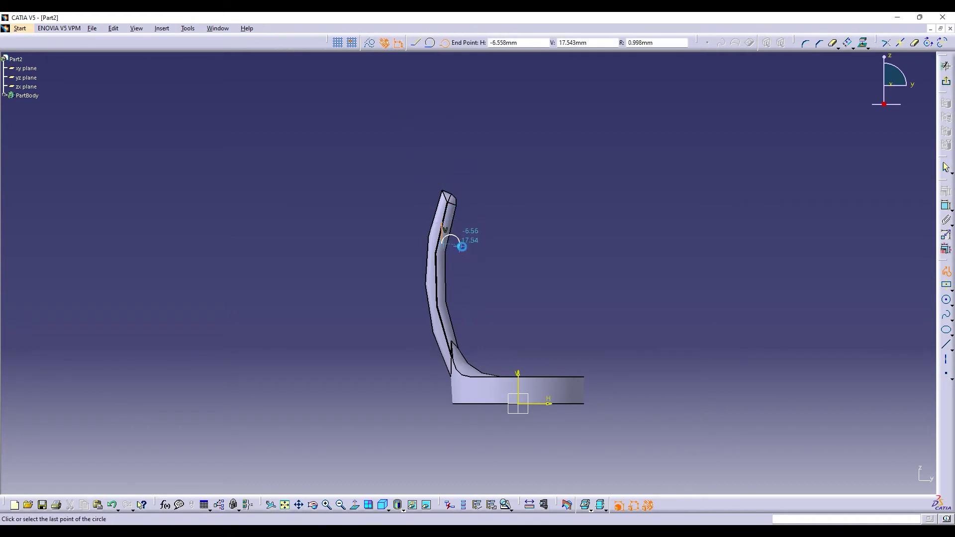
key(Escape)
key(ctrl+z)
Sketch a closed half-circle with a chord about 2.9 mm long on the finger's inner side near the tip, bulging inward.
click(946, 272)
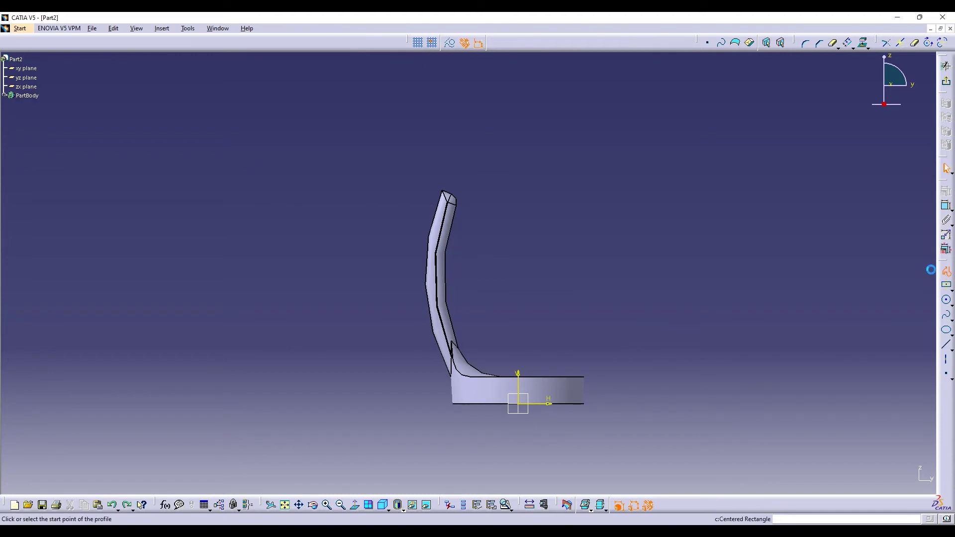
click(452, 223)
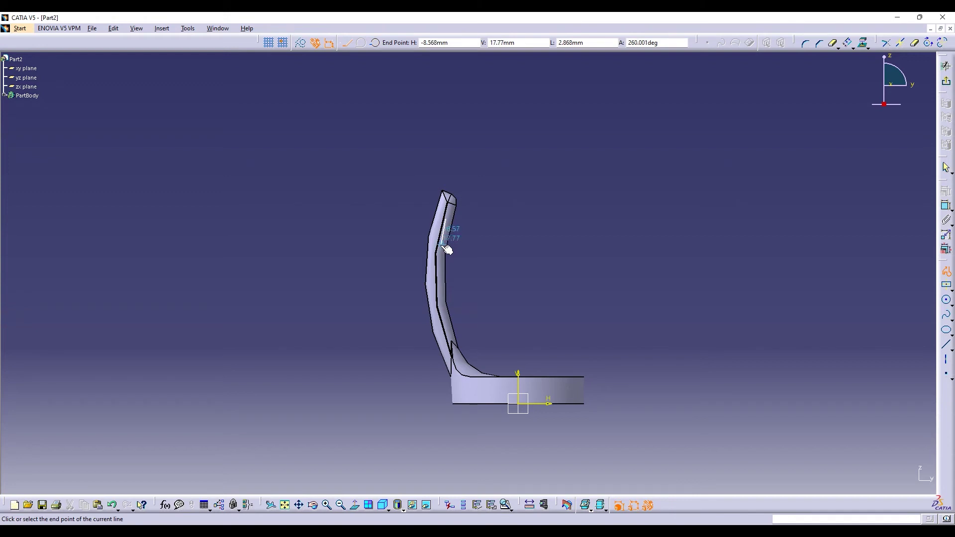
click(374, 43)
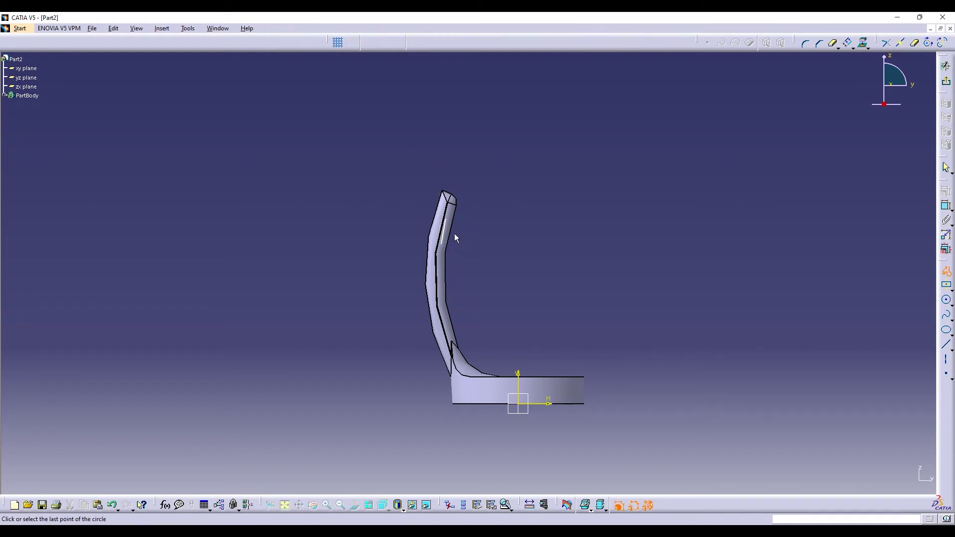
click(457, 226)
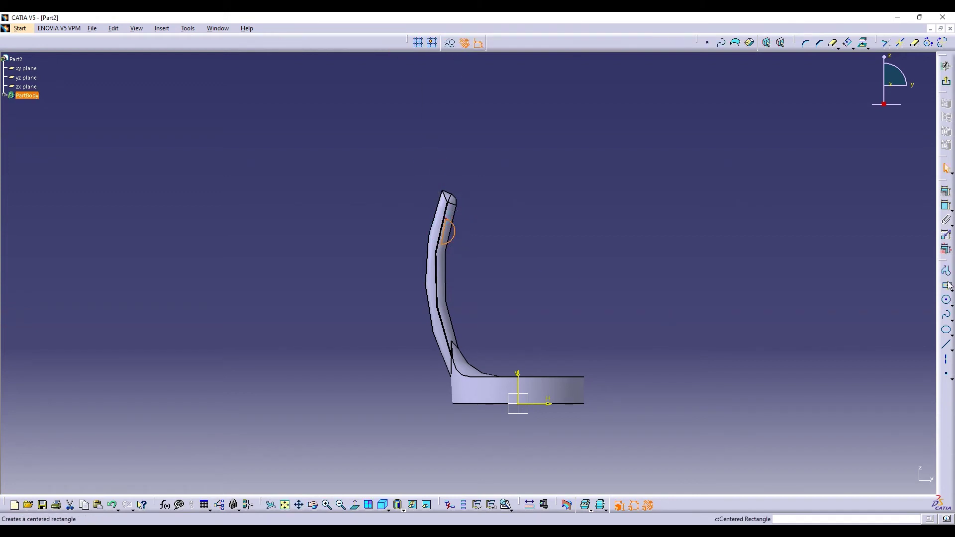
Sketch a second closed half-circle with a chord about 2.7 mm long below the first, following the finger's inner curve.
click(445, 264)
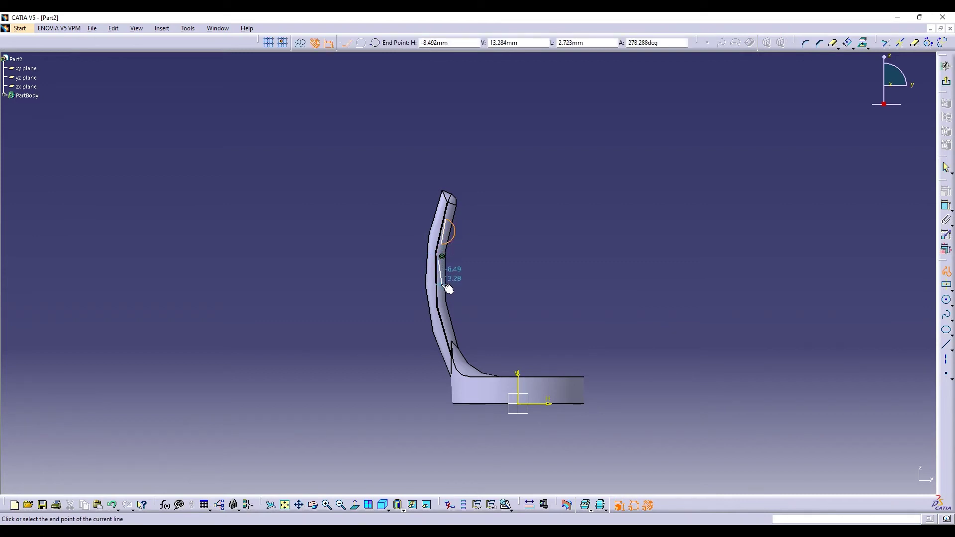
click(445, 286)
click(374, 43)
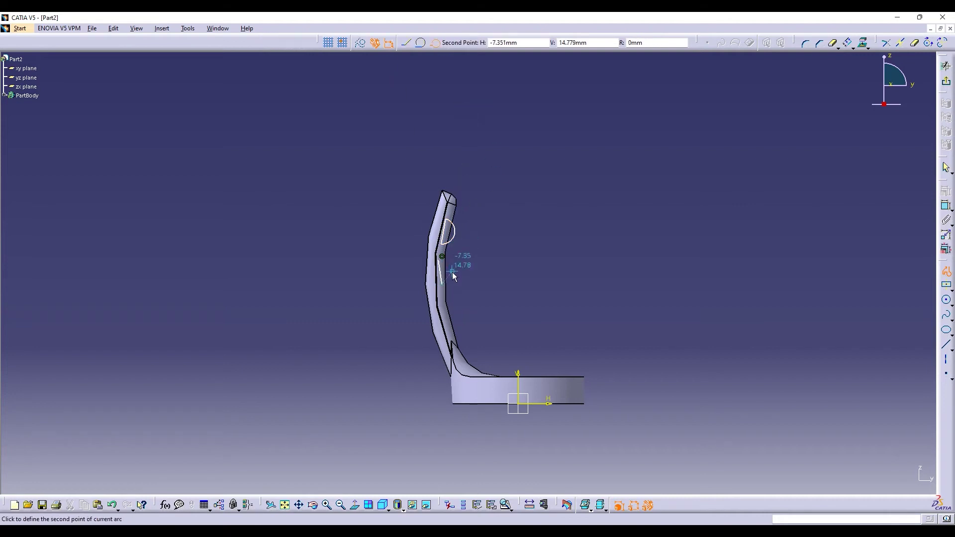
click(450, 270)
click(440, 260)
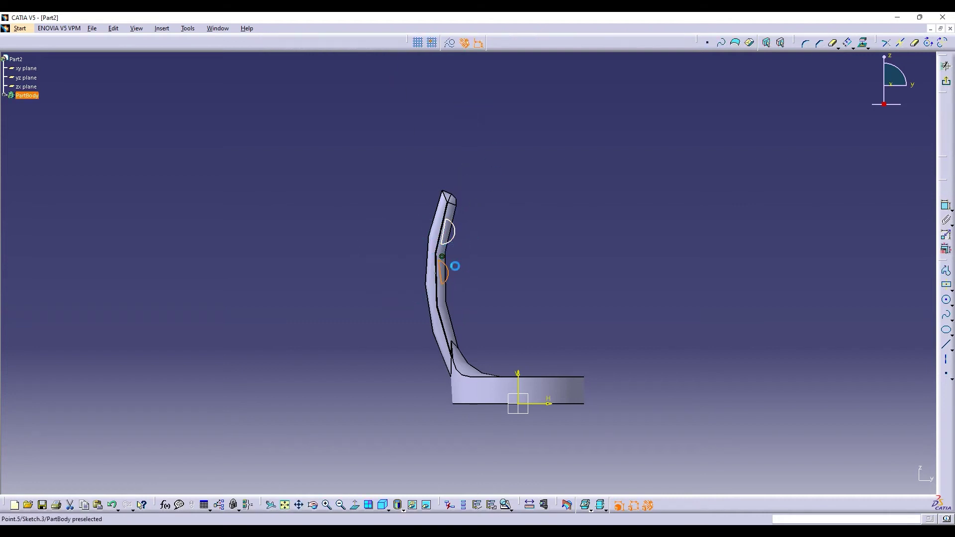
Sketch a third closed half-circle with a chord about 2 mm long below the second on the finger's inner side.
click(948, 277)
click(448, 305)
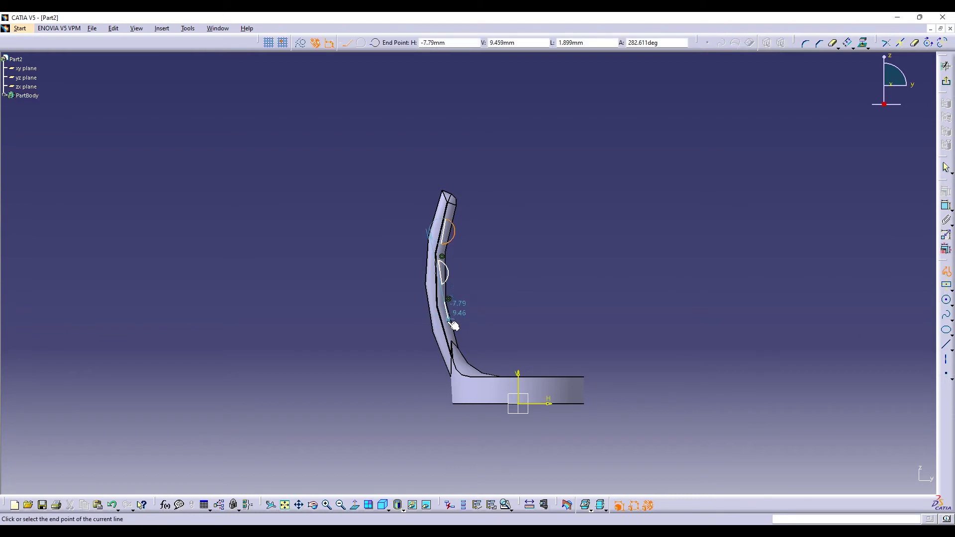
click(374, 43)
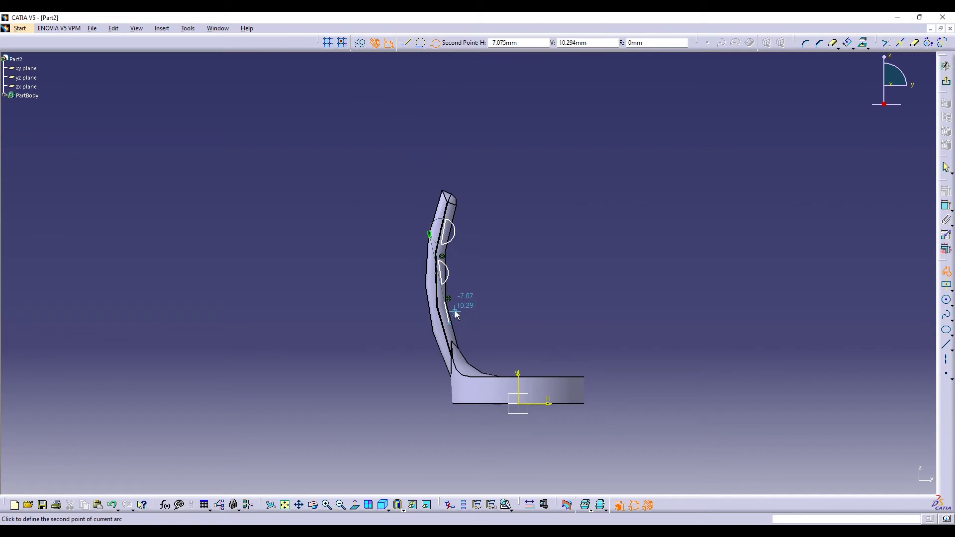
click(455, 311)
click(445, 303)
click(735, 372)
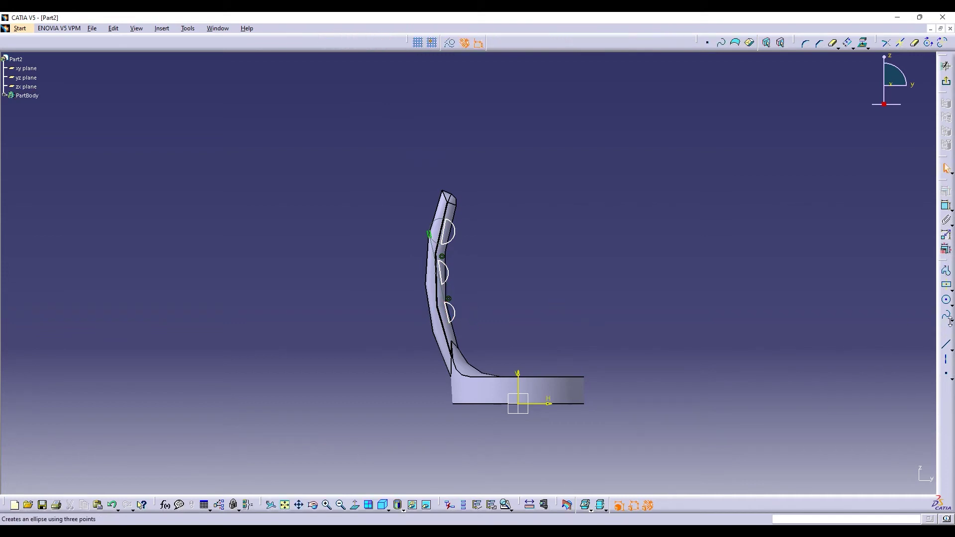
Sketch a fourth, lowest closed half-circle where the finger meets the disc fillet and exit the sketch.
click(947, 273)
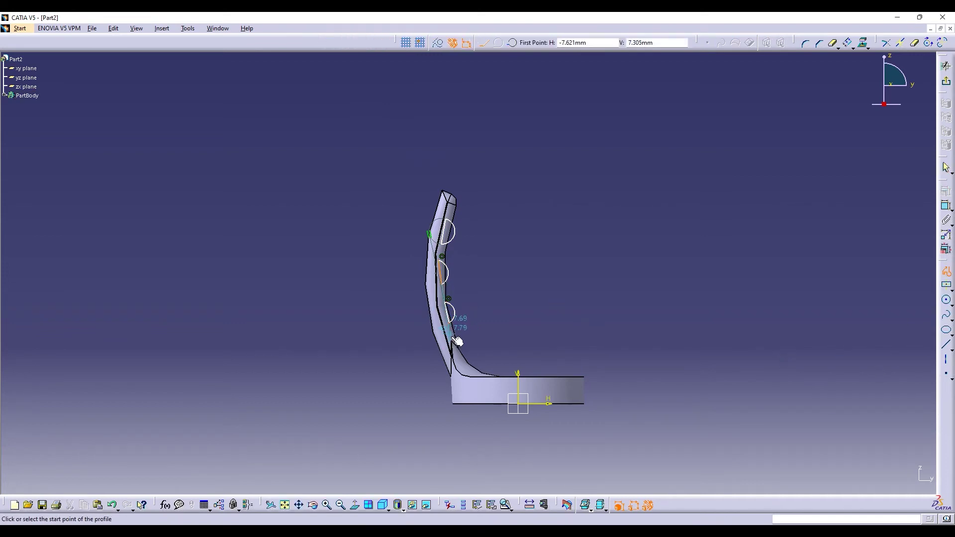
click(454, 332)
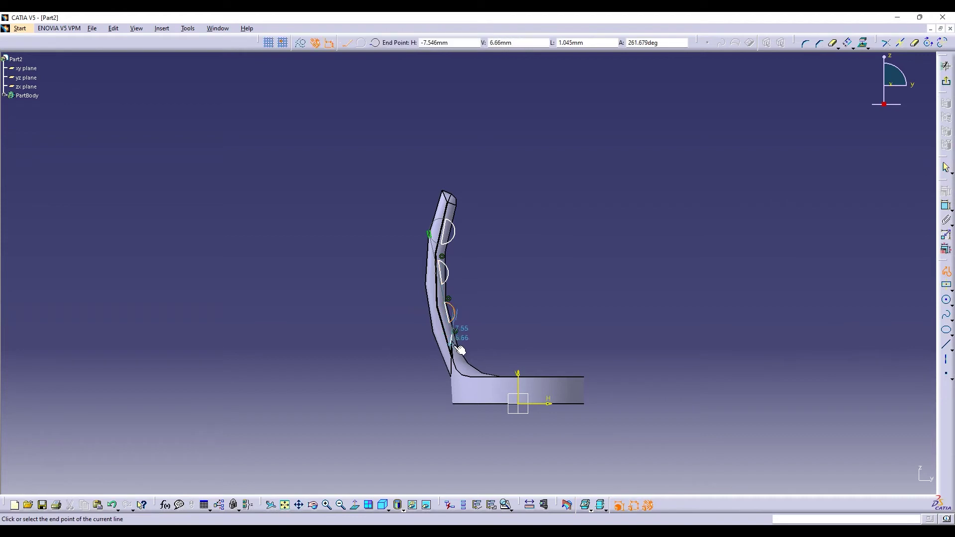
click(374, 42)
click(463, 341)
click(452, 335)
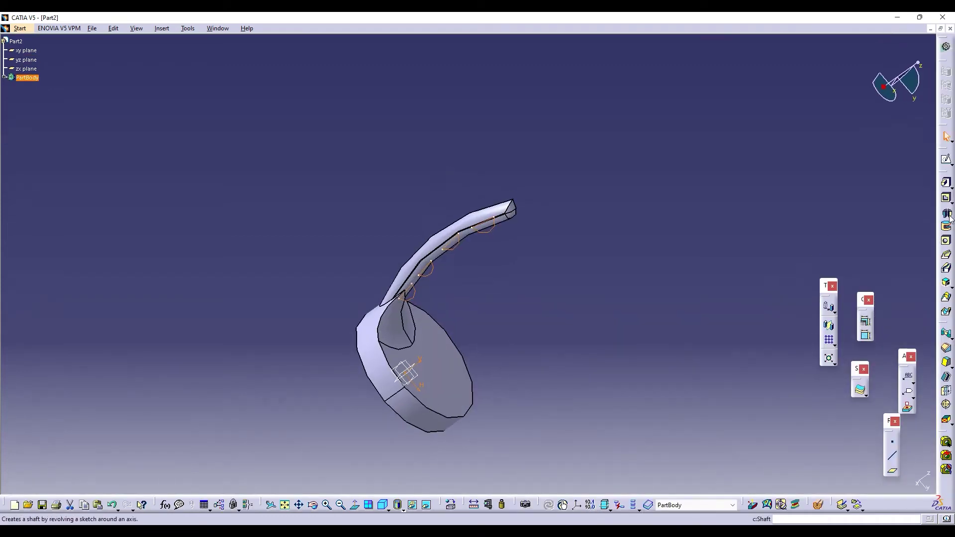
click(946, 213)
click(457, 238)
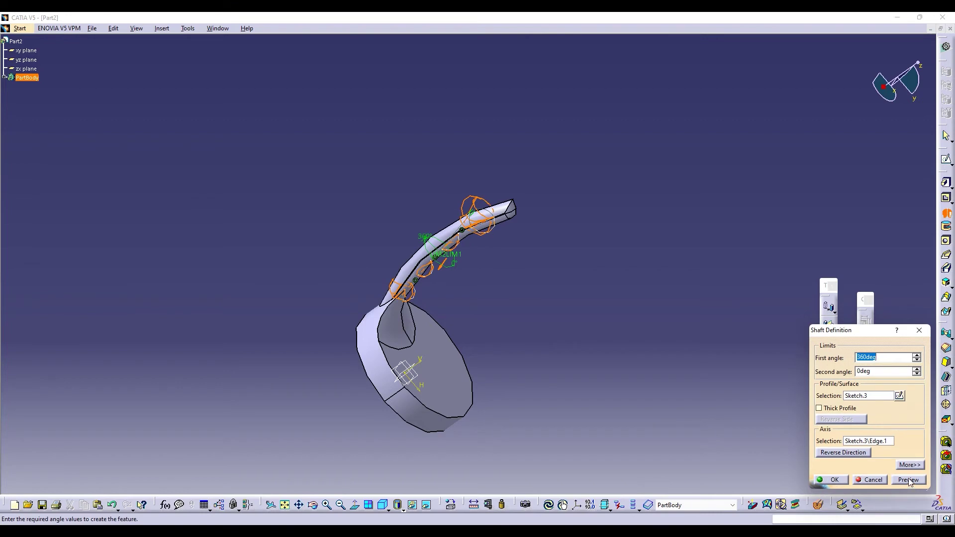
click(908, 480)
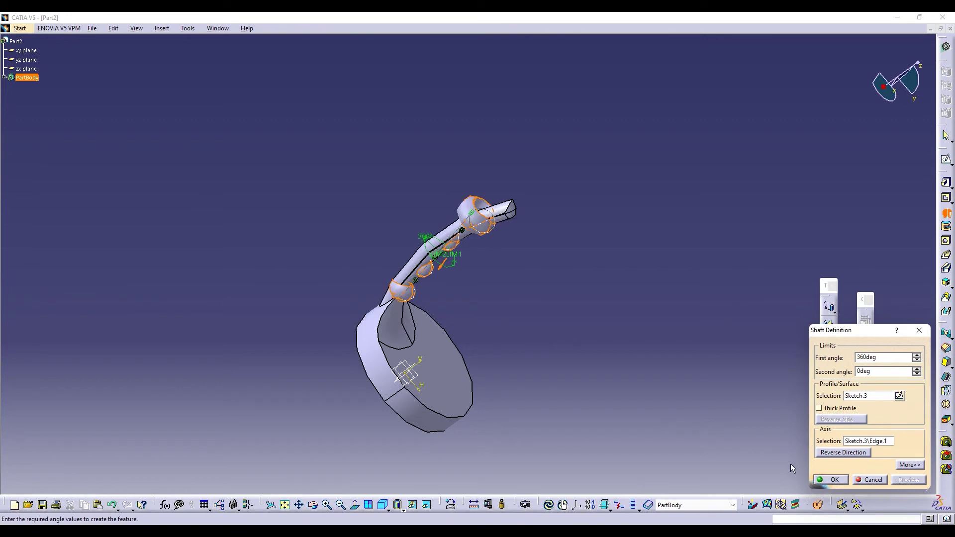
click(920, 331)
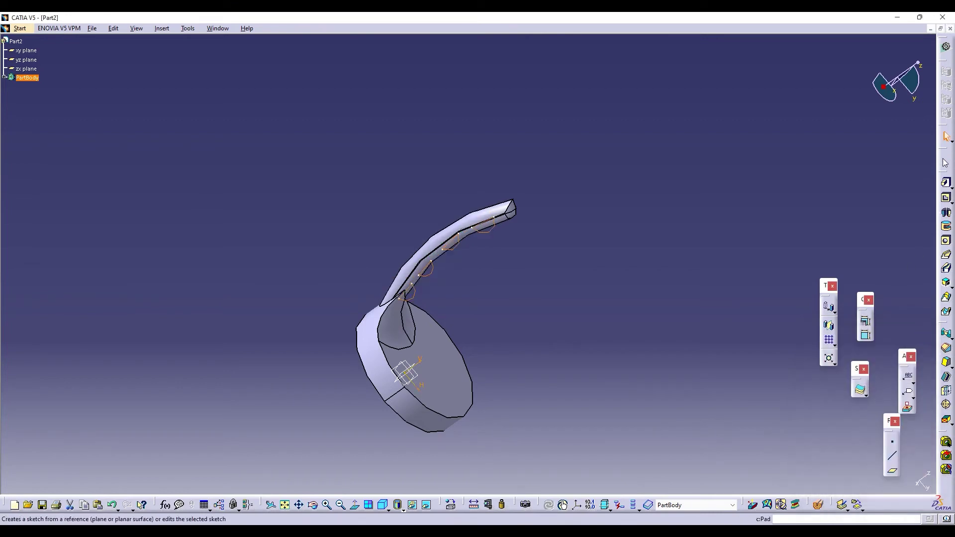
Reopen the inner pad sketch, enlarge the third half-circle and delete the second one.
click(944, 159)
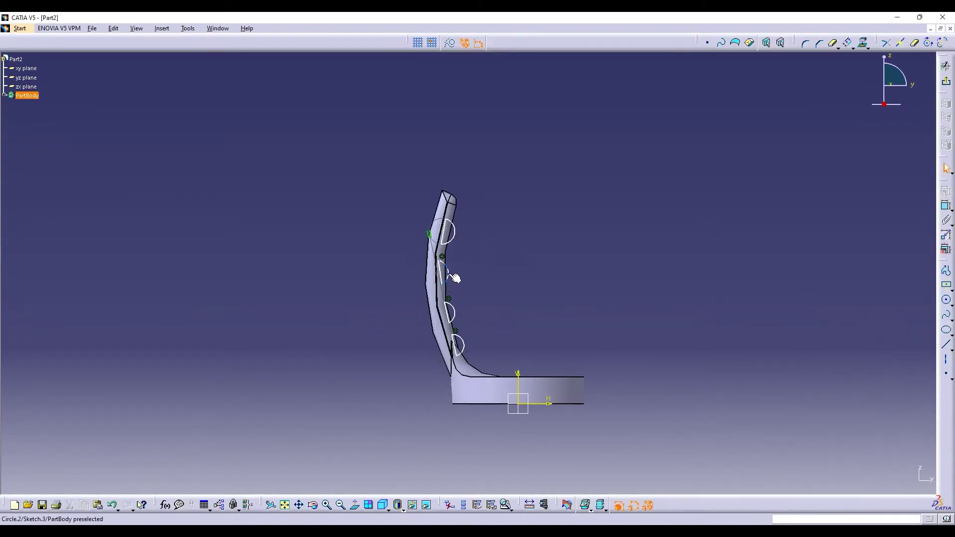
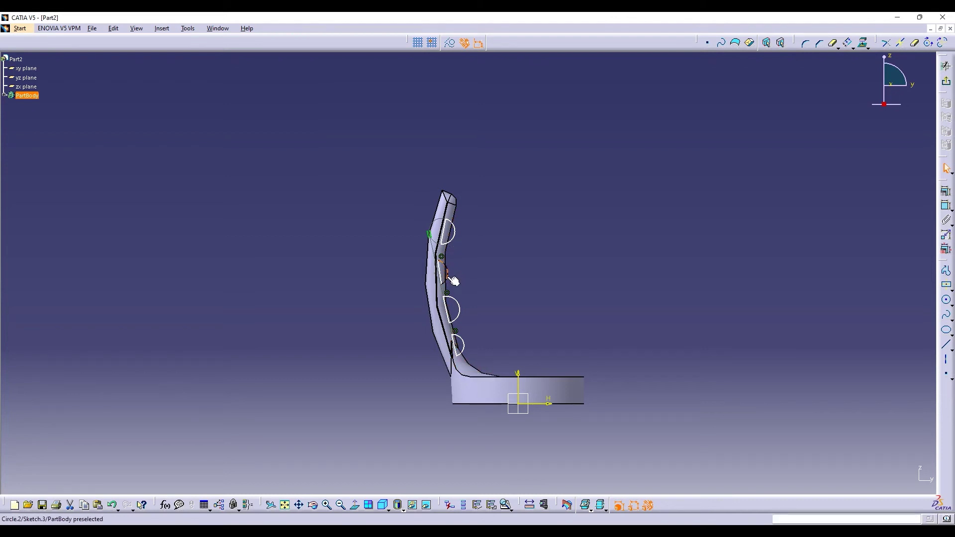
click(914, 42)
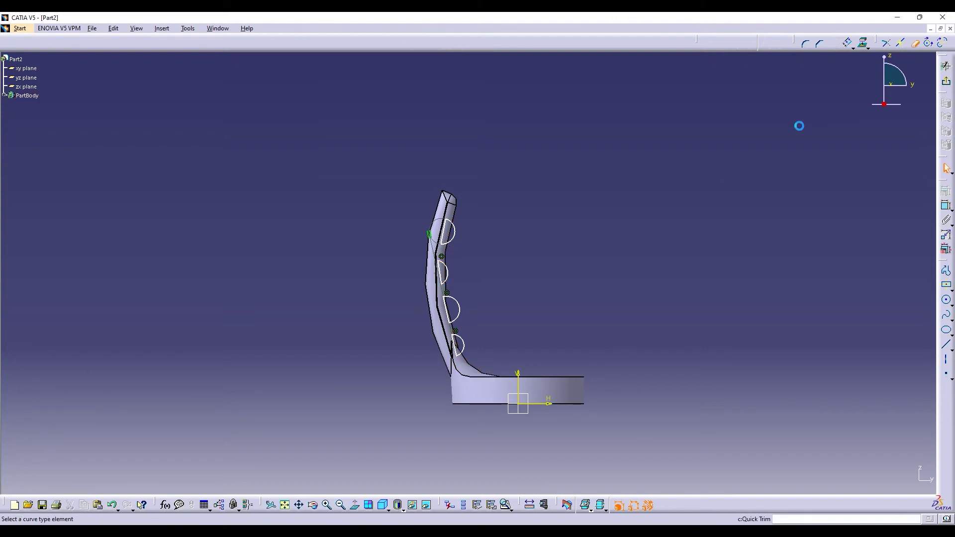
click(449, 276)
click(439, 275)
key(Delete)
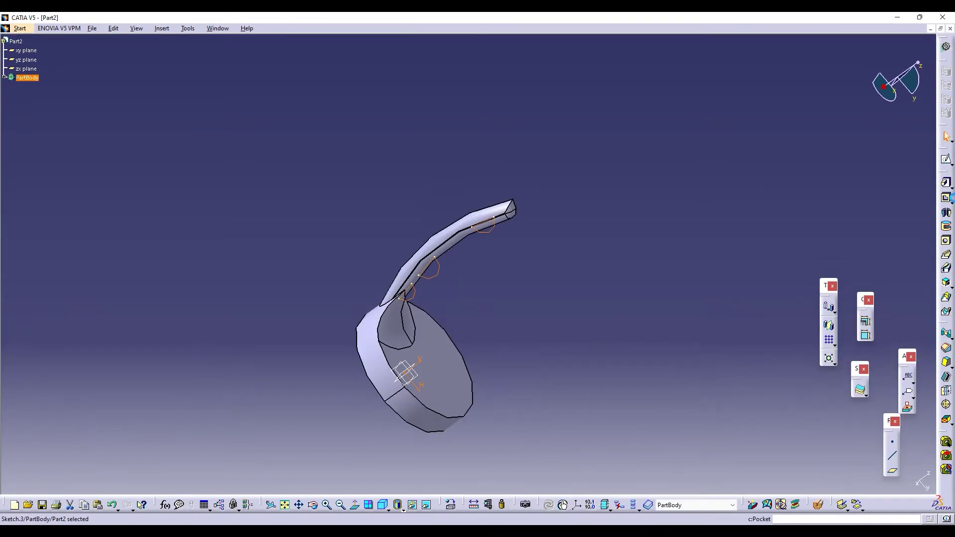
Try to revolve the pad sketch 360° into a shaft about the sketch's vertical axis.
click(946, 213)
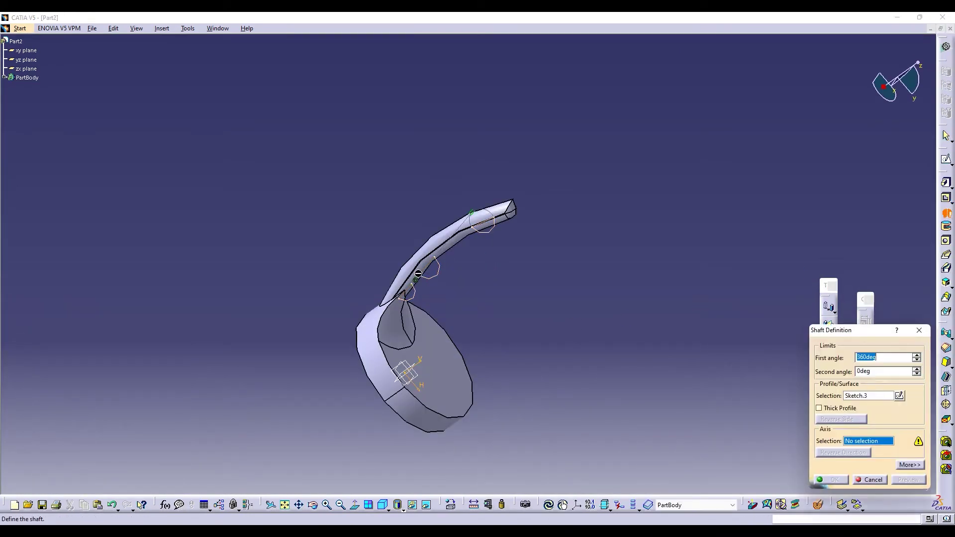
click(416, 364)
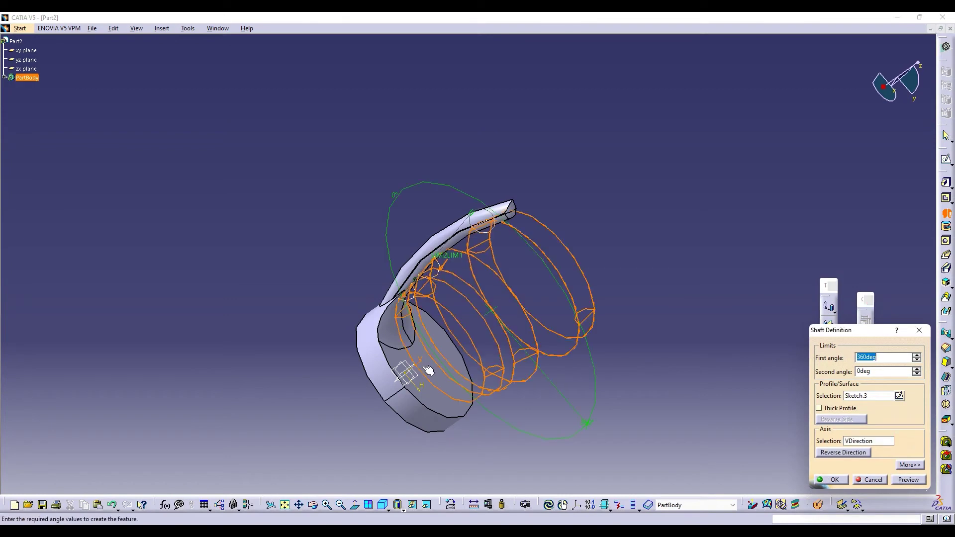
key(Return)
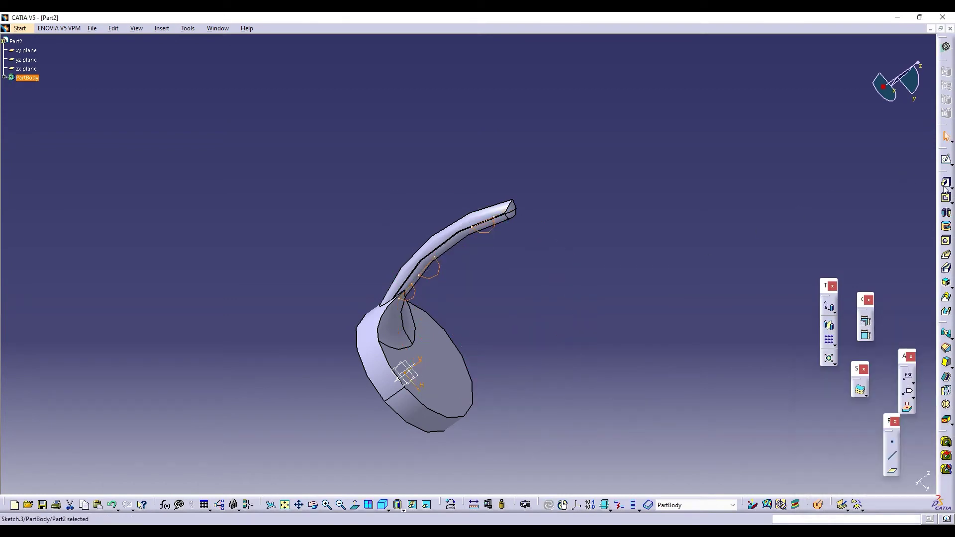
Try to revolve the pad sketch 360° about the axis of the finger's edge fillet, and undo the half-circle edits.
click(946, 214)
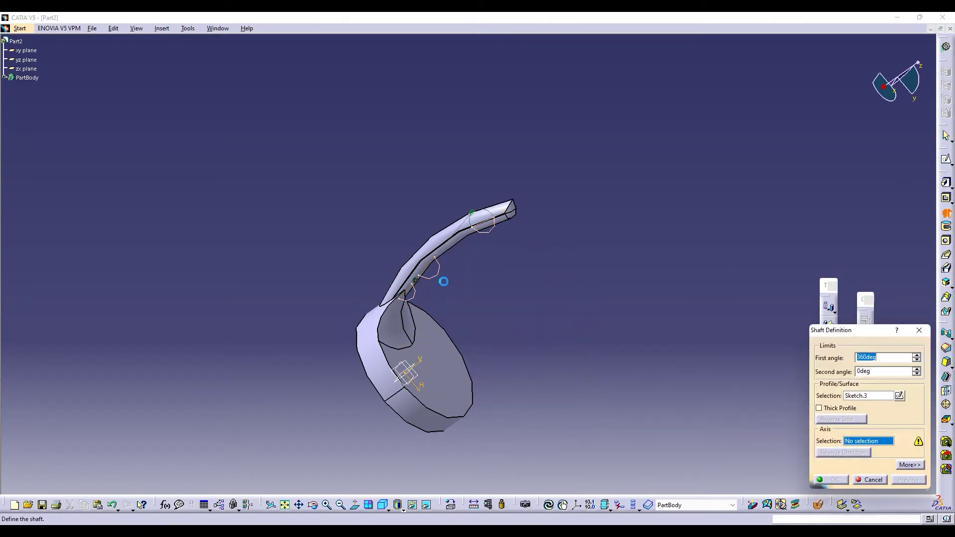
click(474, 214)
click(572, 228)
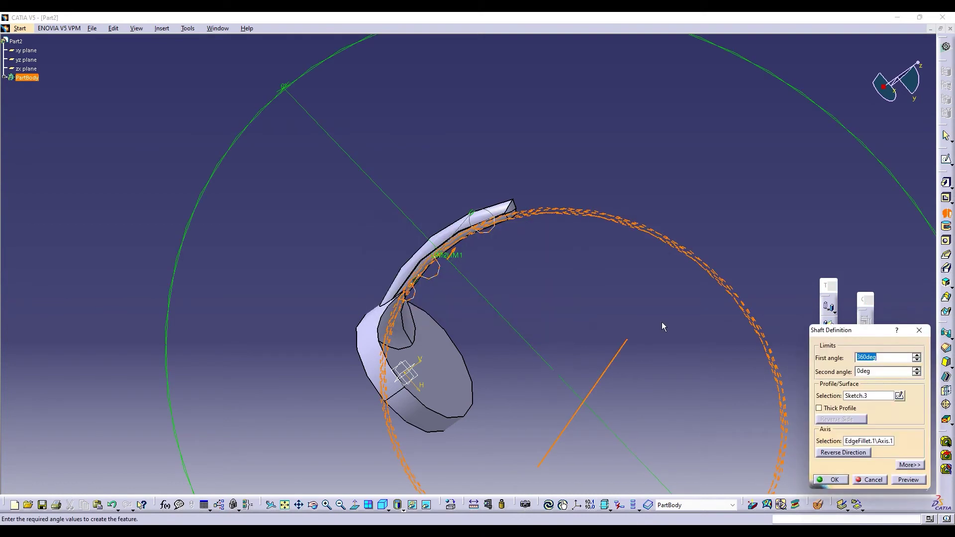
key(Return)
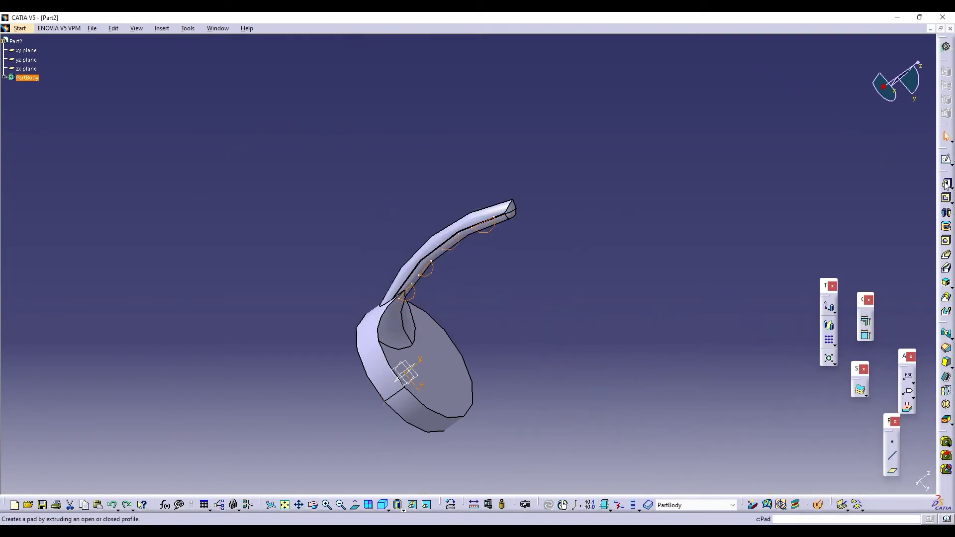
Revolve the pad sketch 360° into a shaft about the chord of its second half-circle.
click(946, 214)
click(497, 246)
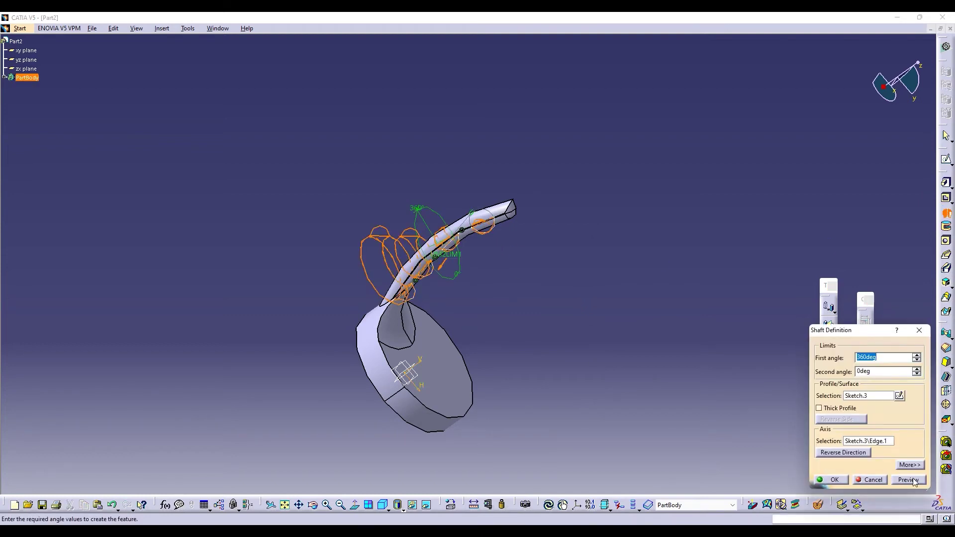
click(909, 480)
click(842, 479)
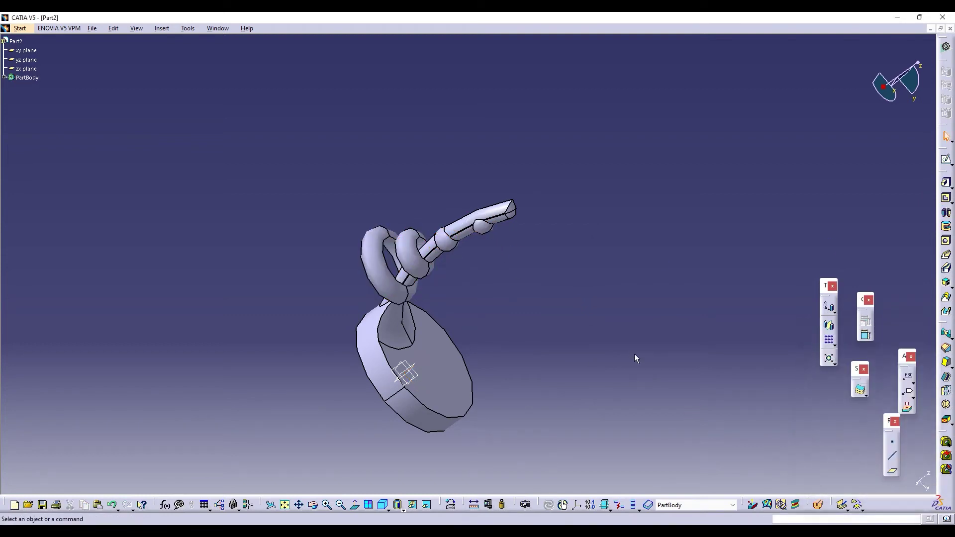
Circular-pattern the finger pad as 3 instances in a complete crown around the disc's axis.
click(4, 78)
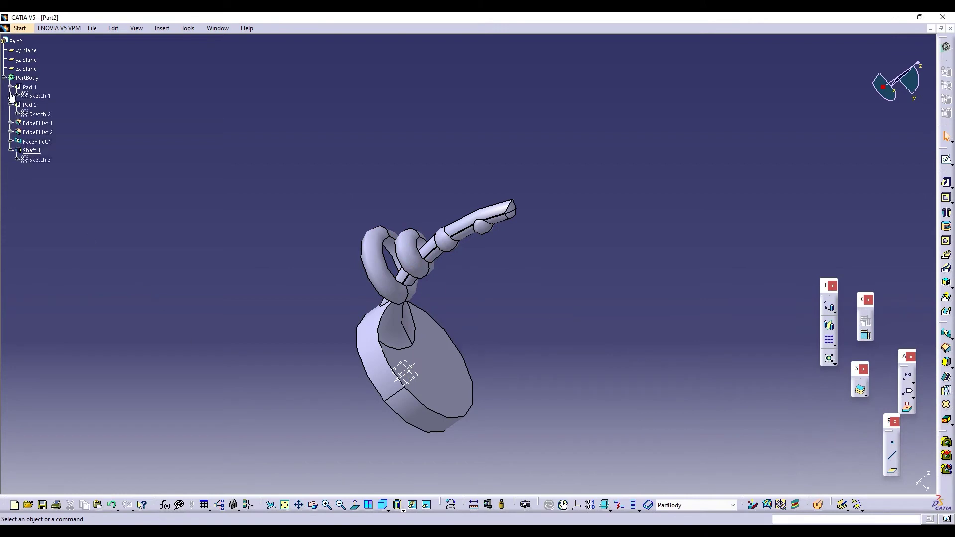
click(30, 106)
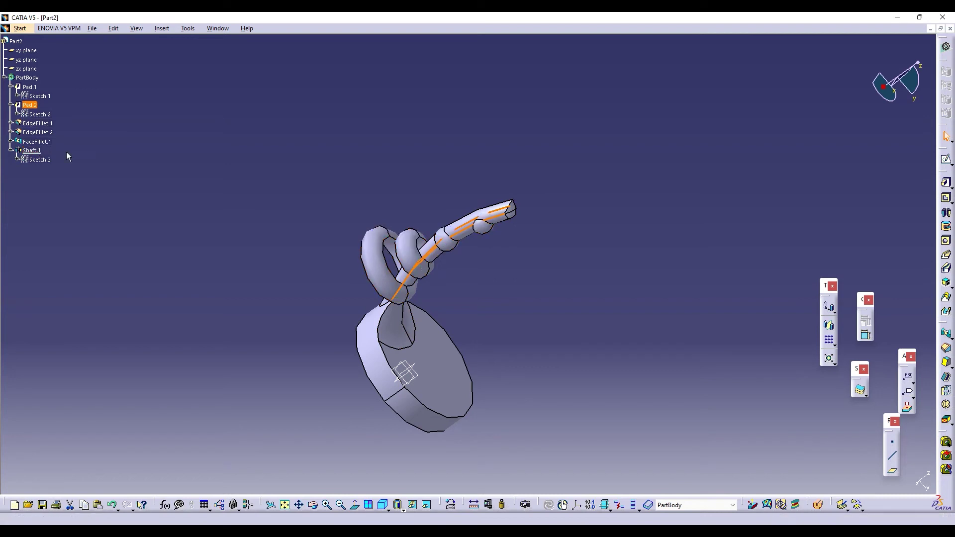
click(215, 28)
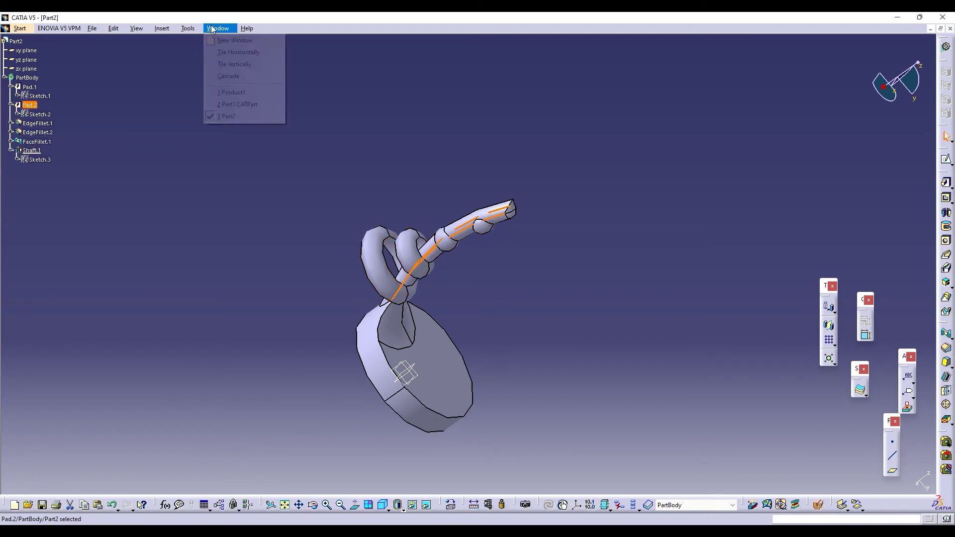
mouse_move(162, 29)
mouse_move(224, 207)
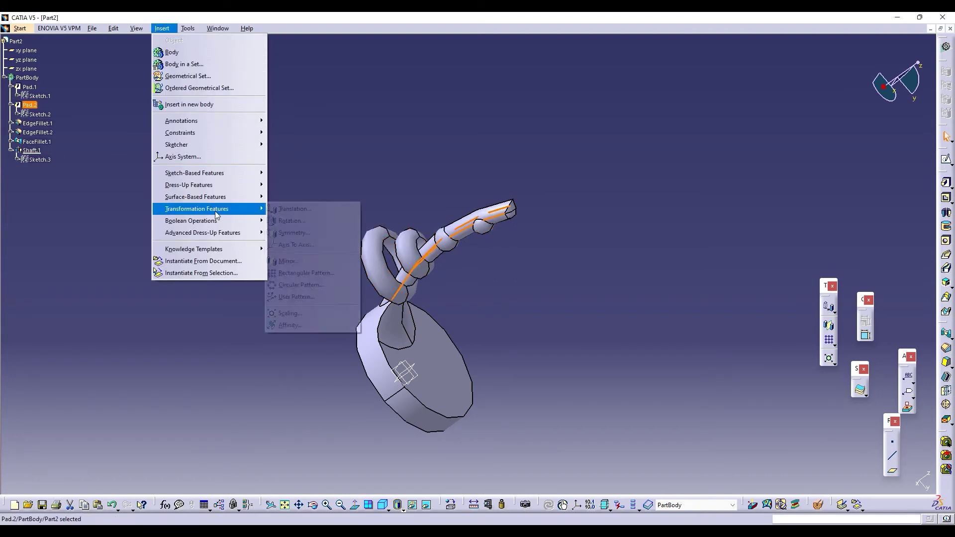
click(318, 275)
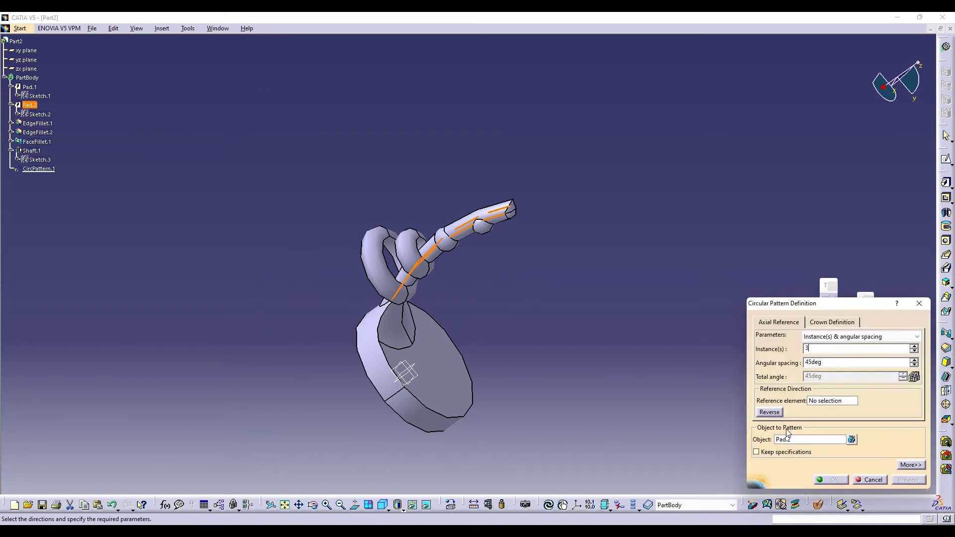
click(858, 336)
click(836, 378)
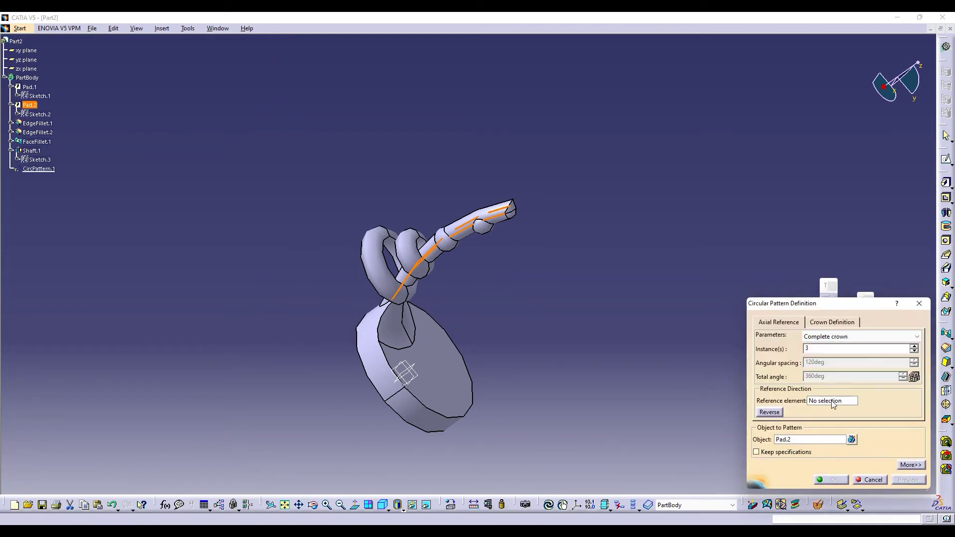
click(427, 427)
click(835, 480)
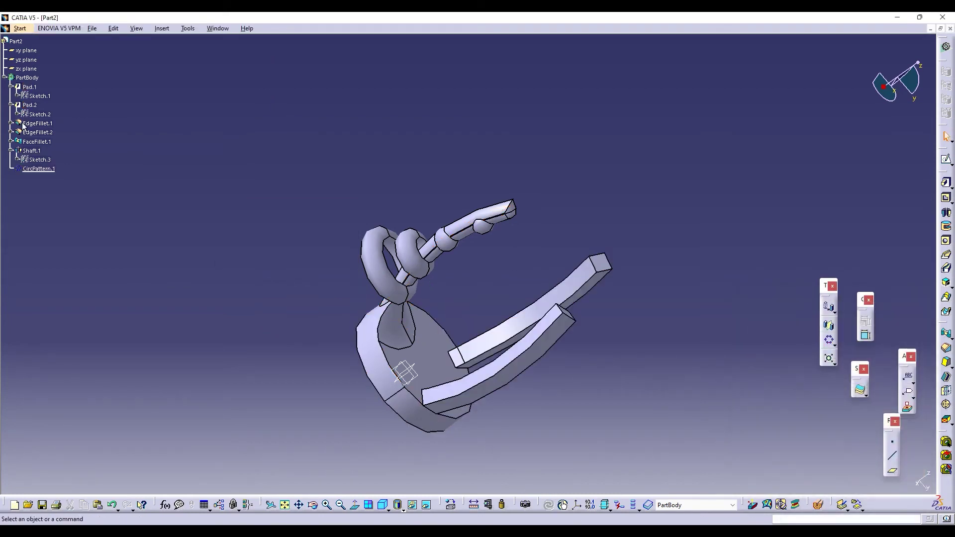
Round the long side faces of both patterned fingers with a 1 mm edge fillet in Tangency mode.
click(951, 337)
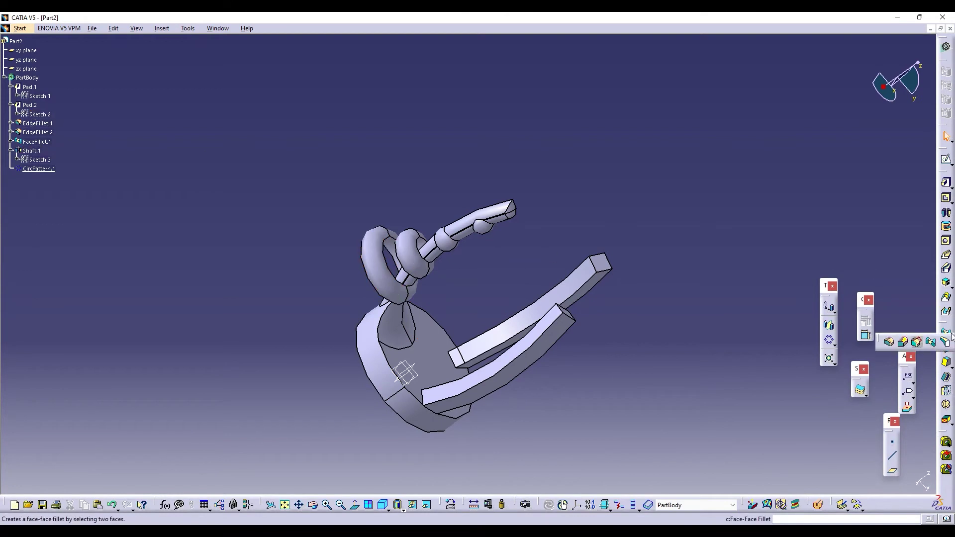
click(891, 344)
click(523, 345)
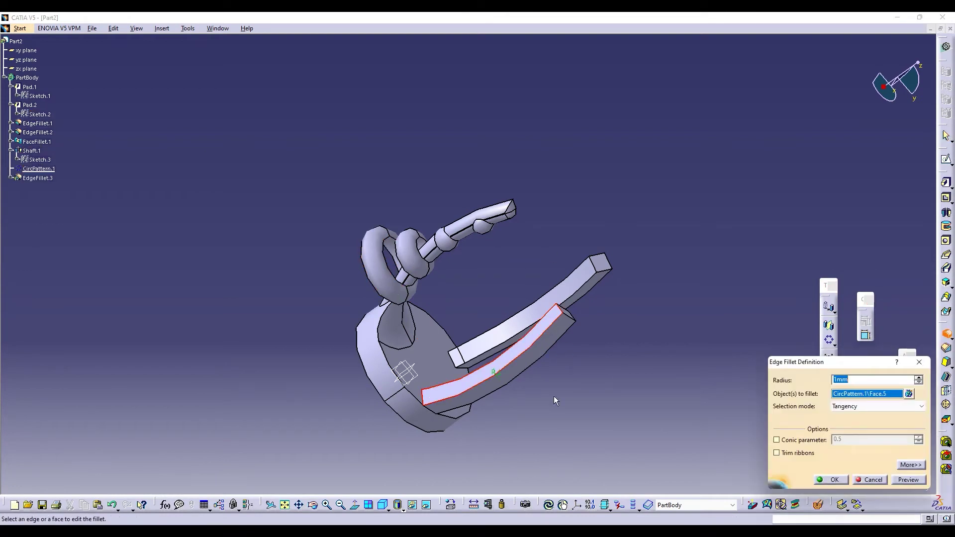
click(316, 505)
drag(527, 378, 423, 347)
click(417, 343)
click(510, 393)
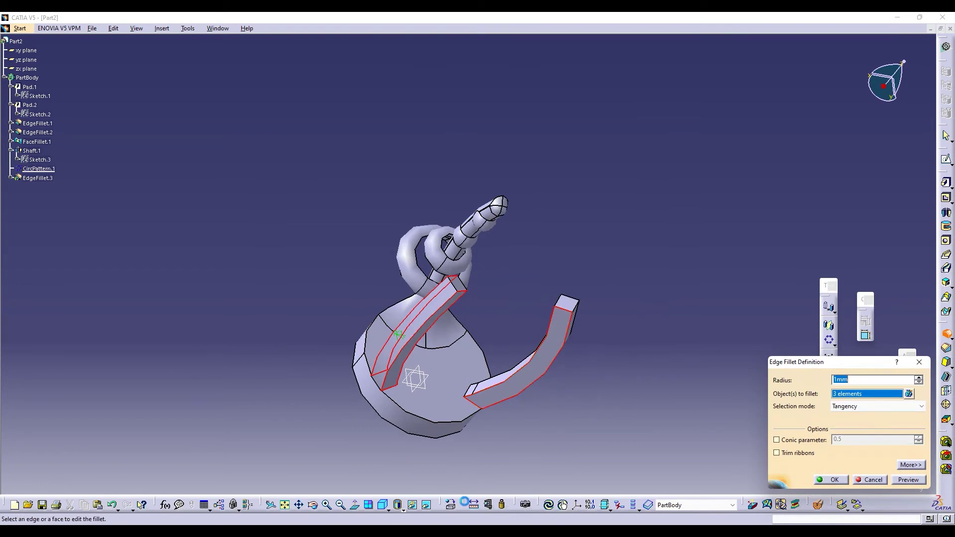
click(316, 504)
drag(533, 390, 455, 384)
click(452, 380)
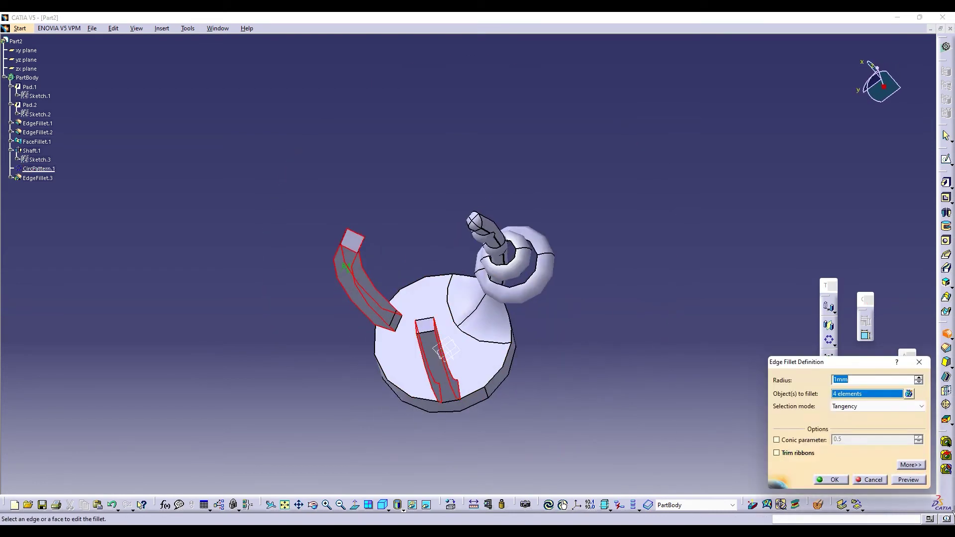
click(909, 479)
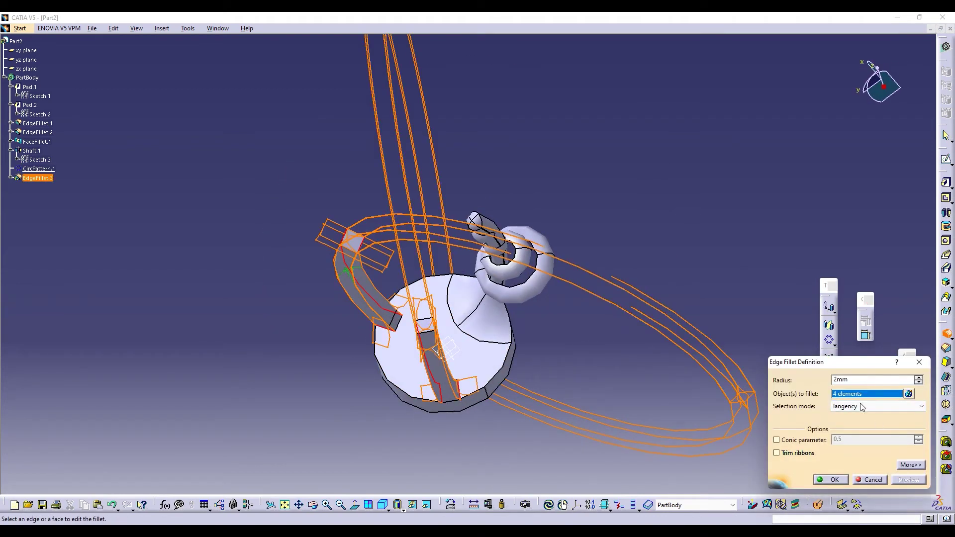
drag(859, 380, 770, 381)
text(1)
click(837, 479)
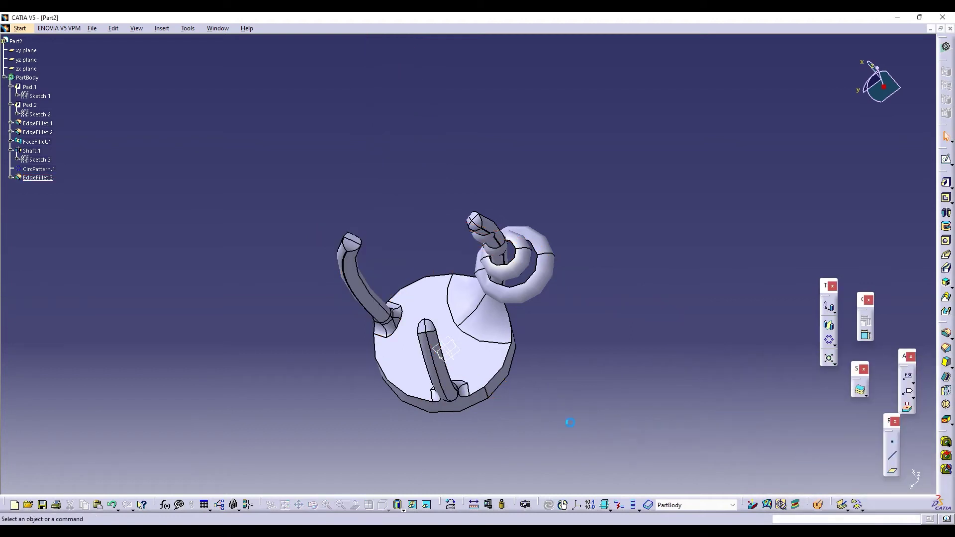
click(943, 336)
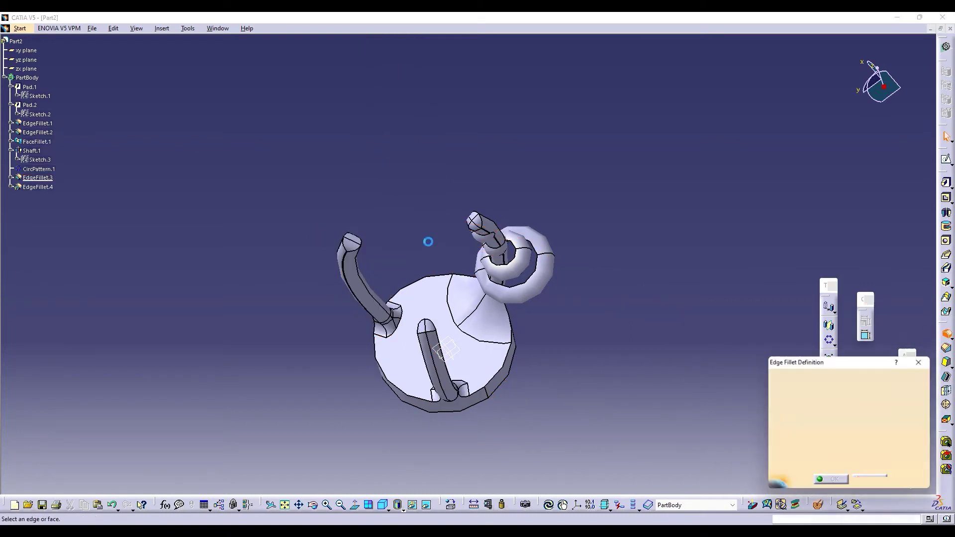
click(357, 245)
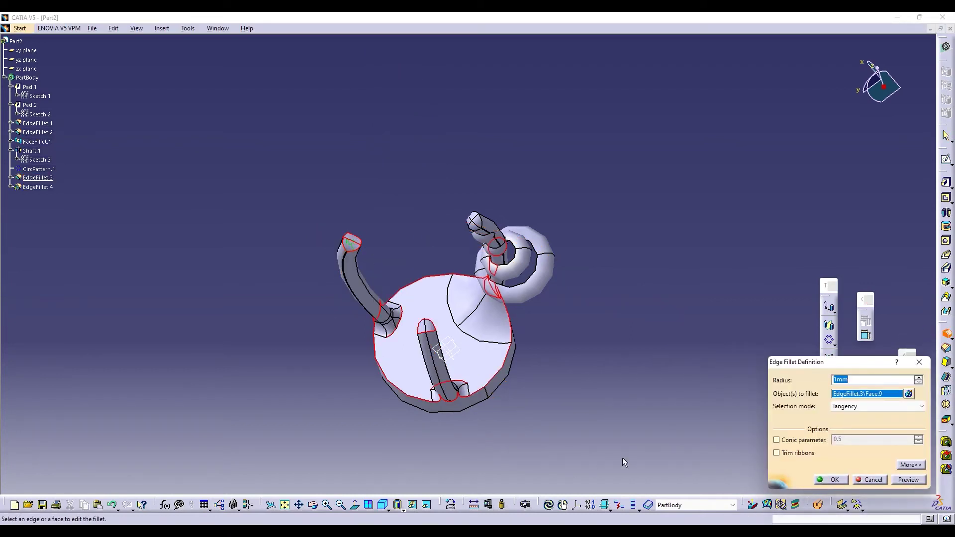
click(919, 362)
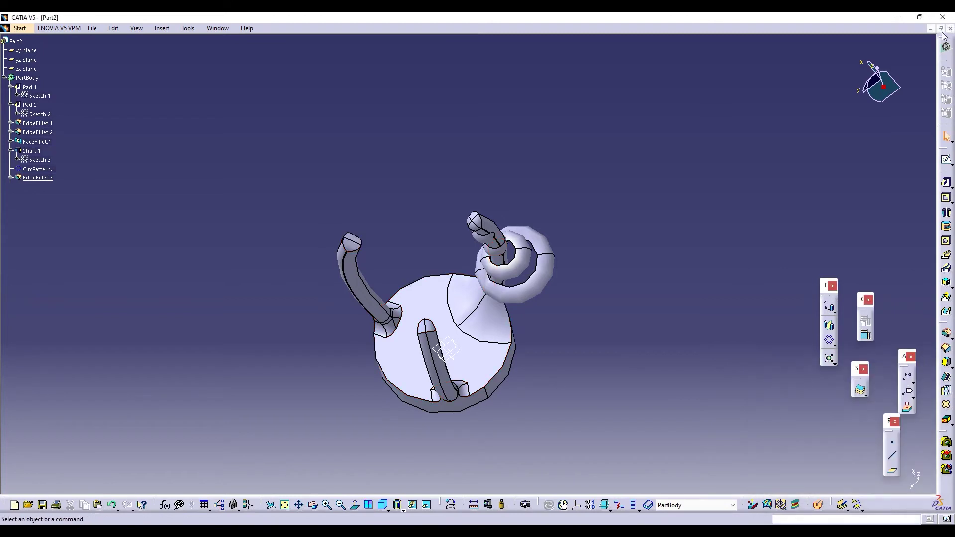
click(946, 160)
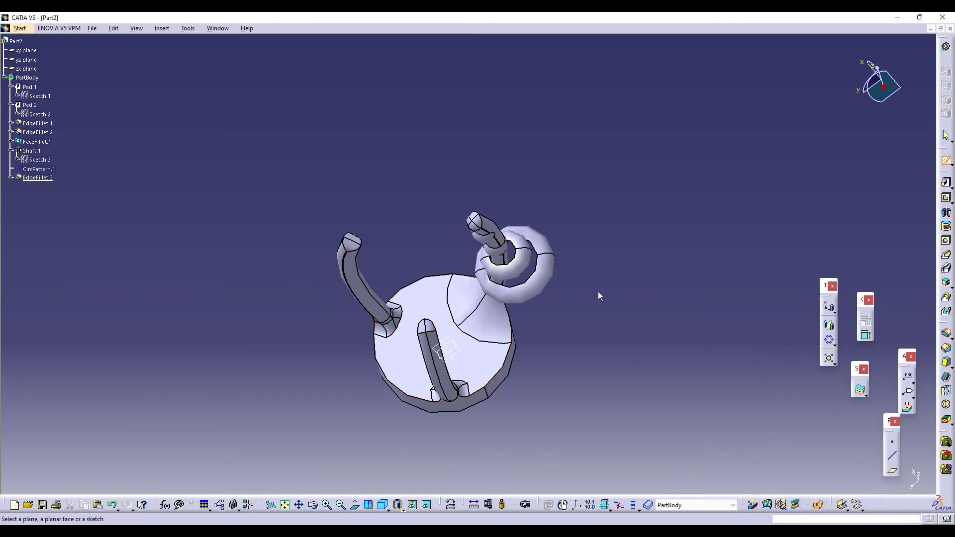
click(457, 354)
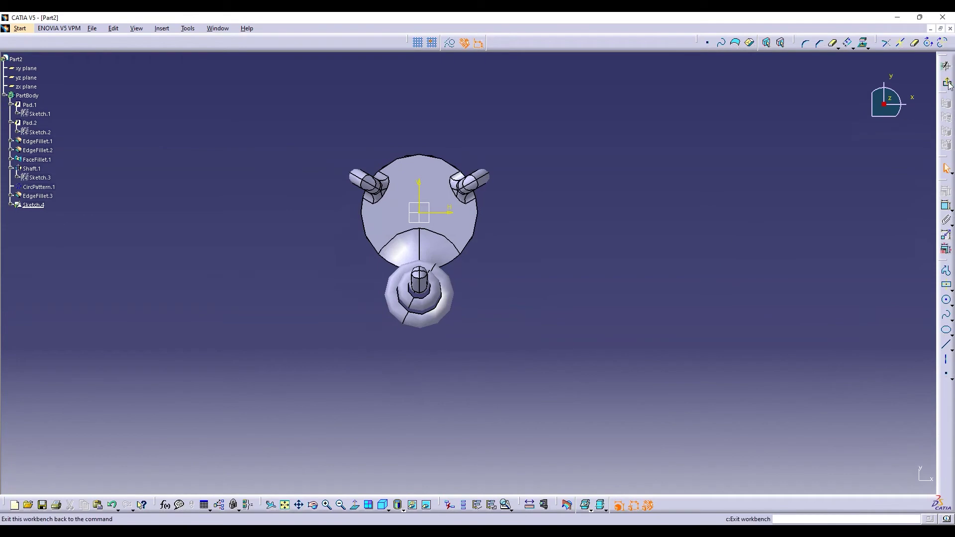
click(112, 505)
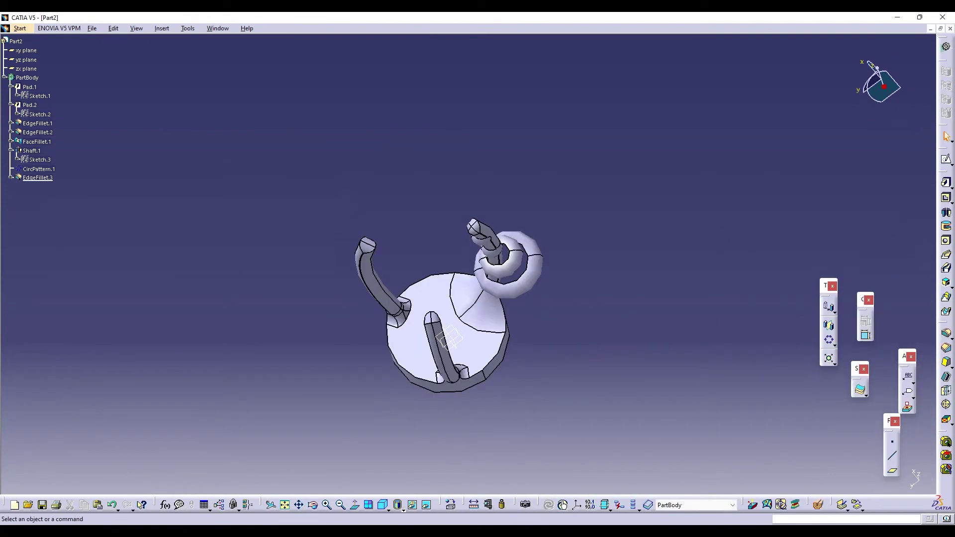
Delete the revolved grip pads on the first finger together with their sketch.
click(314, 506)
drag(372, 279, 395, 146)
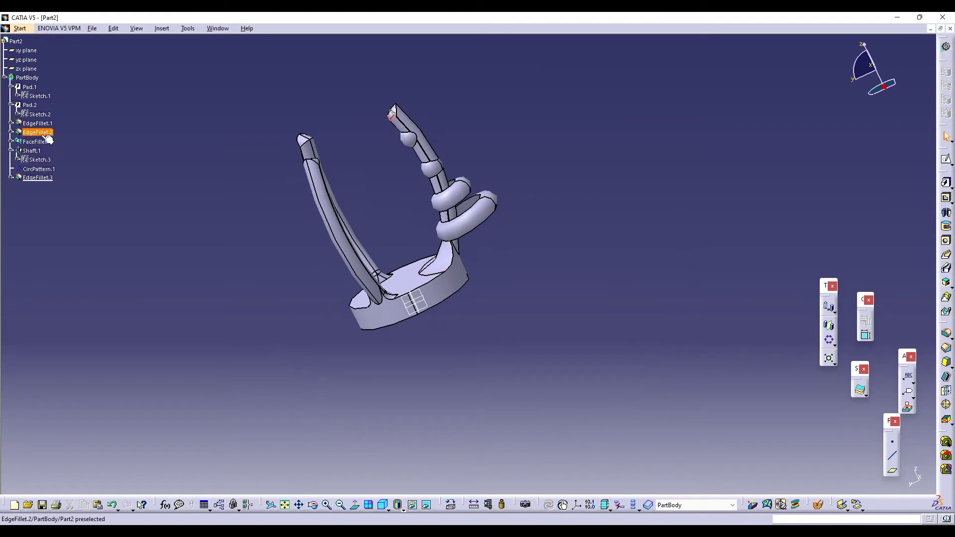
right_click(31, 150)
click(53, 292)
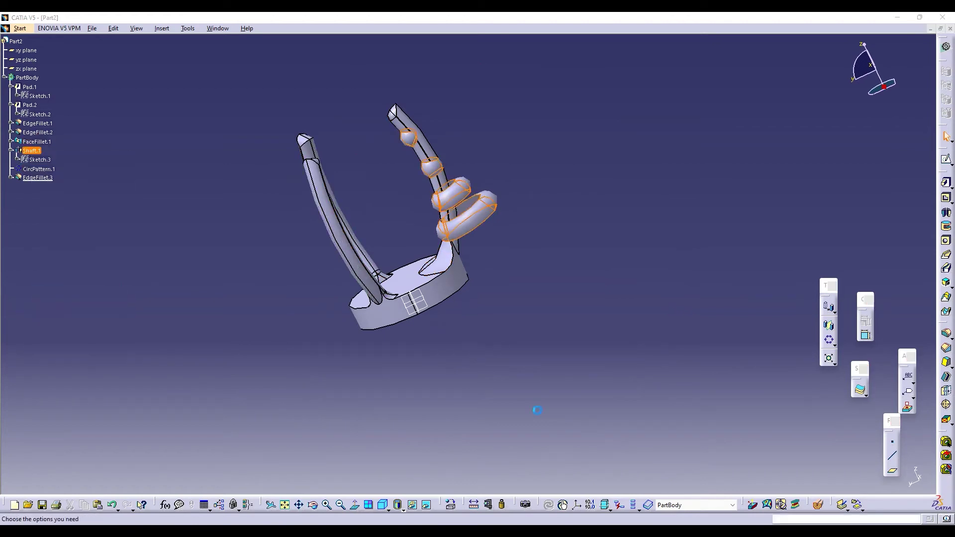
click(873, 478)
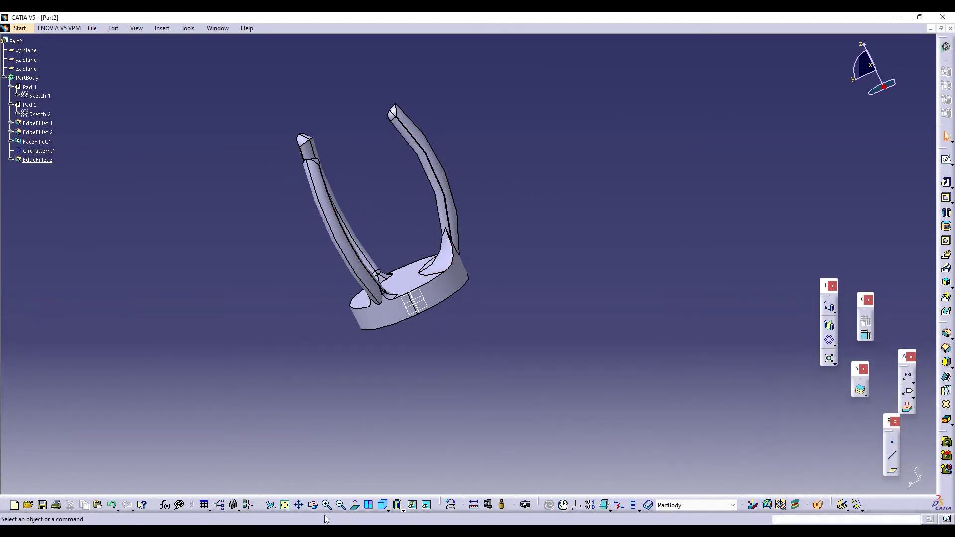
Blend one patterned finger's base into the disc's top face with a 5 mm face-face fillet.
drag(277, 410, 492, 353)
click(947, 333)
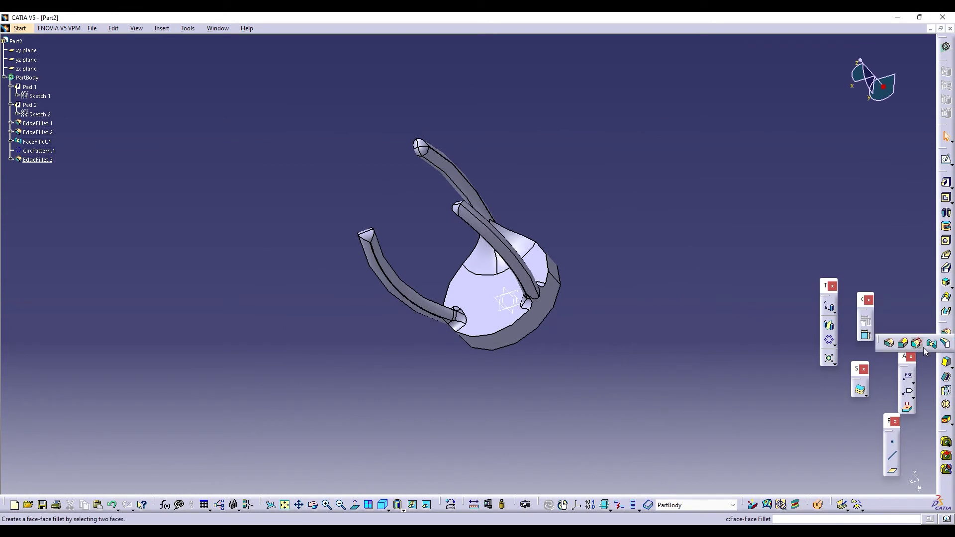
click(929, 343)
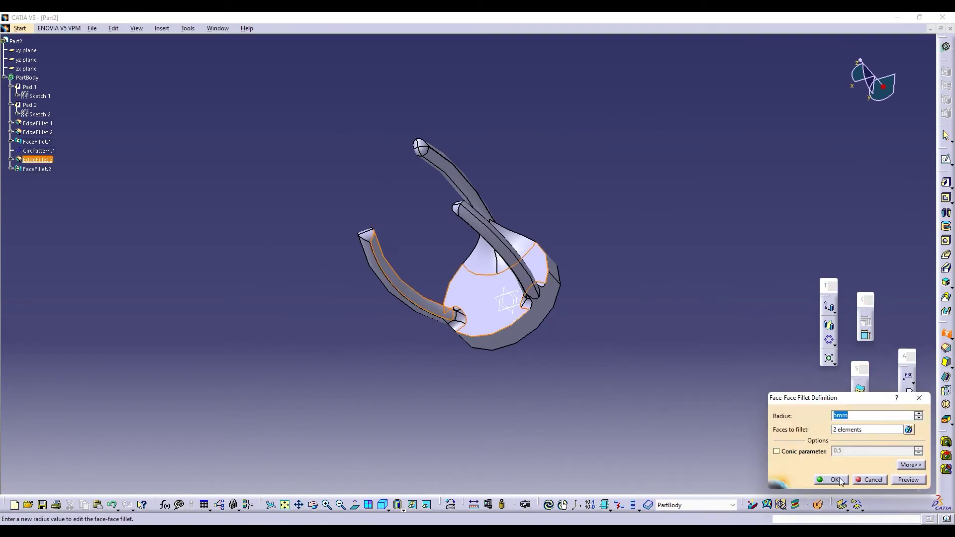
click(832, 480)
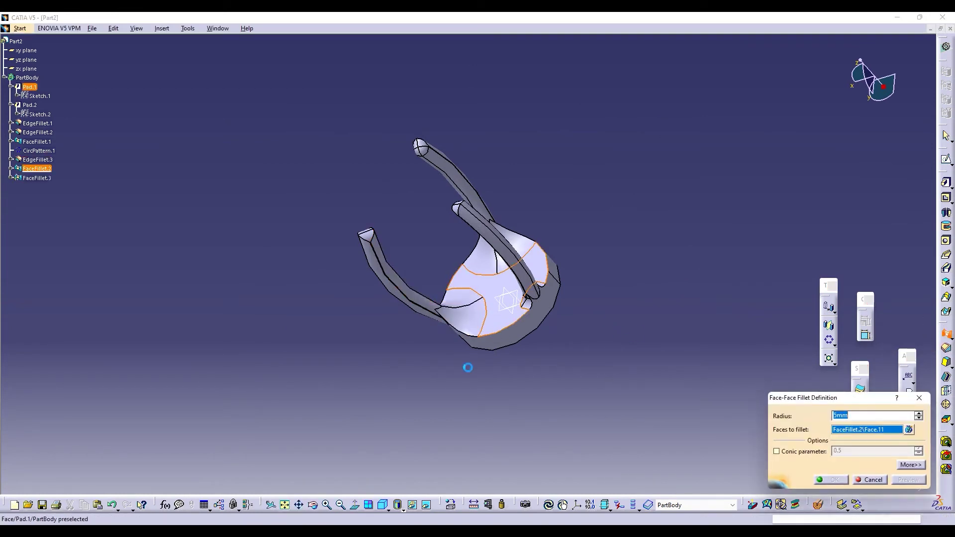
Blend the remaining unblended finger's base into the disc's top face with a 5 mm face-face fillet.
click(313, 507)
drag(373, 319, 553, 283)
click(621, 231)
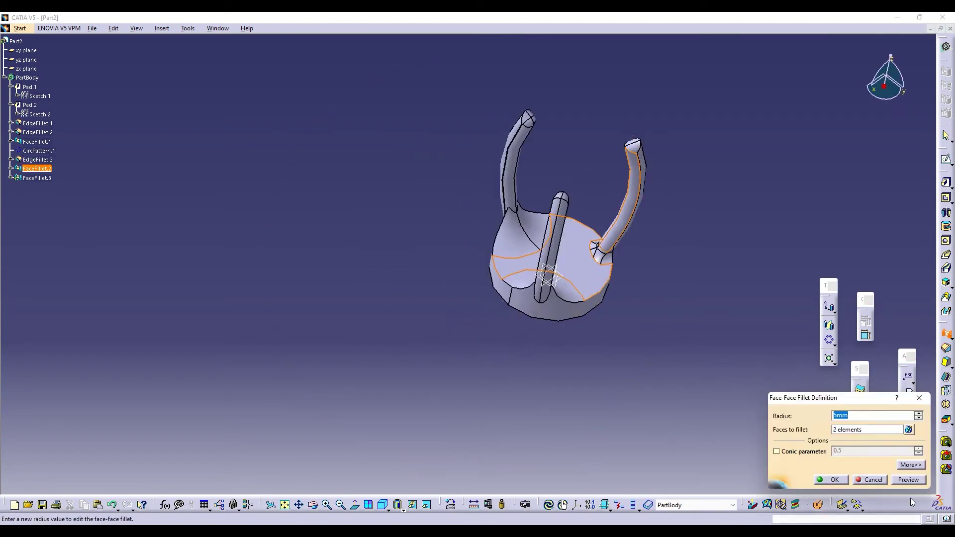
click(913, 480)
click(835, 480)
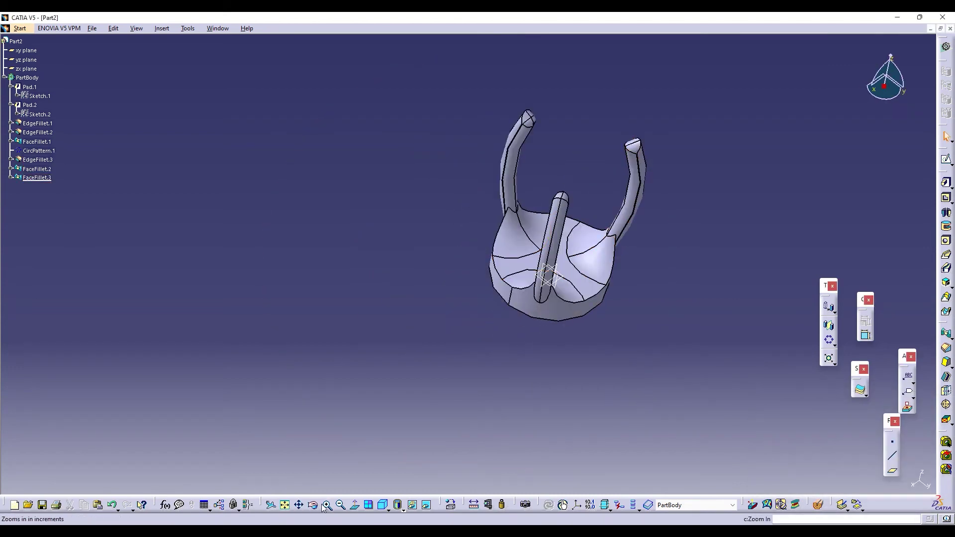
drag(567, 310, 343, 152)
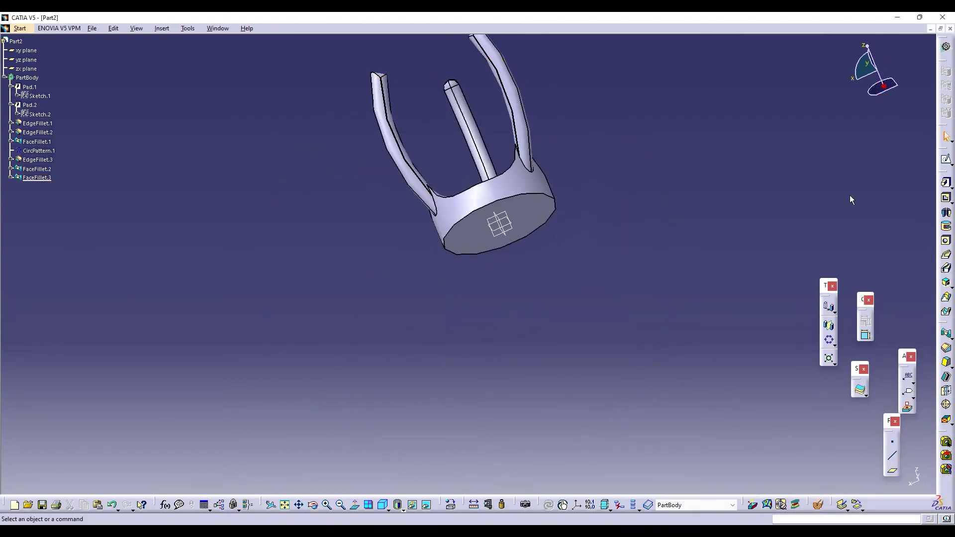
click(947, 335)
click(947, 334)
click(953, 339)
click(891, 345)
click(547, 195)
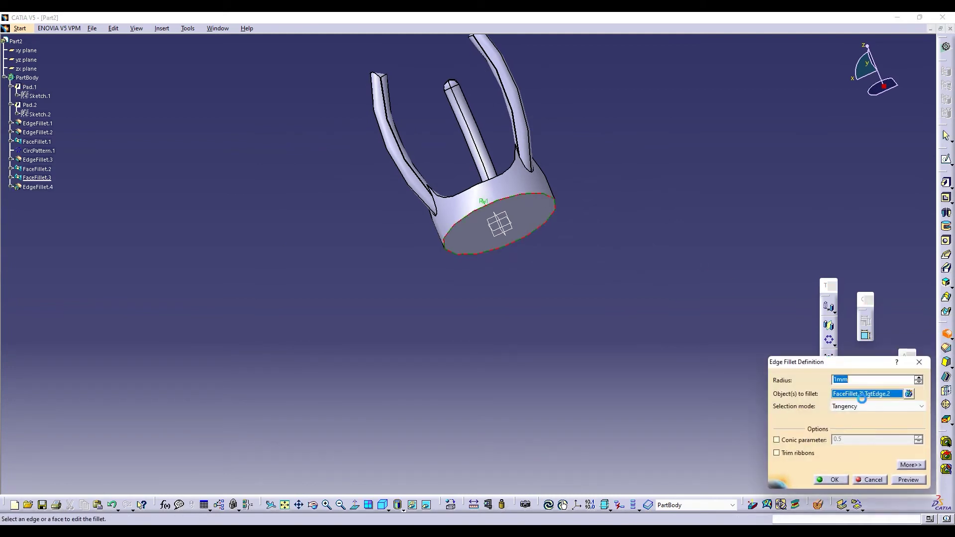
click(919, 362)
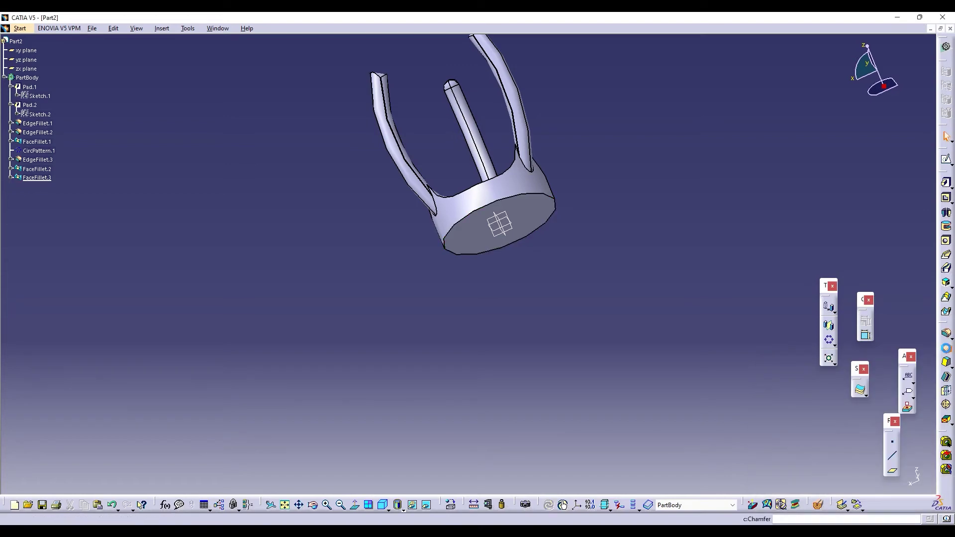
Chamfer the rim of the disc's bottom face with a 2 mm length and 45° angle in Tangency propagation.
click(946, 348)
click(534, 206)
click(922, 480)
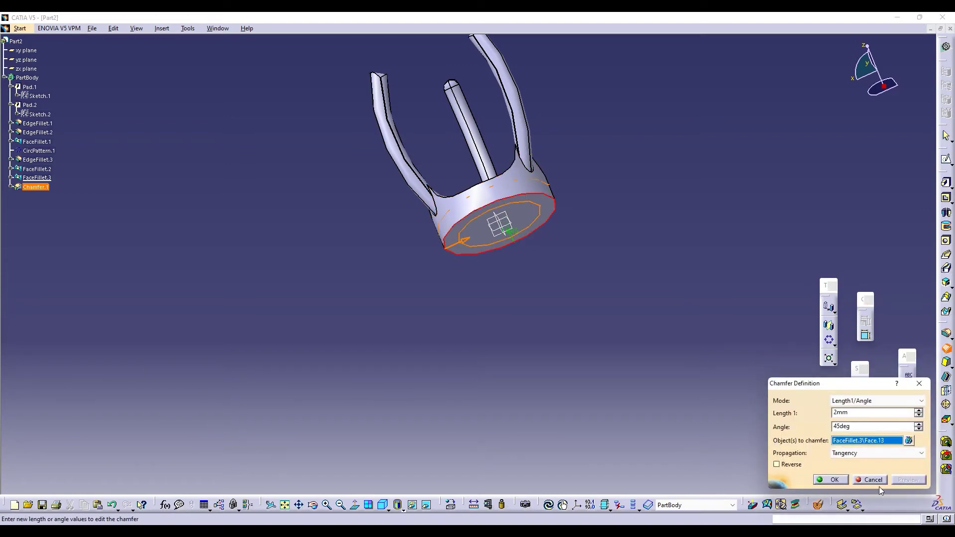
click(845, 480)
Save the gripper as the CATPart file Part2 in the robo folder on the desktop.
drag(315, 508, 166, 90)
click(92, 28)
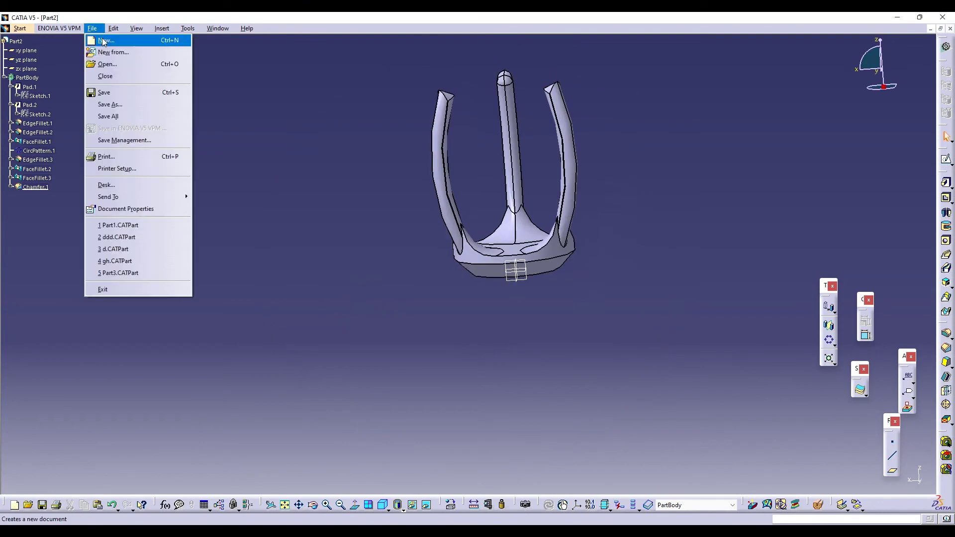
click(114, 117)
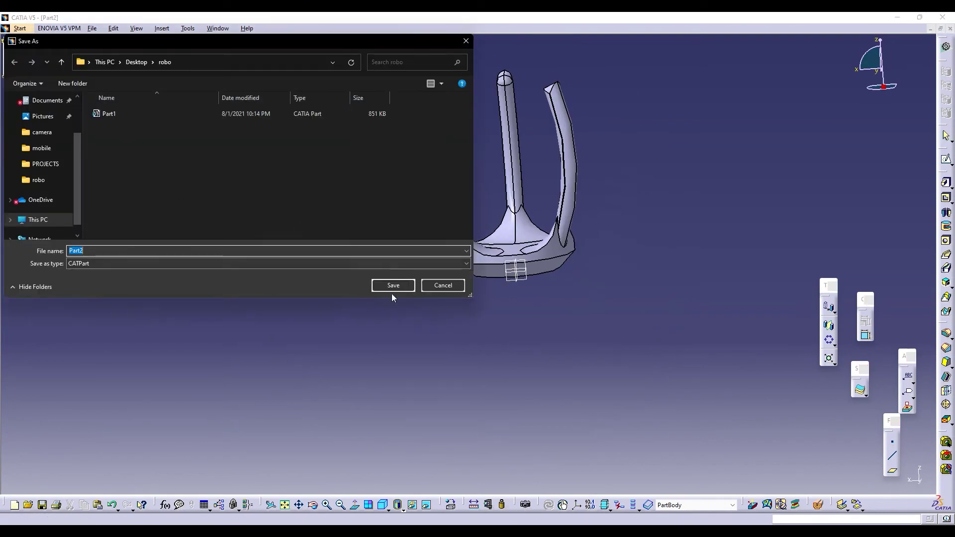
click(393, 286)
Start a new product in the Assembly Design workbench.
click(20, 28)
mouse_move(70, 53)
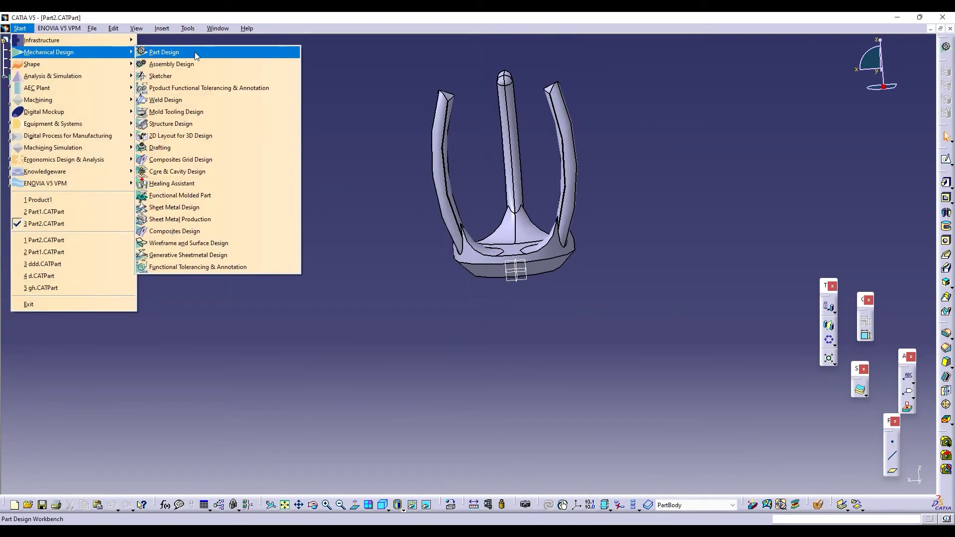
click(193, 64)
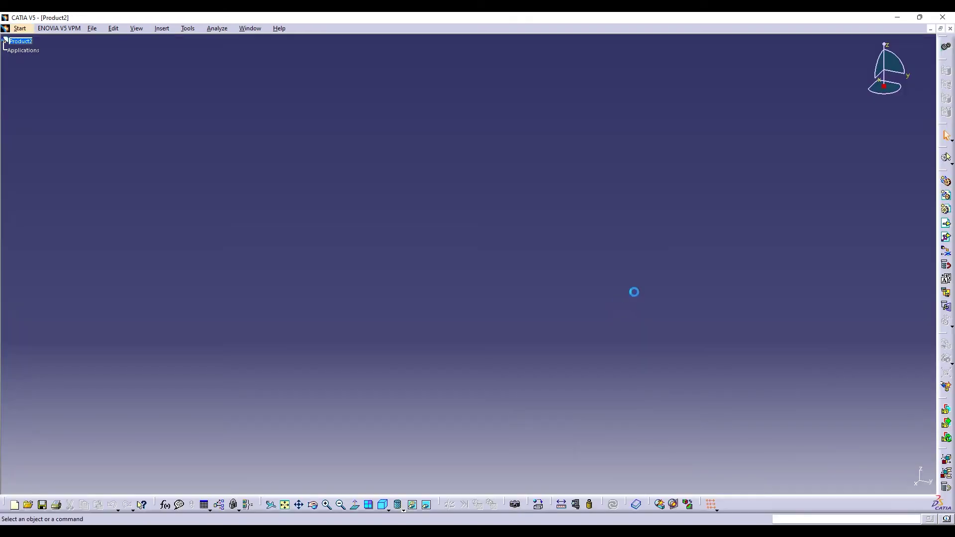
Insert Part1 and Part2 from the desktop's robo folder as existing components of the product.
click(170, 29)
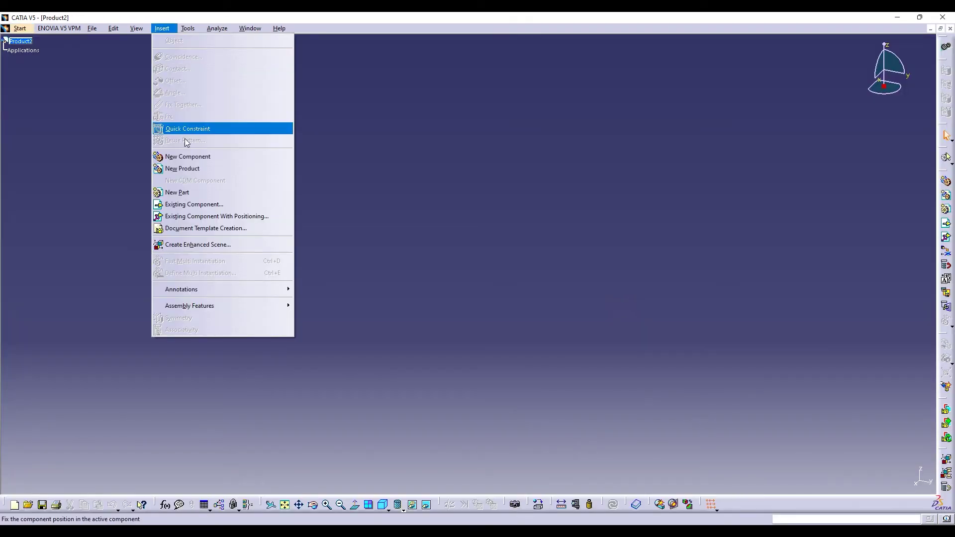
click(200, 208)
click(29, 42)
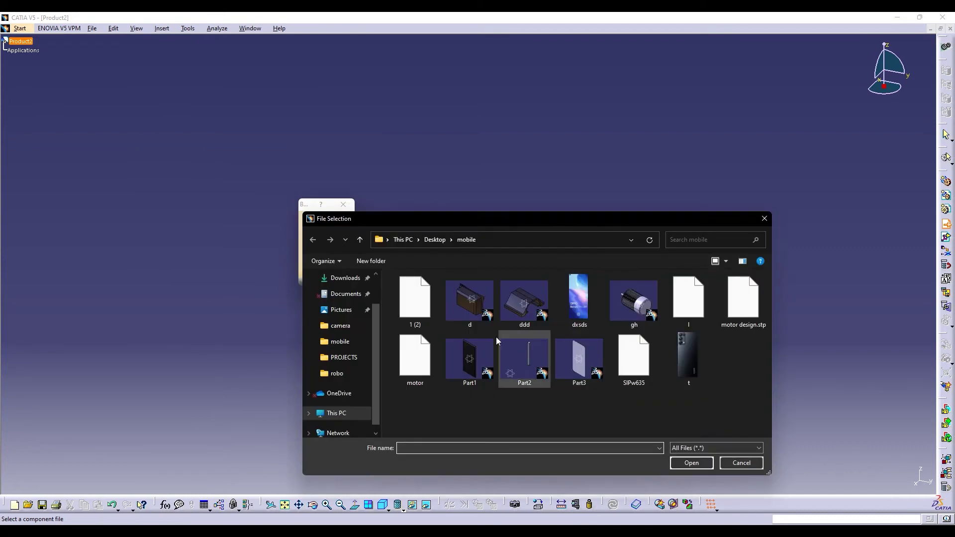
scroll(338, 280, up, 2)
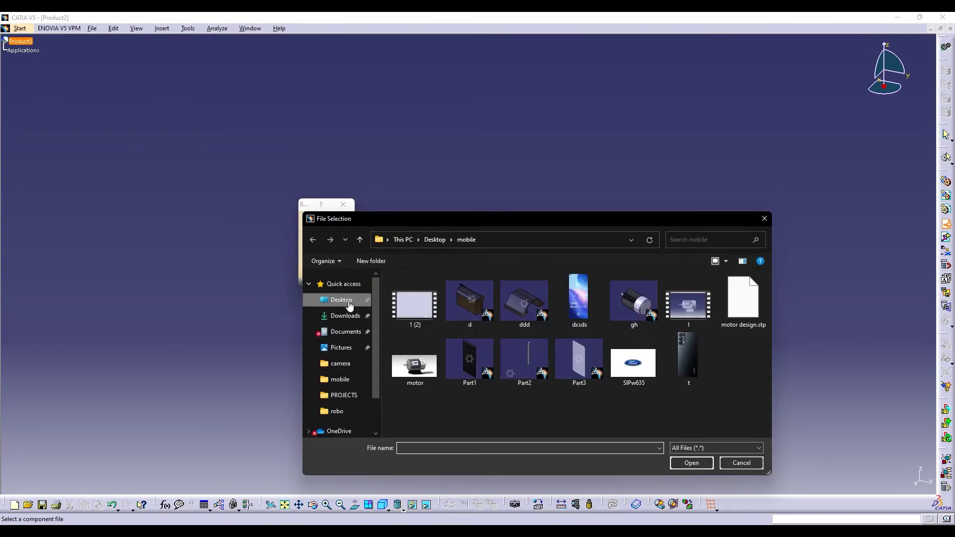
click(342, 300)
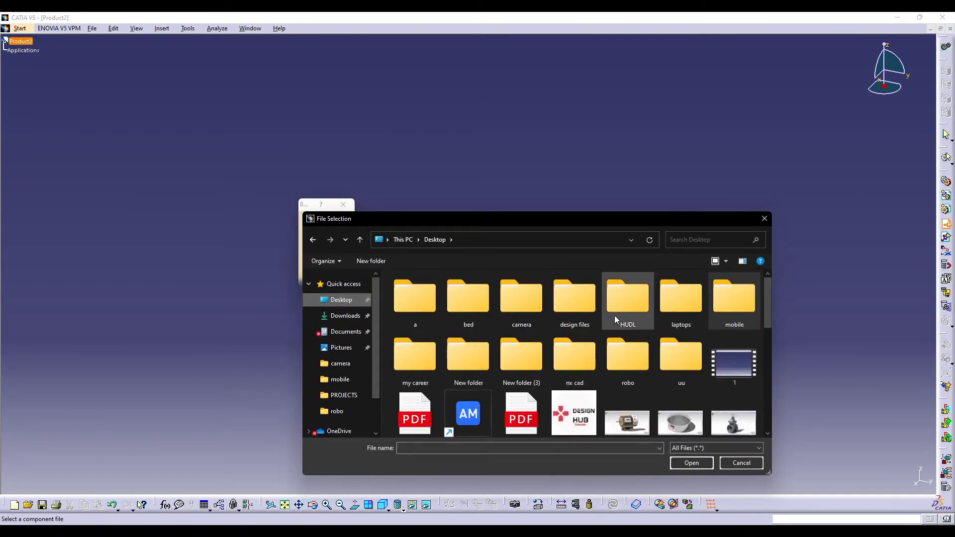
double_click(627, 357)
click(634, 301)
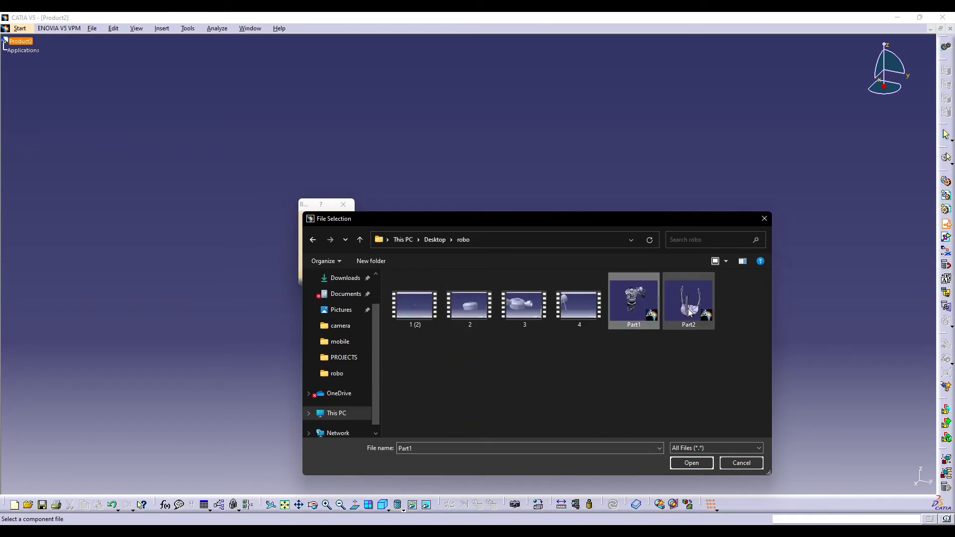
ctrl+click(688, 300)
click(696, 464)
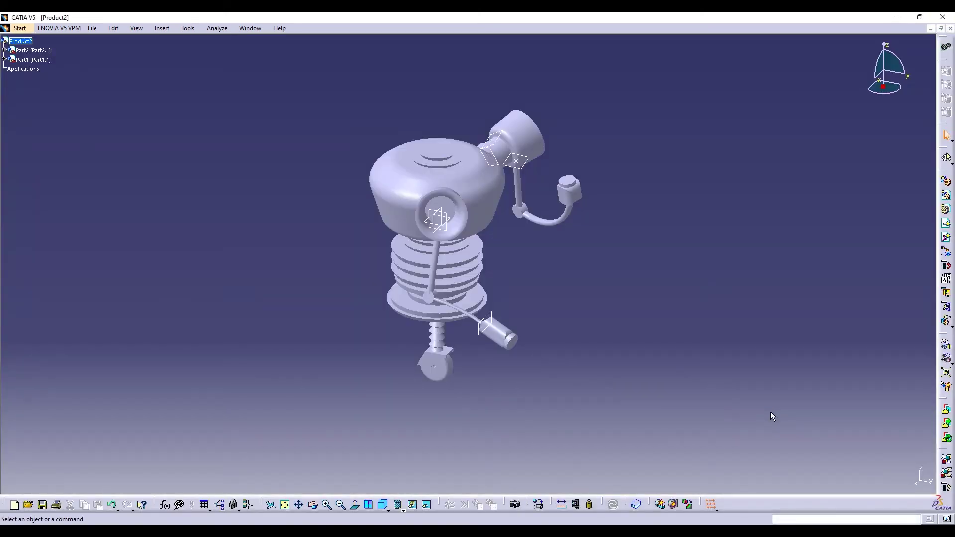
Change the assembly's display style to Shading with Edges.
click(313, 505)
drag(343, 303, 382, 267)
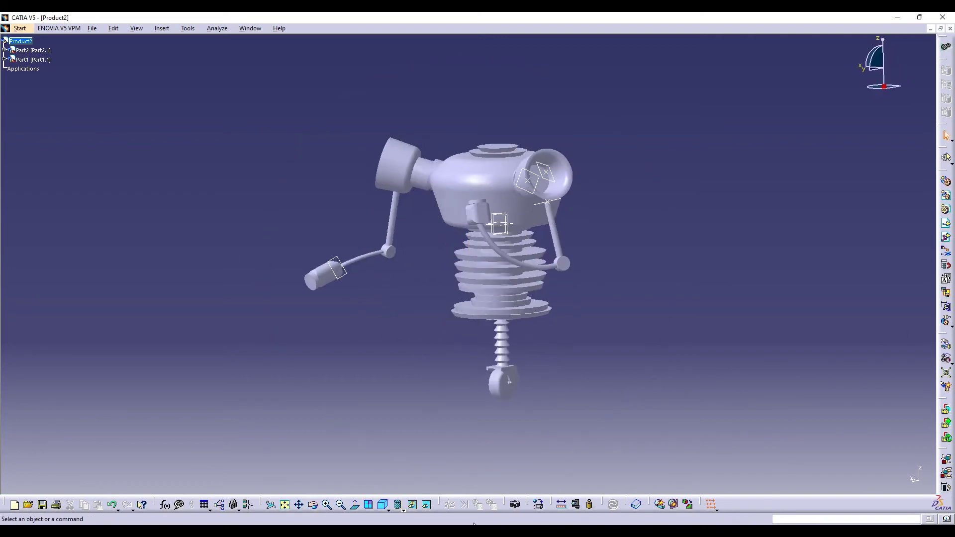
click(403, 508)
click(411, 433)
click(403, 508)
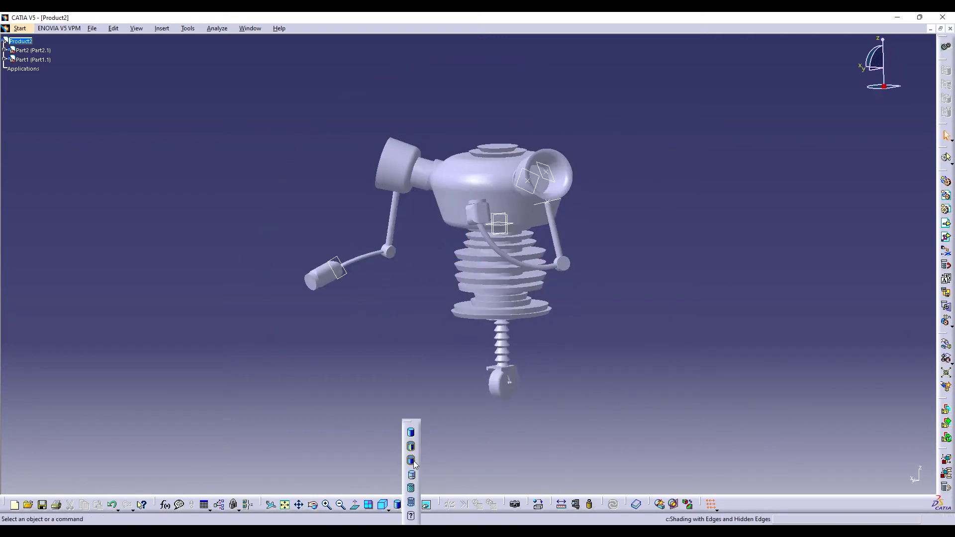
click(411, 446)
Use Manipulation to pull the gripper hand out of the robot's body into the clear space above and beside the head.
click(946, 345)
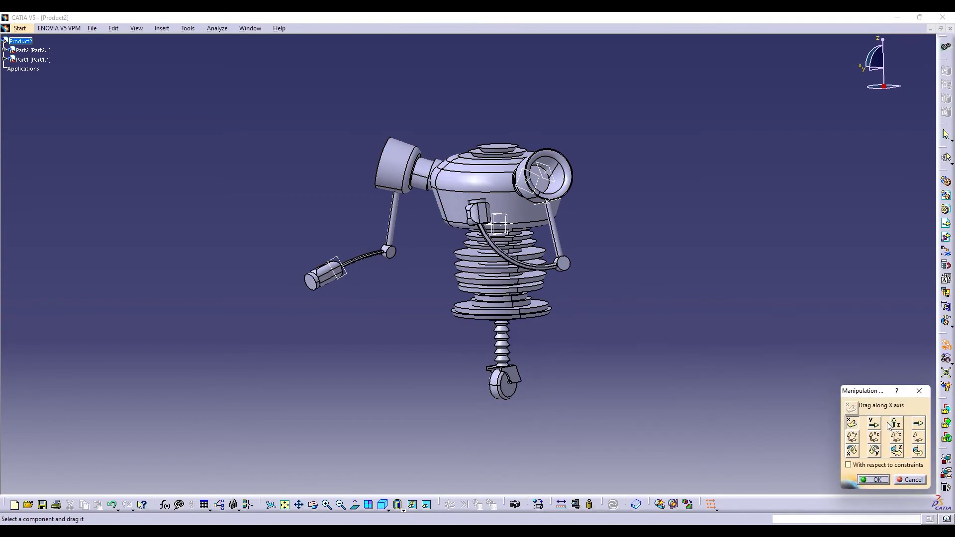
drag(517, 222, 689, 240)
click(874, 424)
click(313, 505)
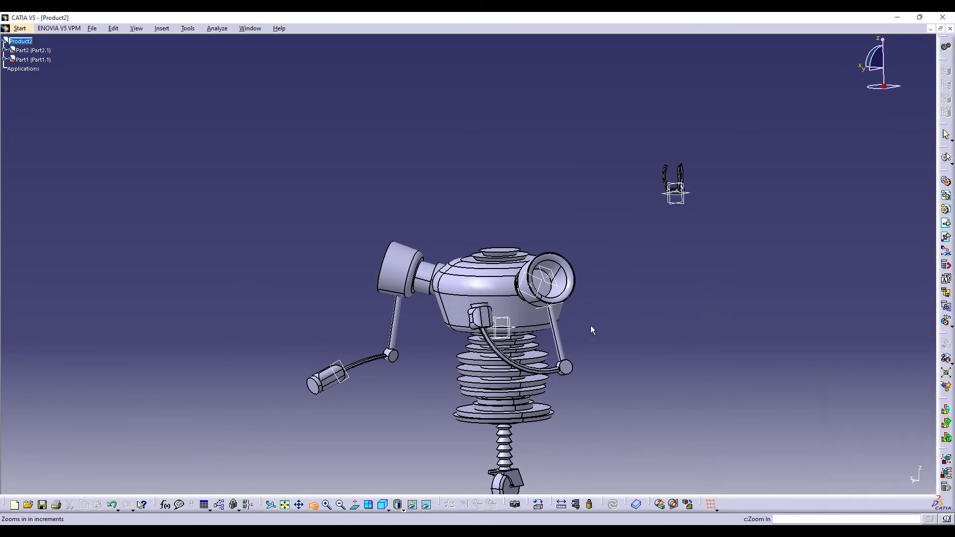
drag(592, 330, 523, 367)
Bring the gripper hand back toward the robot's head by moving it along the X, Y and Z axes.
click(851, 423)
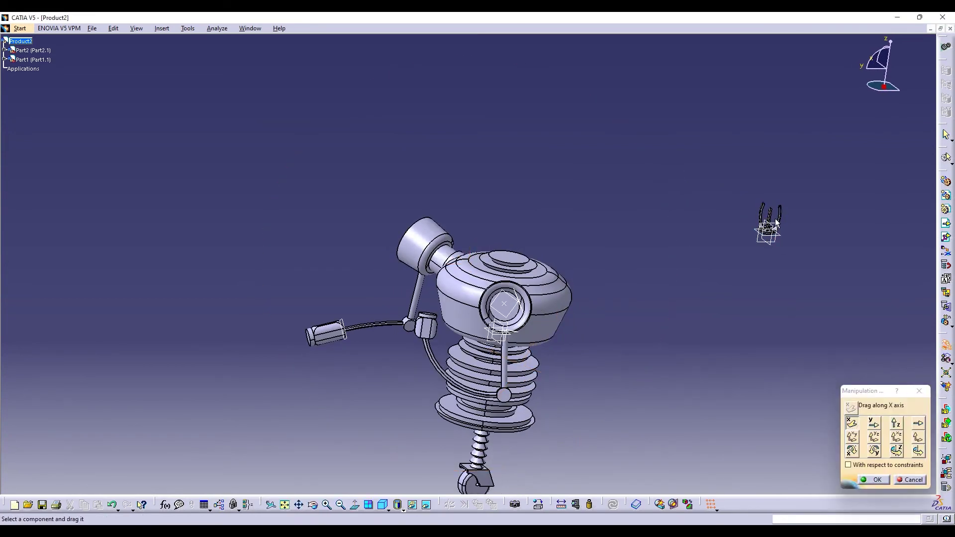
drag(769, 229, 547, 299)
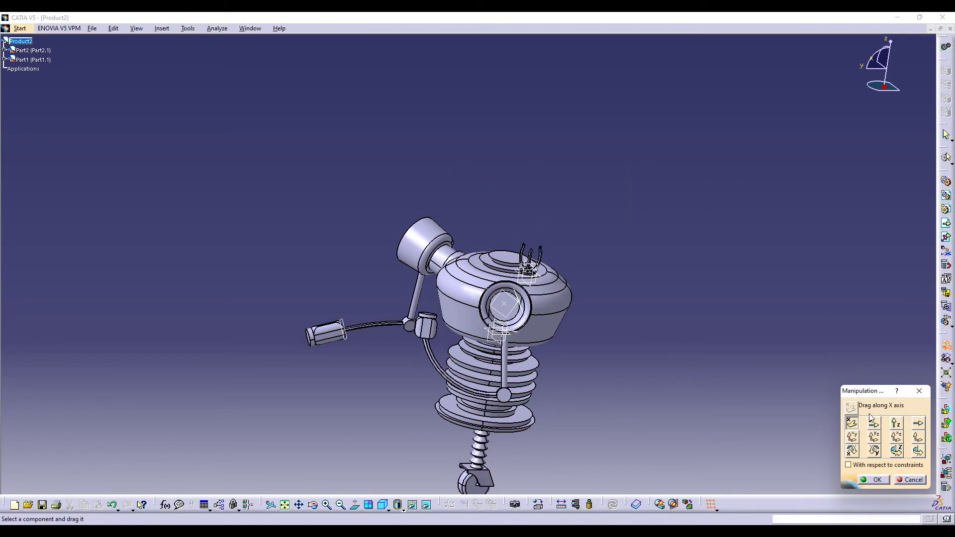
drag(530, 265, 478, 264)
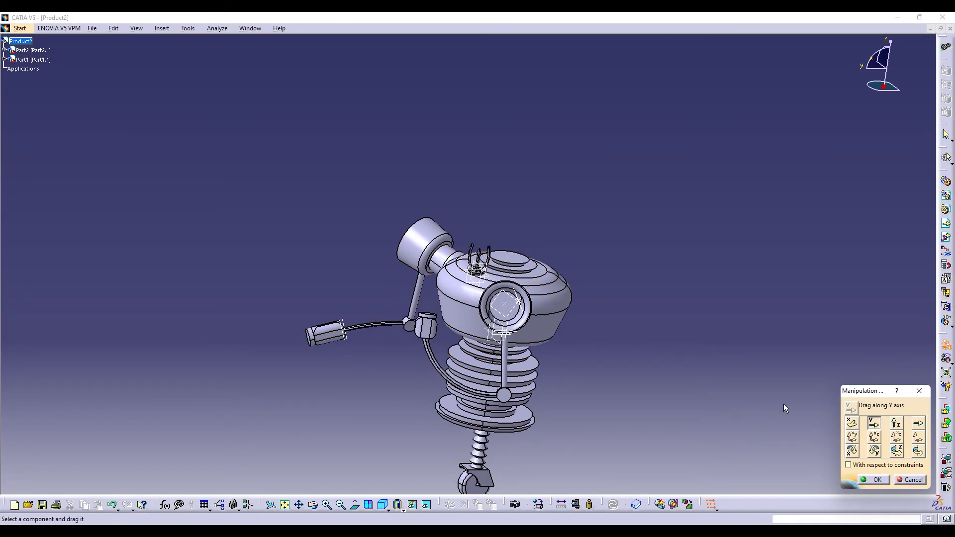
click(896, 423)
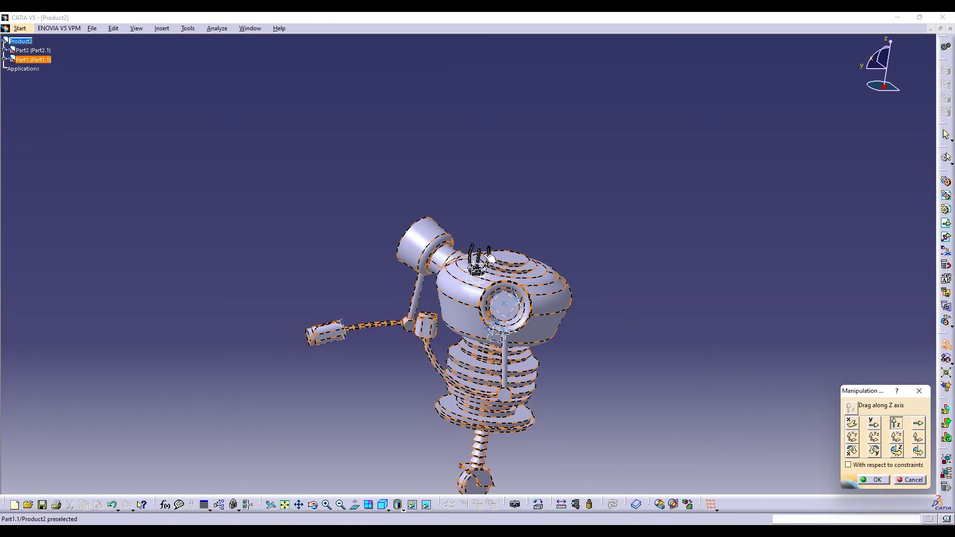
drag(487, 255, 489, 279)
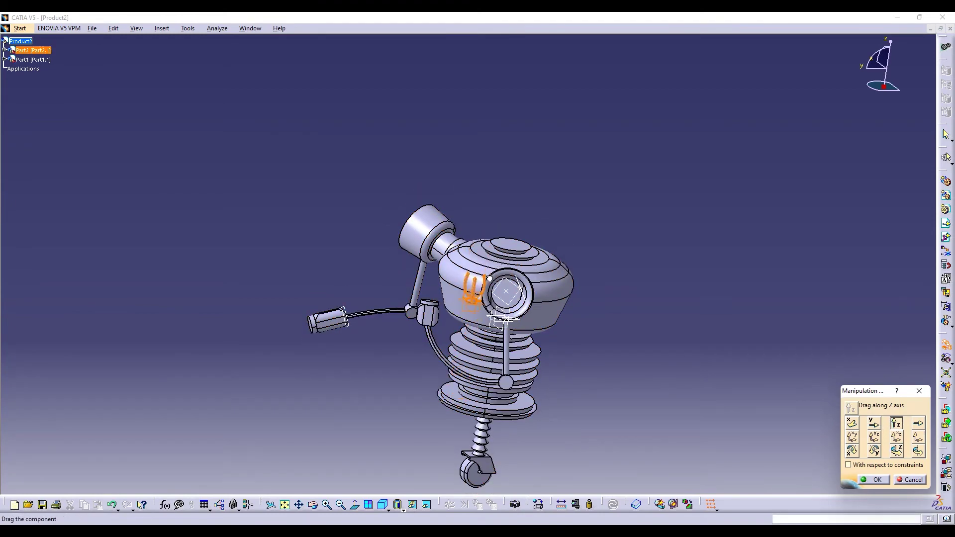
Line the gripper hand up over the end cap of the upward-curving arm by moving it along the X and Y axes.
click(853, 424)
drag(478, 257, 505, 256)
click(874, 424)
click(313, 507)
drag(450, 319, 469, 465)
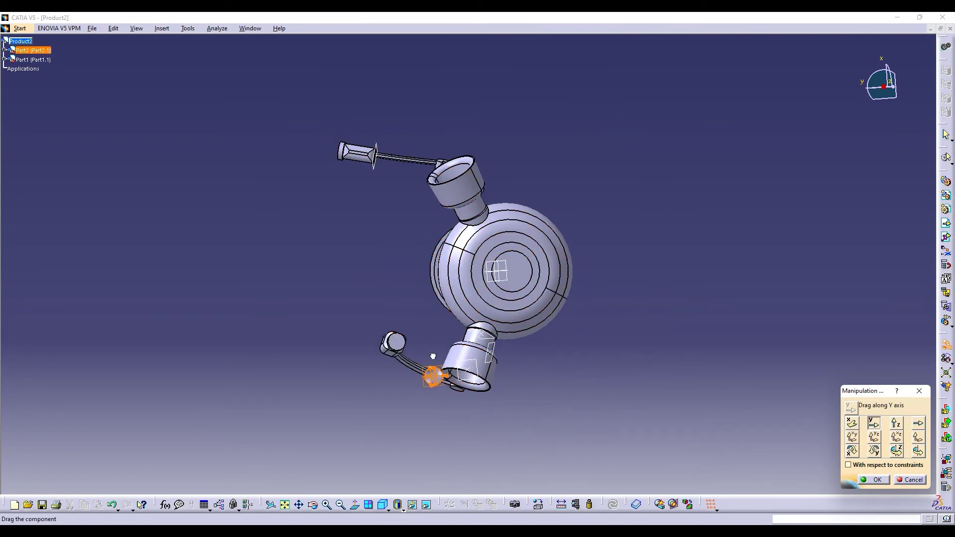
drag(433, 357, 390, 344)
click(874, 423)
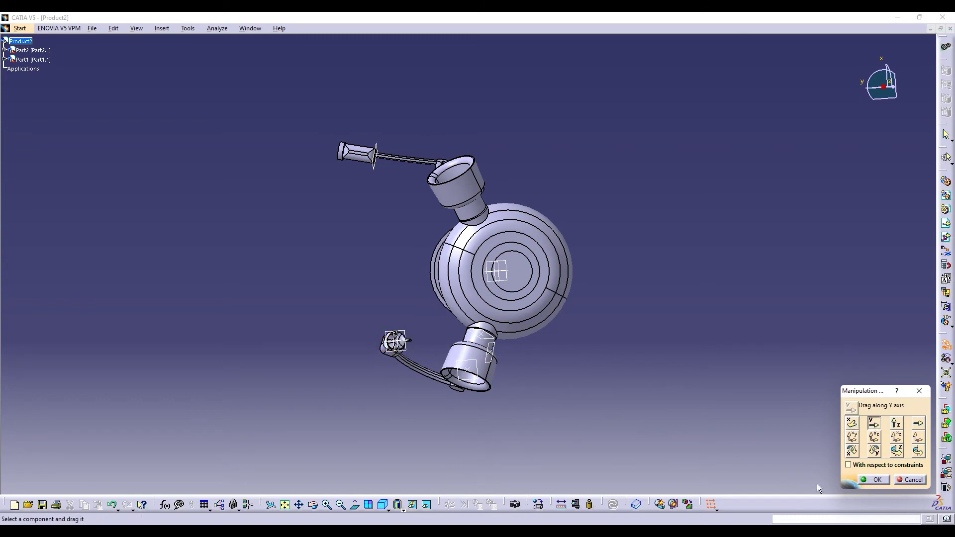
Lower the gripper hand along the Z axis onto the end cap of the upward-curving arm and accept the placement.
middle_drag(445, 366, 522, 238)
click(896, 424)
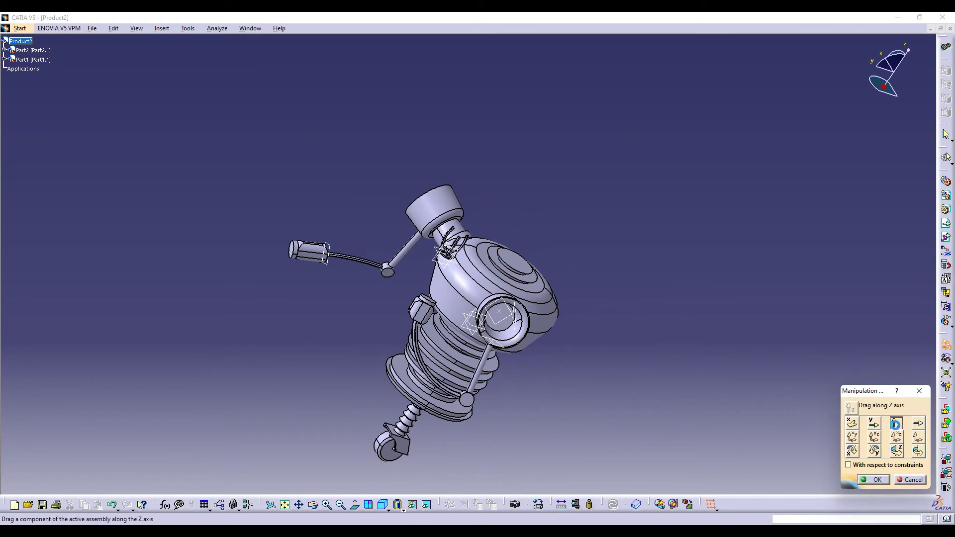
drag(457, 260, 442, 297)
click(896, 423)
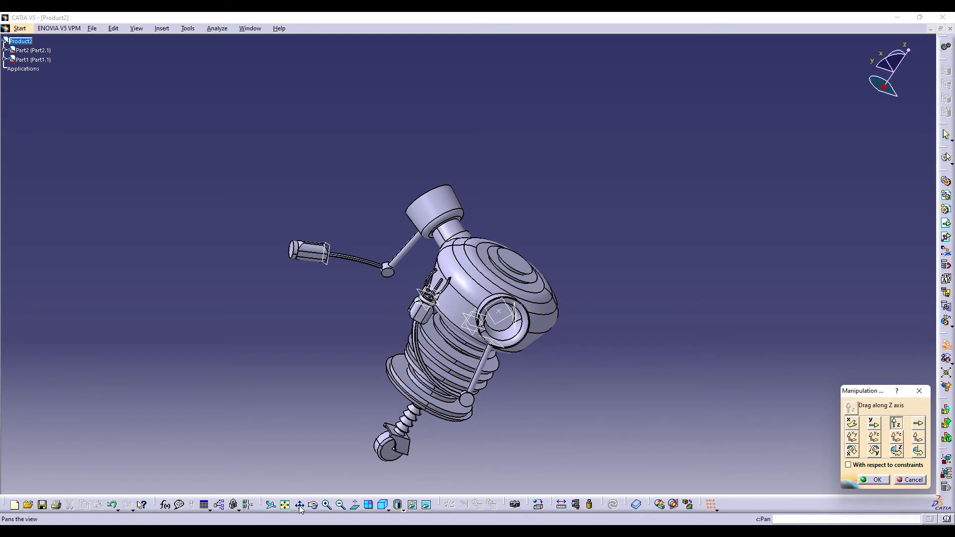
click(874, 480)
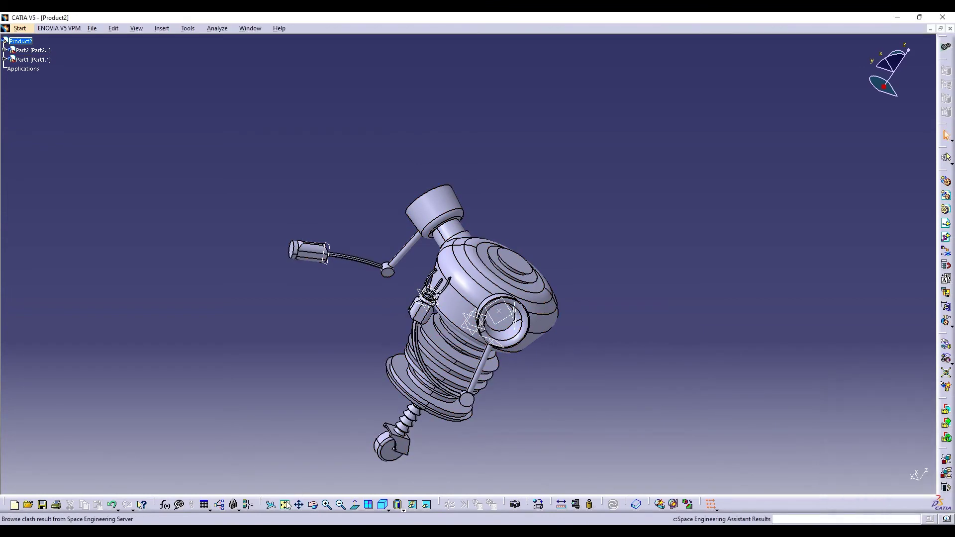
Insert Part2 as a second gripper hand component into Product2, using Existing Component With Positioning.
click(312, 505)
drag(622, 348, 840, 327)
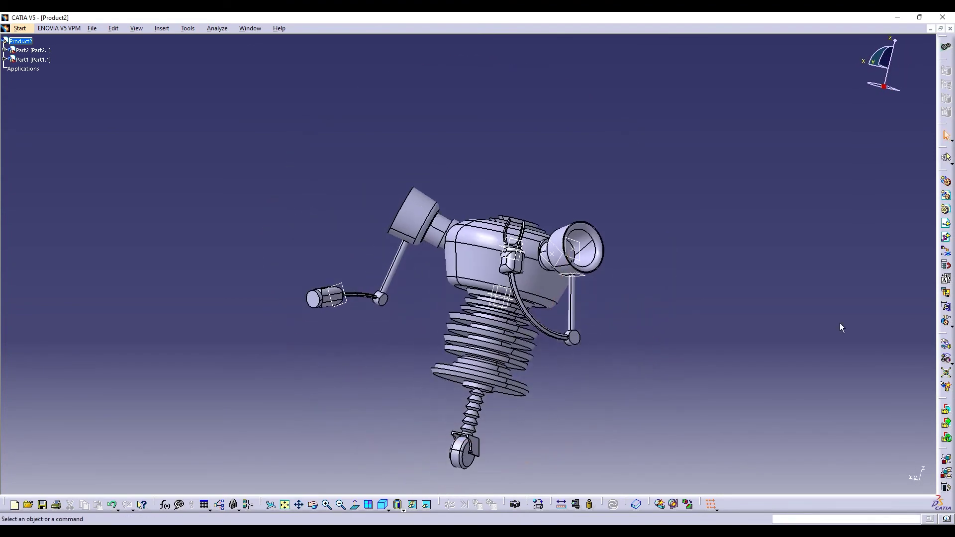
click(947, 344)
click(162, 29)
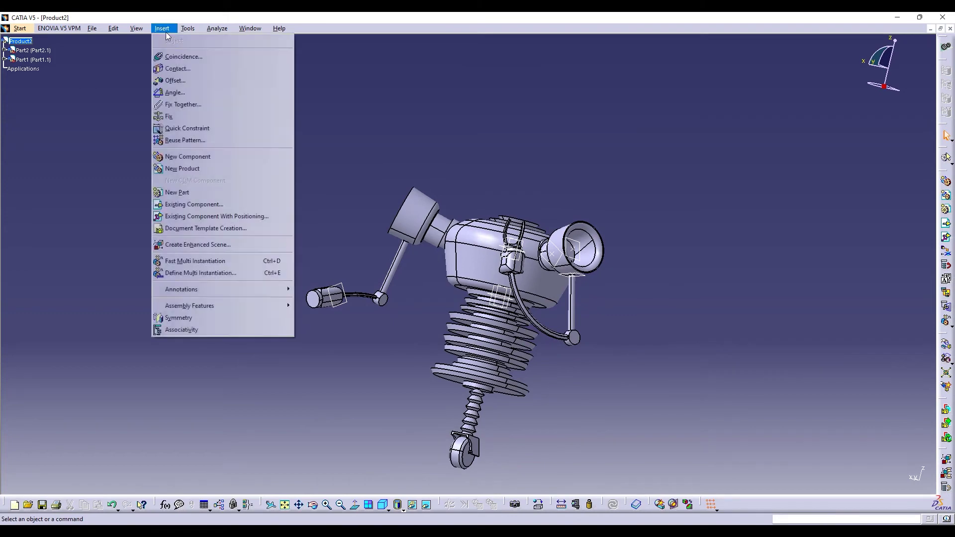
click(213, 214)
click(24, 42)
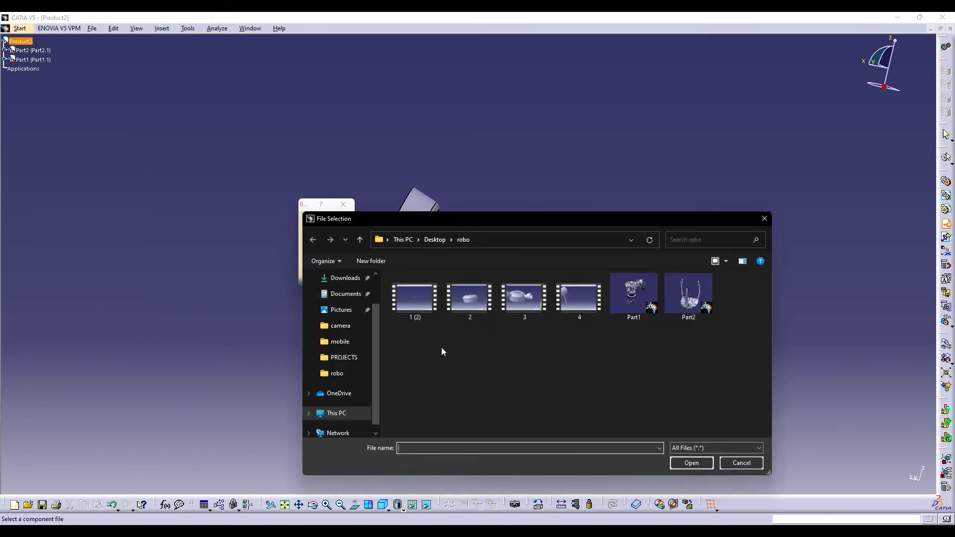
double_click(689, 299)
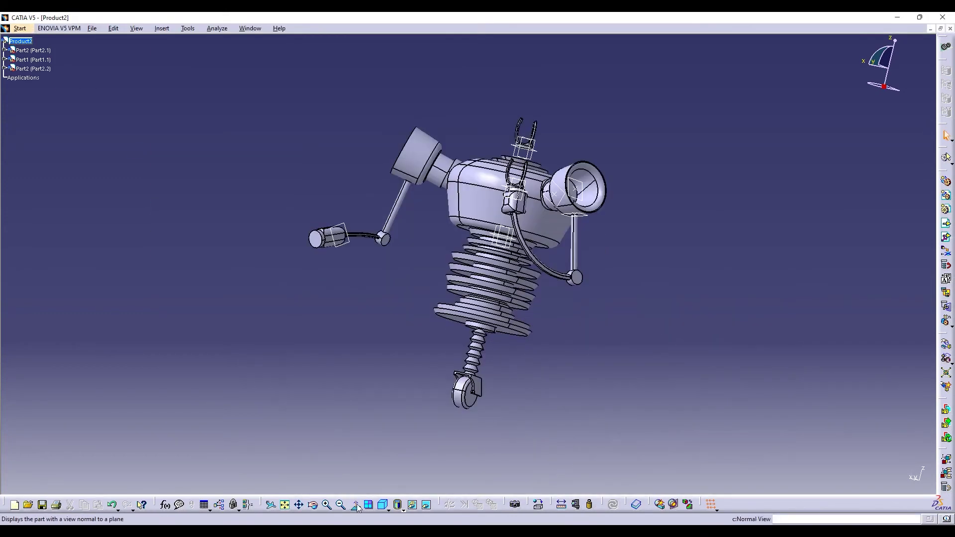
Use Manipulation to move the second gripper hand along the X and Y axes until it lines up above the outstretched arm's end cap.
middle_drag(468, 278, 409, 482)
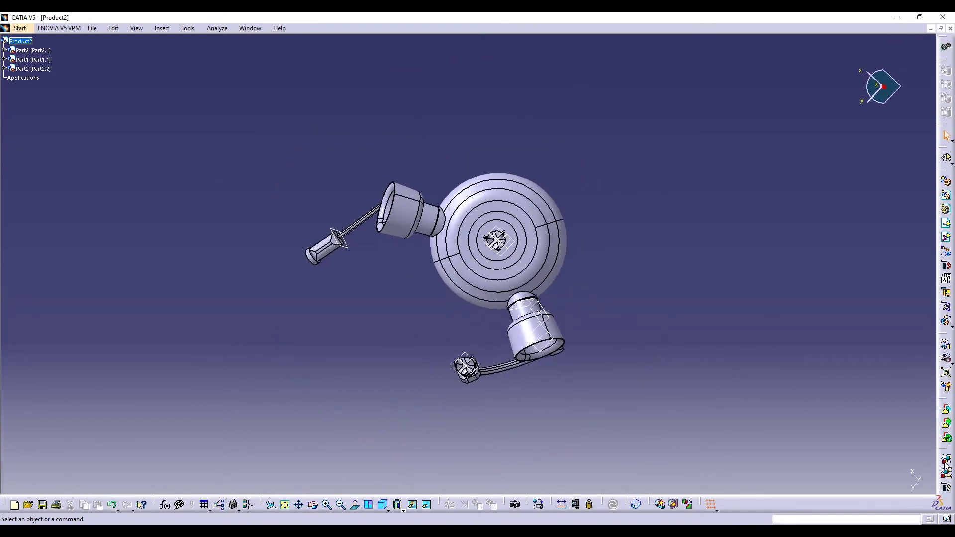
click(946, 344)
click(874, 423)
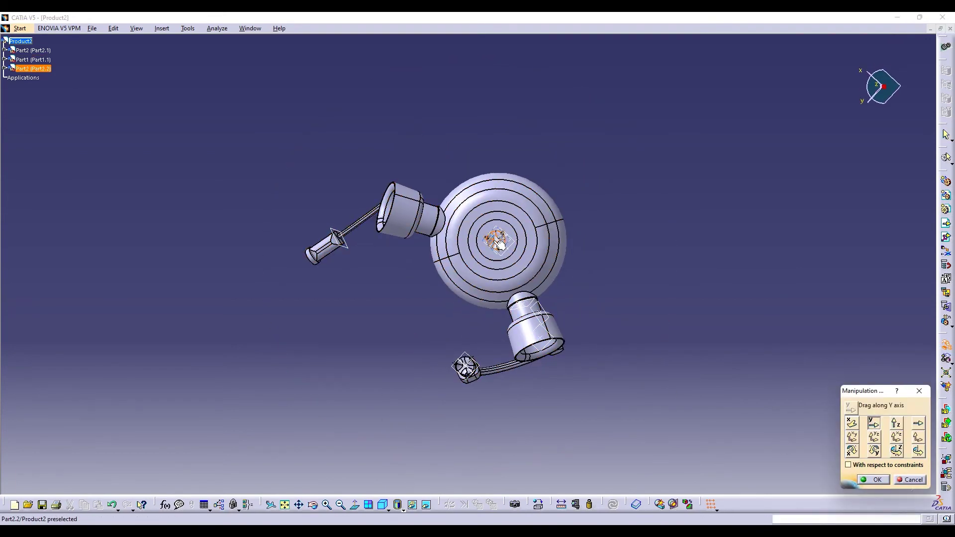
click(852, 424)
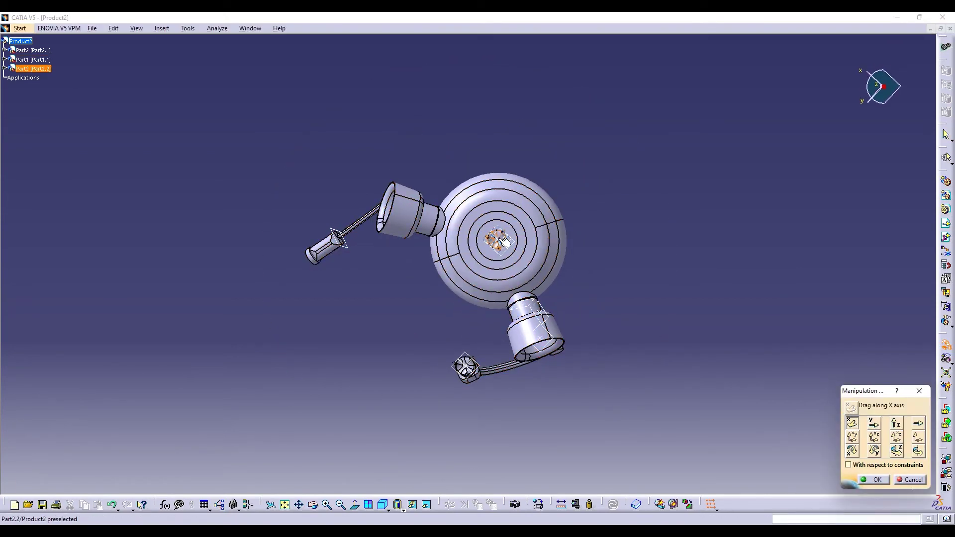
drag(497, 238, 329, 263)
click(874, 423)
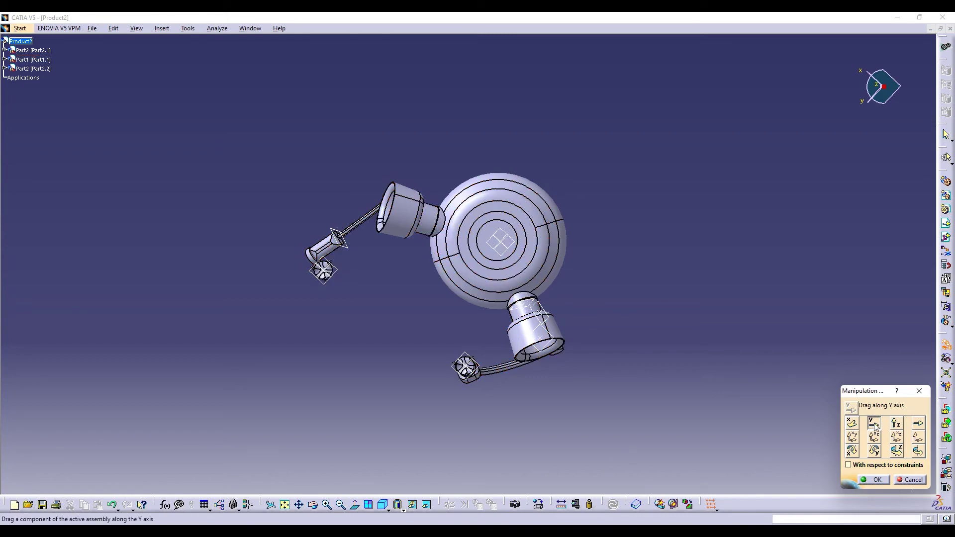
click(853, 424)
drag(313, 268, 311, 266)
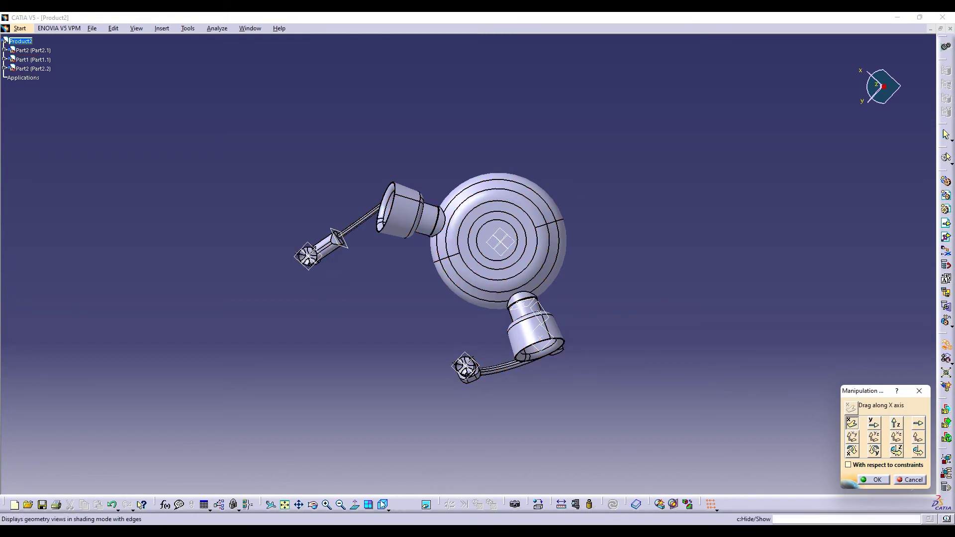
Rotate the second gripper hand about the Y and X axes so its fingers point outward along the outstretched forearm.
middle_drag(384, 425, 412, 120)
click(874, 451)
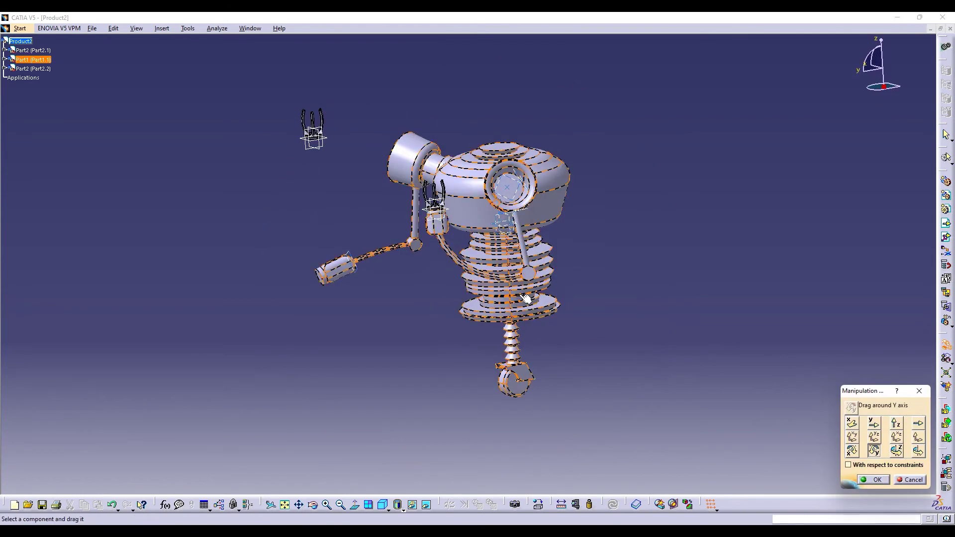
drag(318, 115, 391, 343)
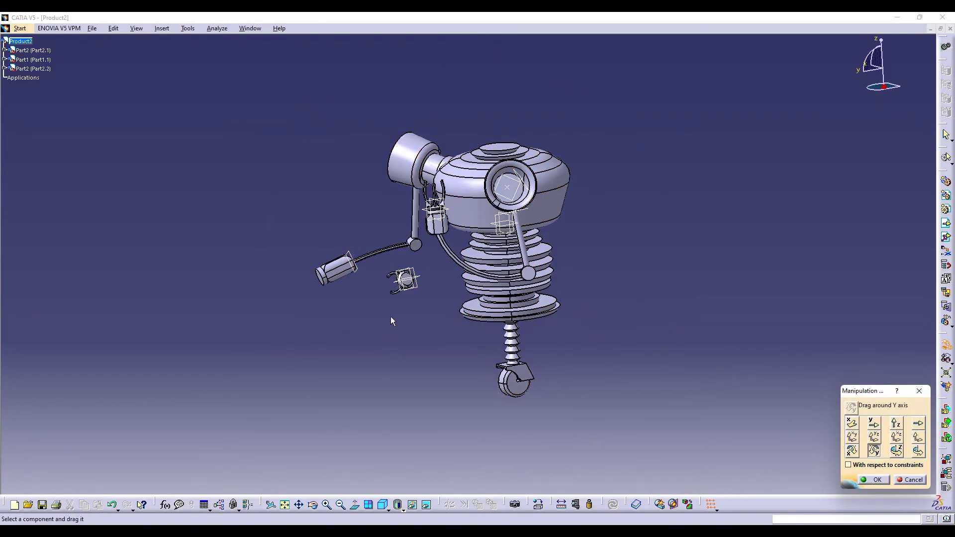
middle_drag(392, 290, 473, 368)
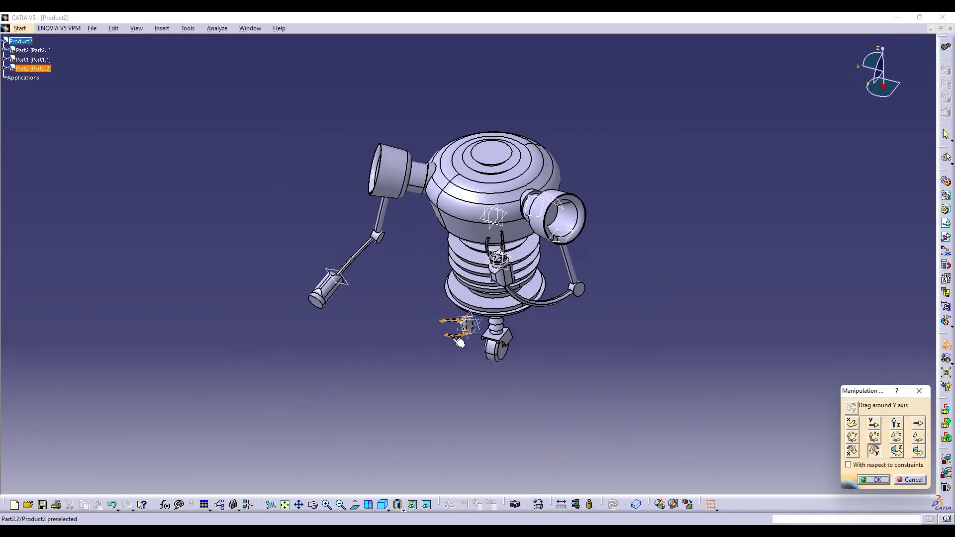
drag(459, 342, 410, 293)
click(851, 450)
Move the second gripper hand along the Y and X axes onto the end cap of the outstretched arm.
click(875, 424)
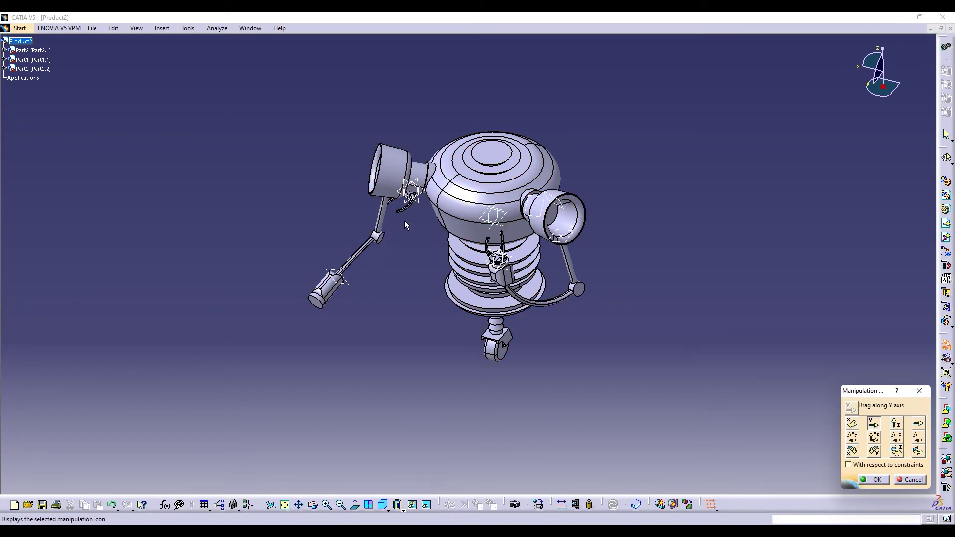
drag(405, 220, 361, 370)
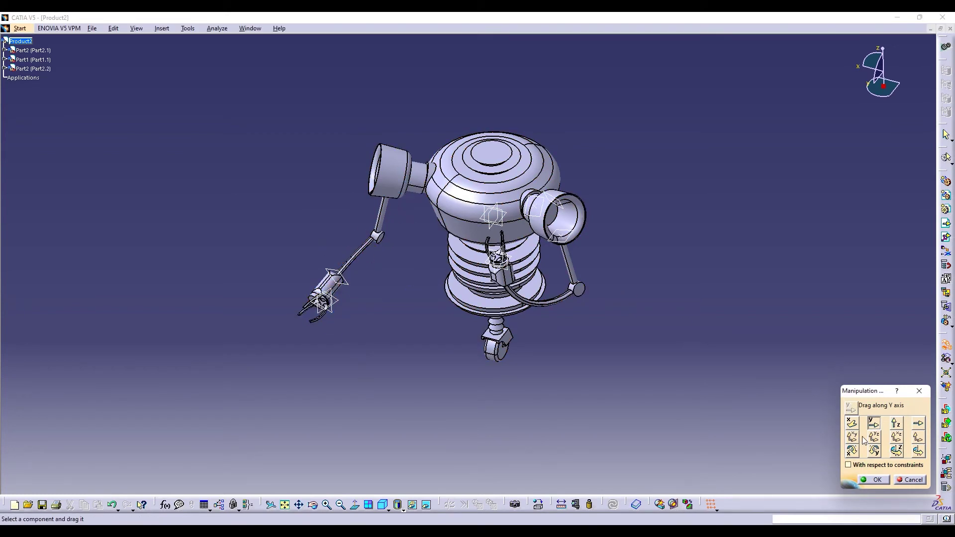
click(852, 424)
drag(314, 327, 307, 323)
click(326, 504)
click(327, 505)
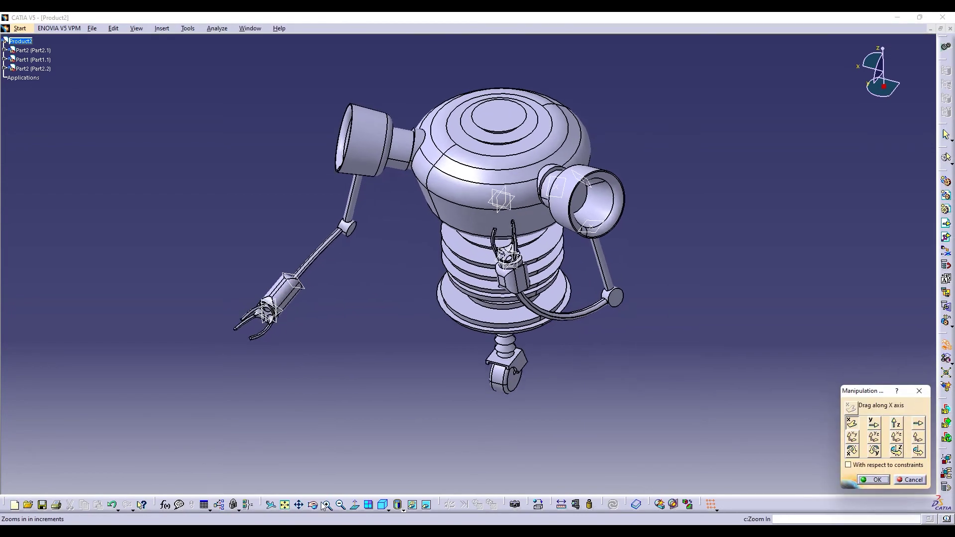
click(874, 423)
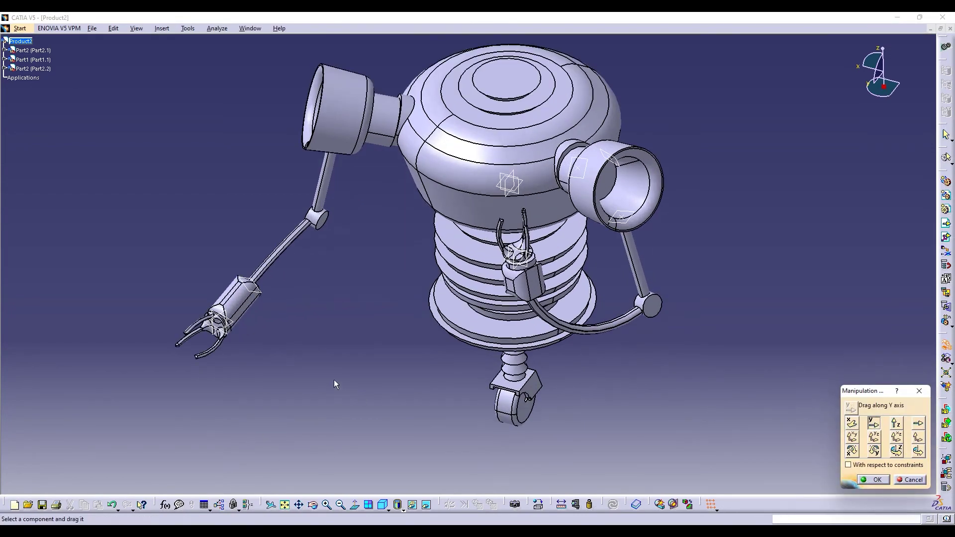
drag(211, 348, 205, 355)
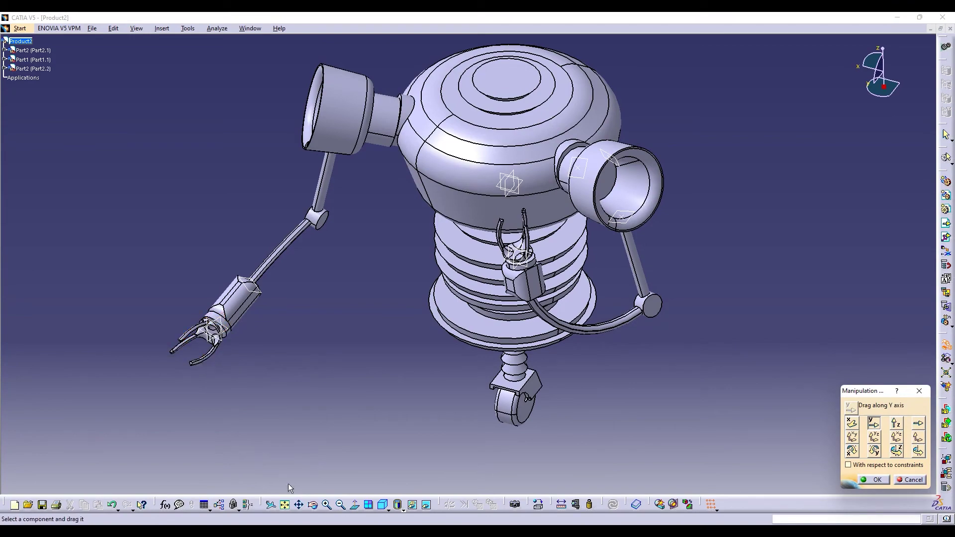
Fine-tune the second gripper hand's position and angle so it sits flush on the outstretched arm's end cap, then finish the manipulation.
click(313, 505)
drag(318, 298, 440, 383)
click(874, 424)
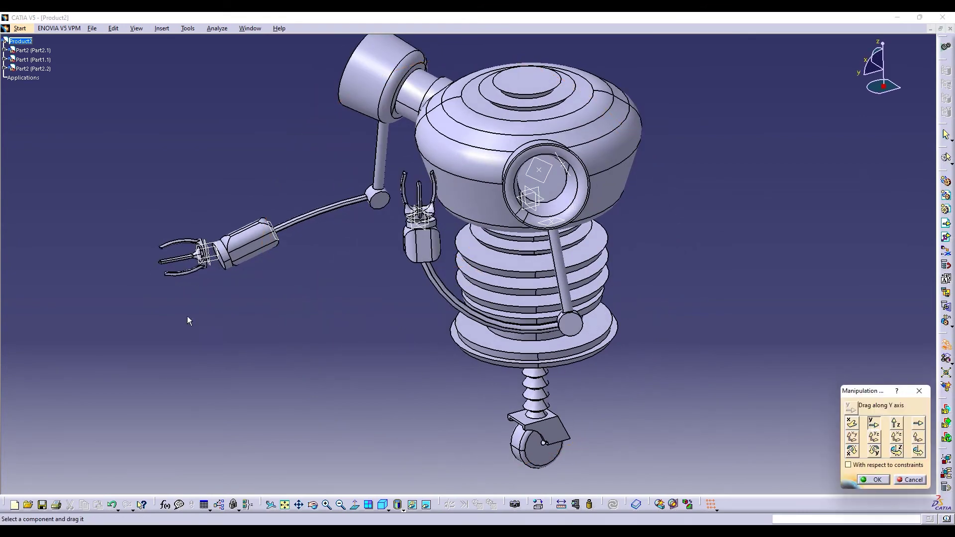
drag(179, 275, 207, 284)
click(852, 451)
click(897, 425)
click(875, 423)
click(852, 423)
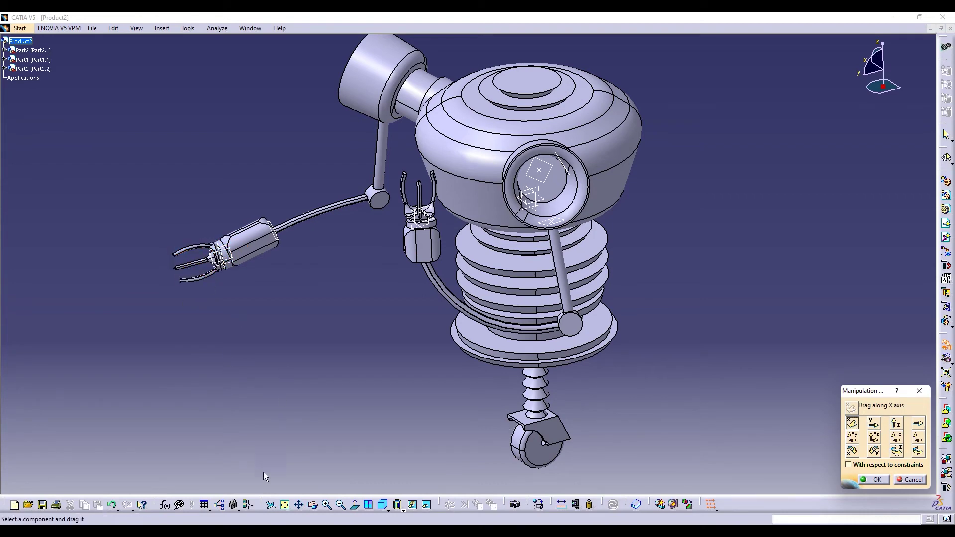
click(312, 505)
mouse_move(290, 331)
mouse_down()
mouse_move(274, 335)
mouse_move(283, 332)
mouse_up()
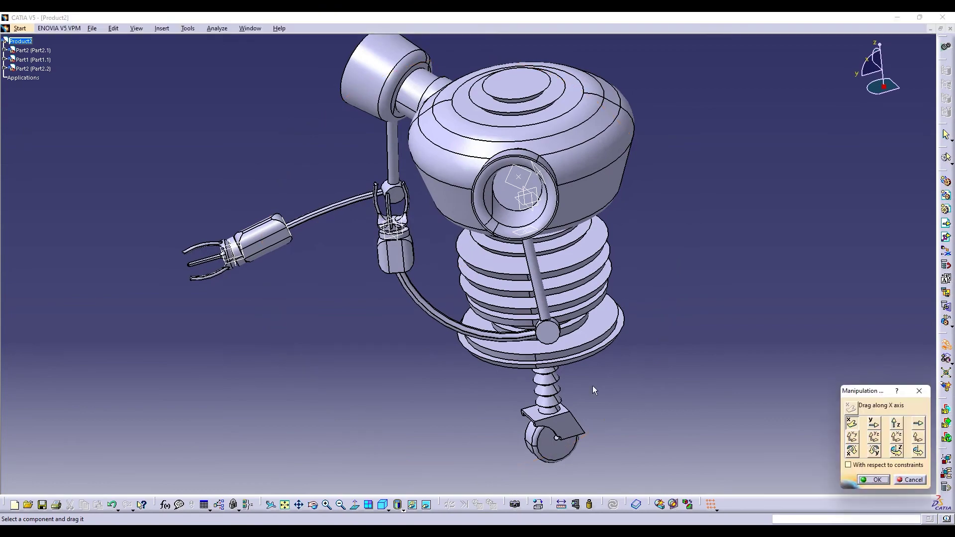
click(903, 481)
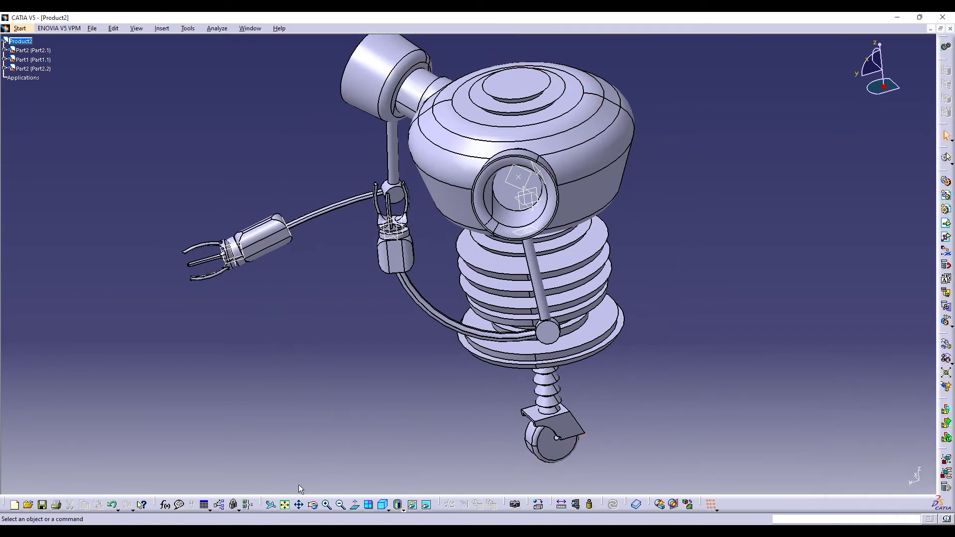
Switch from the assembly to the robot body's Part1.CATPart document.
click(312, 505)
drag(378, 388, 384, 265)
click(253, 29)
click(259, 93)
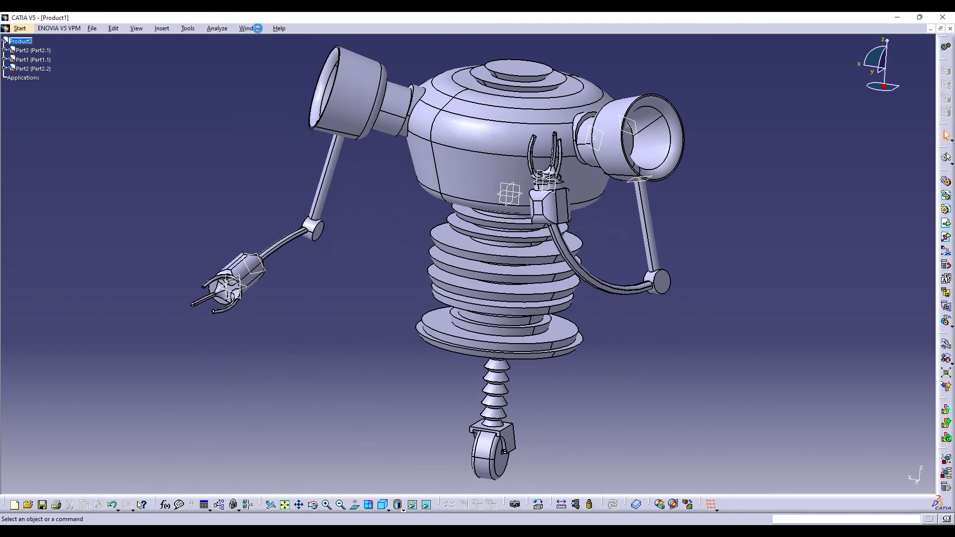
click(254, 28)
click(268, 103)
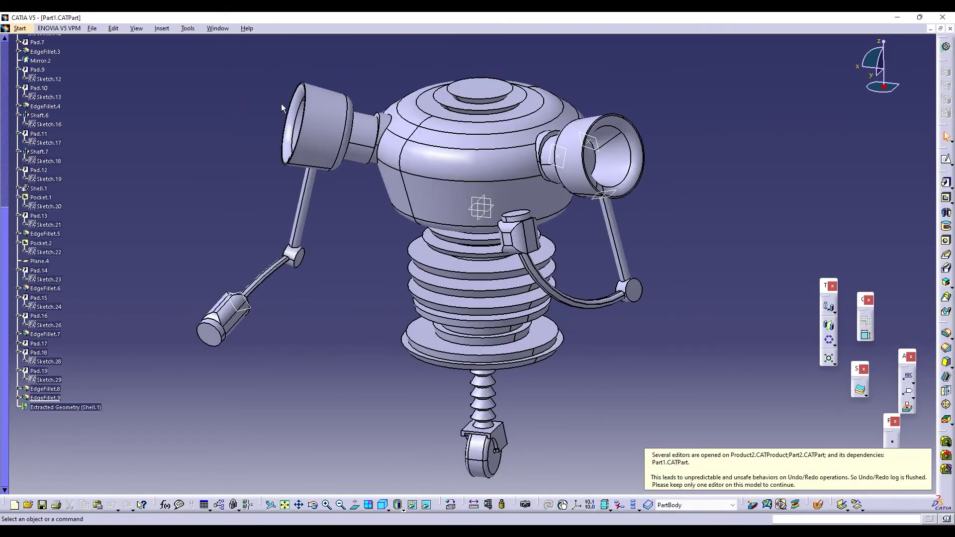
Create an On surface point on the body's lower conical face, about 64 mm from the face's default middle reference.
click(893, 471)
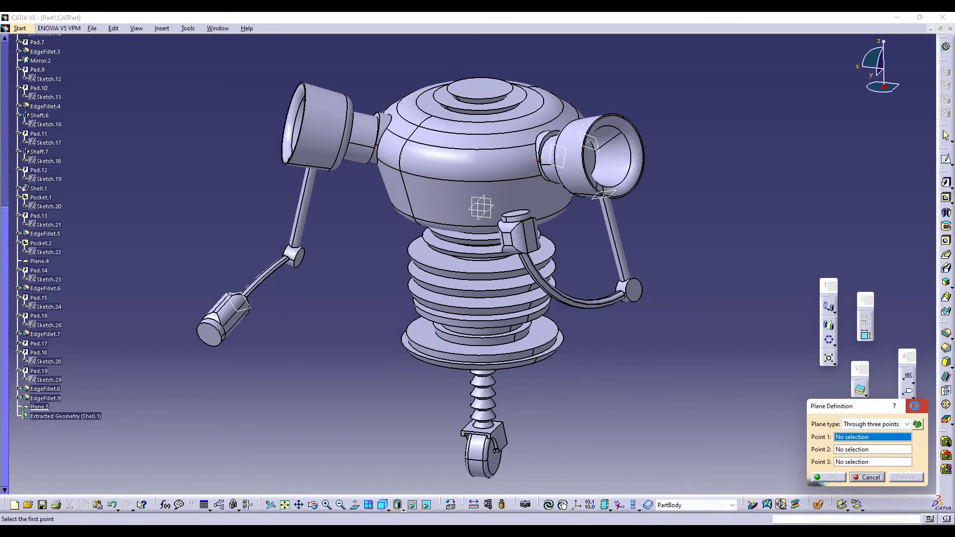
click(914, 405)
click(891, 438)
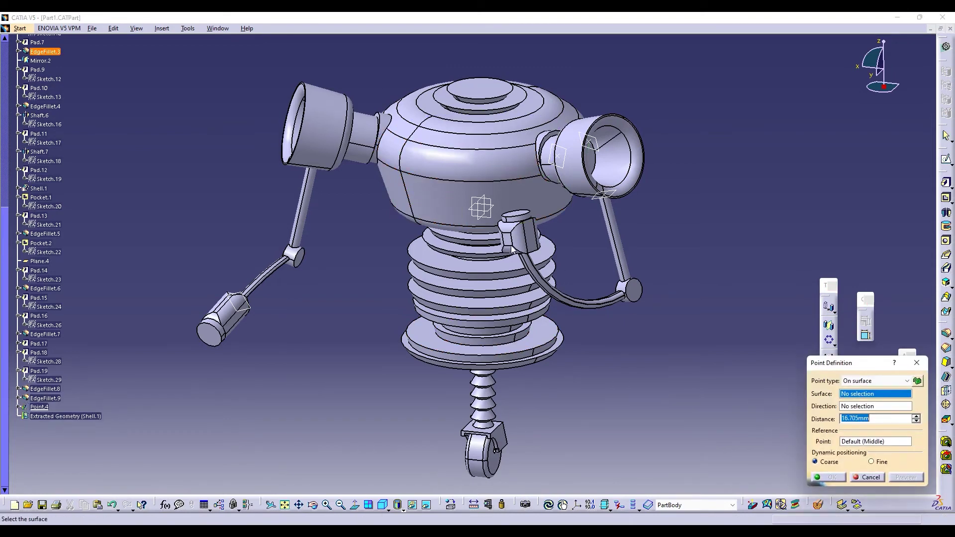
click(433, 192)
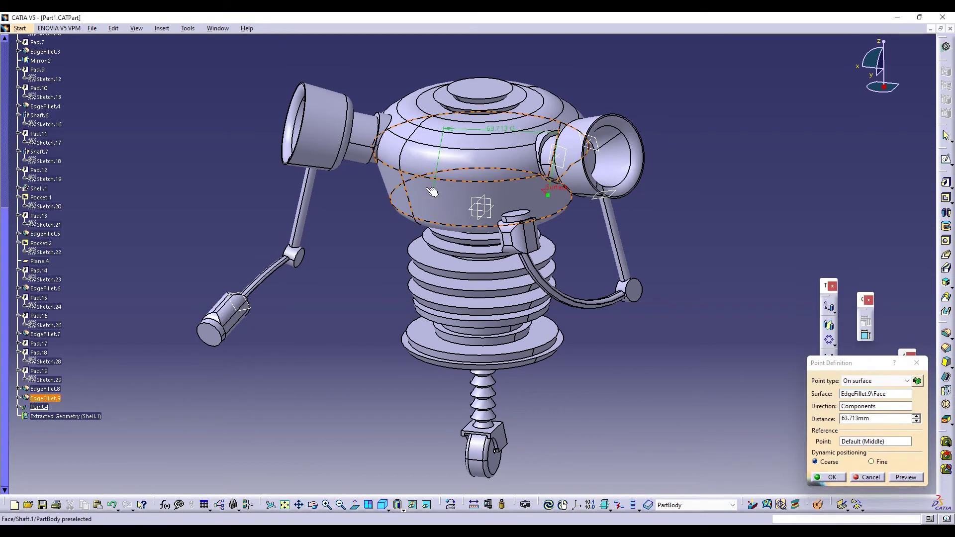
click(846, 477)
Create a plane of type Tangent to surface on the body's lower conical face, passing through the new surface point.
click(893, 471)
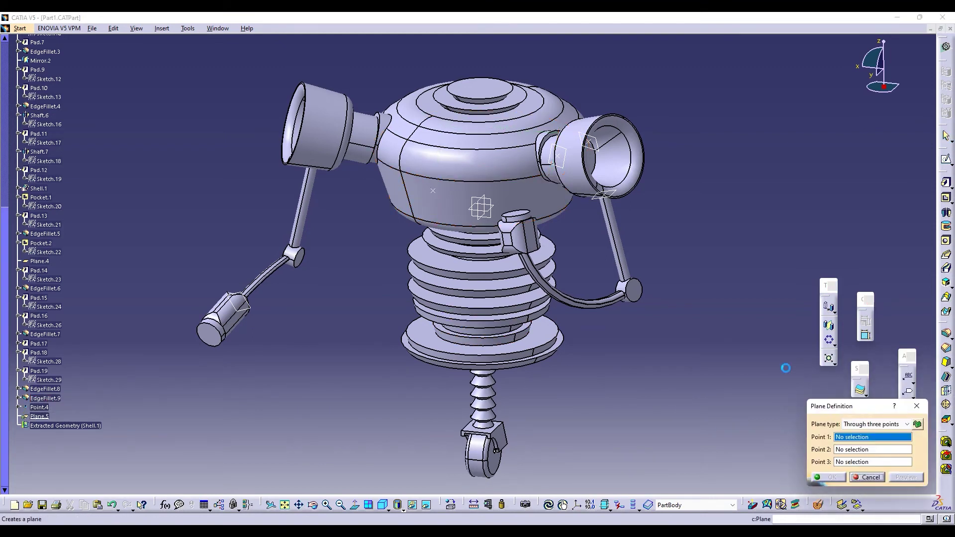
click(907, 436)
click(875, 493)
click(433, 190)
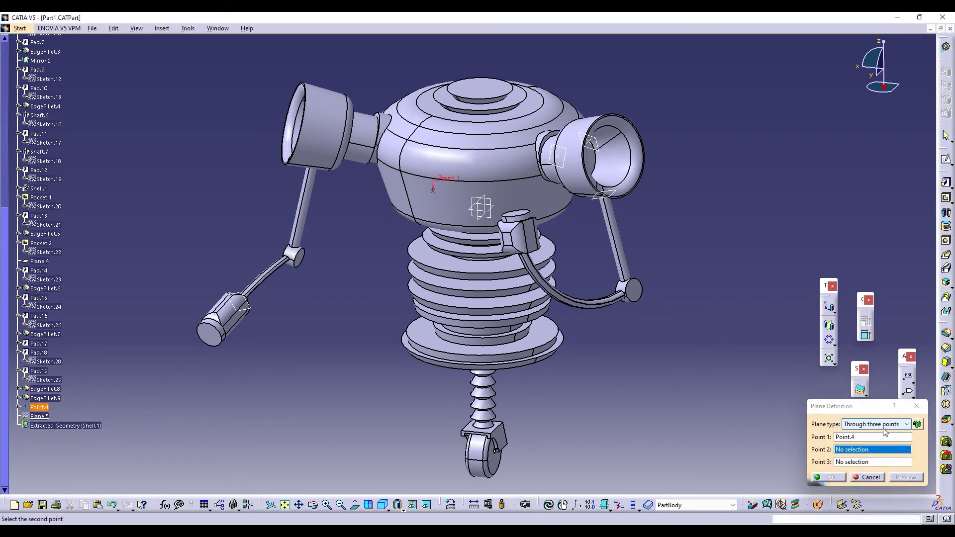
click(907, 423)
click(879, 493)
click(447, 219)
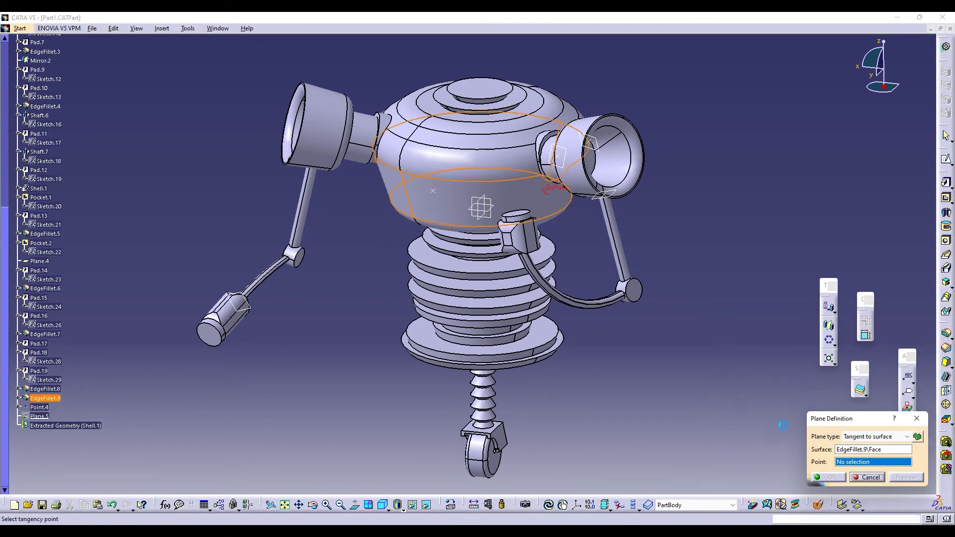
click(435, 192)
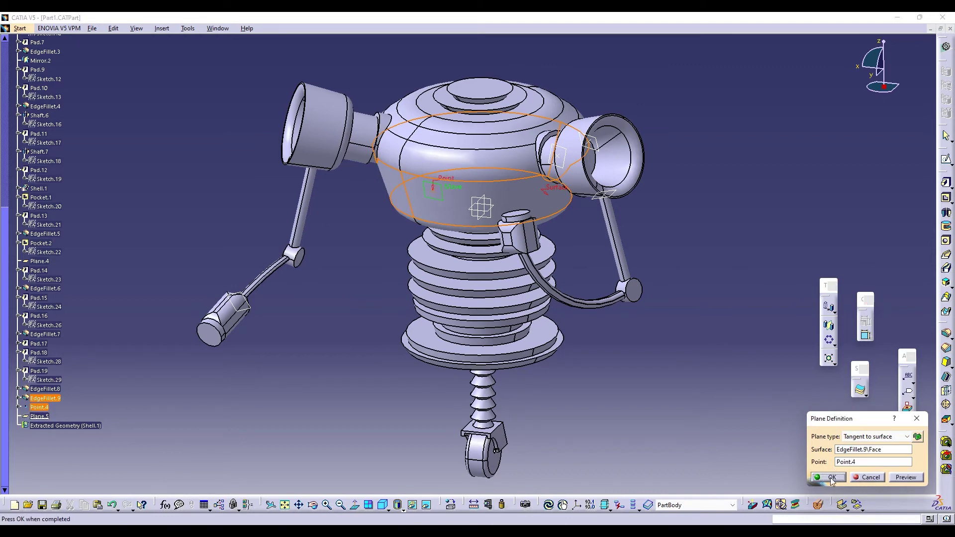
click(831, 477)
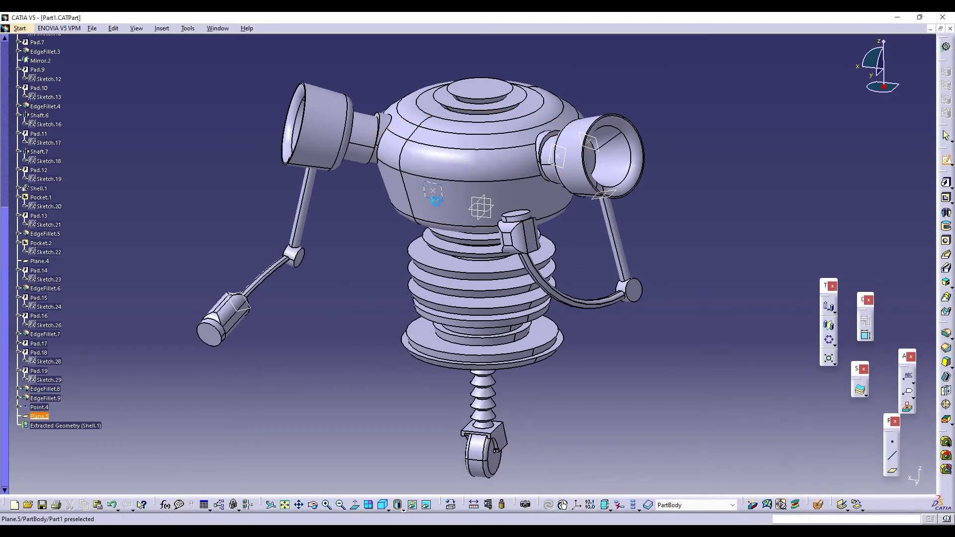
Sketch a circle of about 13 mm radius on the tangent plane, slightly below the surface point, and exit the sketch.
click(436, 201)
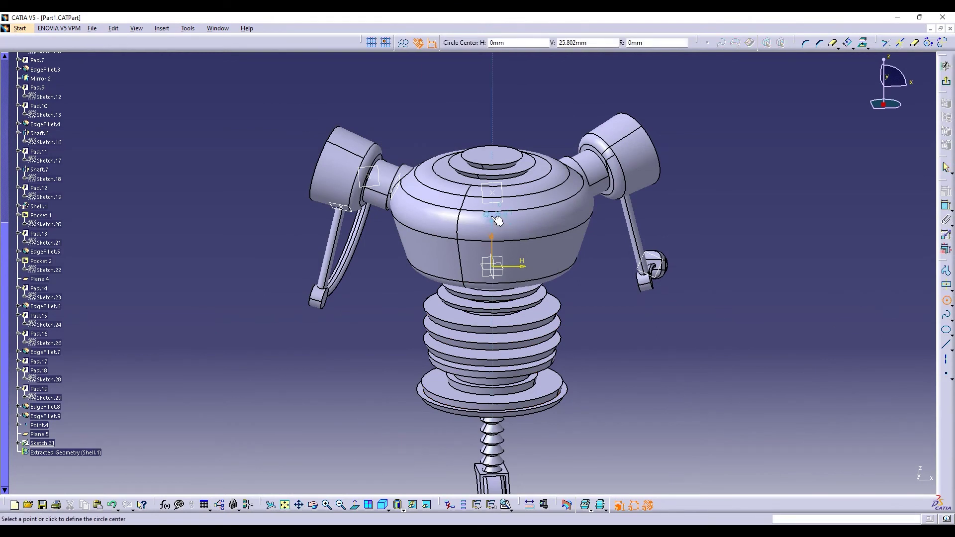
click(502, 245)
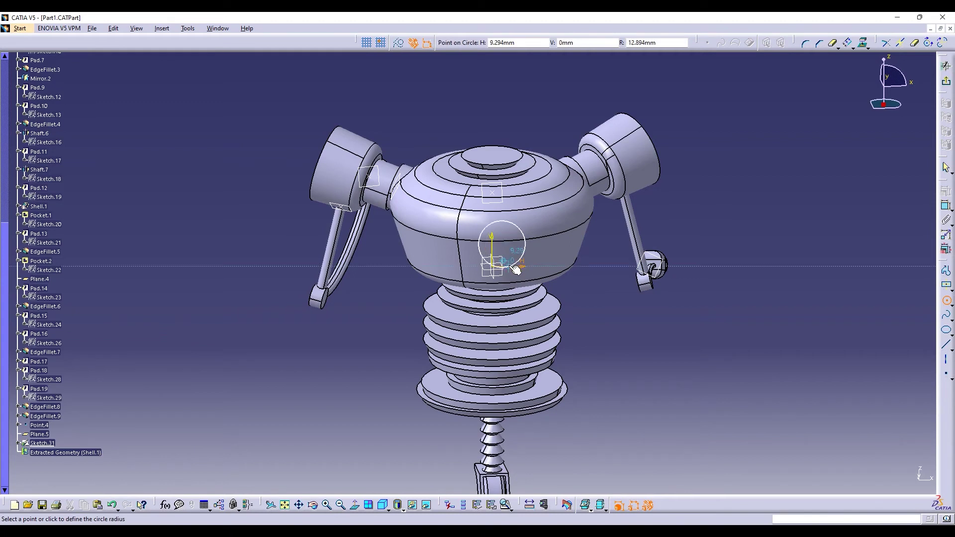
click(515, 269)
click(947, 66)
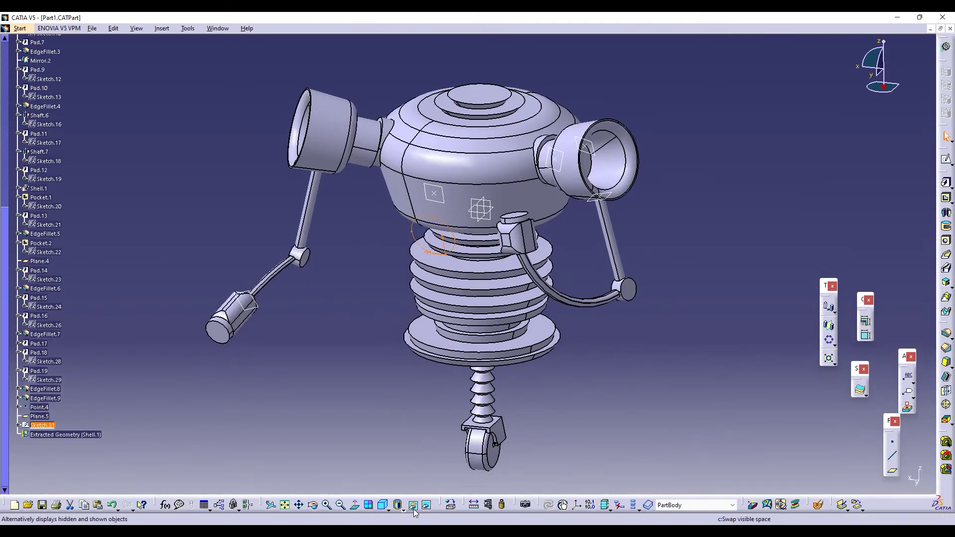
click(313, 505)
drag(552, 312, 632, 288)
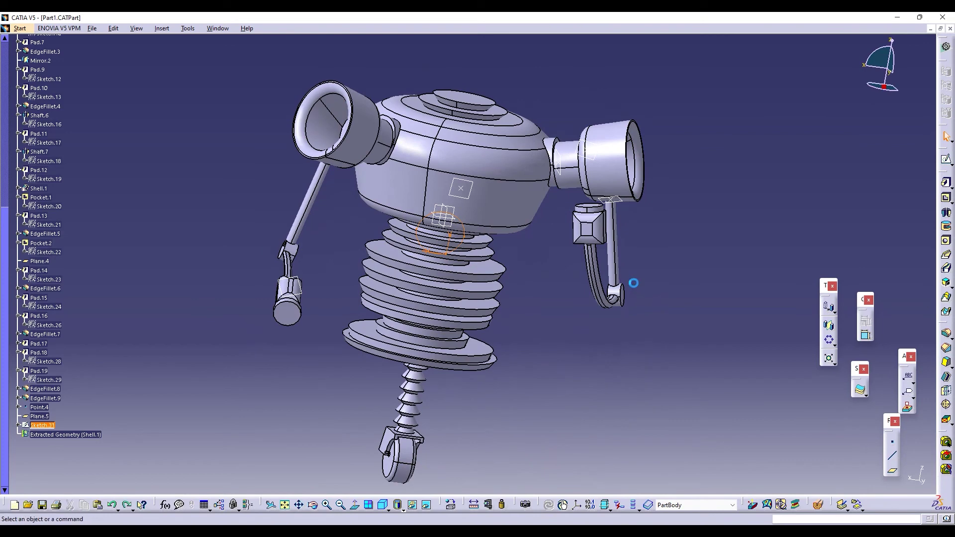
Delete the existing circle and sketch a new one on the tangent plane, centred on the body's surface point, then exit the sketch.
key(Delete)
click(944, 160)
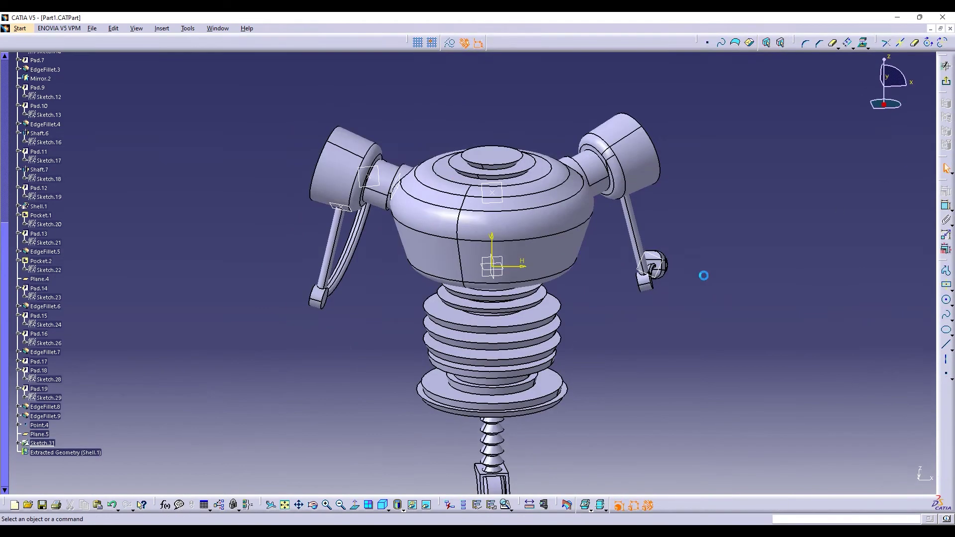
click(945, 299)
click(492, 192)
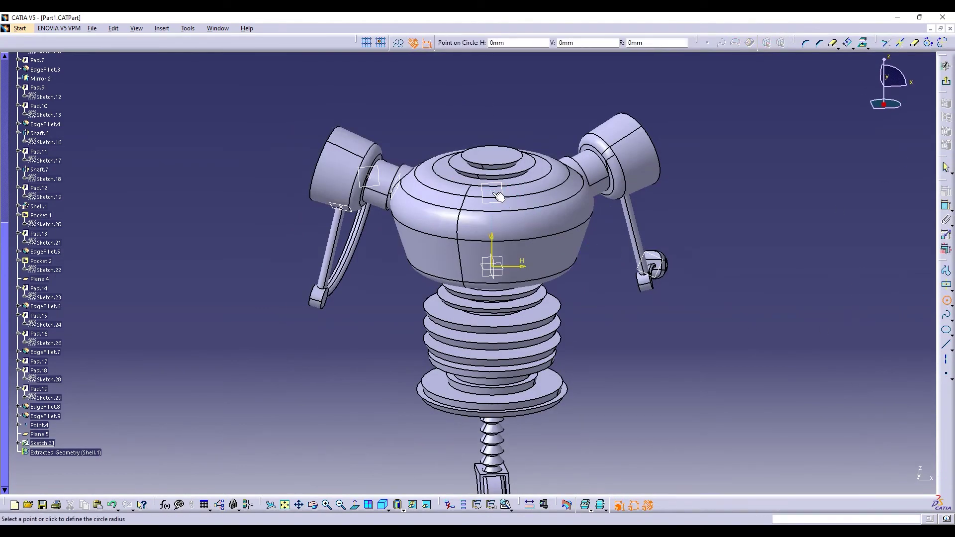
click(505, 224)
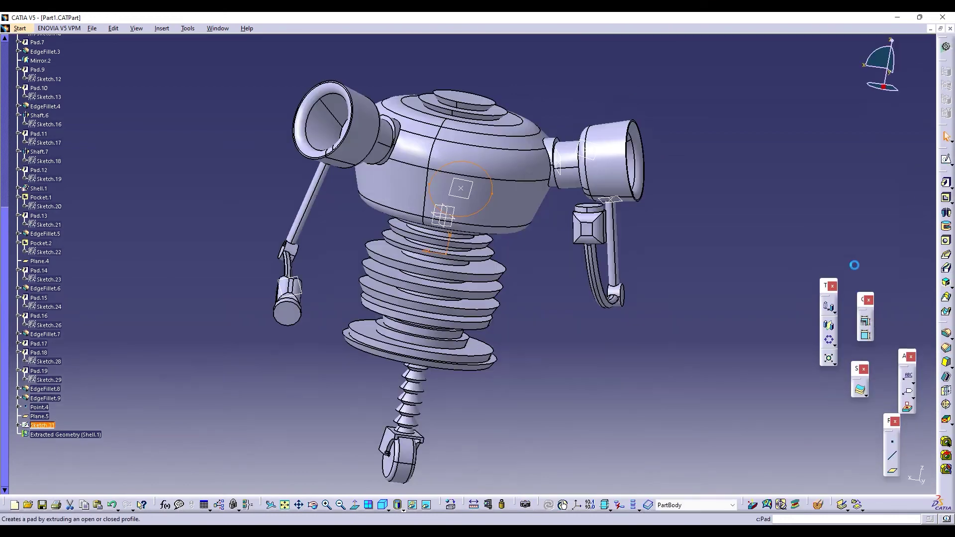
Pad the new circle 7 mm to form a round boss on the front of the body.
click(947, 184)
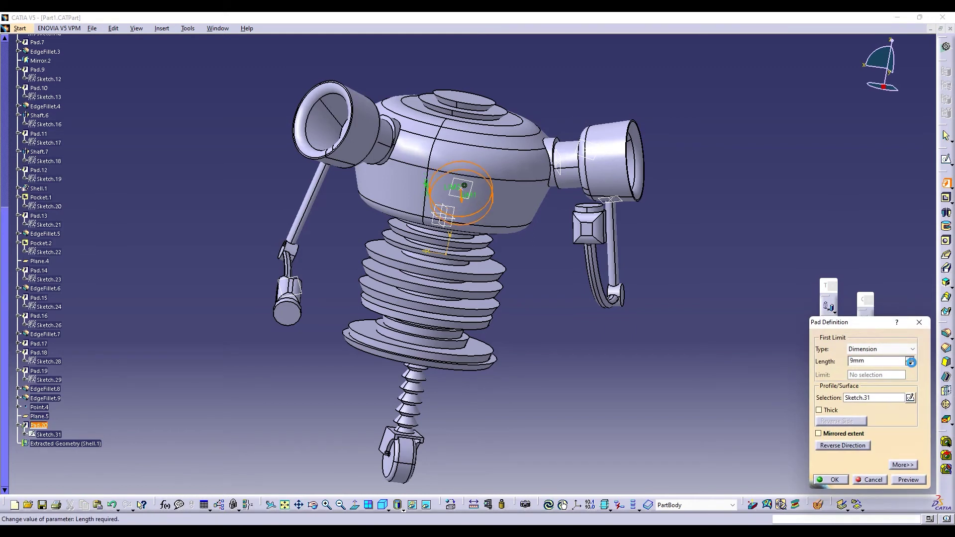
click(908, 479)
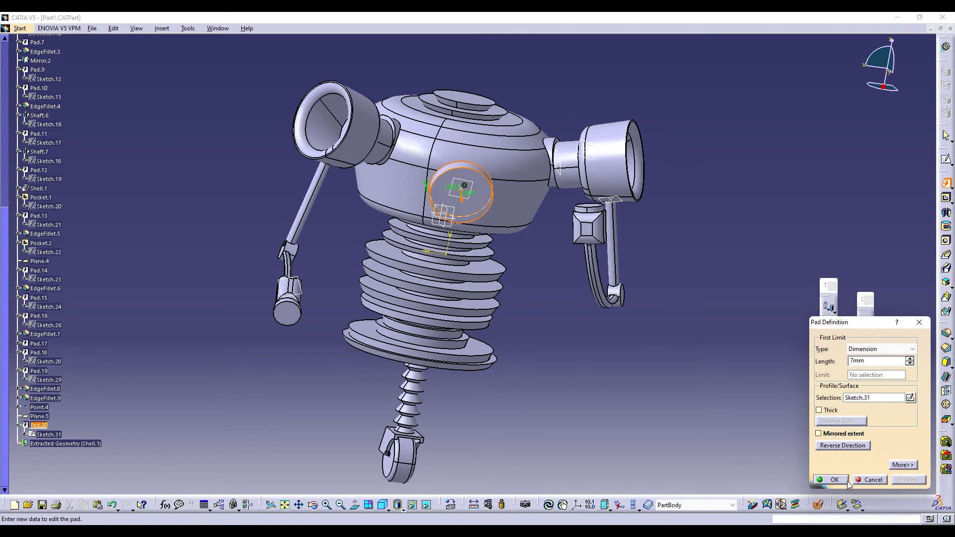
click(843, 481)
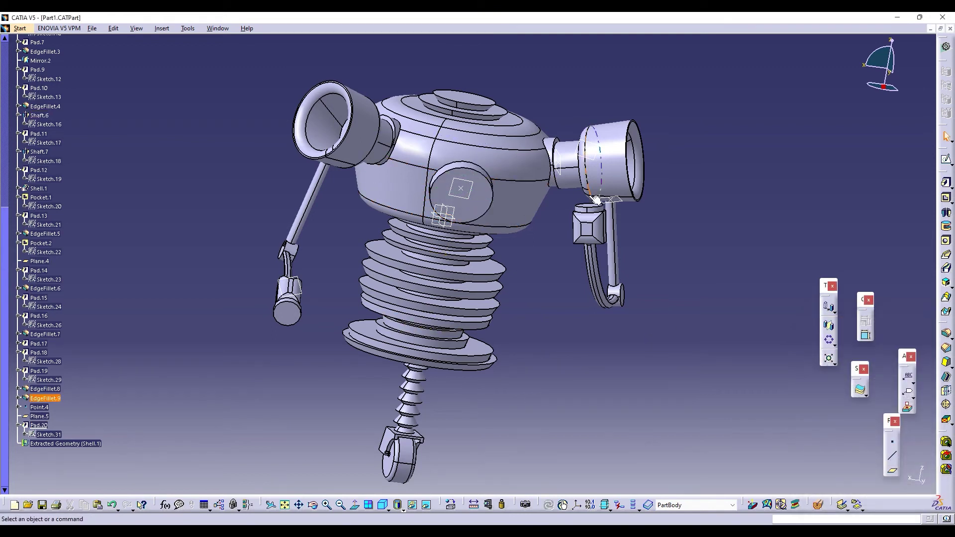
Save Part1.CATPart and switch to the Product2 assembly to view the updated robot body.
click(95, 30)
click(114, 93)
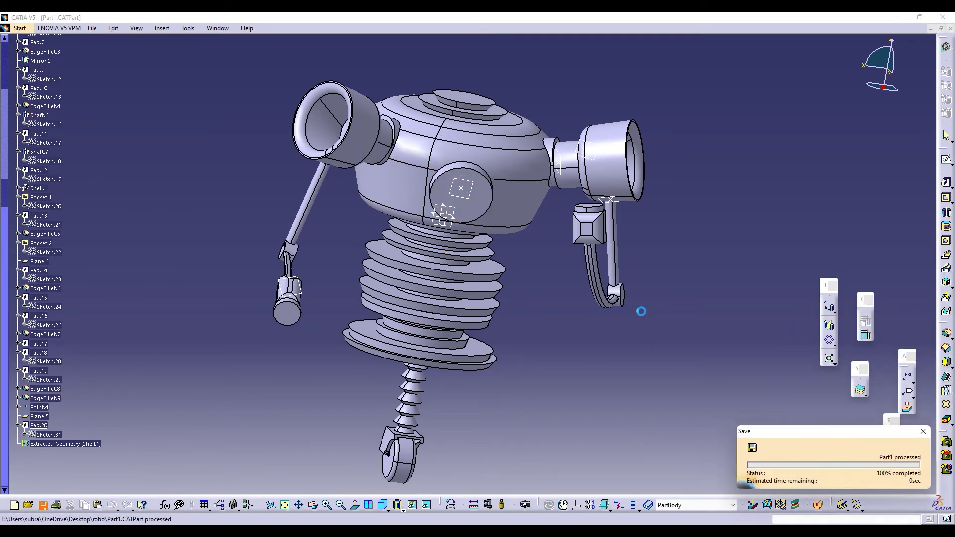
click(218, 28)
click(232, 128)
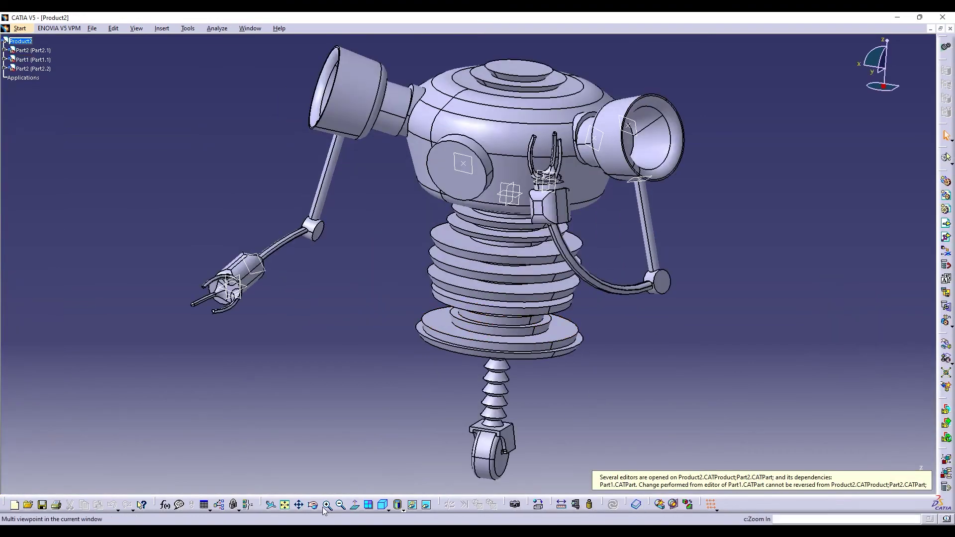
middle_drag(452, 479, 542, 298)
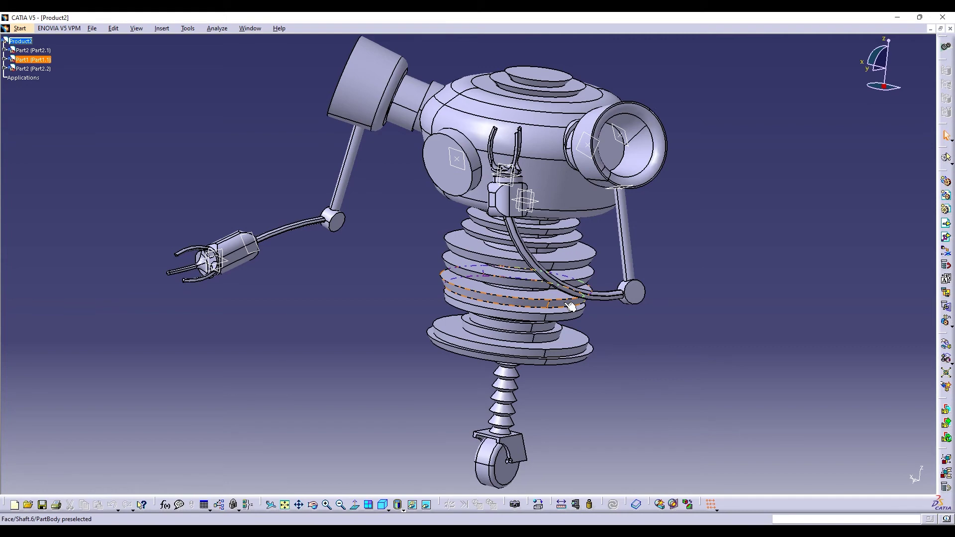
Create a new part, Part3, in the Part Design workbench.
click(20, 29)
mouse_move(100, 52)
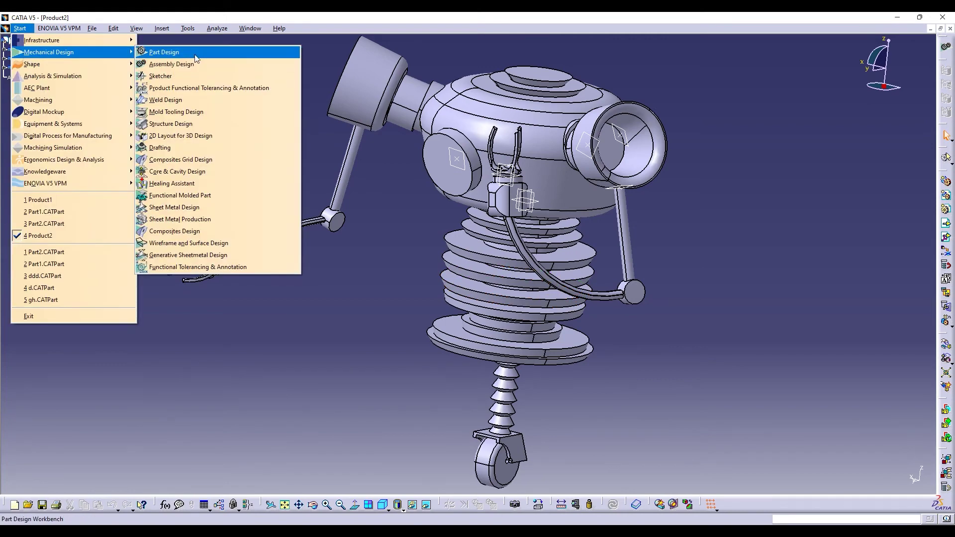
click(196, 56)
click(876, 480)
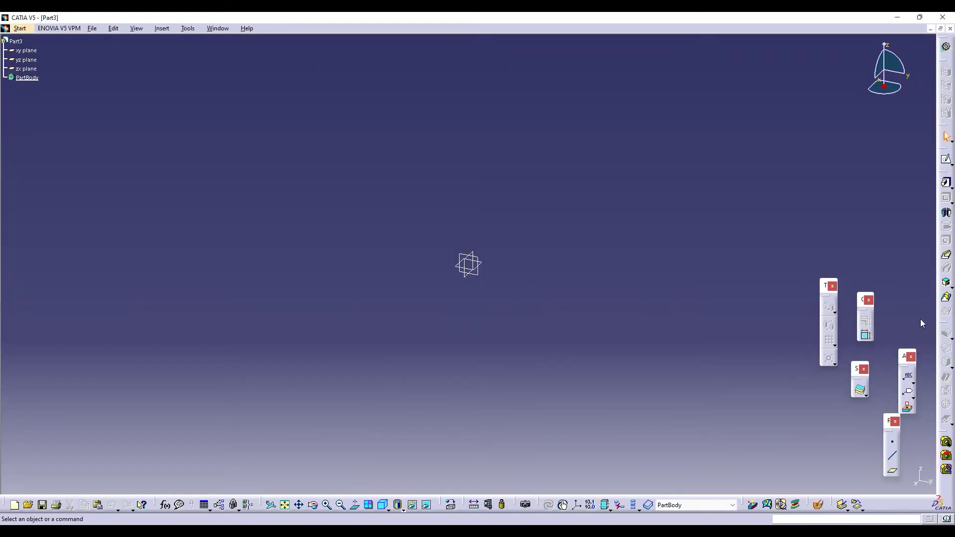
Sketch a horizontal line about 29 mm long from the origin on the yz plane.
click(485, 267)
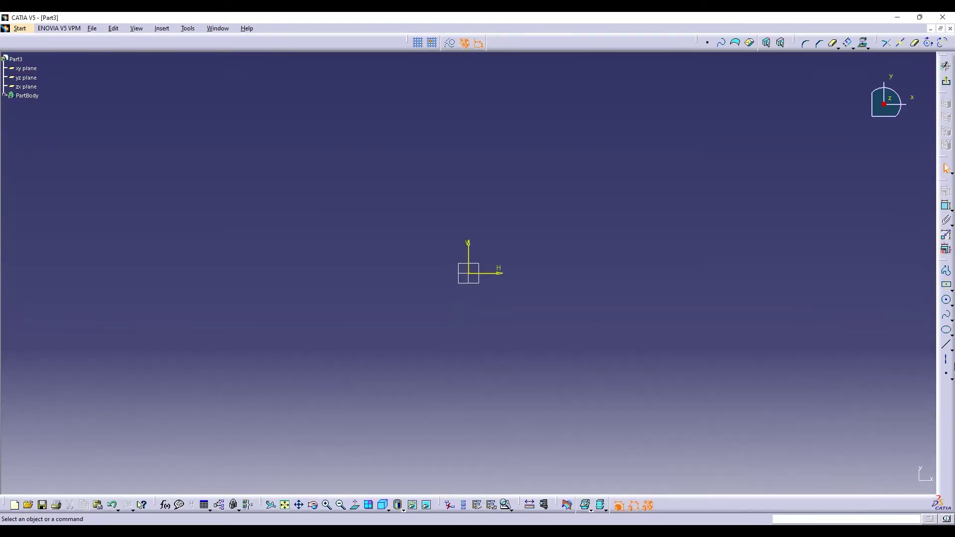
click(947, 84)
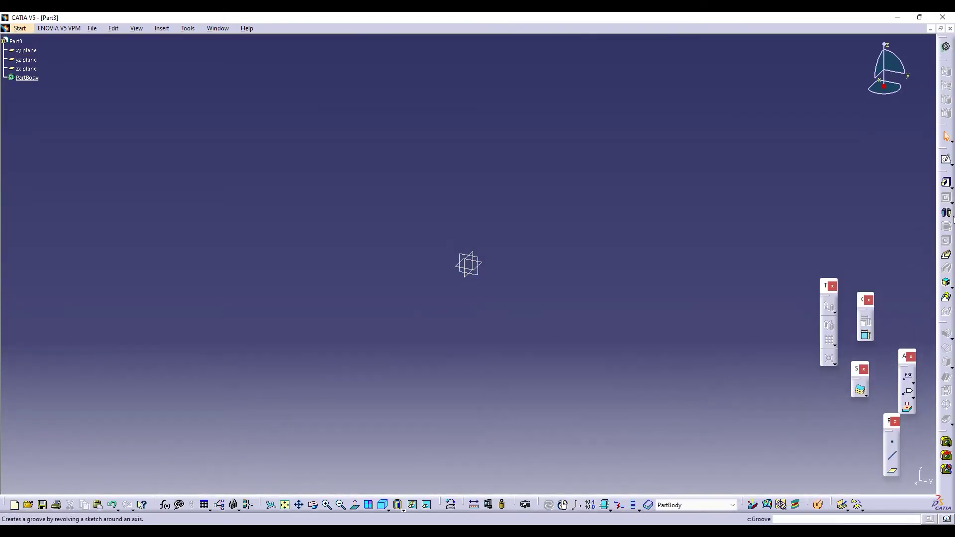
click(946, 160)
click(469, 269)
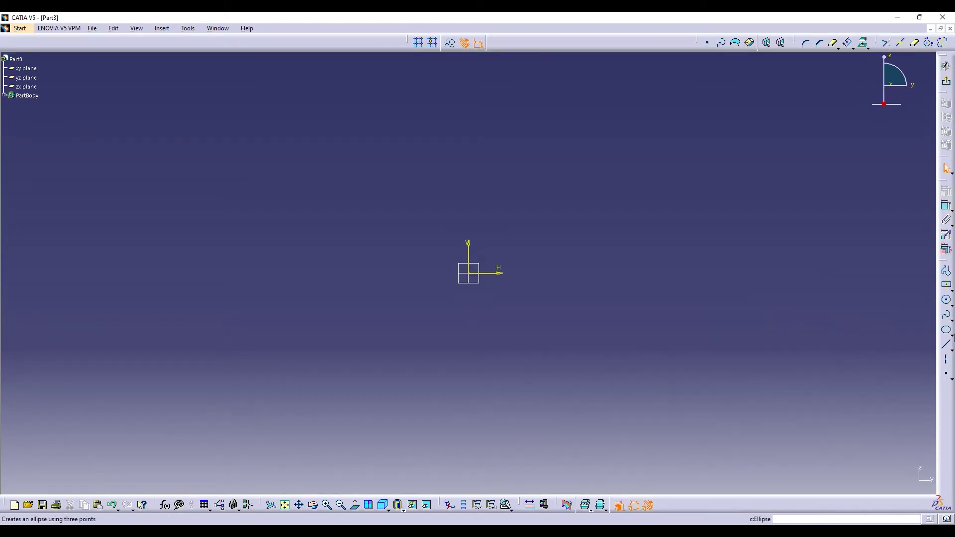
click(947, 271)
click(469, 273)
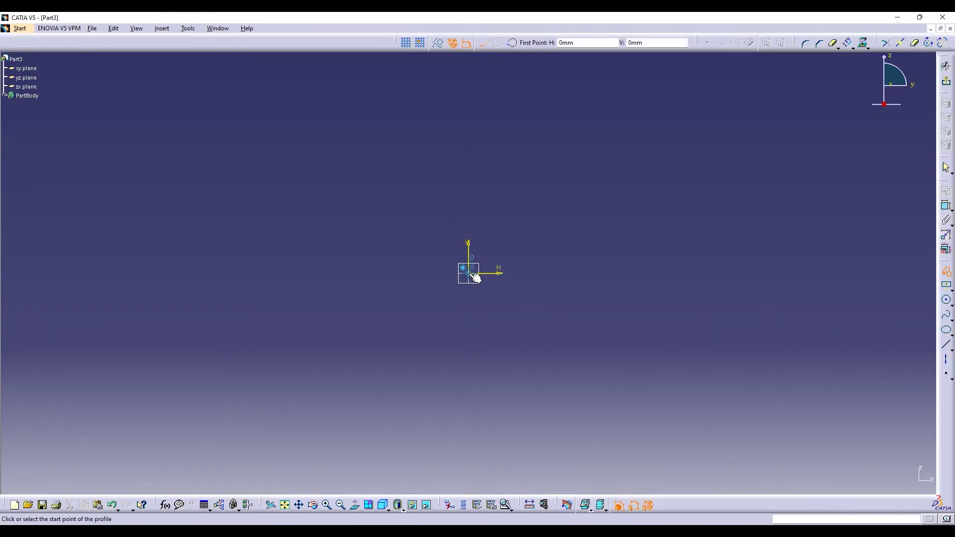
click(524, 273)
key(Escape)
Dimension the horizontal line and set its length to 33 mm.
click(947, 204)
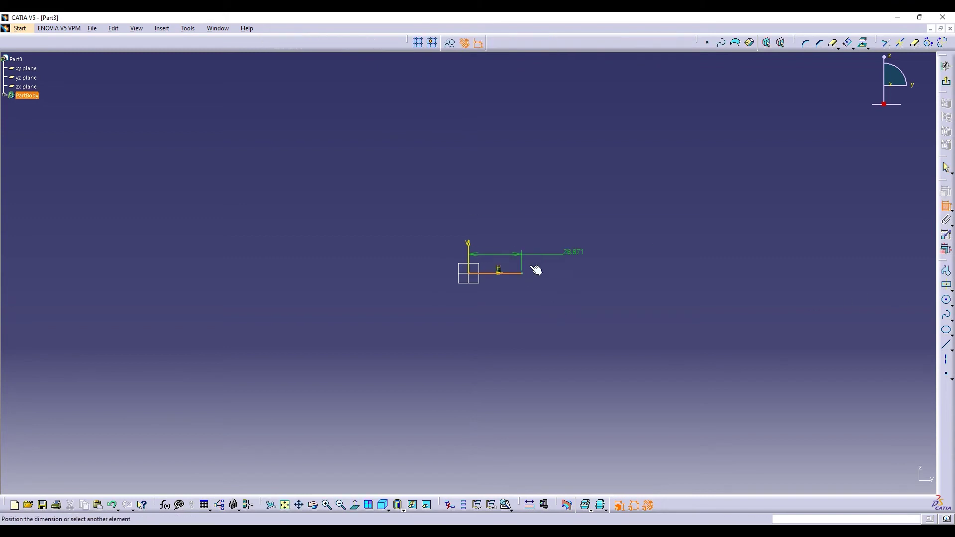
click(498, 288)
double_click(497, 287)
text(34)
key(Return)
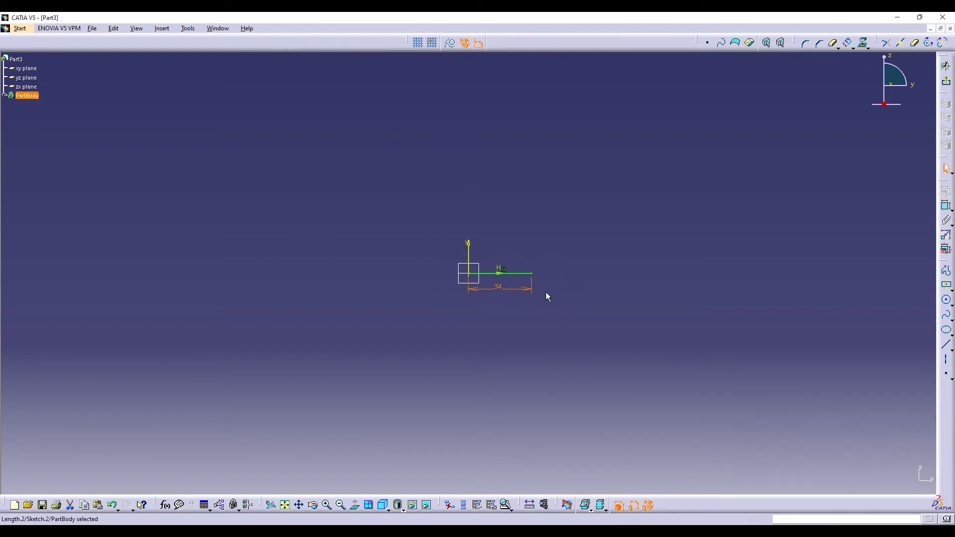
double_click(500, 288)
text(33)
key(Return)
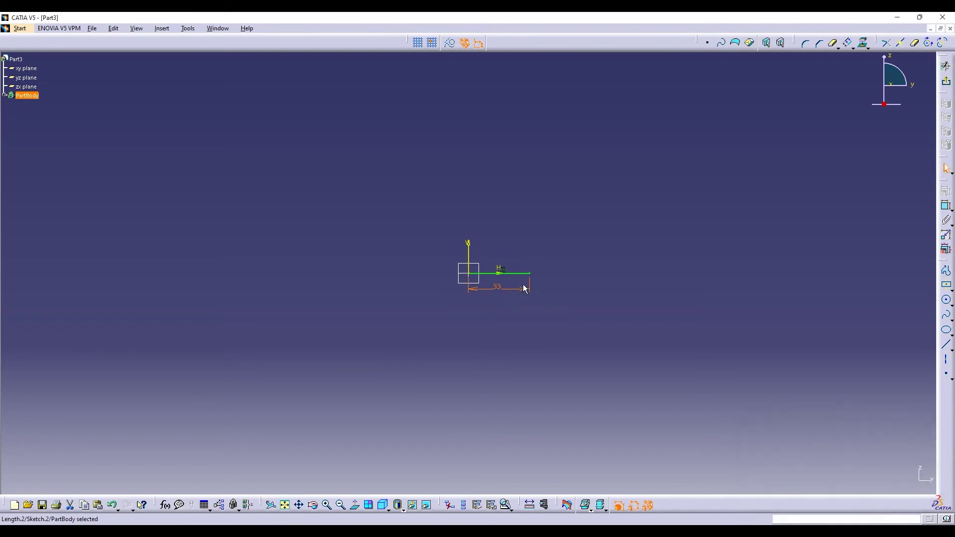
Close the profile with a vertical line about 39 mm up from the origin and an outward-bulging arc to the horizontal line's free end.
click(946, 272)
click(468, 273)
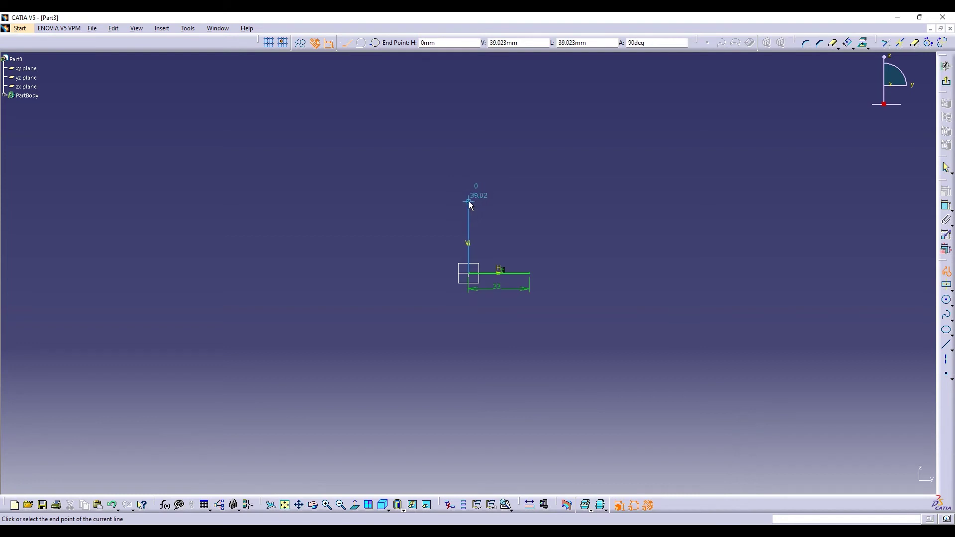
click(469, 200)
click(374, 43)
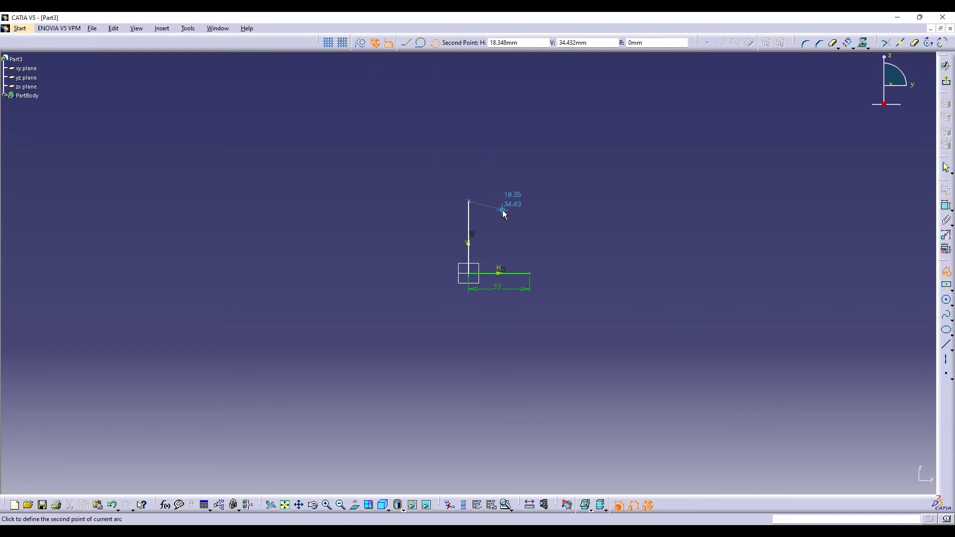
click(503, 210)
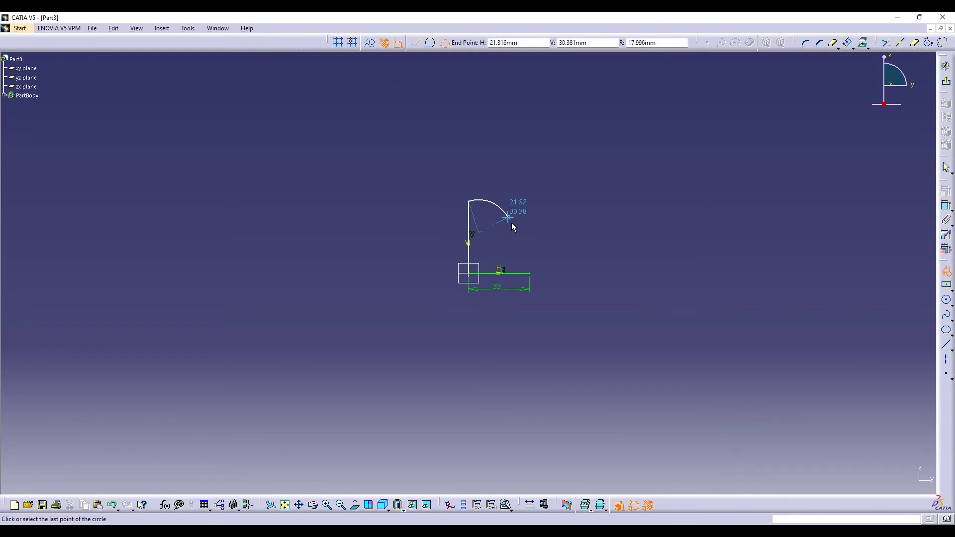
click(530, 273)
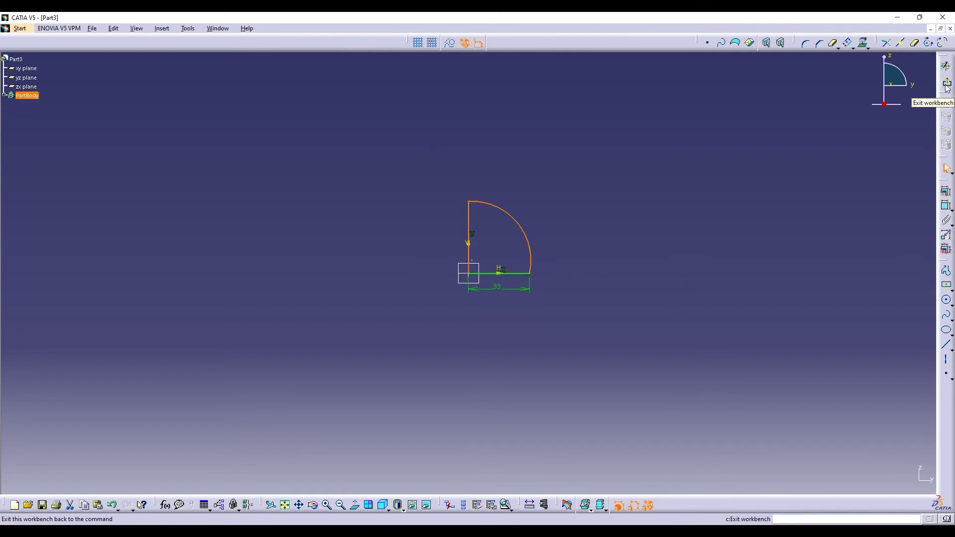
Exit the sketch and revolve the profile 360 degrees about its vertical line with Shaft to form a dome.
click(947, 66)
click(946, 213)
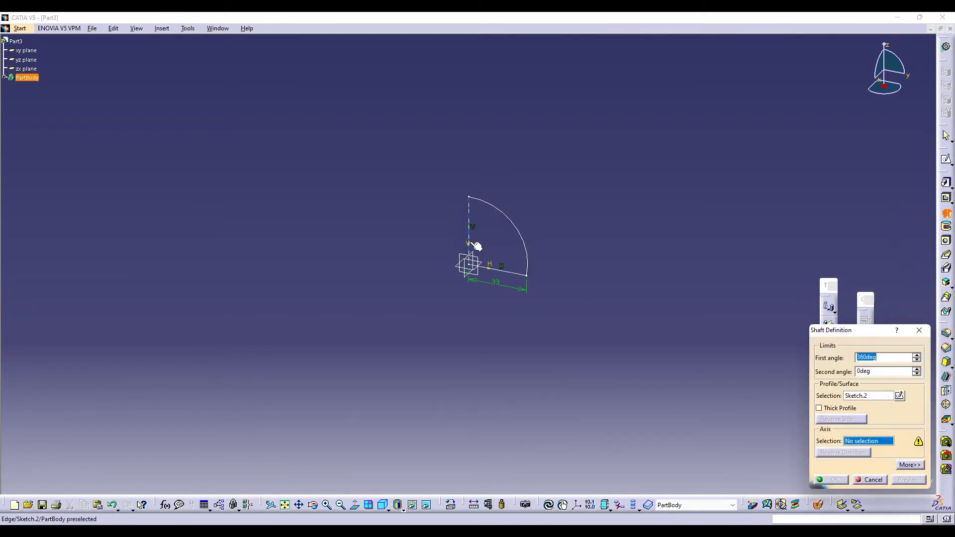
click(834, 480)
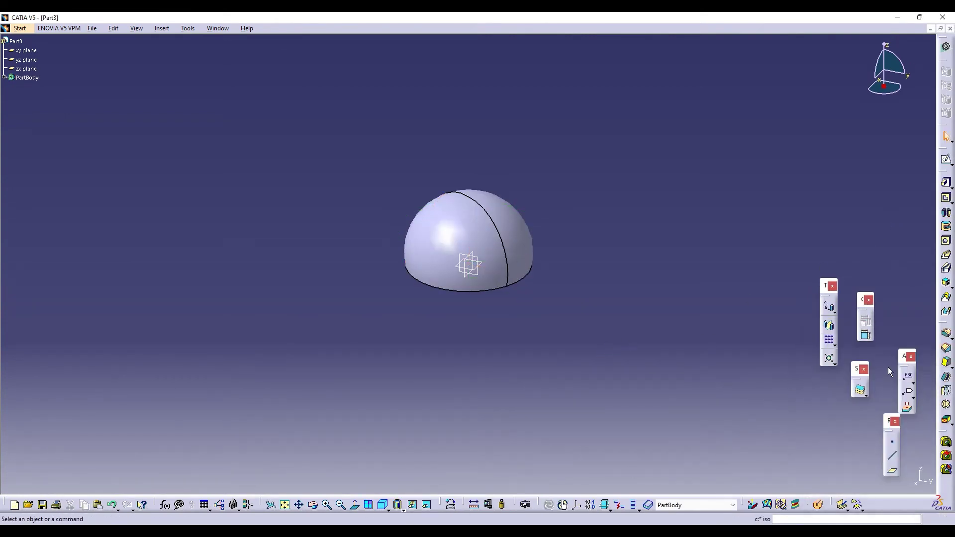
Shell the dome with a 1 mm inside thickness, removing its flat bottom face.
click(946, 377)
click(388, 509)
middle_drag(427, 368, 446, 299)
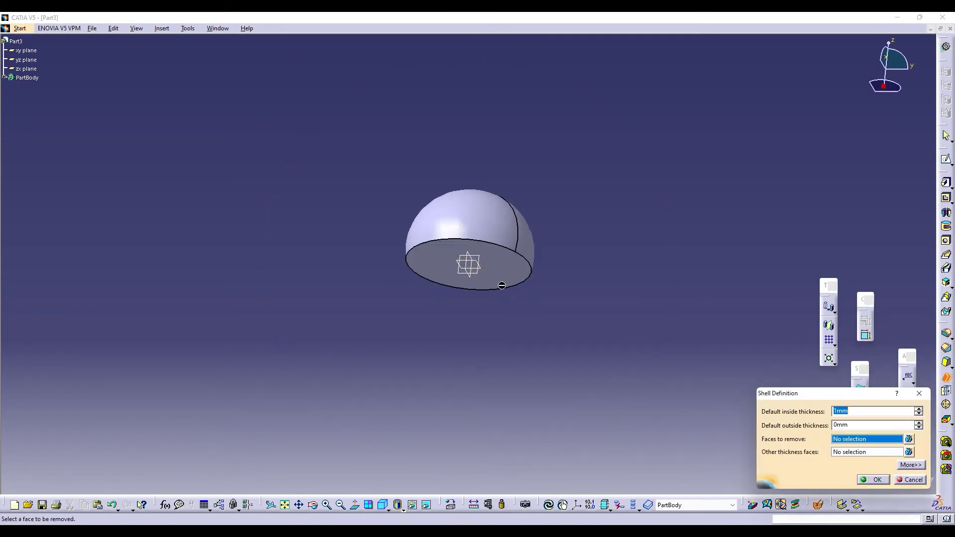
click(501, 281)
double_click(847, 411)
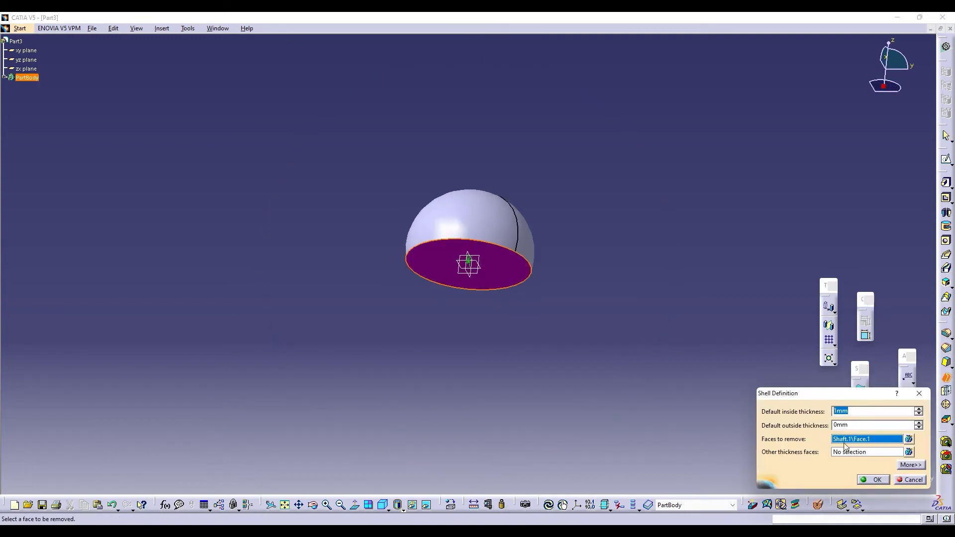
click(872, 480)
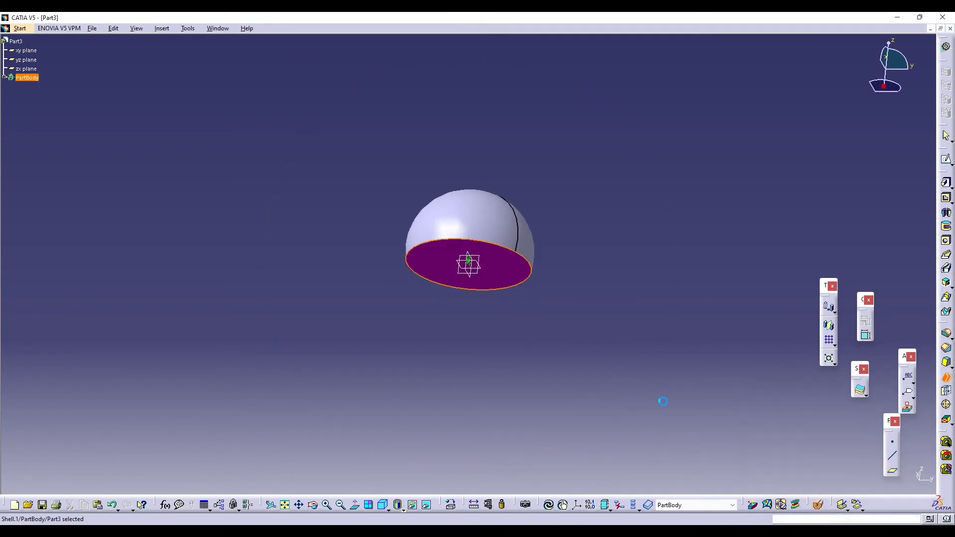
click(313, 506)
mouse_move(419, 358)
mouse_down()
mouse_move(420, 343)
mouse_move(433, 447)
mouse_move(418, 324)
mouse_move(422, 368)
mouse_up()
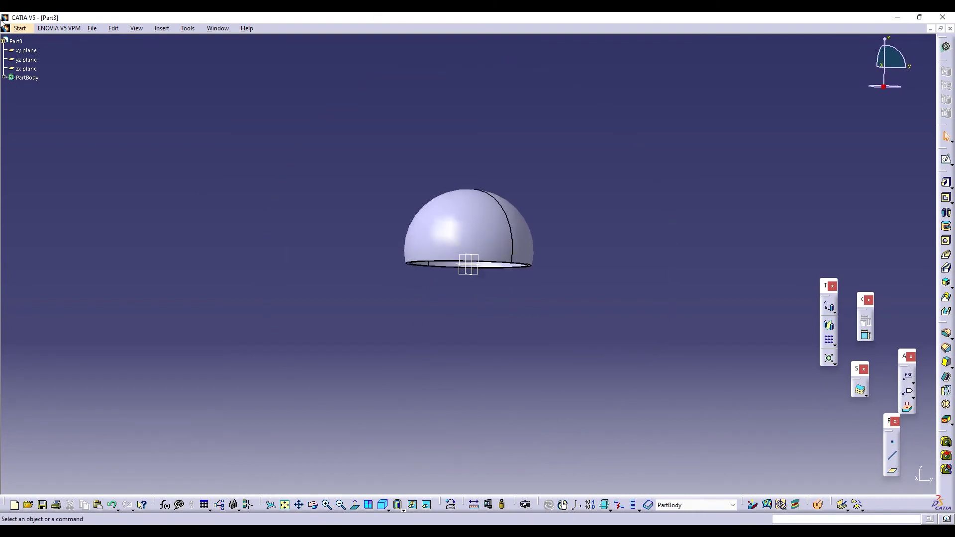
Save the dome as Part3 in CATPart format in the robo folder.
click(92, 29)
click(102, 103)
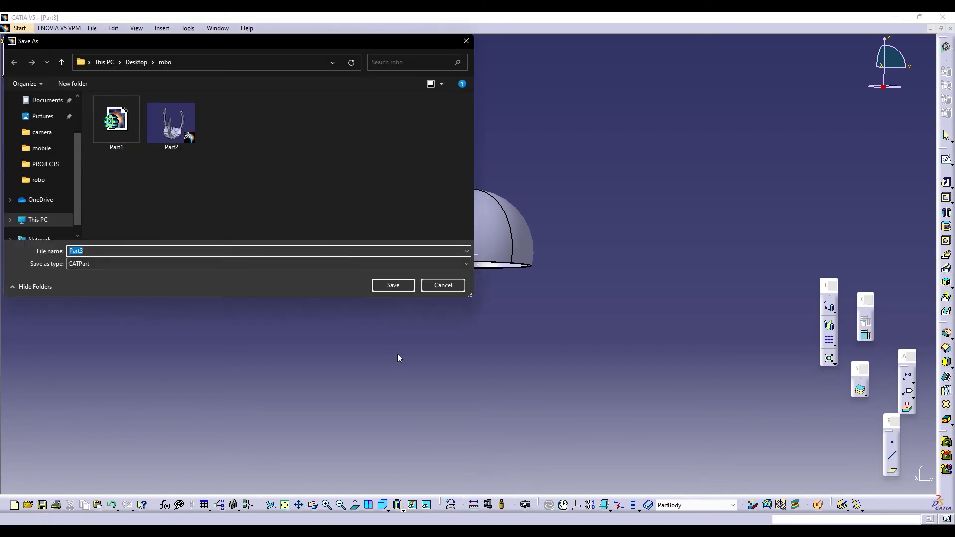
click(394, 286)
Create another new part, Part4, with hybrid design enabled in the Part Design workbench.
click(20, 28)
mouse_move(45, 46)
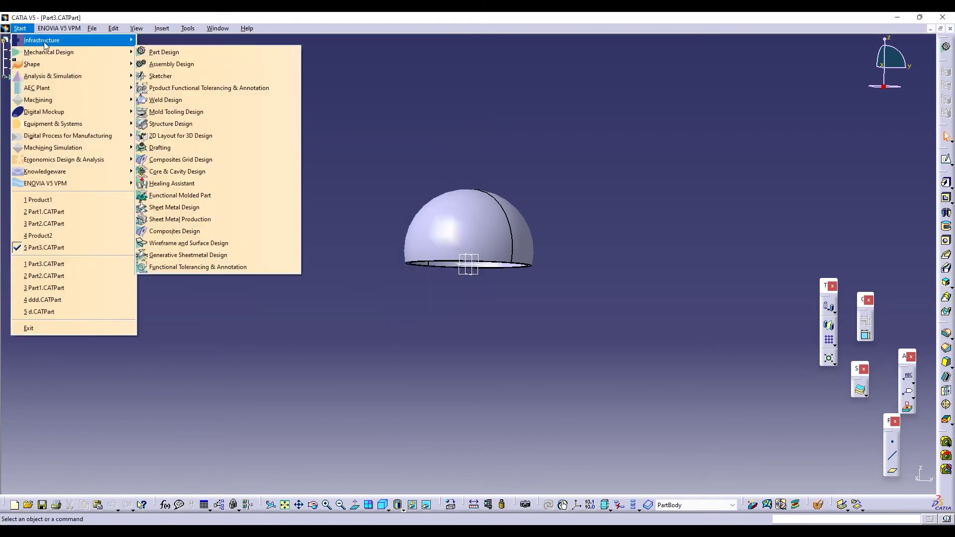
click(162, 52)
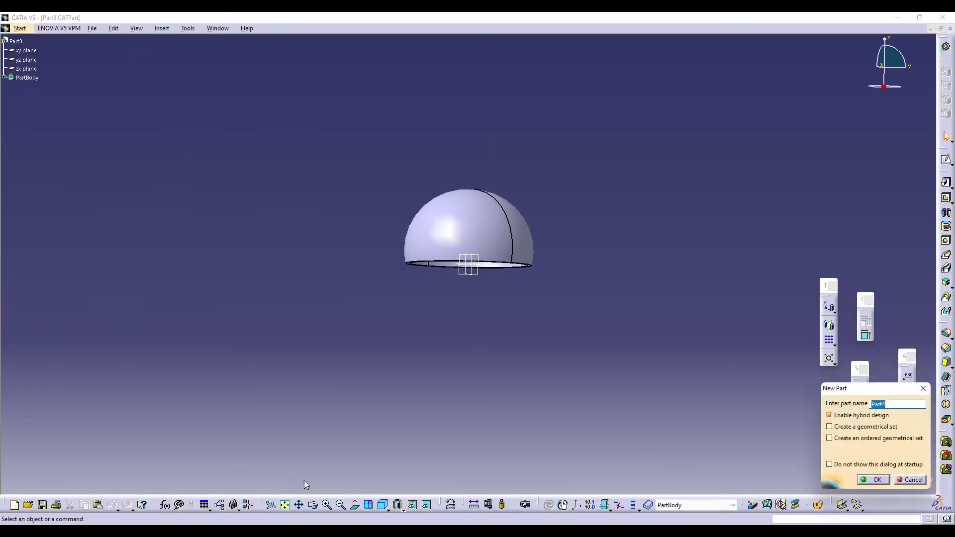
click(874, 480)
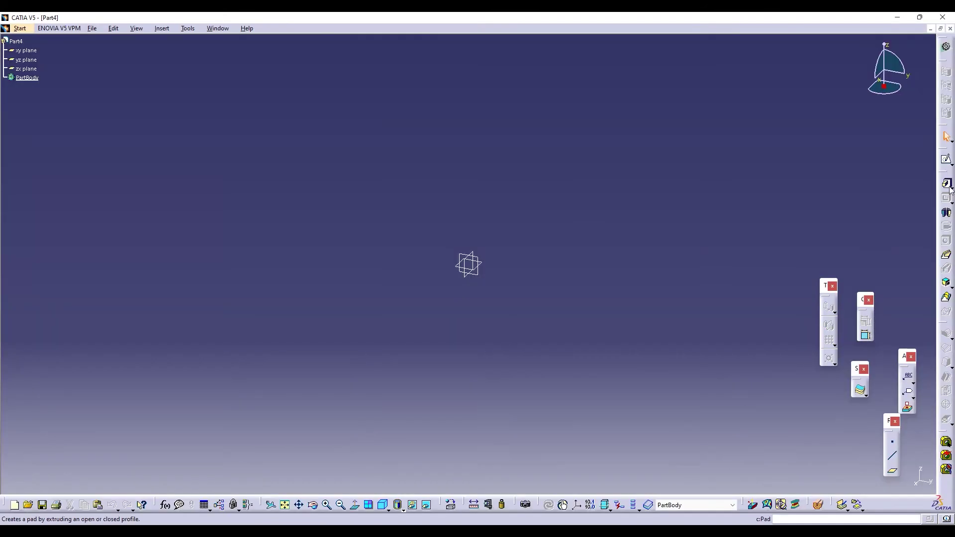
Open a sketch on the yz plane of Part4.
click(490, 283)
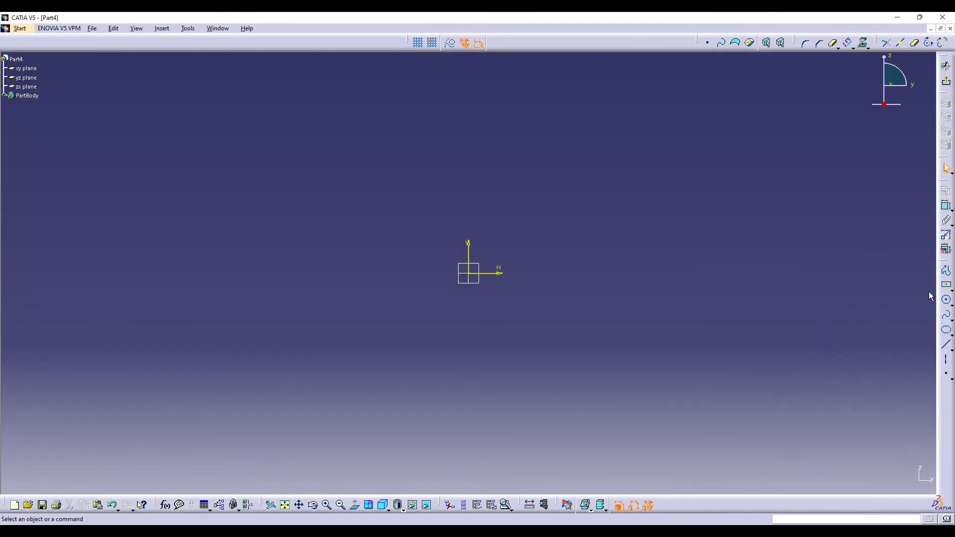
click(948, 84)
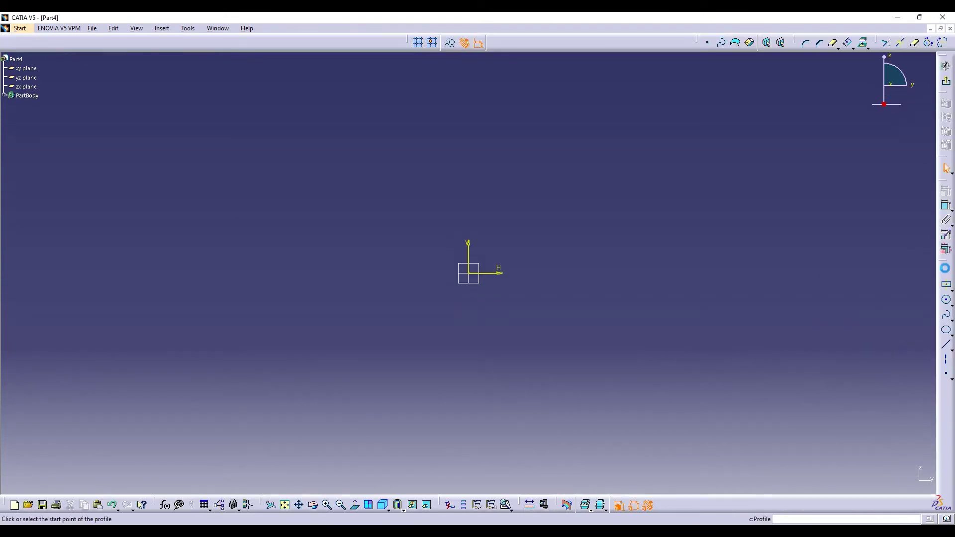
click(470, 275)
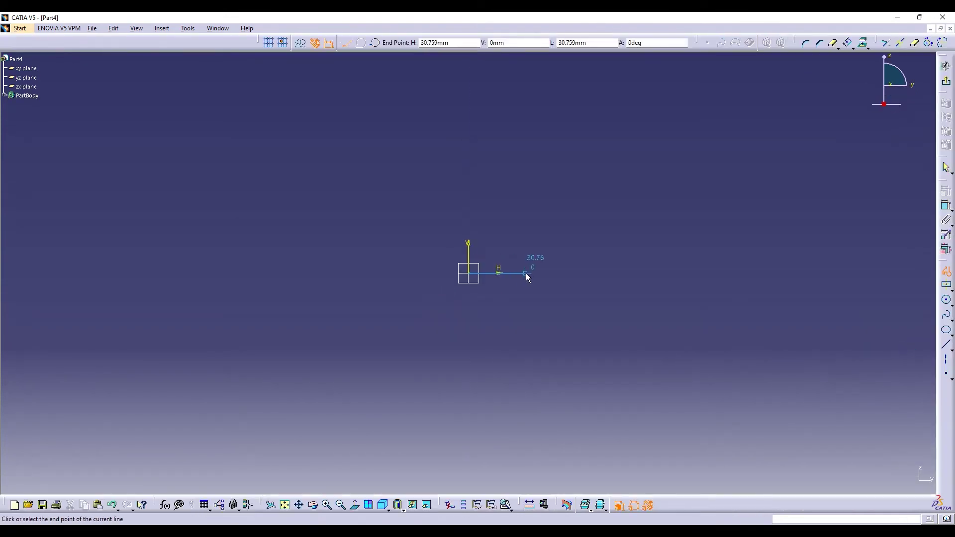
key(Escape)
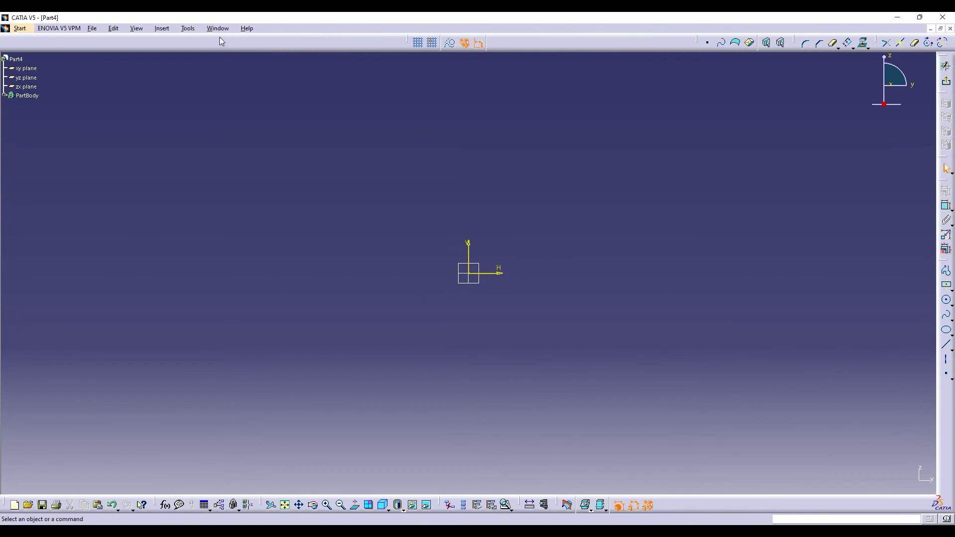
Switch to Part3, set the base line dimension in the dome's sketch to 16.5 mm, and exit the sketch.
click(218, 28)
click(243, 140)
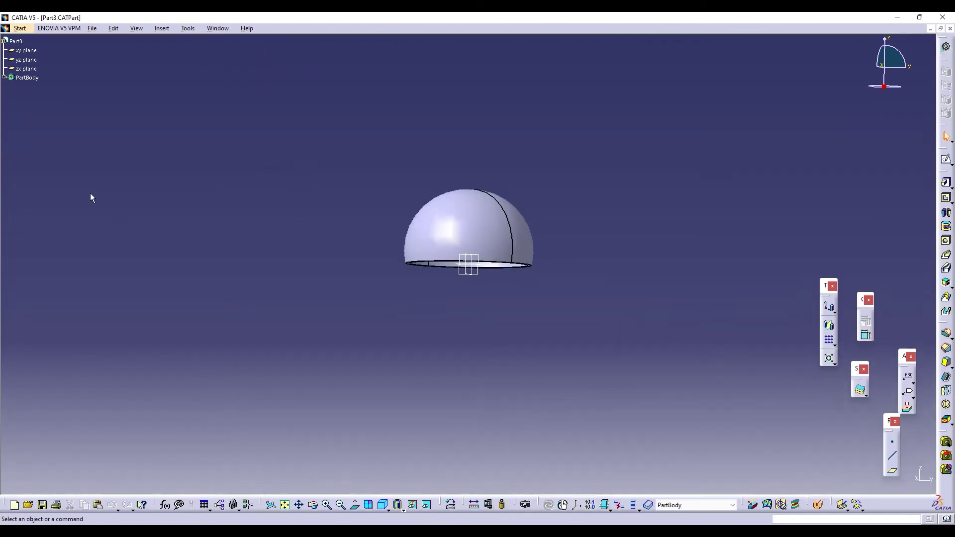
double_click(37, 142)
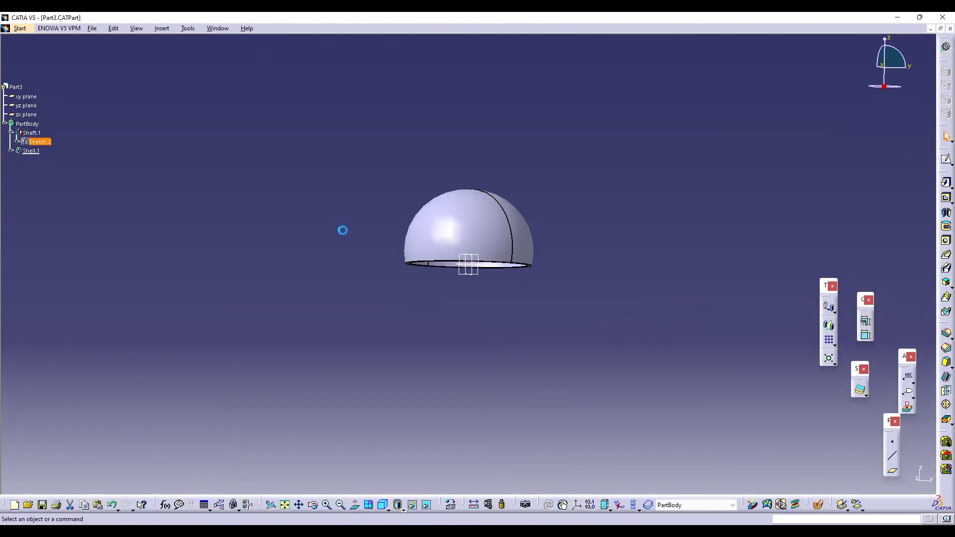
double_click(499, 286)
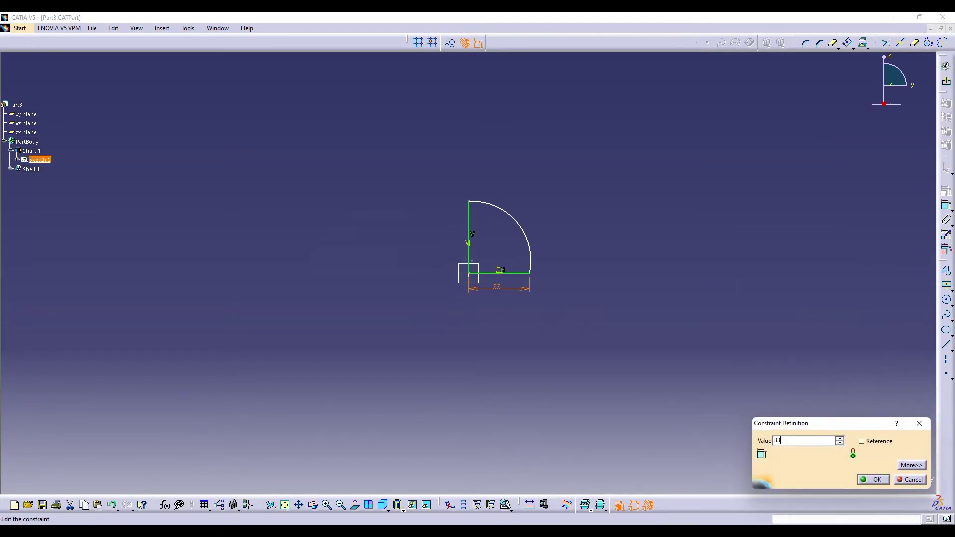
key(Return)
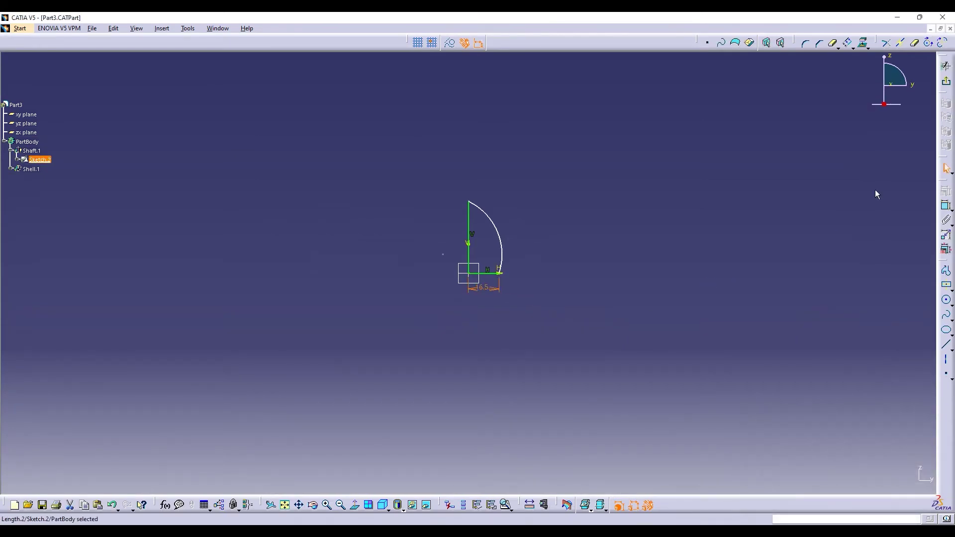
click(947, 66)
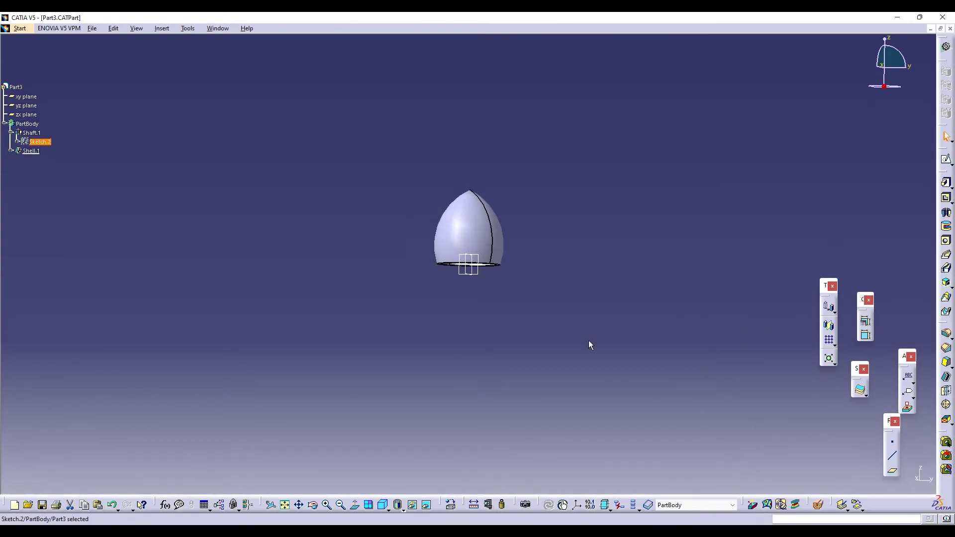
Save the modified Part3 and switch back to the Part4 document.
click(92, 28)
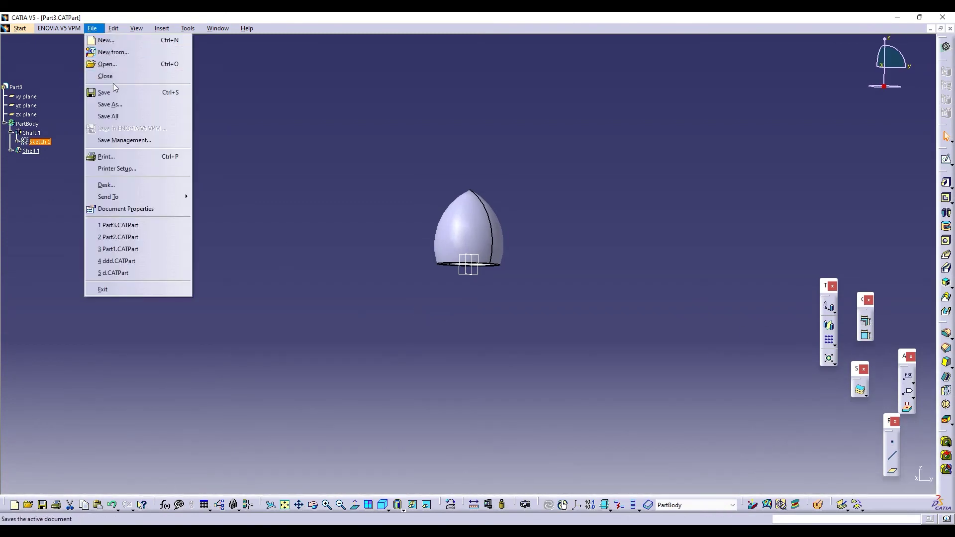
click(100, 91)
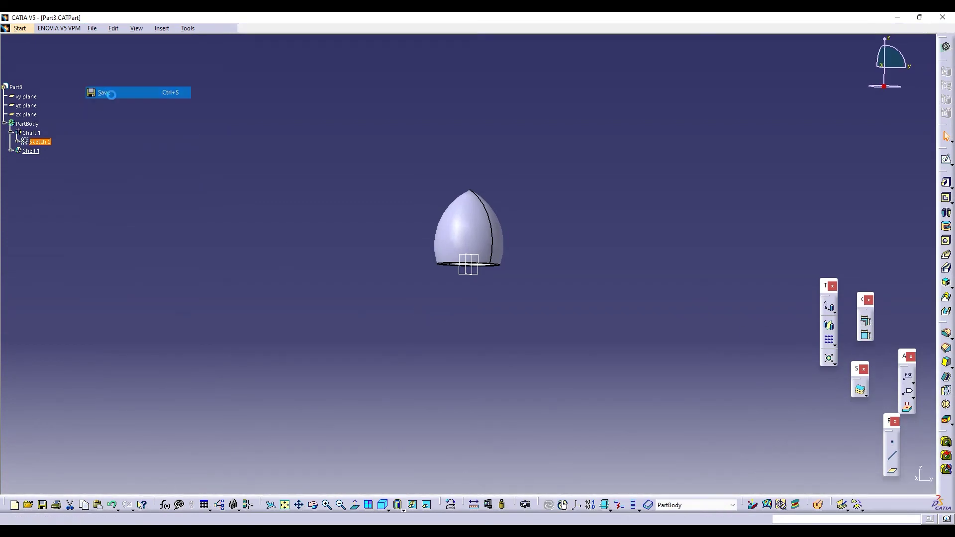
click(19, 29)
click(222, 30)
click(219, 29)
click(237, 151)
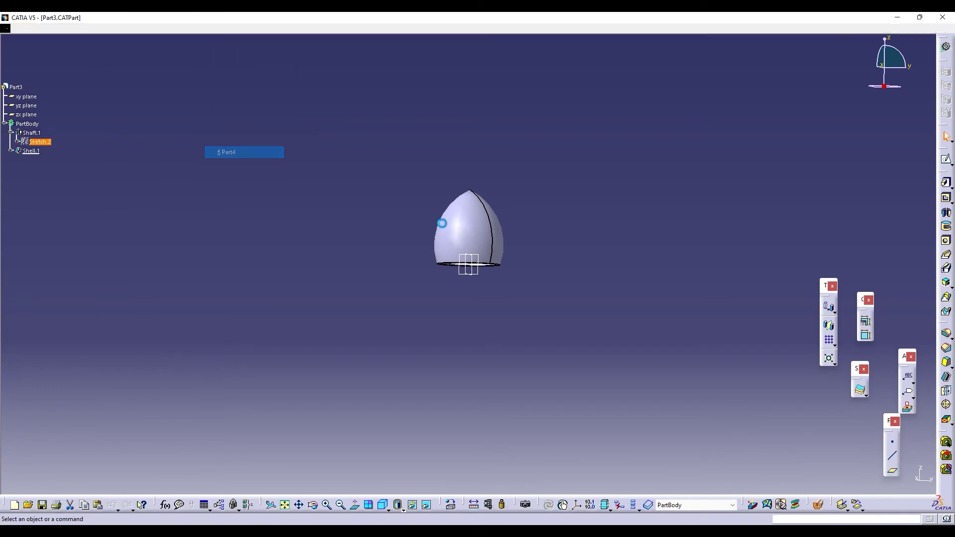
Sketch a horizontal line from the origin along the H axis and constrain its length to 35/2 mm.
click(469, 273)
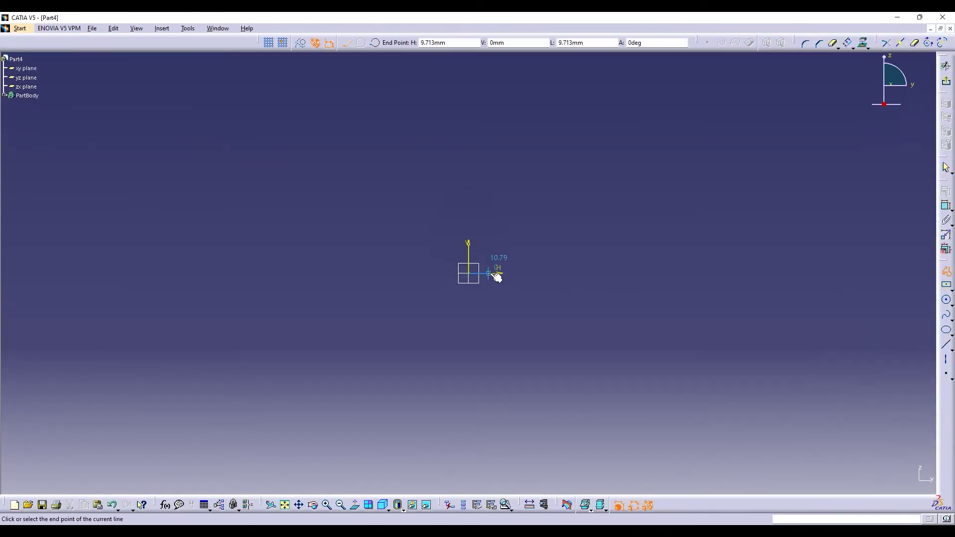
click(511, 277)
click(947, 206)
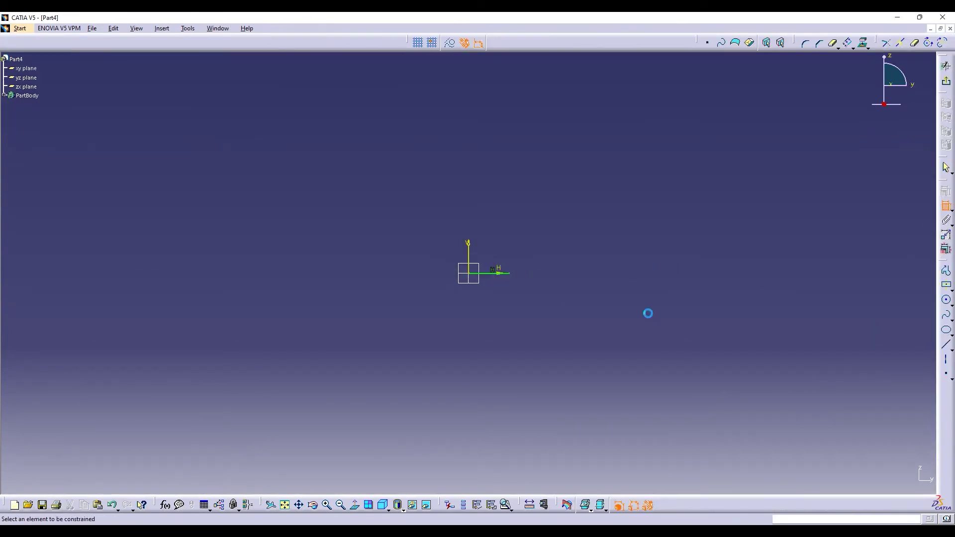
click(488, 275)
double_click(499, 290)
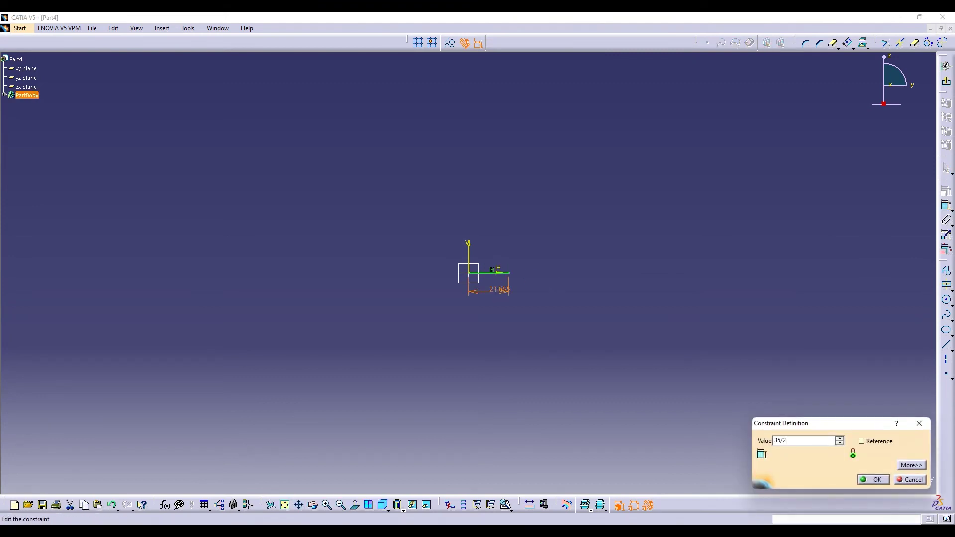
key(Return)
Add a vertical line about 47 mm long up from the origin and close the profile with an outward-bulging arc to the base line's end.
click(947, 270)
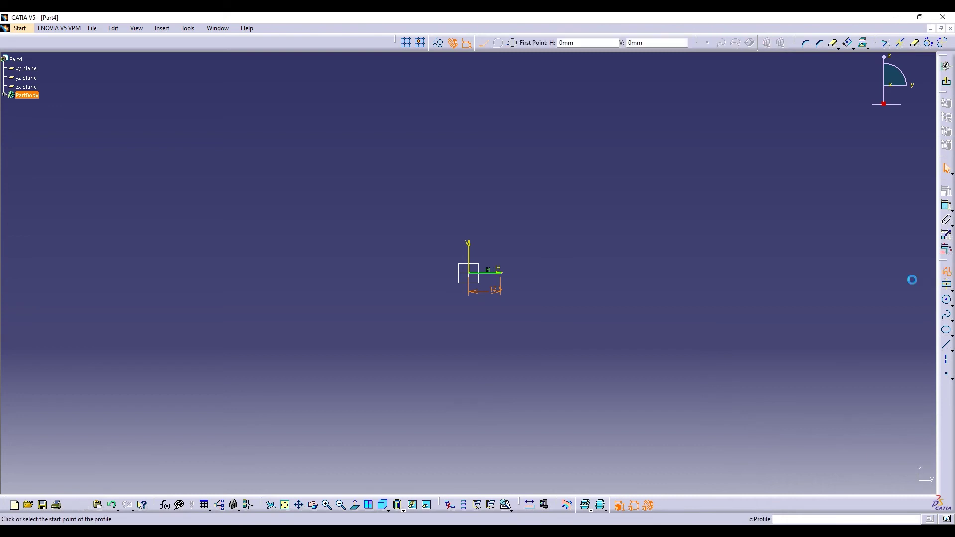
click(469, 273)
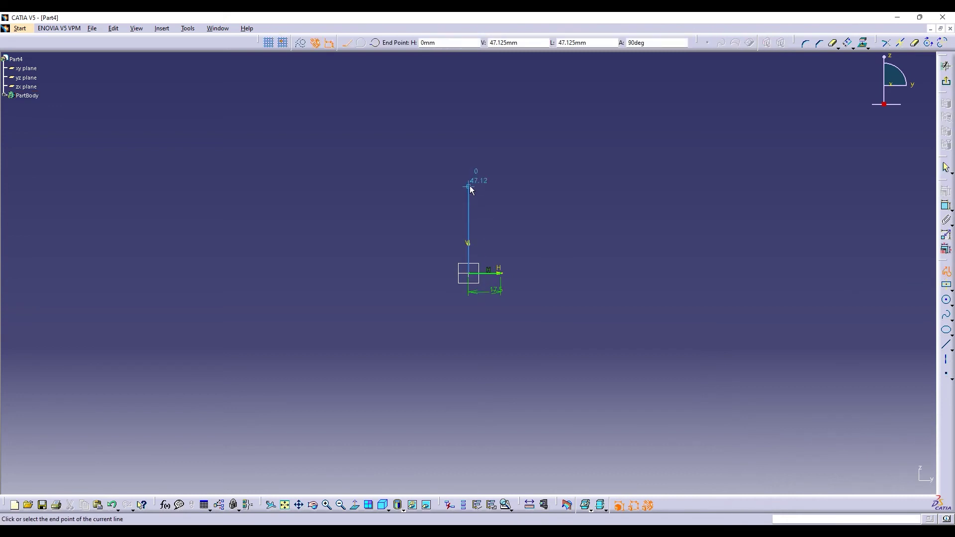
click(470, 186)
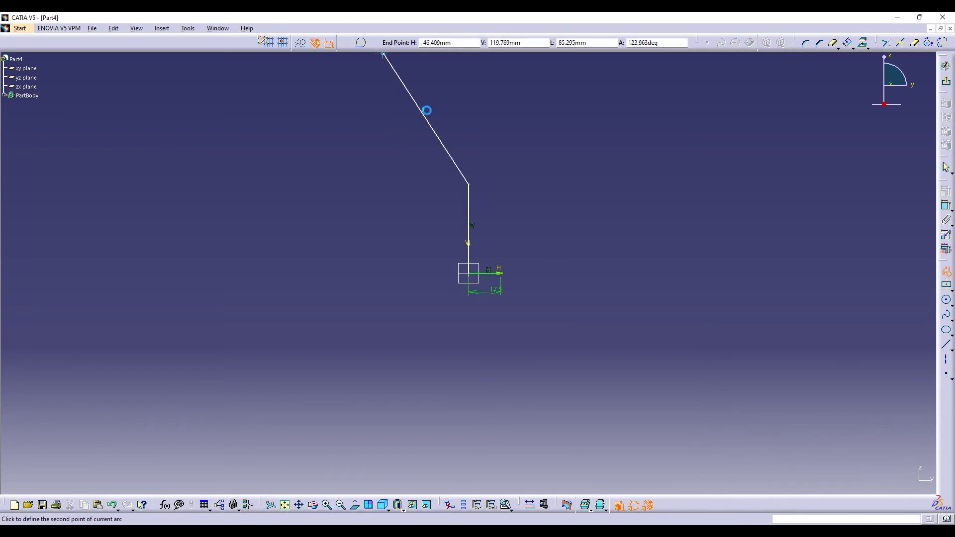
click(375, 42)
click(494, 208)
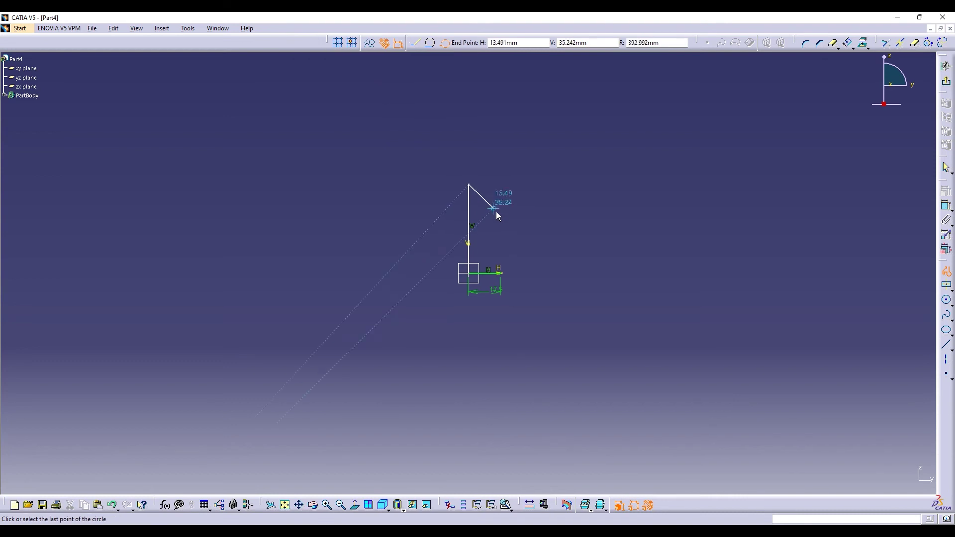
click(505, 275)
Exit the sketch and revolve the profile 360 degrees about its vertical line with Shaft.
click(947, 66)
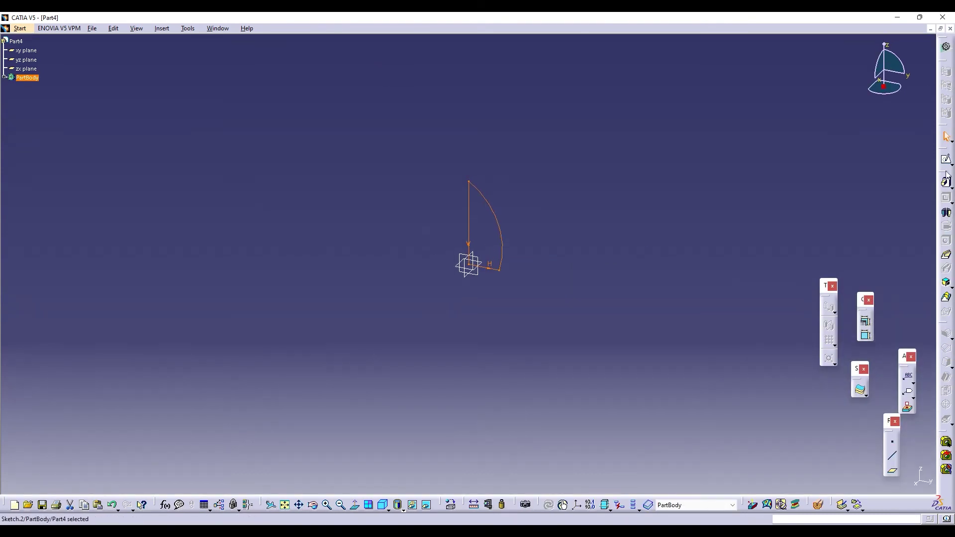
click(947, 214)
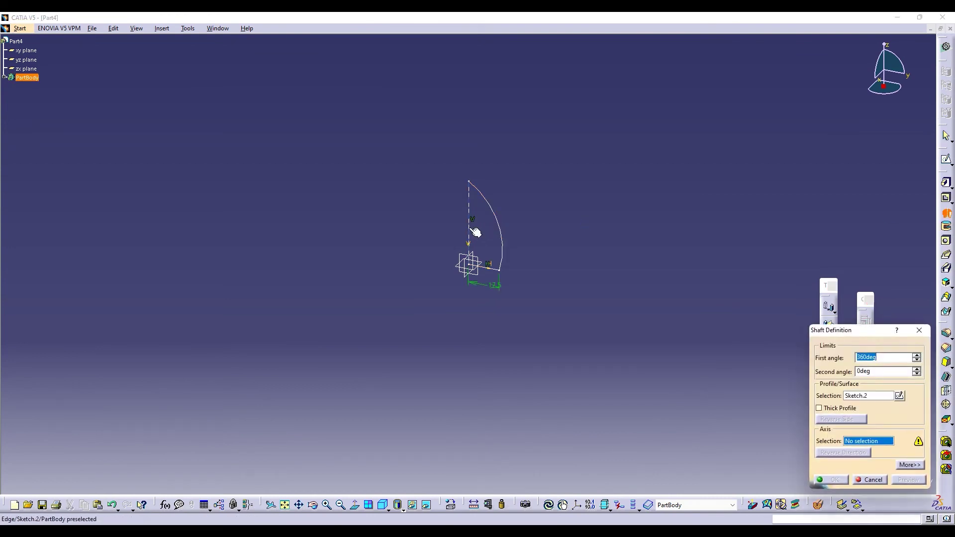
click(906, 480)
click(830, 480)
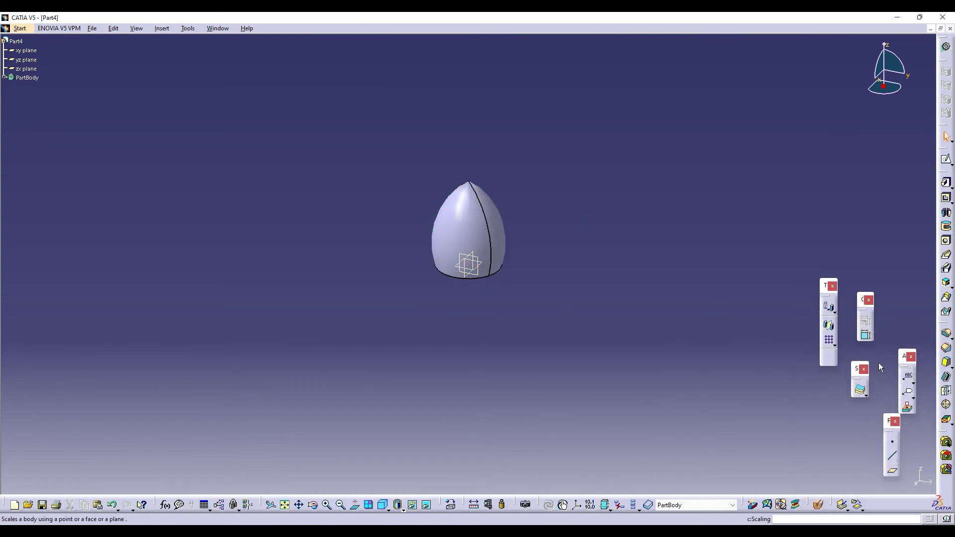
click(947, 377)
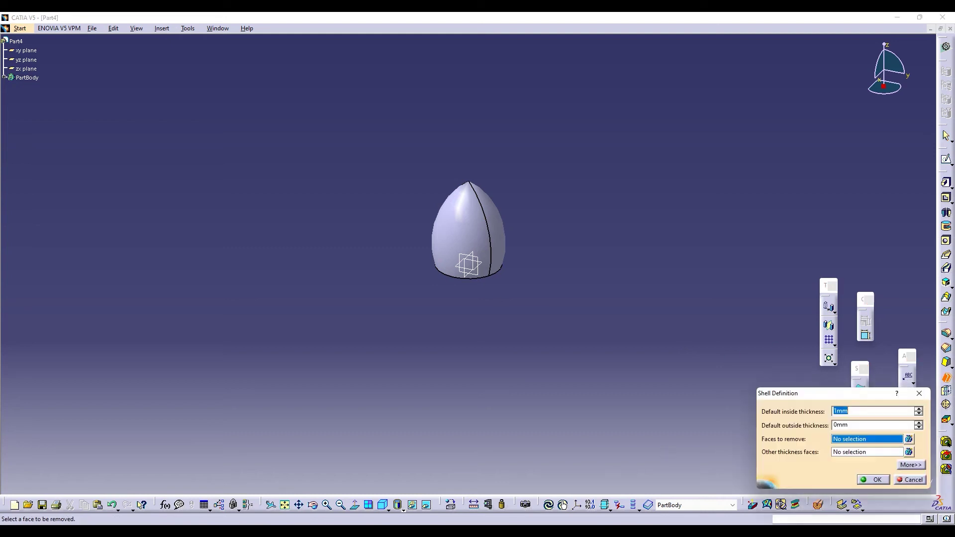
click(314, 507)
drag(517, 318, 526, 255)
click(493, 266)
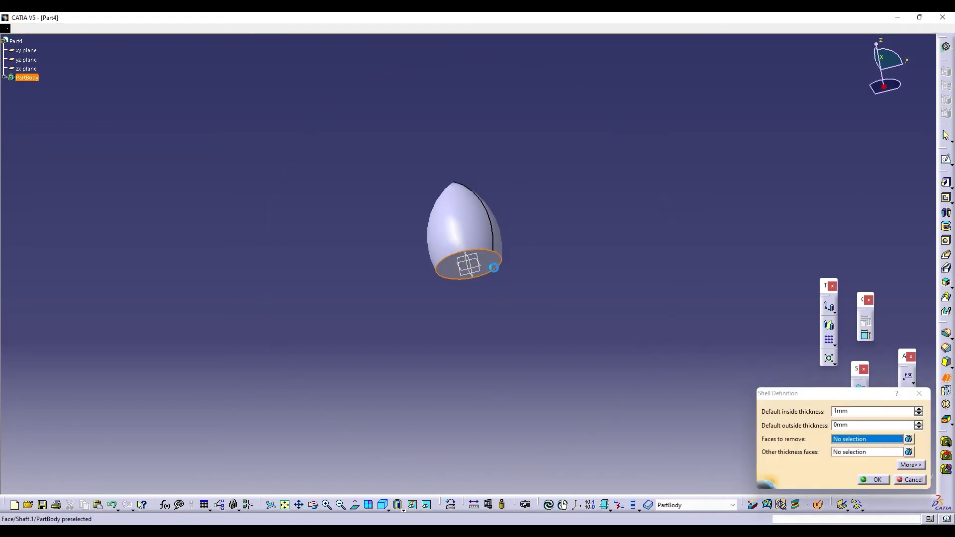
click(912, 480)
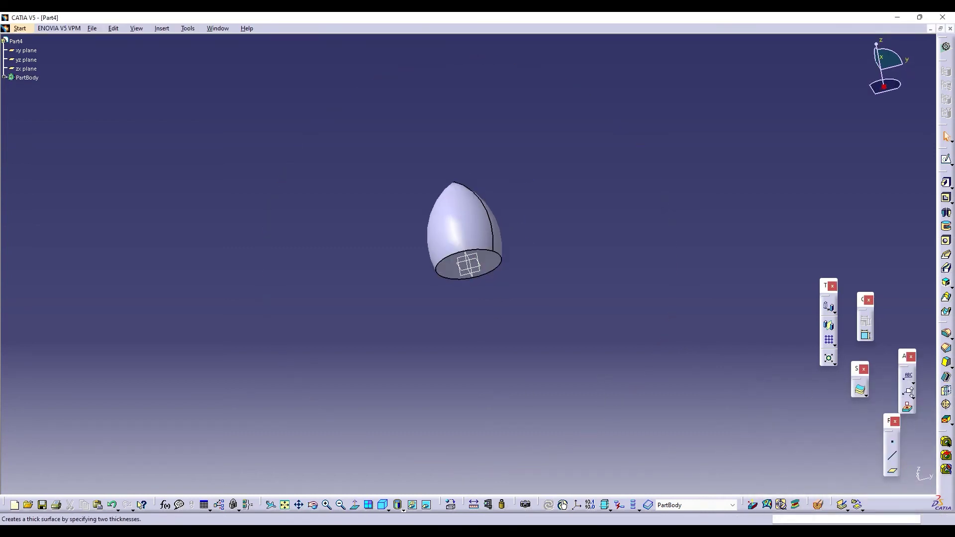
Shell the pointed dome with a 1 mm inside thickness, removing its flat bottom face.
click(946, 376)
click(494, 264)
click(873, 480)
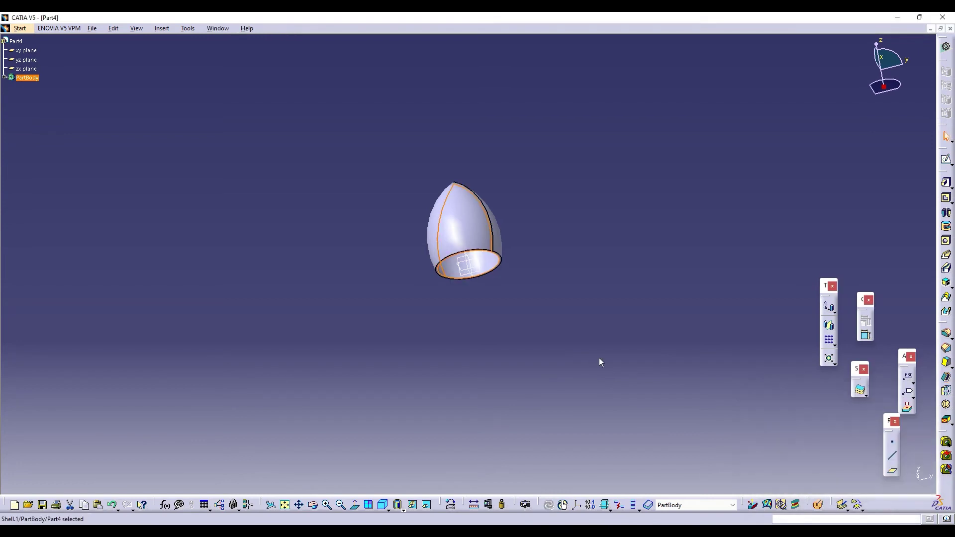
Save the part as Part4 in CATPart format in the robo folder and switch to the Product2 assembly.
click(92, 28)
click(104, 93)
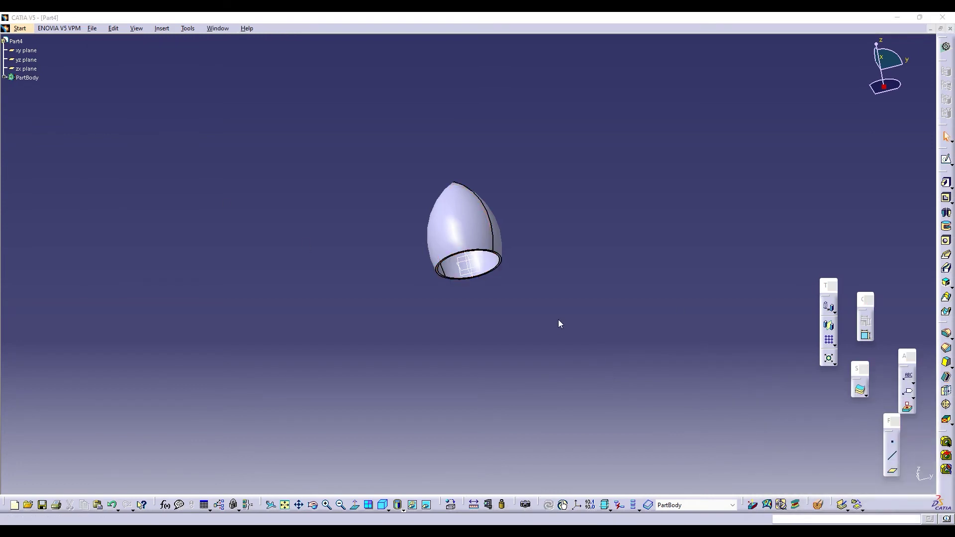
click(393, 286)
click(218, 28)
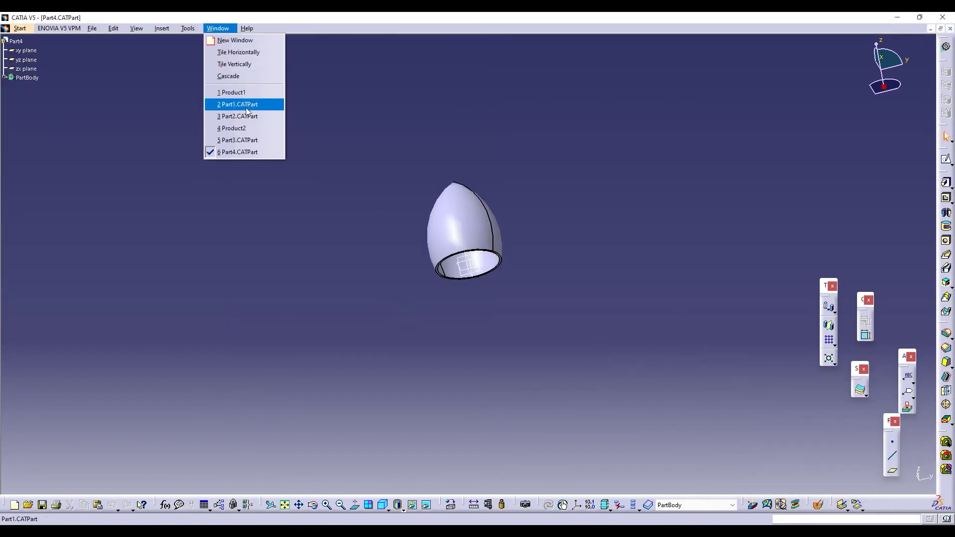
click(247, 131)
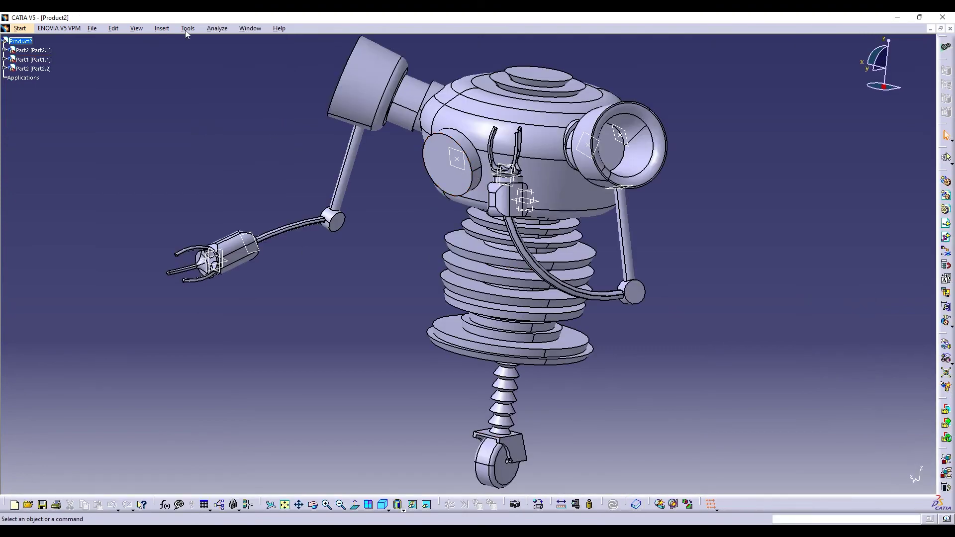
Insert Part3 and Part4 from the robo folder into Product2 as existing components.
click(168, 28)
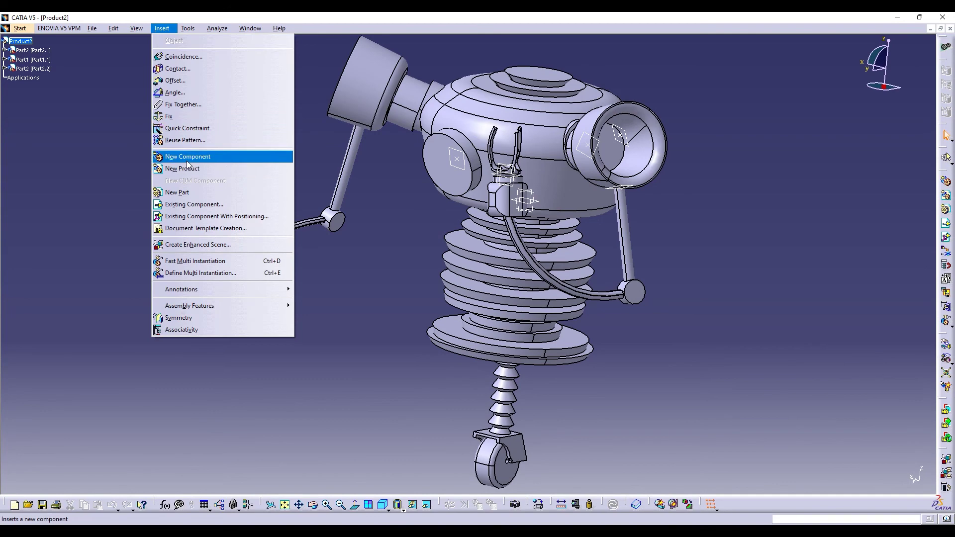
click(191, 204)
click(20, 41)
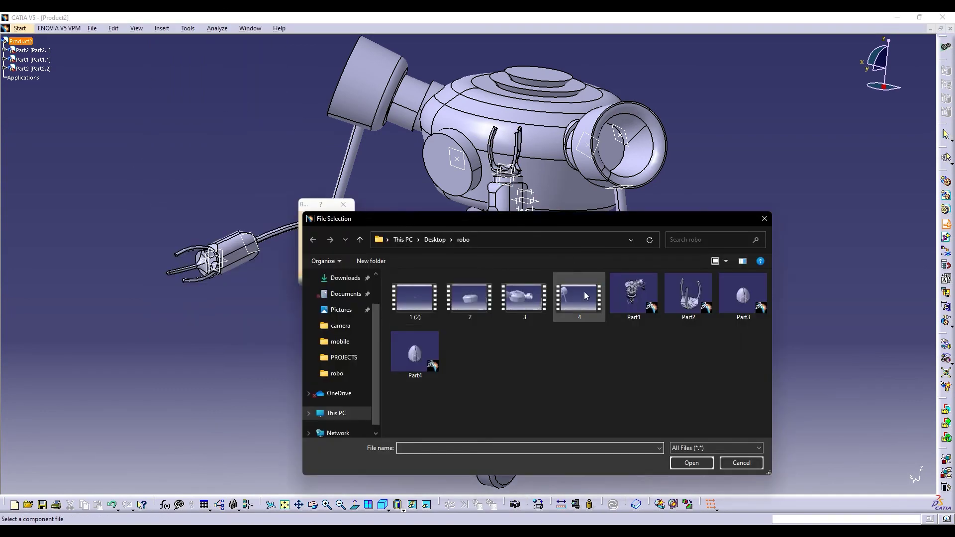
click(741, 301)
ctrl+click(415, 353)
click(692, 463)
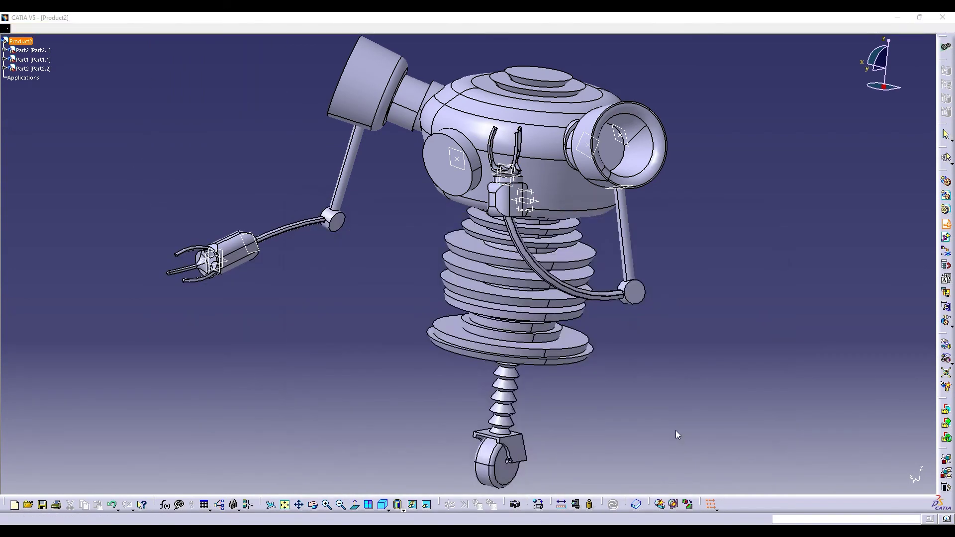
Raise the outer dome (Part4) along the Z axis and lower the inner dome (Part3) onto the top of the robot body.
middle_drag(623, 288, 630, 361)
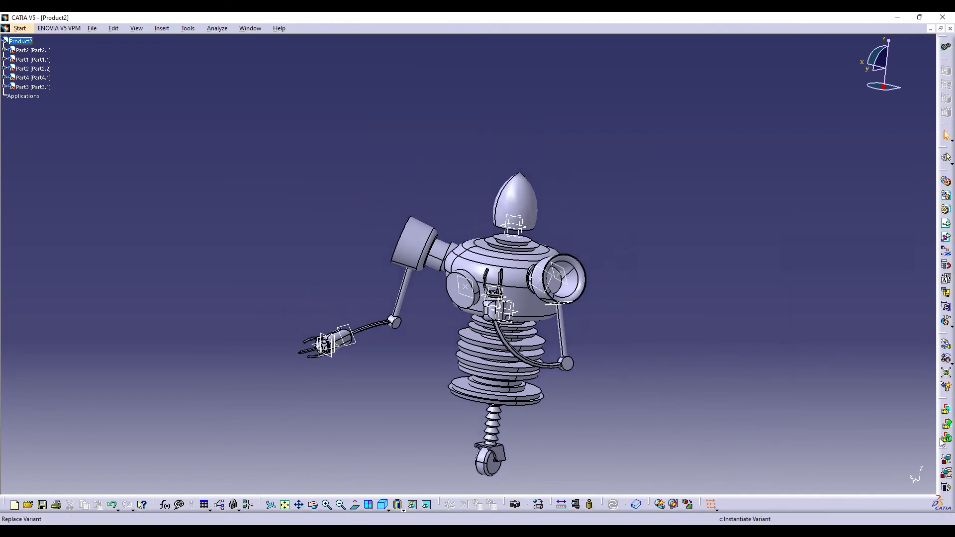
click(947, 344)
click(896, 423)
drag(515, 208, 519, 175)
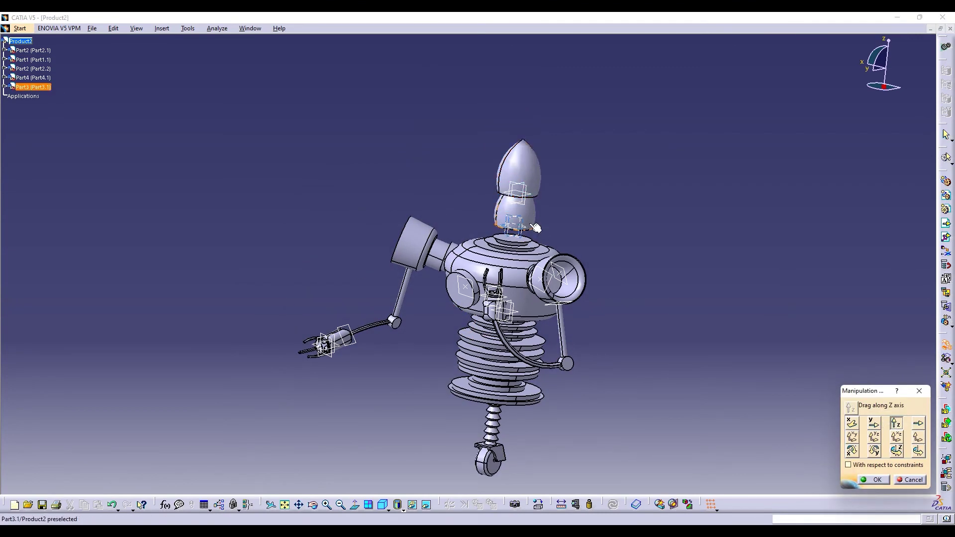
drag(514, 215, 515, 222)
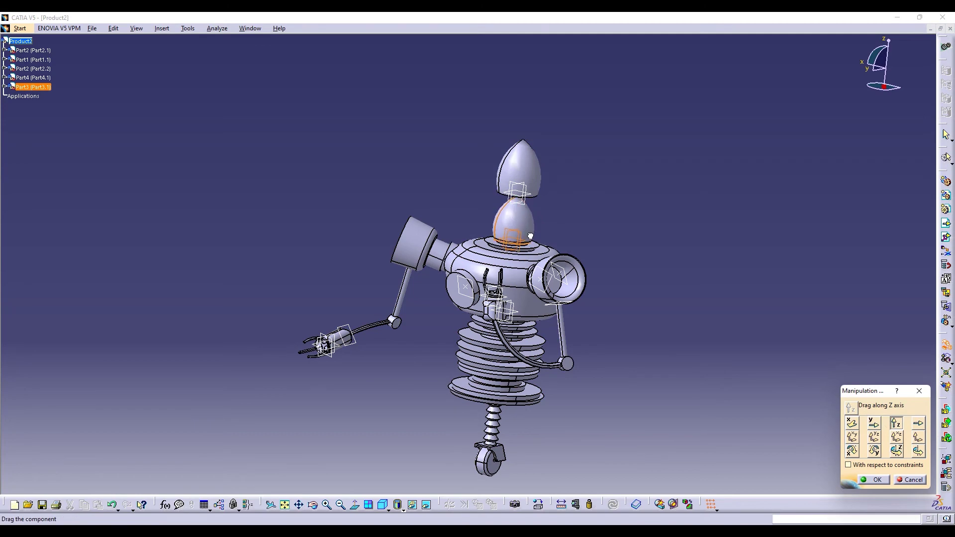
Lower the outer dome along the Z axis over the inner dome and accept the manipulation.
click(313, 505)
drag(618, 239, 614, 209)
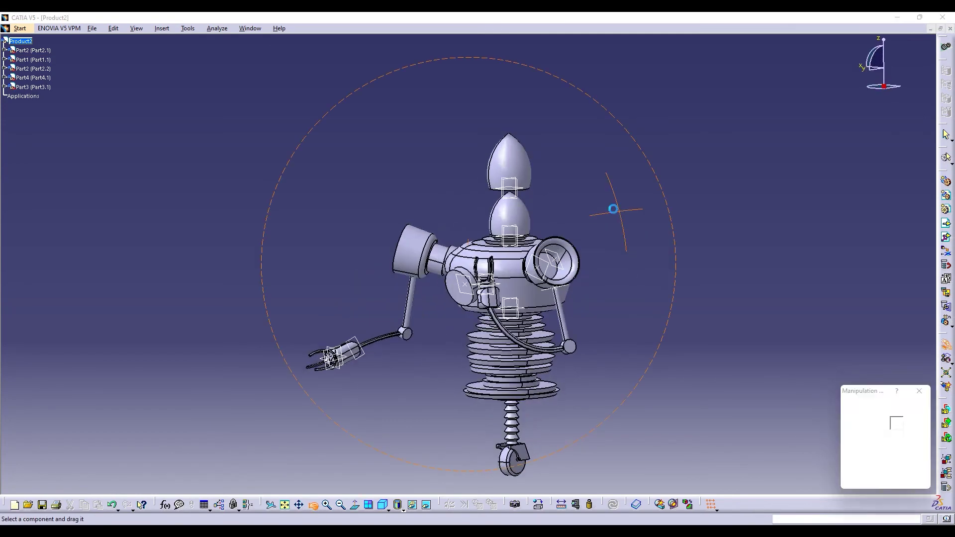
drag(520, 161, 520, 212)
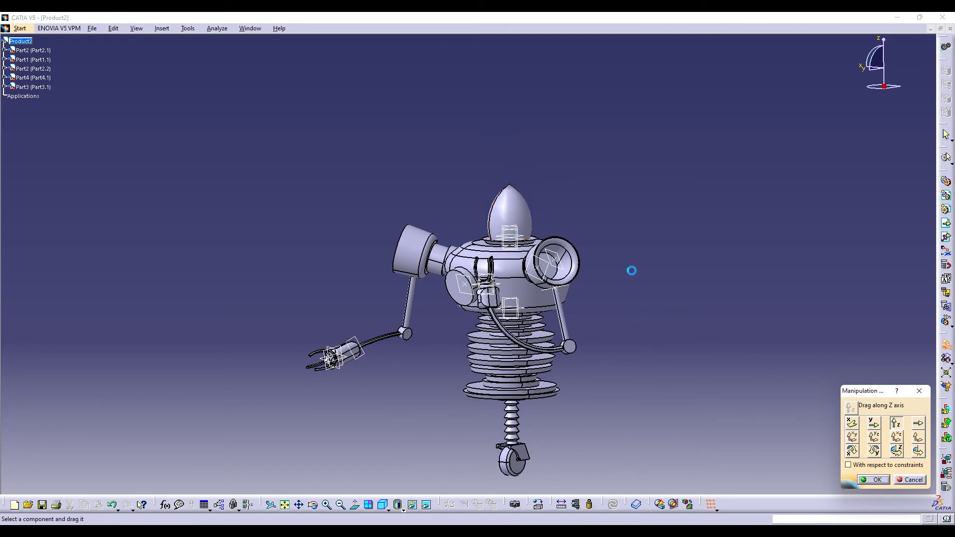
click(874, 480)
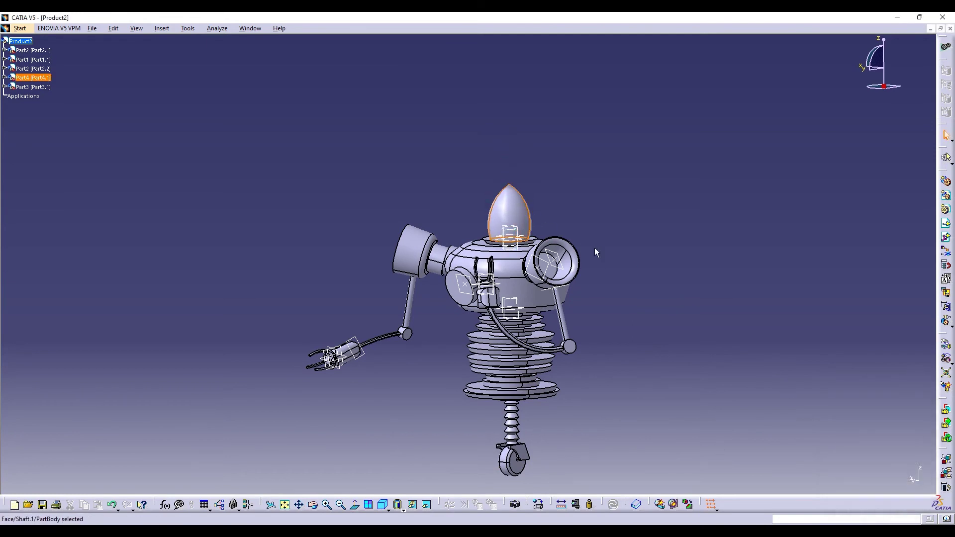
Raise the outer dome clear of the inner dome along Z, and apply DS Black paint to the inner dome with materials displayed.
click(946, 344)
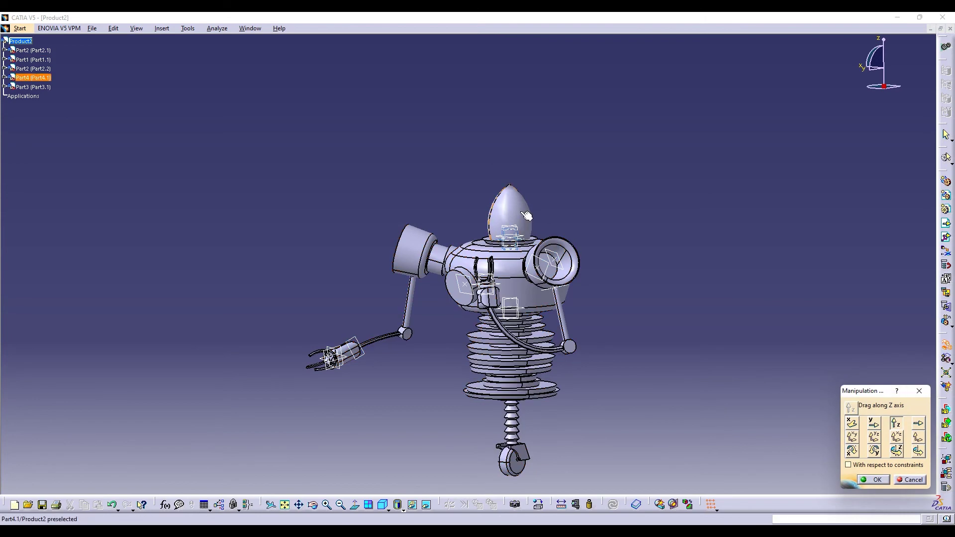
drag(522, 213, 522, 173)
click(538, 505)
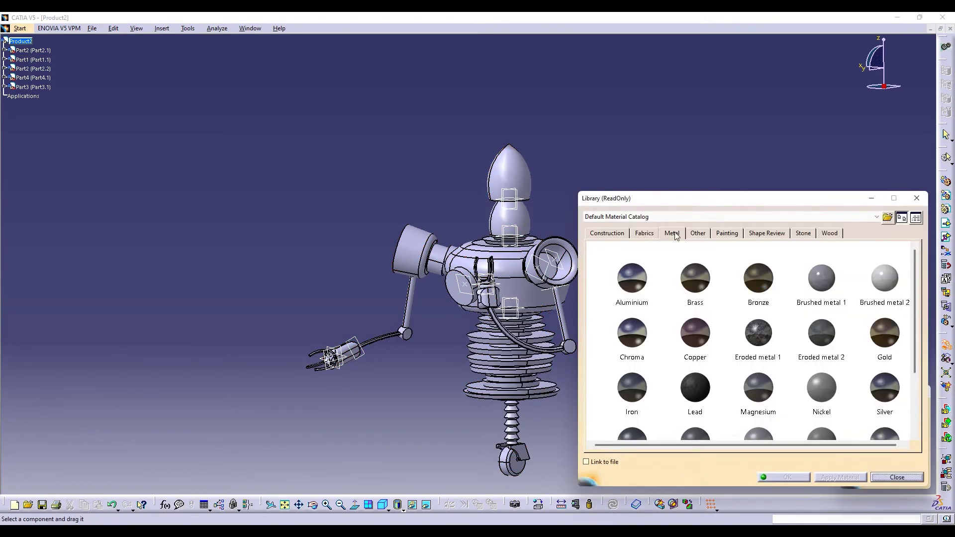
click(726, 233)
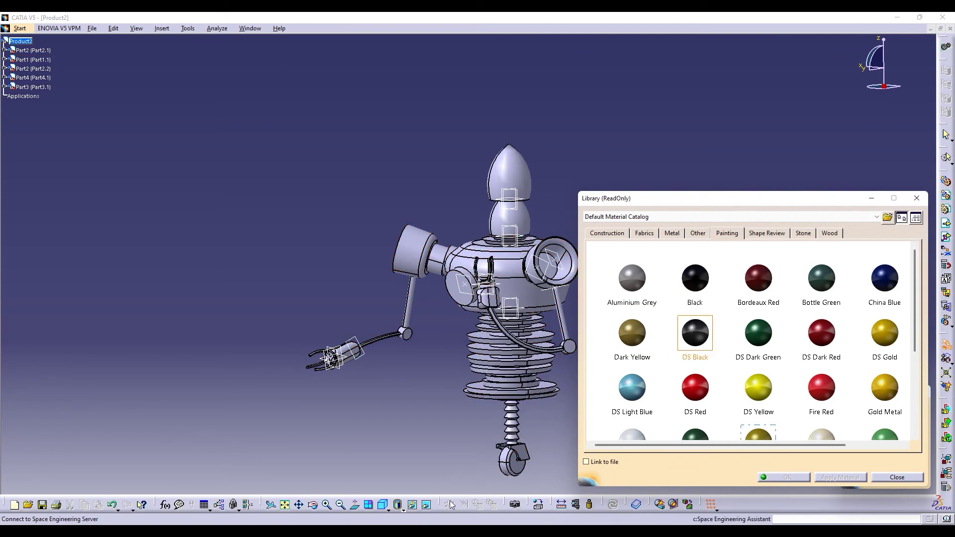
click(401, 509)
click(413, 490)
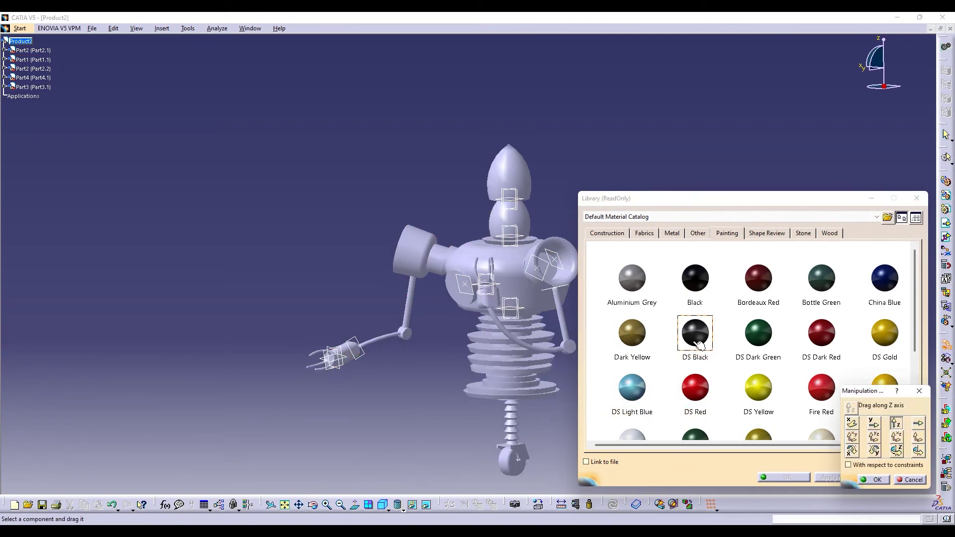
drag(696, 343, 525, 222)
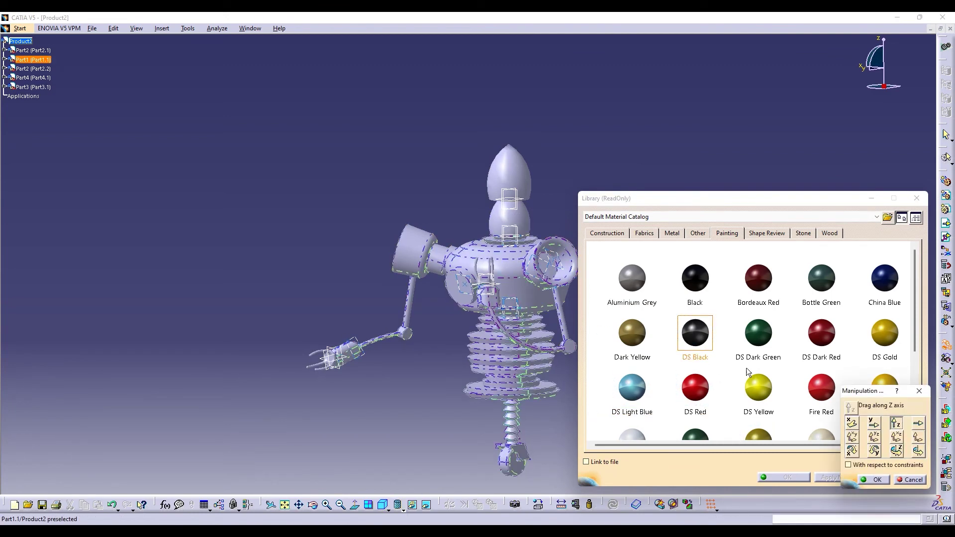
click(878, 480)
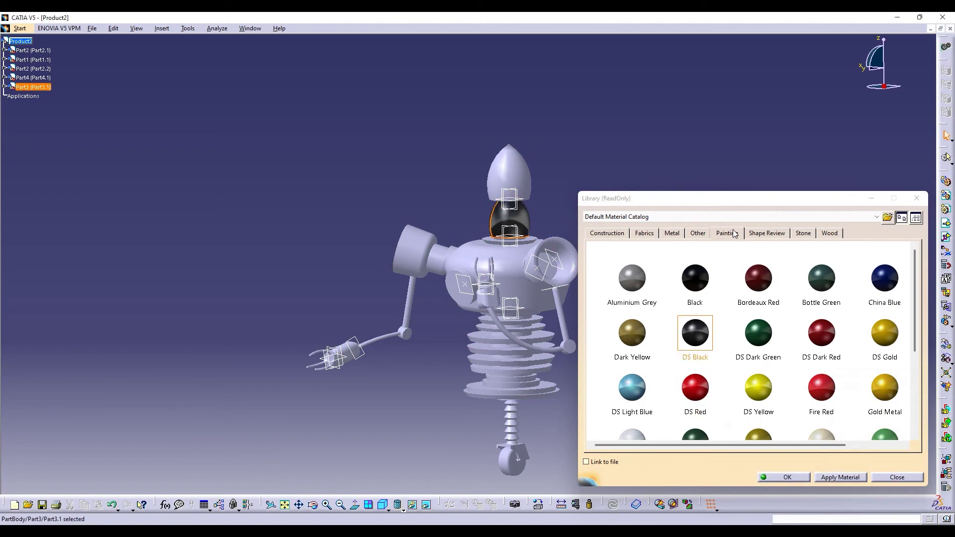
Try Plexiglass on the outer dome and replace it with the Water material.
click(700, 236)
scroll(873, 419, down, 2)
drag(872, 405, 521, 173)
scroll(816, 429, down, 1)
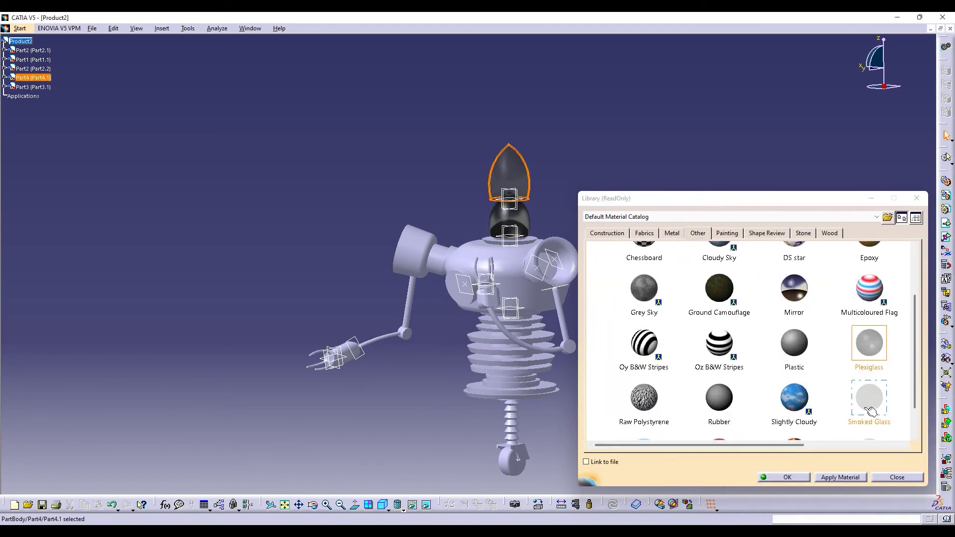
scroll(871, 411, down, 1)
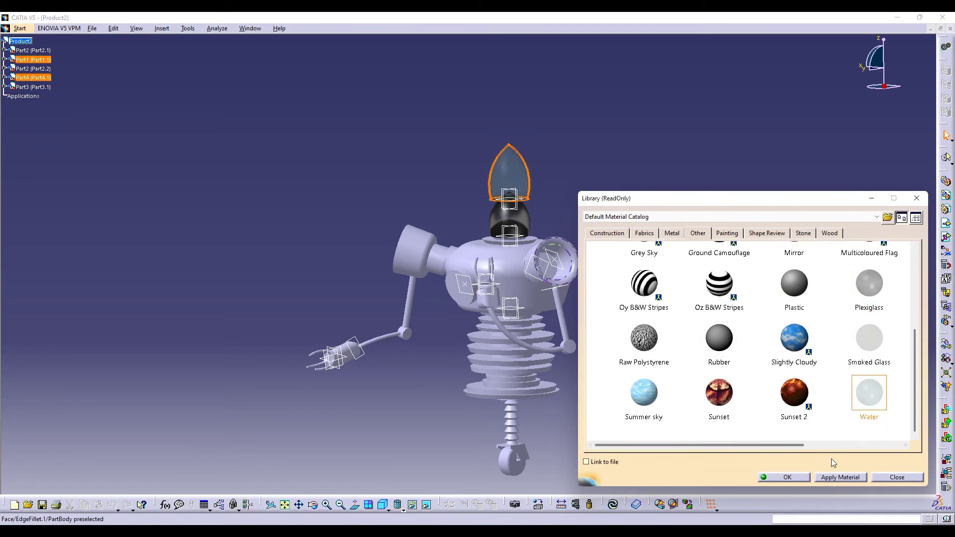
click(791, 477)
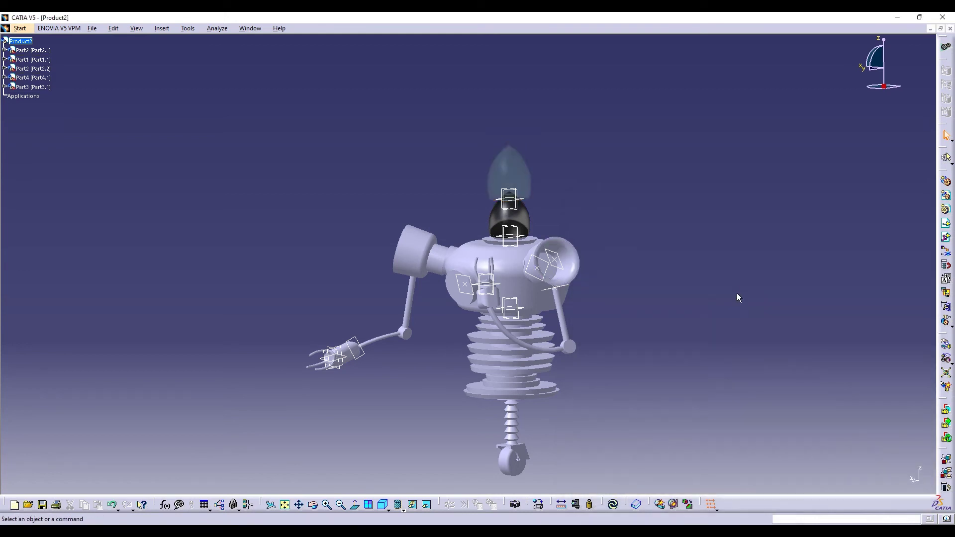
Move the outer Water-material dome down along the Z axis so that it encloses the black inner dome.
click(946, 345)
drag(523, 177, 520, 214)
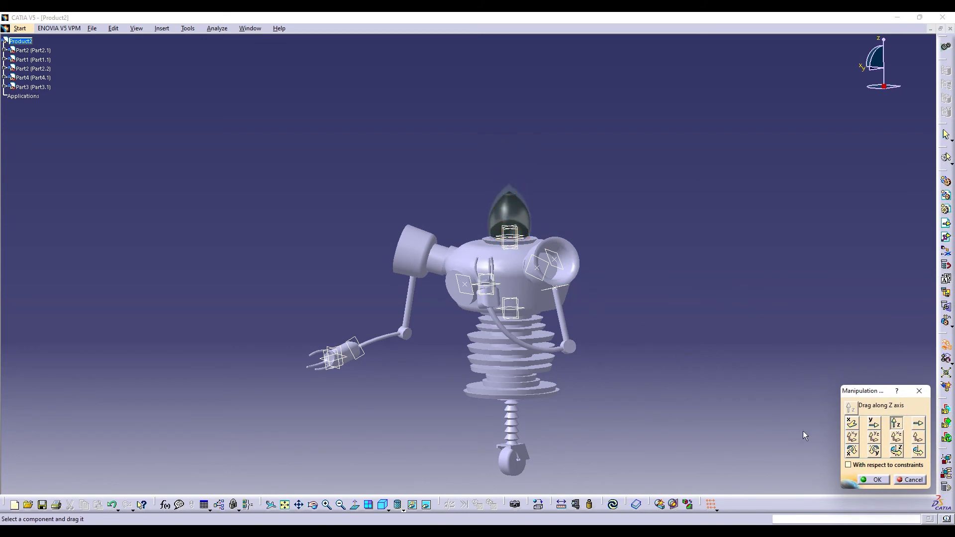
click(870, 479)
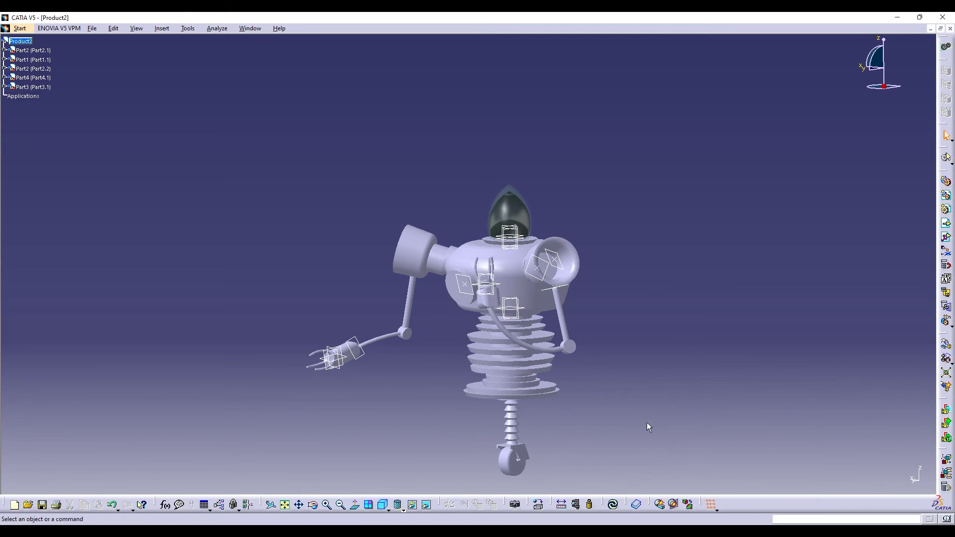
Try Brushed metal 2 on the robot body (Part1) and replace it with White paint.
click(539, 505)
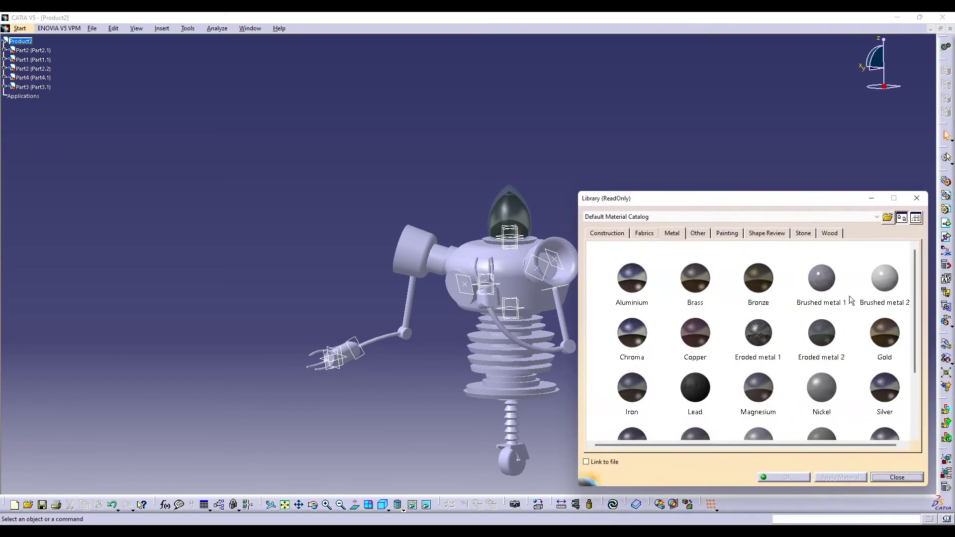
click(885, 278)
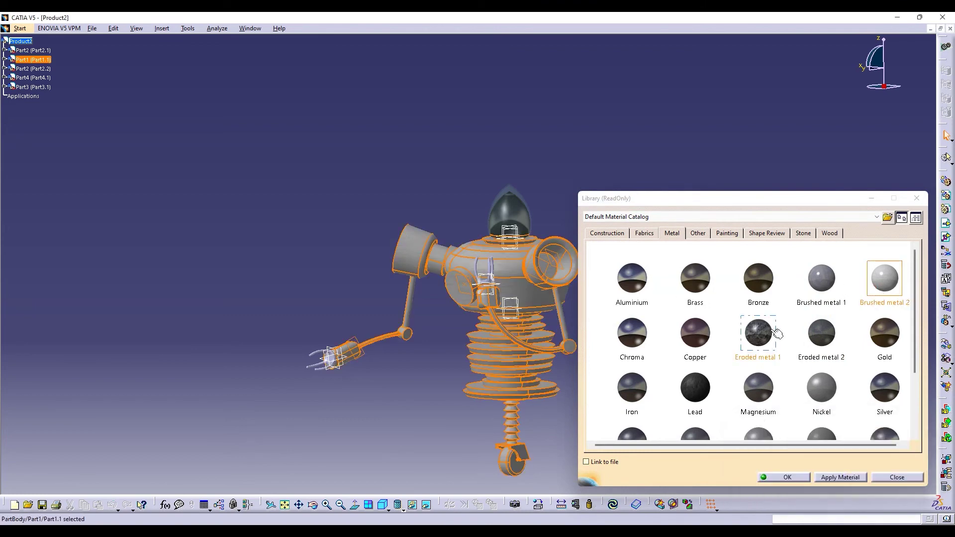
click(727, 233)
scroll(834, 416, down, 5)
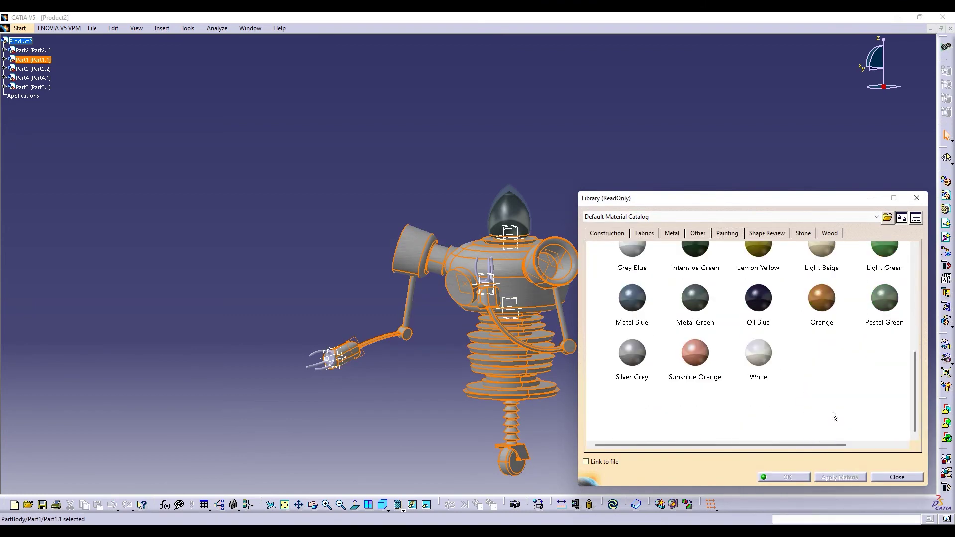
drag(758, 353, 549, 329)
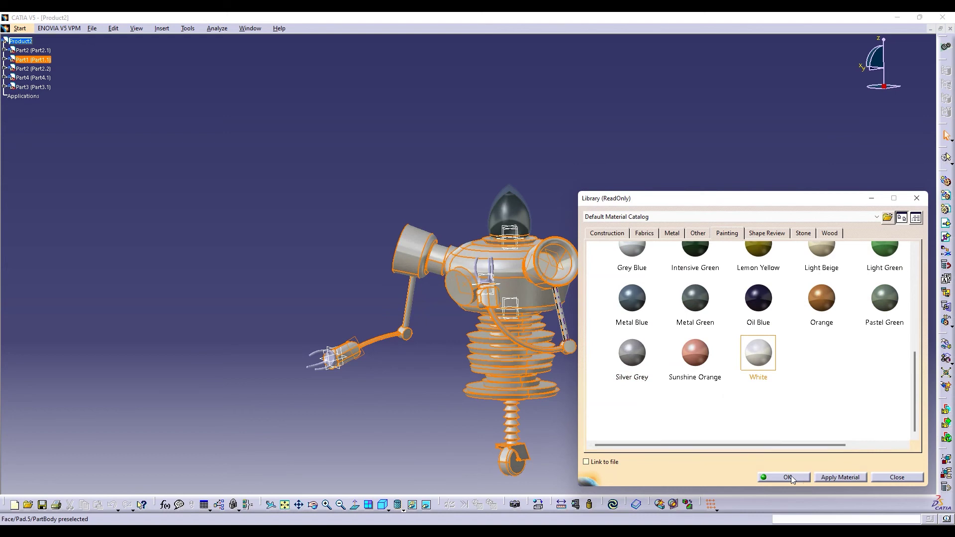
click(791, 477)
Choose Metal Blue paint from the material library and apply it to the claws of both gripper hands.
scroll(780, 402, up, 1)
click(645, 234)
click(714, 342)
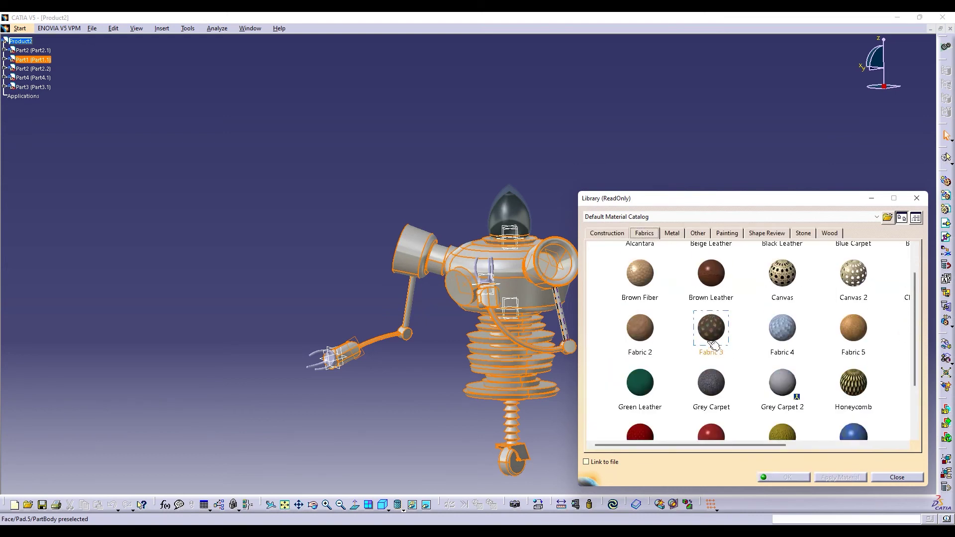
click(677, 234)
scroll(701, 367, down, 2)
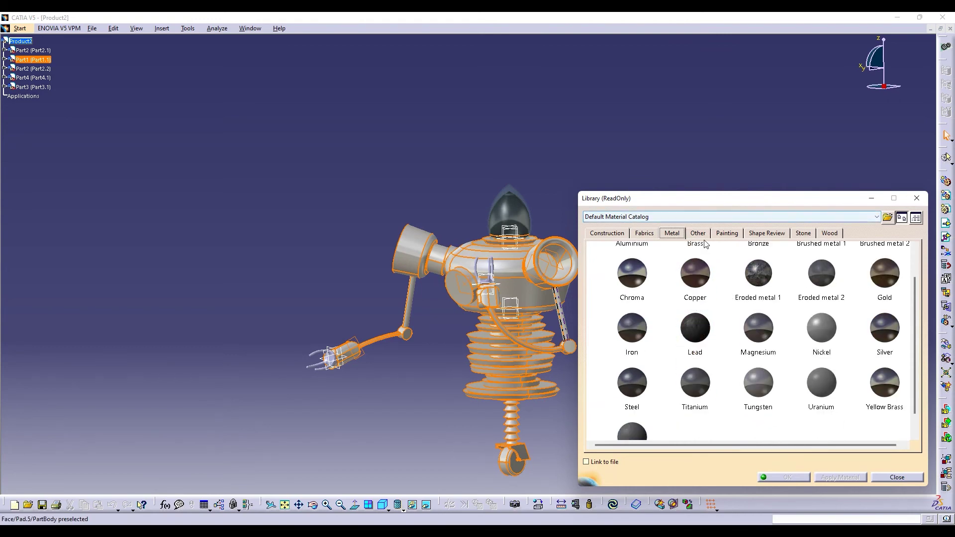
click(721, 236)
scroll(720, 281, down, 4)
scroll(706, 349, up, 1)
click(709, 369)
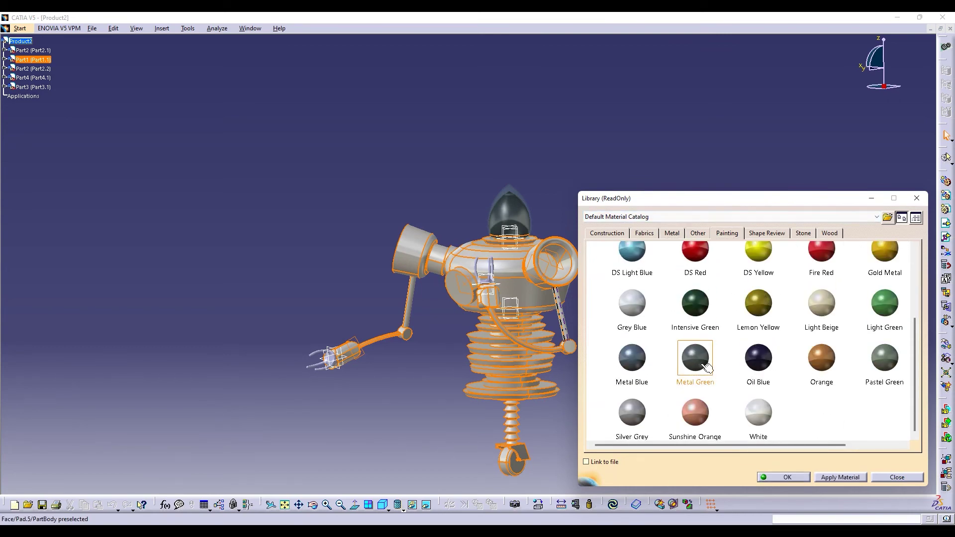
drag(640, 369, 509, 406)
drag(315, 370, 316, 368)
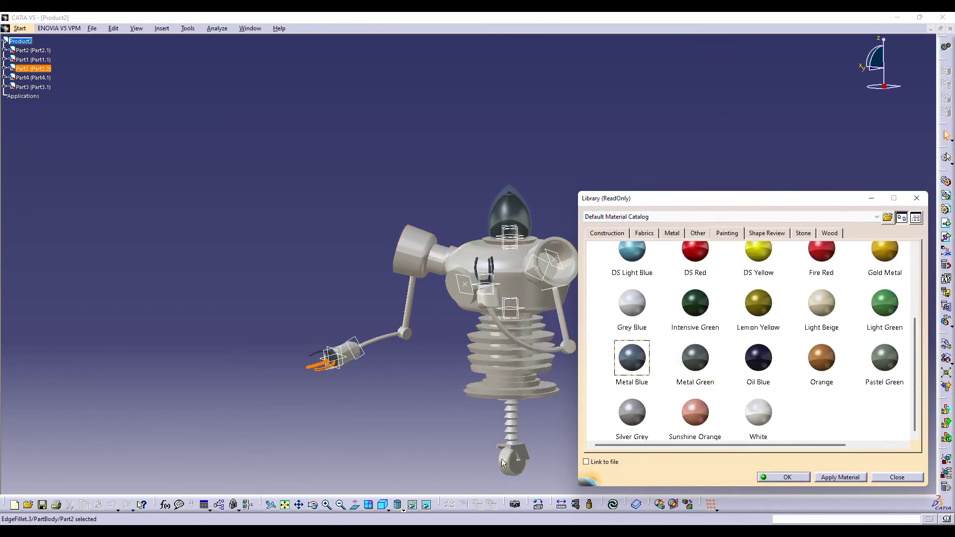
click(787, 478)
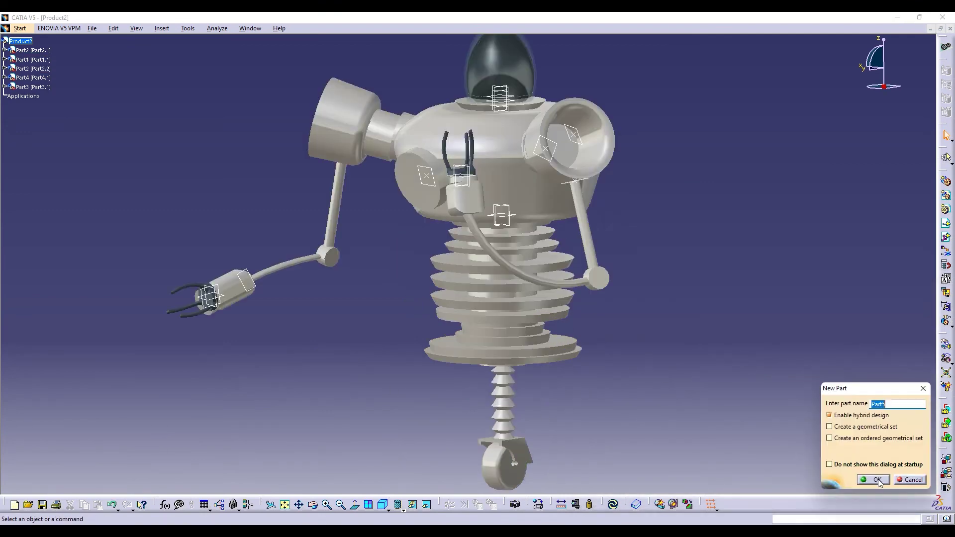
Create a new part named Part5 with hybrid design enabled and open a sketch on its yz plane.
key(Return)
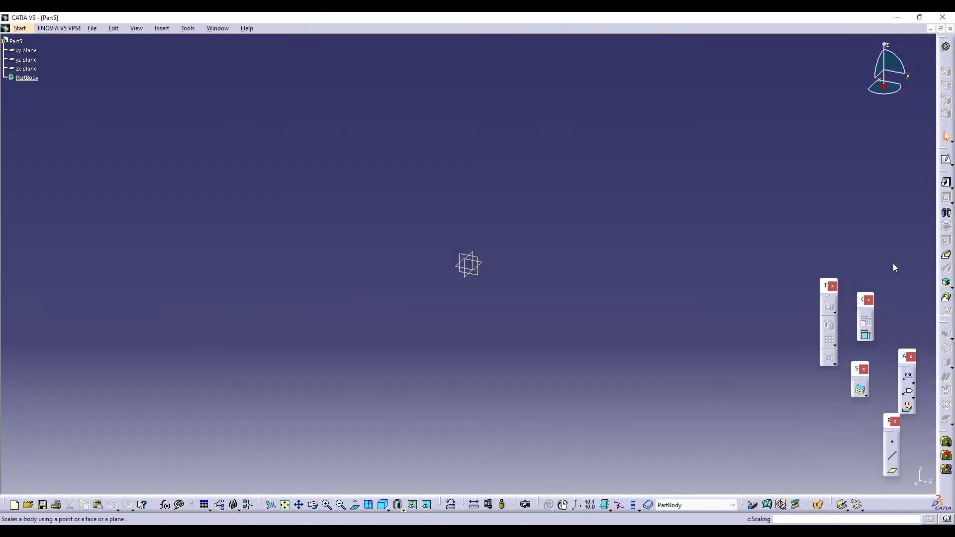
click(948, 162)
click(478, 282)
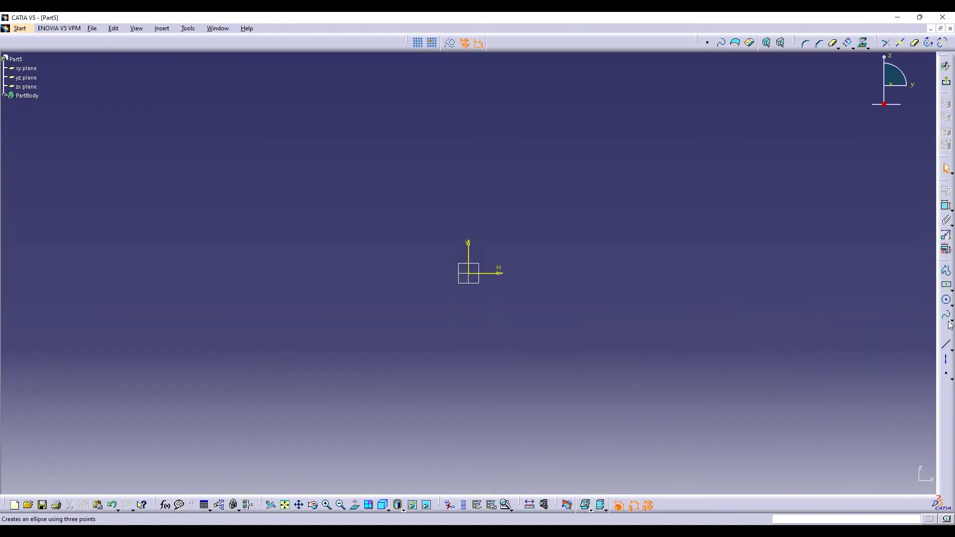
Sketch a horizontal profile line from the origin along the H axis and set its length to 10 mm.
click(946, 271)
click(498, 273)
click(532, 274)
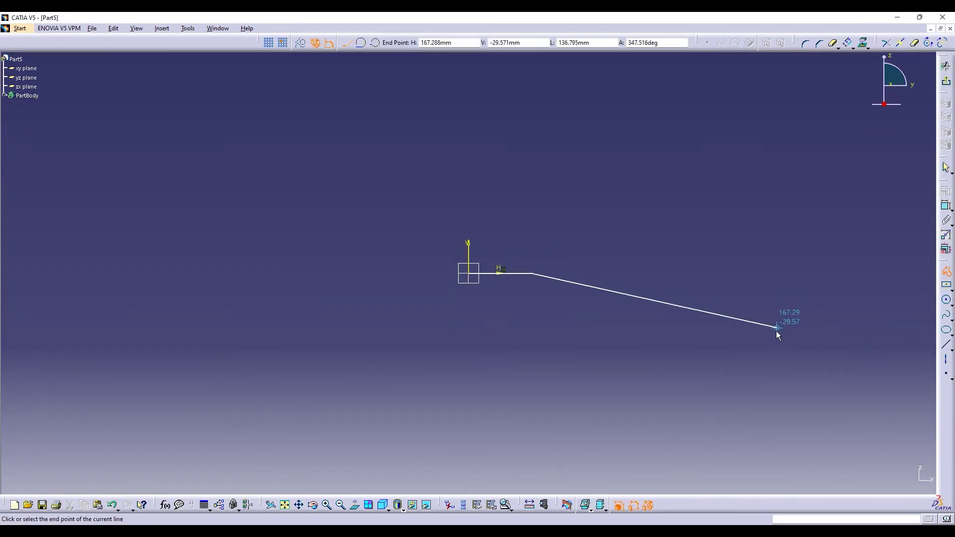
key(Escape)
click(946, 205)
click(513, 274)
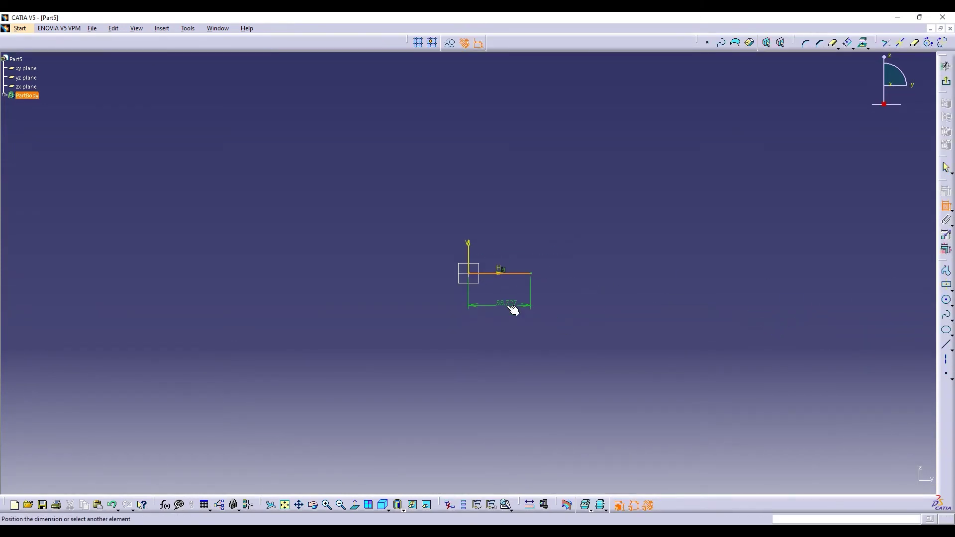
click(511, 303)
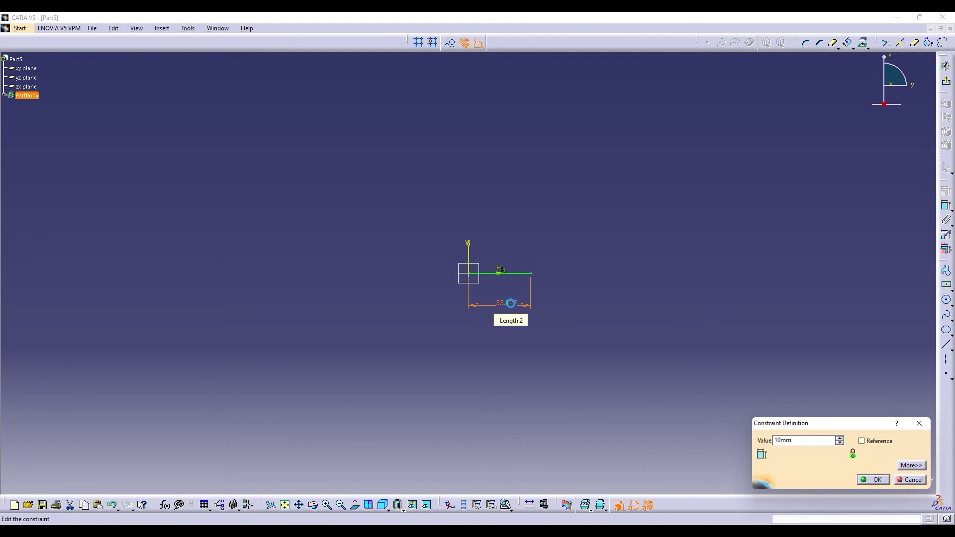
text(10)
key(Return)
Complete a closed stepped profile from the 10 mm line, about 24 mm wide and 6 mm high, ending at the origin, and exit the sketch.
click(946, 272)
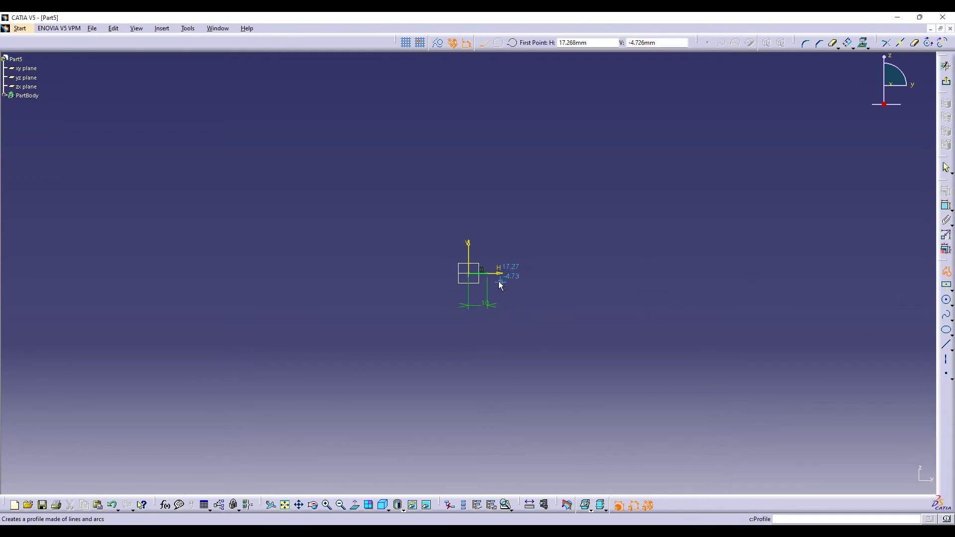
click(497, 273)
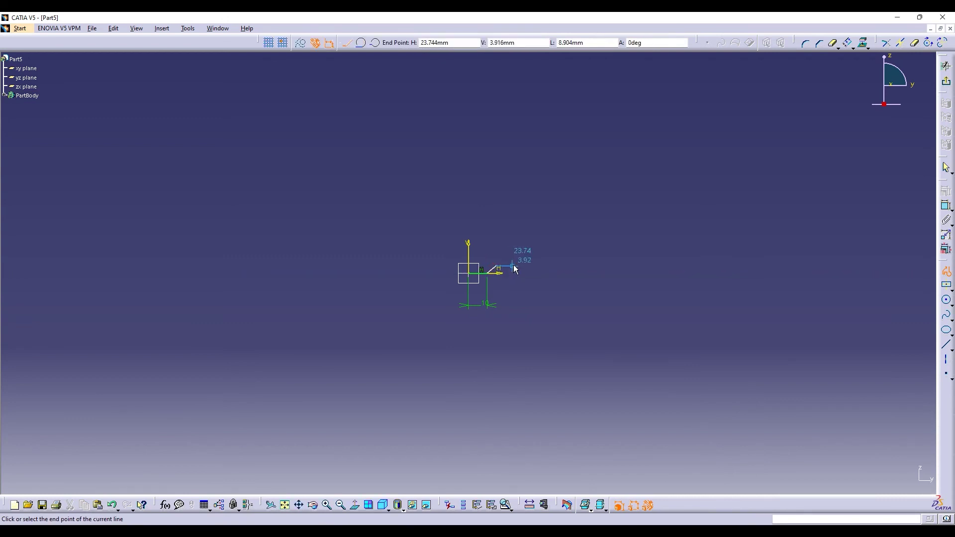
click(470, 262)
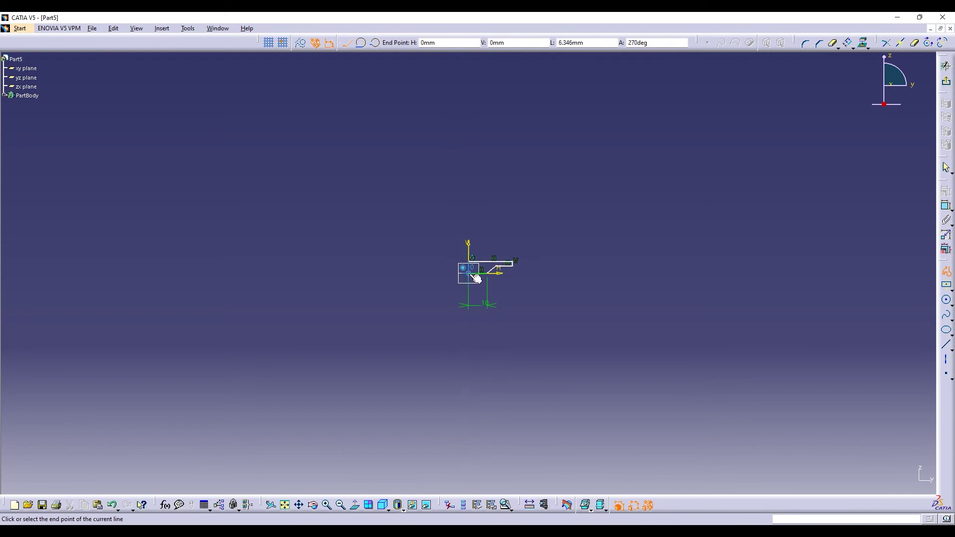
click(946, 81)
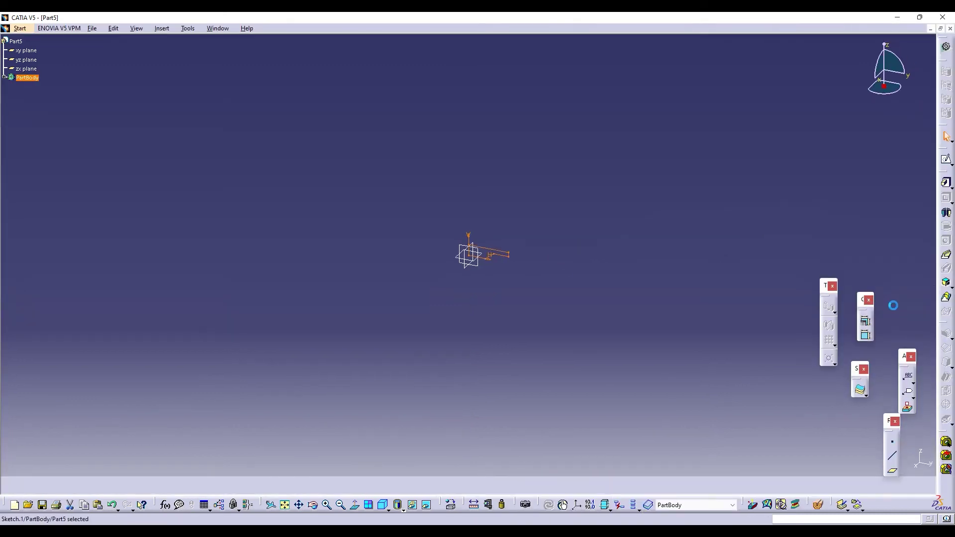
Revolve the stepped profile 360 degrees into a disc and shell it to 1 mm inside thickness with its upper face removed.
click(947, 255)
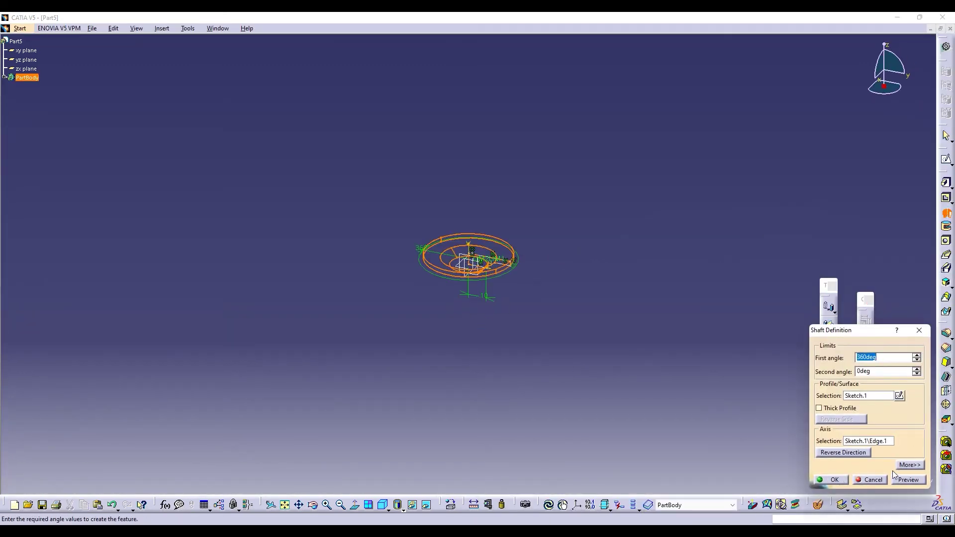
click(832, 480)
click(947, 377)
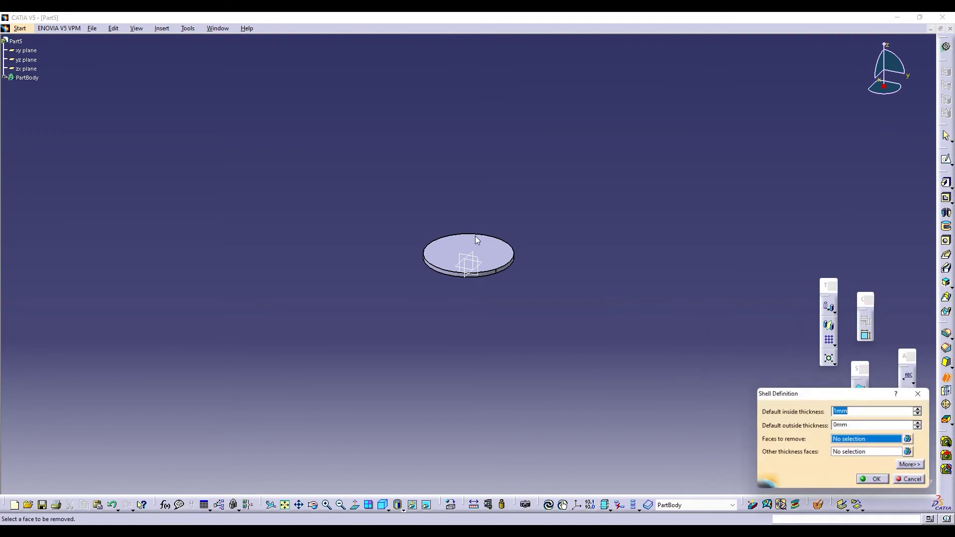
click(910, 481)
click(946, 378)
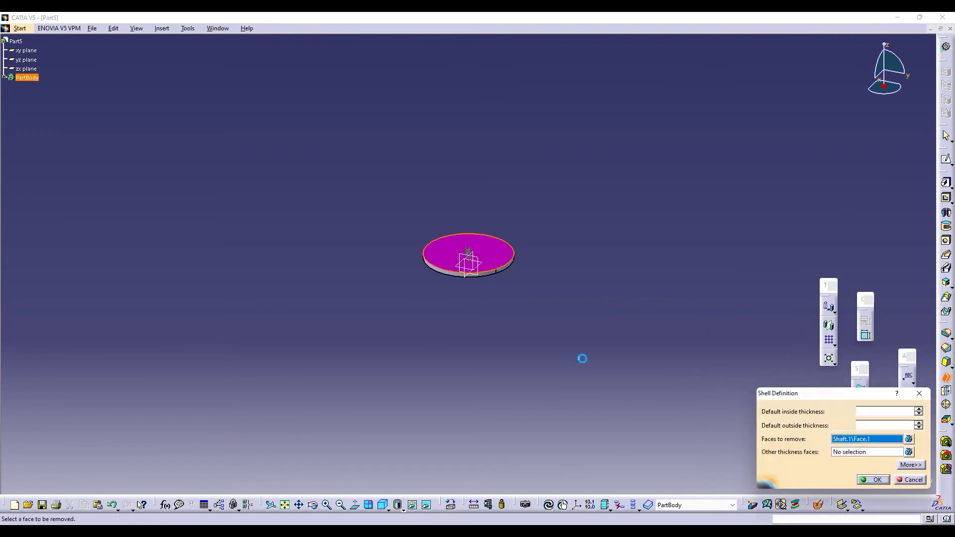
click(876, 480)
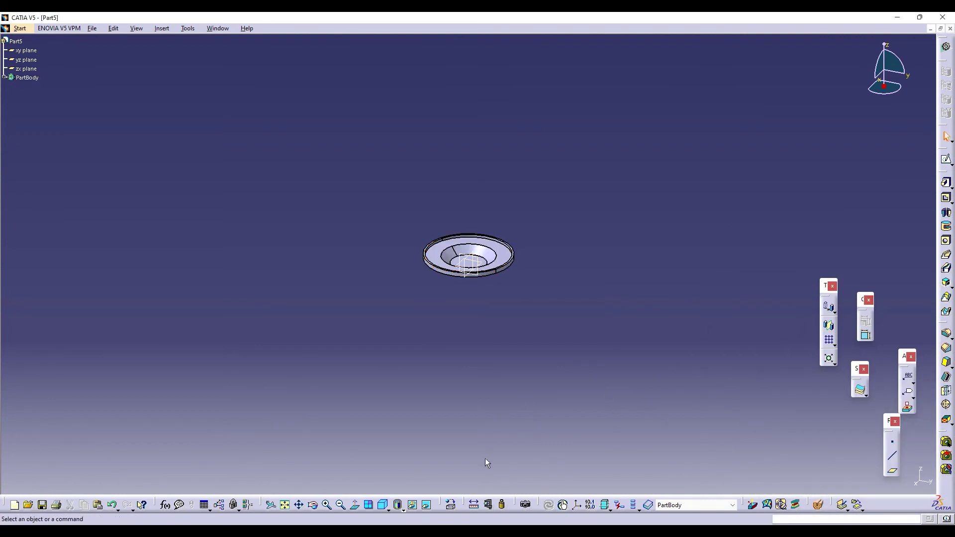
Sketch a closed half-round profile on the yz plane, with a line up the V axis and an arc of about 9 mm radius.
click(946, 159)
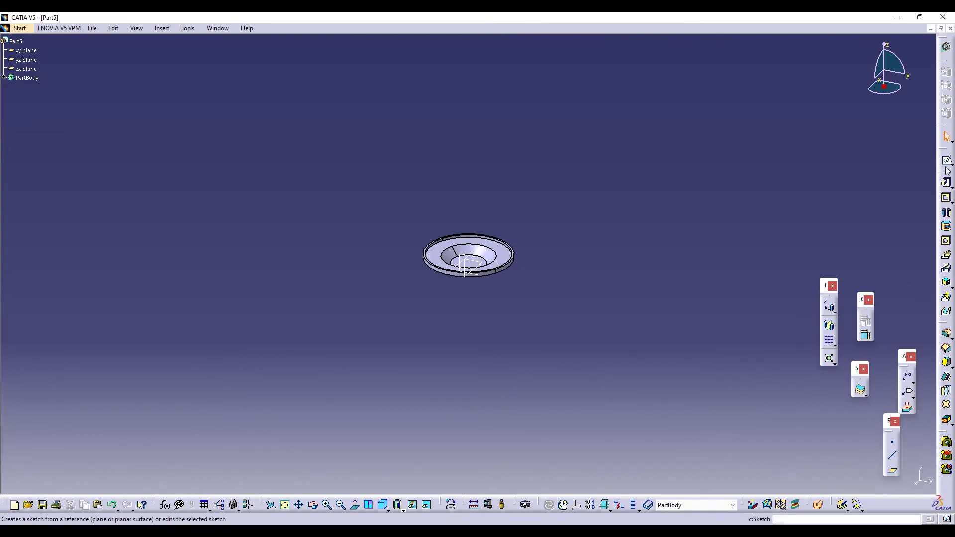
click(480, 278)
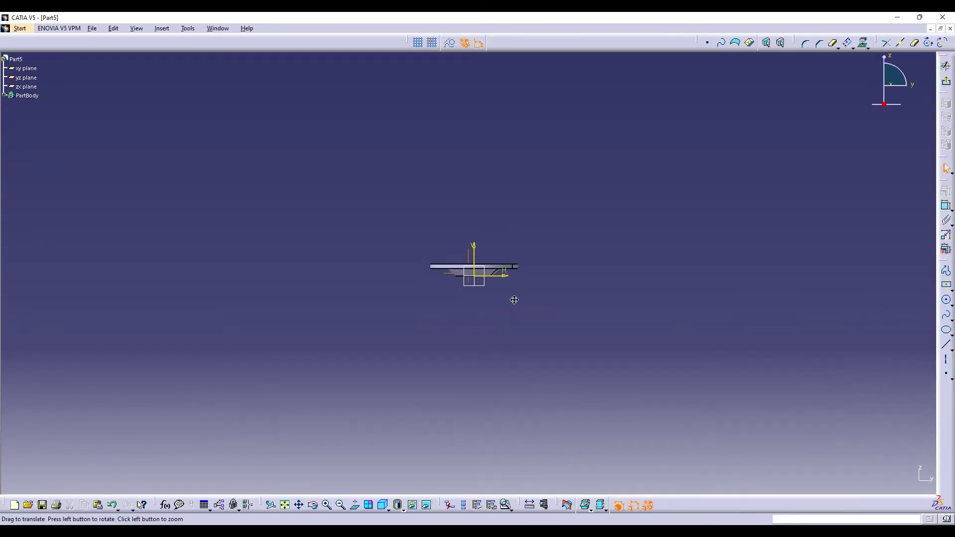
click(947, 272)
click(485, 279)
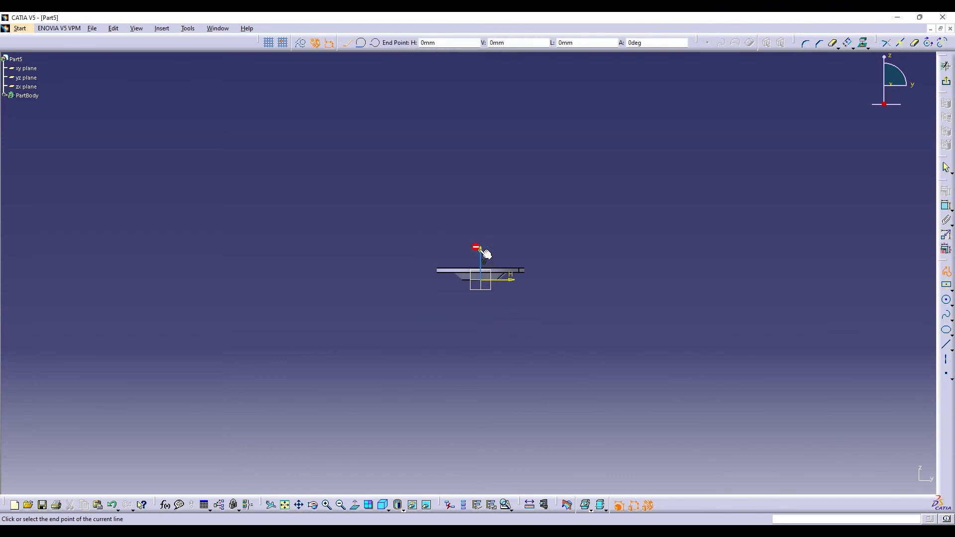
click(375, 42)
click(494, 264)
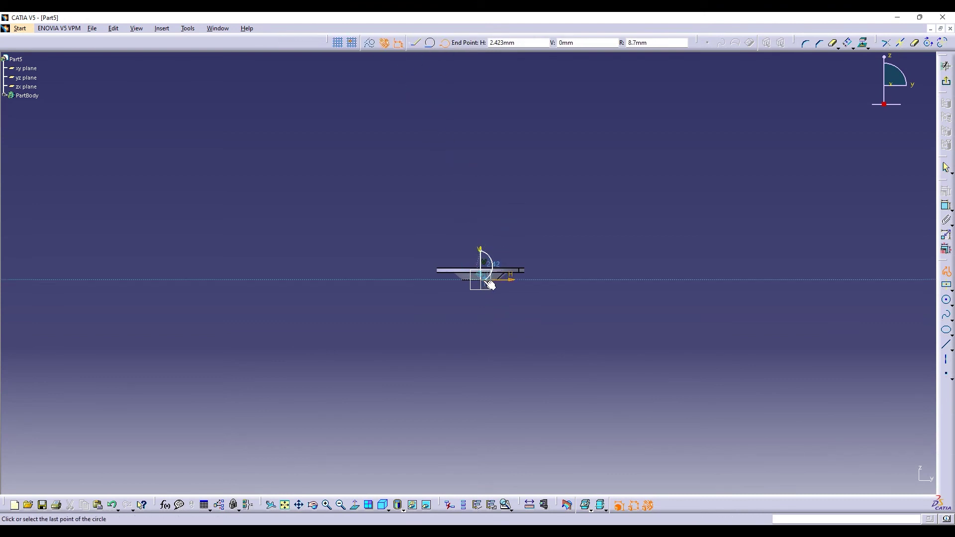
click(487, 280)
click(946, 86)
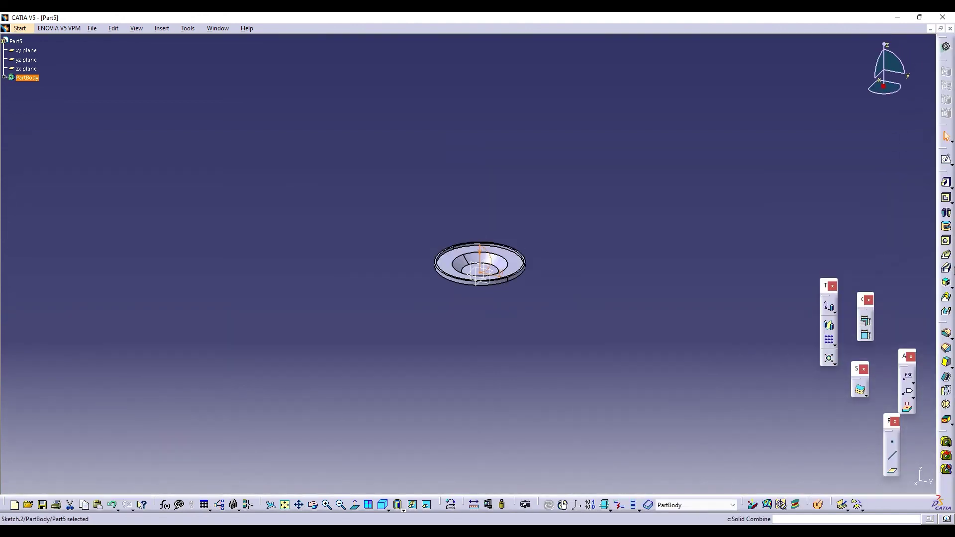
Revolve the half-round profile 360 degrees about its straight edge to form the ball in the dish's centre.
click(946, 213)
click(481, 262)
click(900, 480)
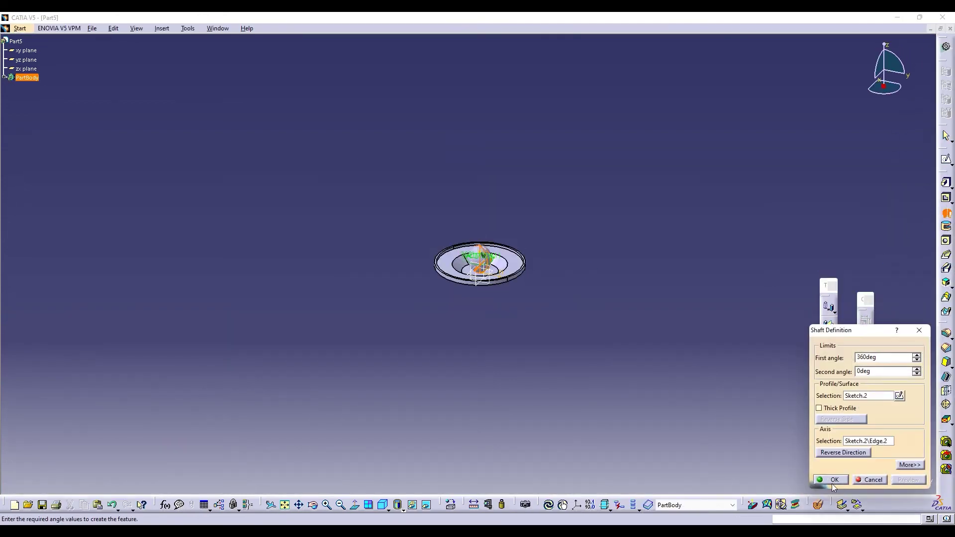
click(833, 480)
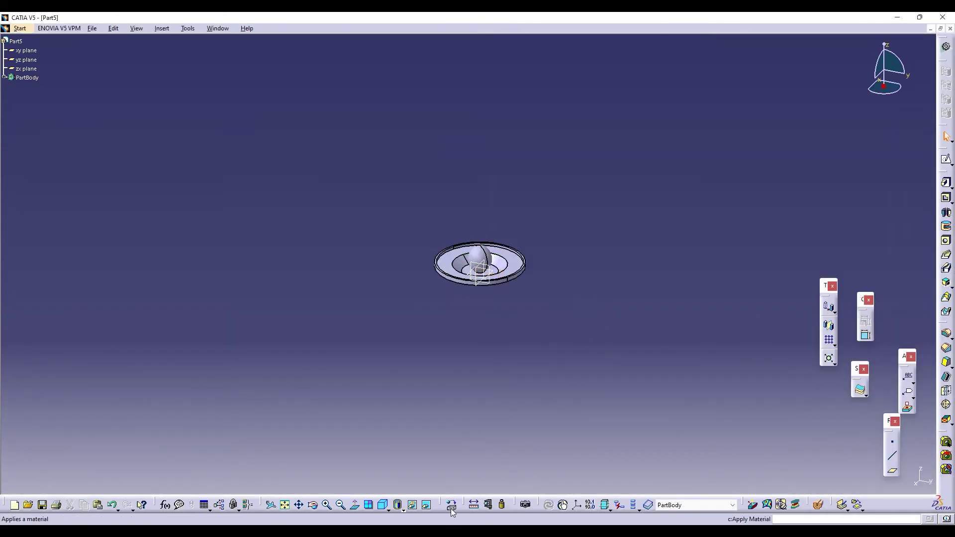
Apply the Chroma metal material from the library to the PartBody of Part5.
click(452, 508)
scroll(710, 354, down, 1)
click(710, 354)
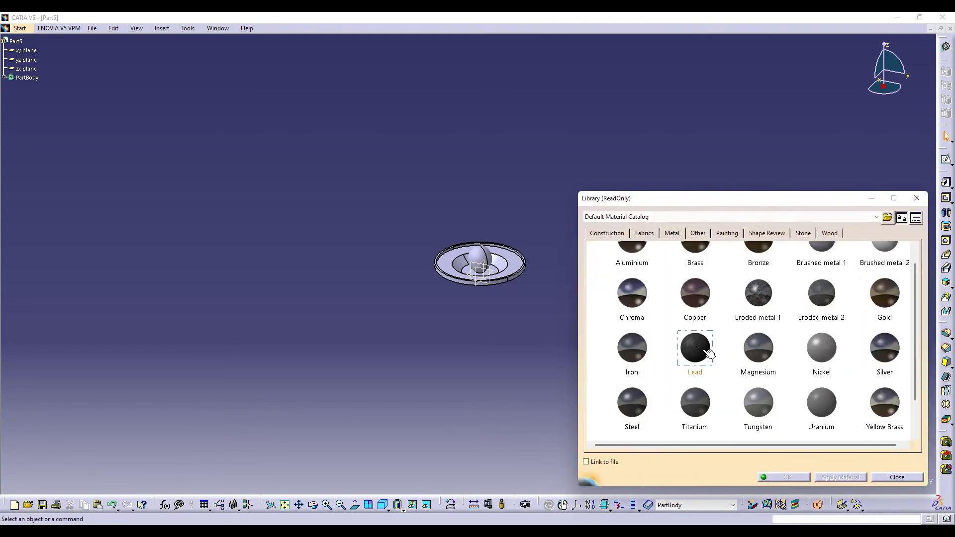
click(633, 300)
click(27, 77)
click(797, 480)
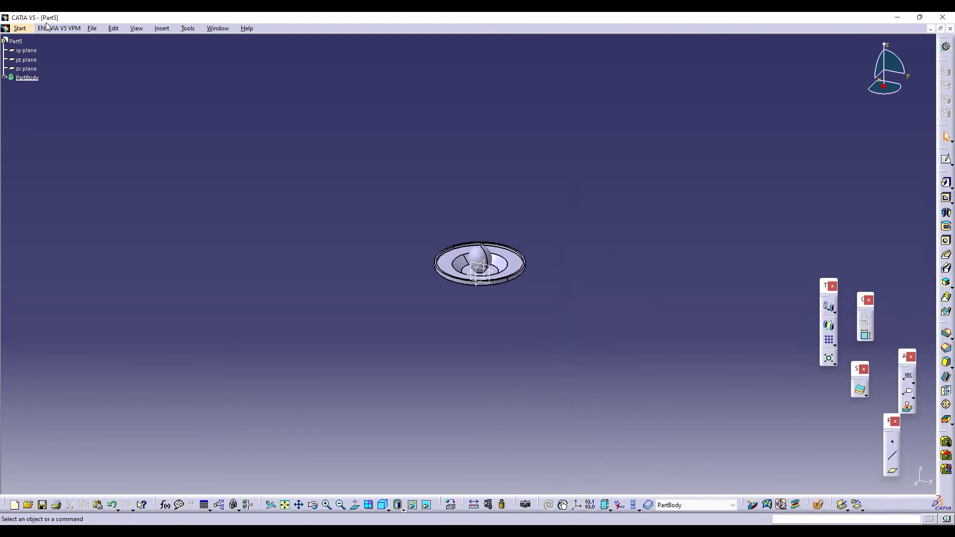
Save the part as Part5 in the robo folder on the desktop.
click(91, 30)
click(110, 104)
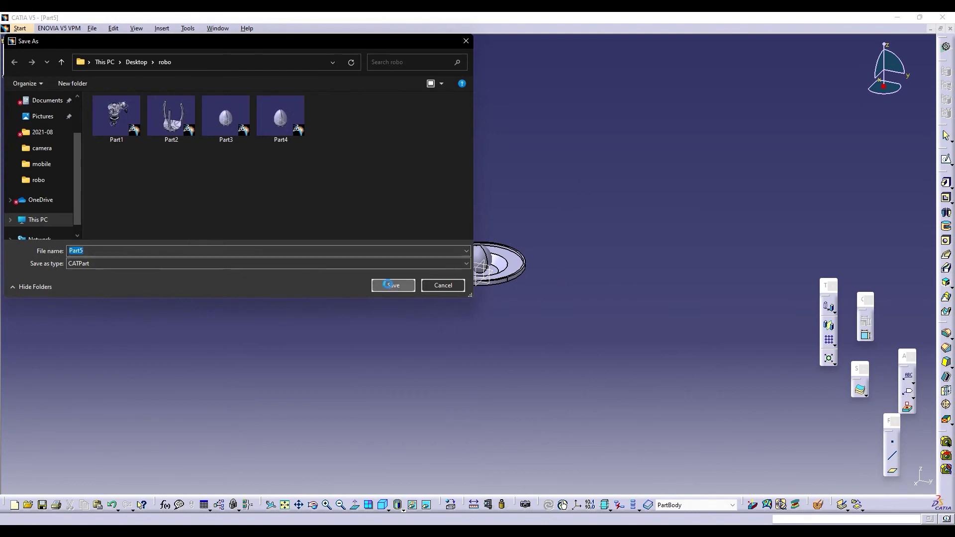
key(Return)
Switch to the Product2 assembly and insert the saved Part5 as an existing component.
click(218, 29)
click(234, 129)
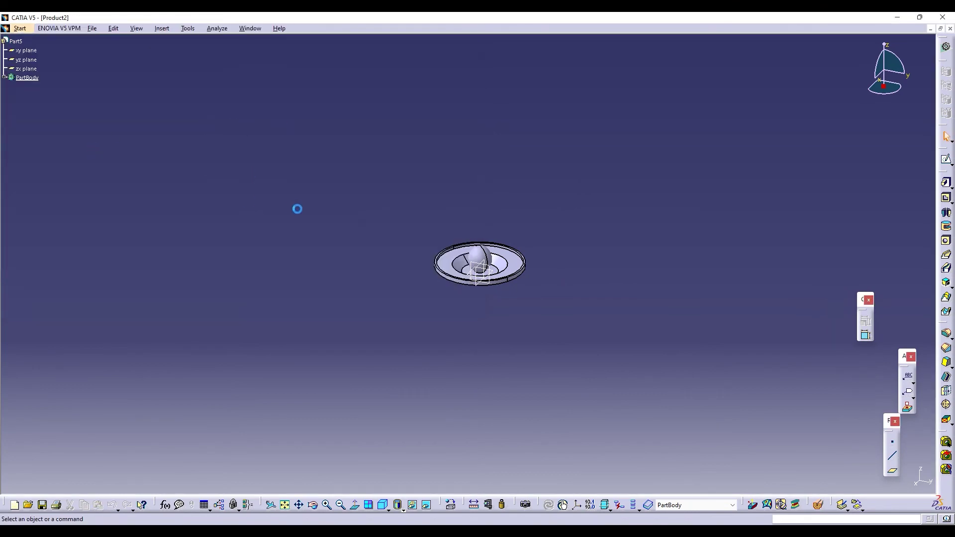
click(162, 29)
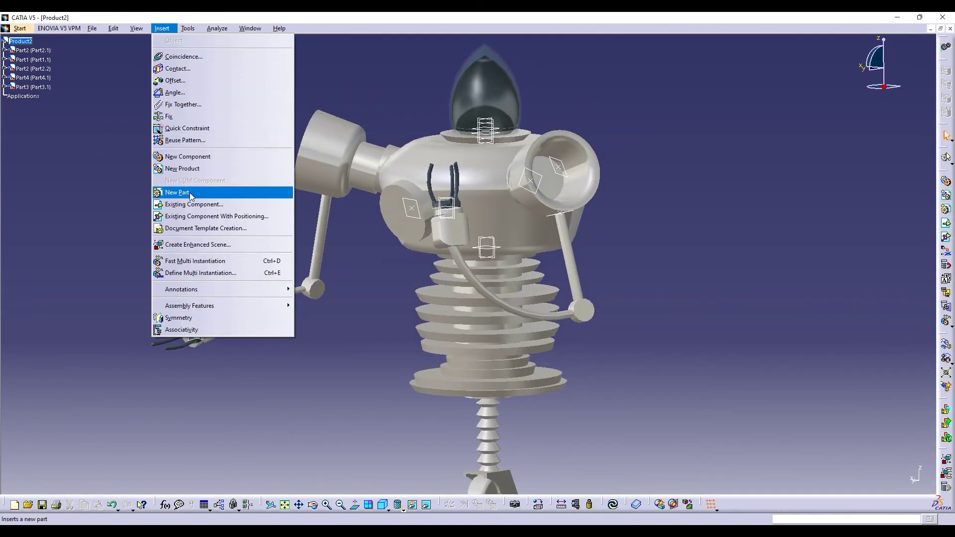
click(175, 190)
click(21, 41)
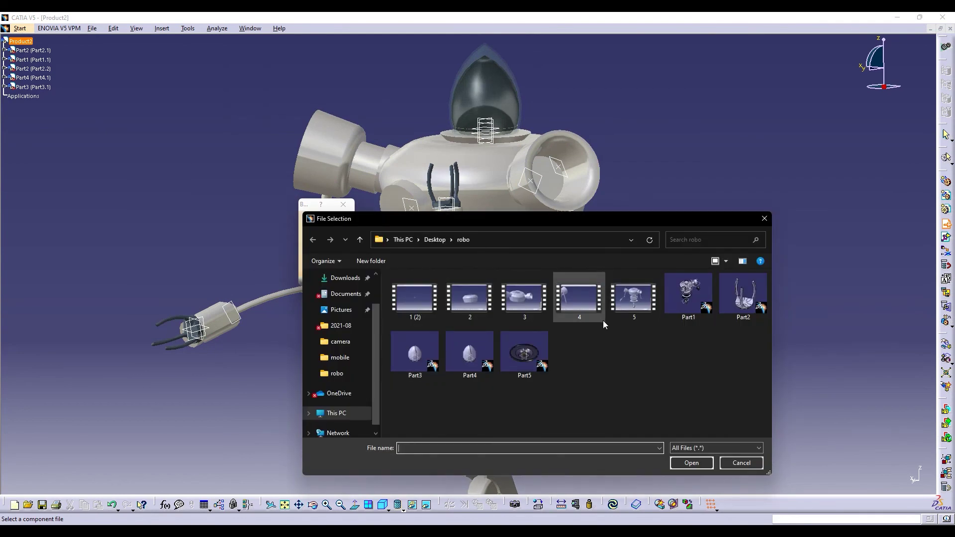
double_click(542, 351)
middle_drag(537, 324, 582, 388)
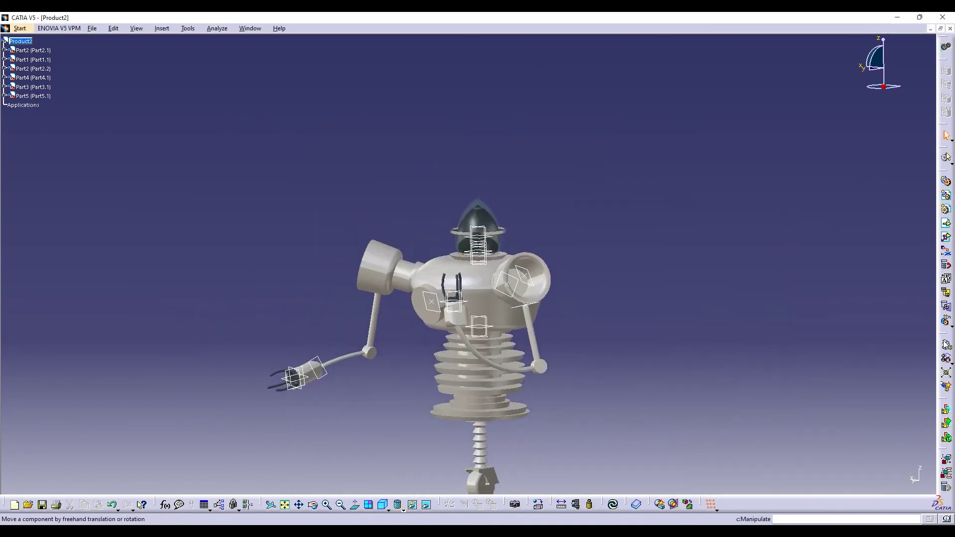
Move Part5 along the Y and X axes until it is centred over the raised gripper hand.
click(946, 344)
click(875, 423)
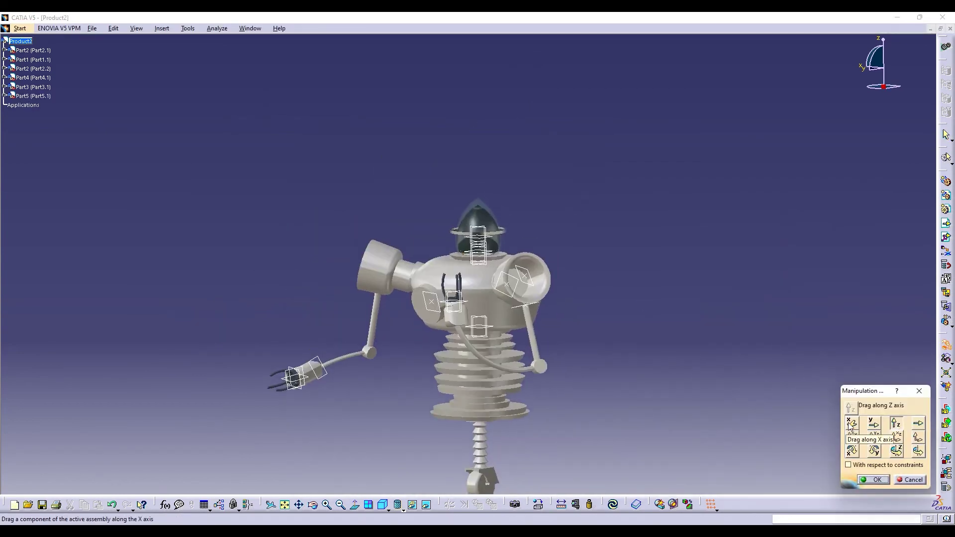
middle_drag(438, 294, 448, 429)
drag(499, 254, 423, 282)
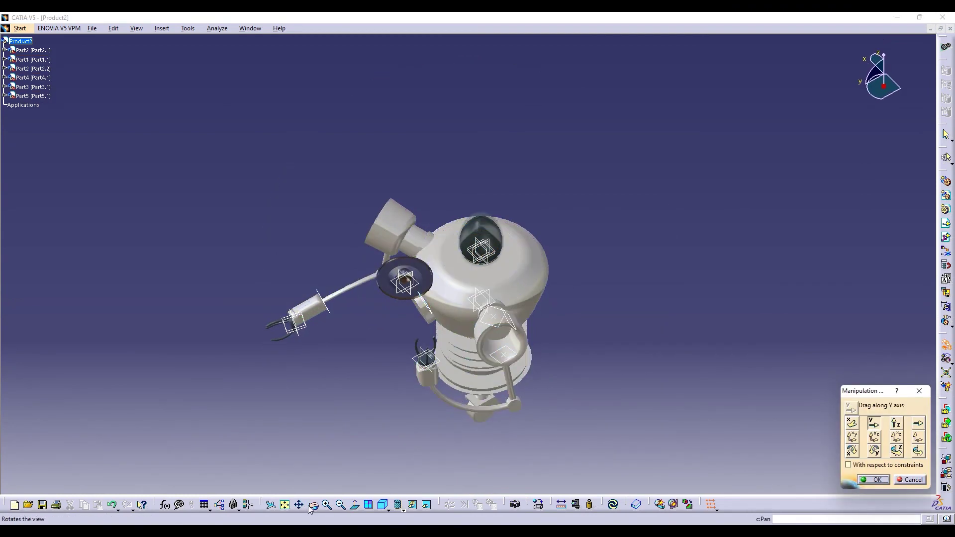
middle_drag(457, 316, 433, 350)
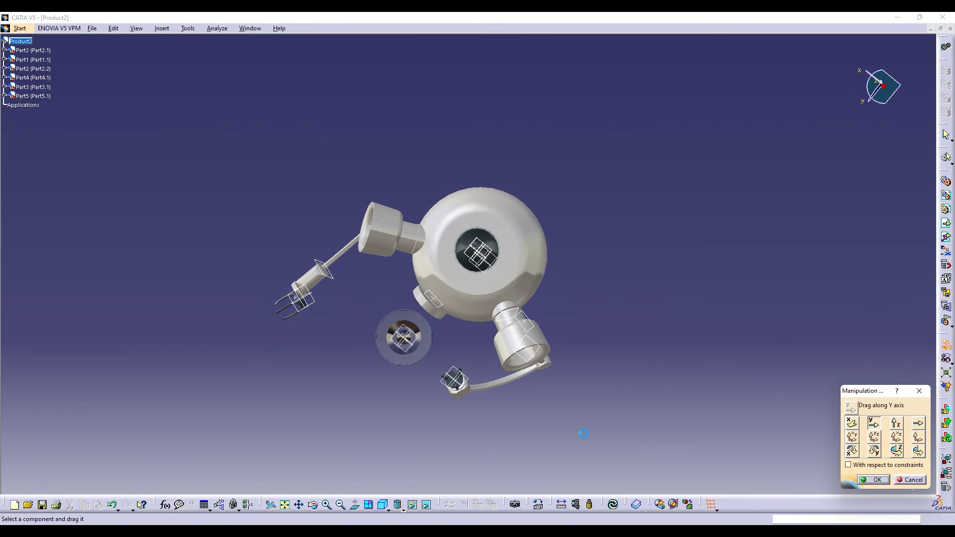
click(852, 422)
drag(430, 352, 475, 396)
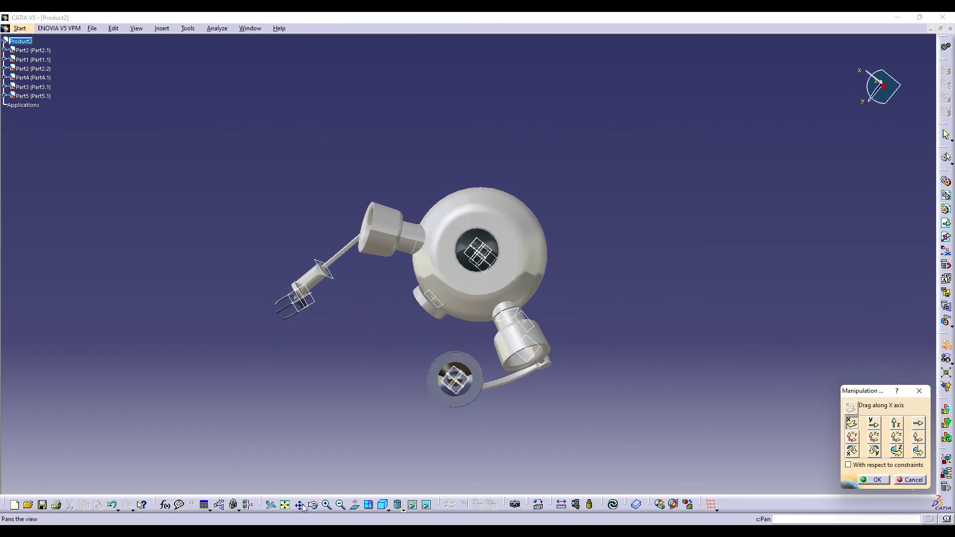
Lower Part5 along the Z axis to just above the raised gripper hand's claws and finish the manipulation.
middle_drag(426, 444, 694, 372)
drag(504, 248, 502, 273)
click(852, 422)
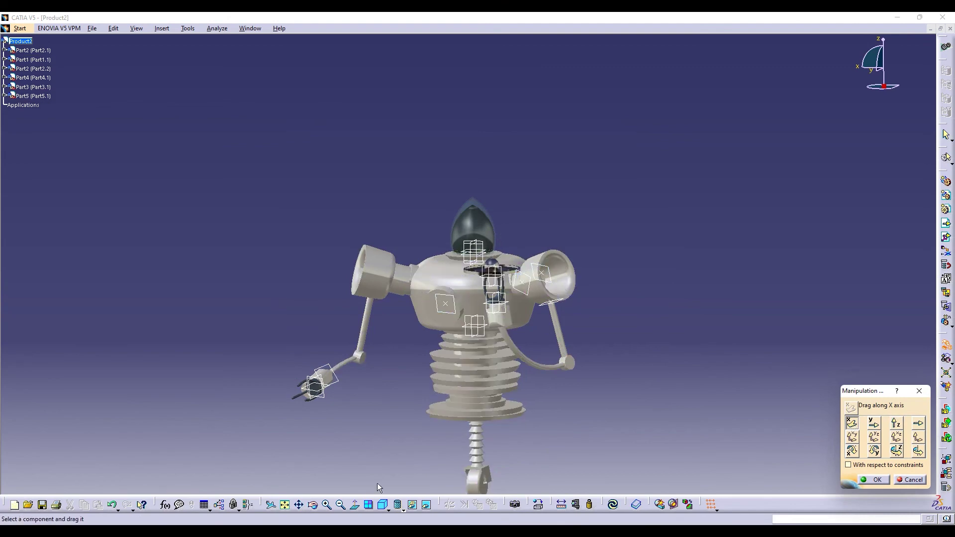
click(312, 505)
drag(448, 348, 571, 368)
click(896, 423)
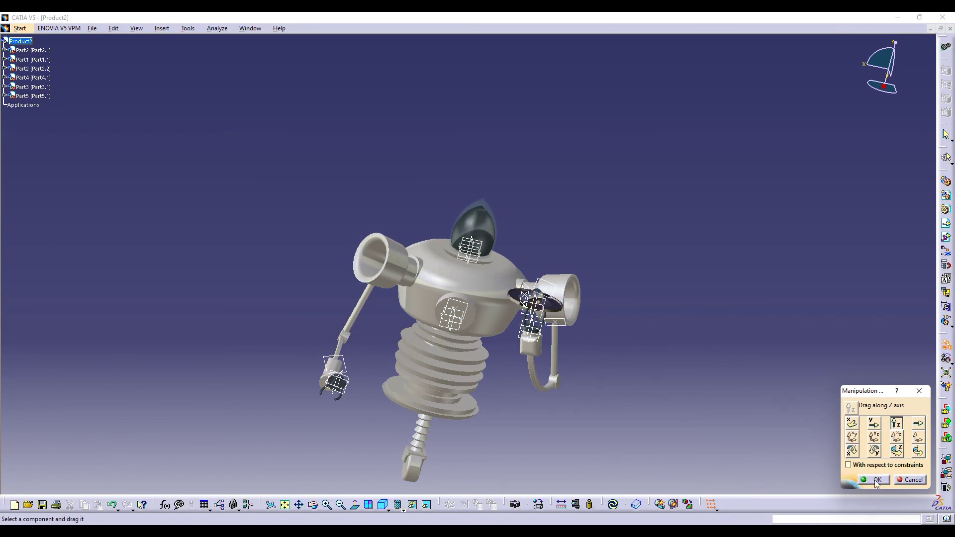
key(Return)
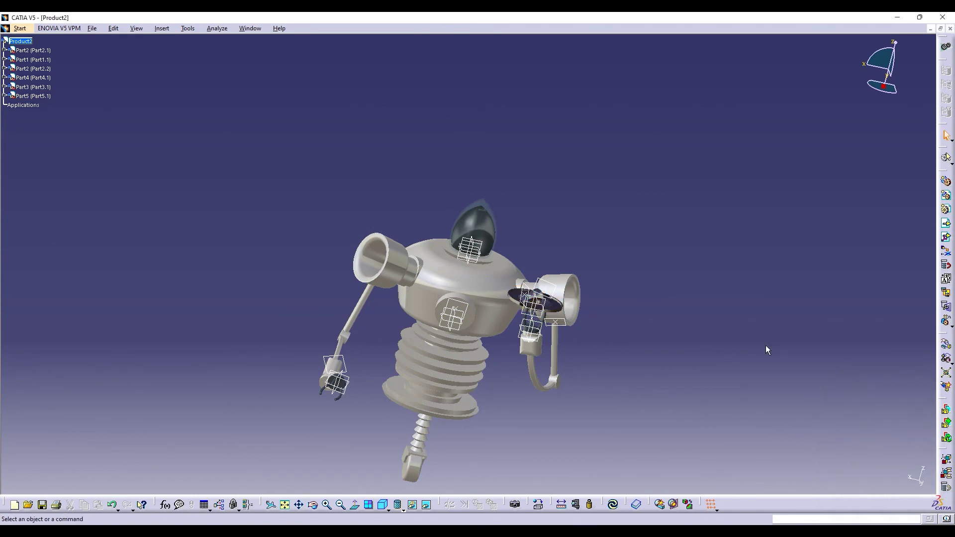
Create a new part named Part6 with hybrid design enabled and open a sketch on its yz plane.
click(20, 30)
mouse_move(49, 50)
click(164, 52)
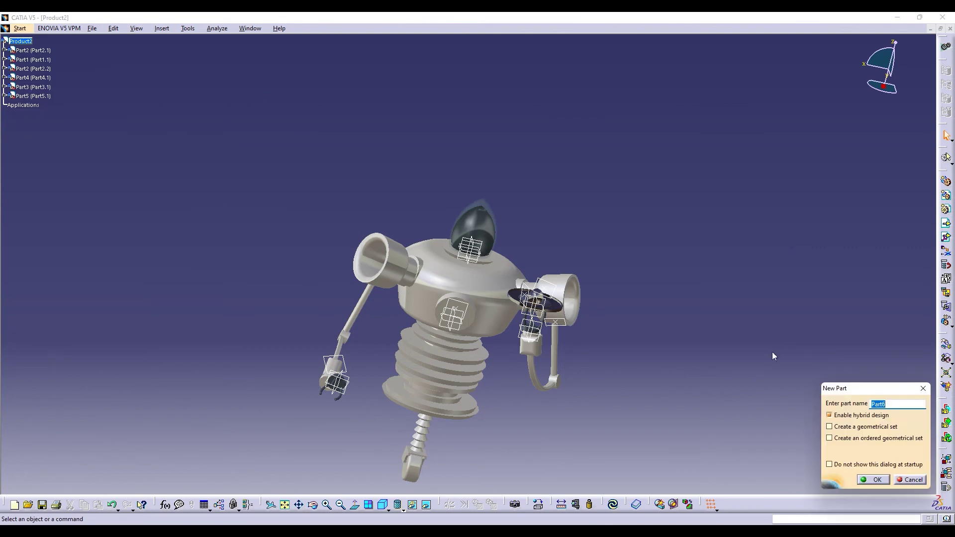
click(874, 480)
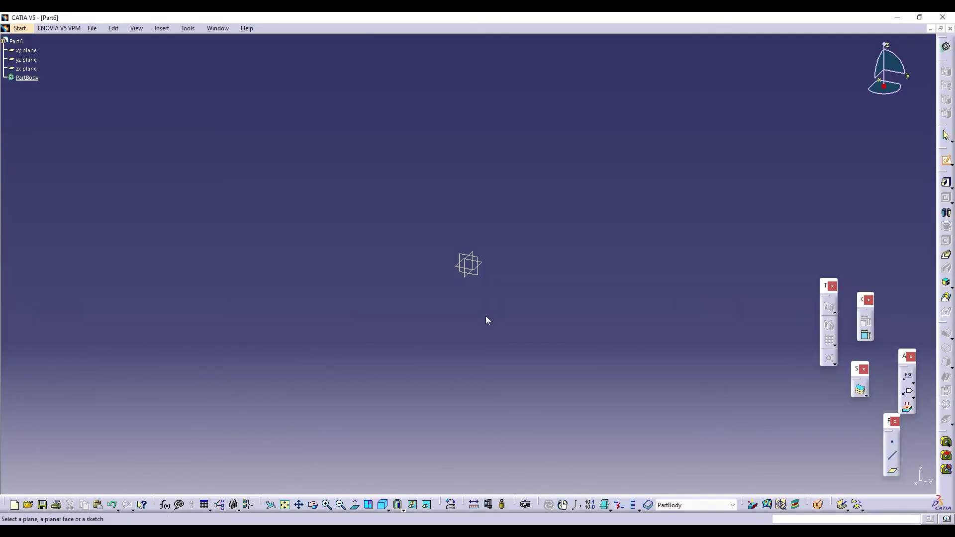
click(478, 273)
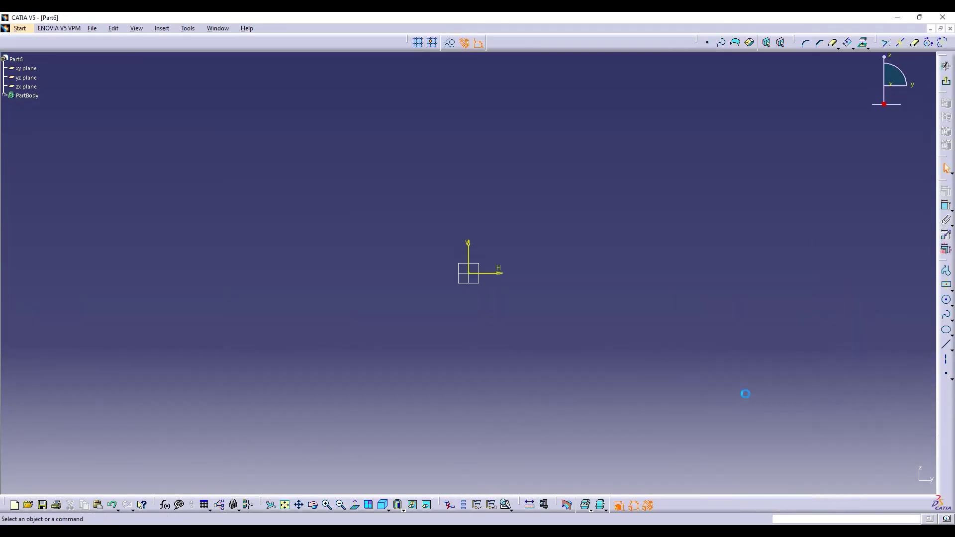
Start a profile with a three-point arc about 54 mm tall, bulging outward on the negative H side of the V axis.
click(947, 271)
click(464, 329)
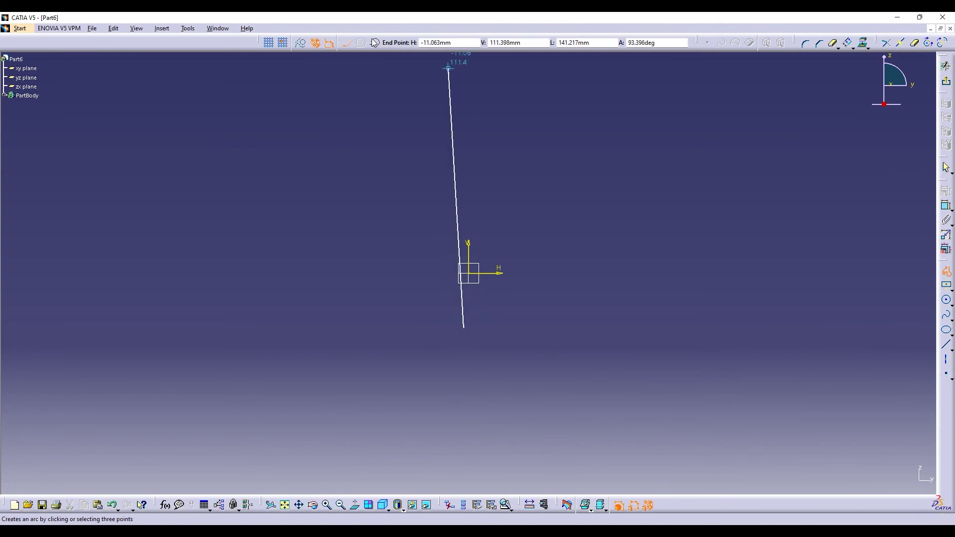
click(377, 43)
click(453, 296)
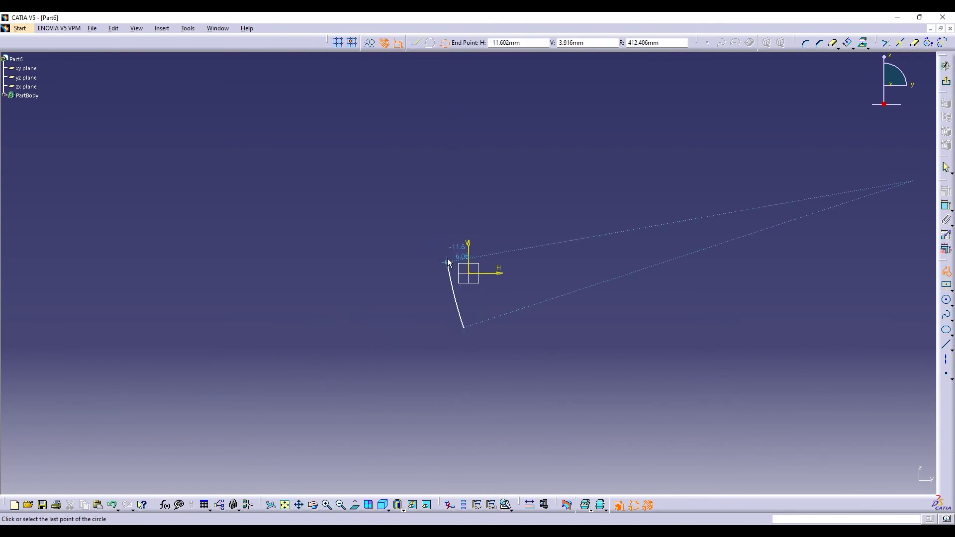
click(463, 230)
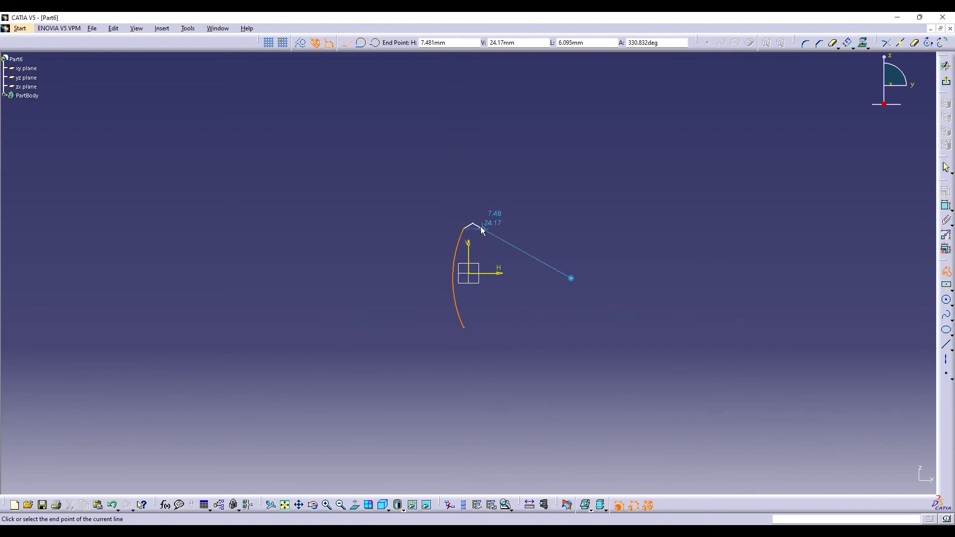
Add a shallow peak of two lines about 6 mm long, continue with an opposite three-point arc of about 86 mm radius, and end the profile.
click(482, 229)
click(374, 43)
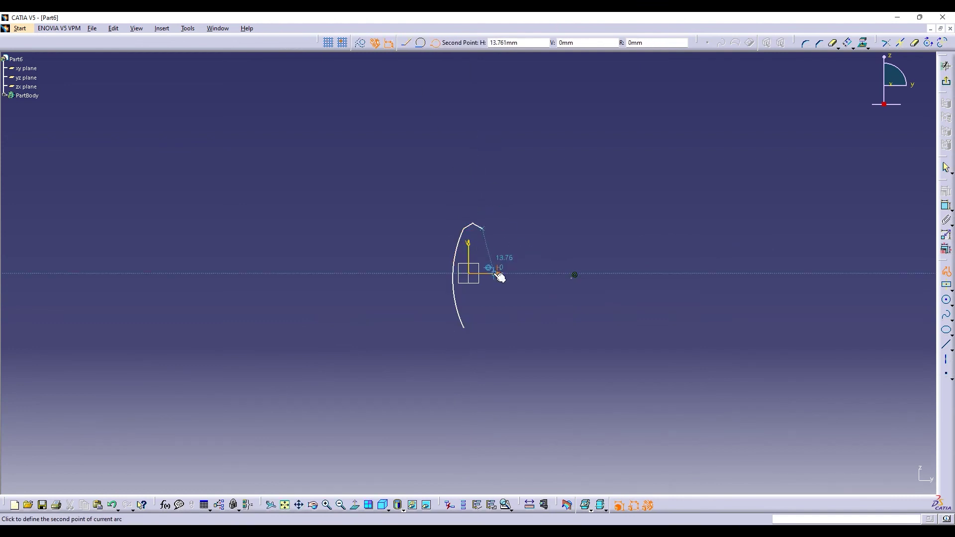
click(496, 274)
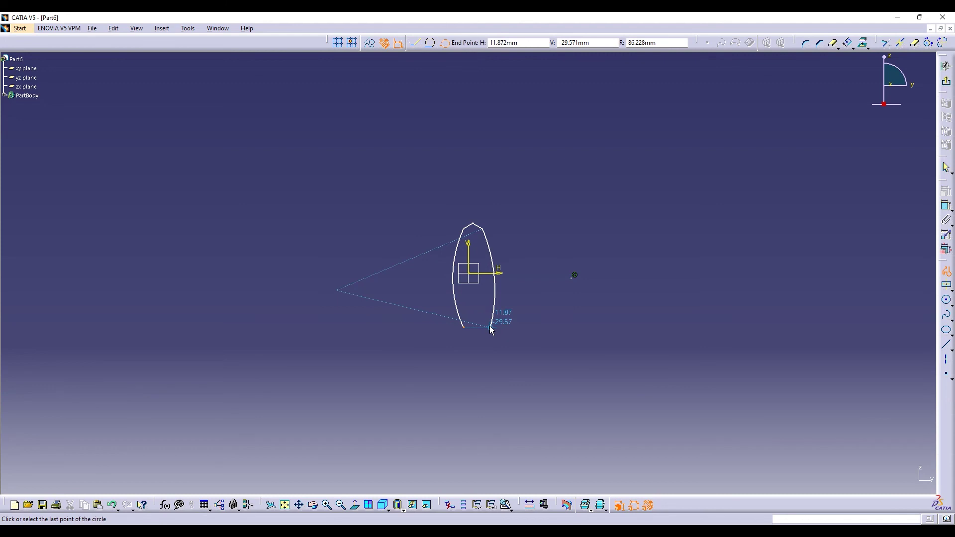
click(494, 327)
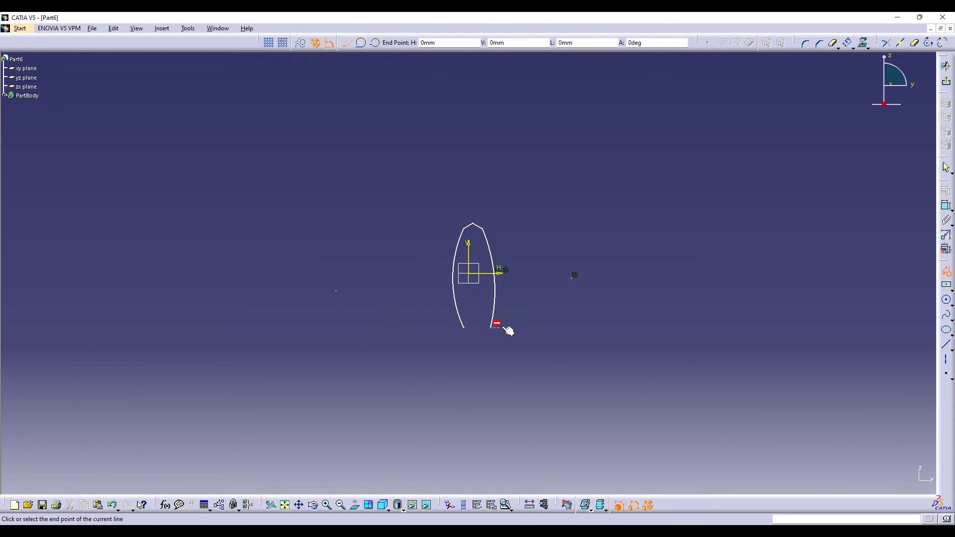
click(524, 312)
click(496, 328)
key(Delete)
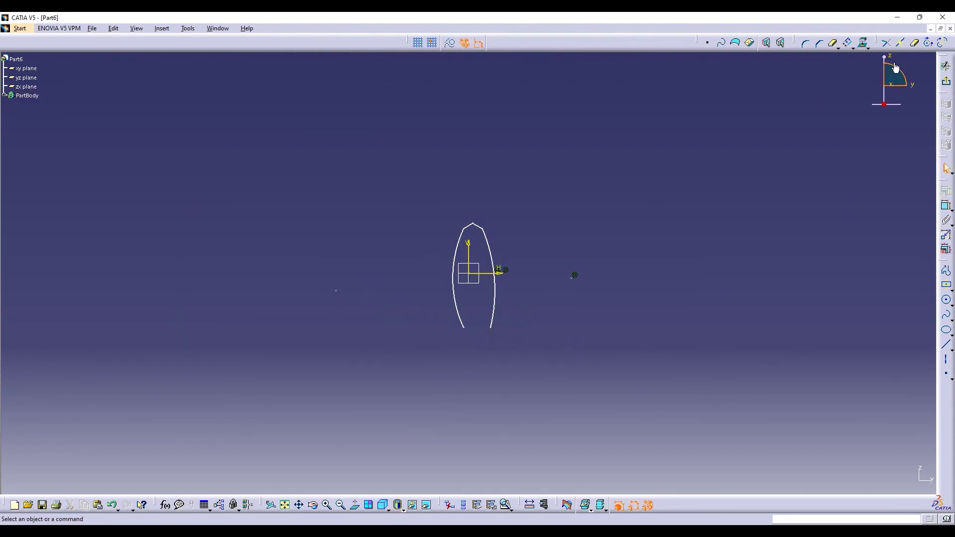
click(849, 43)
click(494, 294)
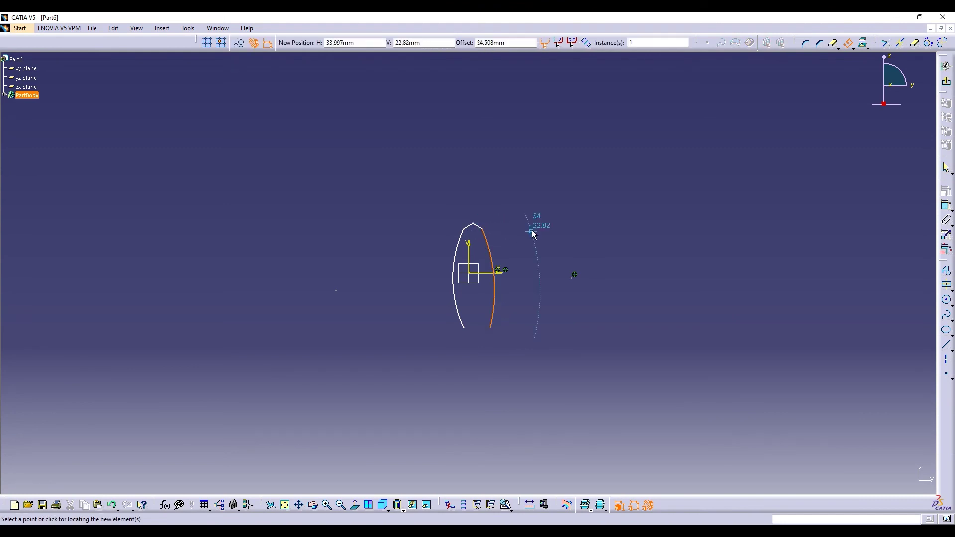
key(Escape)
click(4, 94)
click(33, 105)
Offset the arc on the positive H side outward by about 4.4 mm.
click(849, 43)
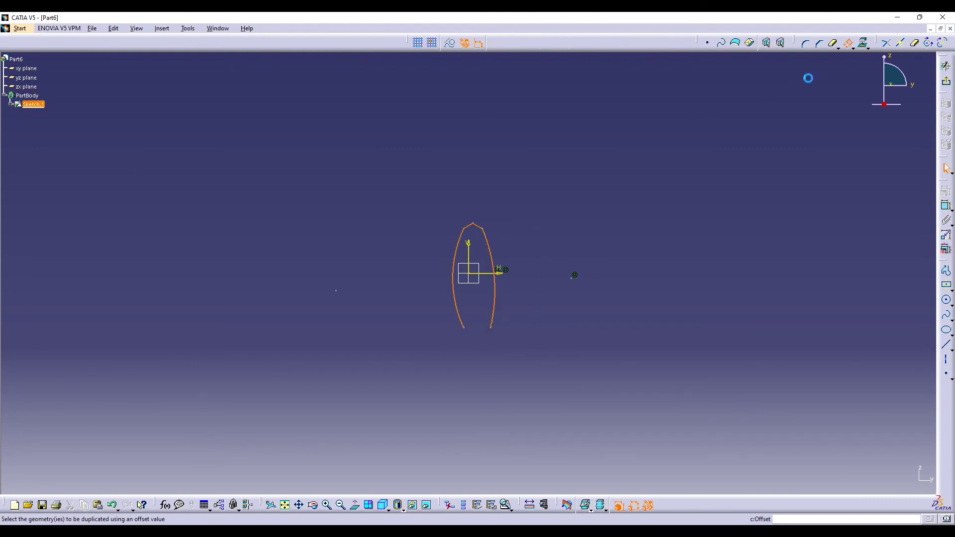
click(496, 270)
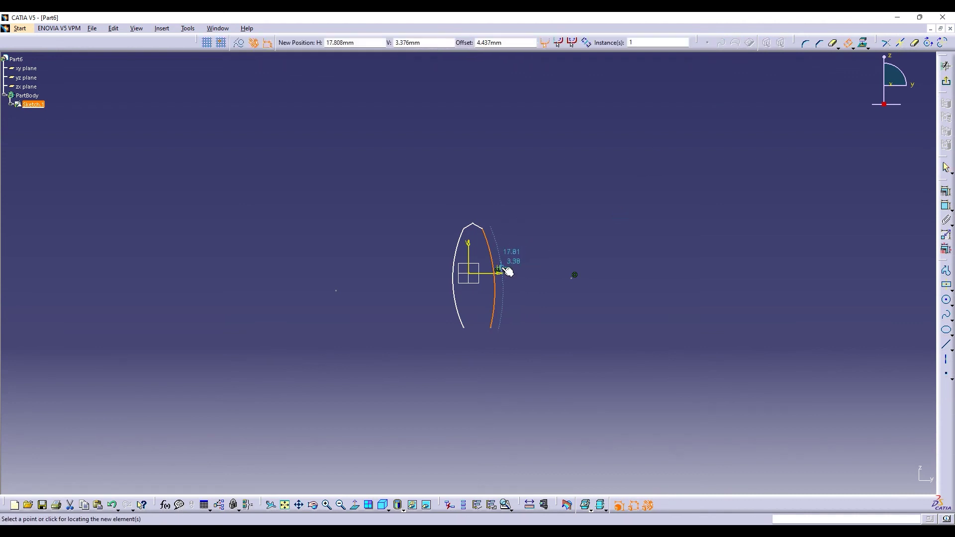
click(507, 271)
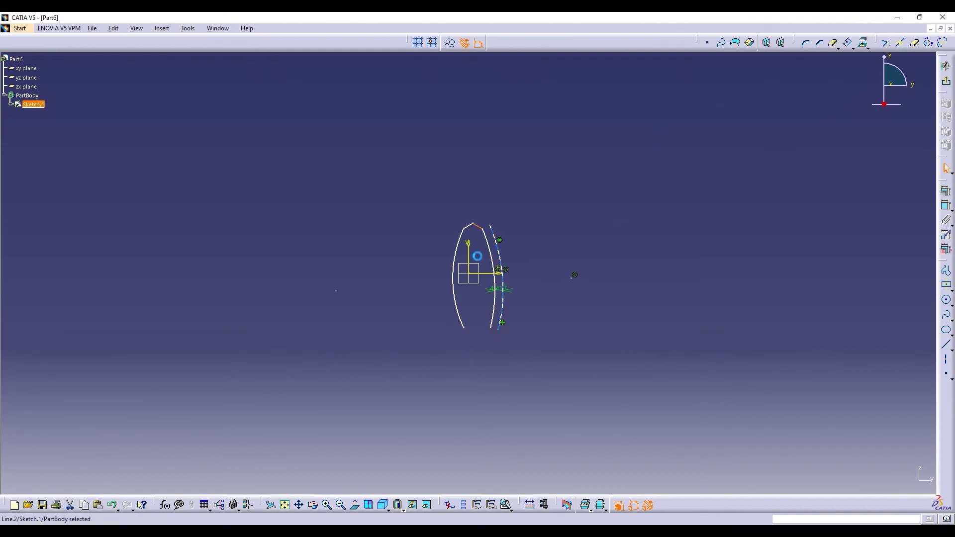
click(851, 45)
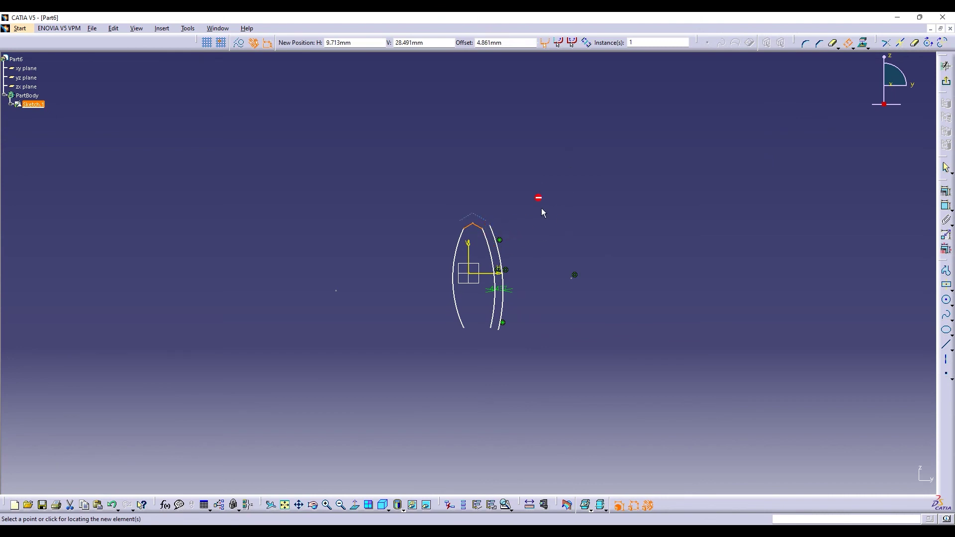
key(Escape)
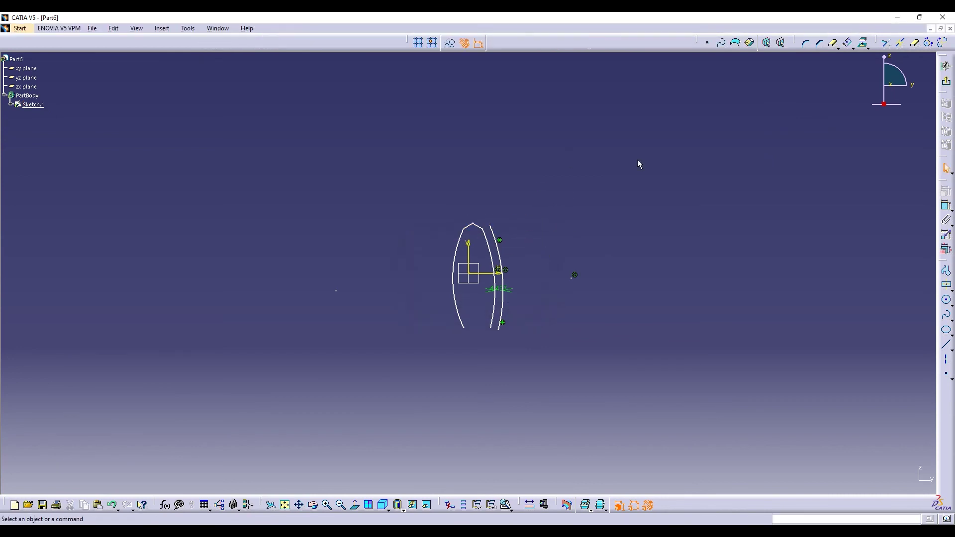
Start a profile at the offset arc's upper end with an outer two-line peak, the second line about 8 mm long.
click(946, 272)
click(571, 278)
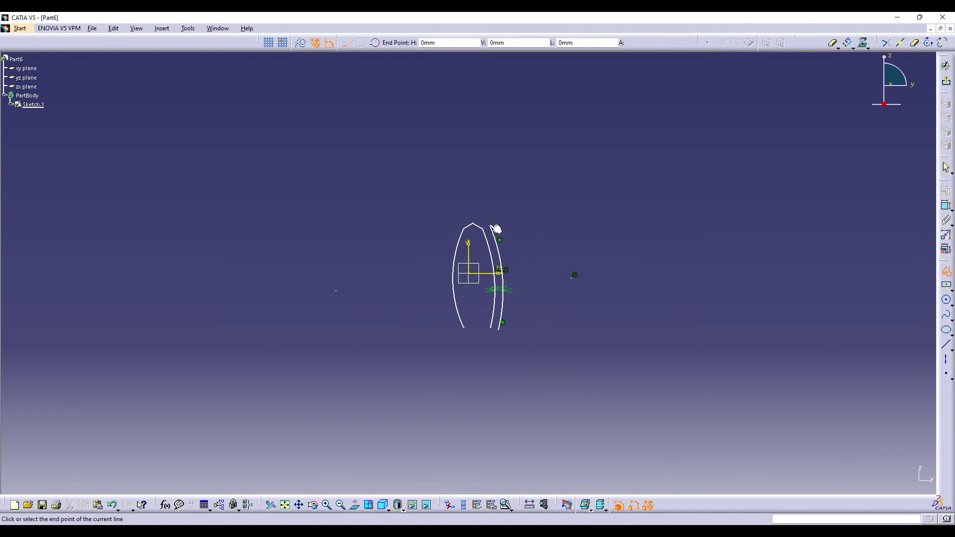
click(472, 214)
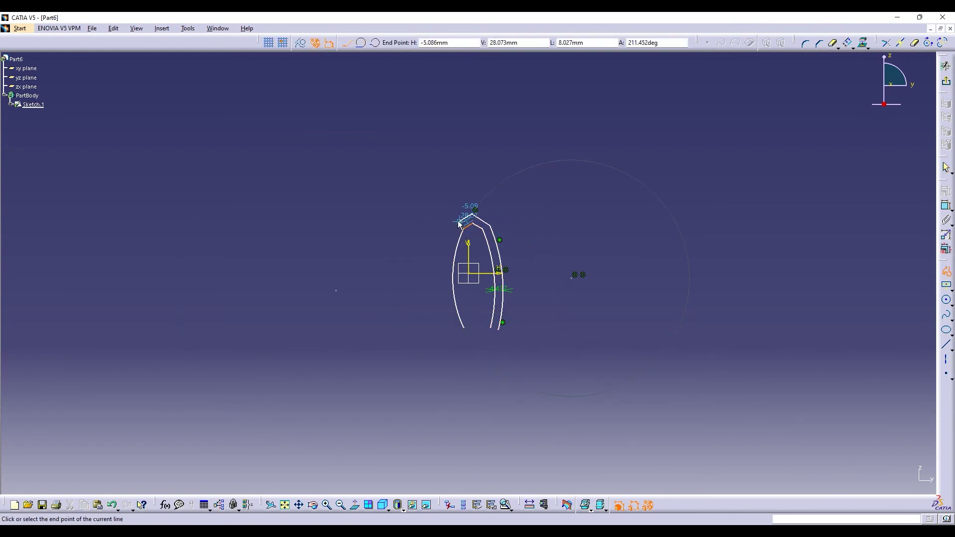
click(459, 222)
Continue the outer profile with a three-point arc around the negative-H arc and close the open lower ends with short lines.
click(375, 43)
click(442, 274)
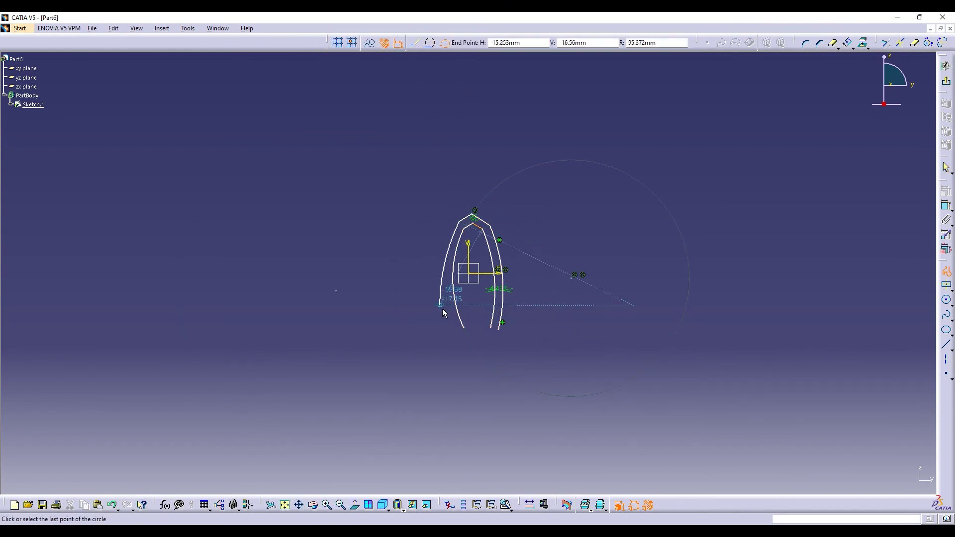
click(457, 335)
click(464, 328)
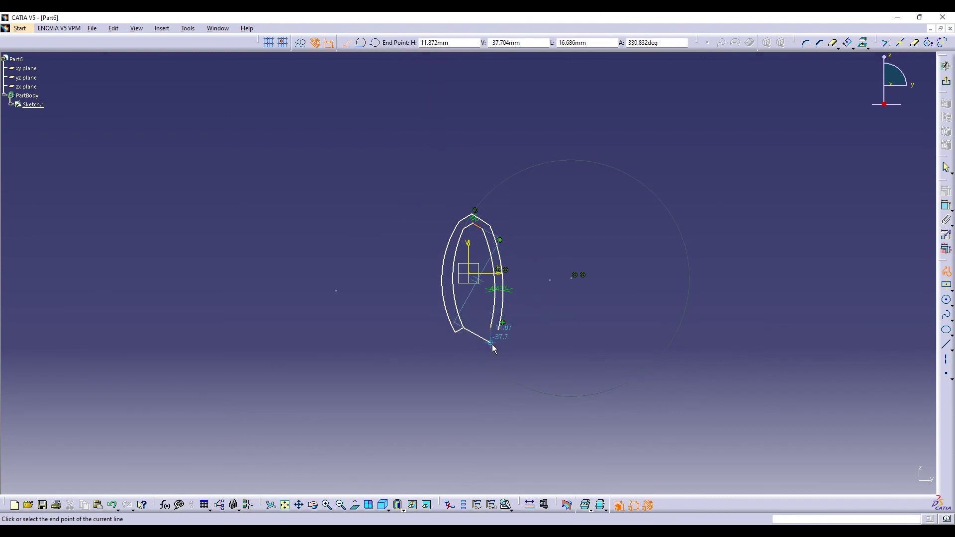
key(Escape)
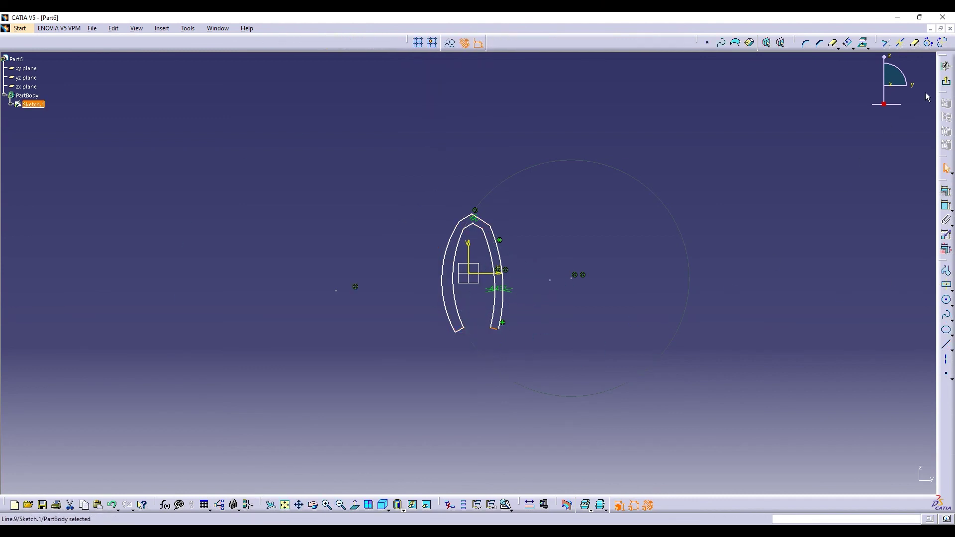
Leave the sketch and pad the closed profile to a length of 31 mm.
click(946, 66)
click(947, 183)
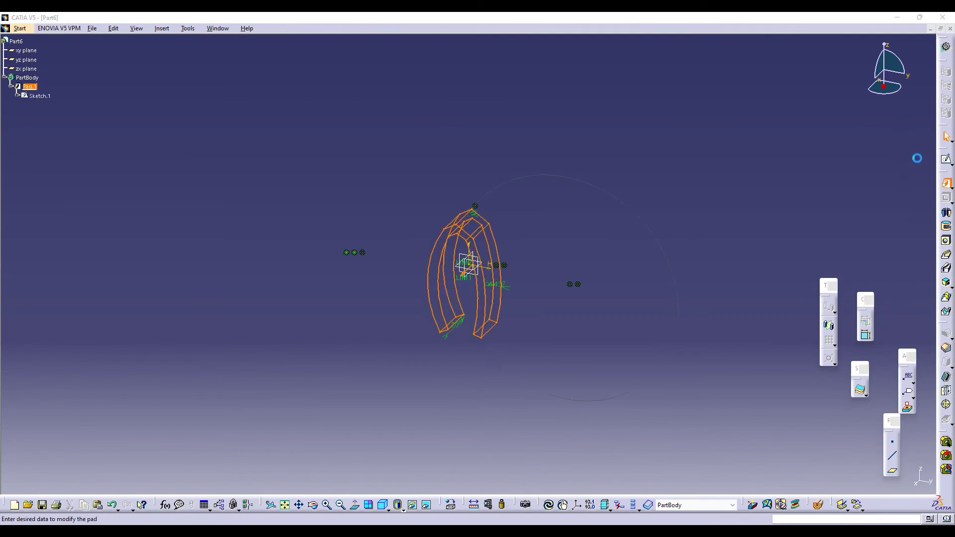
click(909, 480)
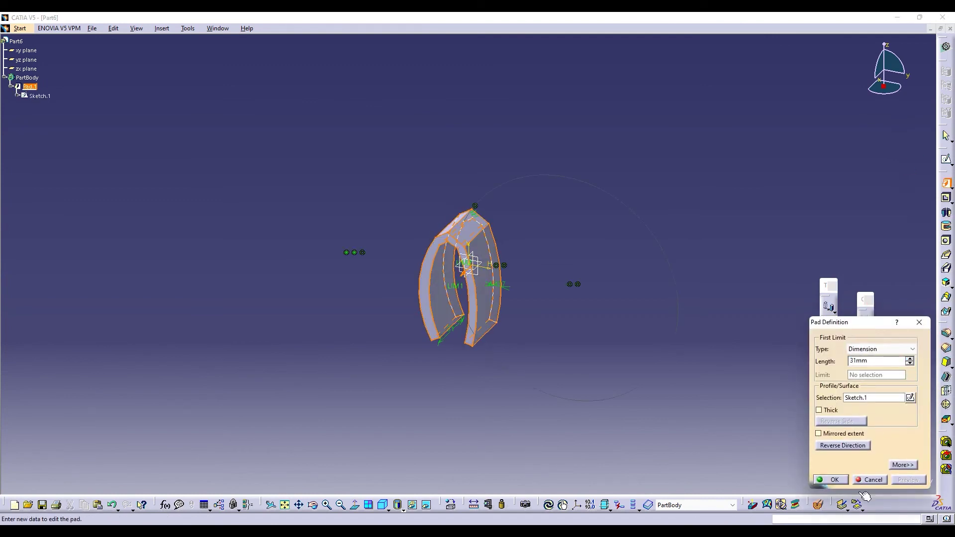
click(832, 480)
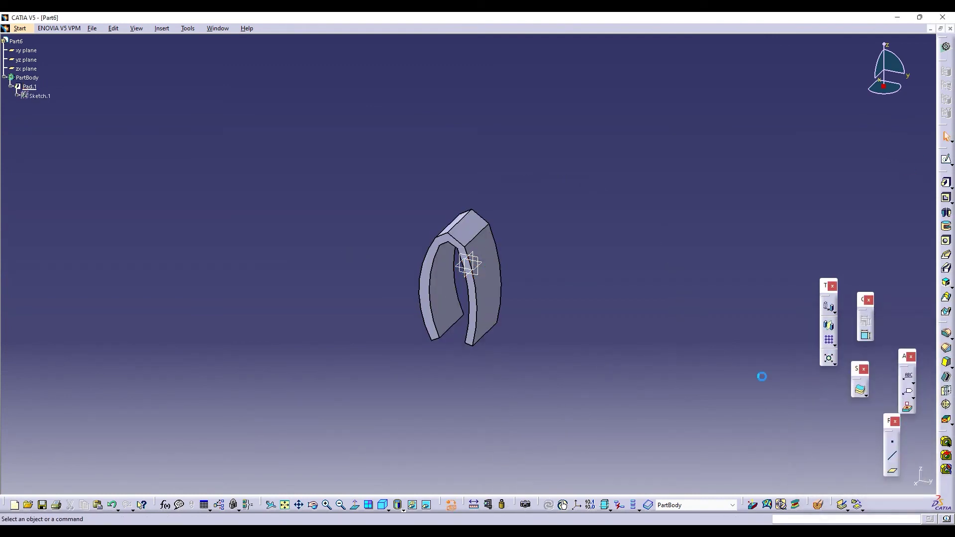
Apply a fabric material to the padded body, trying Fabric 5 and settling on Wallpaper 1.
click(645, 233)
scroll(746, 348, down, 3)
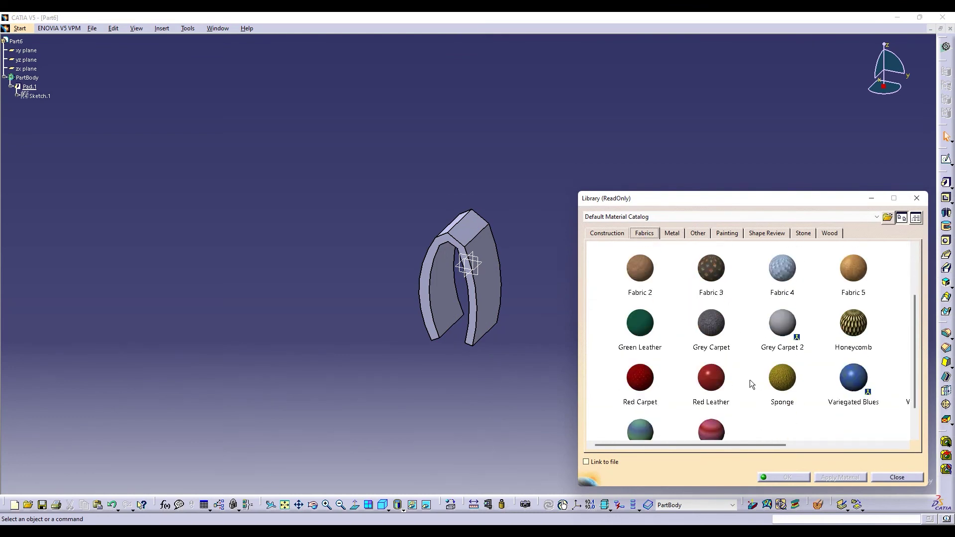
scroll(757, 392, up, 3)
drag(860, 376, 493, 322)
scroll(826, 429, up, 1)
drag(760, 446, 862, 446)
scroll(855, 412, down, 3)
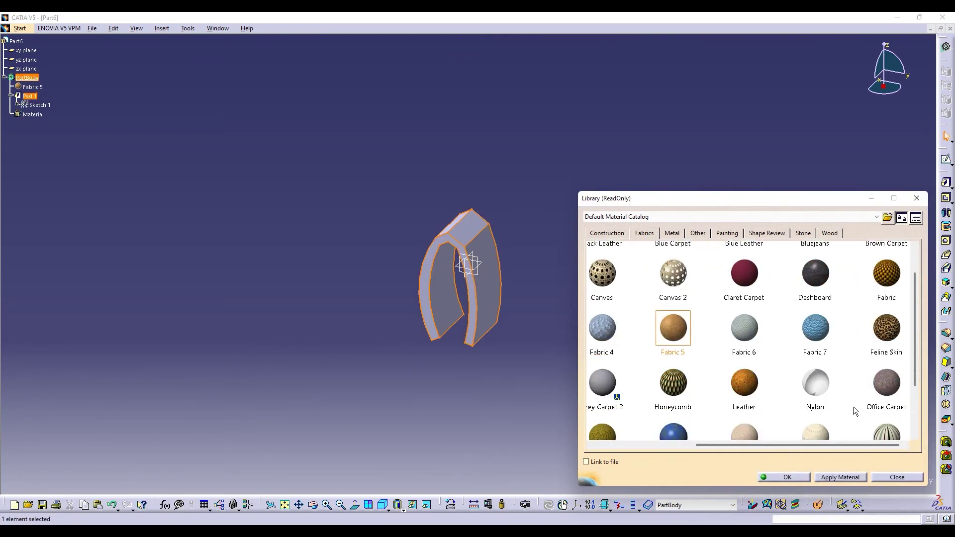
drag(751, 381, 473, 298)
click(801, 478)
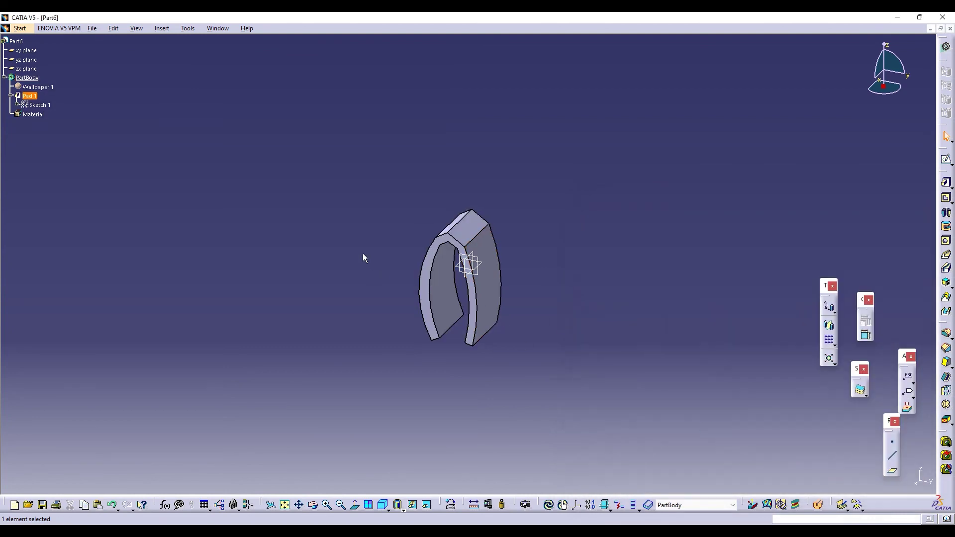
Save the part as Part6 in the robo folder.
click(92, 28)
click(124, 102)
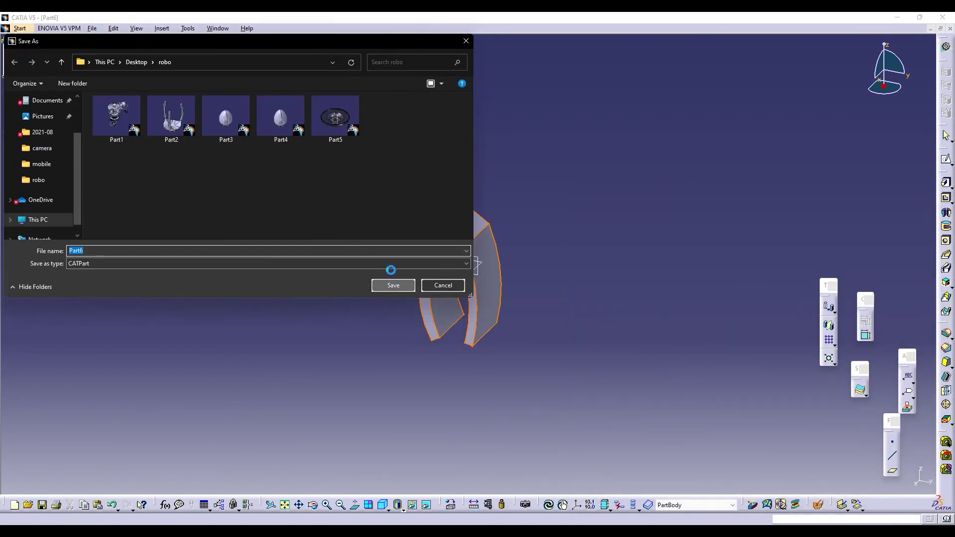
click(393, 286)
Switch to the Product2 window and insert Part6 as an existing component under Product2.
click(217, 28)
click(243, 130)
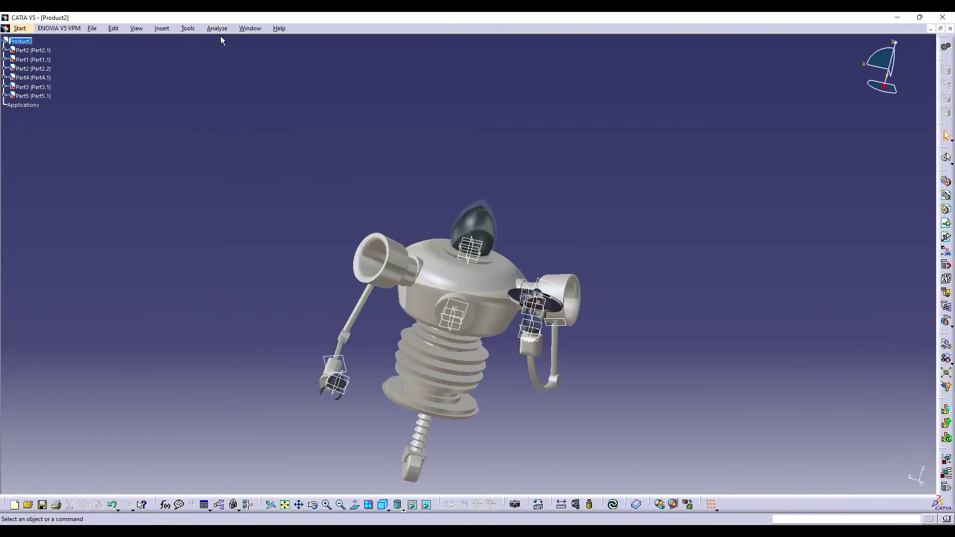
click(198, 28)
click(194, 28)
click(161, 28)
click(239, 203)
click(21, 41)
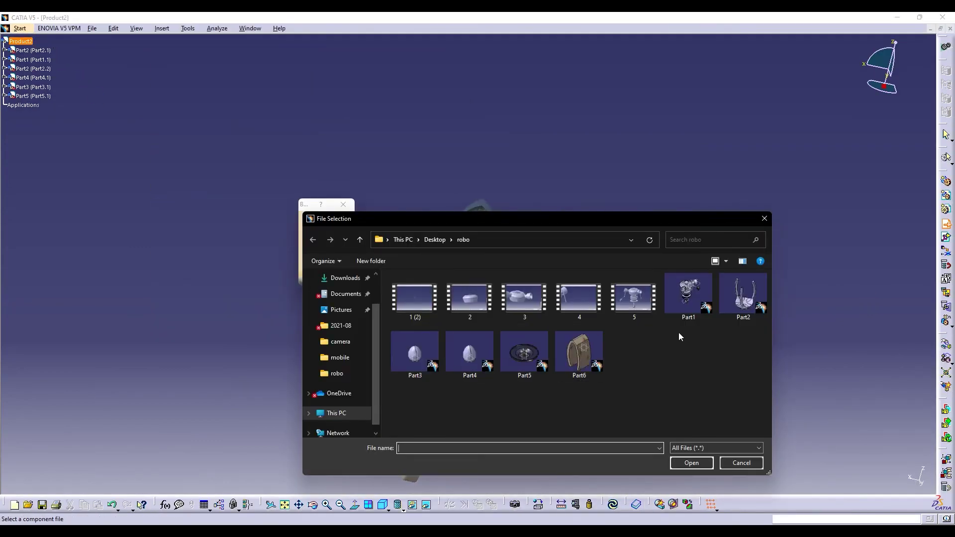
click(595, 361)
double_click(595, 361)
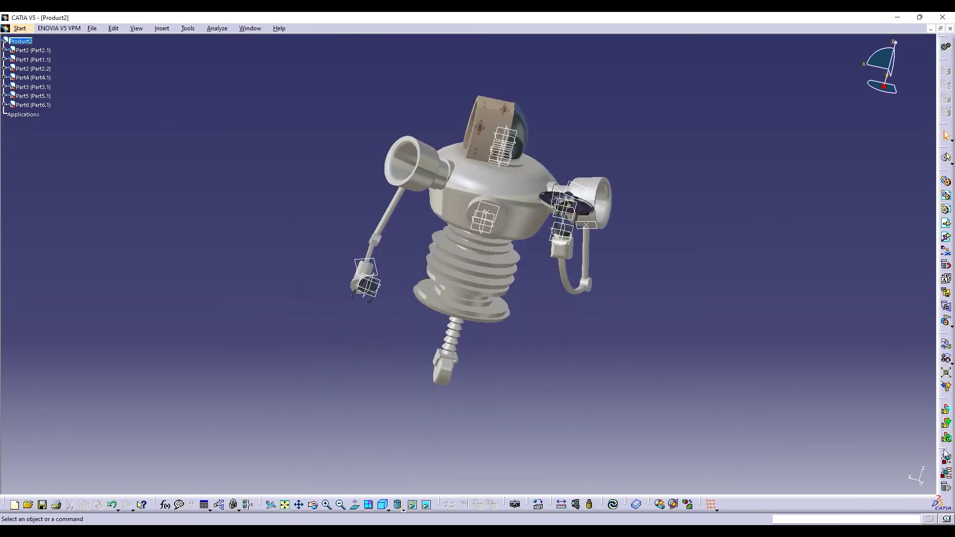
Move Part6 along the Y axis away from the head dome and rotate it about the Z axis.
click(947, 344)
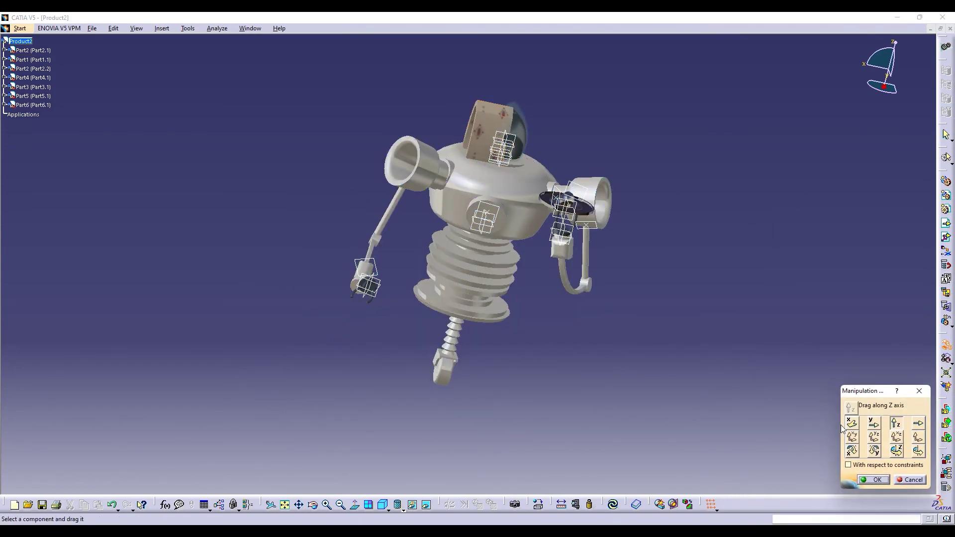
click(874, 424)
drag(477, 132, 601, 209)
click(896, 451)
Bring Part6 along the X and Y axes to the outstretched arm with the gripper hand, adjusting its rotation about Z.
click(852, 424)
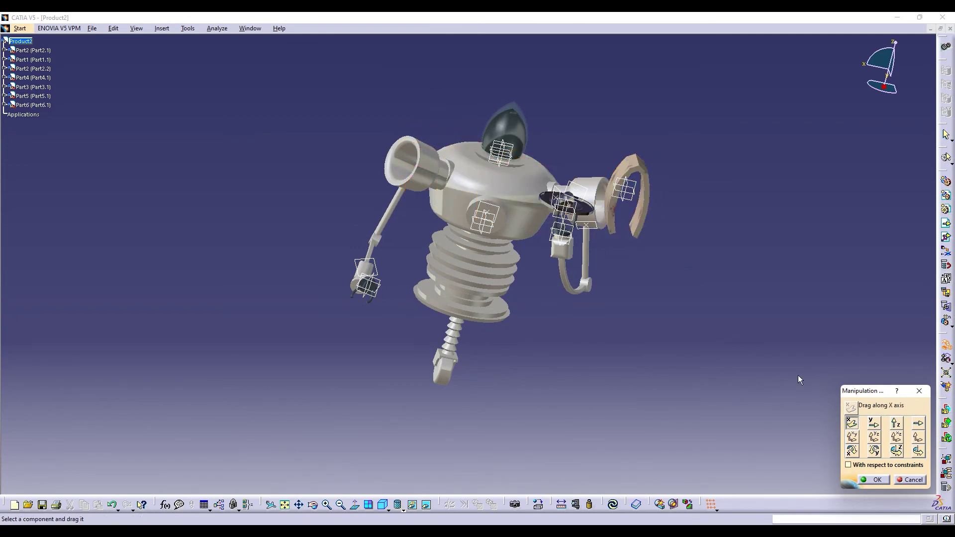
drag(649, 181, 407, 261)
click(896, 451)
click(896, 423)
click(853, 427)
click(874, 423)
Adjust Part6's height along the Z axis so it drapes over the outstretched forearm, and finish the manipulation.
click(896, 424)
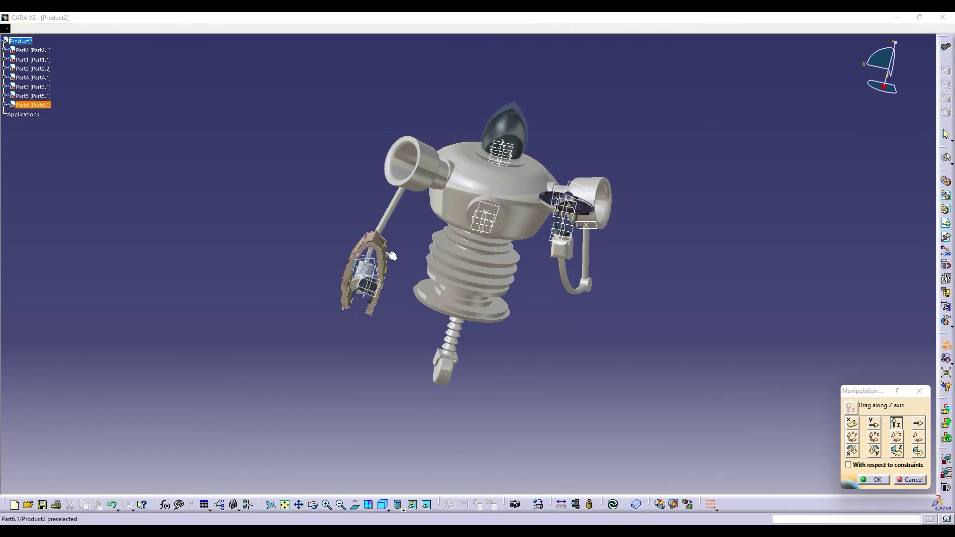
drag(381, 249, 384, 327)
drag(518, 299, 378, 275)
click(876, 480)
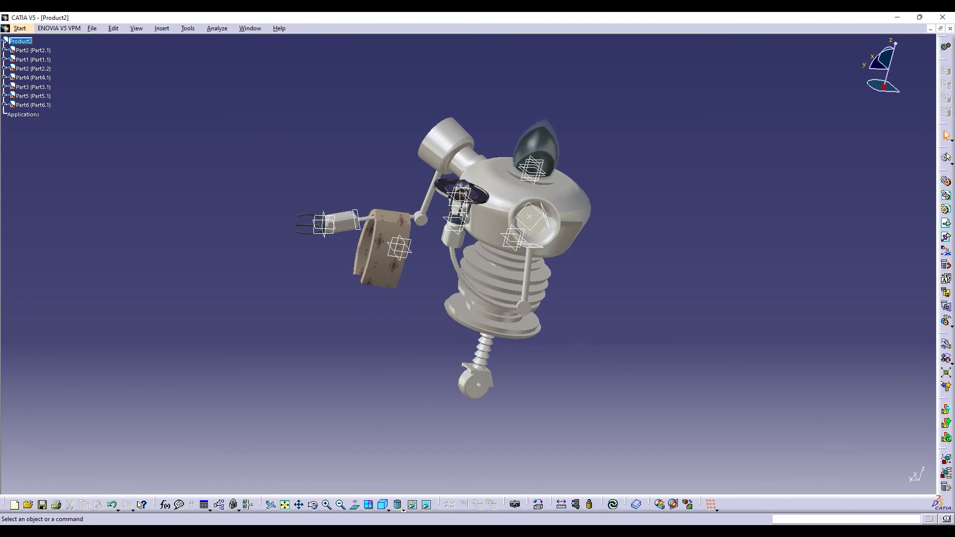
drag(369, 282, 533, 404)
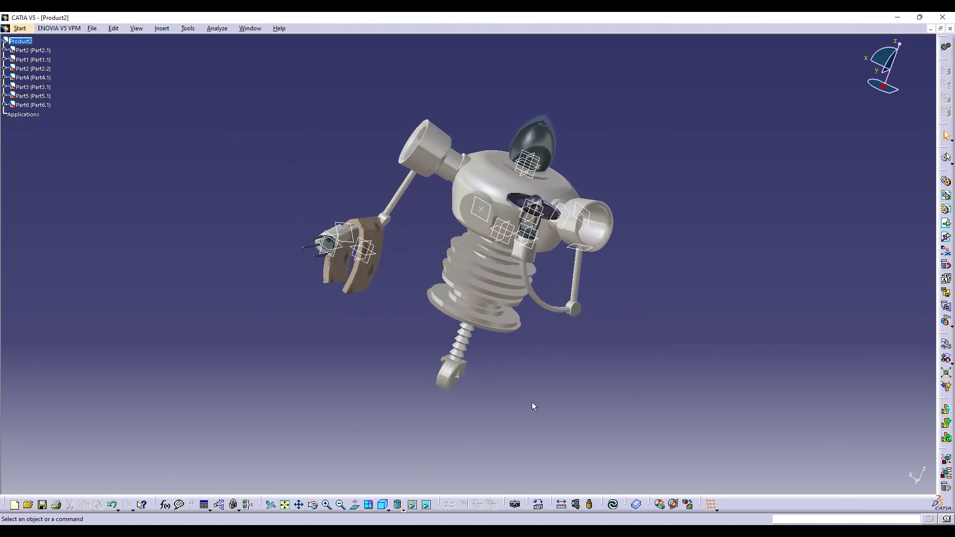
Switch to the rendering workbench and stick th.jpeg on the body's round front face, about 9.6 mm in size and flipped in U.
click(19, 28)
click(190, 99)
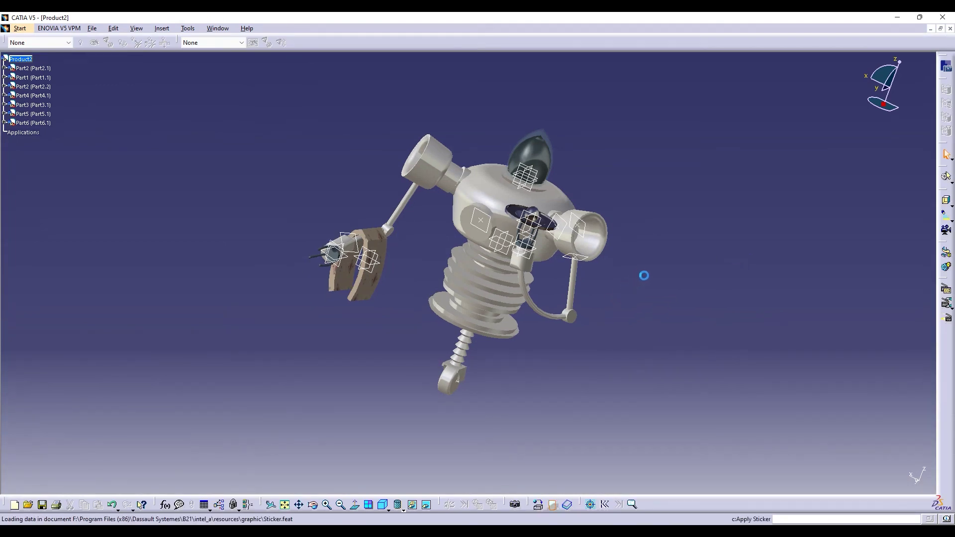
click(481, 234)
click(847, 340)
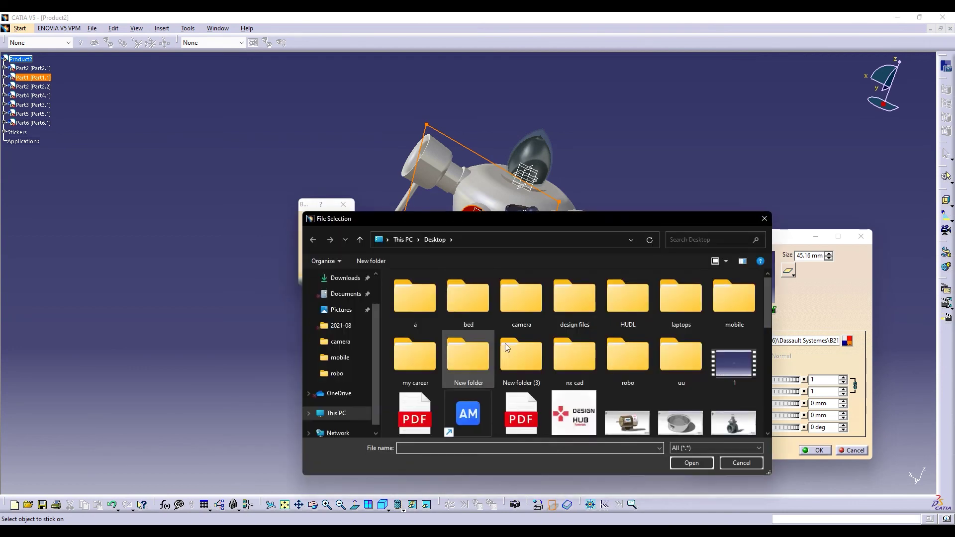
double_click(469, 386)
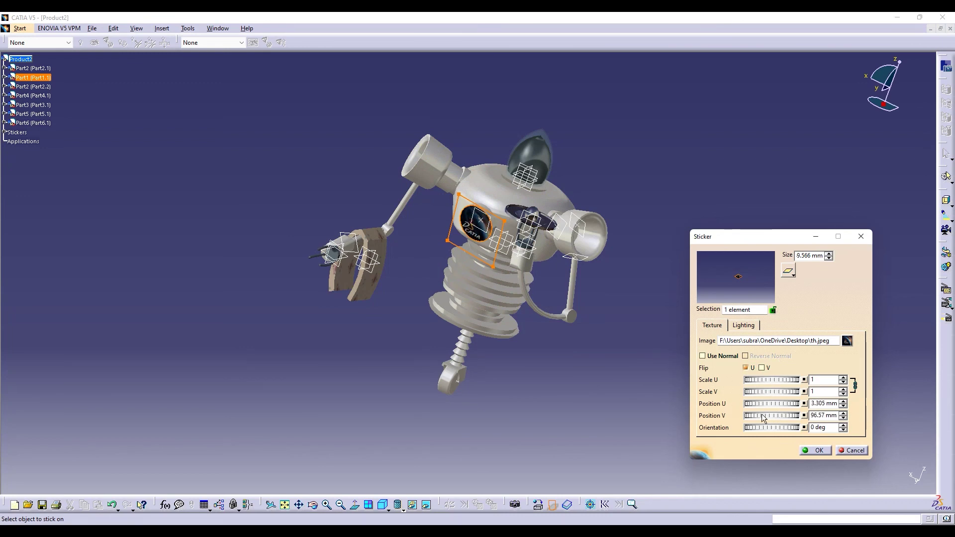
click(818, 451)
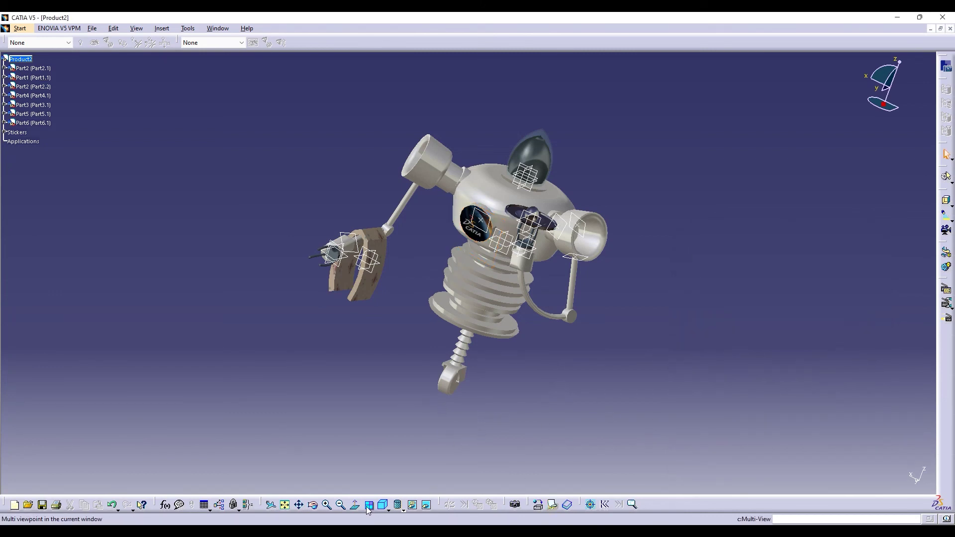
Start another sticker on the shoulder cup above the arm carrying Part6, using the circle-crop image from the Desktop.
click(553, 504)
click(469, 187)
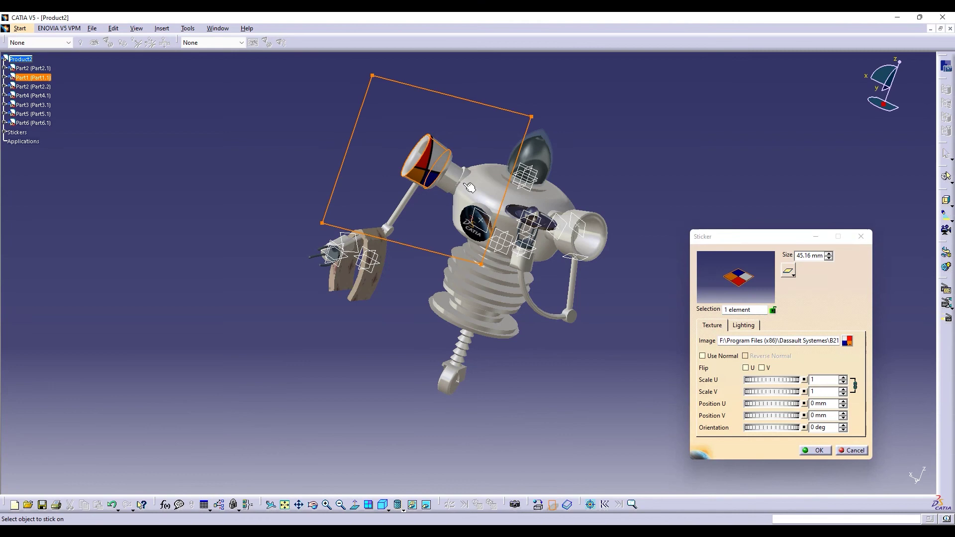
click(848, 341)
scroll(521, 359, down, 3)
double_click(573, 318)
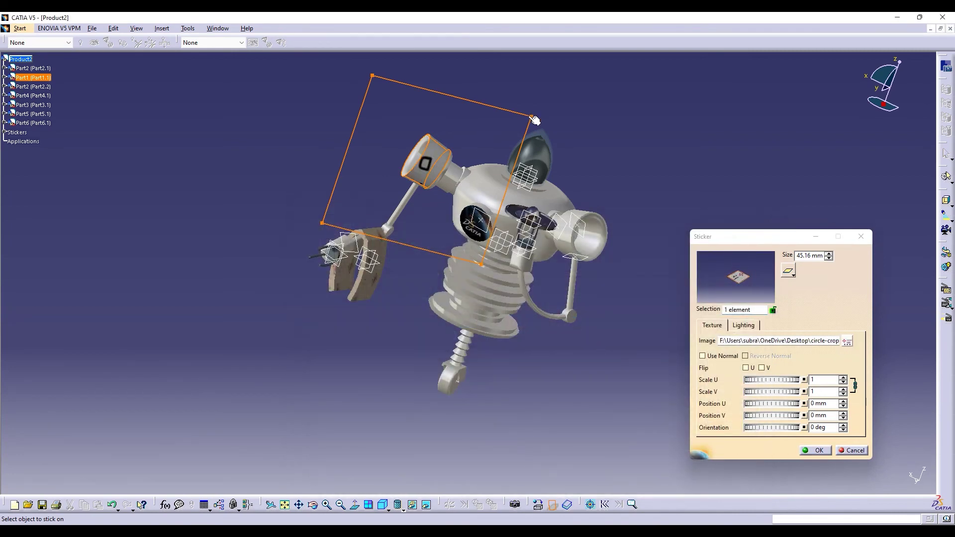
Shrink the shoulder-cup sticker to about 8.5 mm, flip it in V, scale it to 0.6082, turn it about -161 degrees, reposition it and apply it.
drag(531, 116, 462, 172)
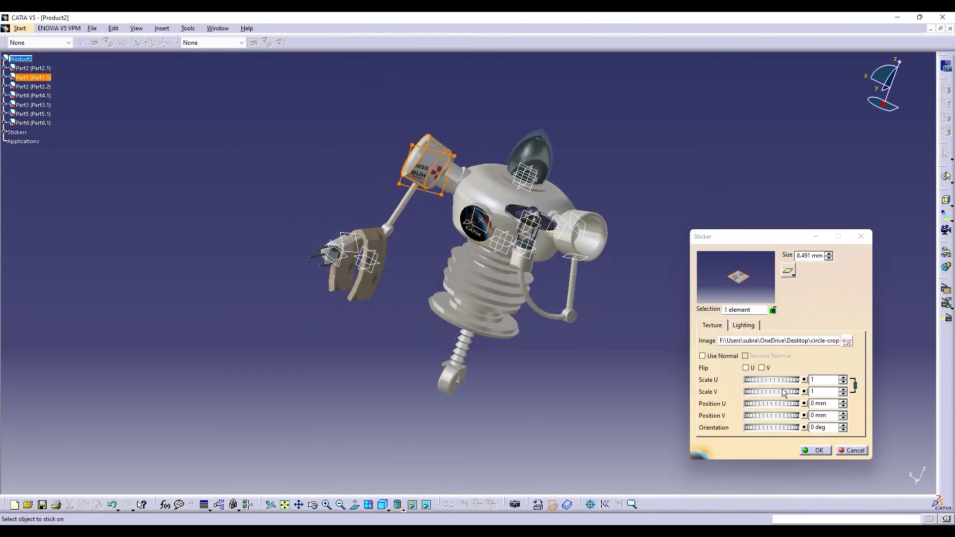
drag(771, 427, 707, 429)
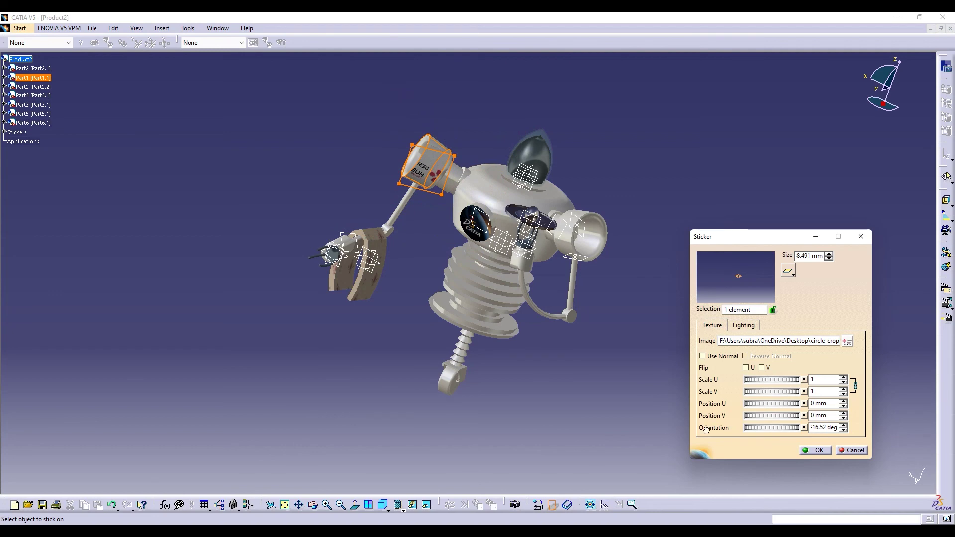
click(762, 367)
drag(771, 379, 820, 390)
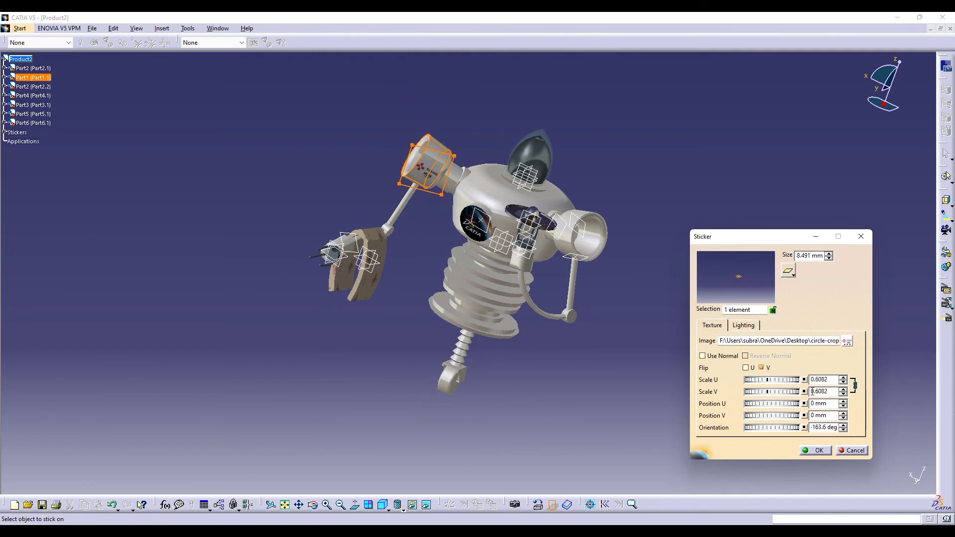
drag(778, 429, 765, 413)
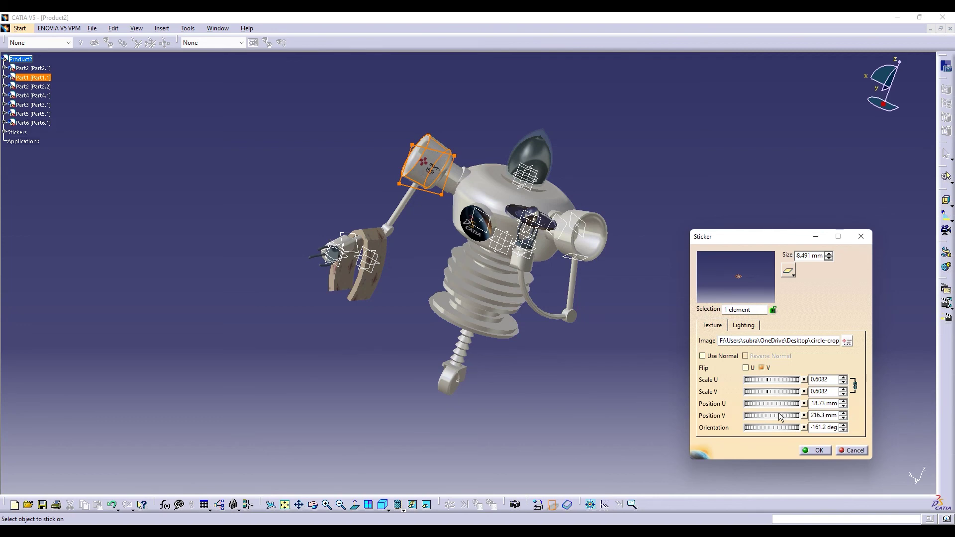
click(814, 451)
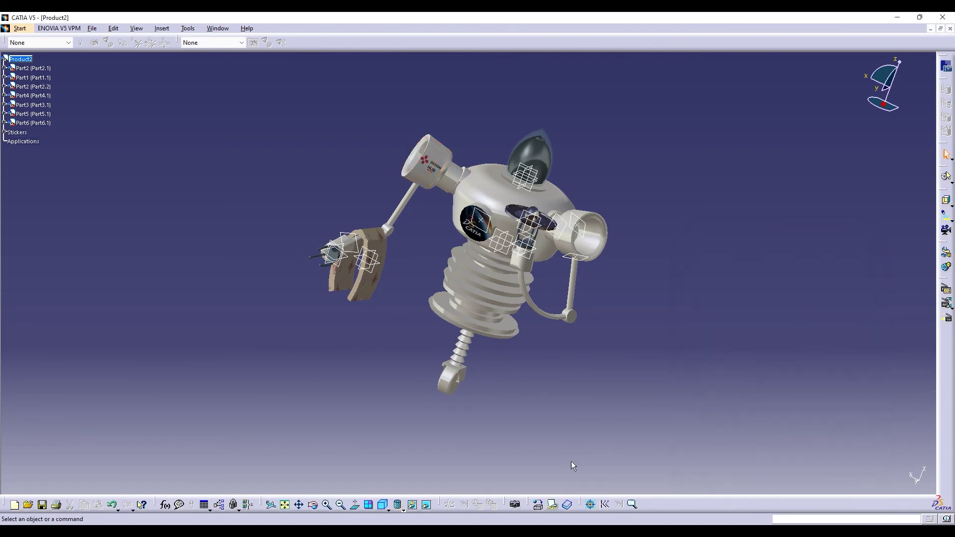
Start another sticker on the opposite shoulder cup, using the circle-crop image from the Desktop.
click(313, 505)
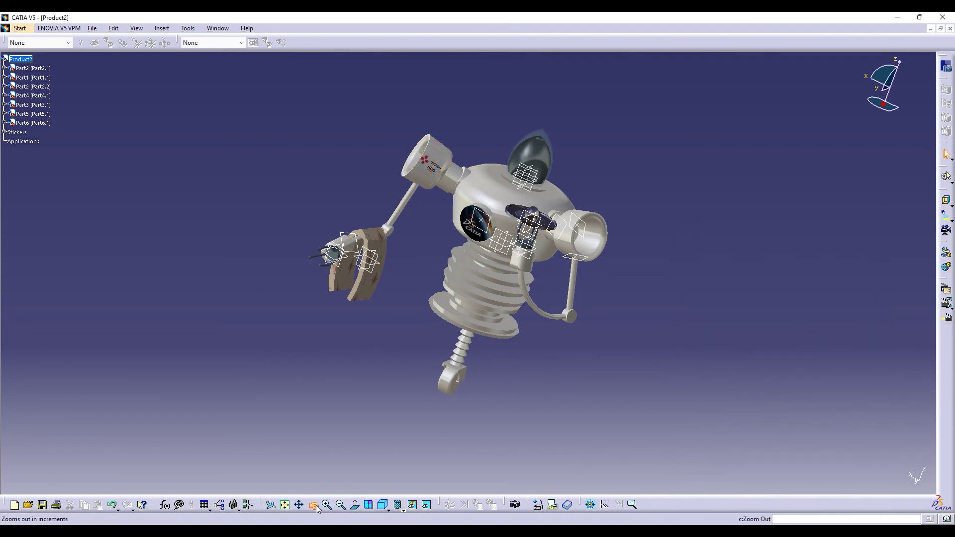
drag(507, 398, 541, 382)
click(552, 505)
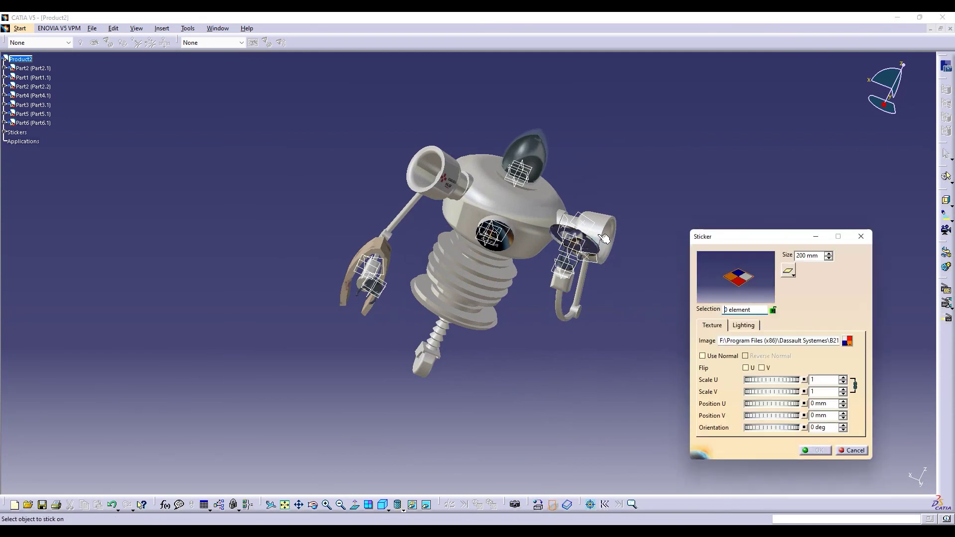
click(594, 233)
click(848, 341)
double_click(580, 333)
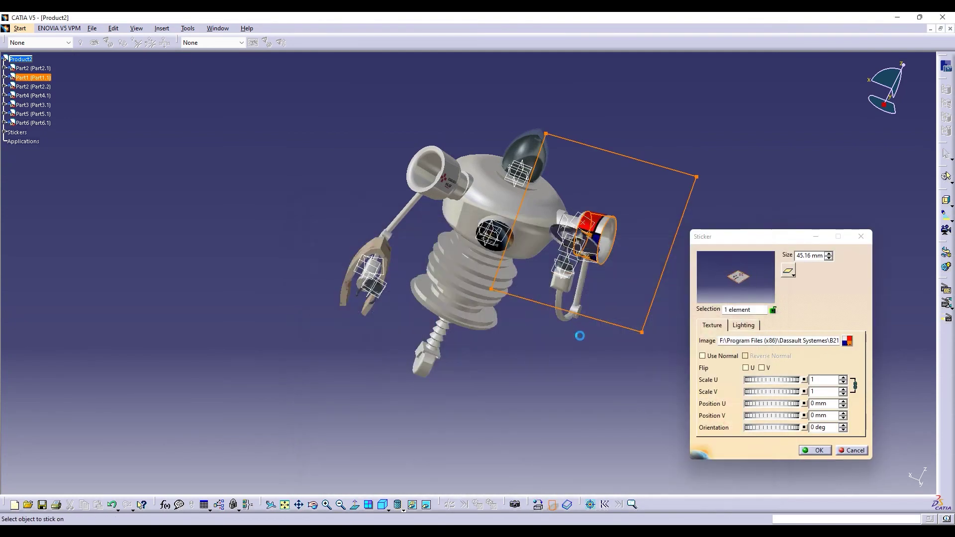
Flip this sticker in U, shrink it to about 7 mm, scale it to 0.8697, reposition it along U and V, and apply it.
click(746, 368)
drag(697, 177, 614, 217)
drag(766, 416, 573, 388)
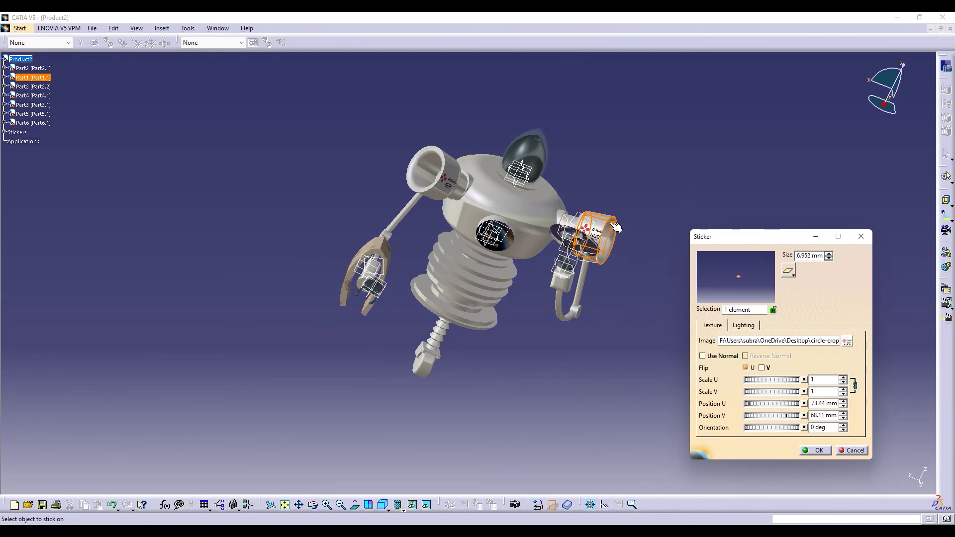
drag(777, 382, 757, 382)
drag(774, 416, 953, 438)
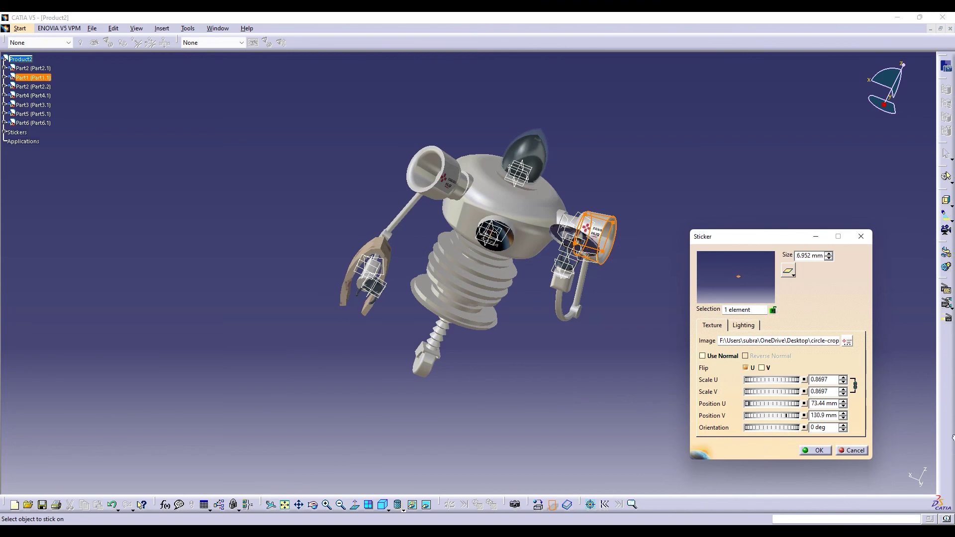
drag(782, 403, 499, 386)
drag(788, 415, 952, 418)
click(816, 451)
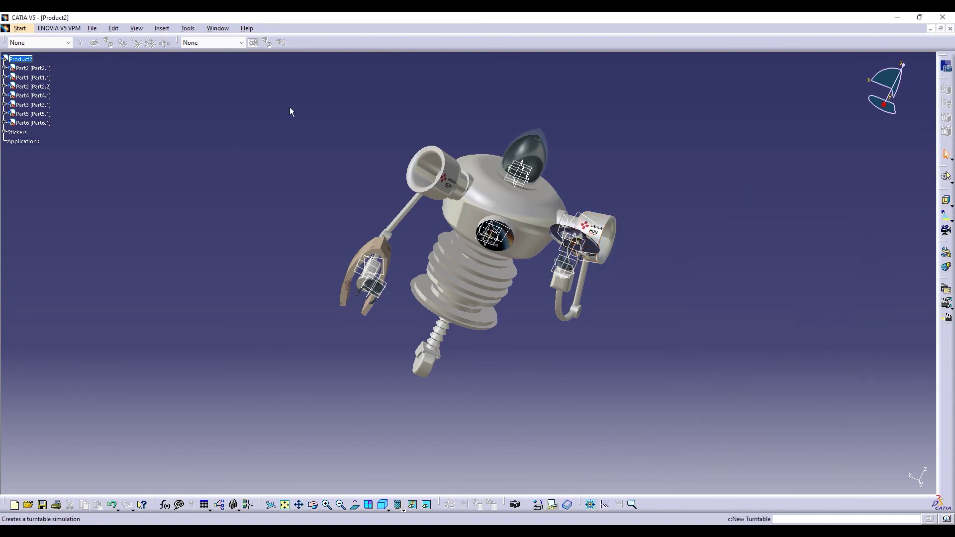
Switch to the Assembly Design workbench and move Part6 slightly down along the Z axis on the forearm, finishing the manipulation.
click(20, 28)
mouse_move(75, 52)
click(159, 64)
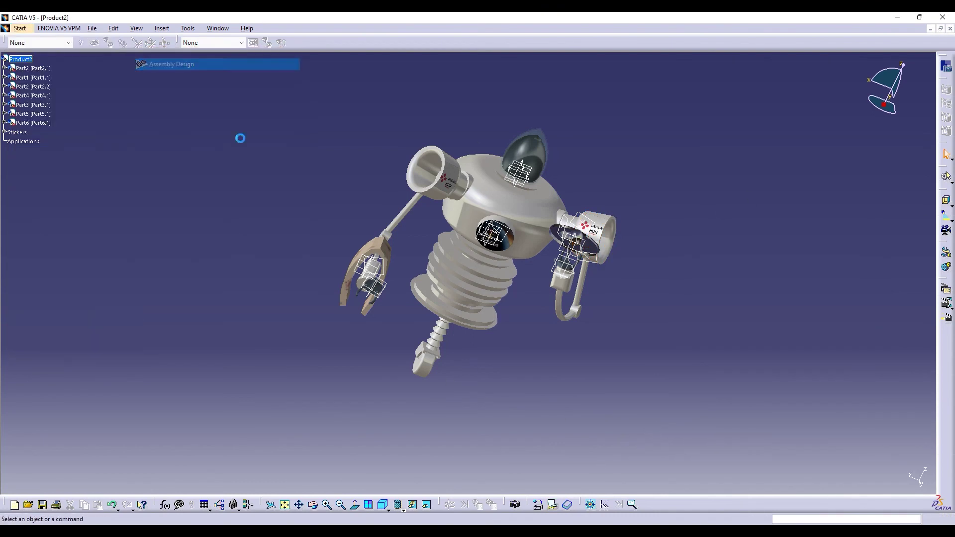
click(313, 505)
drag(342, 319, 500, 326)
click(946, 345)
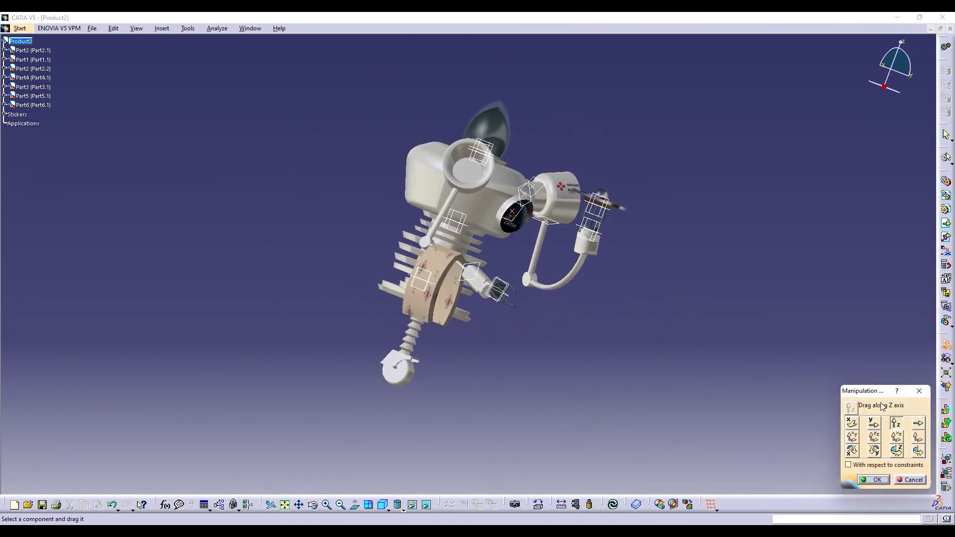
click(896, 423)
drag(426, 284, 425, 289)
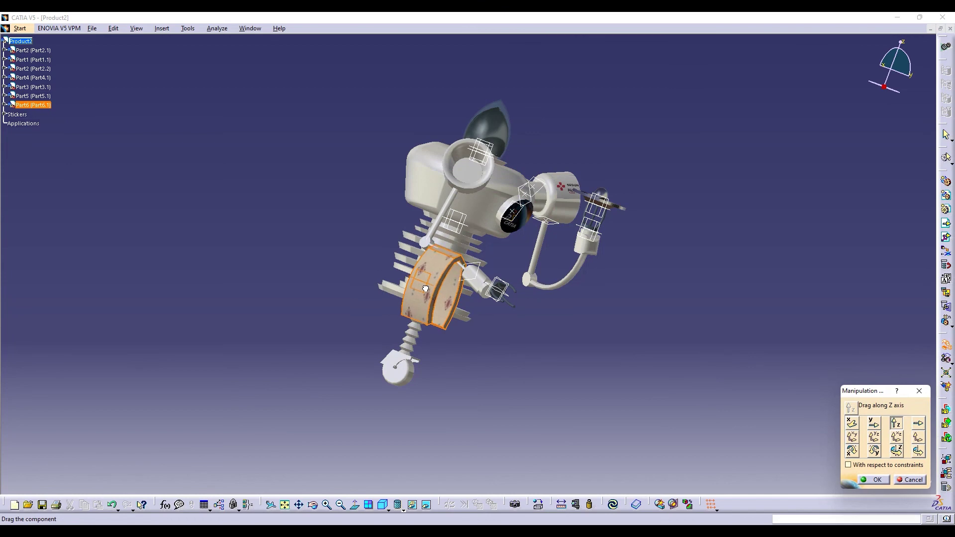
click(874, 480)
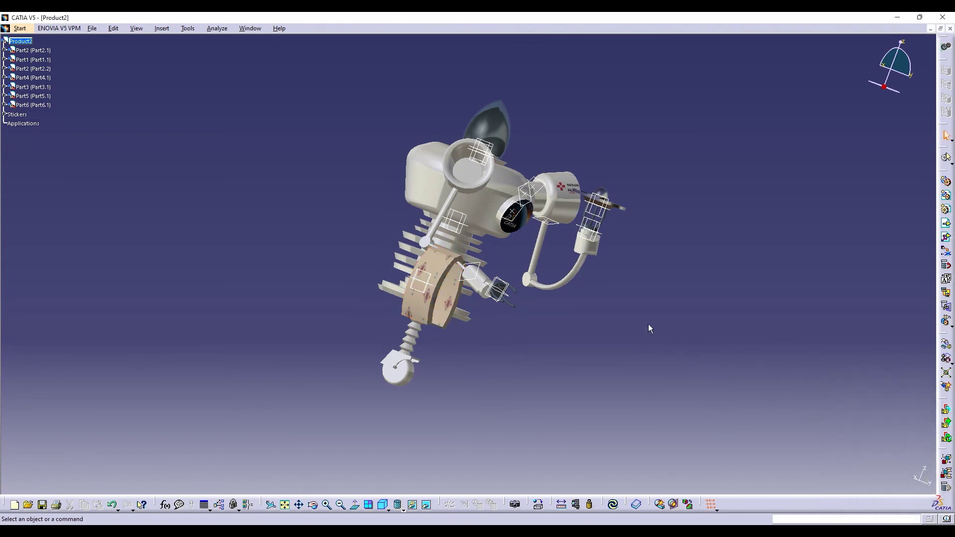
Open the Render tool for the assembly, with the whole robot seen from the front.
click(383, 505)
drag(581, 398, 349, 340)
click(327, 506)
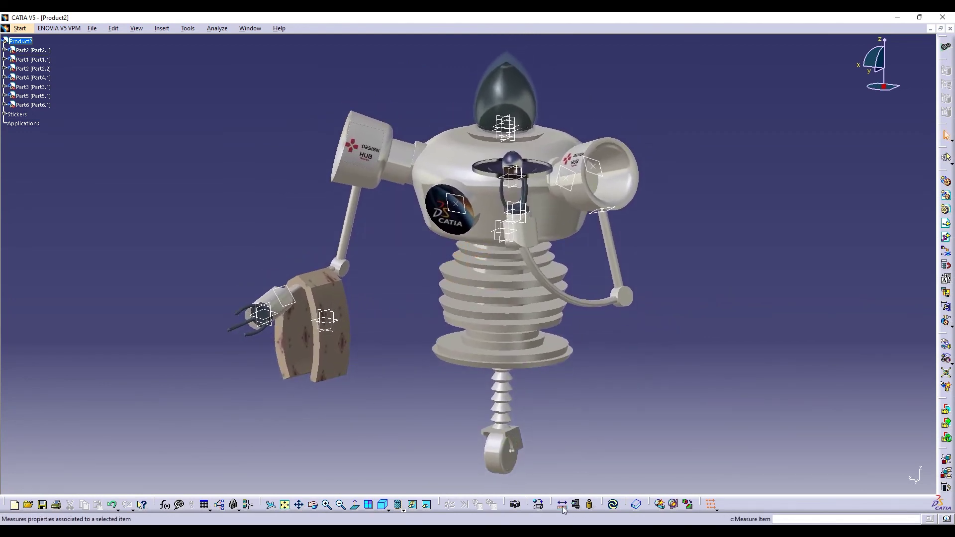
click(516, 505)
click(327, 505)
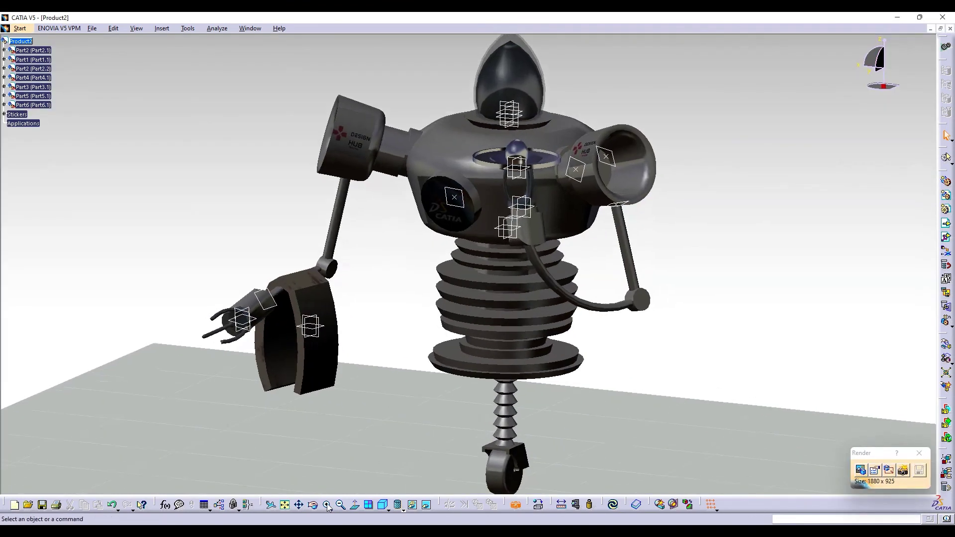
click(341, 505)
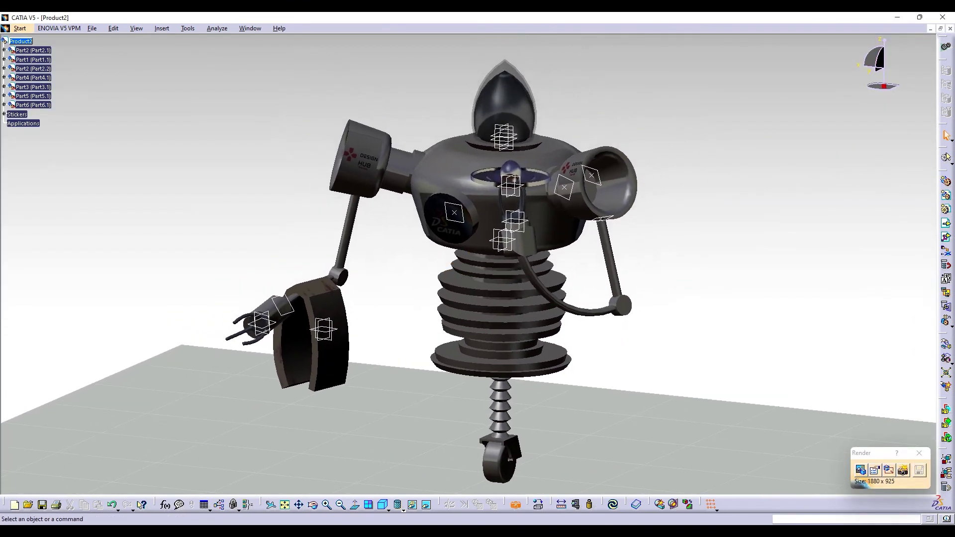
Tilt the robot slightly to fine-tune the shot above the floor and start rendering the image.
click(313, 505)
drag(562, 250, 561, 244)
drag(622, 444, 645, 461)
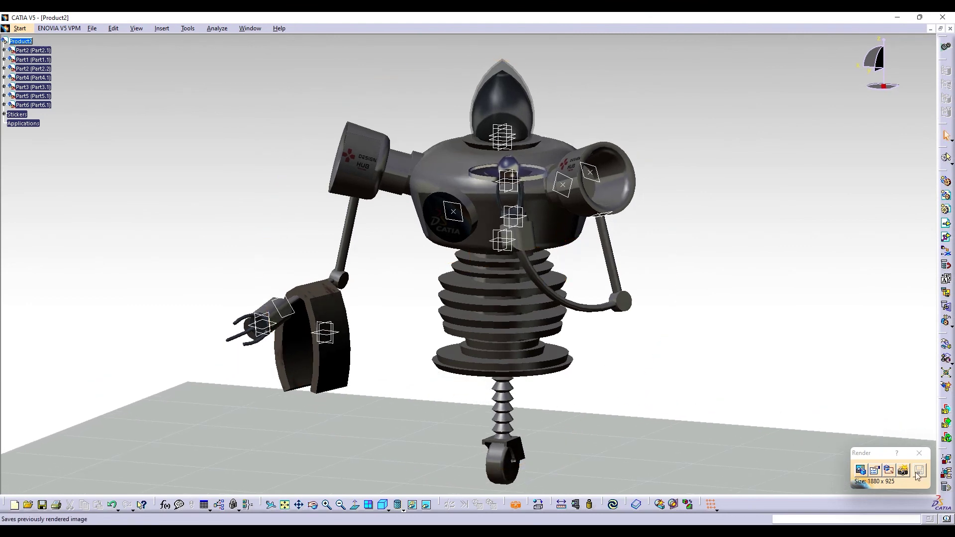
click(904, 473)
click(904, 471)
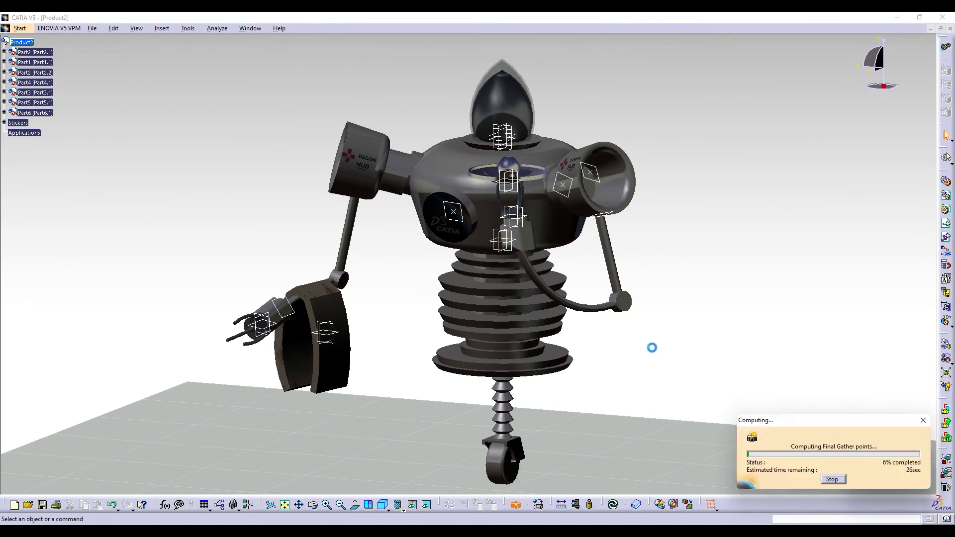